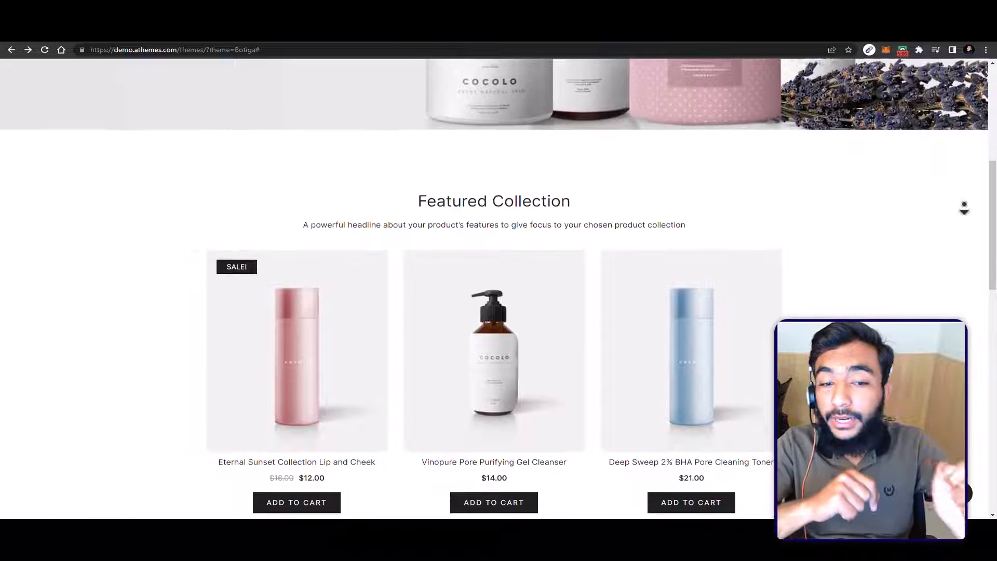
{"action": "scroll", "coordinate": [964, 208], "scroll_direction": "down", "scroll_amount": 3}
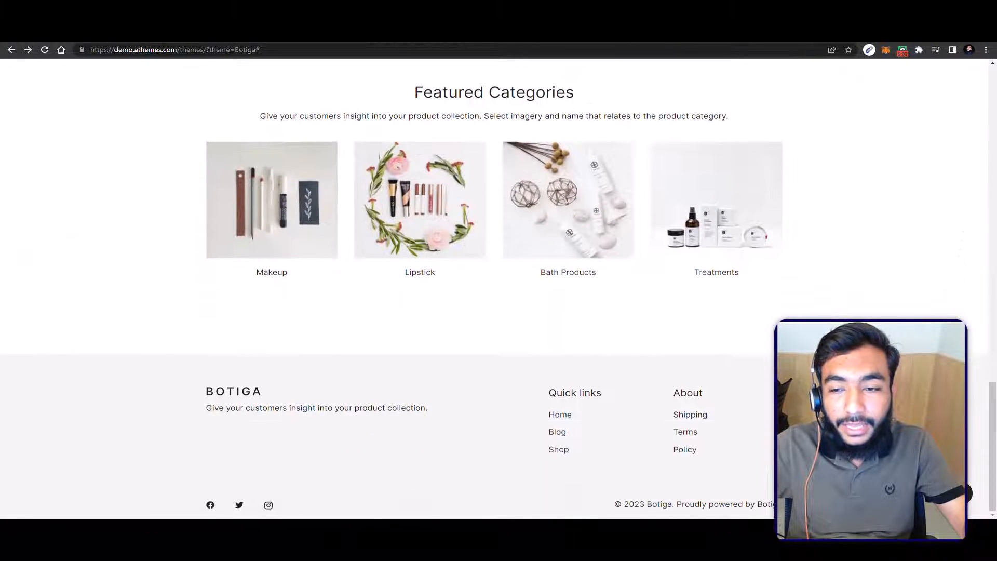
Step: Look through the Botiga demo homepage, from the headline banner and featured products to the featured categories and footer
{"action": "scroll", "coordinate": [493, 288], "scroll_direction": "up", "scroll_amount": 5}
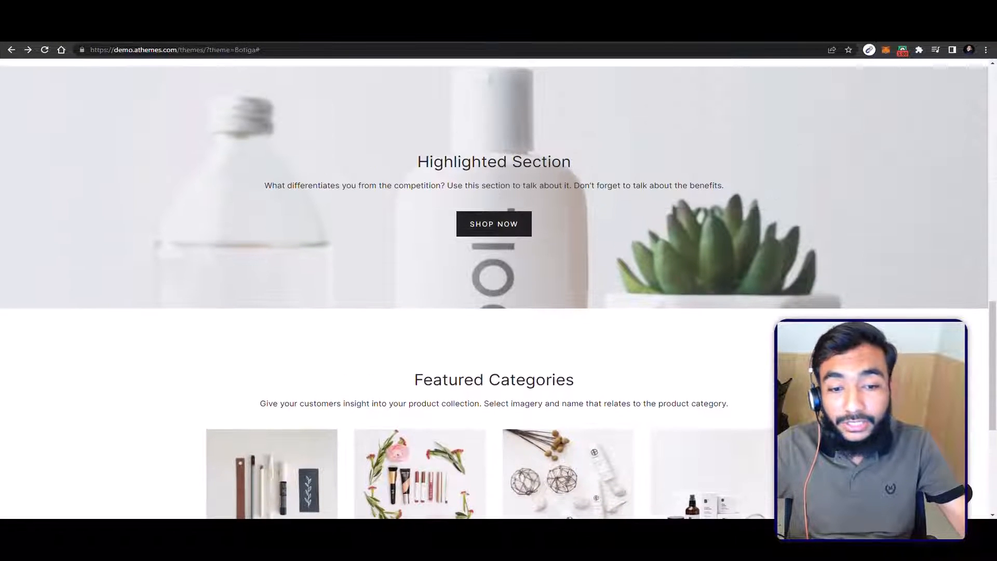
{"action": "scroll", "coordinate": [493, 288], "scroll_direction": "up", "scroll_amount": 10}
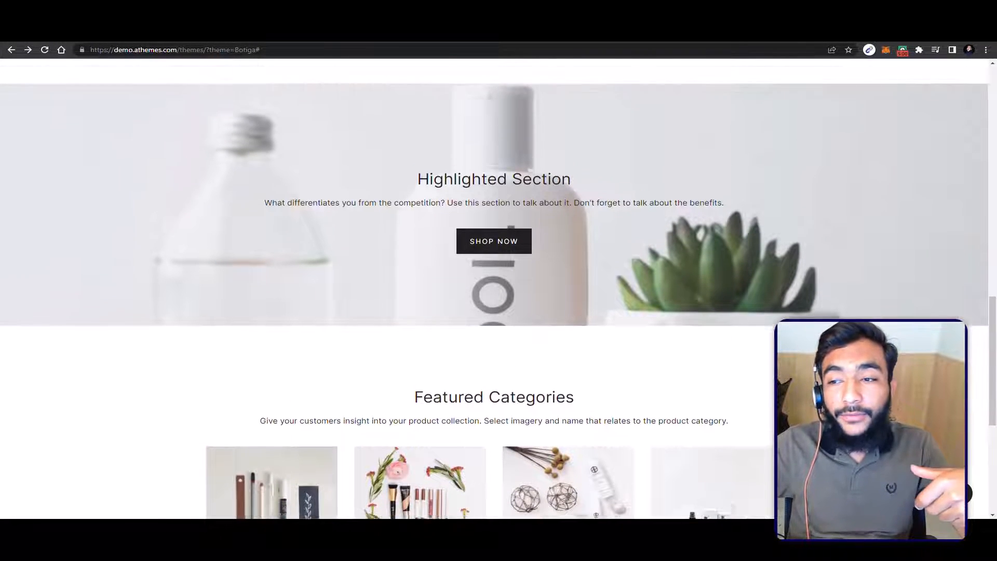
{"action": "scroll", "coordinate": [493, 288], "scroll_direction": "up", "scroll_amount": 8}
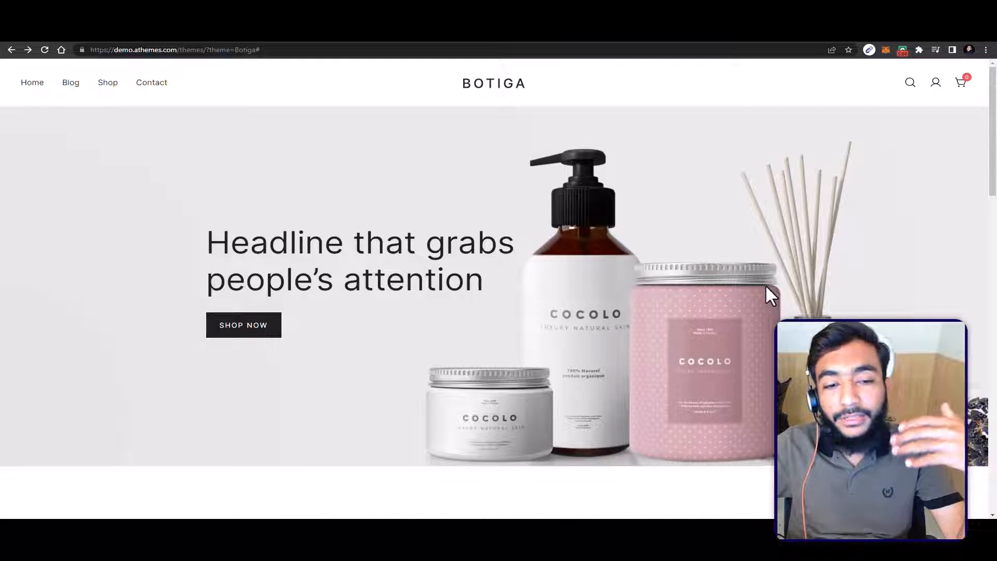
{"action": "scroll", "coordinate": [765, 286], "scroll_direction": "down", "scroll_amount": 3}
{"action": "scroll", "coordinate": [765, 307], "scroll_direction": "down", "scroll_amount": 6}
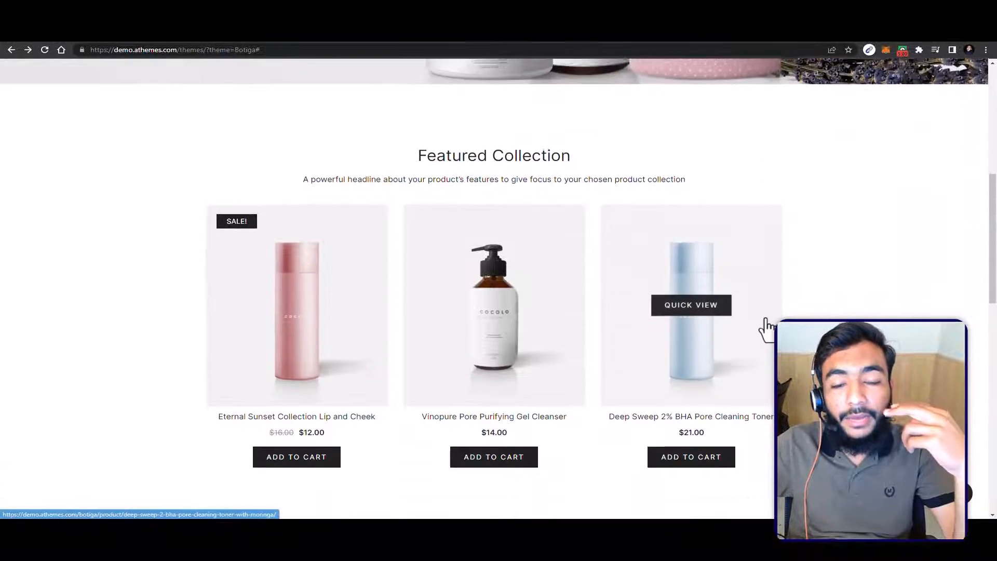
{"action": "scroll", "coordinate": [767, 322], "scroll_direction": "down", "scroll_amount": 1}
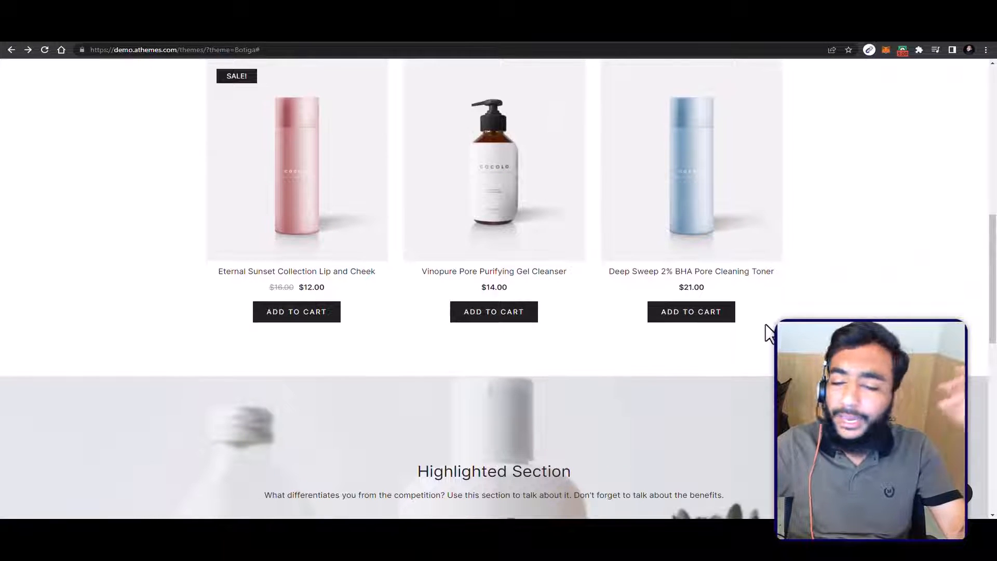
{"action": "scroll", "coordinate": [767, 332], "scroll_direction": "up", "scroll_amount": 5}
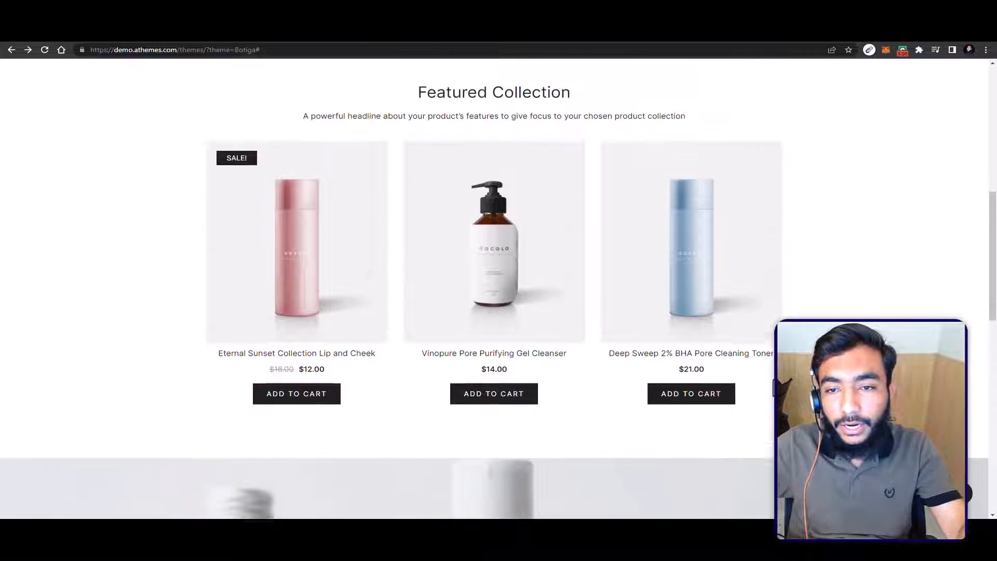
{"action": "scroll", "coordinate": [752, 340], "scroll_direction": "up", "scroll_amount": 6}
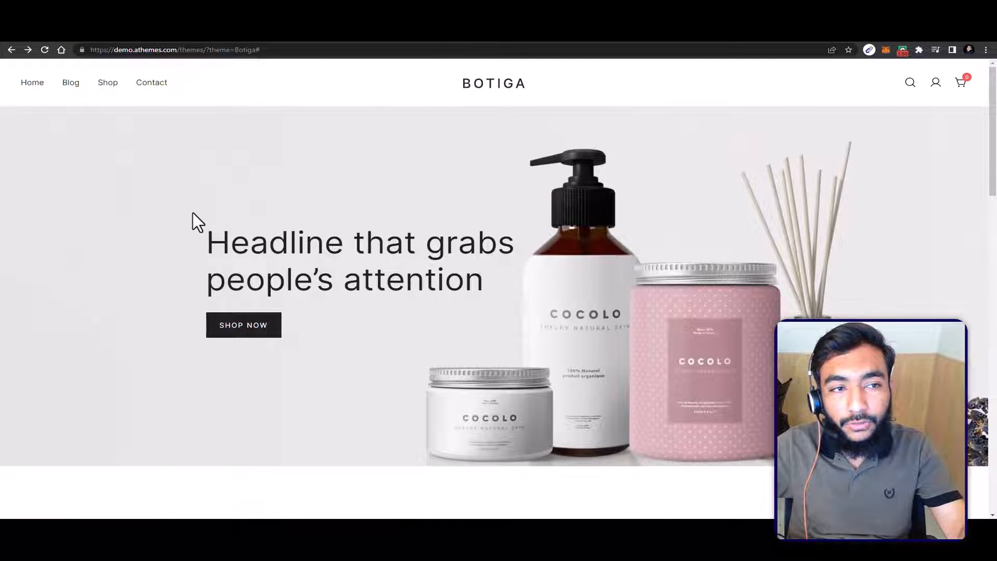
Step: Browse the demo store's Shop page and add the Rare Earth Deep Pore Minimizing Cleansing product to the cart
{"action": "left_click", "coordinate": [104, 76]}
{"action": "scroll", "coordinate": [406, 231], "scroll_direction": "down", "scroll_amount": 10}
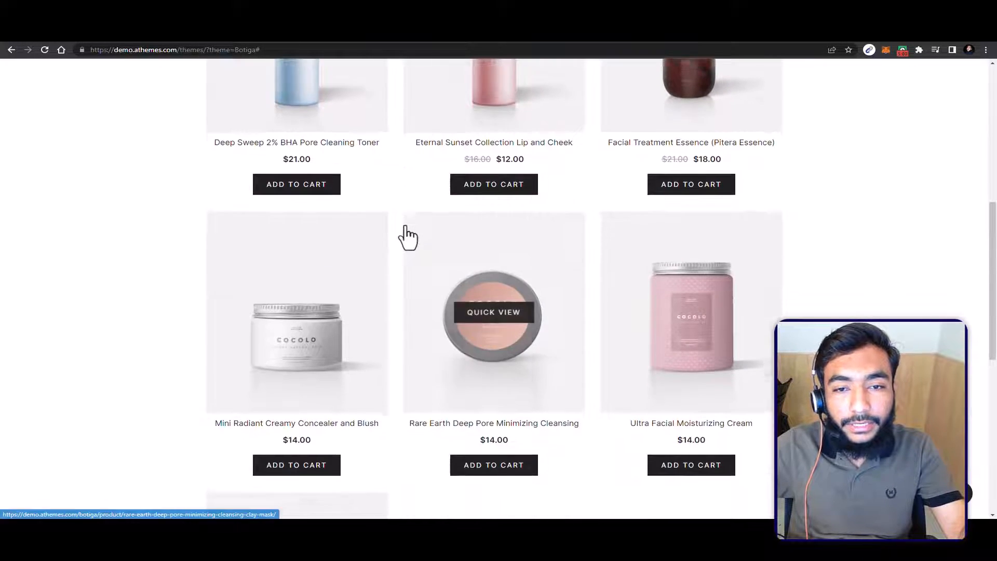
{"action": "scroll", "coordinate": [406, 231], "scroll_direction": "up", "scroll_amount": 2}
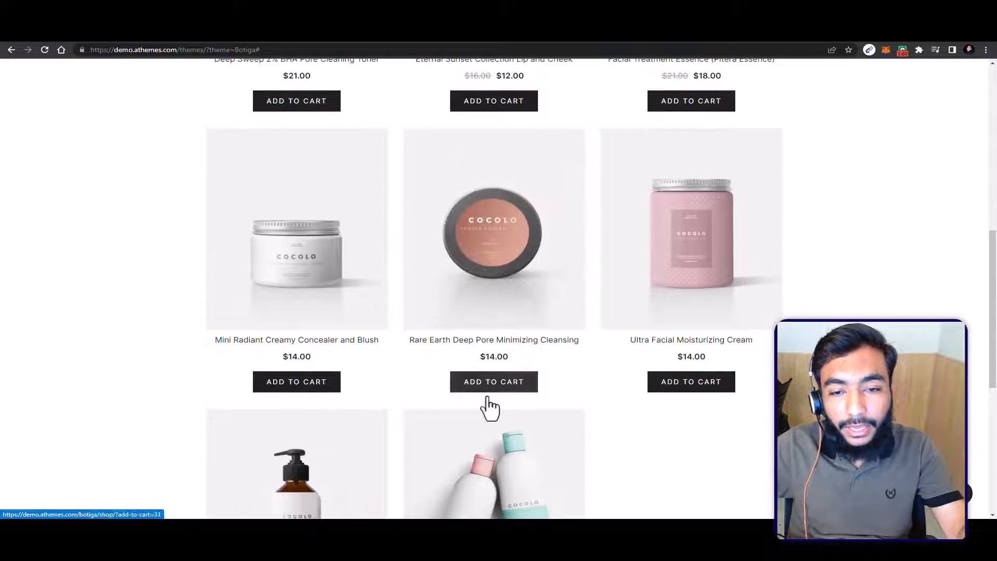
{"action": "scroll", "coordinate": [484, 351], "scroll_direction": "down", "scroll_amount": 1}
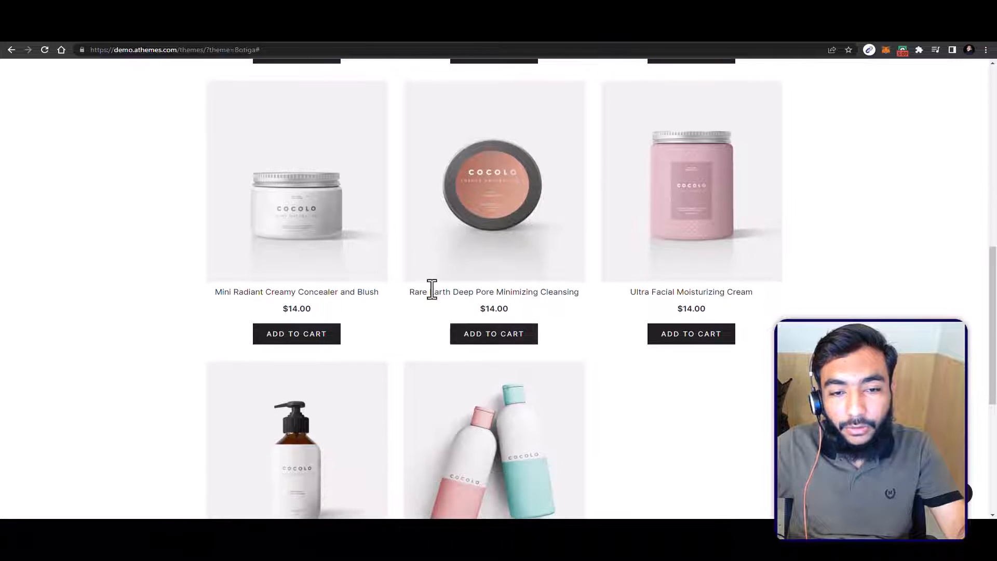
{"action": "left_click", "coordinate": [474, 342]}
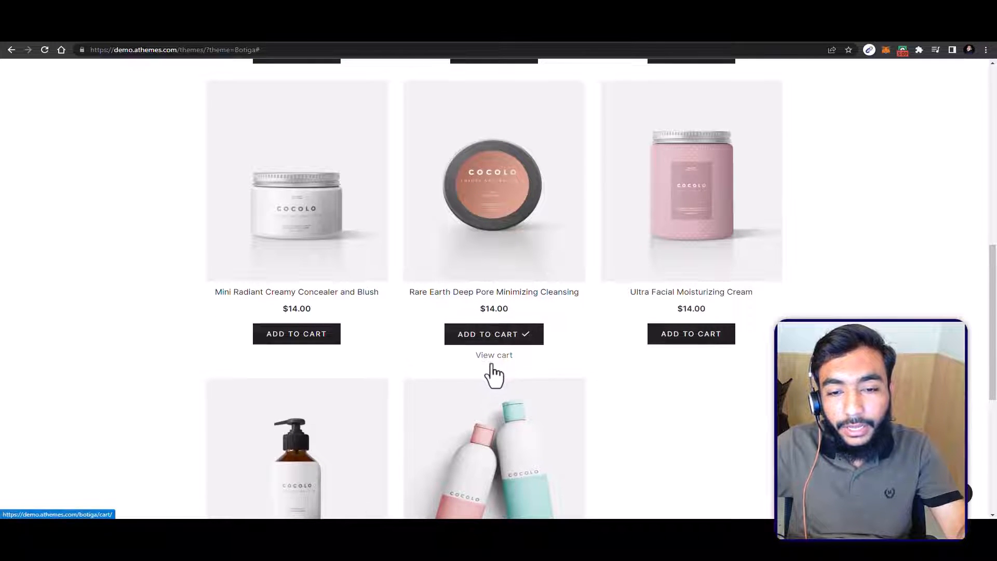
Step: View the cart and examine its product row, coupon code field and cart totals
{"action": "left_click", "coordinate": [492, 362]}
{"action": "scroll", "coordinate": [495, 367], "scroll_direction": "down", "scroll_amount": 2}
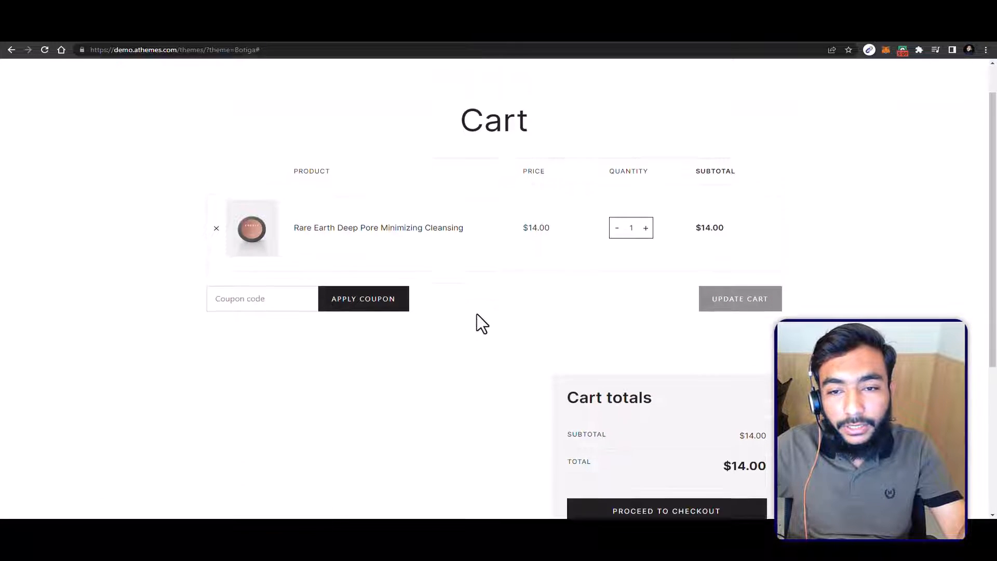
{"action": "left_click", "coordinate": [252, 245]}
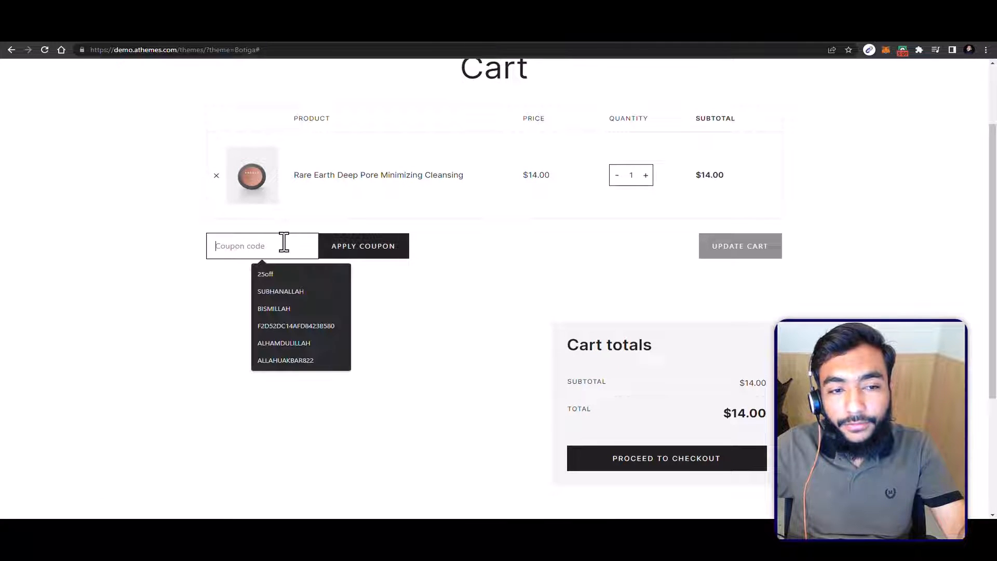
{"action": "left_click", "coordinate": [182, 258]}
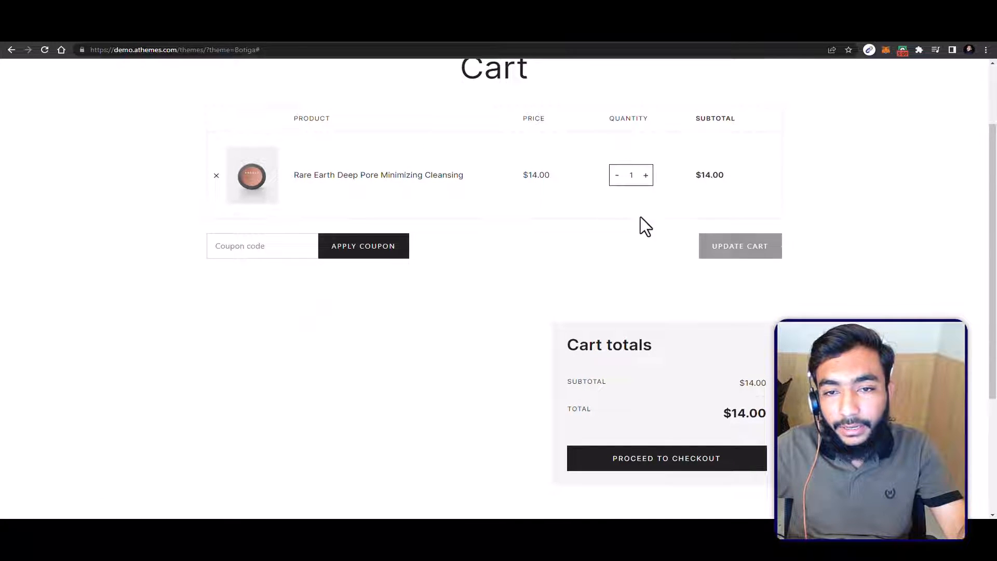
{"action": "scroll", "coordinate": [623, 239], "scroll_direction": "down", "scroll_amount": 2}
{"action": "scroll", "coordinate": [618, 244], "scroll_direction": "down", "scroll_amount": 1}
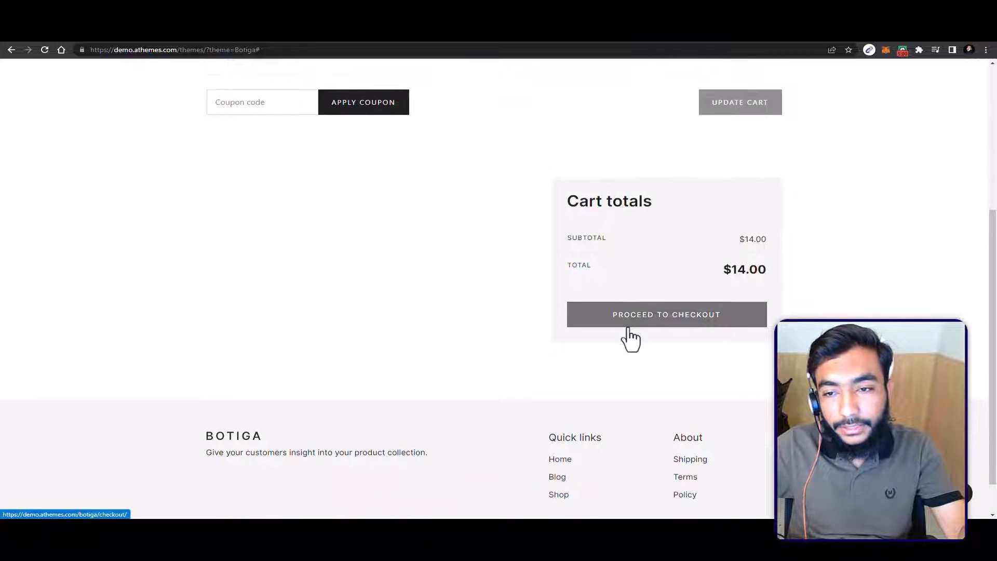
Step: Proceed to checkout and review the billing details form and the order summary
{"action": "left_click", "coordinate": [627, 328]}
{"action": "scroll", "coordinate": [626, 316], "scroll_direction": "down", "scroll_amount": 4}
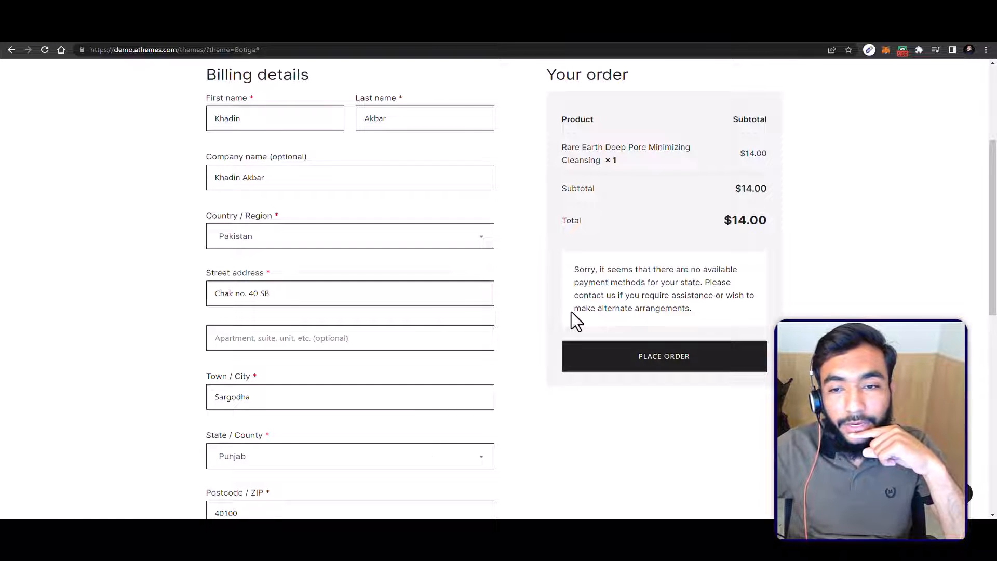
{"action": "scroll", "coordinate": [571, 313], "scroll_direction": "down", "scroll_amount": 3}
{"action": "scroll", "coordinate": [561, 320], "scroll_direction": "up", "scroll_amount": 7}
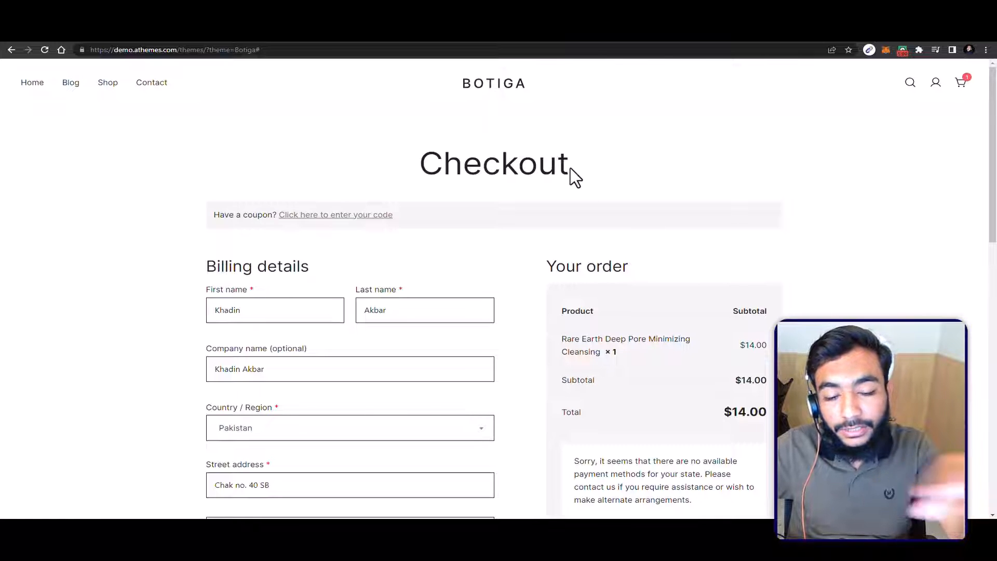
Step: View the My account login page and try the Shipping link in its footer
{"action": "left_click", "coordinate": [935, 82]}
{"action": "scroll", "coordinate": [554, 304], "scroll_direction": "down", "scroll_amount": 3}
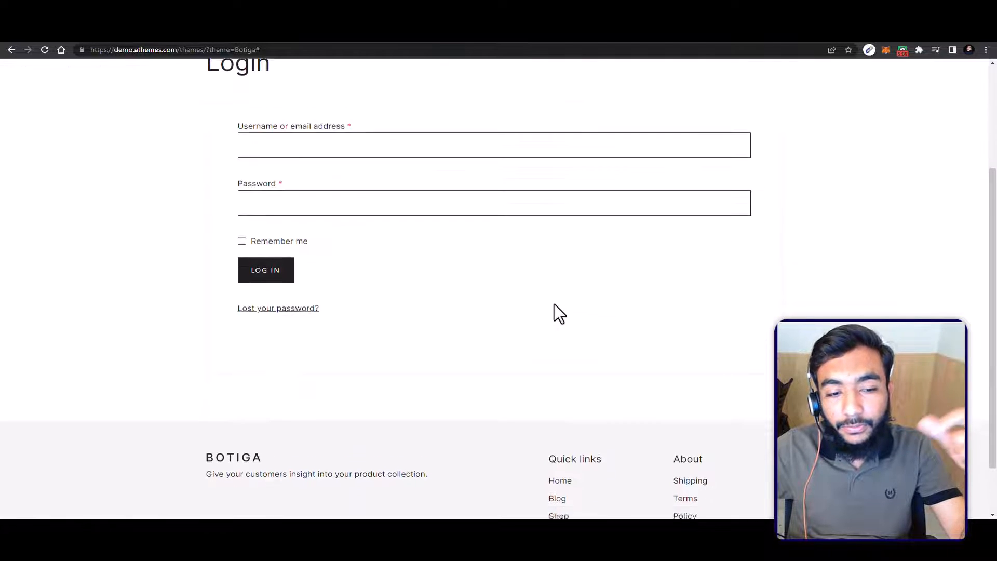
{"action": "scroll", "coordinate": [585, 318], "scroll_direction": "down", "scroll_amount": 1}
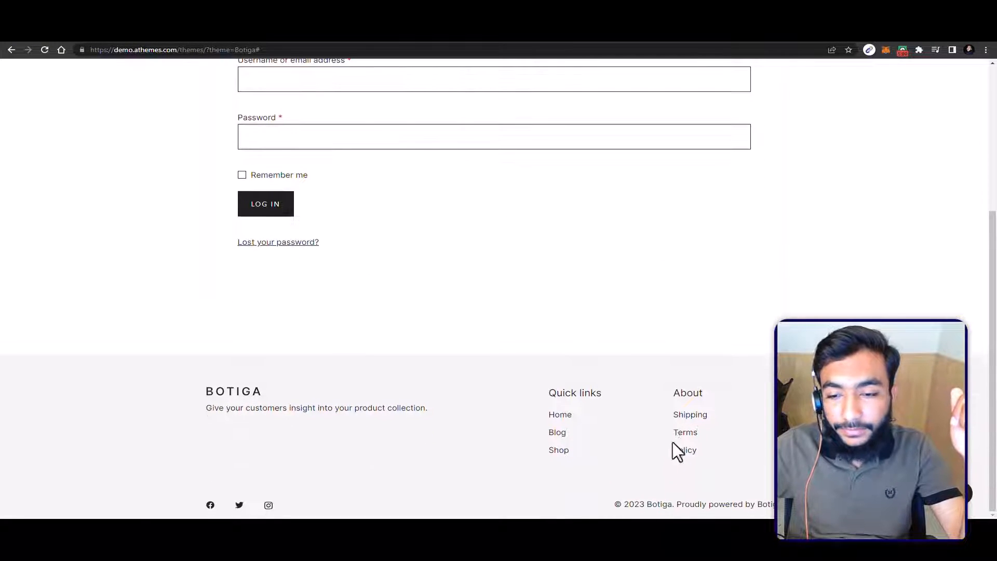
{"action": "left_click", "coordinate": [697, 422]}
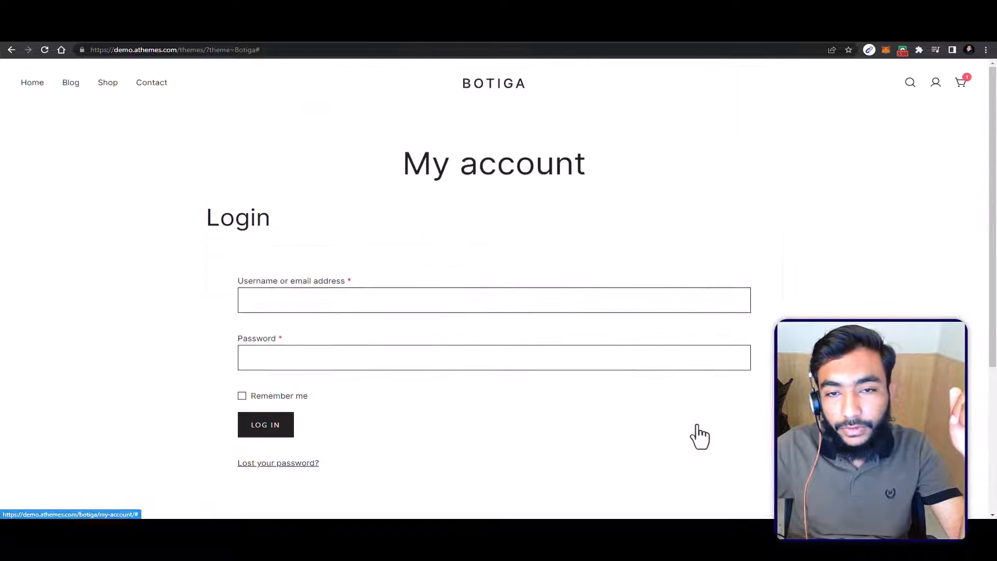
{"action": "scroll", "coordinate": [697, 422], "scroll_direction": "down", "scroll_amount": 5}
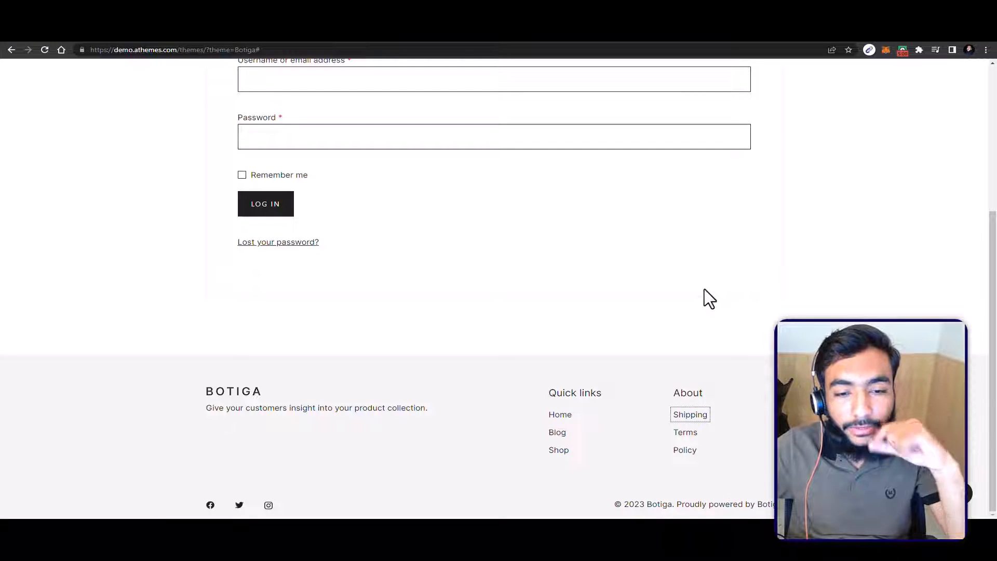
Step: Show the Hostinger web hosting page and the aThemes Botiga page, highlighting the domain in each web address
{"action": "key", "text": "ctrl+Tab"}
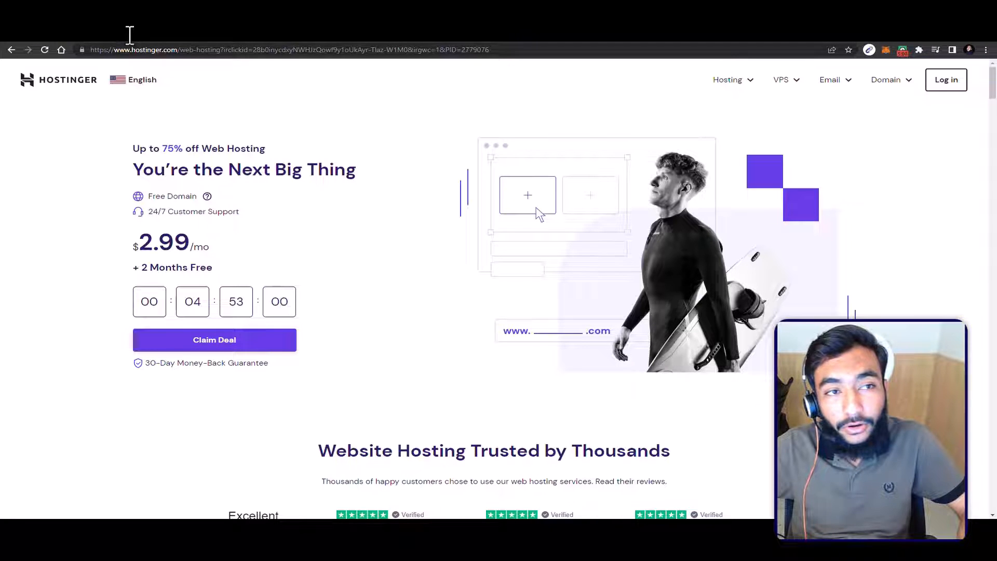
{"action": "left_click_drag", "start_coordinate": [131, 32], "coordinate": [182, 33]}
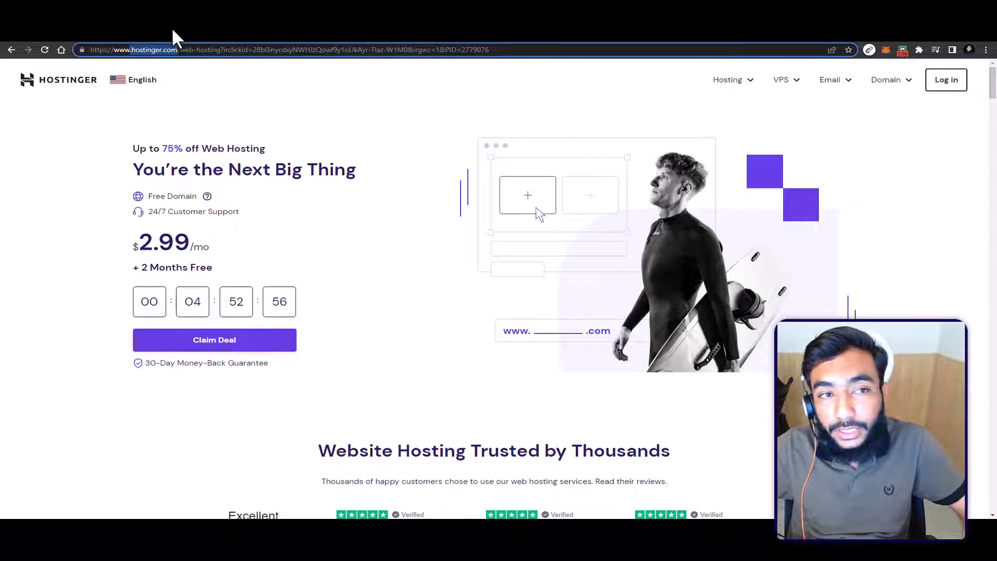
{"action": "left_click", "coordinate": [241, 130]}
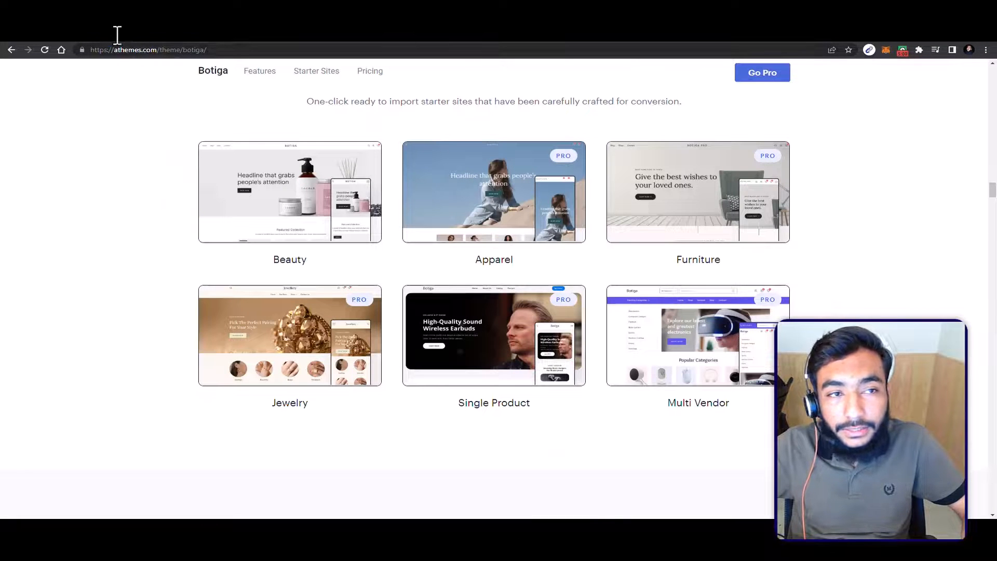
{"action": "left_click", "coordinate": [150, 36]}
{"action": "left_click", "coordinate": [598, 23]}
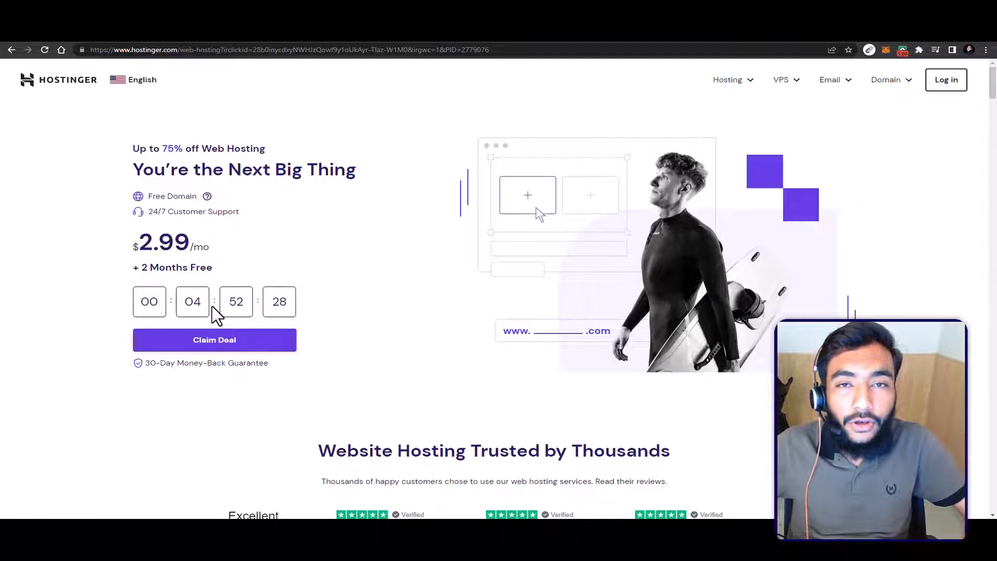
Step: Return to the aThemes Botiga page and look over its starter sites and supported page builders
{"action": "left_click", "coordinate": [460, 8]}
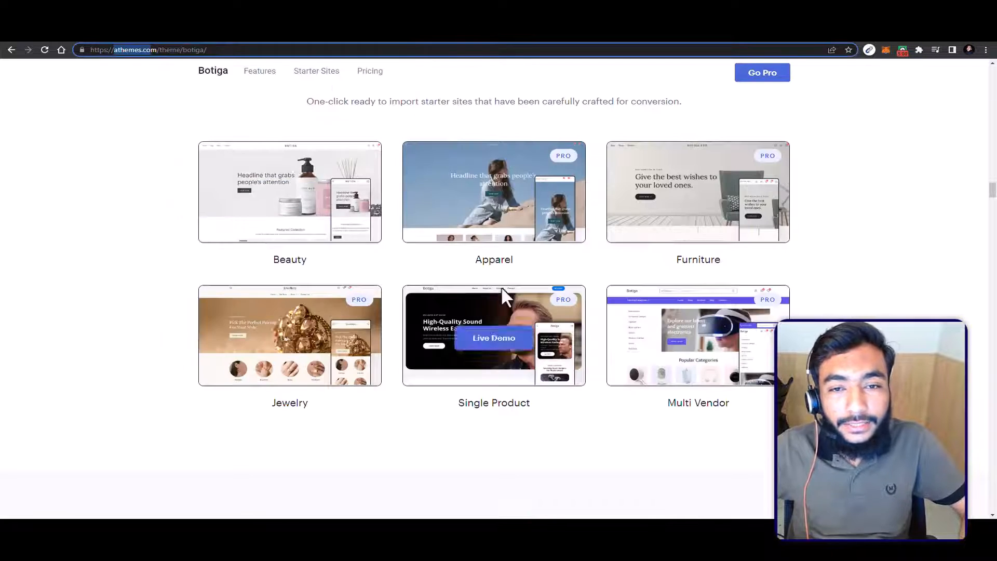
{"action": "scroll", "coordinate": [556, 260], "scroll_direction": "down", "scroll_amount": 8}
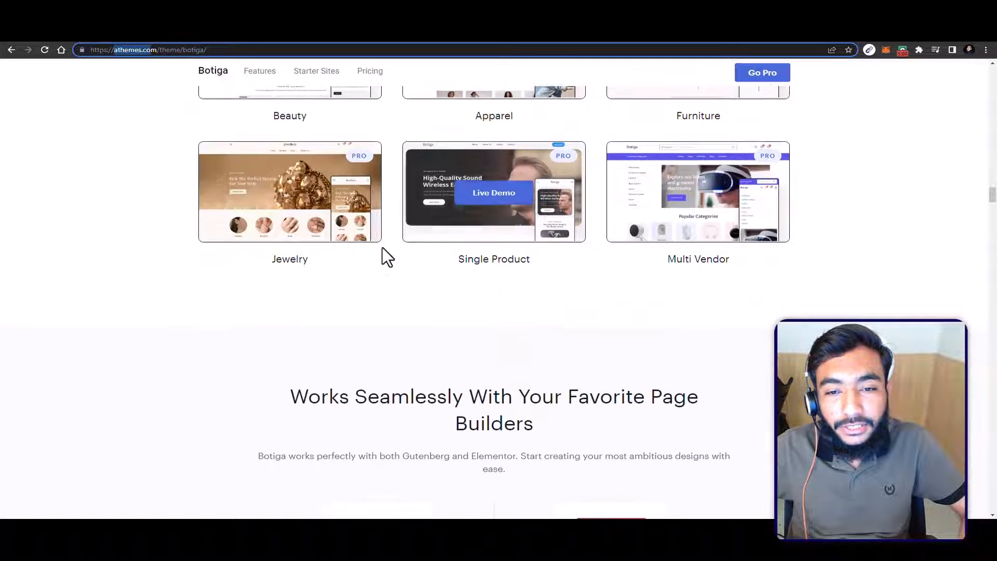
{"action": "scroll", "coordinate": [612, 156], "scroll_direction": "up", "scroll_amount": 3}
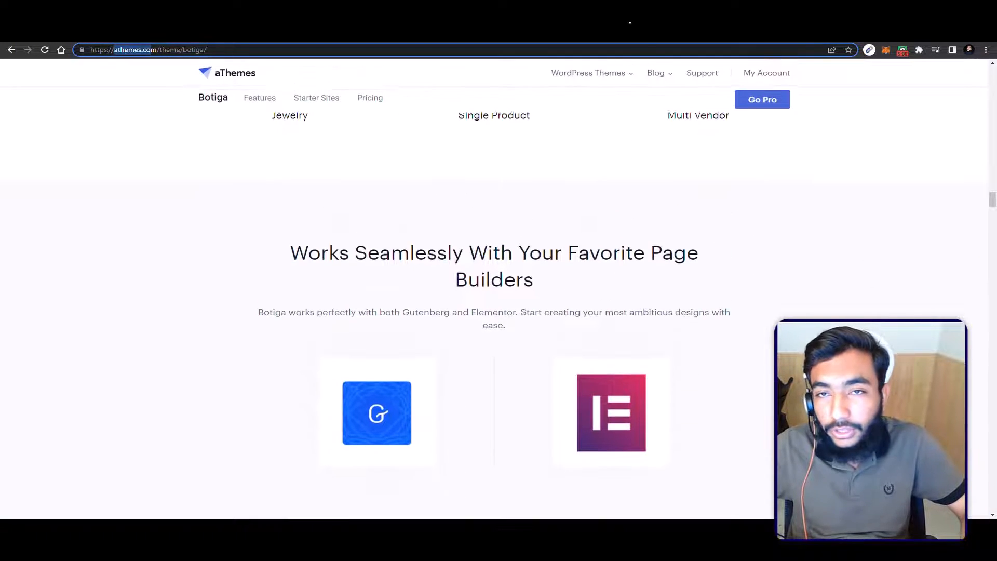
Step: Switch back to the Hostinger page and load webifiedhub.com/hostinger in its place
{"action": "left_click", "coordinate": [627, 26]}
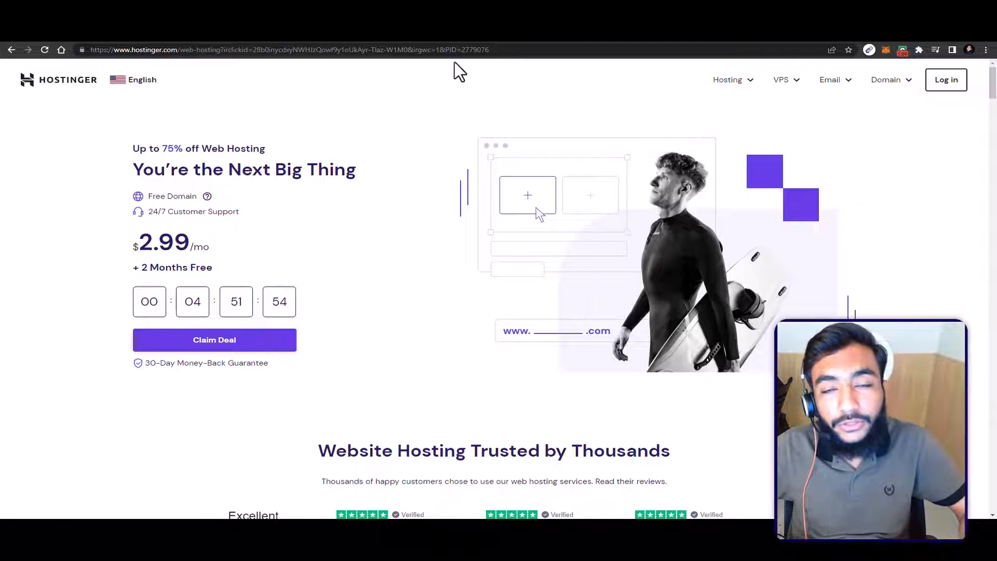
{"action": "left_click", "coordinate": [562, 43]}
{"action": "type", "text": "webifiedhub"}
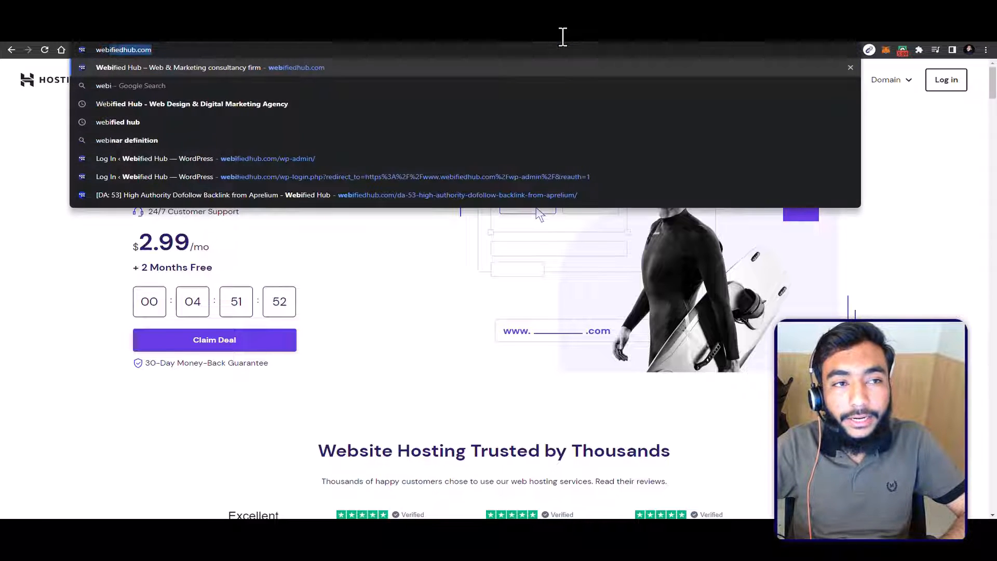
{"action": "type", "text": ".com"}
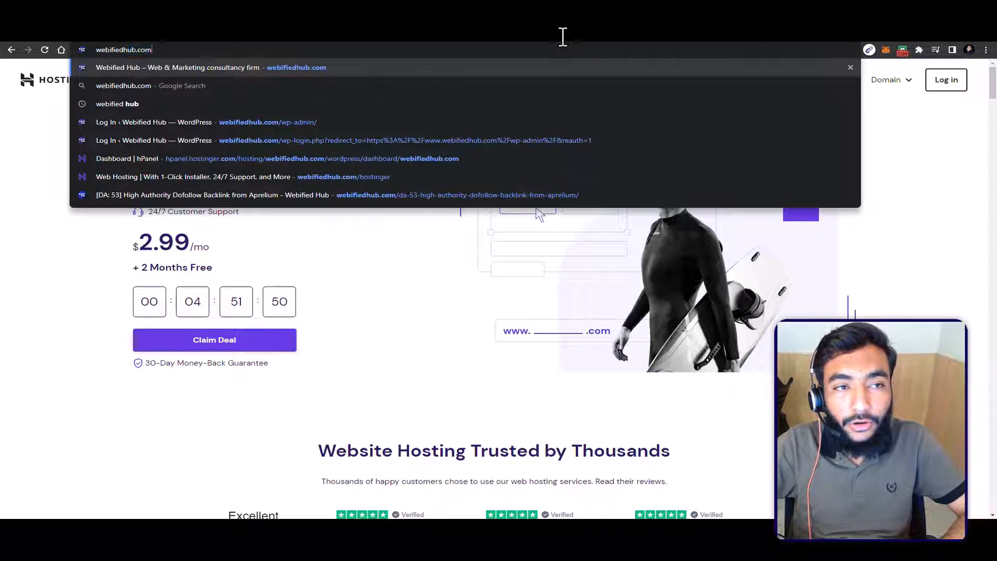
{"action": "type", "text": "/hostinger"}
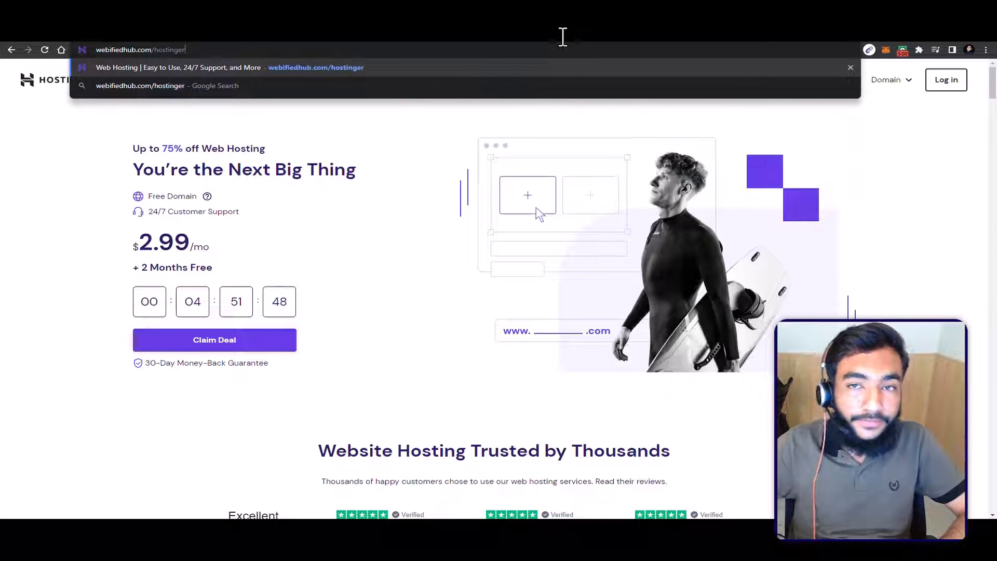
{"action": "key", "text": "Return"}
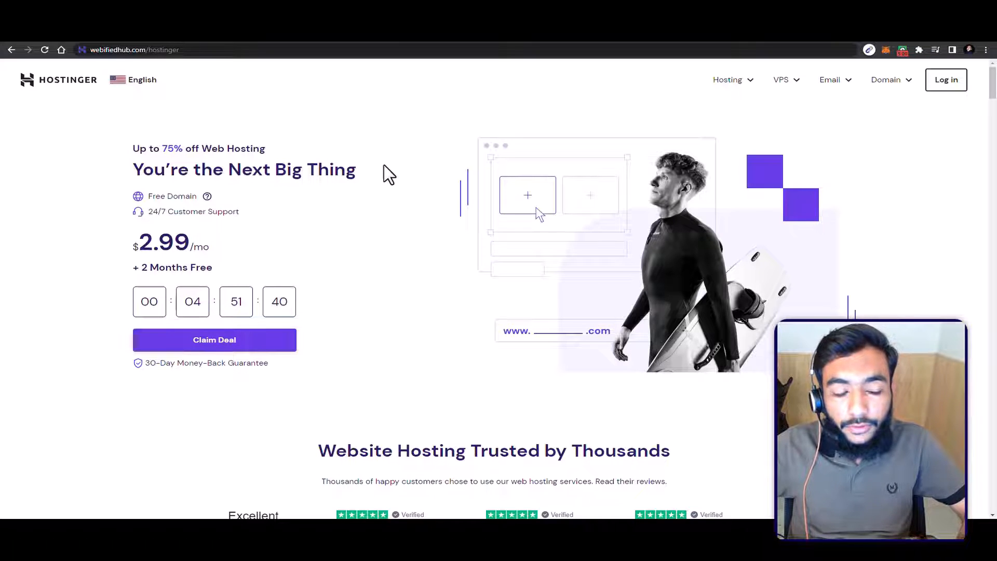
{"action": "scroll", "coordinate": [357, 218], "scroll_direction": "down", "scroll_amount": 2}
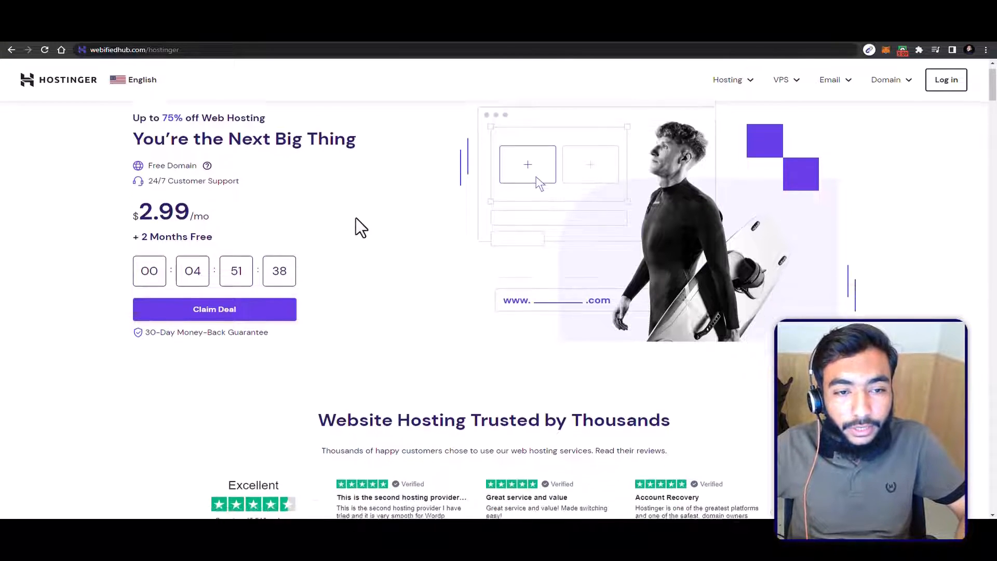
Step: Open Hostinger's WordPress Hosting page
{"action": "scroll", "coordinate": [360, 228], "scroll_direction": "up", "scroll_amount": 2}
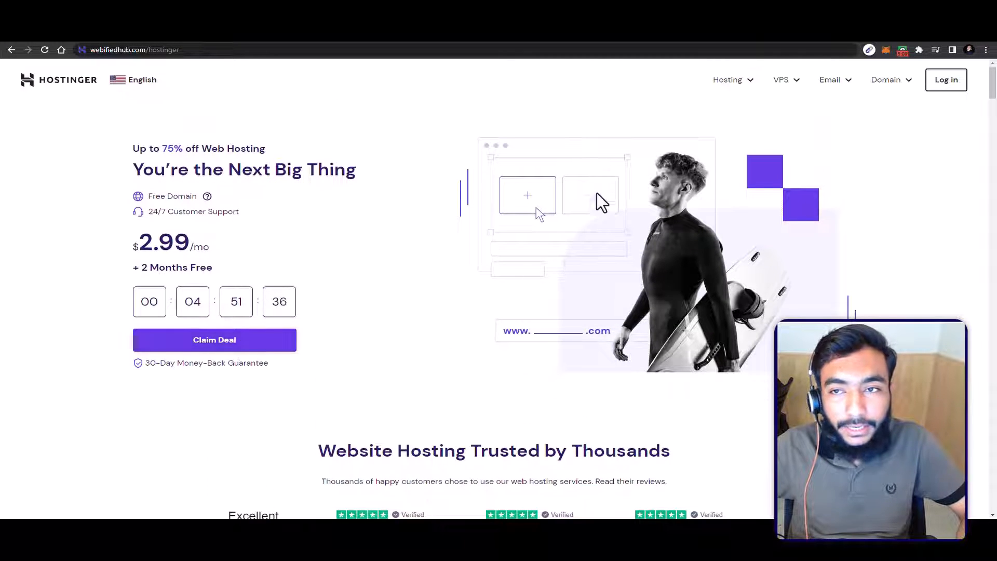
{"action": "mouse_move", "coordinate": [750, 78]}
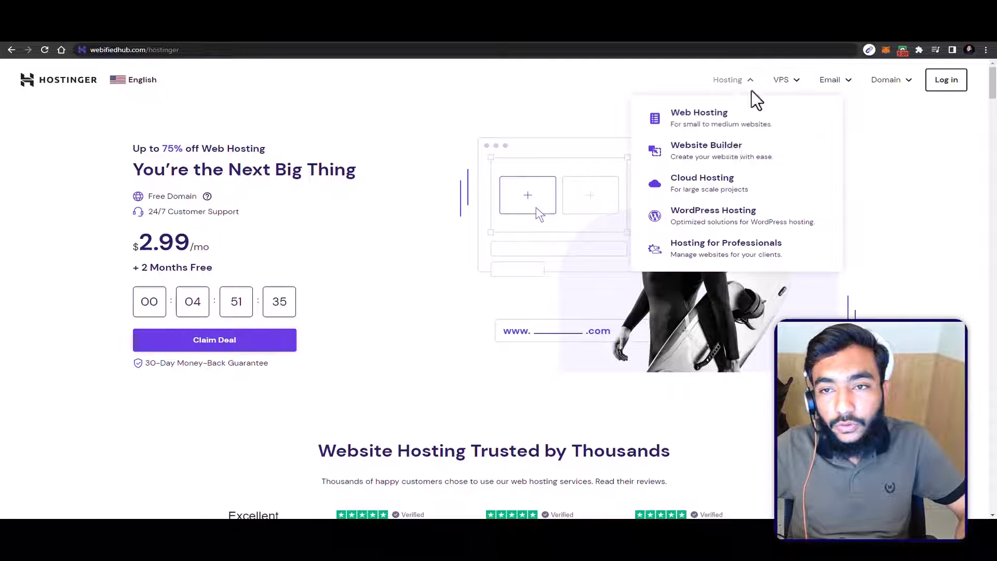
{"action": "left_click", "coordinate": [704, 220]}
{"action": "scroll", "coordinate": [646, 208], "scroll_direction": "down", "scroll_amount": 3}
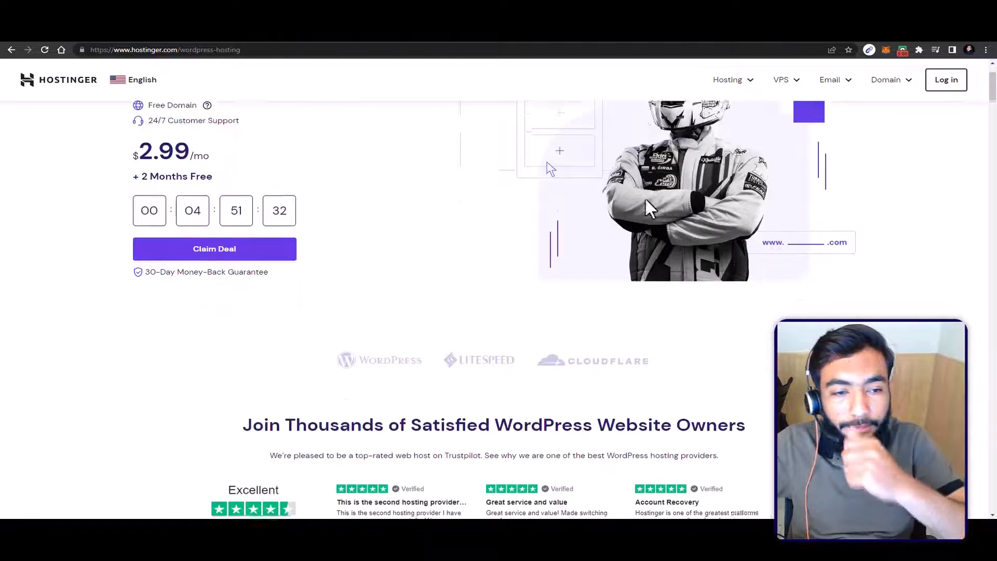
Step: Compare the prices and features of the Single WordPress, WordPress Starter, Business WordPress and WordPress Pro plans
{"action": "scroll", "coordinate": [646, 205], "scroll_direction": "down", "scroll_amount": 7}
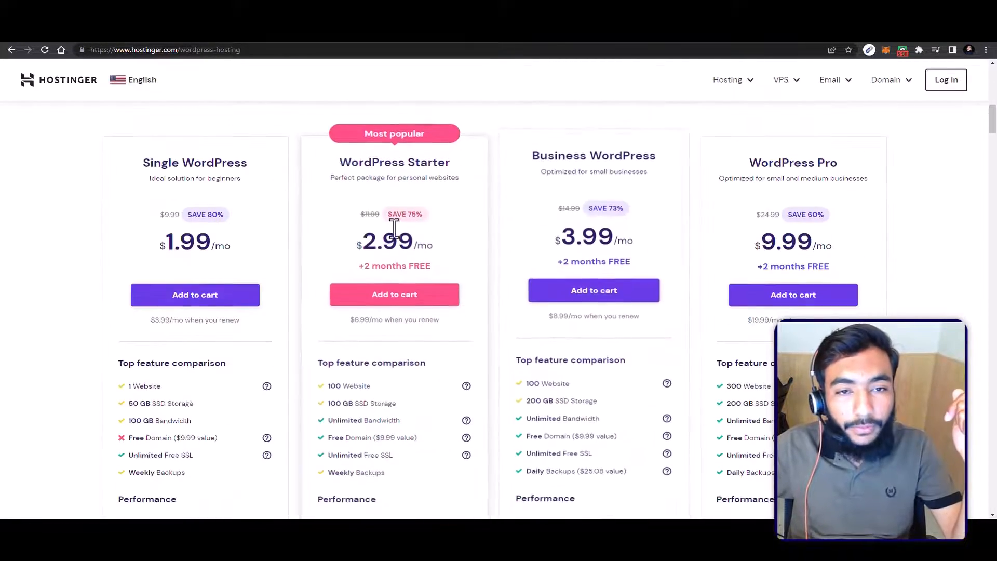
{"action": "scroll", "coordinate": [261, 188], "scroll_direction": "down", "scroll_amount": 1}
{"action": "scroll", "coordinate": [156, 166], "scroll_direction": "up", "scroll_amount": 1}
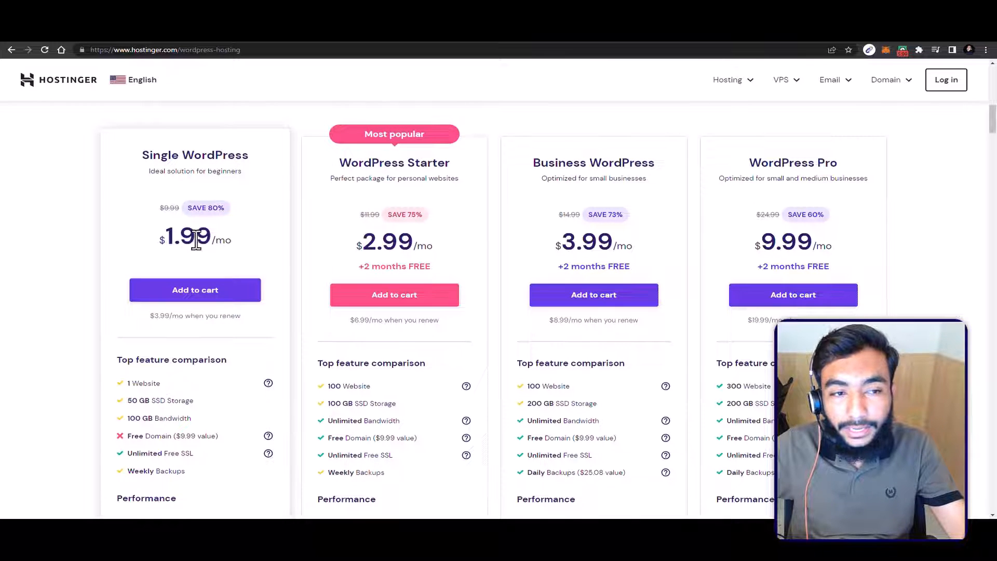
{"action": "scroll", "coordinate": [398, 217], "scroll_direction": "down", "scroll_amount": 2}
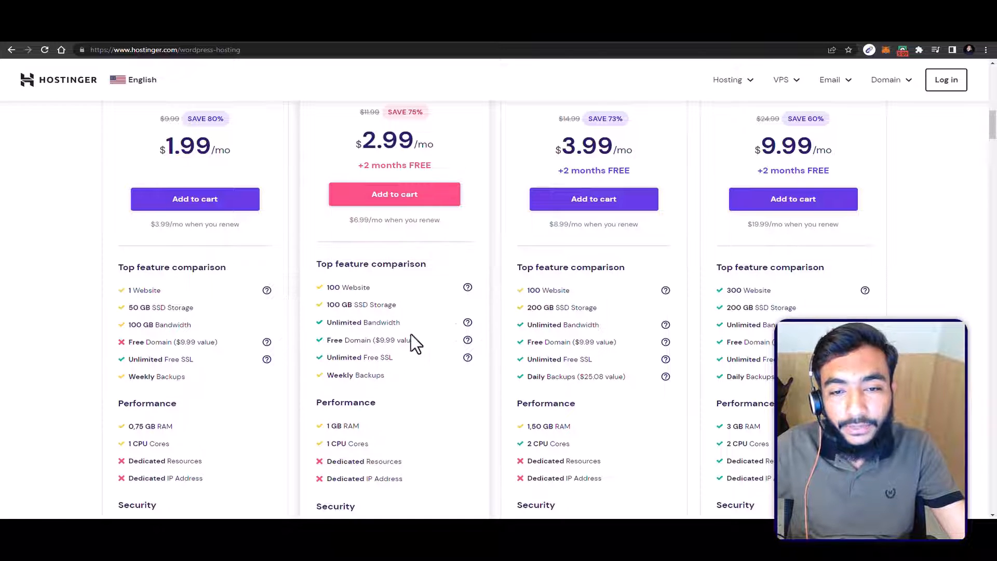
{"action": "scroll", "coordinate": [602, 302], "scroll_direction": "up", "scroll_amount": 2}
{"action": "scroll", "coordinate": [632, 262], "scroll_direction": "up", "scroll_amount": 2}
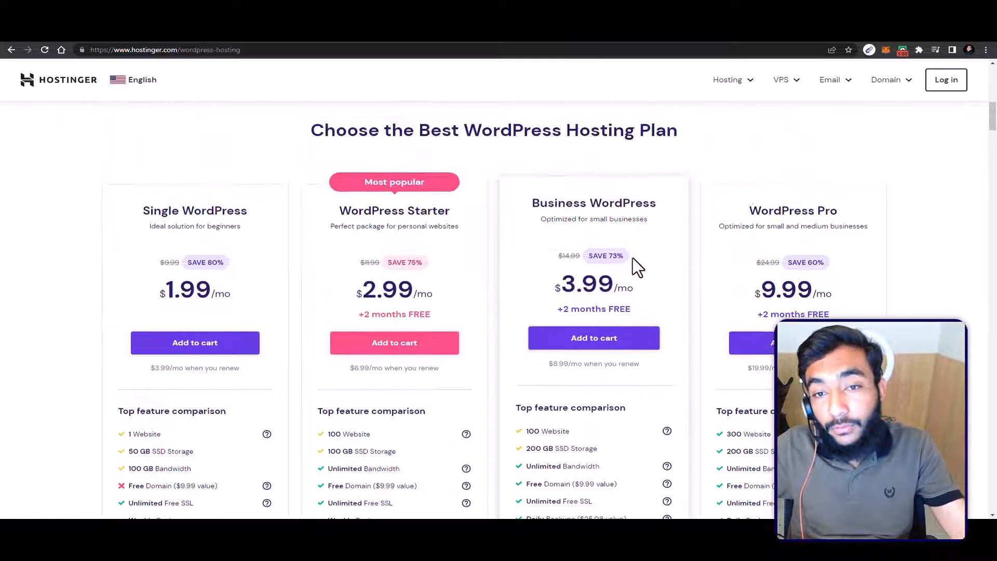
{"action": "scroll", "coordinate": [646, 228], "scroll_direction": "down", "scroll_amount": 3}
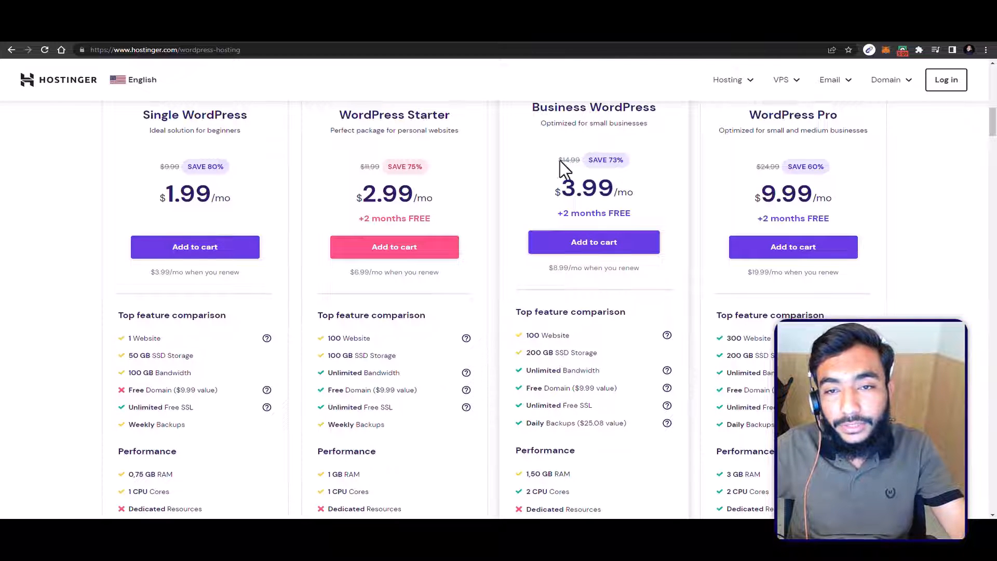
Step: Highlight the Business WordPress plan's monthly price and the WordPress Pro plan's renewal price
{"action": "left_click_drag", "start_coordinate": [562, 188], "coordinate": [617, 190]}
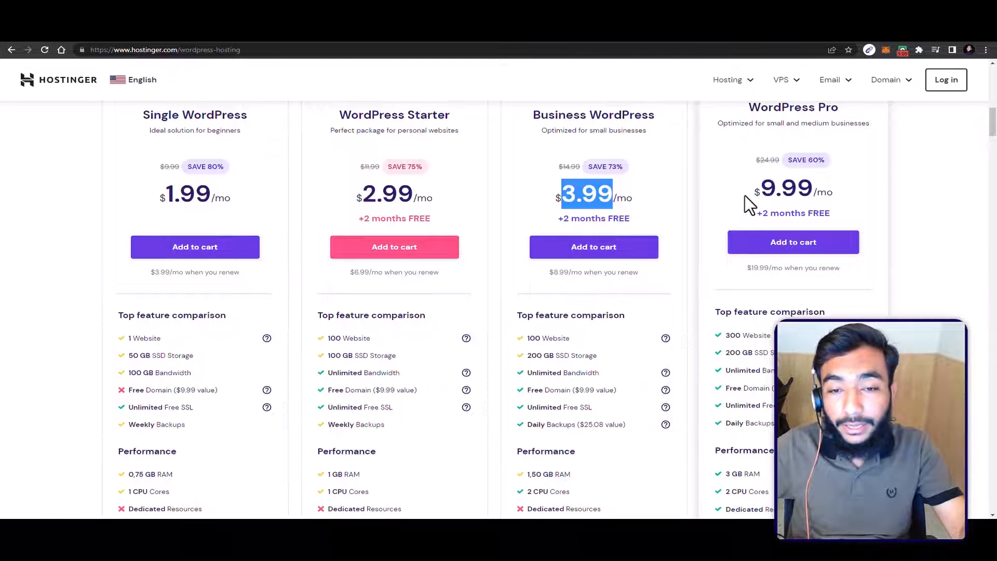
{"action": "left_click", "coordinate": [764, 268]}
{"action": "double_click", "coordinate": [767, 269]}
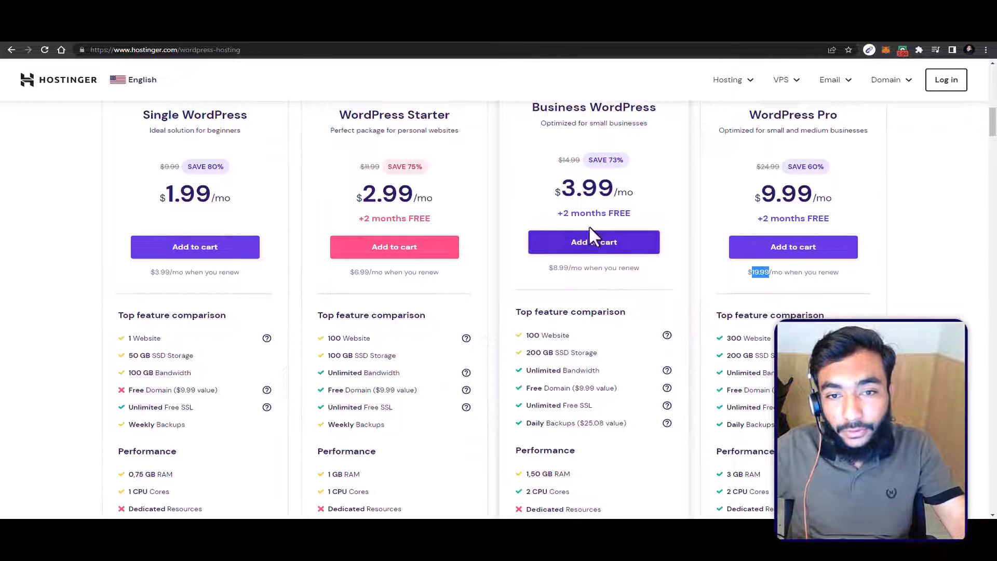
Step: Look over the hosting plans once more and add the WordPress Starter plan to the cart
{"action": "scroll", "coordinate": [589, 239], "scroll_direction": "down", "scroll_amount": 2}
{"action": "scroll", "coordinate": [592, 241], "scroll_direction": "up", "scroll_amount": 2}
{"action": "scroll", "coordinate": [779, 189], "scroll_direction": "up", "scroll_amount": 2}
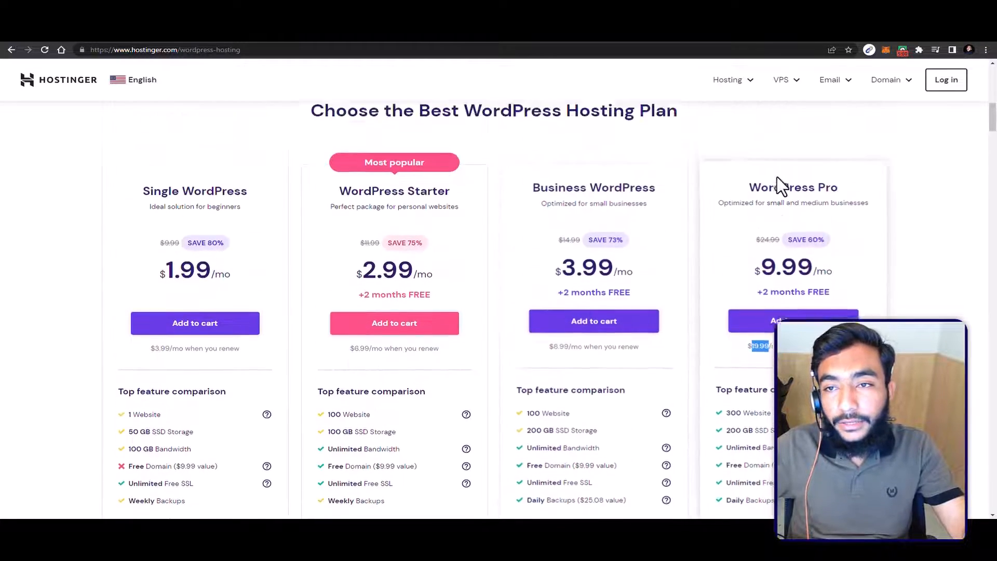
{"action": "scroll", "coordinate": [703, 160], "scroll_direction": "down", "scroll_amount": 4}
{"action": "scroll", "coordinate": [596, 250], "scroll_direction": "up", "scroll_amount": 3}
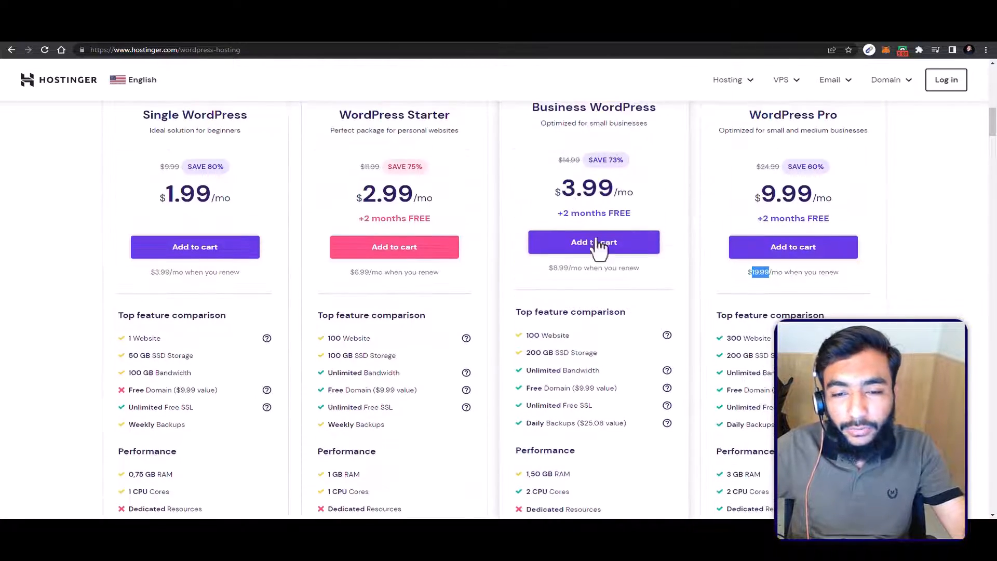
{"action": "scroll", "coordinate": [609, 269], "scroll_direction": "down", "scroll_amount": 1}
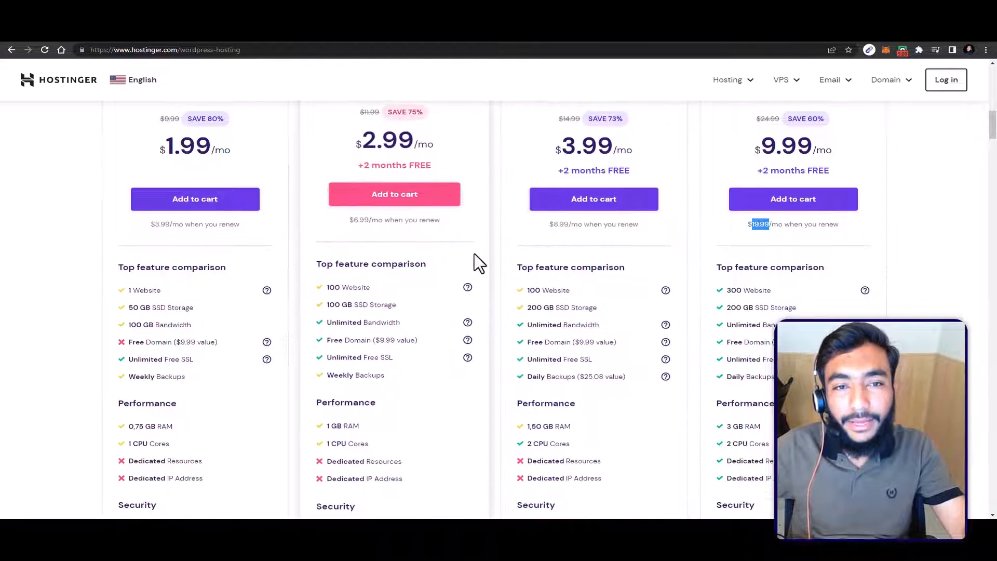
{"action": "scroll", "coordinate": [474, 252], "scroll_direction": "up", "scroll_amount": 2}
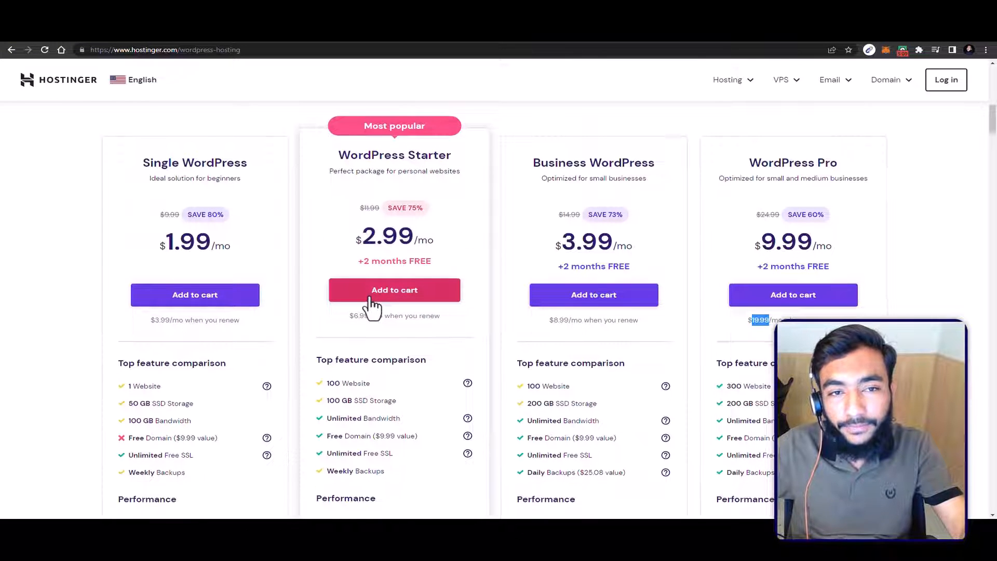
{"action": "left_click", "coordinate": [394, 296]}
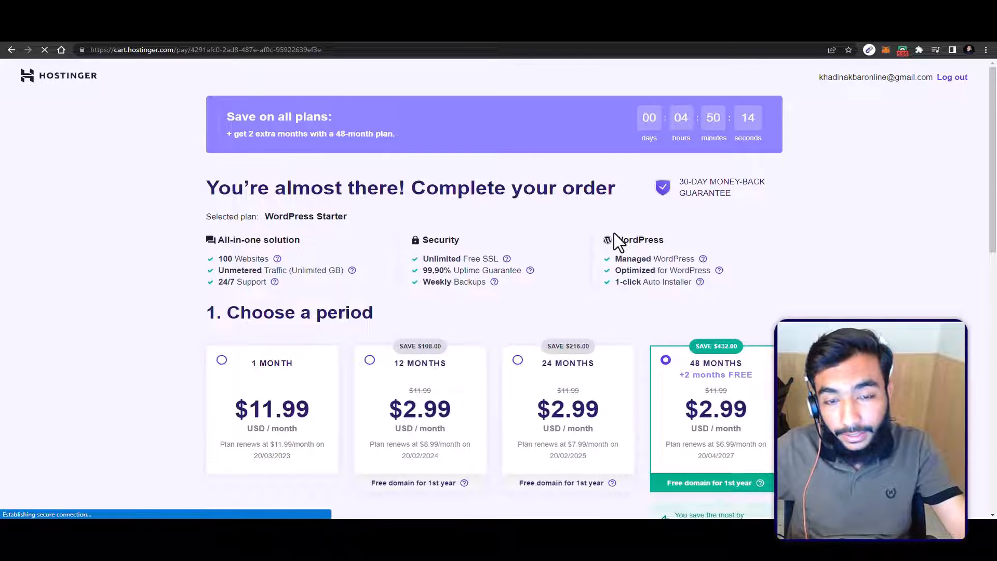
Step: Try the 24-month period for the WordPress Starter plan and return to the 48-month period
{"action": "scroll", "coordinate": [647, 197], "scroll_direction": "down", "scroll_amount": 3}
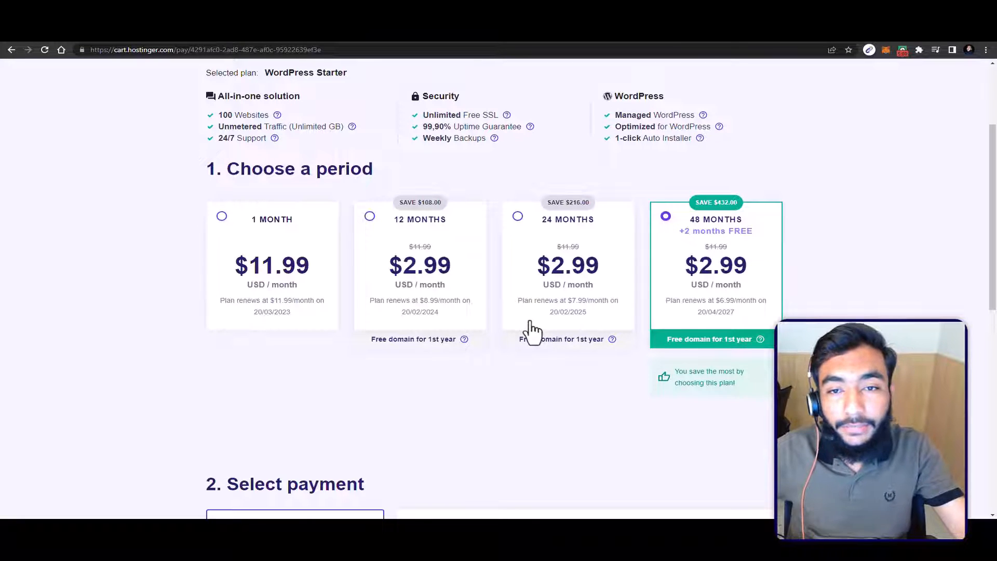
{"action": "left_click", "coordinate": [527, 244]}
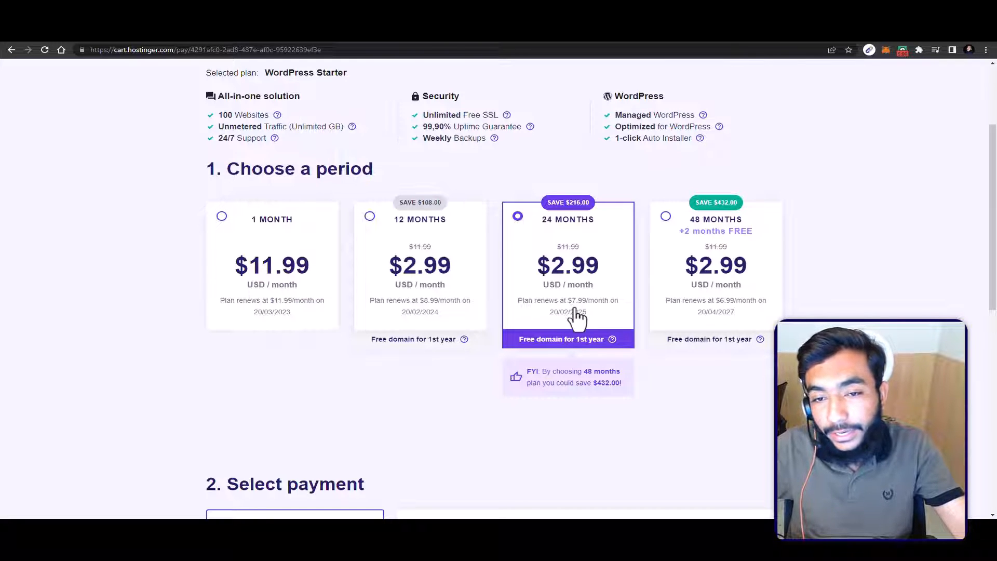
{"action": "left_click", "coordinate": [666, 216]}
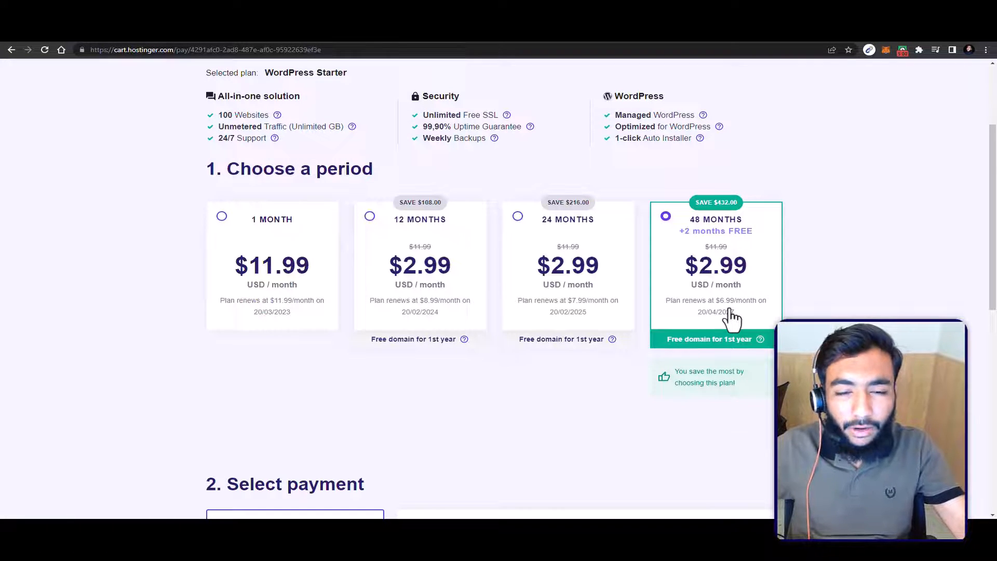
Step: Highlight the discounted price of the WordPress Starter 48-month plan in the payment summary
{"action": "scroll", "coordinate": [732, 318], "scroll_direction": "down", "scroll_amount": 5}
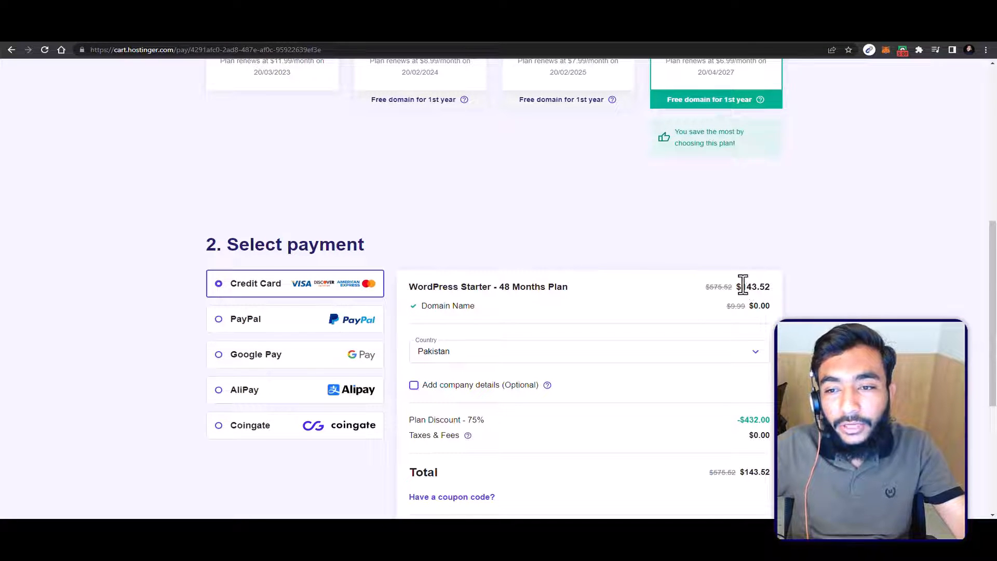
{"action": "double_click", "coordinate": [754, 287]}
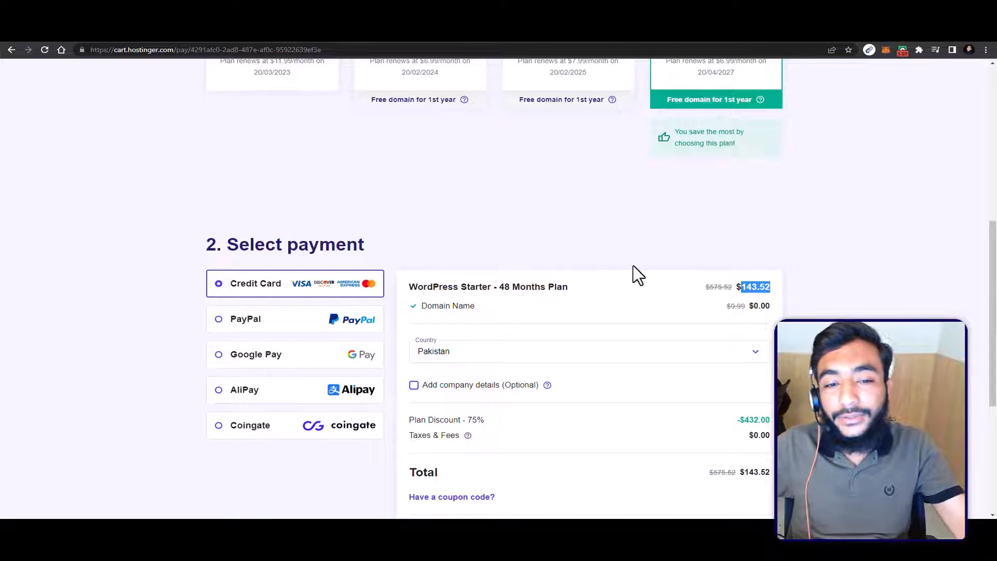
{"action": "scroll", "coordinate": [636, 268], "scroll_direction": "up", "scroll_amount": 1}
{"action": "scroll", "coordinate": [637, 270], "scroll_direction": "down", "scroll_amount": 2}
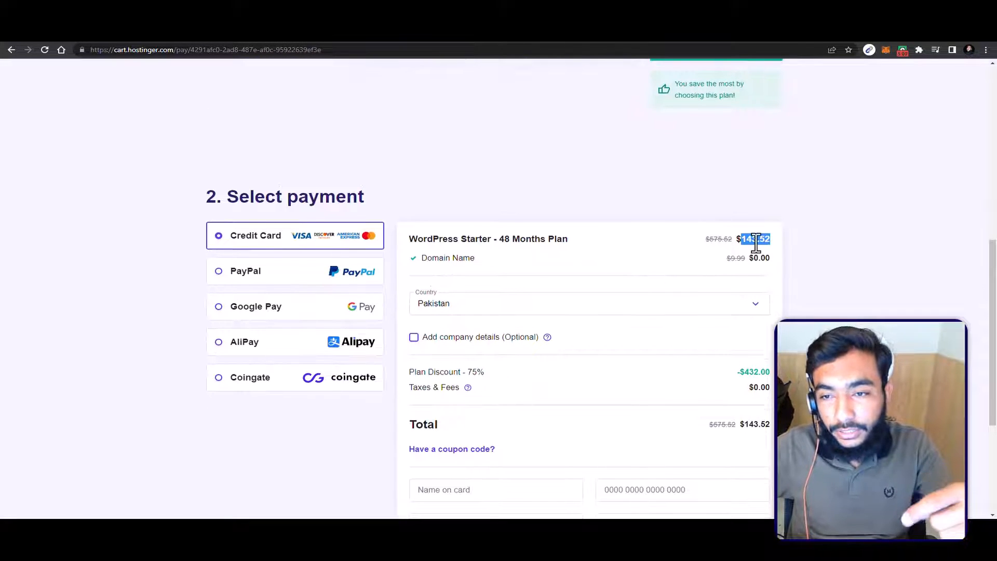
{"action": "scroll", "coordinate": [774, 248], "scroll_direction": "up", "scroll_amount": 1}
{"action": "scroll", "coordinate": [591, 265], "scroll_direction": "down", "scroll_amount": 2}
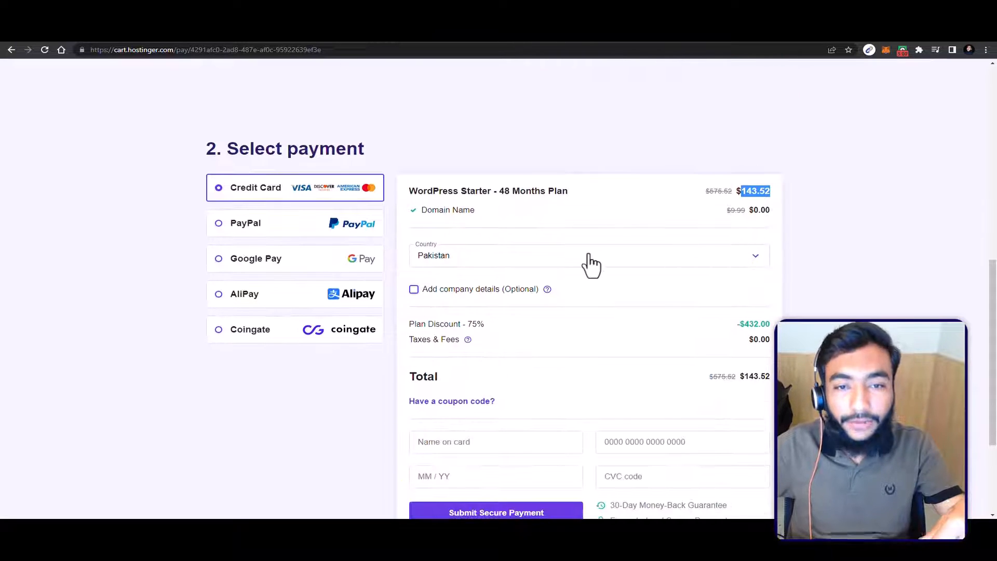
Step: Review the checkout's payment methods, country, discount, taxes, total and card detail fields
{"action": "scroll", "coordinate": [501, 221], "scroll_direction": "down", "scroll_amount": 2}
{"action": "scroll", "coordinate": [503, 225], "scroll_direction": "up", "scroll_amount": 1}
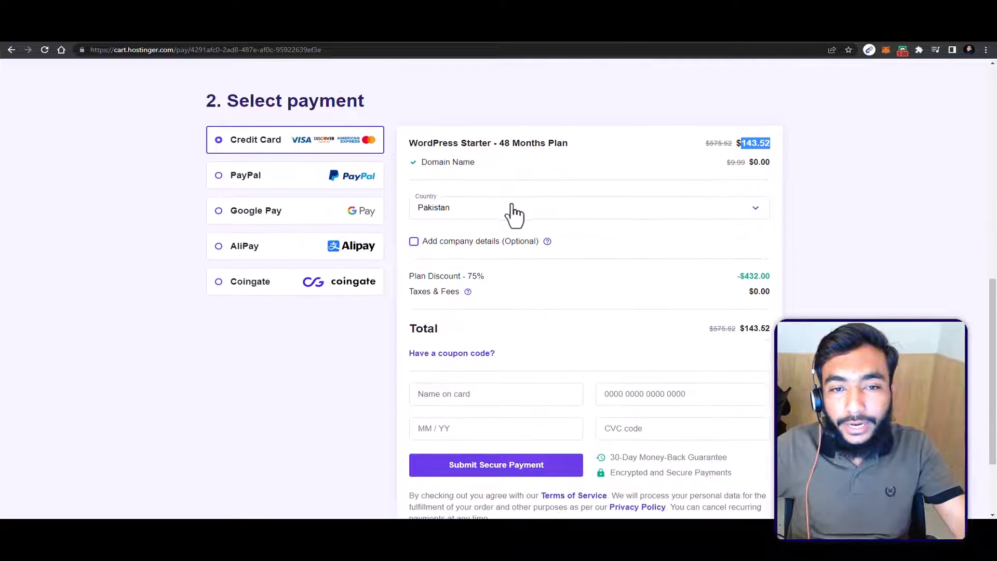
{"action": "scroll", "coordinate": [510, 223], "scroll_direction": "down", "scroll_amount": 1}
{"action": "scroll", "coordinate": [534, 311], "scroll_direction": "down", "scroll_amount": 1}
{"action": "scroll", "coordinate": [534, 304], "scroll_direction": "up", "scroll_amount": 3}
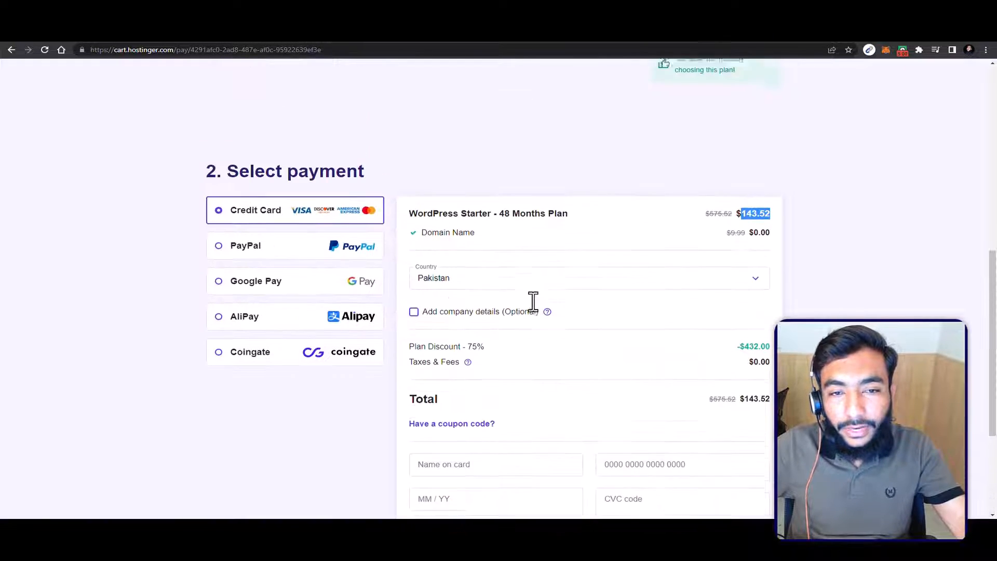
{"action": "scroll", "coordinate": [499, 304], "scroll_direction": "down", "scroll_amount": 1}
{"action": "scroll", "coordinate": [446, 286], "scroll_direction": "up", "scroll_amount": 1}
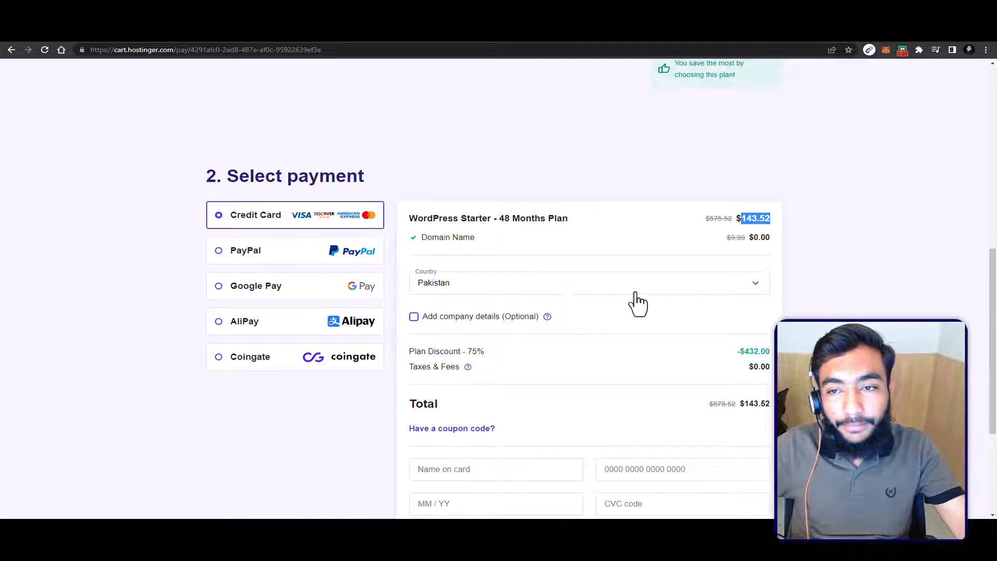
{"action": "scroll", "coordinate": [717, 285], "scroll_direction": "down", "scroll_amount": 2}
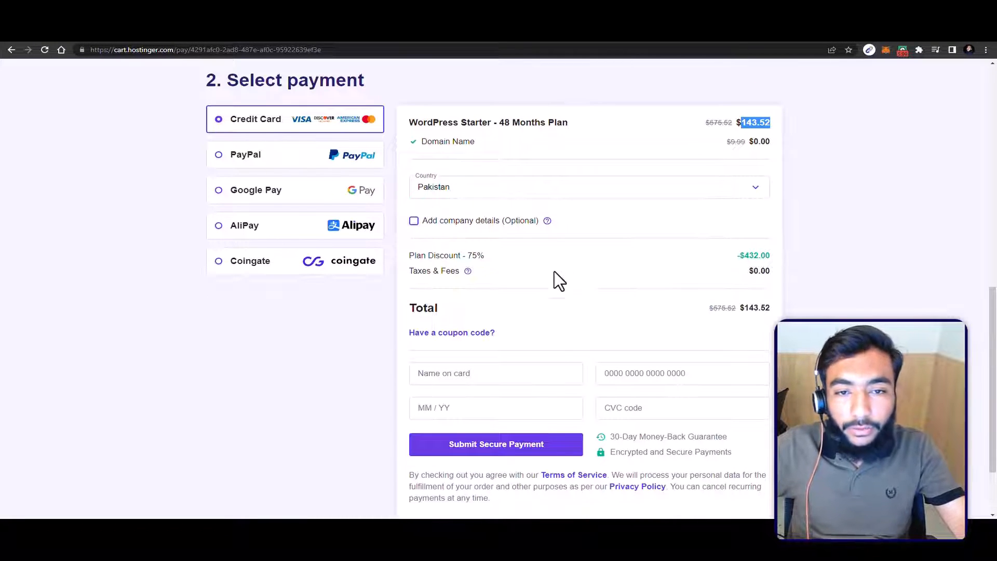
{"action": "scroll", "coordinate": [553, 271], "scroll_direction": "down", "scroll_amount": 2}
{"action": "scroll", "coordinate": [241, 225], "scroll_direction": "up", "scroll_amount": 2}
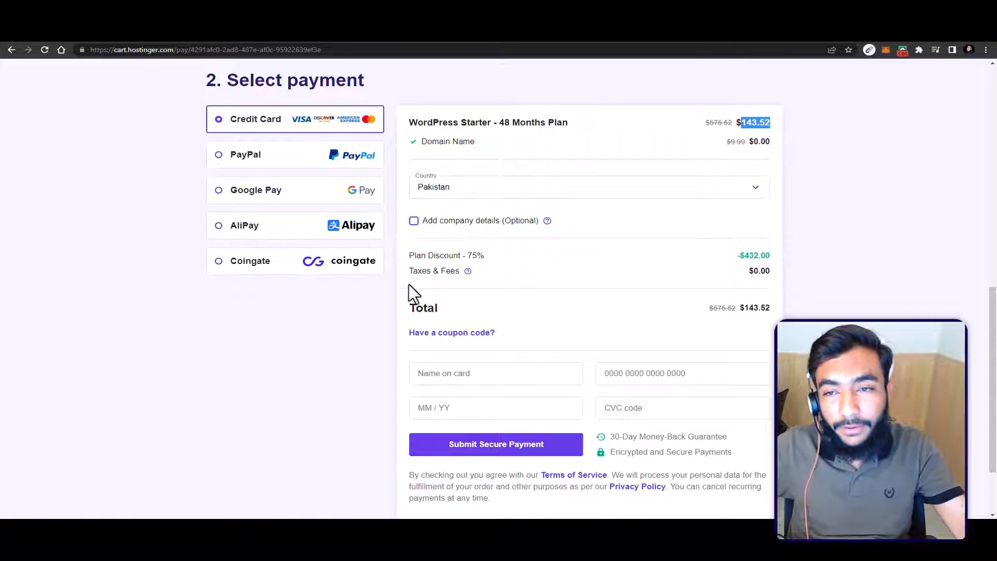
{"action": "scroll", "coordinate": [476, 255], "scroll_direction": "down", "scroll_amount": 2}
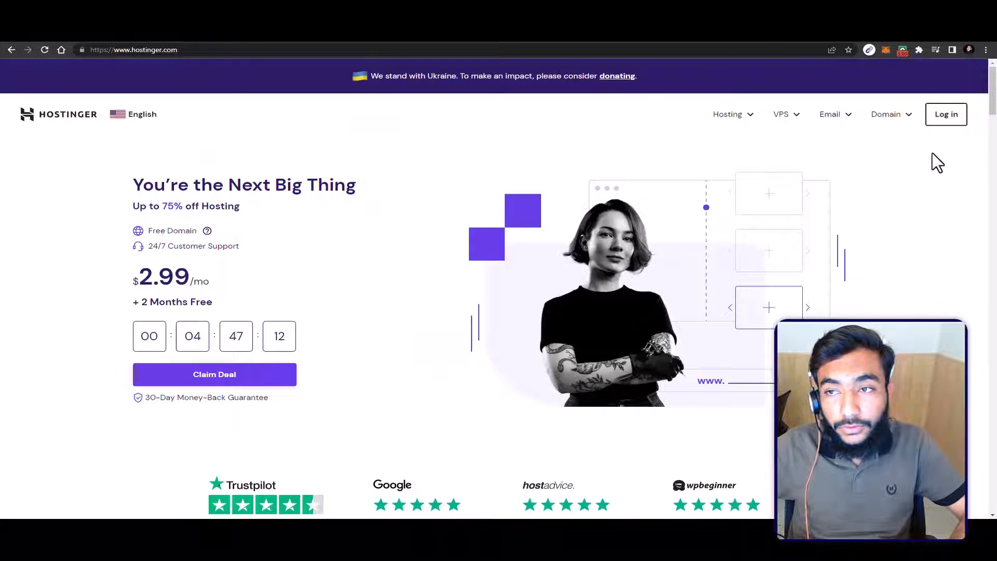
Step: View the Hostinger account login page and return to the checkout page
{"action": "left_click", "coordinate": [942, 106]}
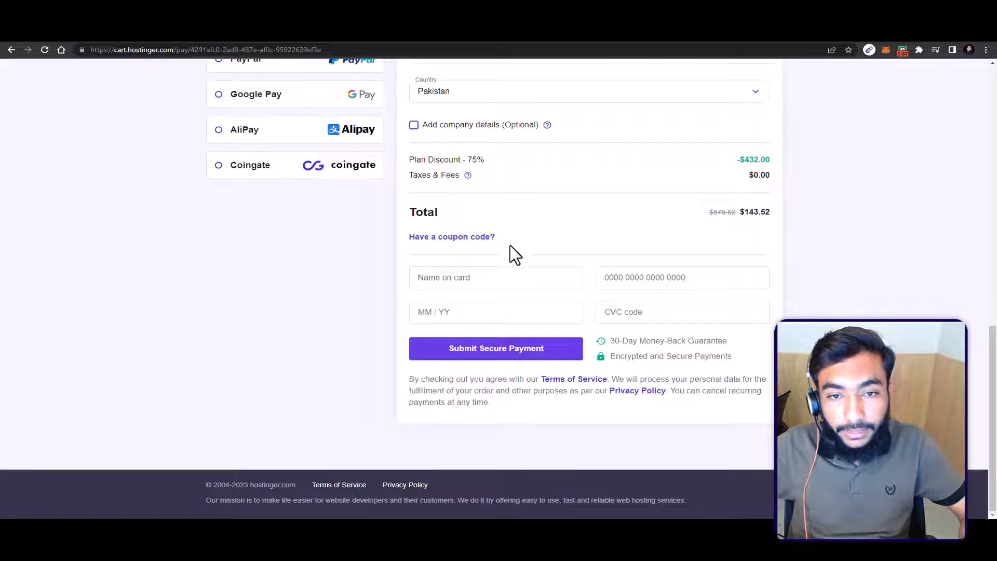
{"action": "scroll", "coordinate": [509, 245], "scroll_direction": "up", "scroll_amount": 5}
{"action": "scroll", "coordinate": [508, 250], "scroll_direction": "down", "scroll_amount": 5}
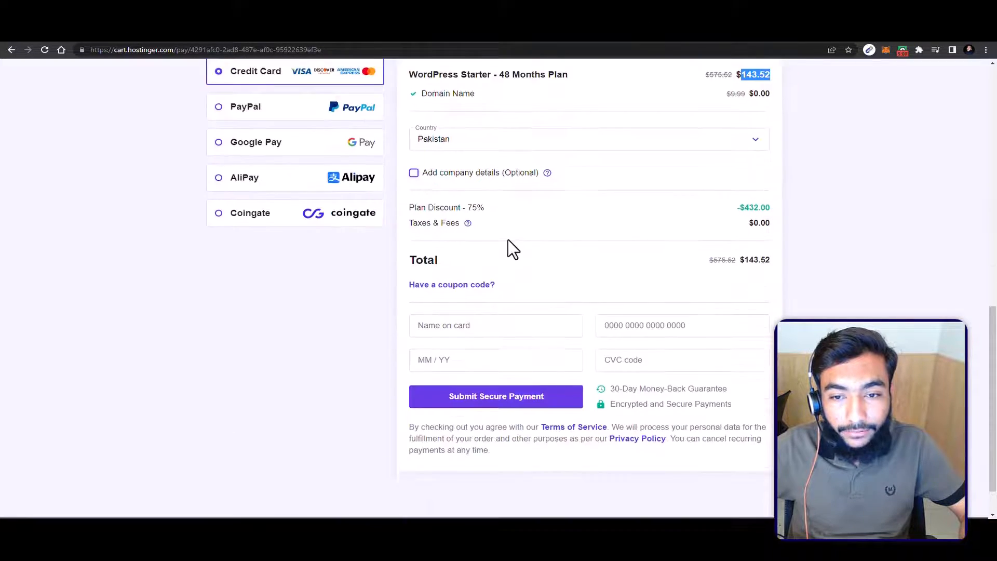
Step: Log out of the Hostinger account on the checkout page
{"action": "scroll", "coordinate": [499, 243], "scroll_direction": "up", "scroll_amount": 5}
{"action": "scroll", "coordinate": [490, 247], "scroll_direction": "up", "scroll_amount": 8}
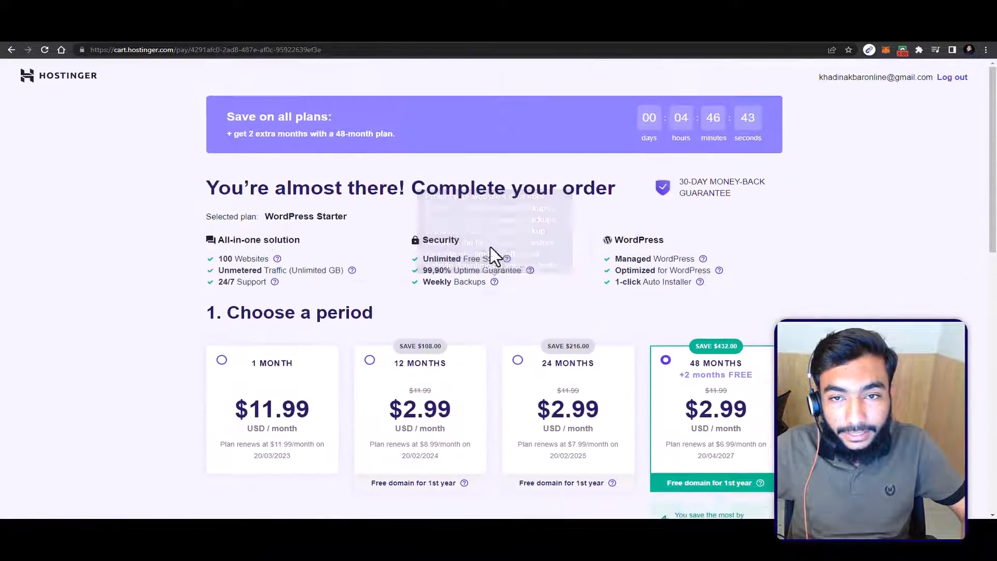
{"action": "scroll", "coordinate": [490, 247], "scroll_direction": "down", "scroll_amount": 3}
{"action": "scroll", "coordinate": [490, 247], "scroll_direction": "up", "scroll_amount": 3}
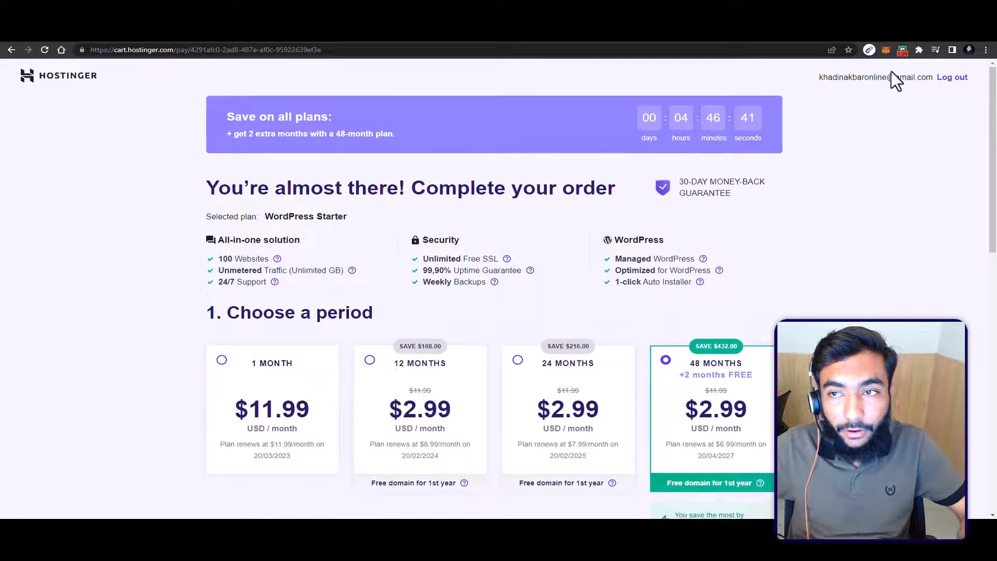
{"action": "left_click", "coordinate": [954, 76]}
Step: Examine the account creation options at checkout, pointing out the email address field and Google sign-up
{"action": "scroll", "coordinate": [698, 146], "scroll_direction": "down", "scroll_amount": 10}
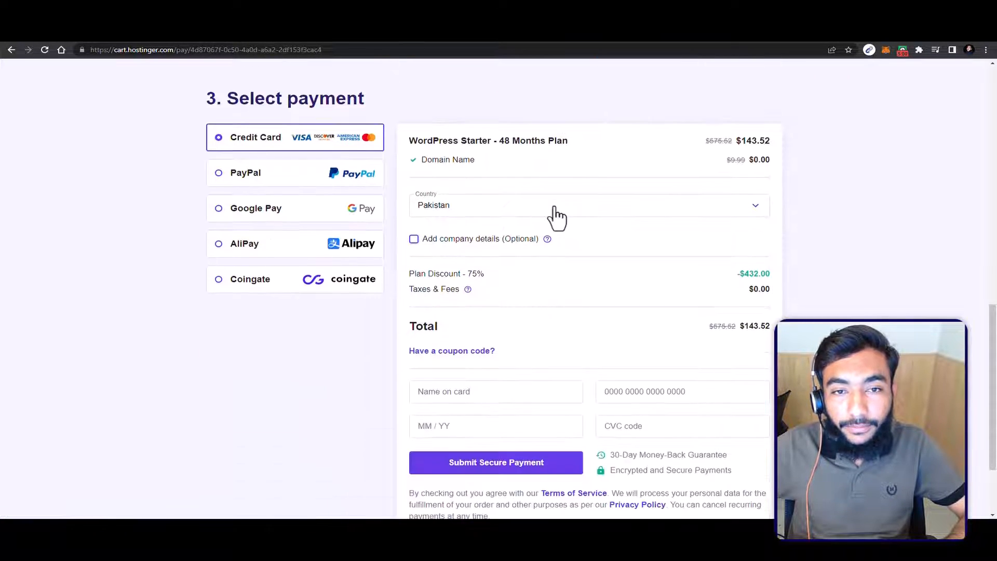
{"action": "left_click", "coordinate": [291, 172]}
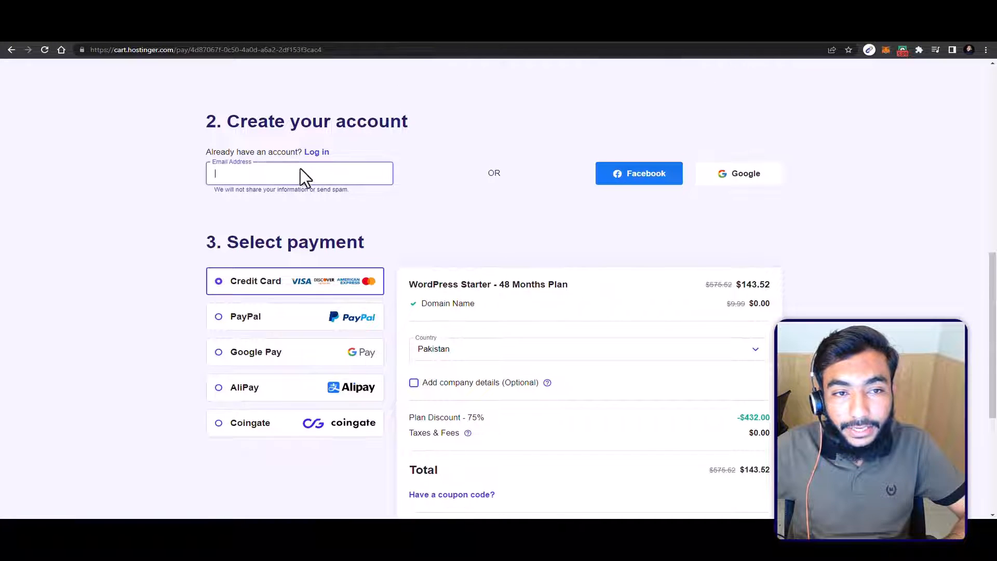
{"action": "left_click", "coordinate": [722, 173]}
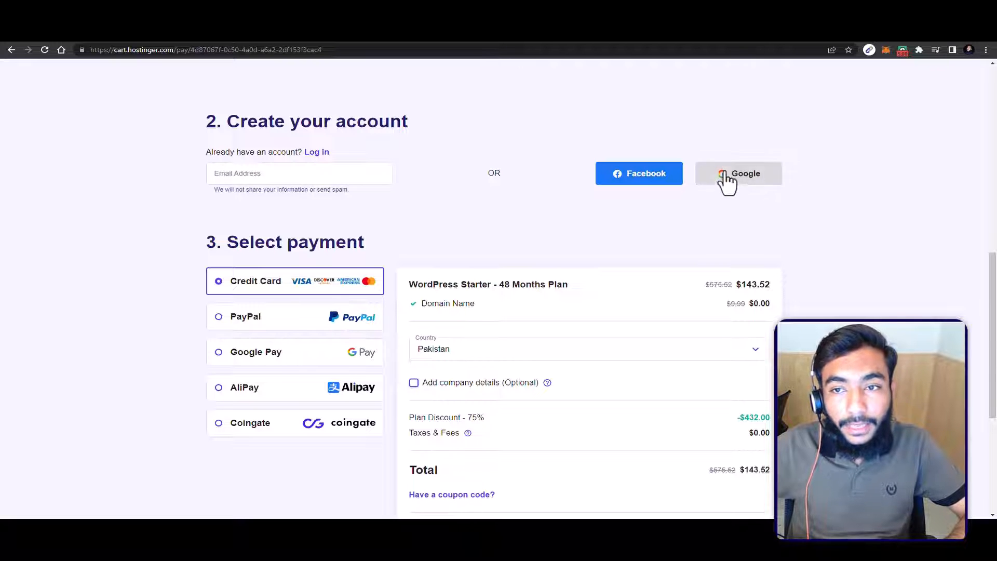
Step: Create the checkout account by signing up with Google and view the rest of the checkout page
{"action": "left_click", "coordinate": [728, 182]}
{"action": "scroll", "coordinate": [662, 203], "scroll_direction": "down", "scroll_amount": 3}
{"action": "scroll", "coordinate": [661, 203], "scroll_direction": "down", "scroll_amount": 2}
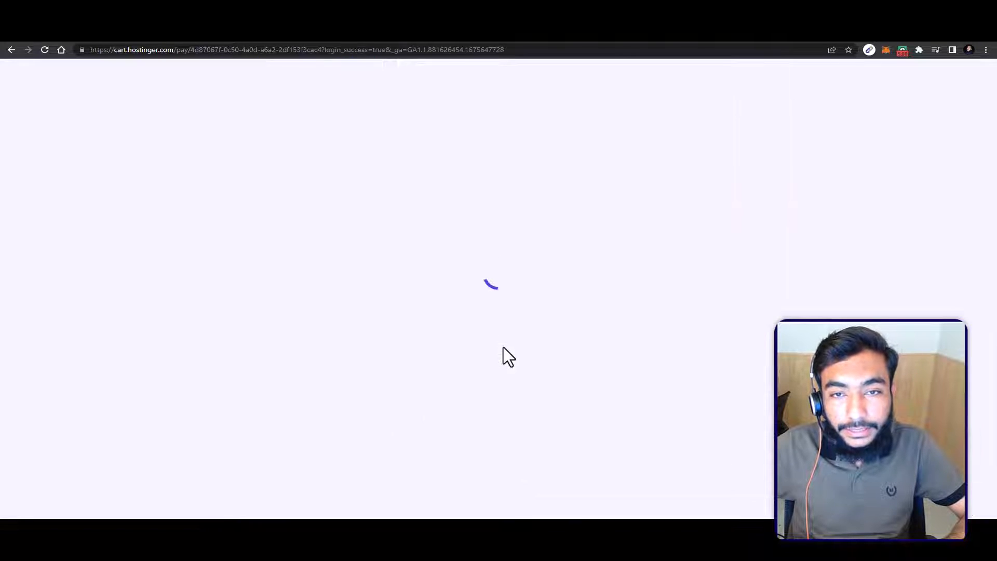
Step: Switch to the Hostinger login page and log in to the existing hosting account
{"action": "left_click", "coordinate": [9, 35]}
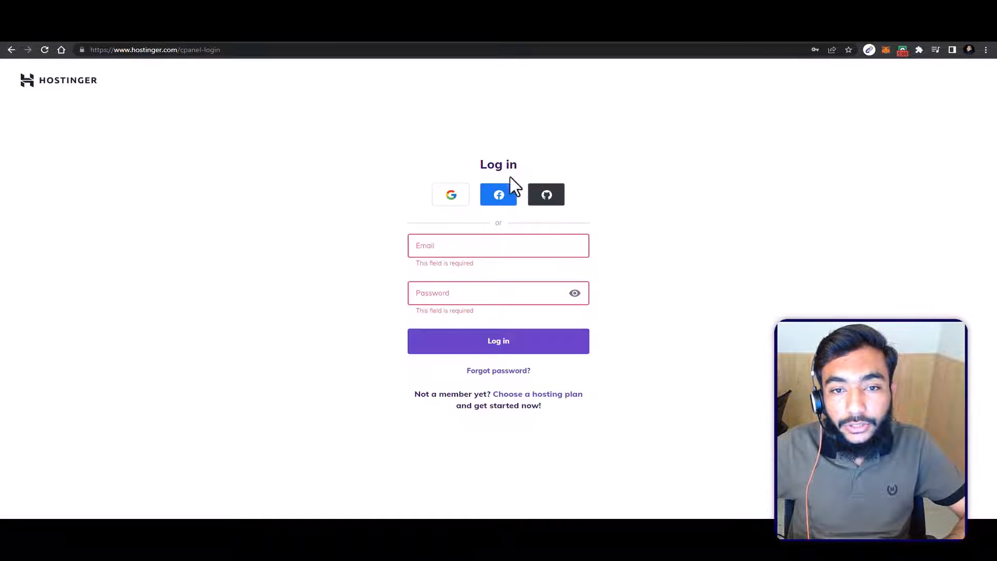
{"action": "left_click", "coordinate": [466, 238]}
{"action": "left_click", "coordinate": [394, 240]}
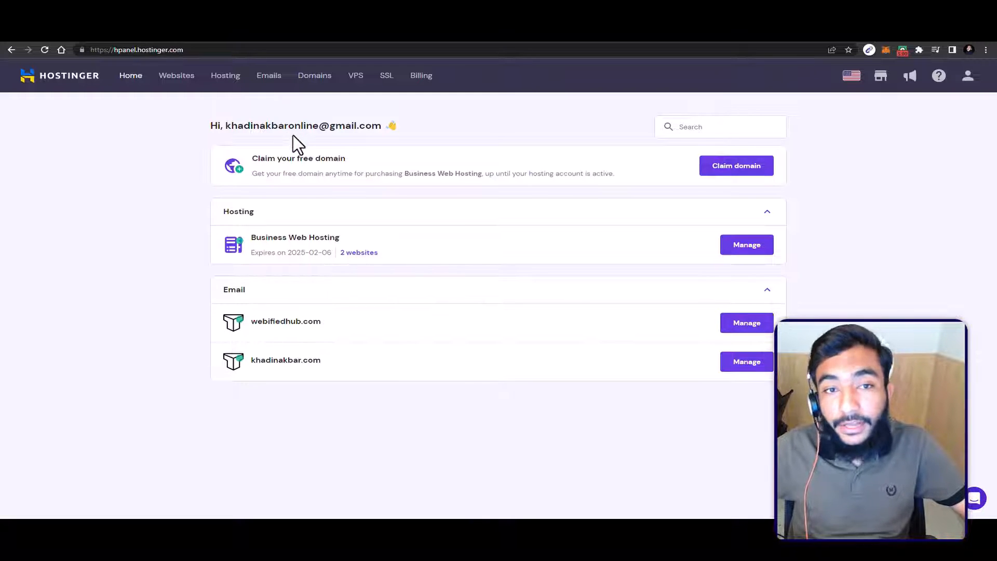
Step: Check the availability of a .com store domain through the free domain offer, and cancel without claiming it
{"action": "left_click", "coordinate": [722, 172]}
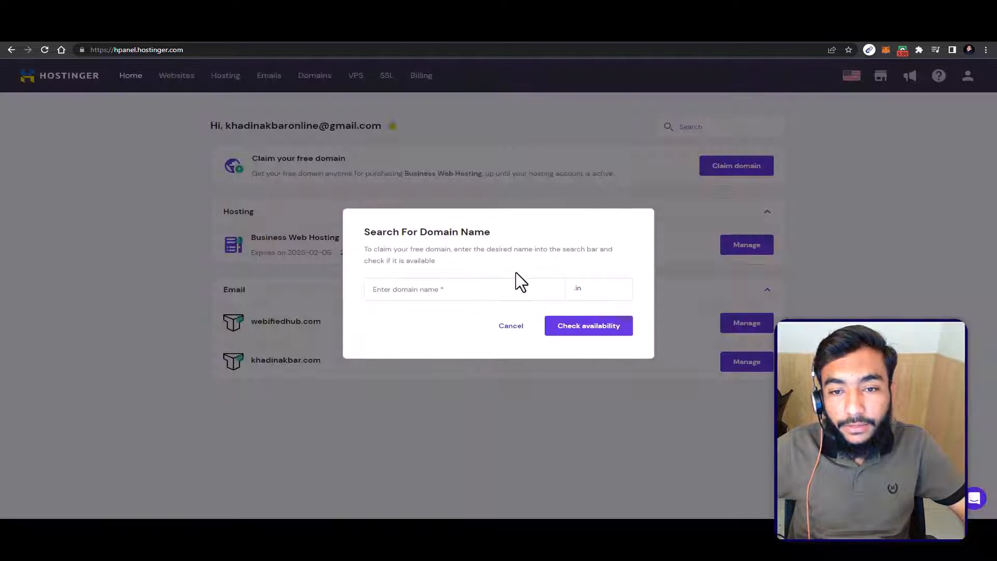
{"action": "left_click", "coordinate": [434, 296]}
{"action": "left_click", "coordinate": [623, 284]}
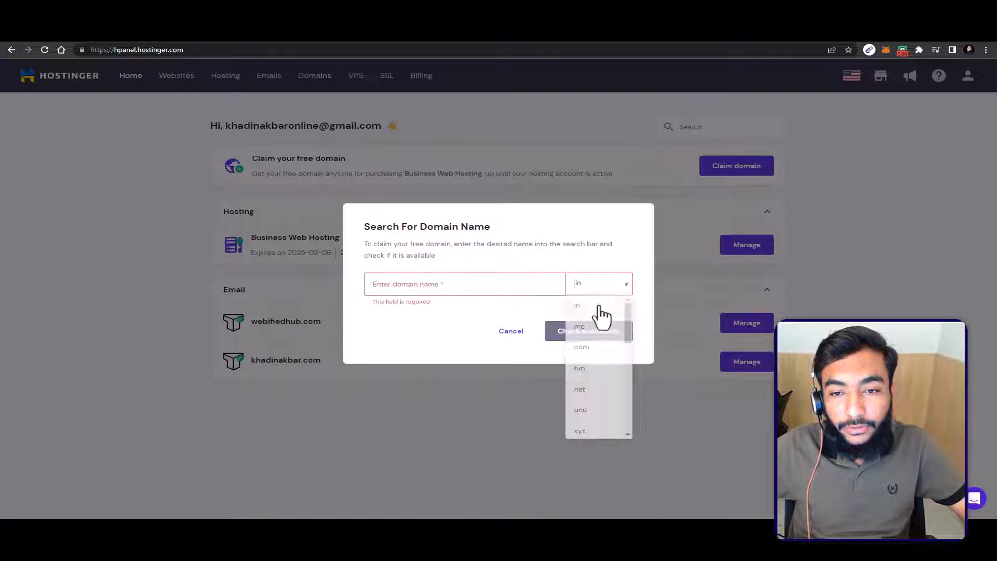
{"action": "left_click", "coordinate": [587, 347]}
{"action": "left_click", "coordinate": [418, 288]}
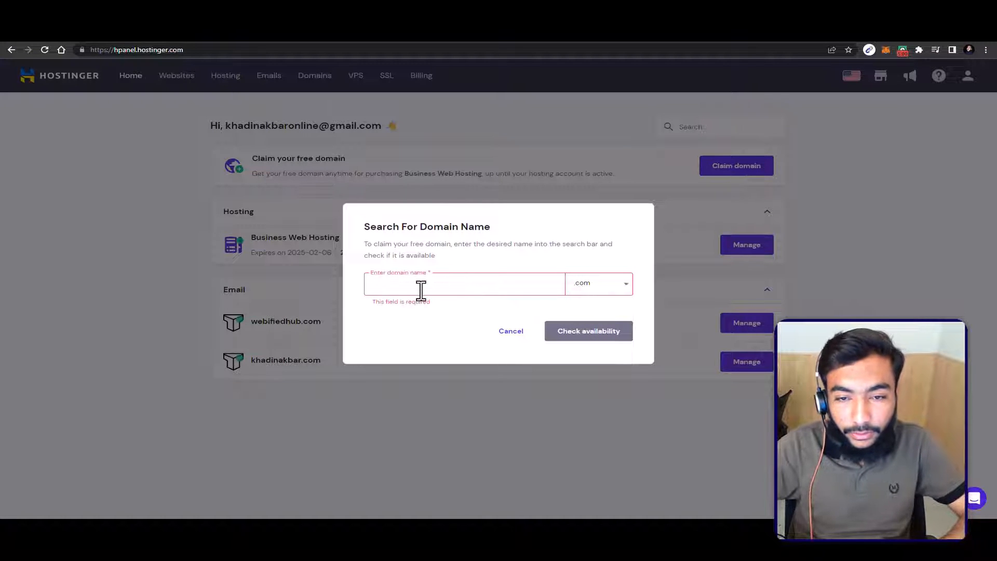
{"action": "type", "text": "khadinstore"}
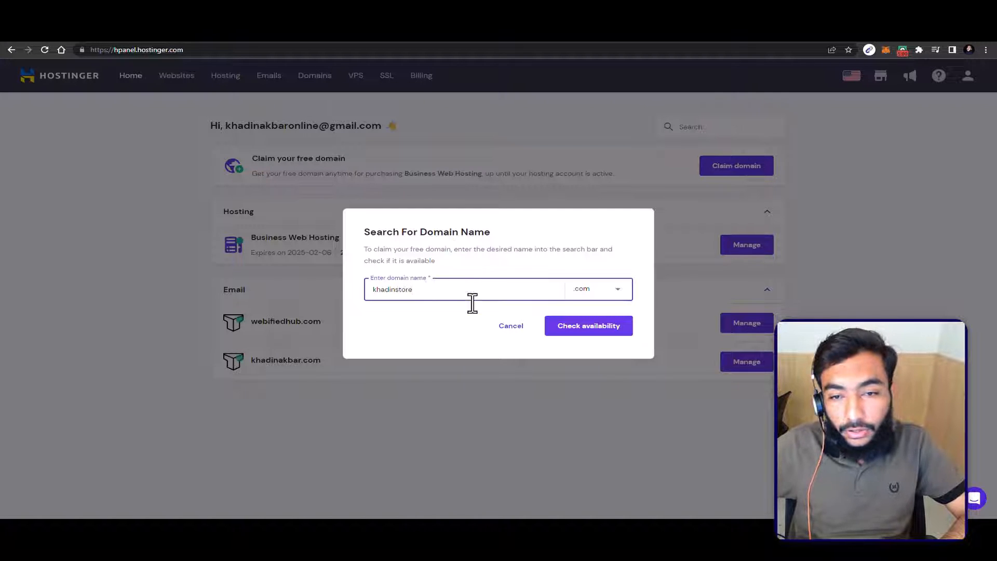
{"action": "left_click", "coordinate": [559, 336]}
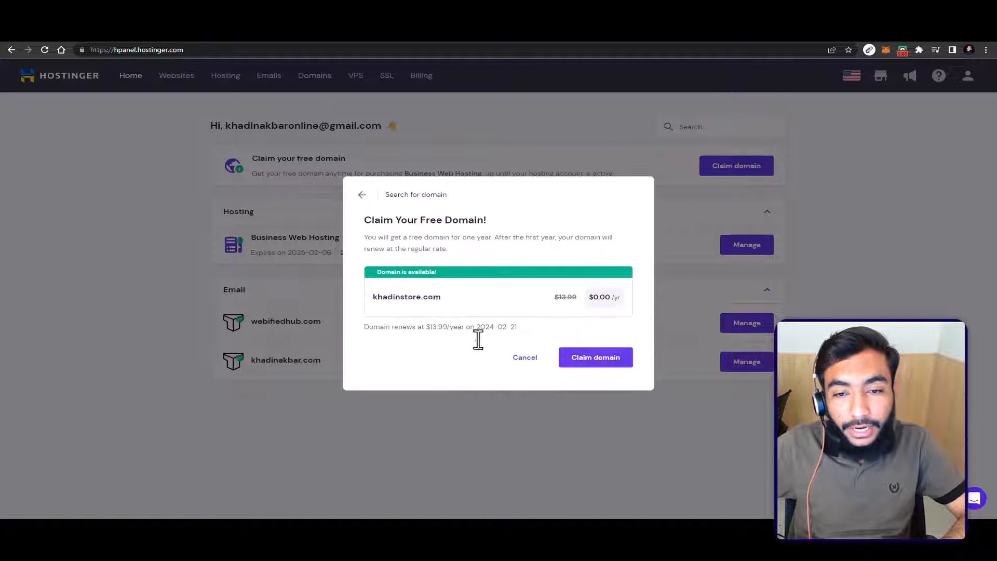
{"action": "left_click", "coordinate": [524, 358]}
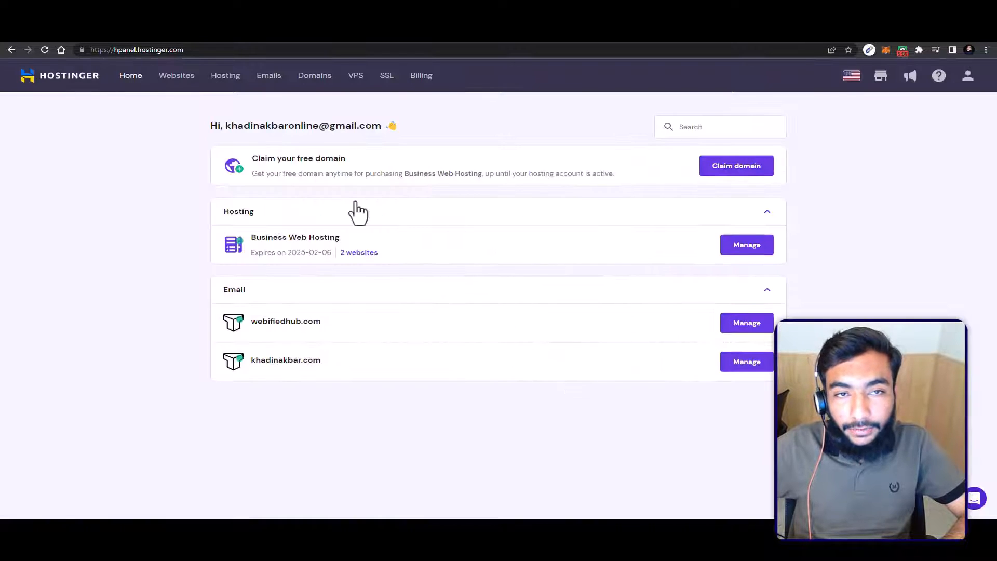
Step: Start creating a new website from the account's website list, with WordPress as the platform
{"action": "left_click", "coordinate": [178, 67]}
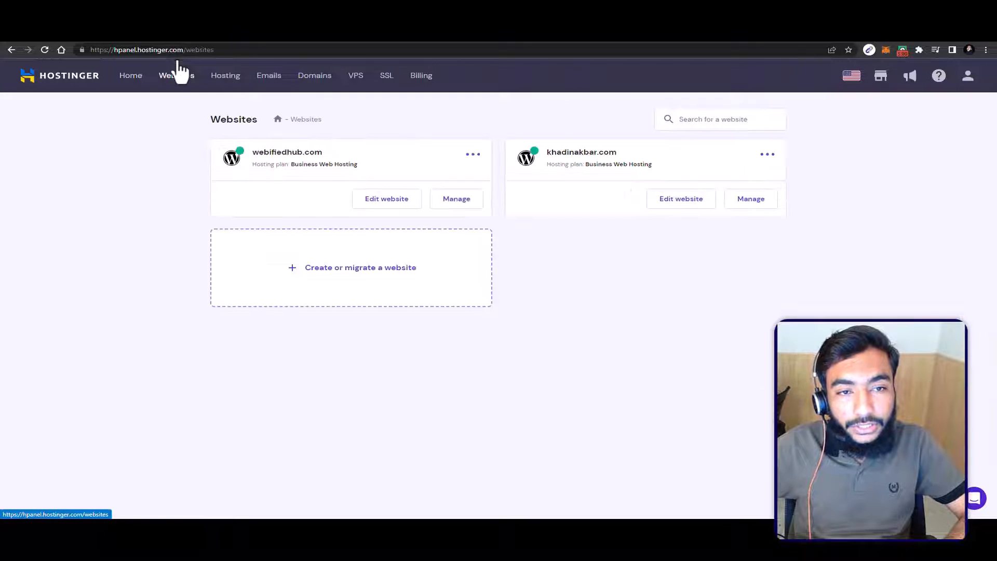
{"action": "left_click", "coordinate": [341, 274]}
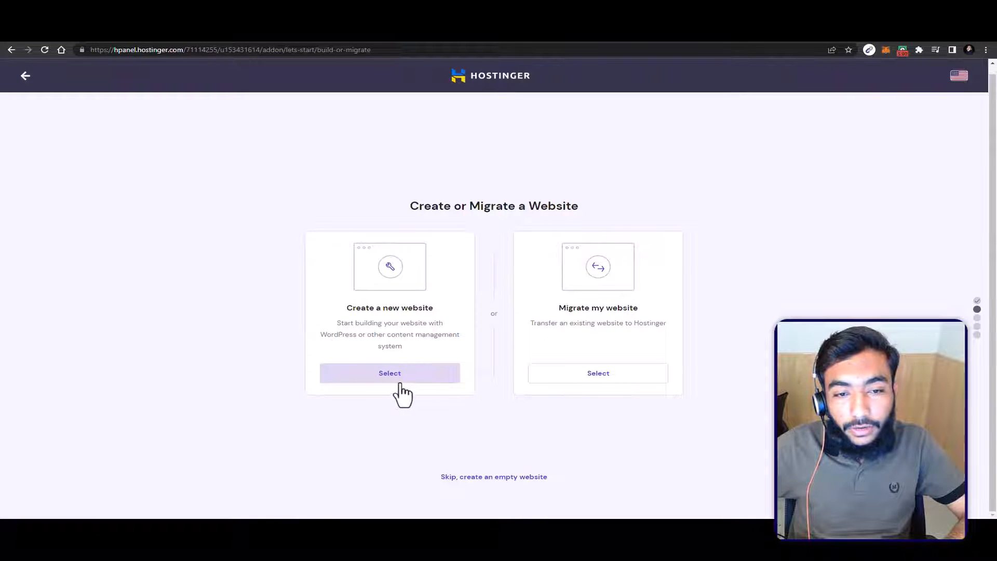
{"action": "left_click", "coordinate": [385, 378]}
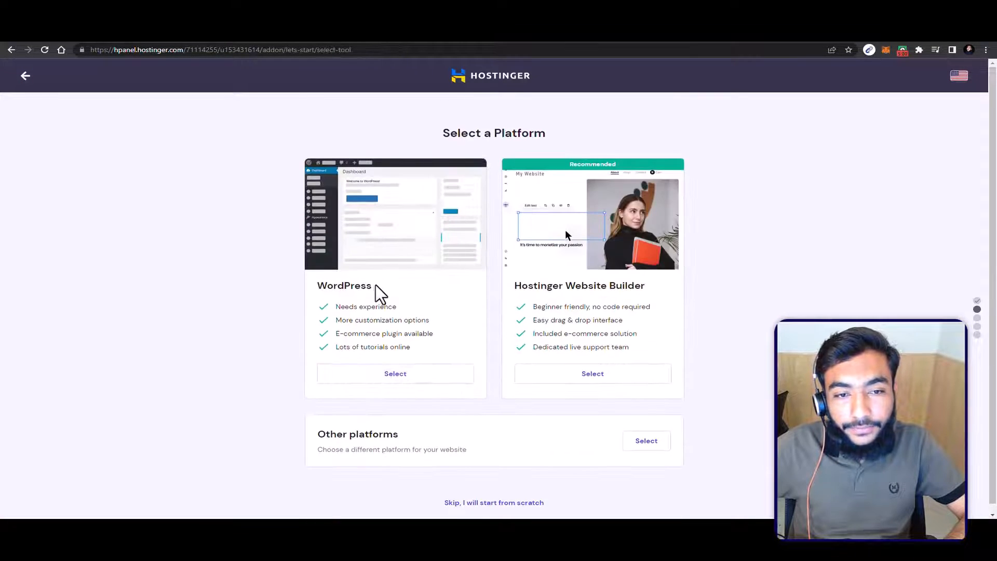
{"action": "left_click", "coordinate": [400, 375]}
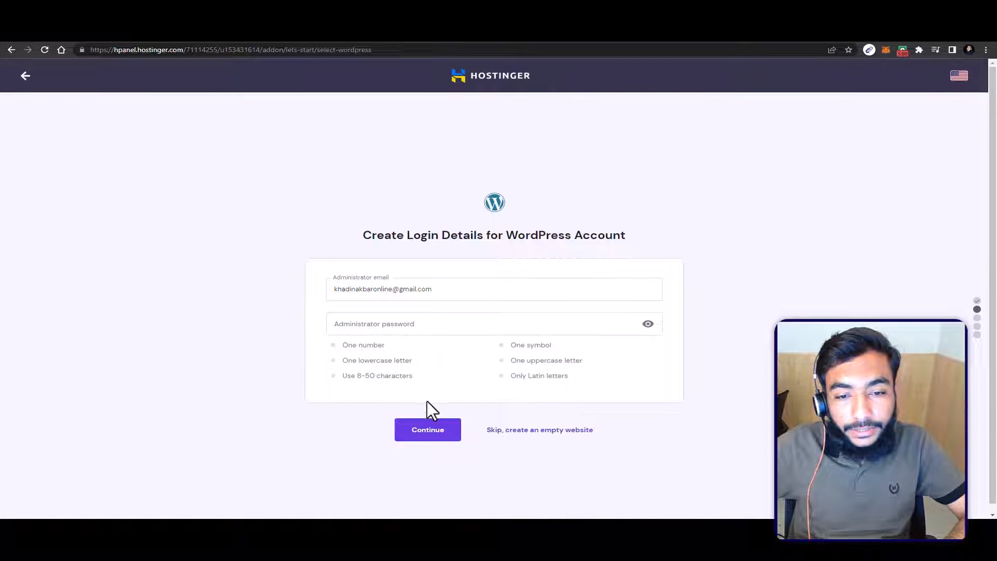
Step: Enter the WordPress administrator password, and skip the optional plugins and the template
{"action": "left_click", "coordinate": [381, 319]}
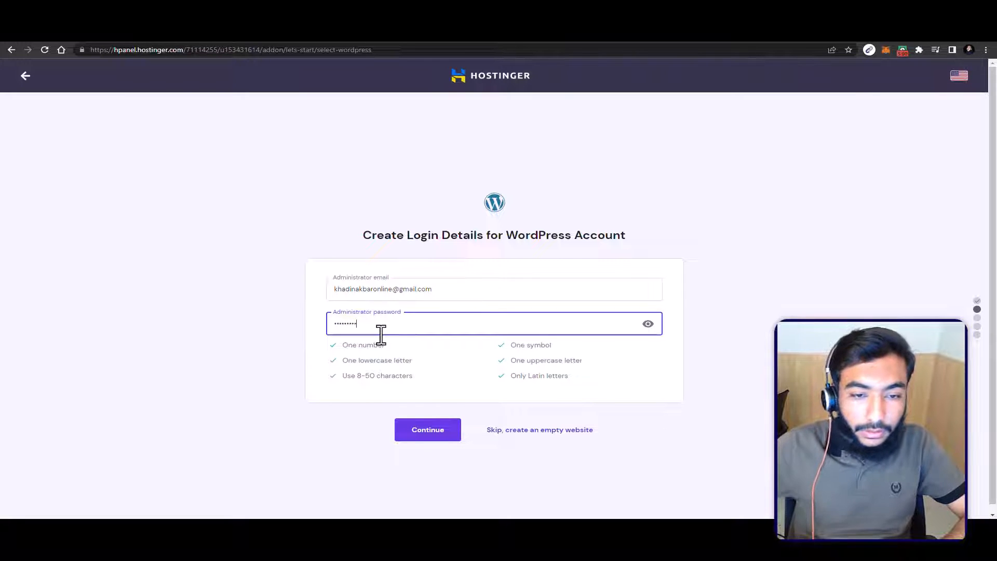
{"action": "left_click", "coordinate": [424, 428]}
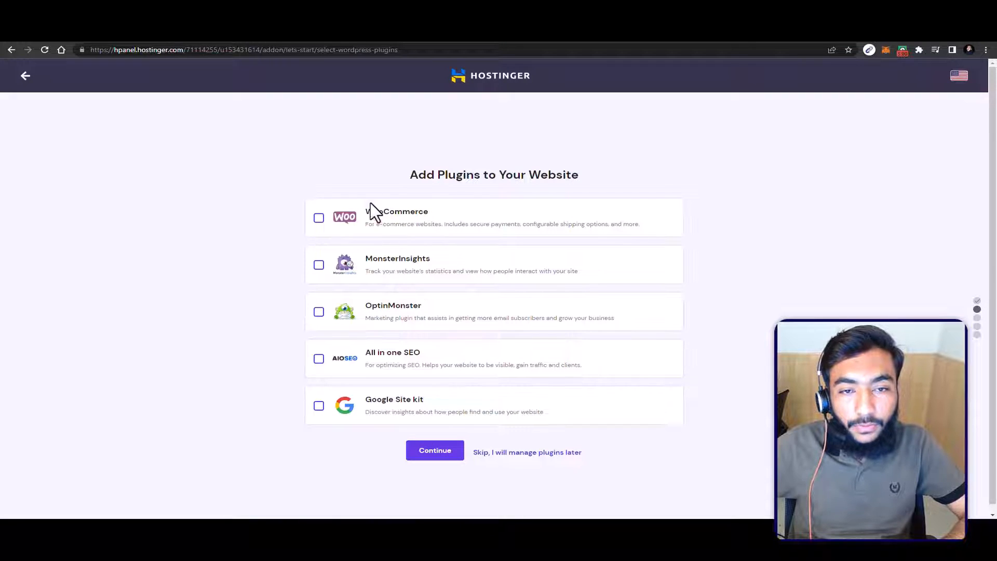
{"action": "left_click", "coordinate": [490, 468]}
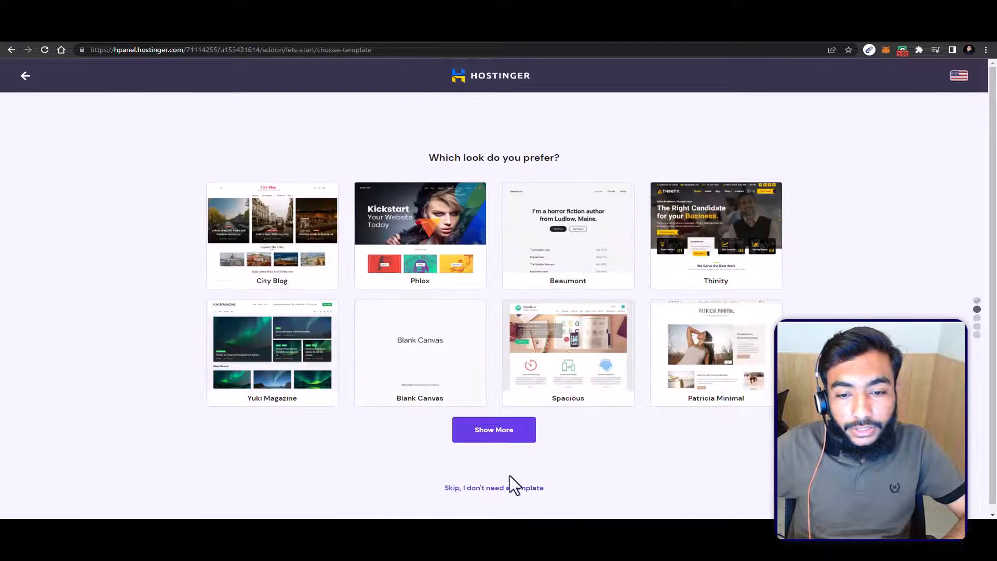
{"action": "left_click", "coordinate": [495, 489]}
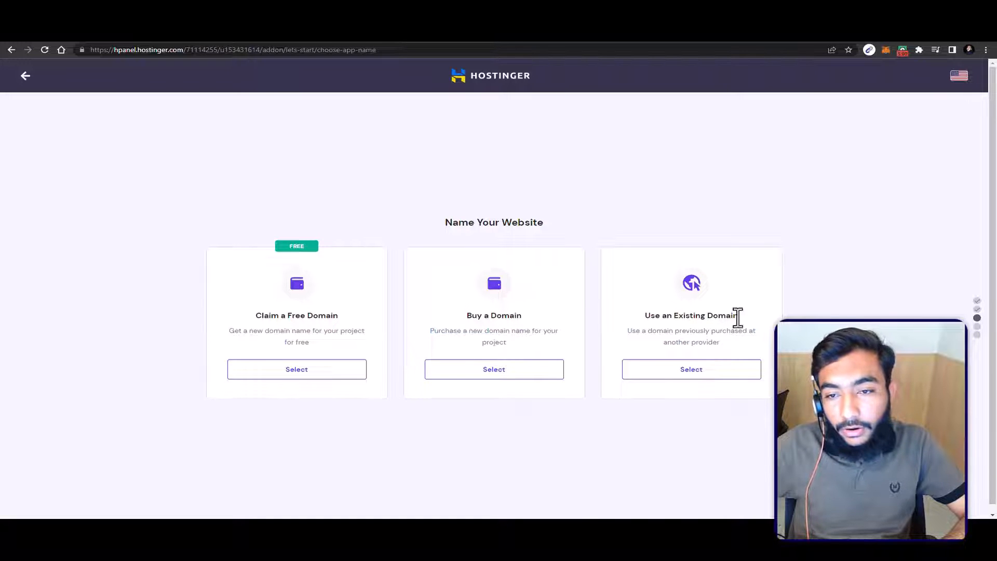
Step: Choose to claim a free domain for the website and set its extension to .com
{"action": "left_click", "coordinate": [312, 385]}
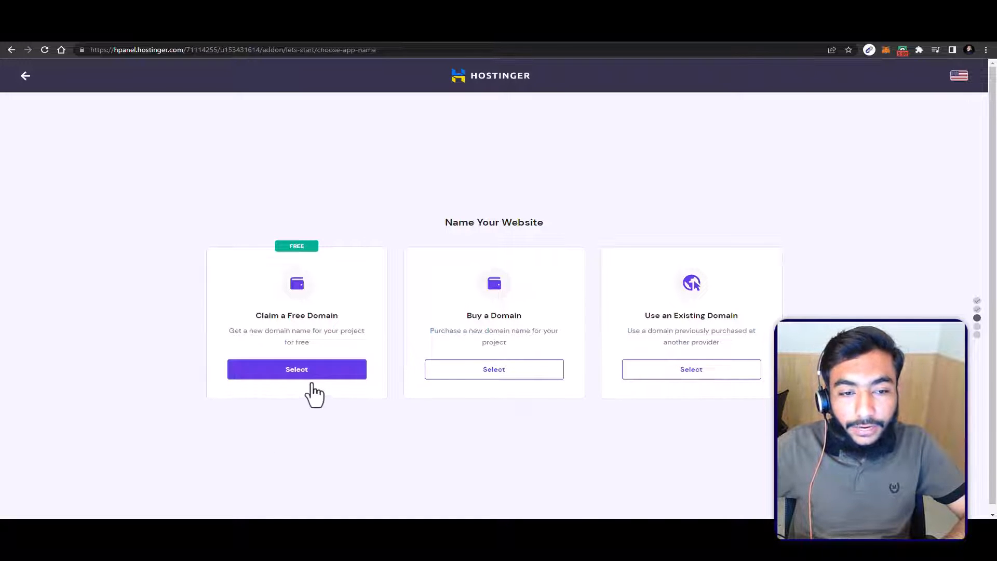
{"action": "left_click", "coordinate": [312, 378]}
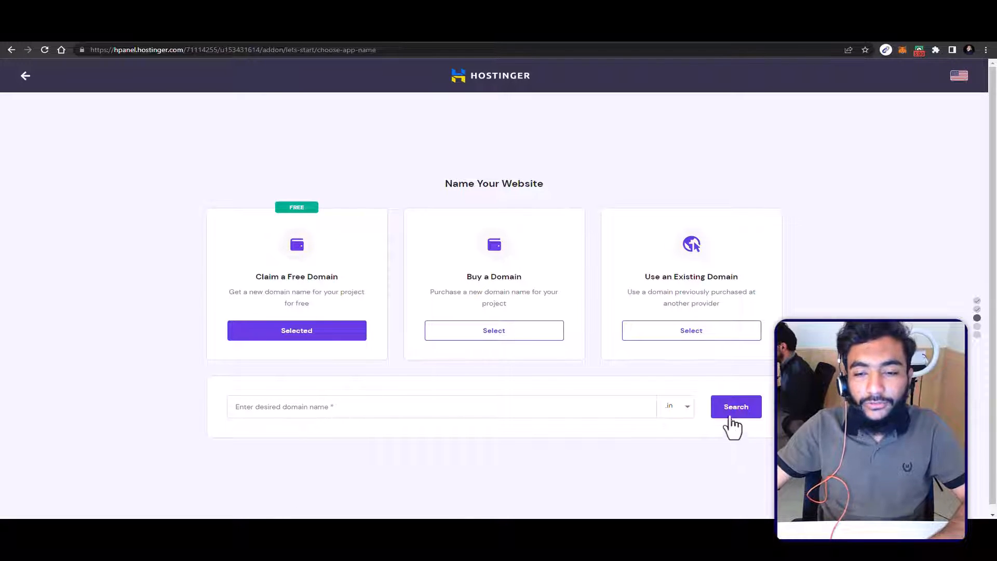
{"action": "left_click", "coordinate": [685, 419]}
{"action": "scroll", "coordinate": [645, 452], "scroll_direction": "down", "scroll_amount": 3}
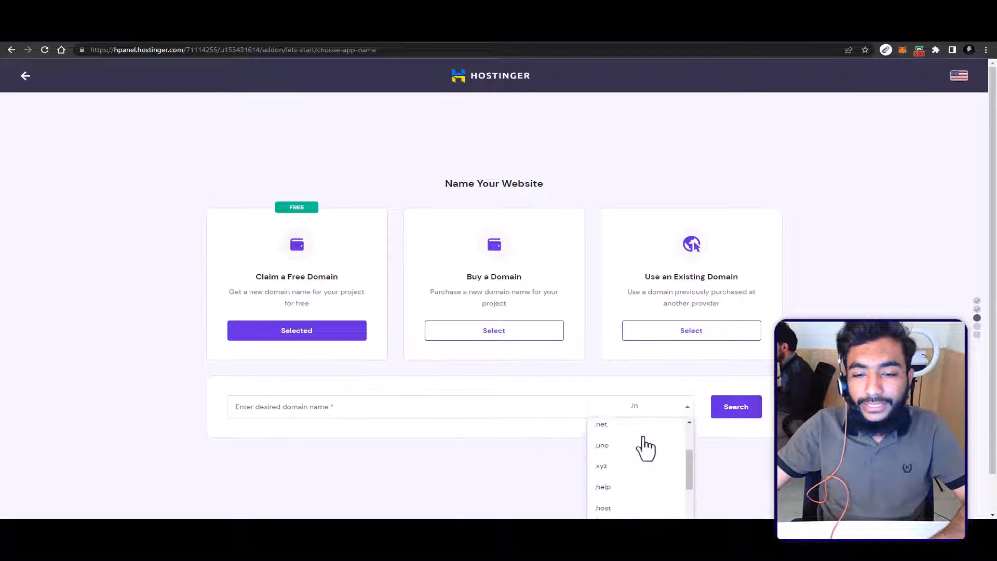
{"action": "scroll", "coordinate": [649, 460], "scroll_direction": "up", "scroll_amount": 3}
{"action": "left_click", "coordinate": [610, 486]}
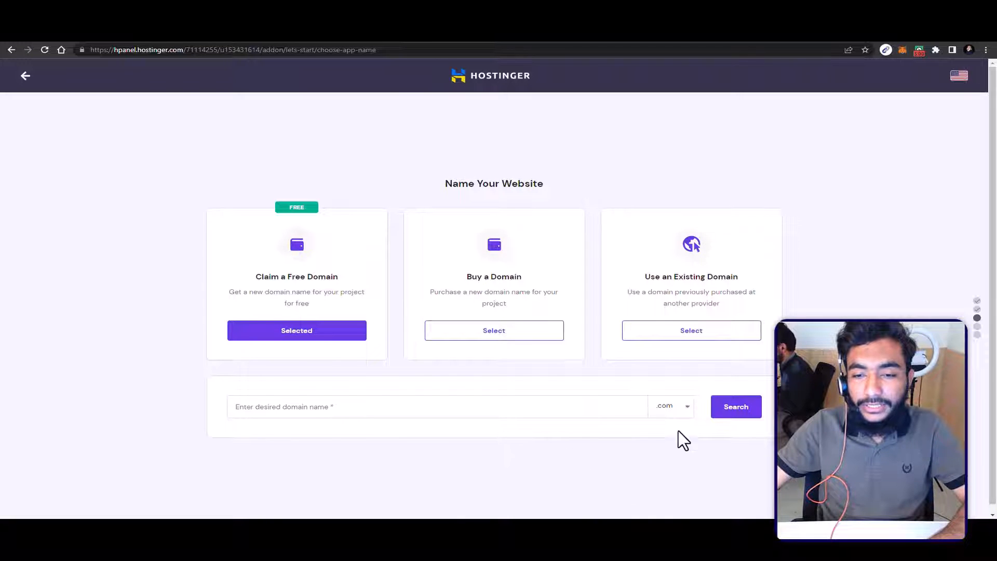
Step: Search for the domain name webhustlersacademy and continue with webhustlersacademy.com
{"action": "left_click", "coordinate": [515, 414]}
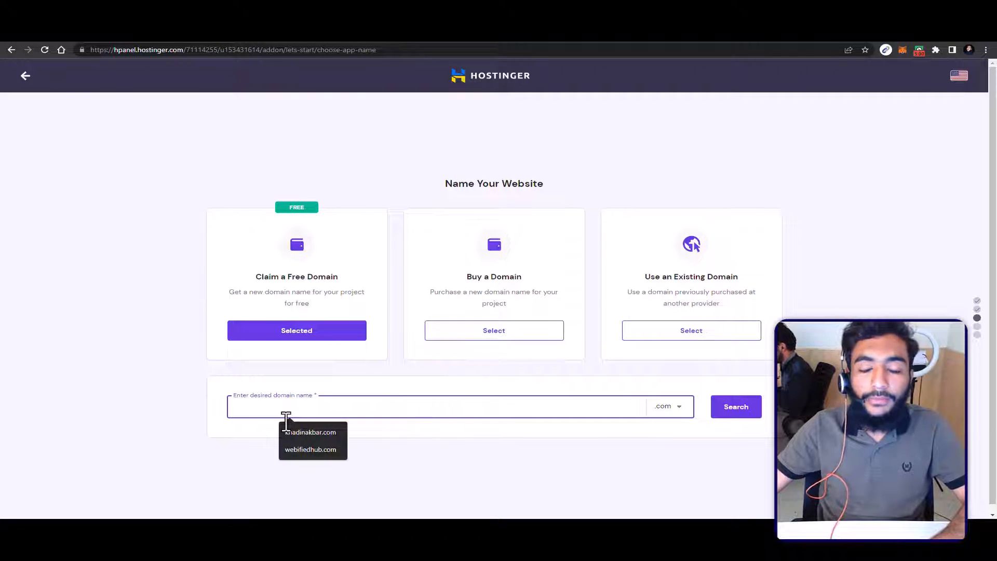
{"action": "type", "text": "we"}
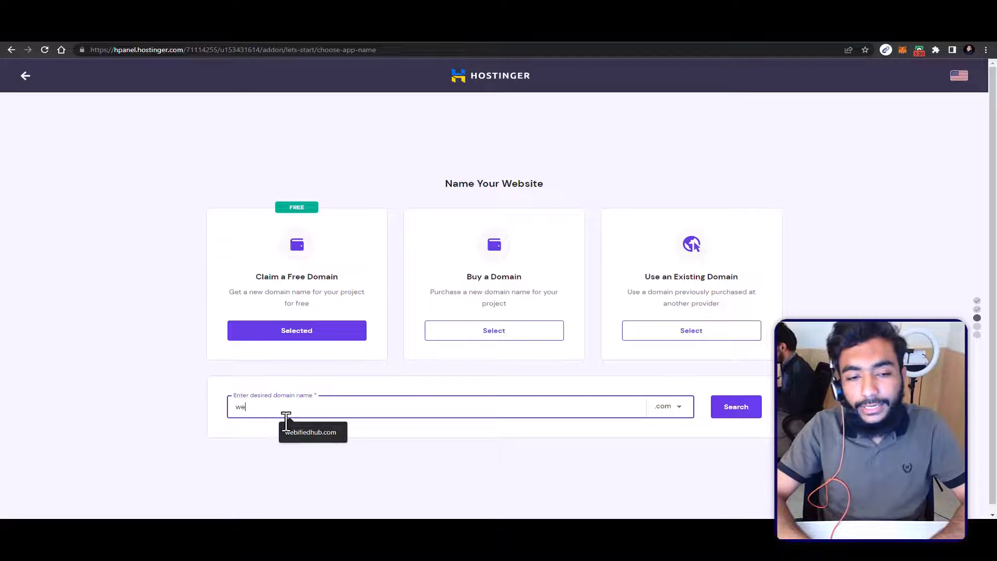
{"action": "type", "text": "bhustlersacademy"}
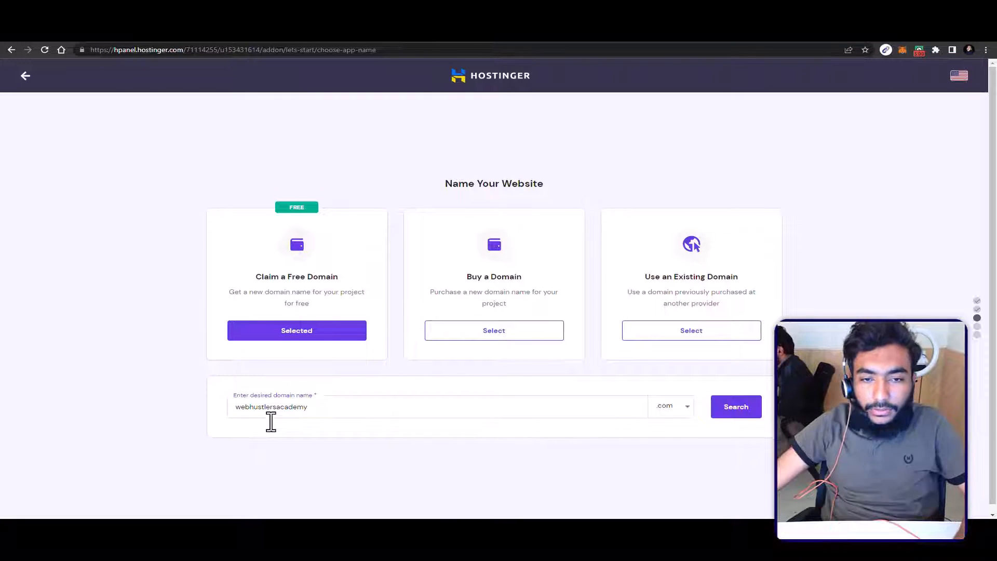
{"action": "left_click", "coordinate": [271, 421]}
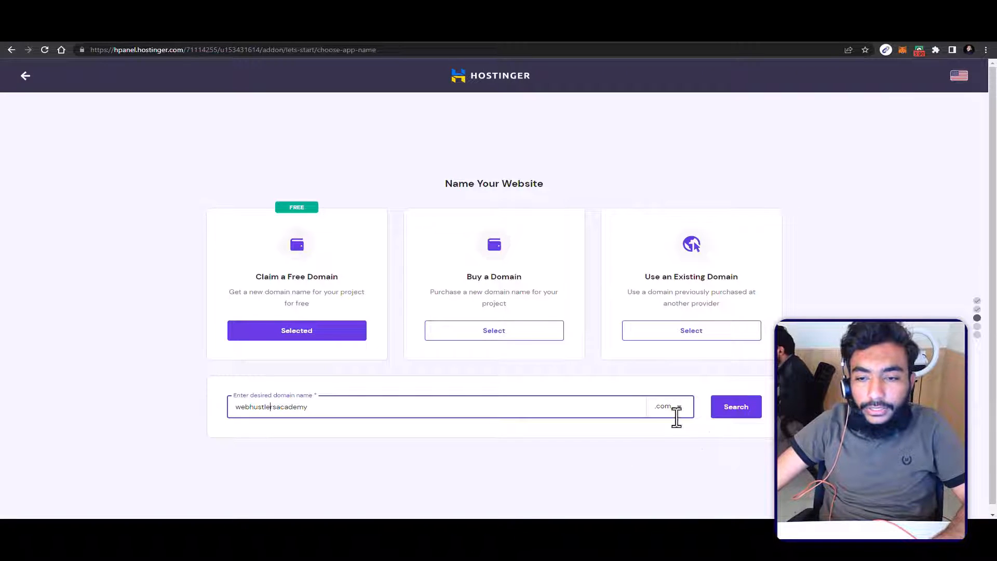
{"action": "left_click", "coordinate": [733, 421]}
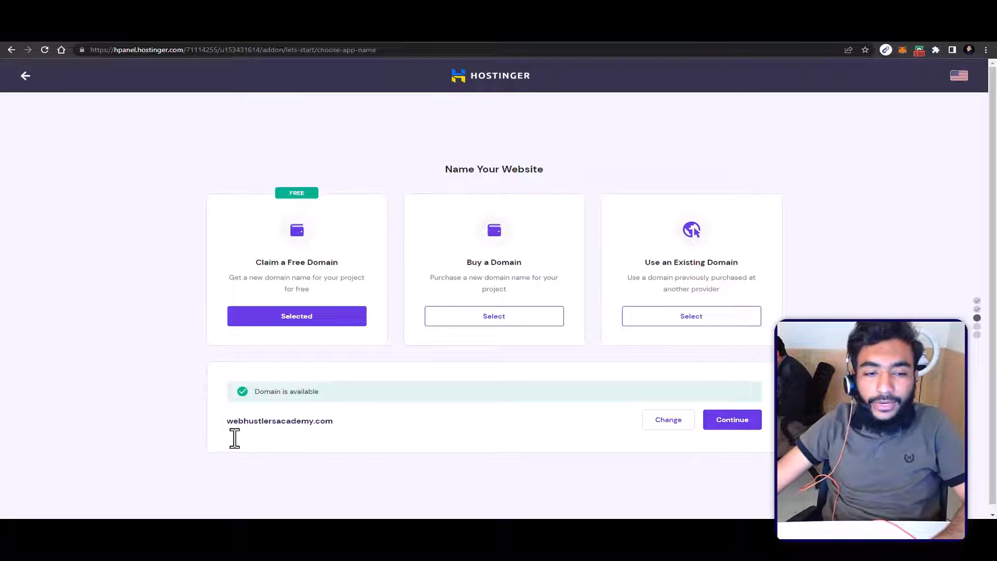
{"action": "left_click_drag", "start_coordinate": [240, 437], "coordinate": [317, 435]}
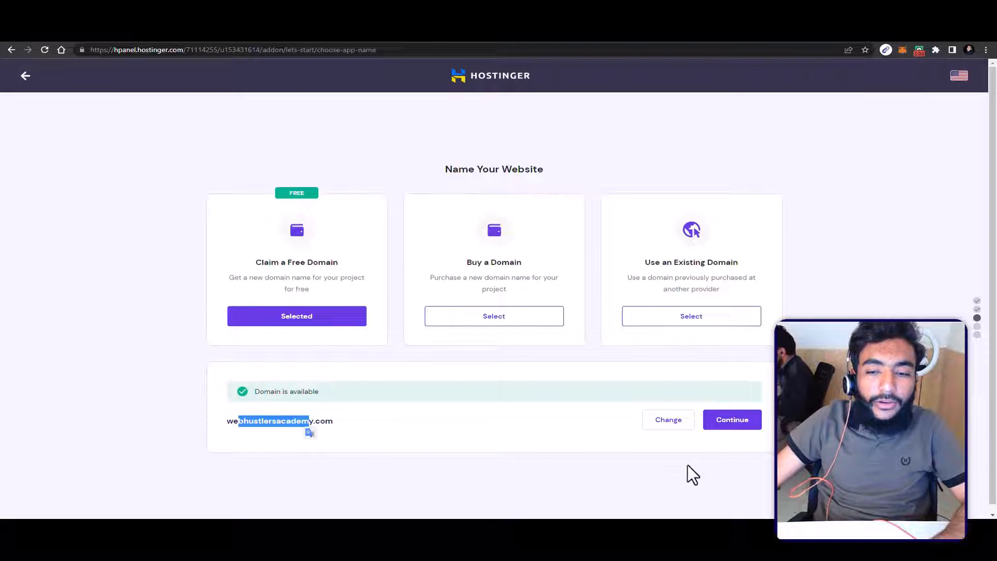
{"action": "left_click", "coordinate": [725, 441]}
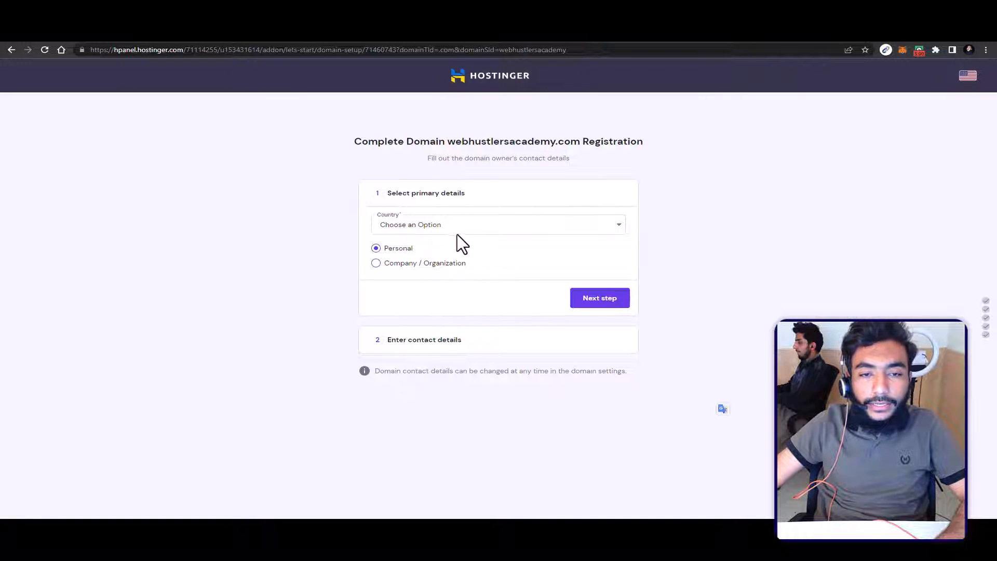
Step: Set the domain owner as Company / Organization in Pakistan, and finish the registration with the prefilled contact details
{"action": "left_click", "coordinate": [401, 263]}
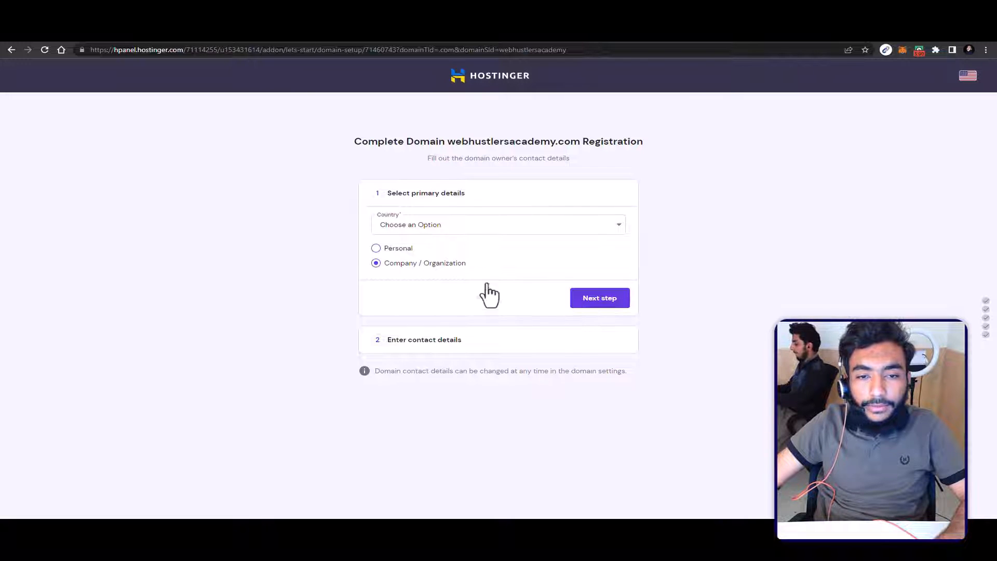
{"action": "left_click", "coordinate": [501, 225]}
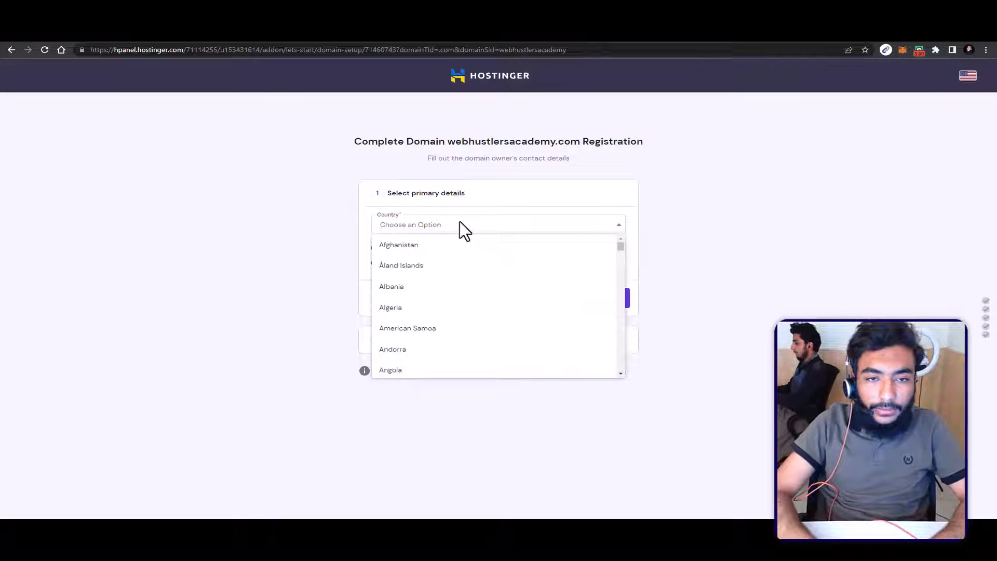
{"action": "type", "text": "pakistan"}
{"action": "key", "text": "Return"}
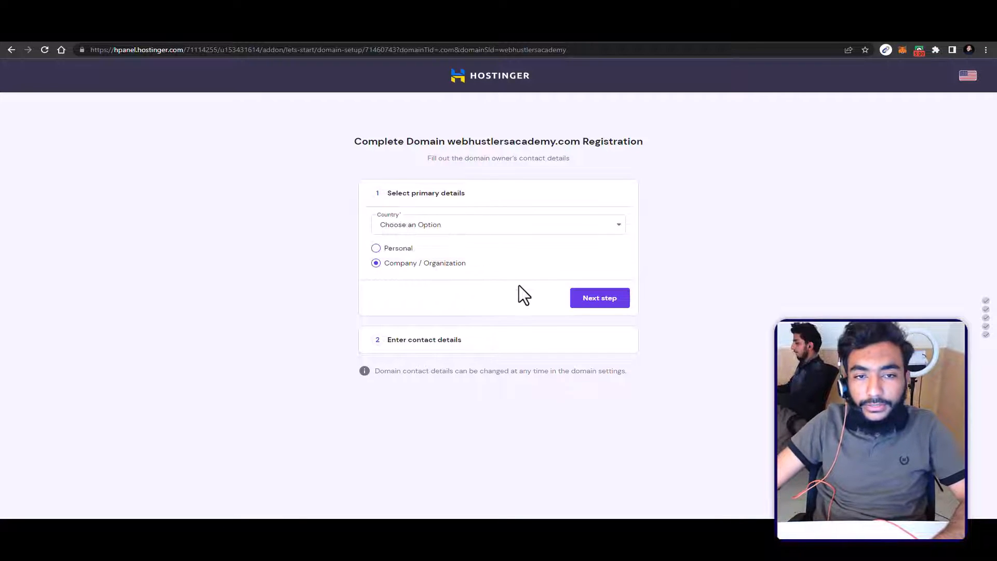
{"action": "left_click", "coordinate": [479, 225]}
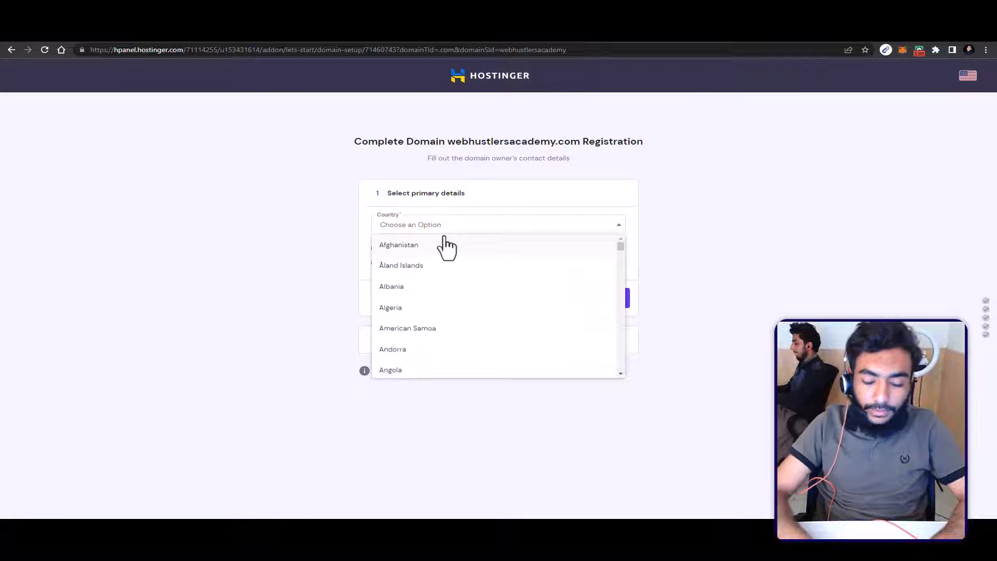
{"action": "type", "text": "pakist"}
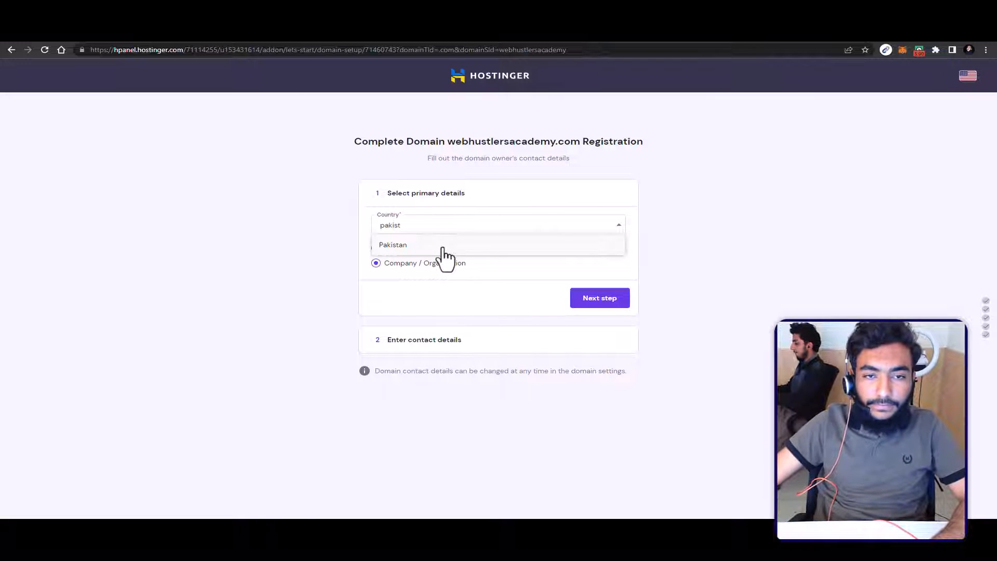
{"action": "left_click", "coordinate": [445, 249]}
{"action": "left_click", "coordinate": [603, 305]}
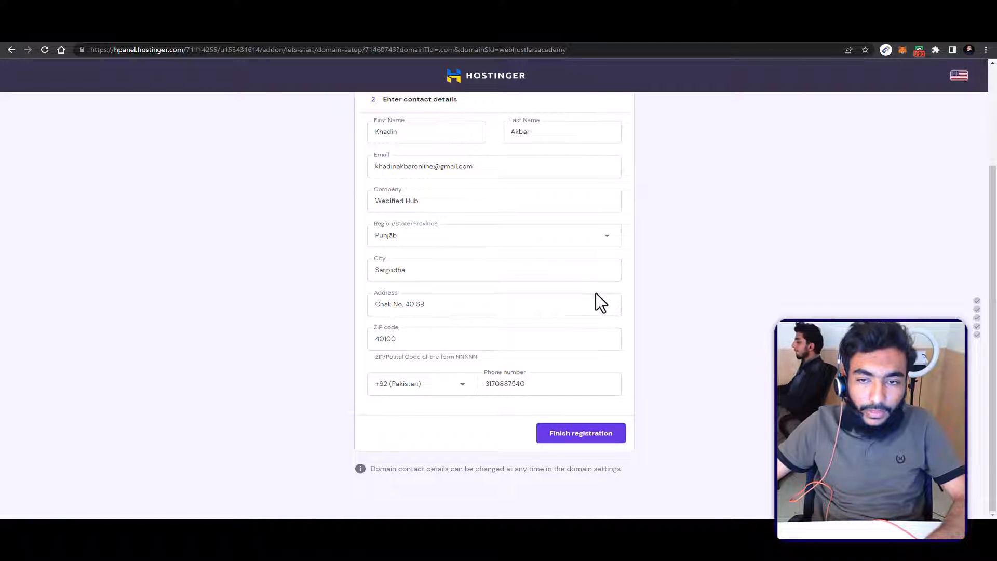
{"action": "left_click", "coordinate": [570, 441]}
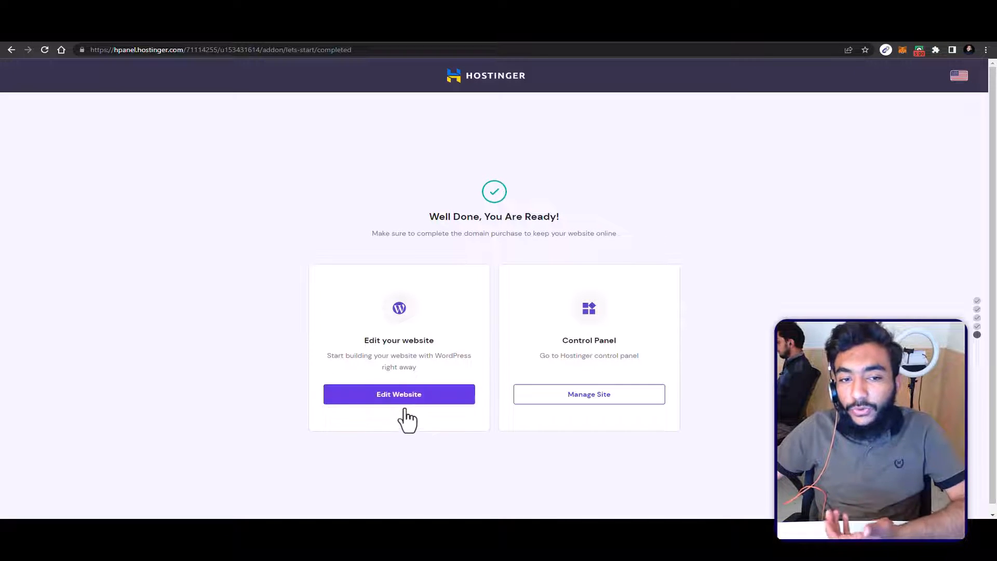
Step: Open the hosting control panel and choose to manage webhustlersacademy.com from the list of websites
{"action": "left_click", "coordinate": [553, 400]}
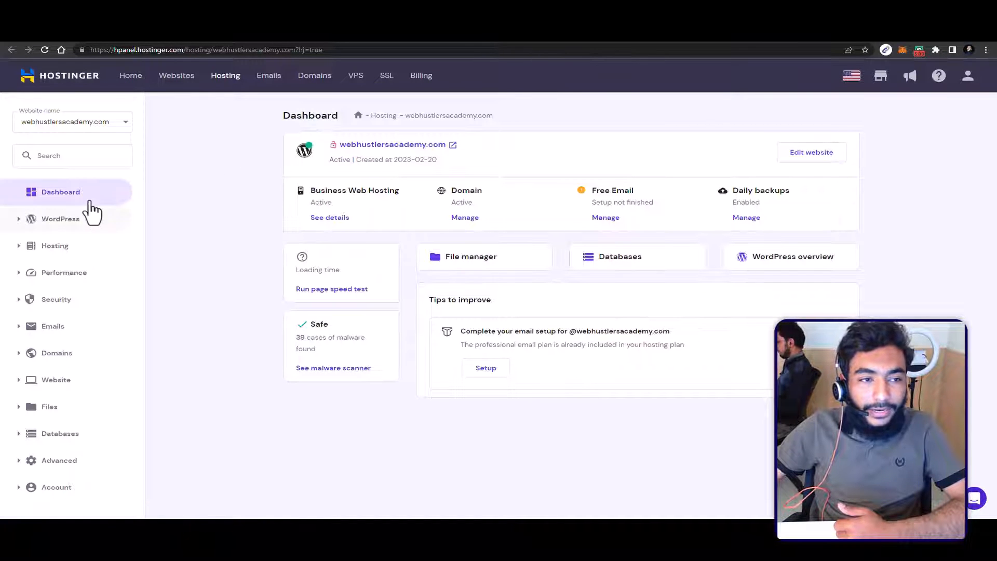
{"action": "left_click", "coordinate": [64, 119]}
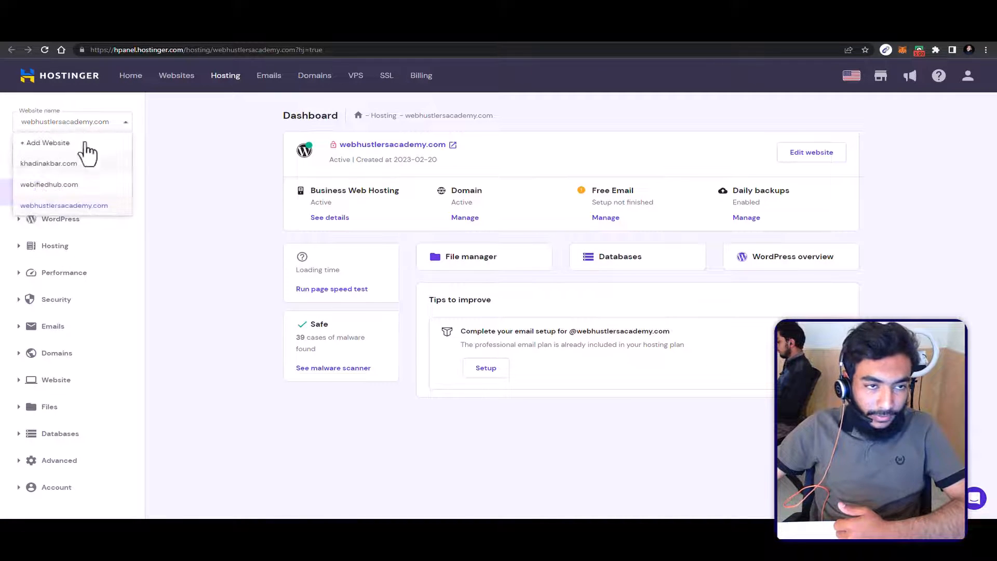
{"action": "left_click", "coordinate": [130, 75]}
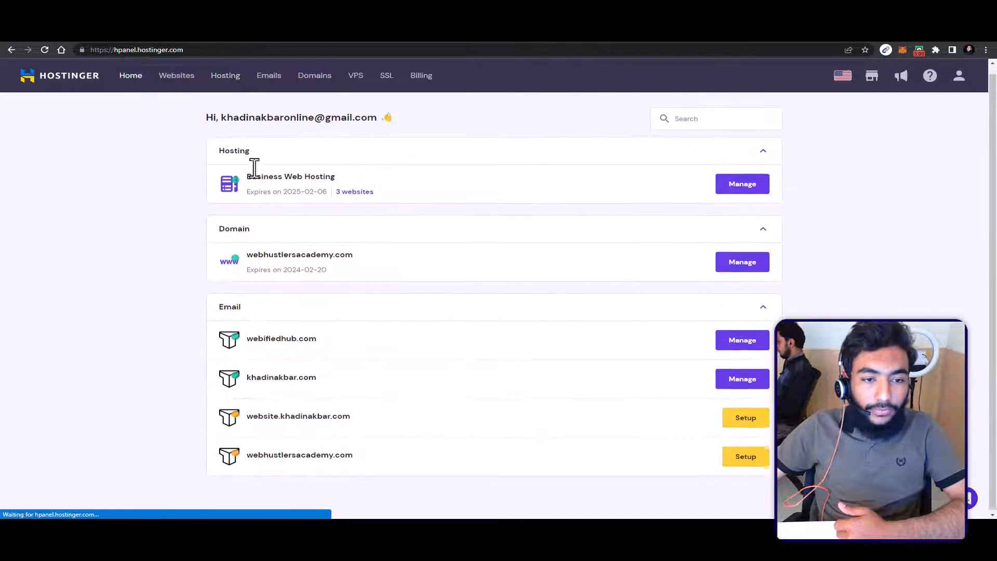
{"action": "left_click", "coordinate": [177, 75]}
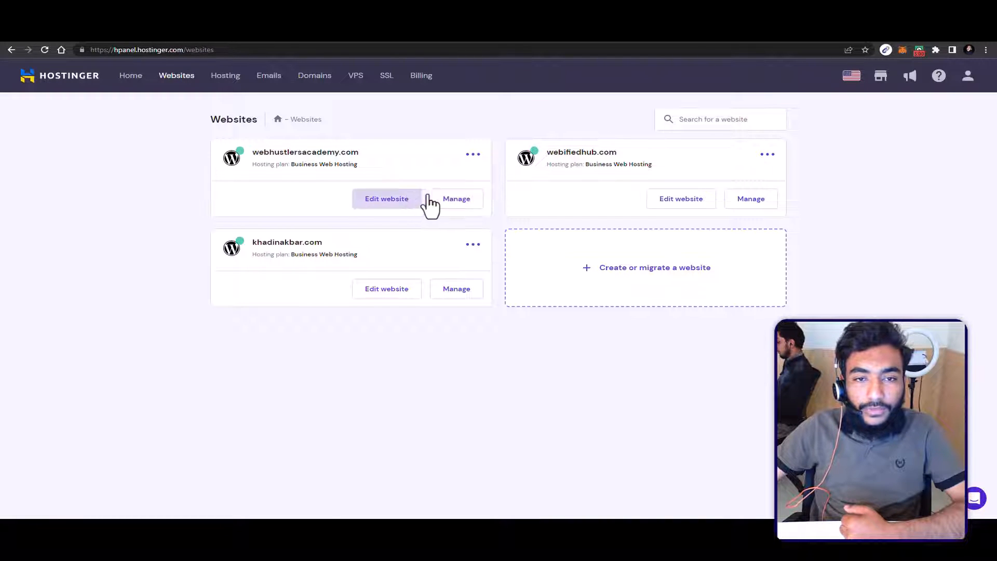
{"action": "left_click", "coordinate": [458, 197]}
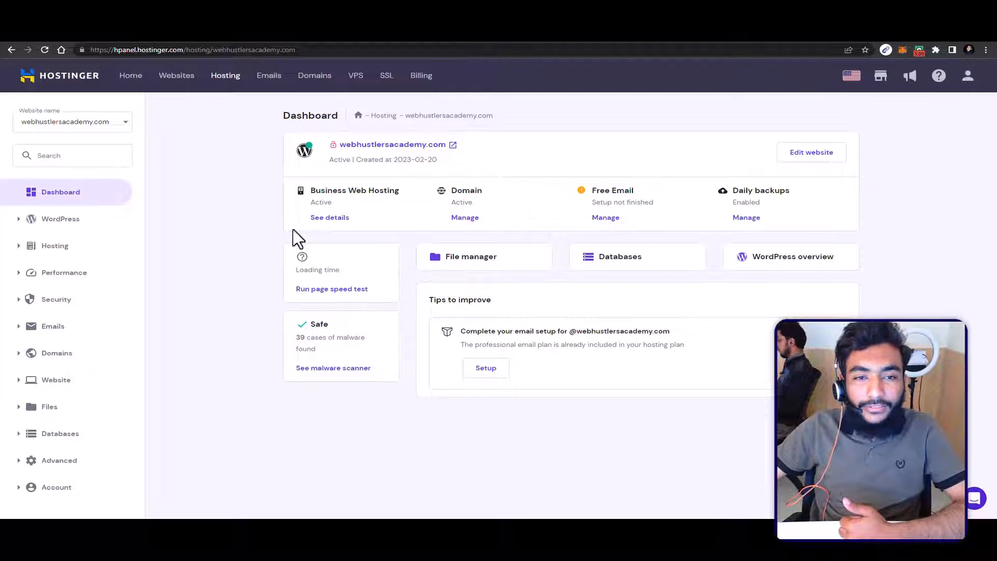
Step: Check the live webhustlersacademy.com page, and open the WordPress website for editing from its hosting dashboard
{"action": "left_click", "coordinate": [430, 142]}
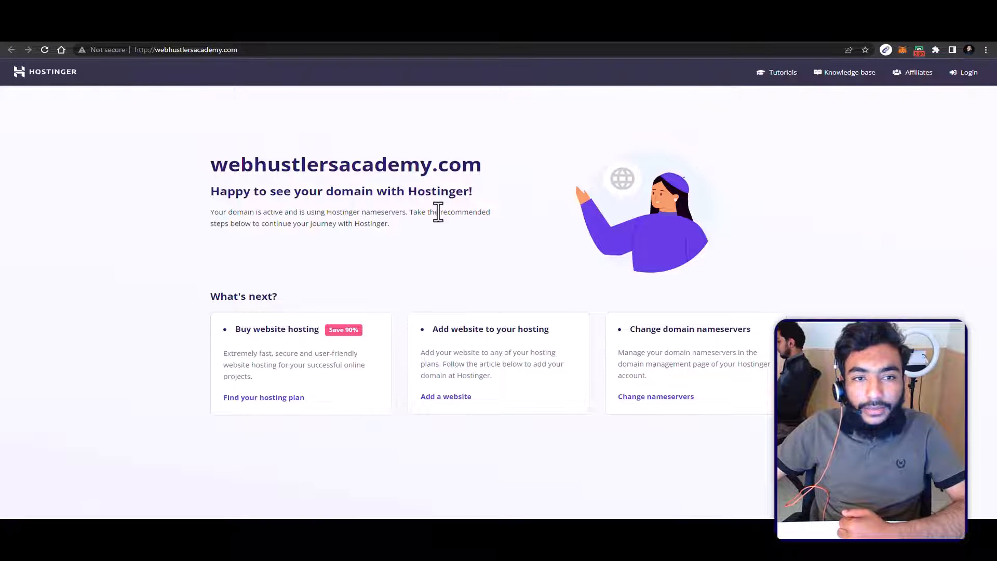
{"action": "left_click", "coordinate": [652, 21]}
{"action": "left_click", "coordinate": [800, 150]}
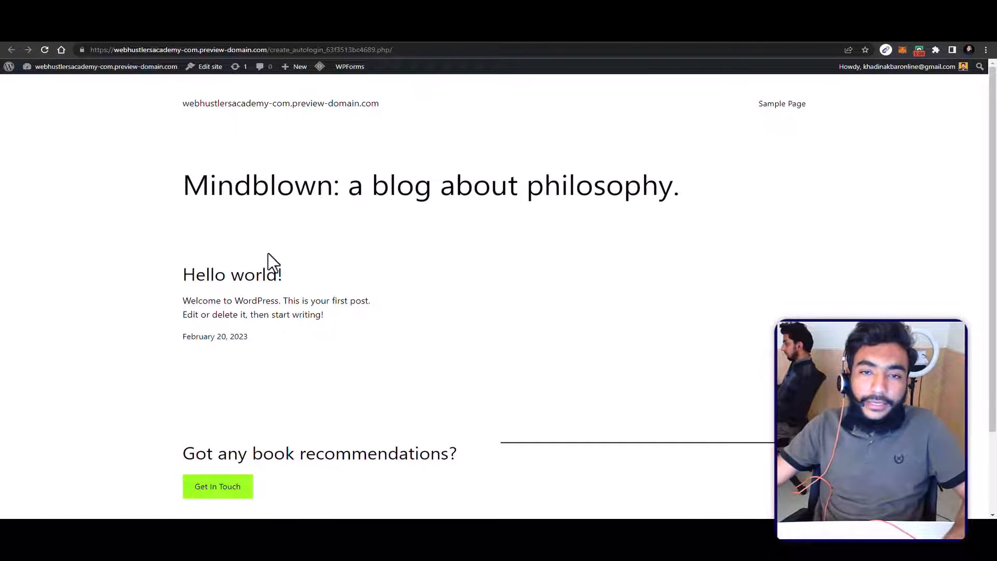
Step: Compare the default WordPress homepage with the full-page Botiga demo store, and return to the new website
{"action": "scroll", "coordinate": [272, 257], "scroll_direction": "down", "scroll_amount": 2}
{"action": "scroll", "coordinate": [276, 260], "scroll_direction": "up", "scroll_amount": 2}
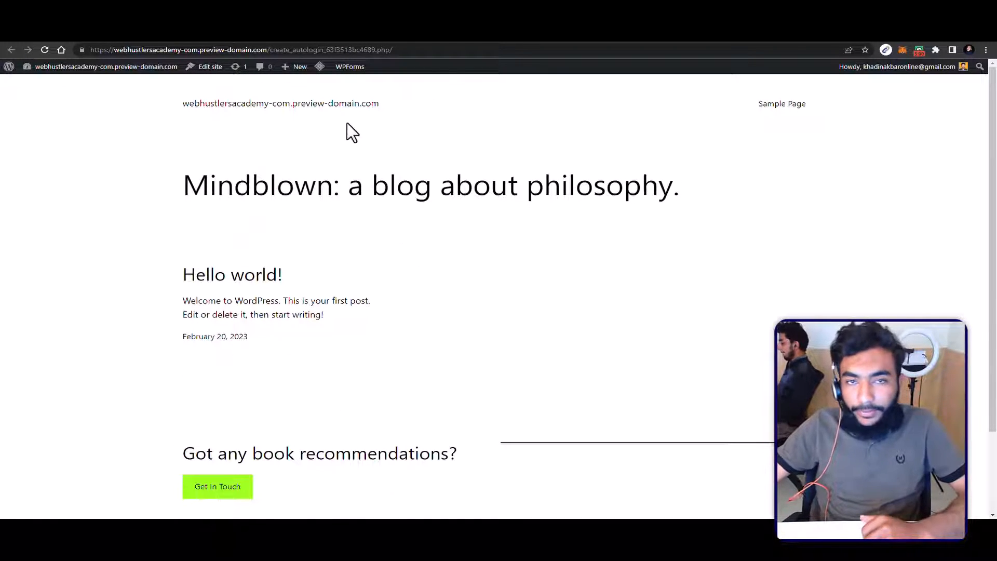
{"action": "scroll", "coordinate": [558, 213], "scroll_direction": "down", "scroll_amount": 4}
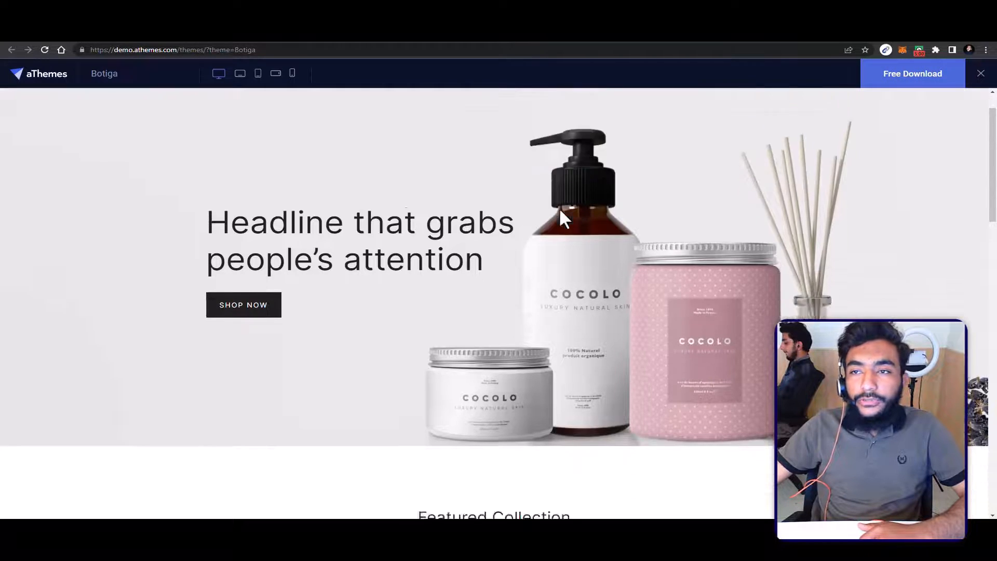
{"action": "scroll", "coordinate": [557, 209], "scroll_direction": "up", "scroll_amount": 2}
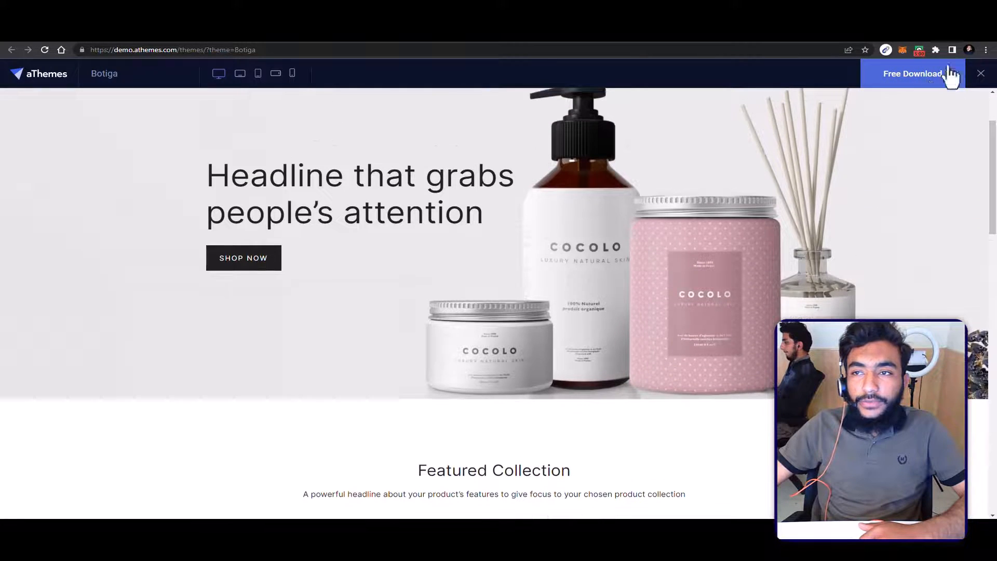
{"action": "left_click", "coordinate": [980, 74]}
{"action": "scroll", "coordinate": [697, 222], "scroll_direction": "down", "scroll_amount": 6}
{"action": "scroll", "coordinate": [698, 252], "scroll_direction": "up", "scroll_amount": 6}
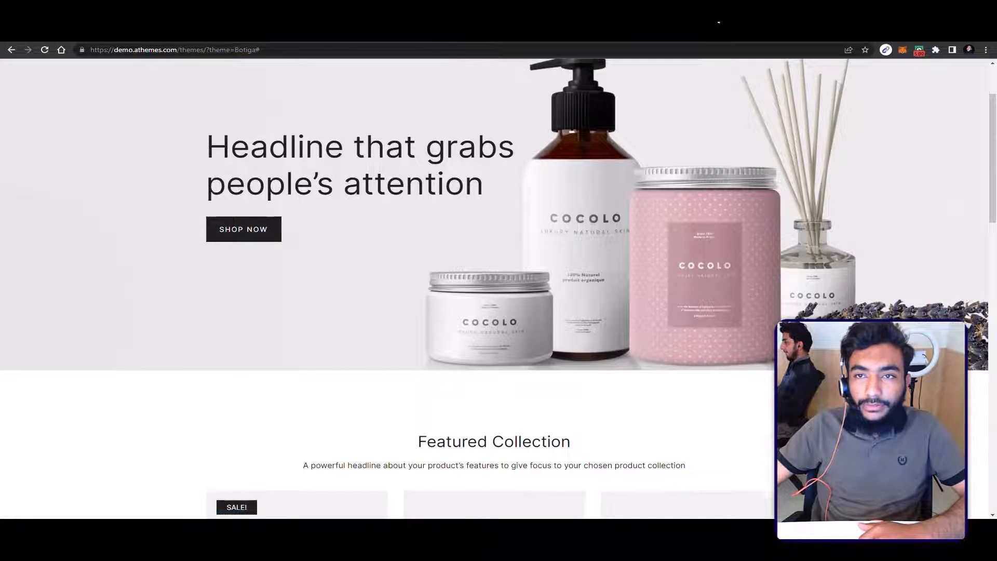
{"action": "left_click", "coordinate": [717, 25]}
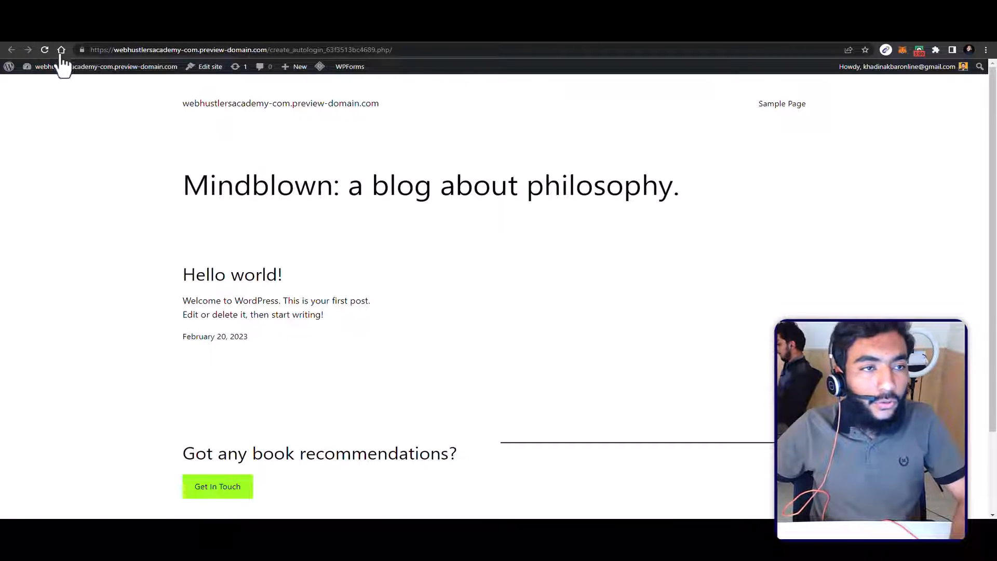
Step: Open the new website's WordPress admin dashboard and go to its General settings
{"action": "mouse_move", "coordinate": [54, 69]}
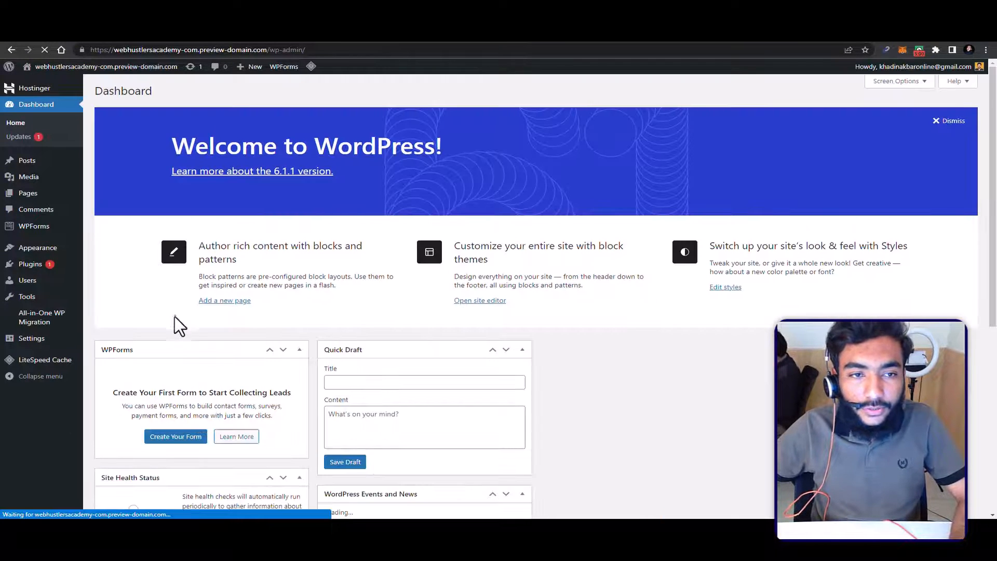
{"action": "scroll", "coordinate": [175, 316], "scroll_direction": "down", "scroll_amount": 7}
{"action": "scroll", "coordinate": [176, 312], "scroll_direction": "up", "scroll_amount": 6}
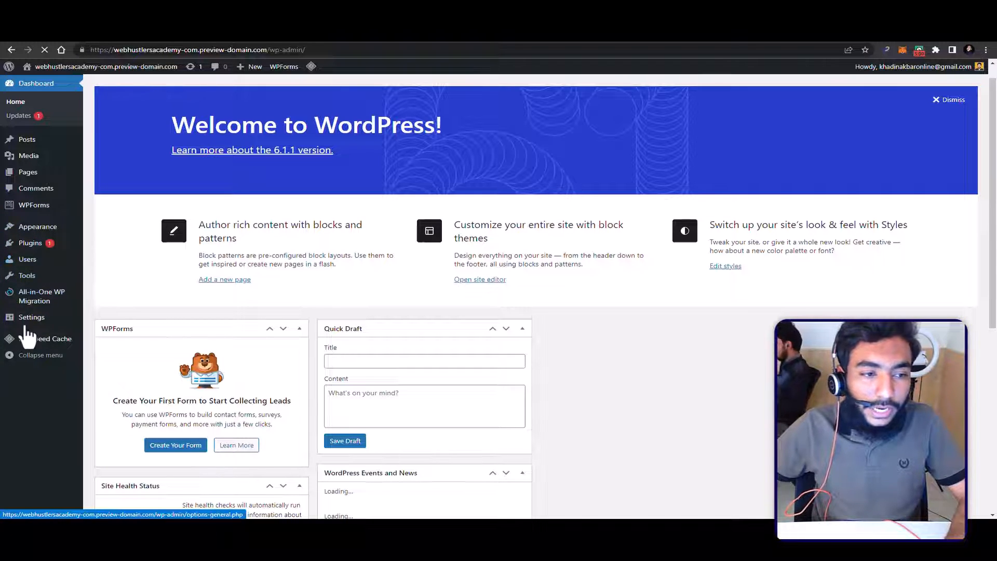
{"action": "mouse_move", "coordinate": [56, 322]}
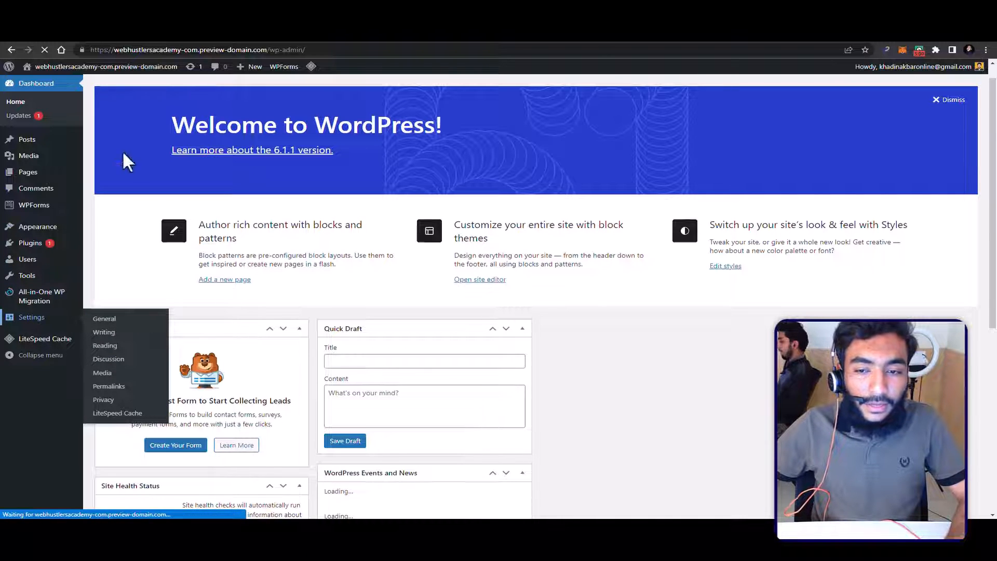
{"action": "left_click", "coordinate": [118, 322]}
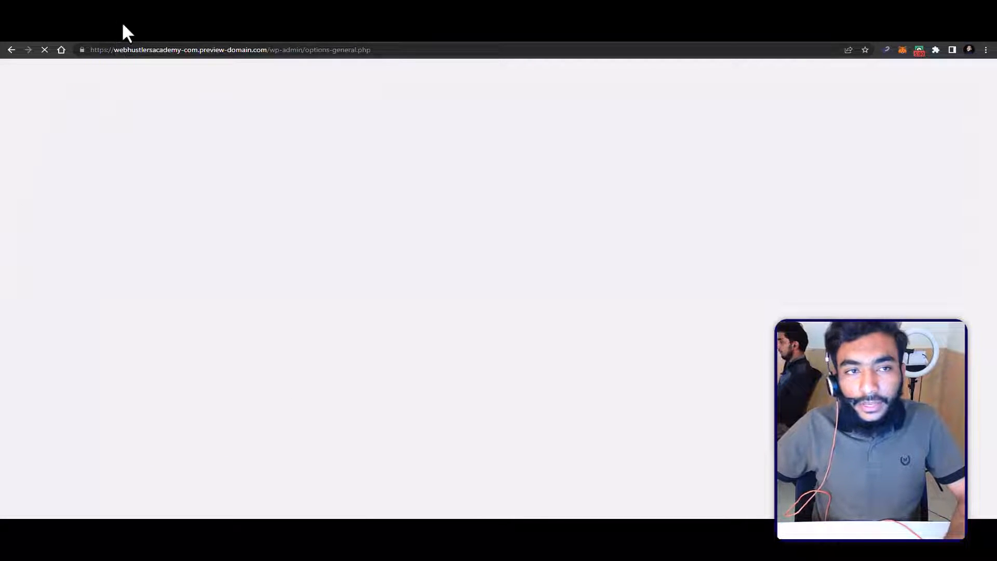
Step: Examine the preview-domain address and the General settings, from the site title down to the date and time formats
{"action": "left_click", "coordinate": [127, 32]}
{"action": "left_click_drag", "start_coordinate": [151, 33], "coordinate": [113, 34]}
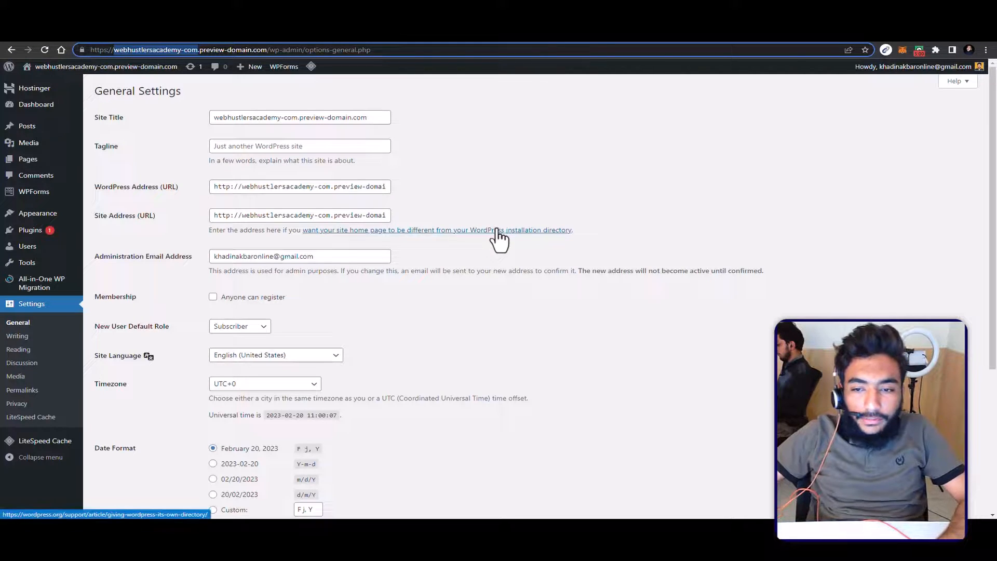
{"action": "scroll", "coordinate": [334, 312], "scroll_direction": "down", "scroll_amount": 5}
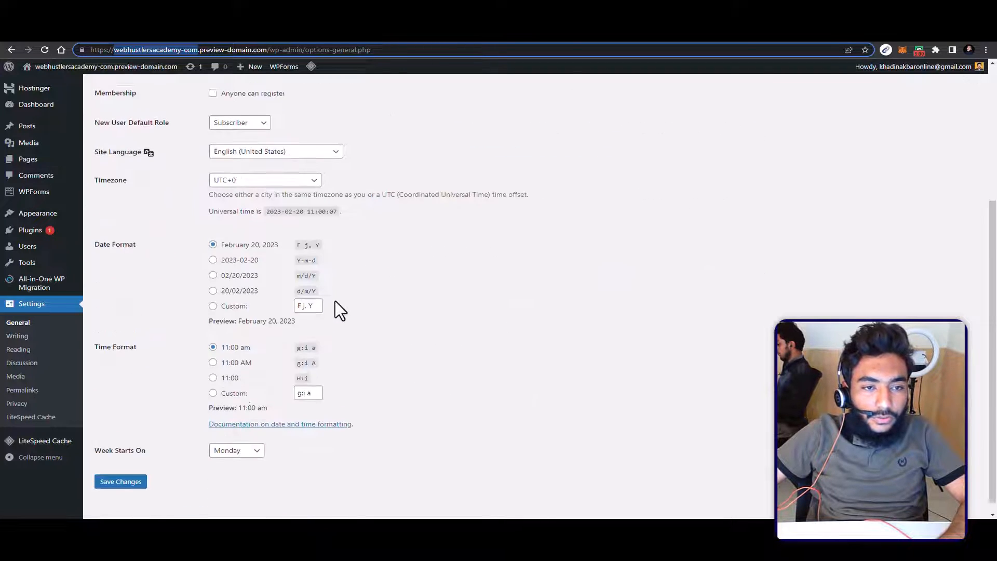
{"action": "scroll", "coordinate": [334, 311], "scroll_direction": "up", "scroll_amount": 4}
{"action": "scroll", "coordinate": [314, 306], "scroll_direction": "up", "scroll_amount": 1}
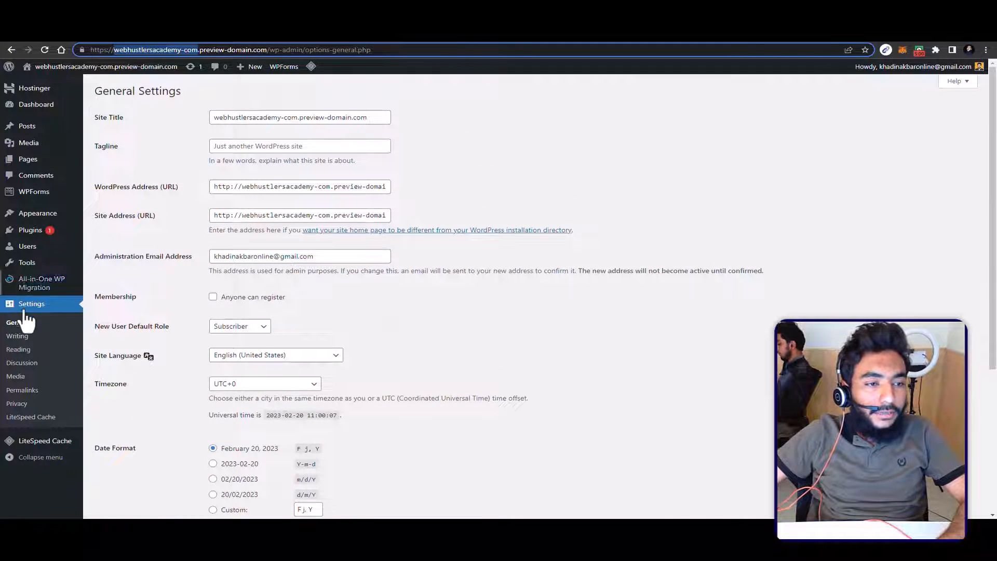
{"action": "scroll", "coordinate": [295, 315], "scroll_direction": "down", "scroll_amount": 3}
{"action": "scroll", "coordinate": [295, 315], "scroll_direction": "up", "scroll_amount": 3}
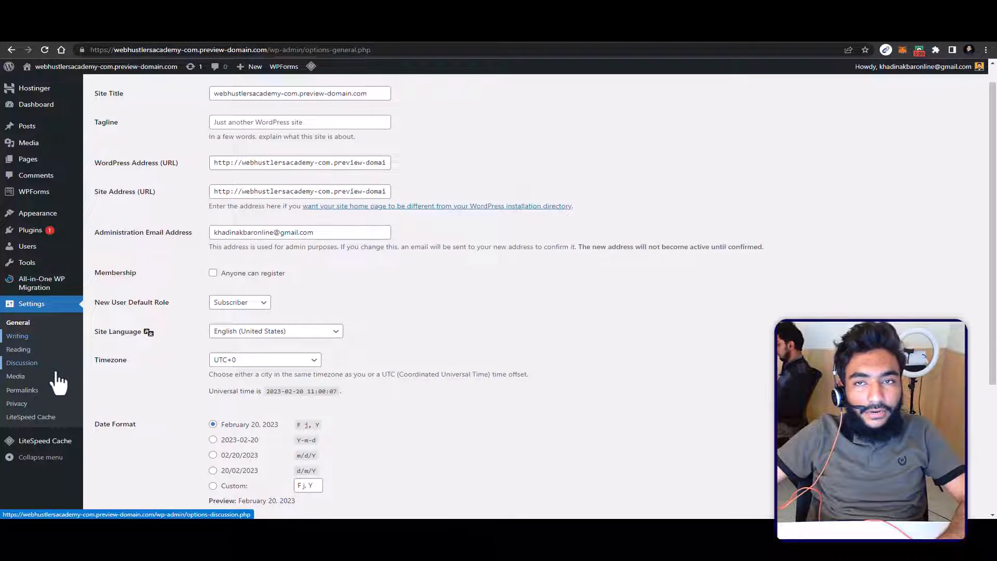
{"action": "scroll", "coordinate": [525, 306], "scroll_direction": "up", "scroll_amount": 1}
{"action": "scroll", "coordinate": [525, 305], "scroll_direction": "down", "scroll_amount": 5}
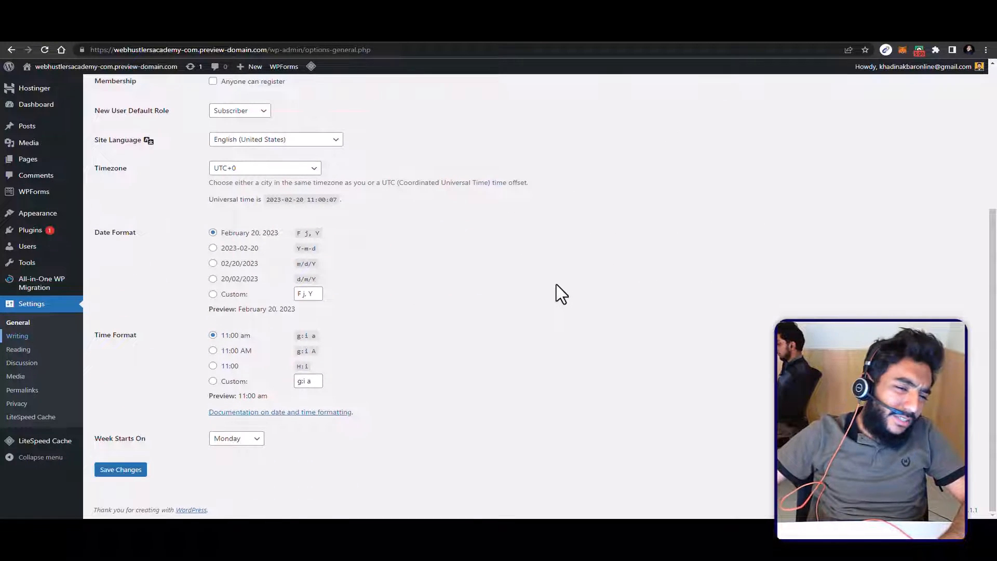
{"action": "scroll", "coordinate": [556, 285], "scroll_direction": "up", "scroll_amount": 4}
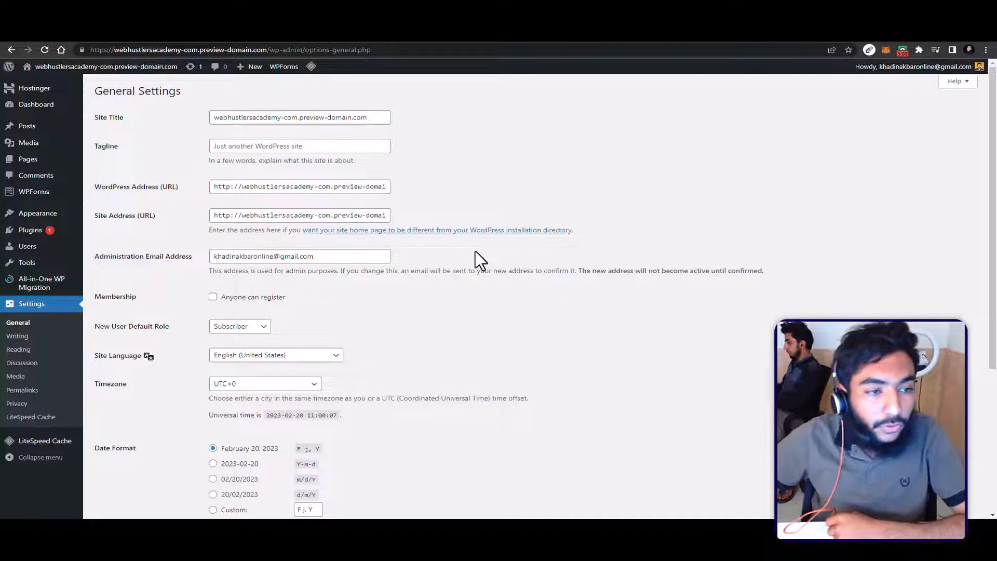
Step: Search the themes available to add for botiga and install the Botiga theme
{"action": "mouse_move", "coordinate": [32, 214]}
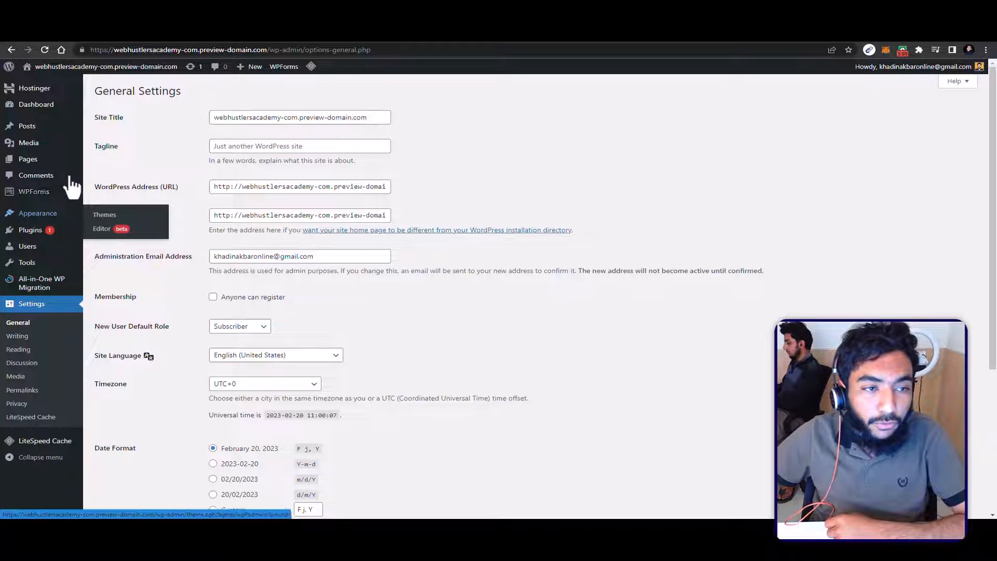
{"action": "left_click", "coordinate": [106, 216]}
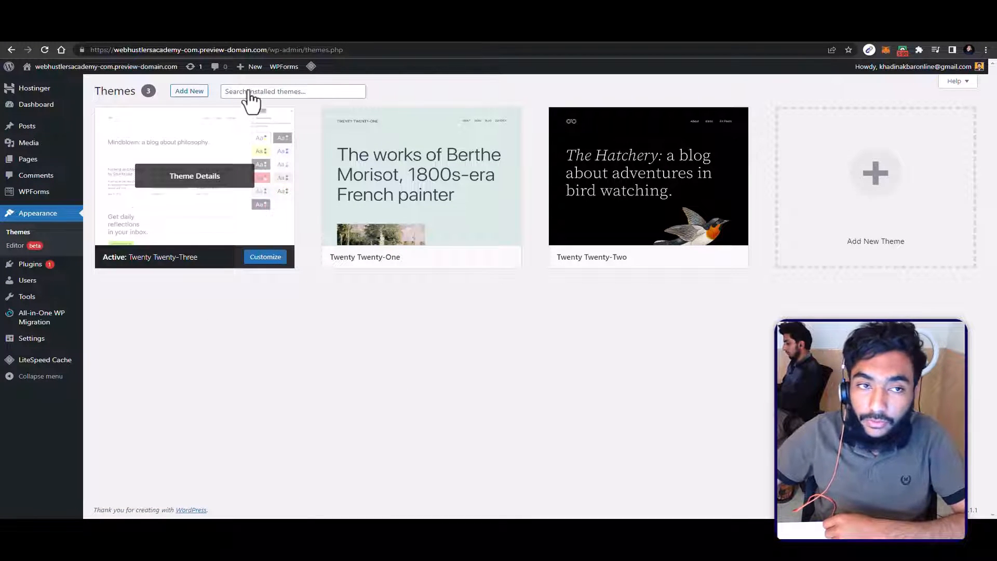
{"action": "left_click", "coordinate": [188, 91]}
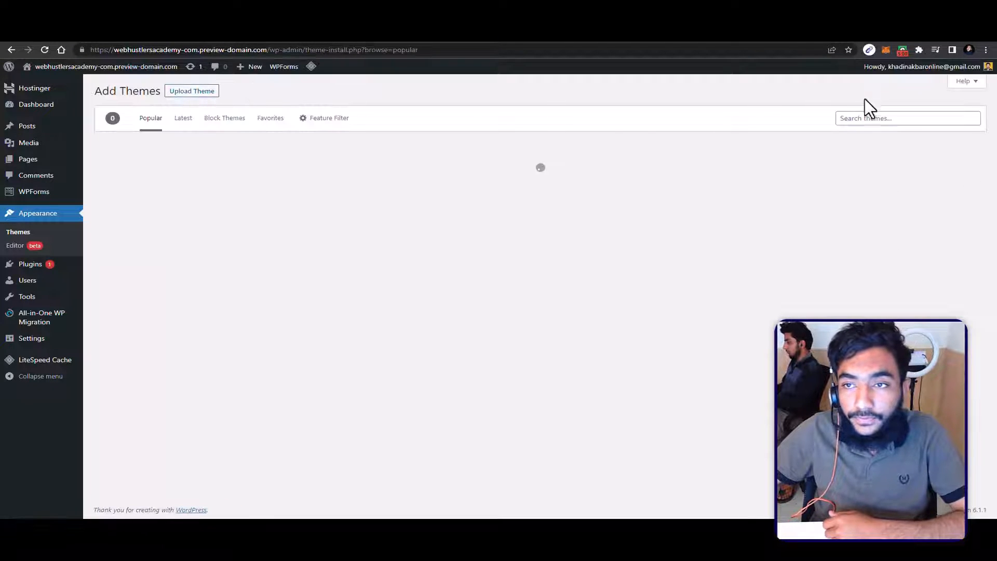
{"action": "left_click", "coordinate": [861, 118]}
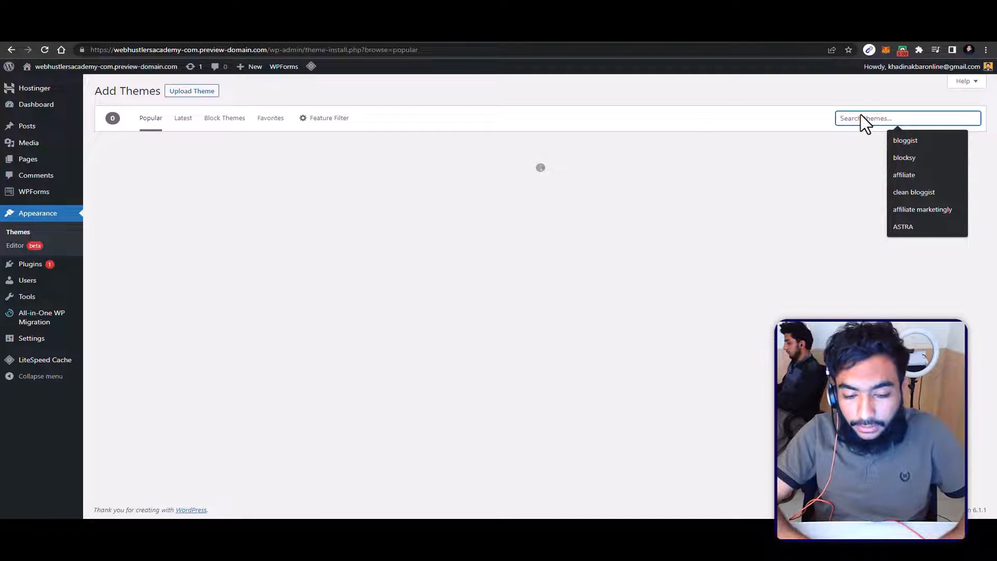
{"action": "type", "text": "botiga"}
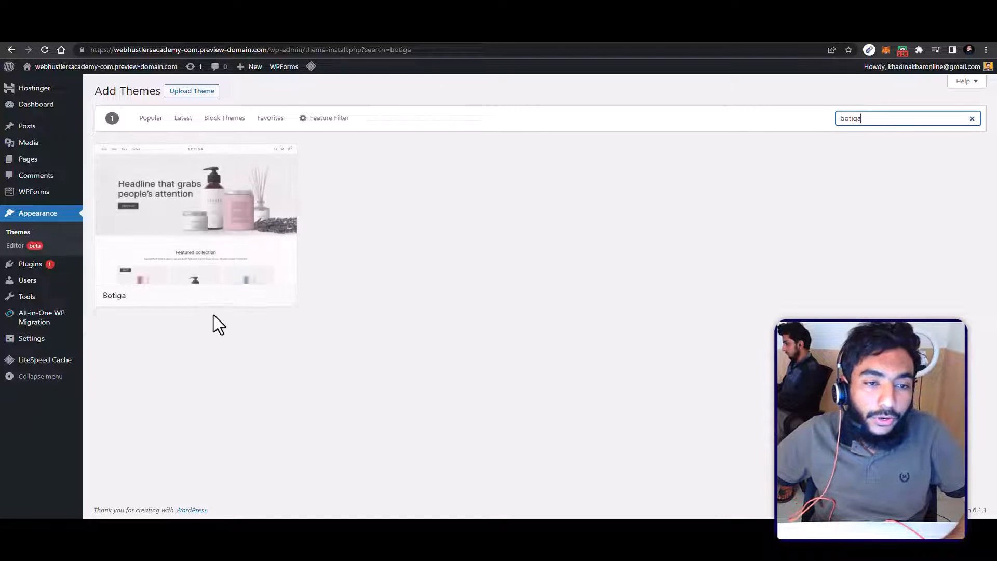
{"action": "left_click", "coordinate": [234, 296]}
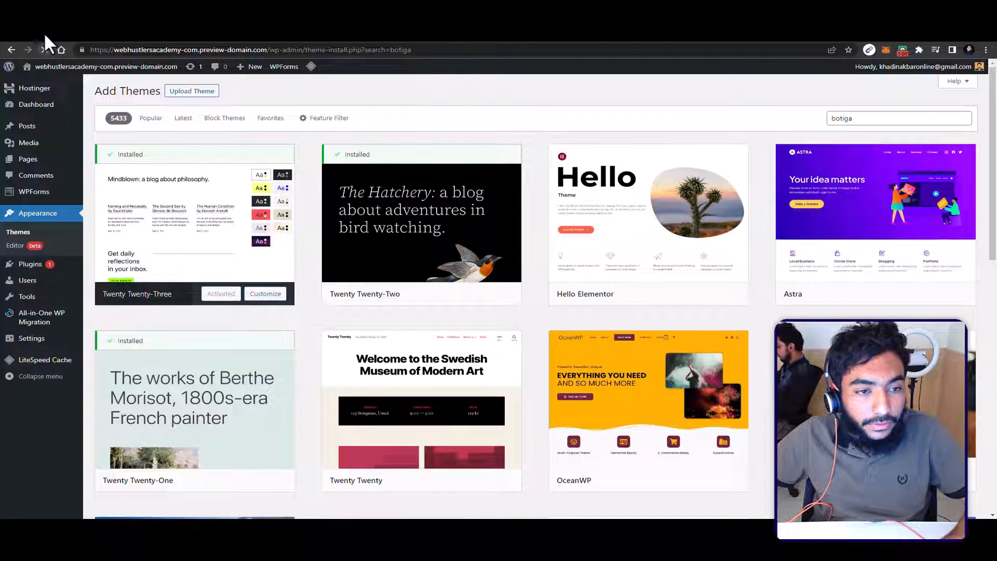
Step: Reload the theme search, return to the installed themes and activate Botiga
{"action": "left_click", "coordinate": [45, 49]}
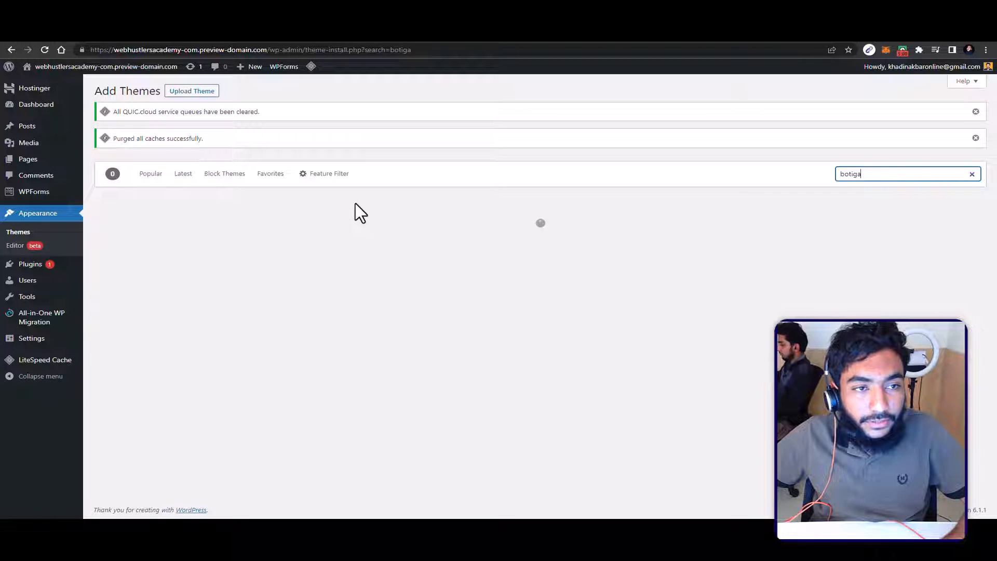
{"action": "left_click", "coordinate": [24, 232]}
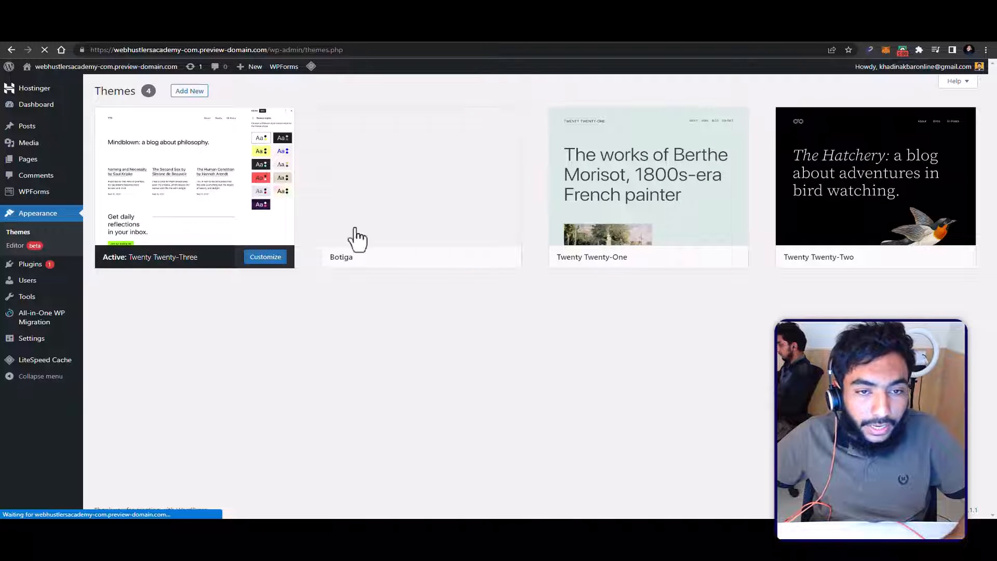
{"action": "mouse_move", "coordinate": [458, 261]}
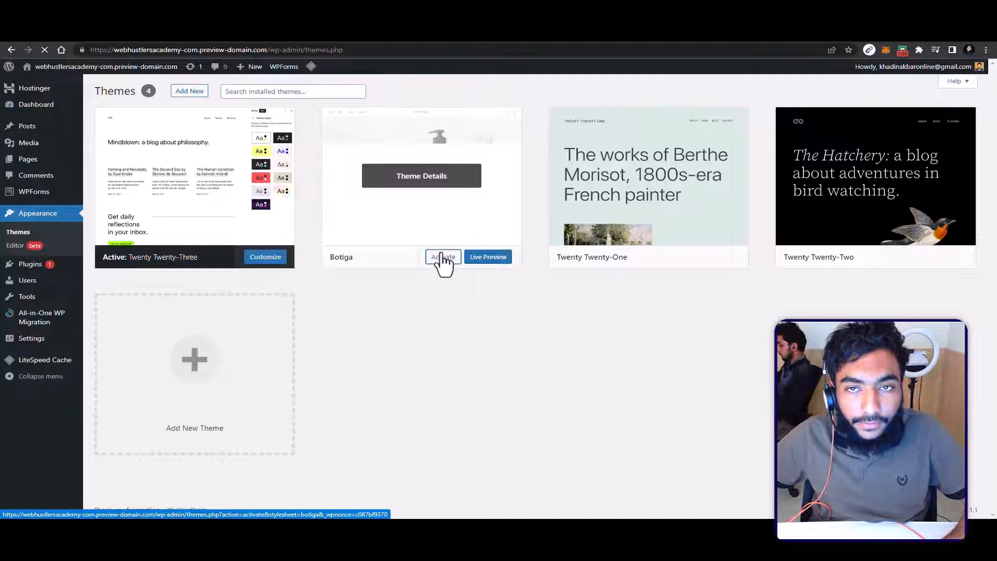
{"action": "left_click", "coordinate": [442, 256]}
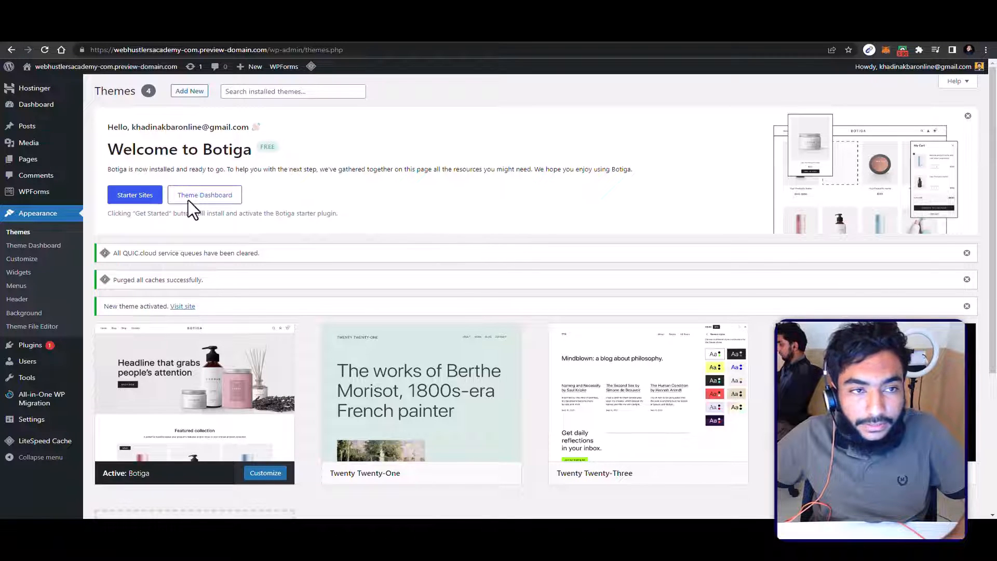
Step: Open Botiga's starter sites and install and activate the aThemes demo importer plugin
{"action": "left_click", "coordinate": [137, 191]}
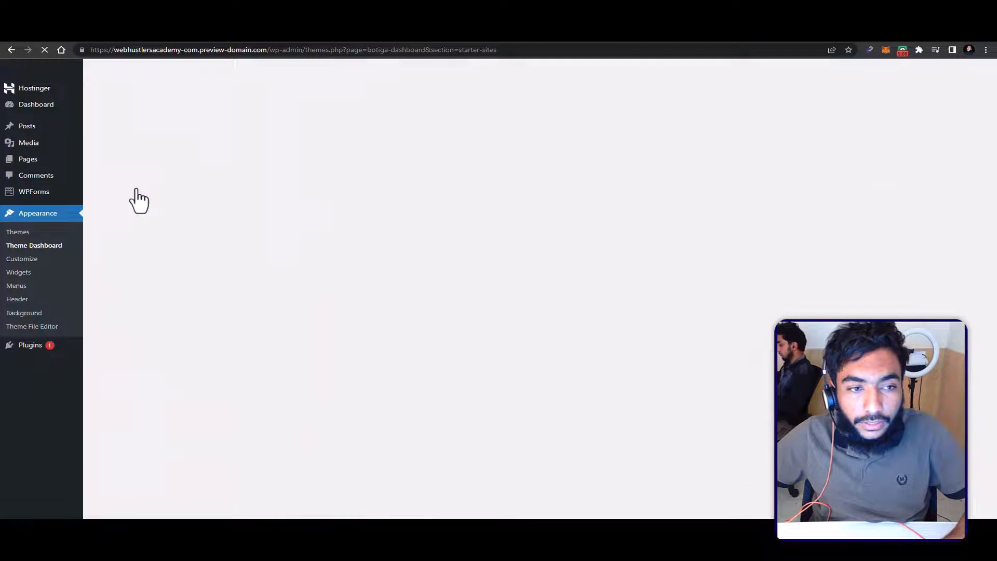
{"action": "scroll", "coordinate": [242, 226], "scroll_direction": "down", "scroll_amount": 3}
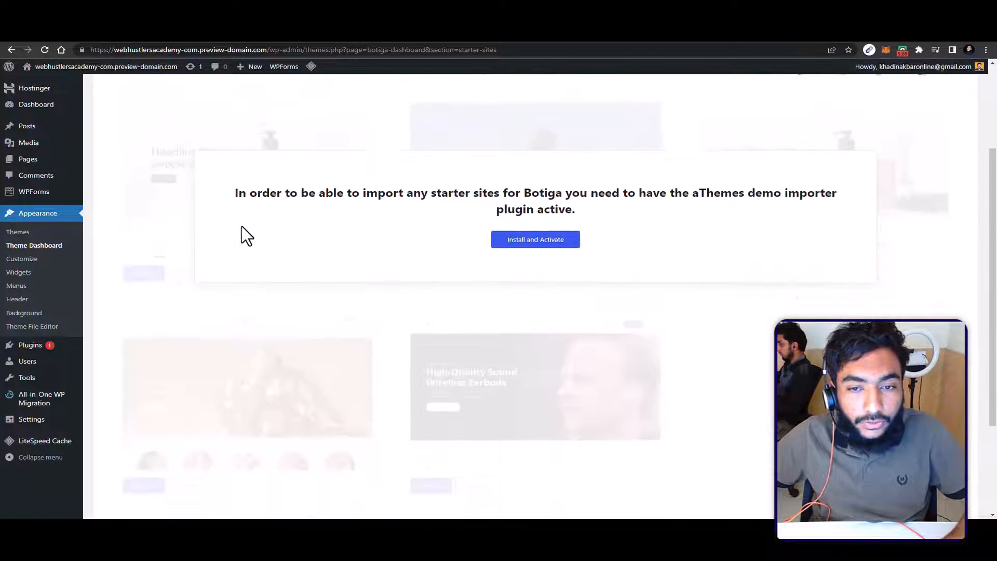
{"action": "scroll", "coordinate": [242, 226], "scroll_direction": "up", "scroll_amount": 3}
{"action": "scroll", "coordinate": [259, 260], "scroll_direction": "down", "scroll_amount": 1}
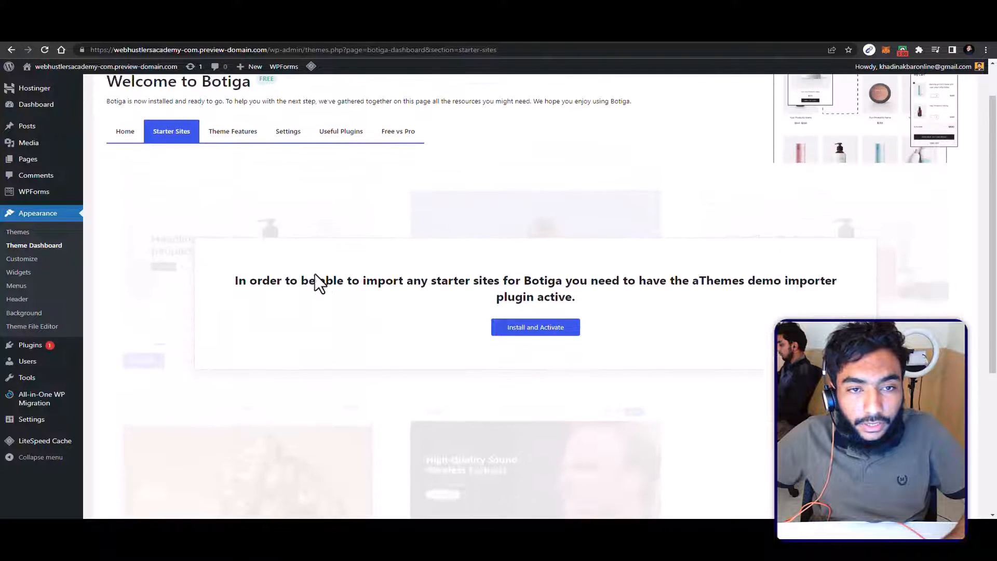
{"action": "left_click", "coordinate": [523, 332]}
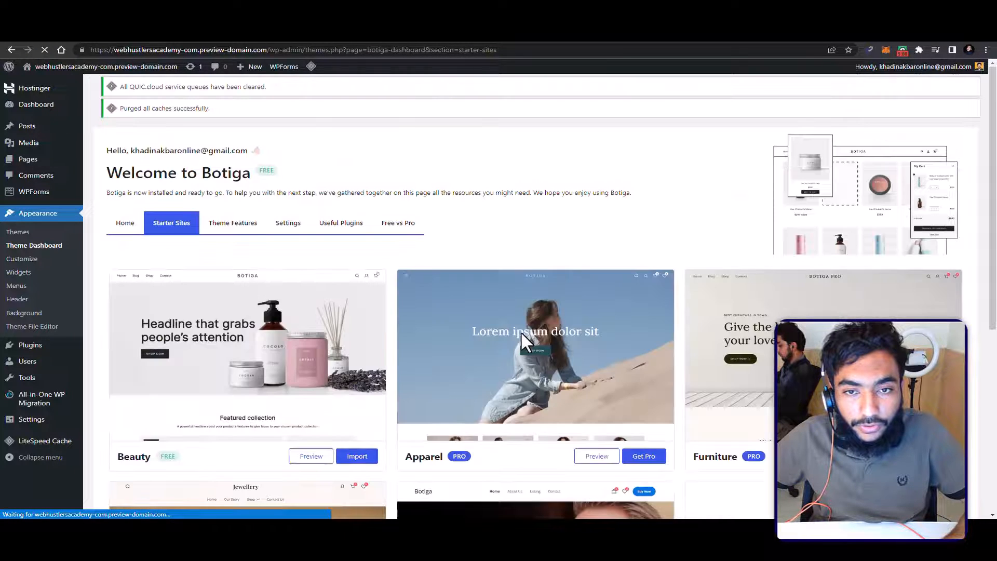
Step: Examine the available Botiga starter sites, comparing the free Beauty design with the Pro ones such as Apparel, Furniture and Jewelry
{"action": "scroll", "coordinate": [416, 296], "scroll_direction": "down", "scroll_amount": 2}
{"action": "scroll", "coordinate": [407, 291], "scroll_direction": "down", "scroll_amount": 4}
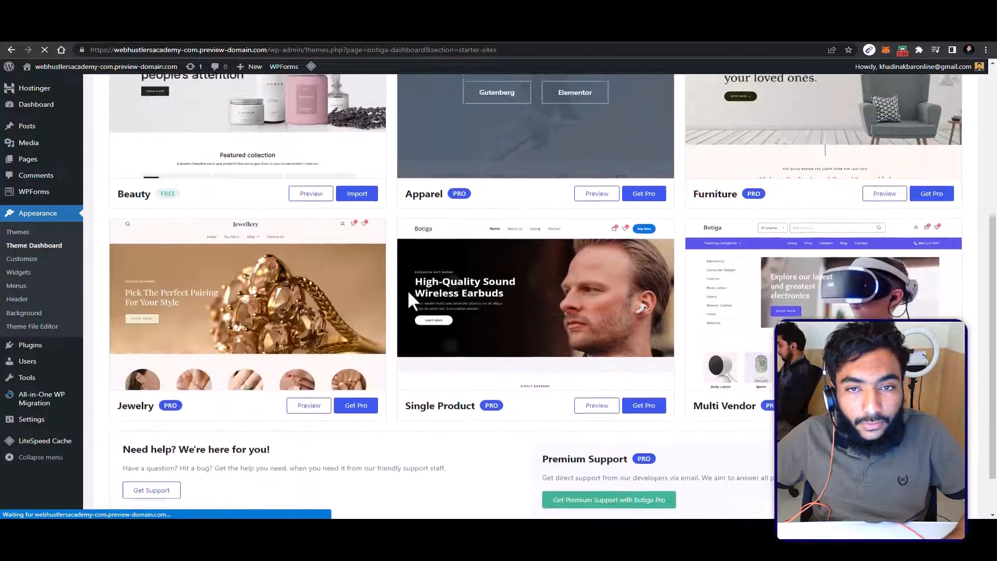
{"action": "scroll", "coordinate": [409, 291], "scroll_direction": "up", "scroll_amount": 6}
{"action": "scroll", "coordinate": [409, 290], "scroll_direction": "down", "scroll_amount": 6}
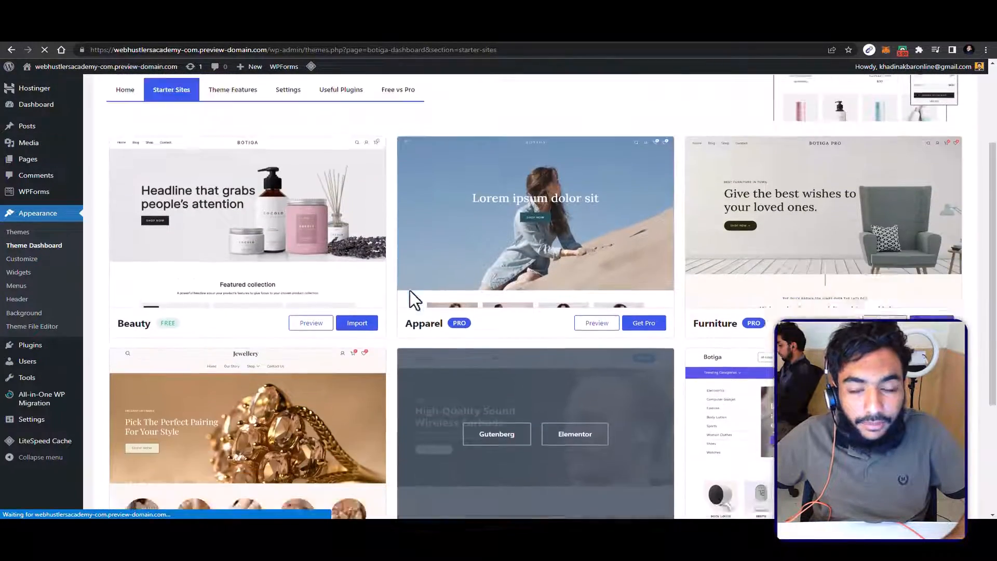
{"action": "scroll", "coordinate": [409, 288], "scroll_direction": "up", "scroll_amount": 4}
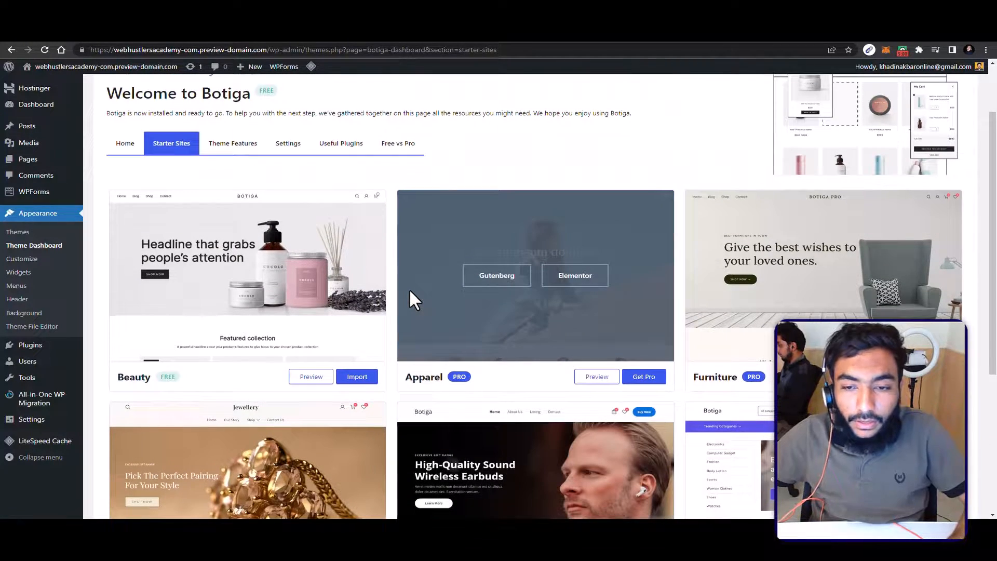
{"action": "scroll", "coordinate": [273, 343], "scroll_direction": "down", "scroll_amount": 2}
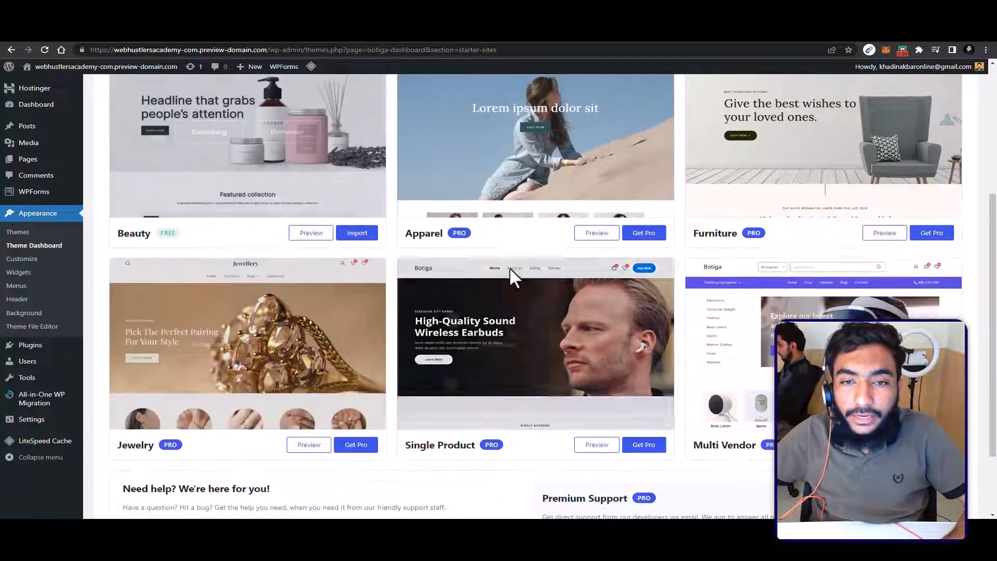
{"action": "scroll", "coordinate": [534, 285], "scroll_direction": "up", "scroll_amount": 2}
{"action": "scroll", "coordinate": [546, 288], "scroll_direction": "down", "scroll_amount": 2}
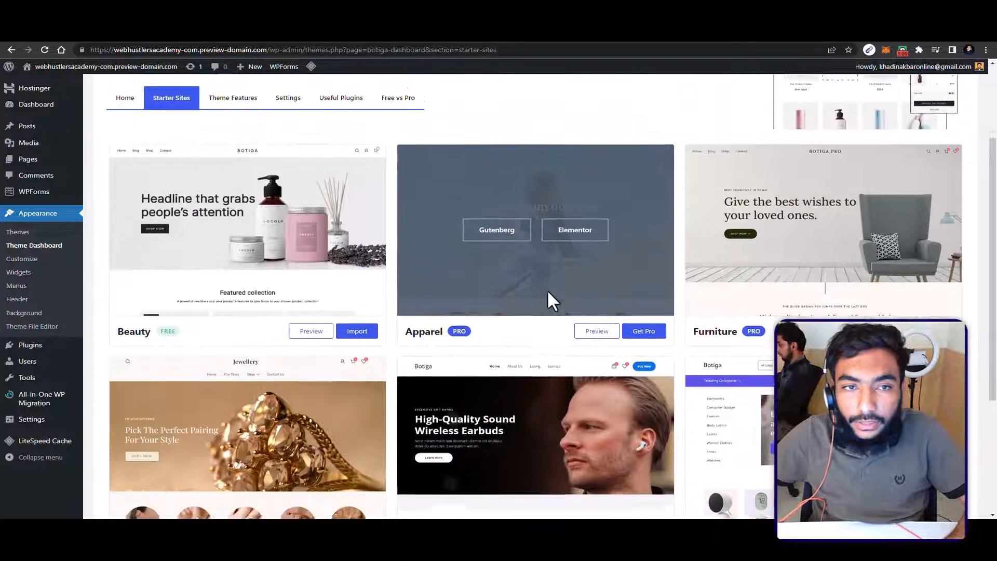
{"action": "scroll", "coordinate": [712, 319], "scroll_direction": "down", "scroll_amount": 3}
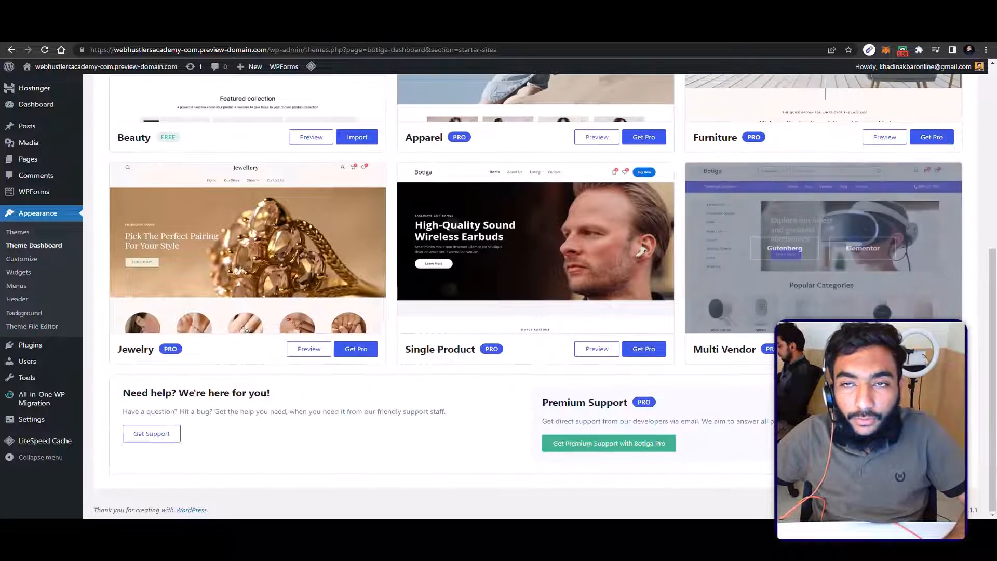
{"action": "scroll", "coordinate": [459, 198], "scroll_direction": "up", "scroll_amount": 3}
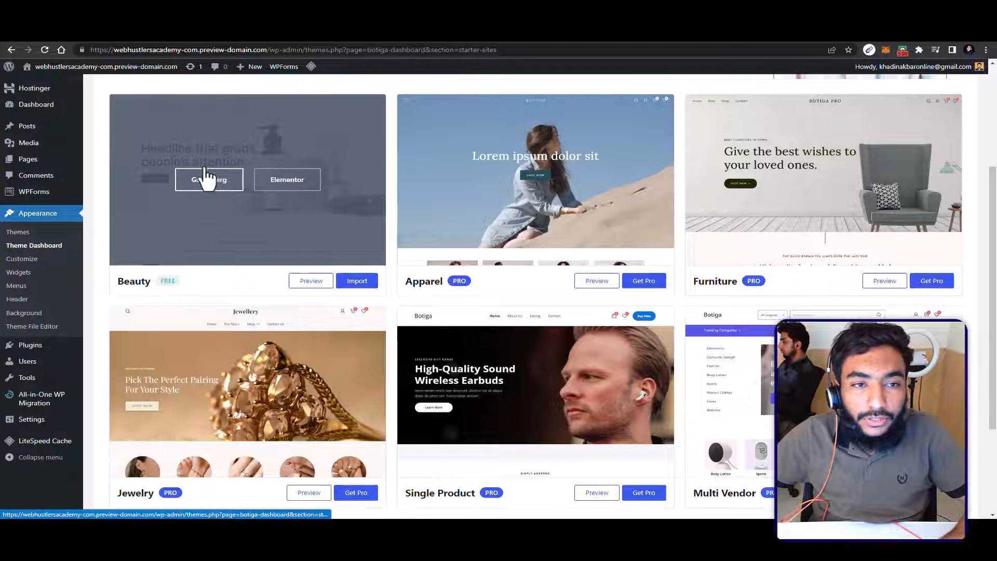
Step: Import the Elementor version of the Beauty starter site as an entire site with content, widgets and customizer settings, skipping the subscription
{"action": "left_click", "coordinate": [289, 181]}
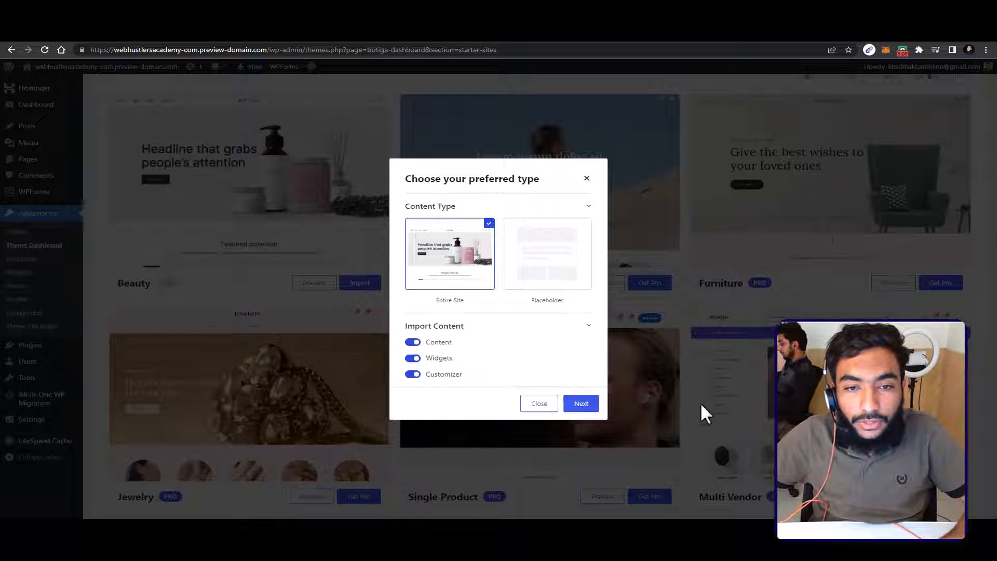
{"action": "left_click", "coordinate": [576, 409]}
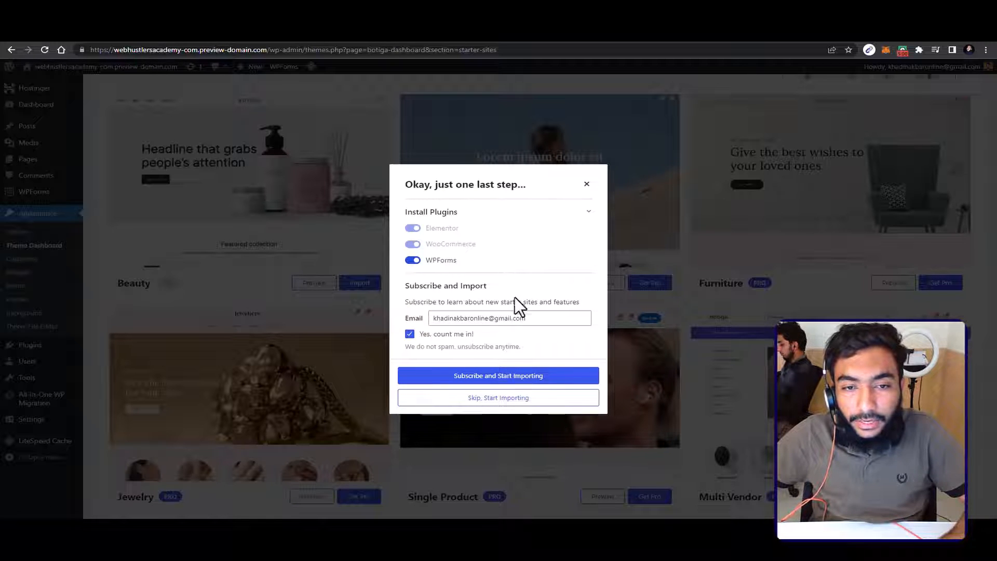
{"action": "left_click", "coordinate": [474, 404]}
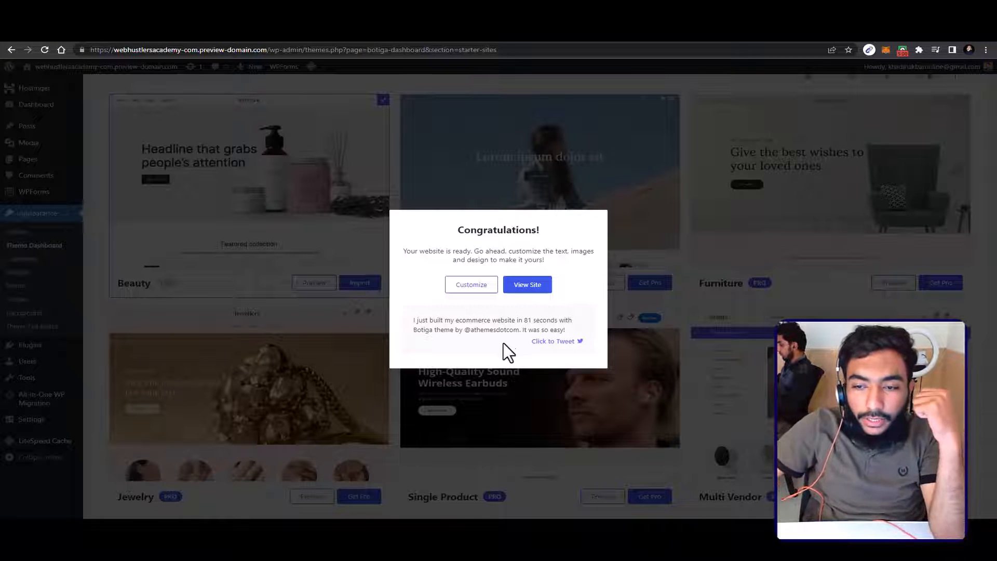
Step: View the imported site and examine its home page from the headline banner through the featured collection to the featured categories and footer
{"action": "left_click", "coordinate": [528, 287]}
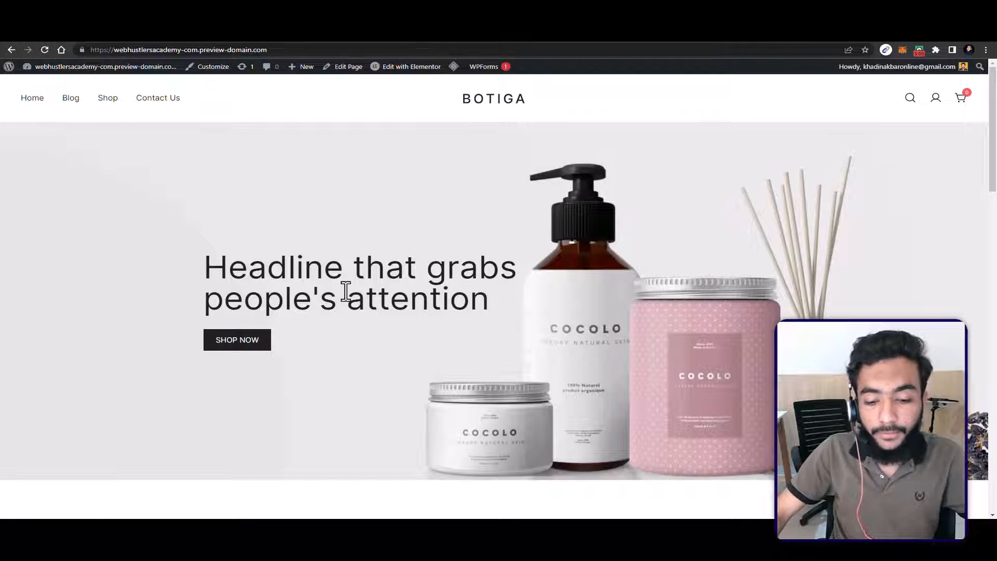
{"action": "scroll", "coordinate": [574, 281], "scroll_direction": "down", "scroll_amount": 1}
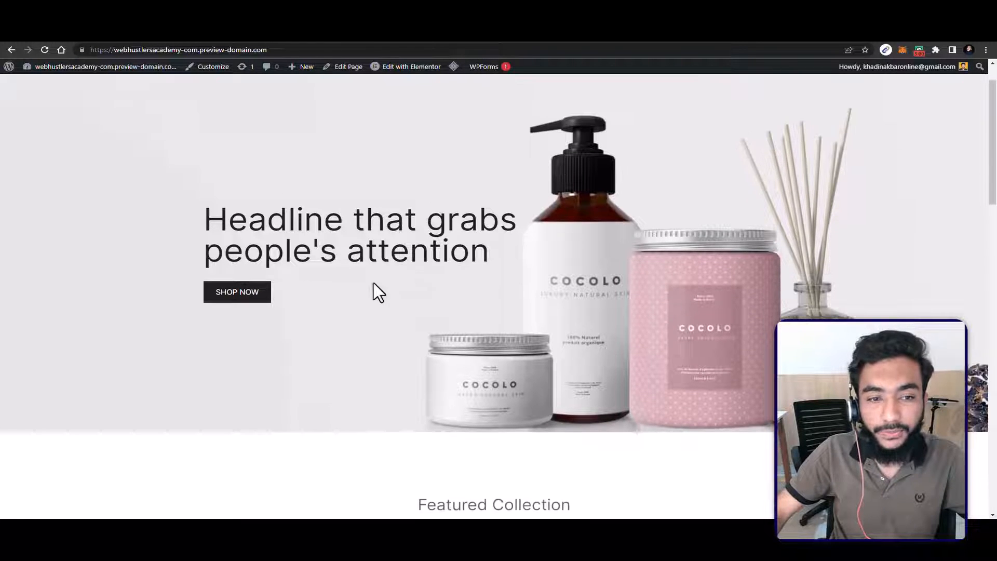
{"action": "scroll", "coordinate": [423, 274], "scroll_direction": "up", "scroll_amount": 1}
{"action": "scroll", "coordinate": [474, 263], "scroll_direction": "down", "scroll_amount": 5}
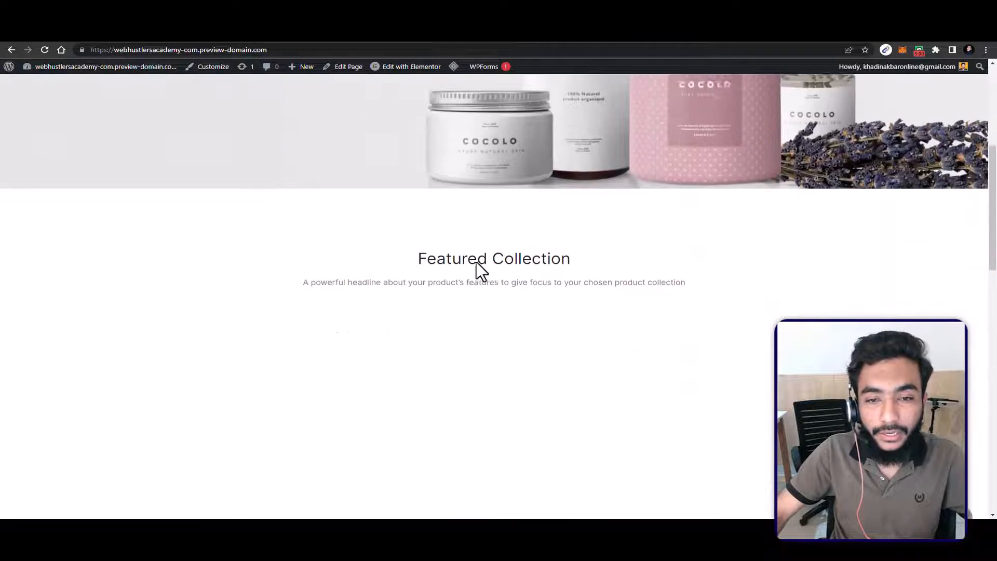
{"action": "scroll", "coordinate": [385, 244], "scroll_direction": "up", "scroll_amount": 5}
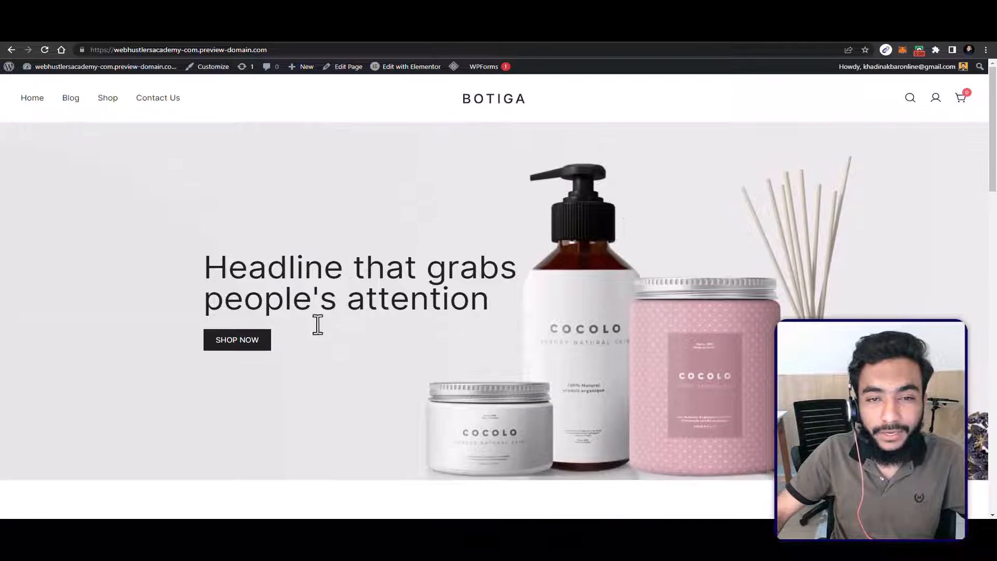
{"action": "scroll", "coordinate": [318, 325], "scroll_direction": "down", "scroll_amount": 10}
{"action": "scroll", "coordinate": [289, 229], "scroll_direction": "down", "scroll_amount": 5}
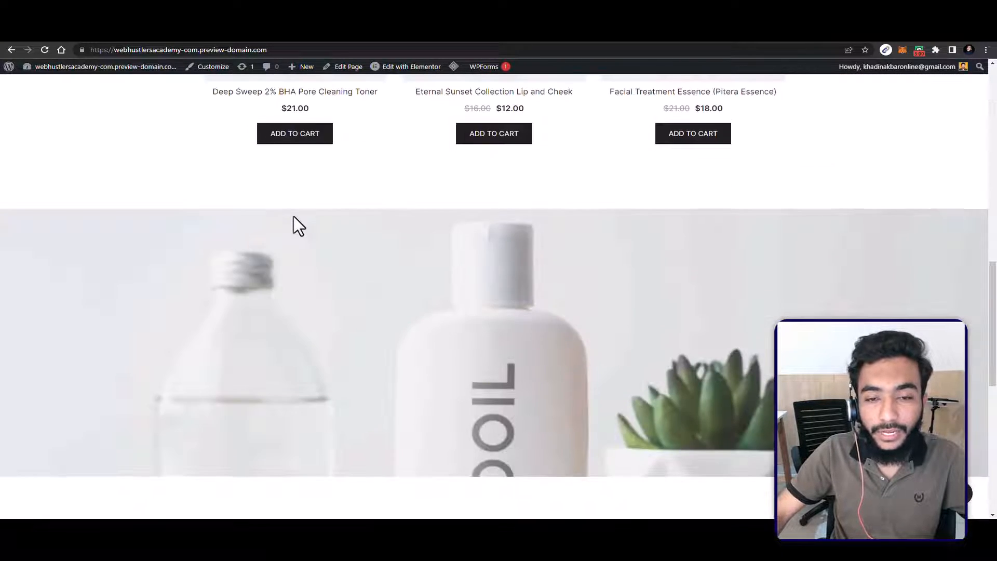
{"action": "scroll", "coordinate": [294, 217], "scroll_direction": "down", "scroll_amount": 8}
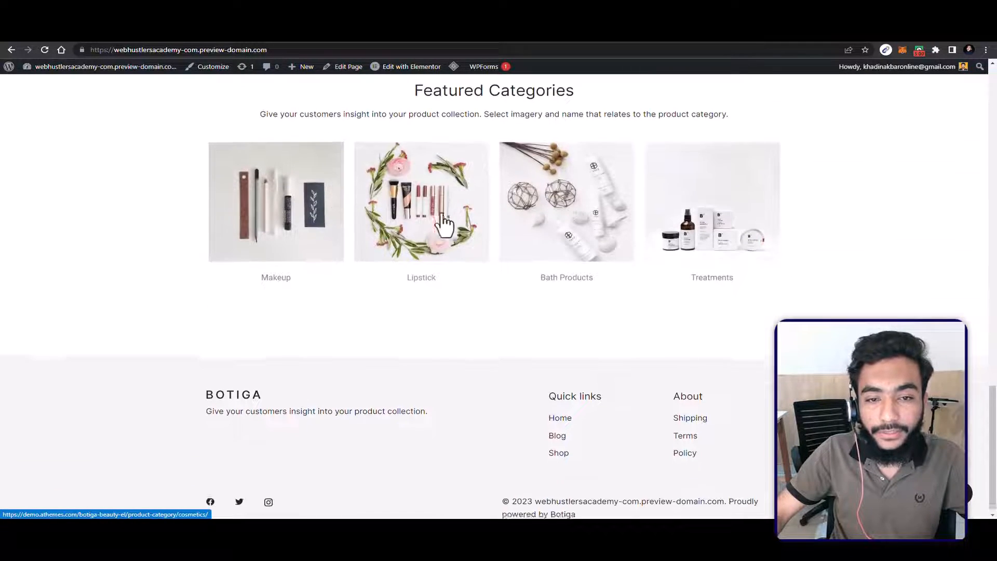
{"action": "scroll", "coordinate": [544, 387], "scroll_direction": "up", "scroll_amount": 8}
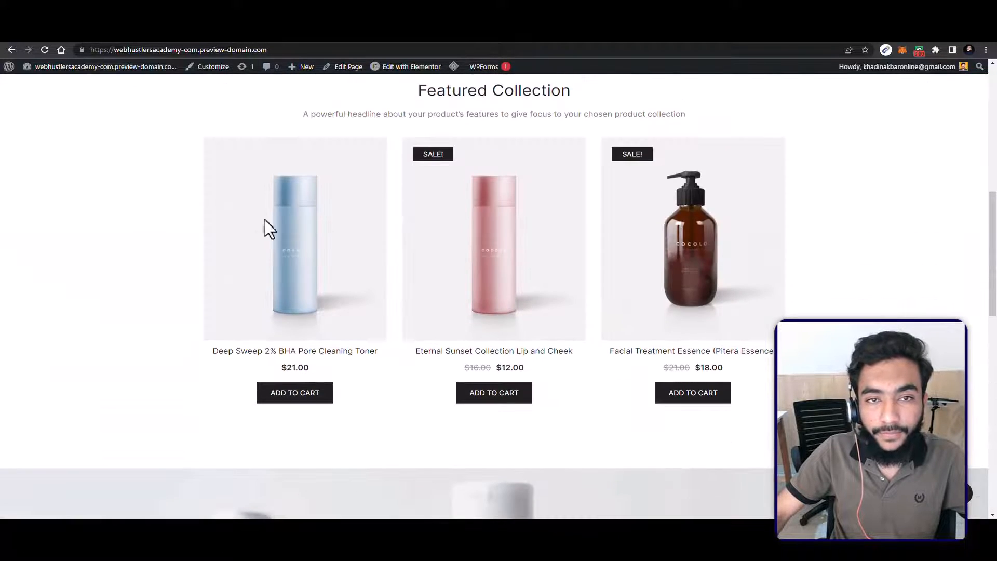
{"action": "scroll", "coordinate": [658, 259], "scroll_direction": "up", "scroll_amount": 10}
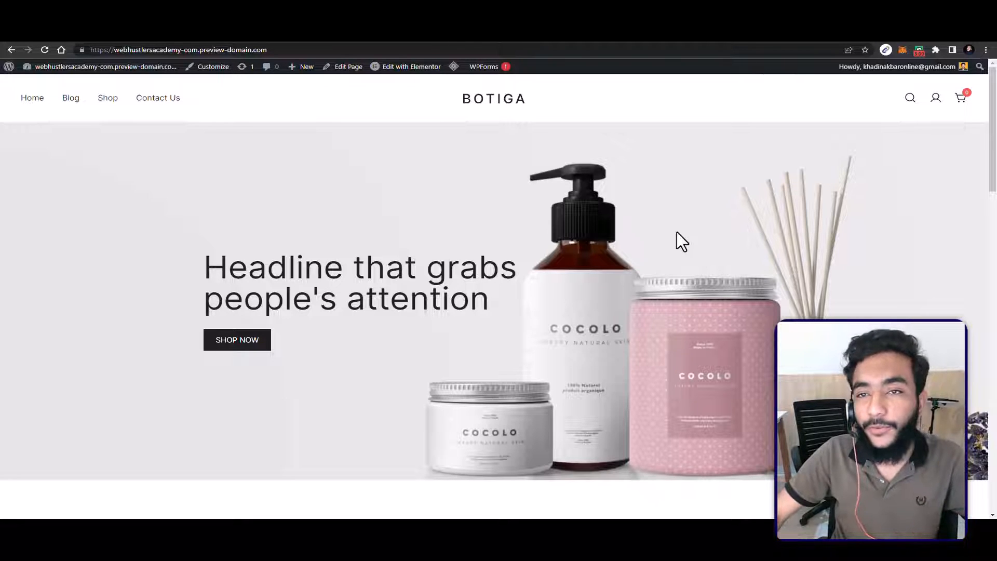
Step: Open webifiedhub.com/botiga in a new browser tab
{"action": "left_click", "coordinate": [872, 20]}
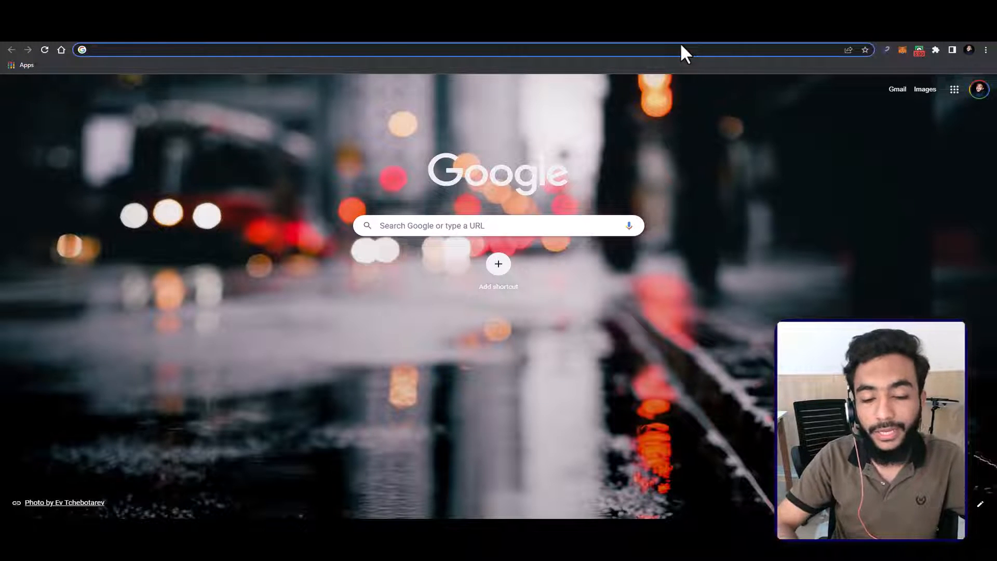
{"action": "type", "text": "webifiedhub"}
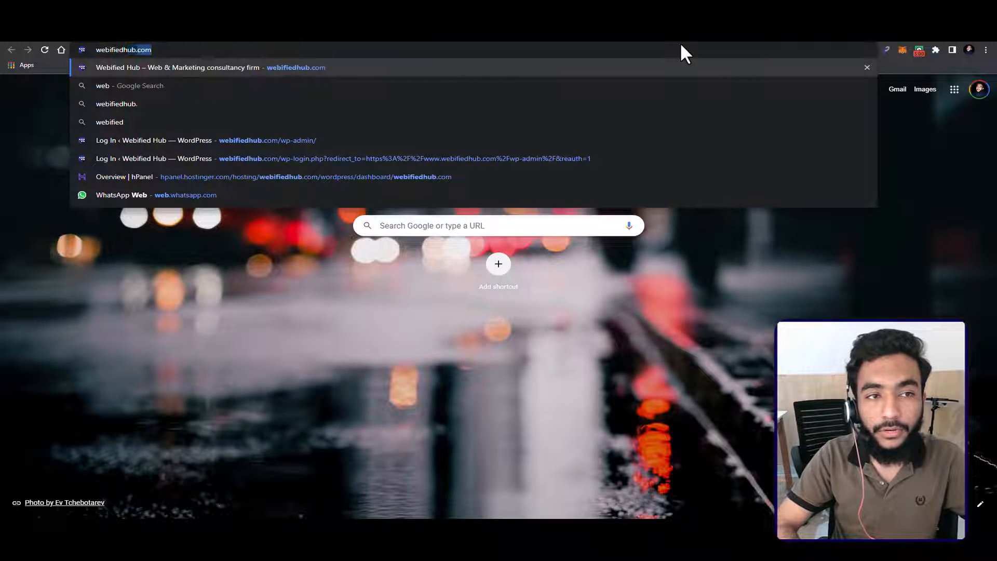
{"action": "type", "text": ".com/botiga"}
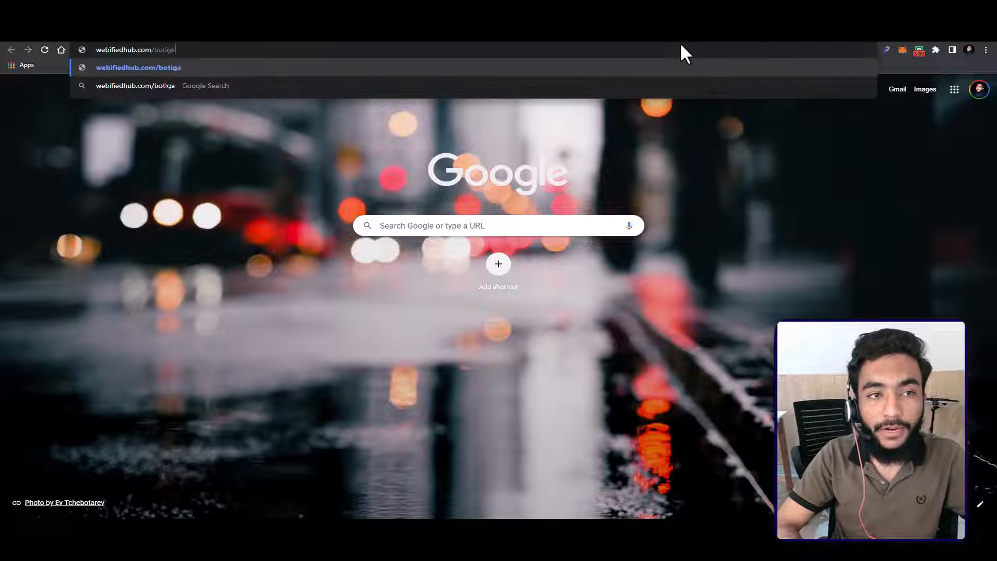
{"action": "key", "text": "Return"}
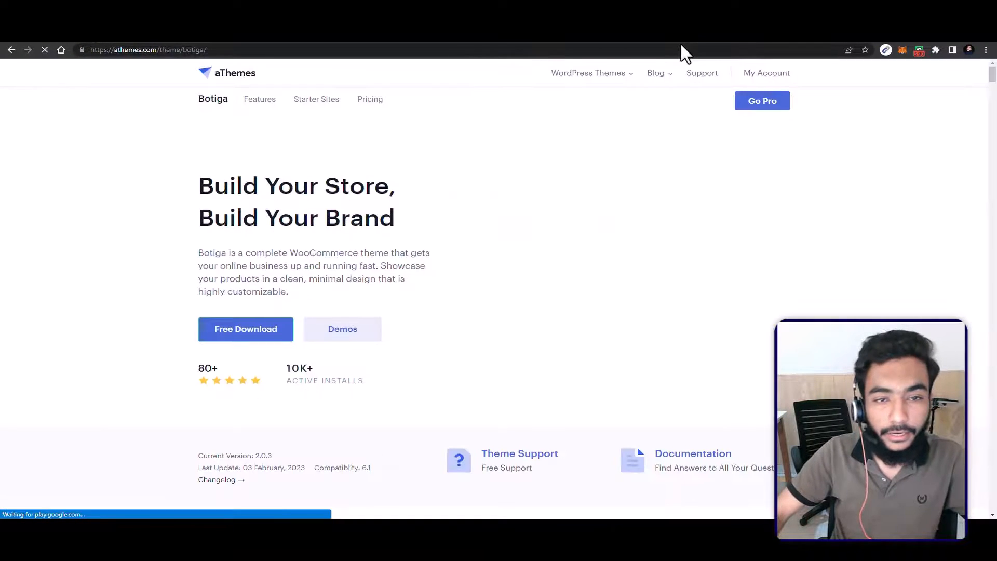
Step: Go to the Pro section of the Botiga page and examine its features, such as the wishlist, checkout layouts, advanced reviews and gallery styles
{"action": "left_click", "coordinate": [756, 102]}
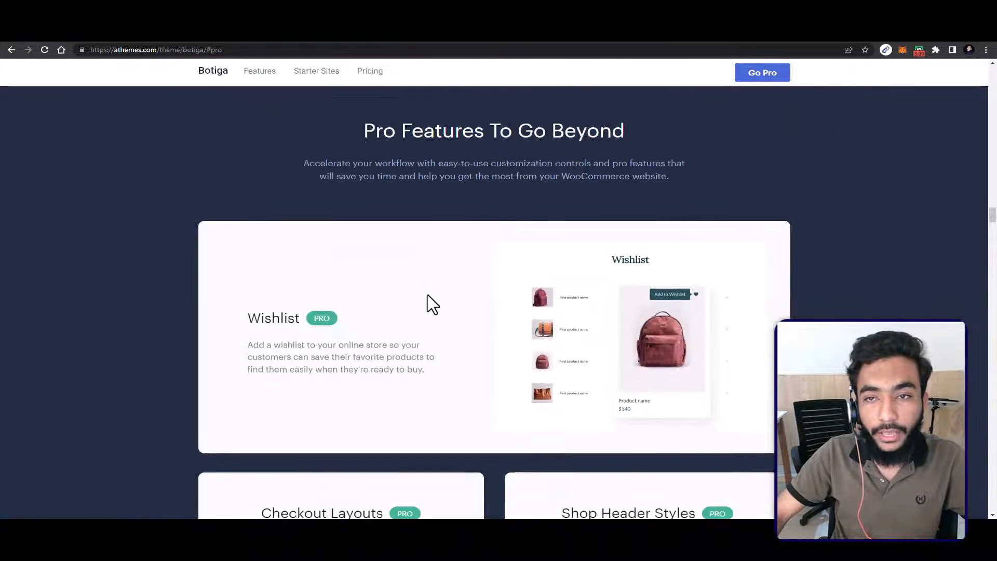
{"action": "scroll", "coordinate": [430, 298], "scroll_direction": "down", "scroll_amount": 3}
{"action": "scroll", "coordinate": [428, 294], "scroll_direction": "down", "scroll_amount": 4}
{"action": "scroll", "coordinate": [428, 294], "scroll_direction": "up", "scroll_amount": 3}
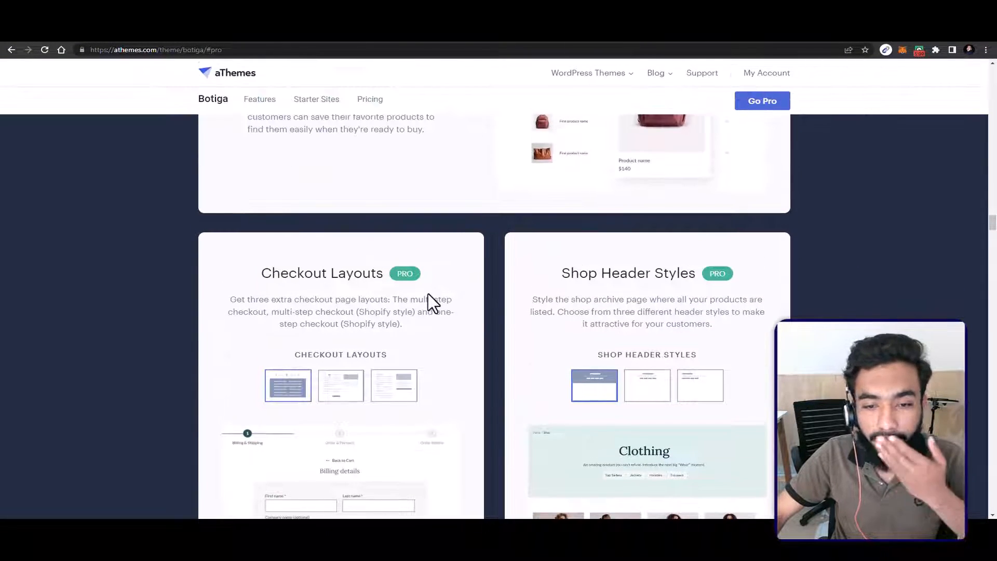
{"action": "scroll", "coordinate": [422, 291], "scroll_direction": "down", "scroll_amount": 10}
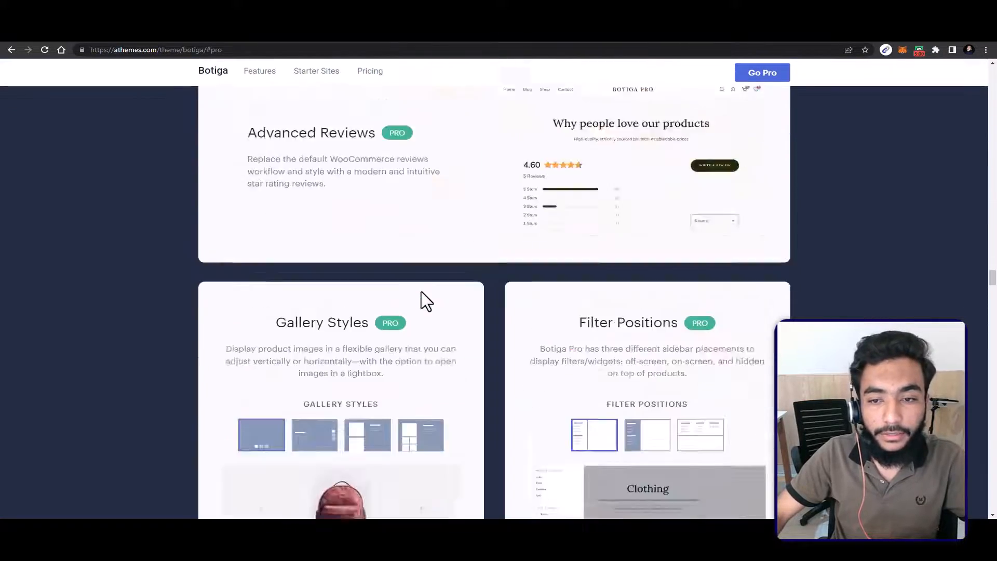
{"action": "scroll", "coordinate": [422, 292], "scroll_direction": "down", "scroll_amount": 15}
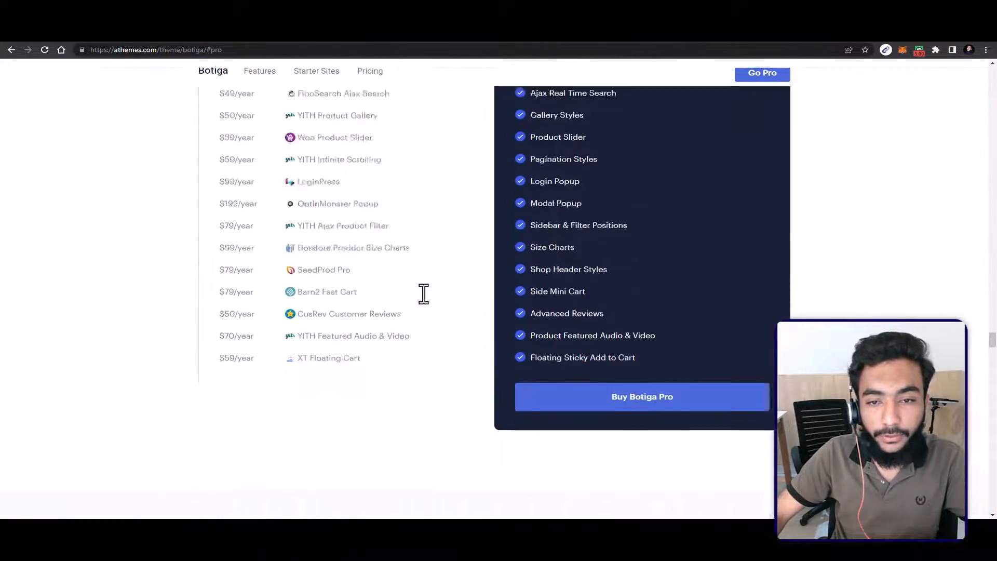
Step: Compare Botiga Pro's yearly price and included features with the cost of another theme plus separate plugins
{"action": "scroll", "coordinate": [421, 292], "scroll_direction": "up", "scroll_amount": 8}
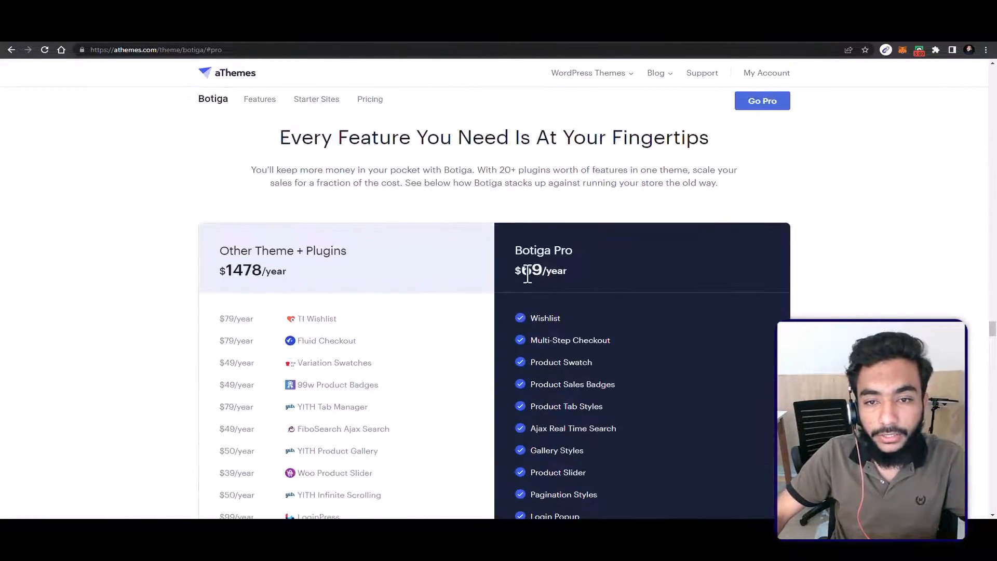
{"action": "double_click", "coordinate": [527, 271]}
{"action": "scroll", "coordinate": [529, 281], "scroll_direction": "down", "scroll_amount": 3}
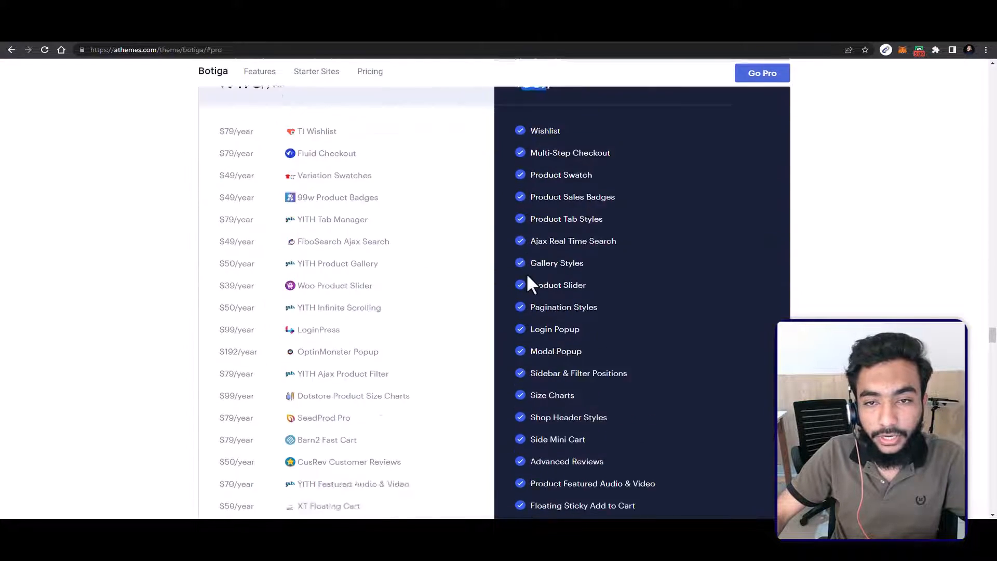
{"action": "scroll", "coordinate": [526, 274], "scroll_direction": "down", "scroll_amount": 5}
{"action": "scroll", "coordinate": [525, 271], "scroll_direction": "up", "scroll_amount": 6}
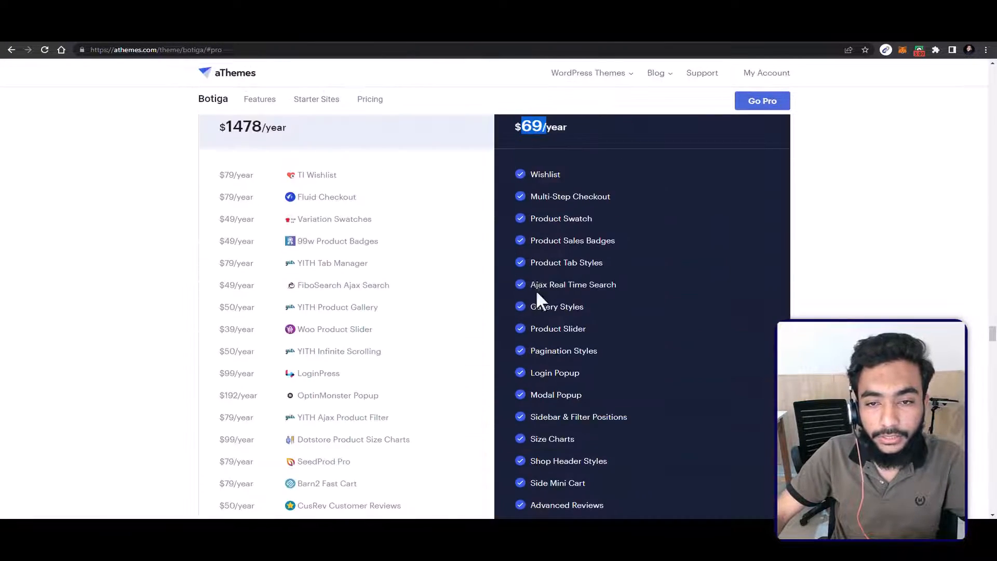
{"action": "scroll", "coordinate": [538, 296], "scroll_direction": "up", "scroll_amount": 15}
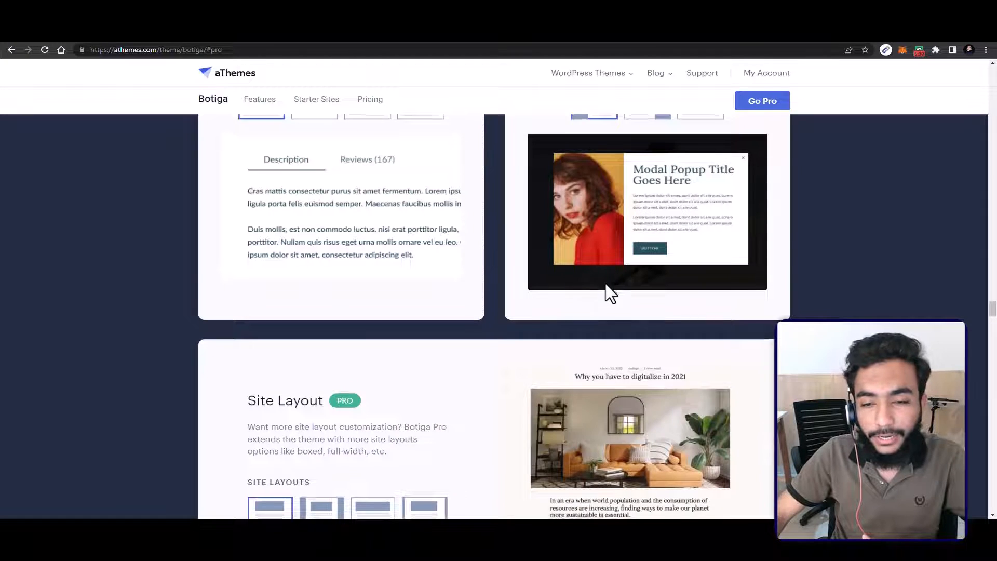
{"action": "scroll", "coordinate": [606, 284], "scroll_direction": "down", "scroll_amount": 10}
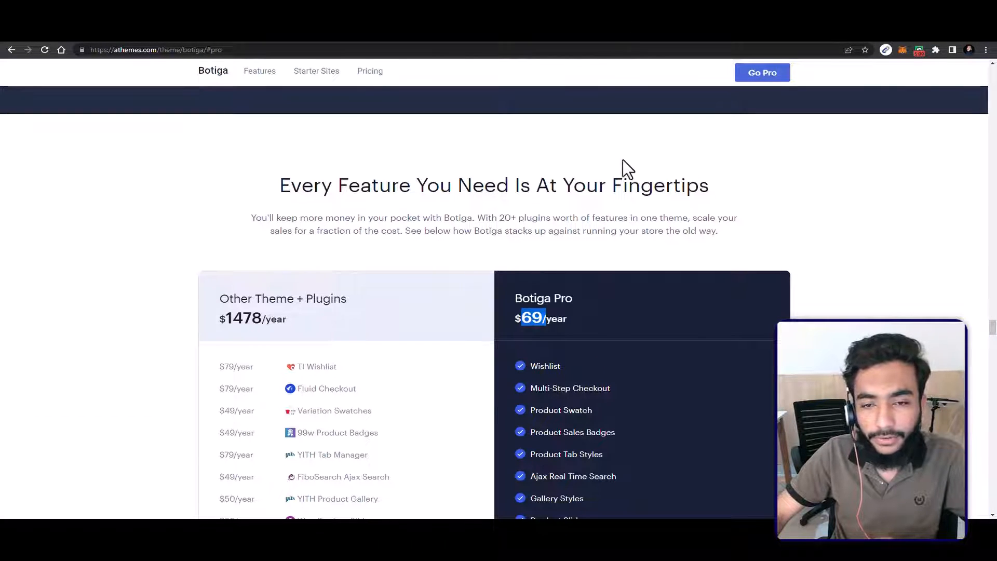
Step: Return to the imported site's home page and look over its headline banner and featured collection
{"action": "scroll", "coordinate": [604, 208], "scroll_direction": "up", "scroll_amount": 1}
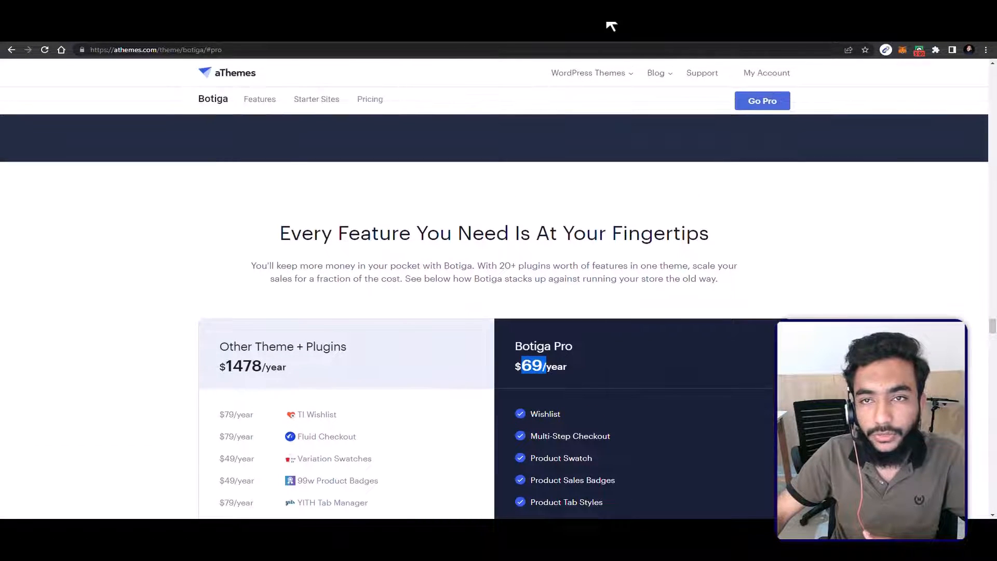
{"action": "left_click", "coordinate": [611, 26]}
{"action": "scroll", "coordinate": [218, 249], "scroll_direction": "down", "scroll_amount": 3}
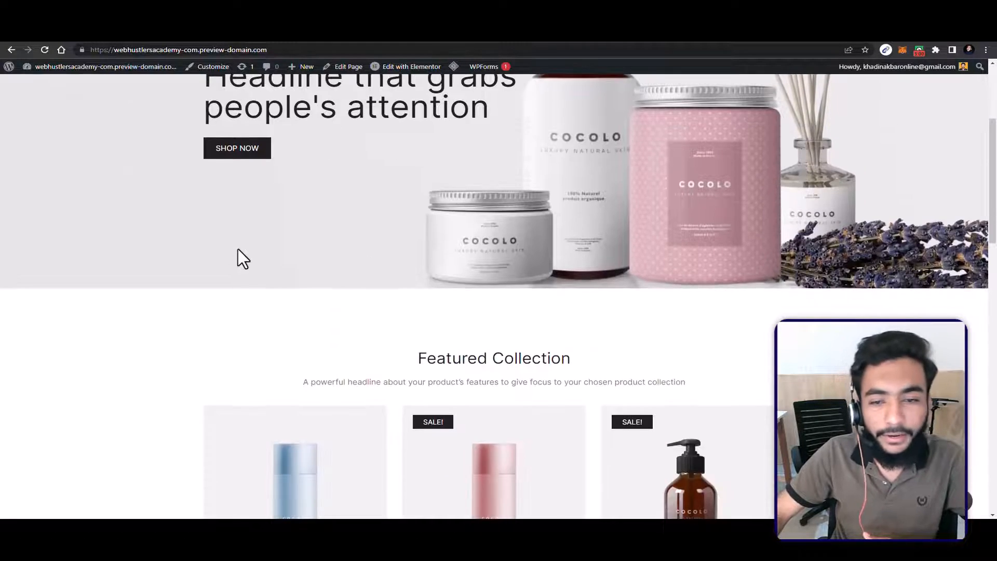
{"action": "scroll", "coordinate": [238, 248], "scroll_direction": "up", "scroll_amount": 3}
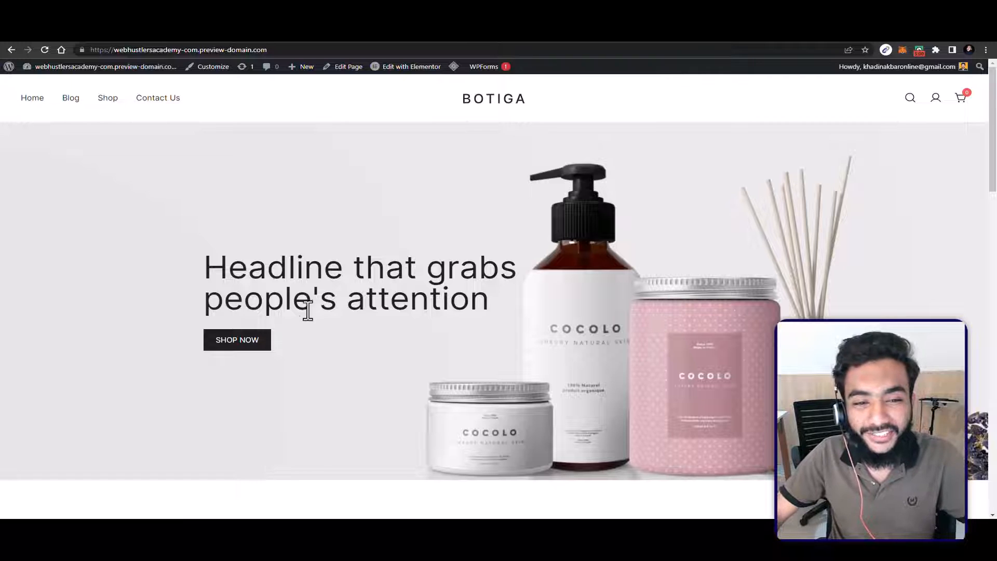
{"action": "scroll", "coordinate": [366, 161], "scroll_direction": "down", "scroll_amount": 4}
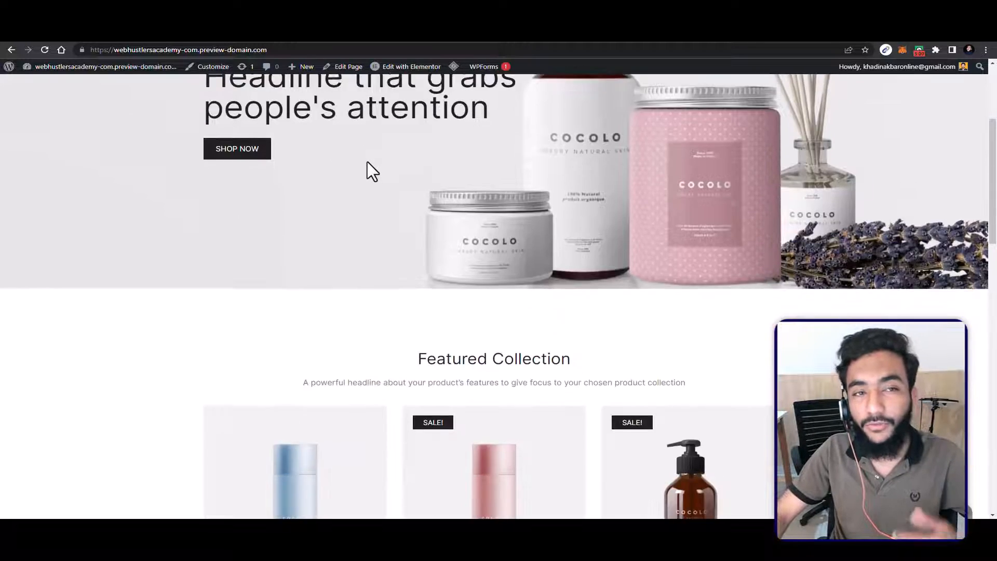
{"action": "scroll", "coordinate": [367, 161], "scroll_direction": "up", "scroll_amount": 4}
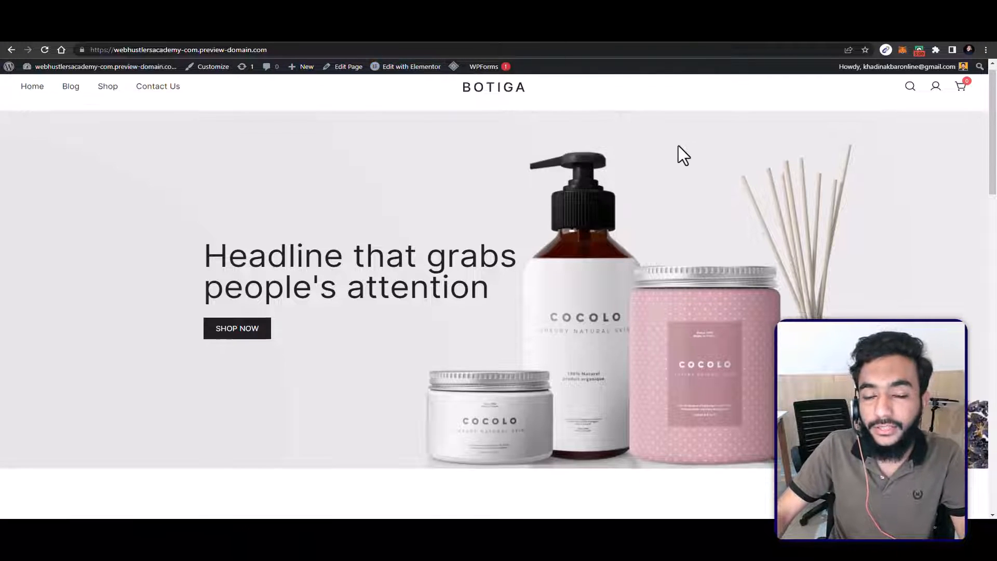
{"action": "scroll", "coordinate": [678, 146], "scroll_direction": "down", "scroll_amount": 3}
{"action": "scroll", "coordinate": [678, 148], "scroll_direction": "up", "scroll_amount": 3}
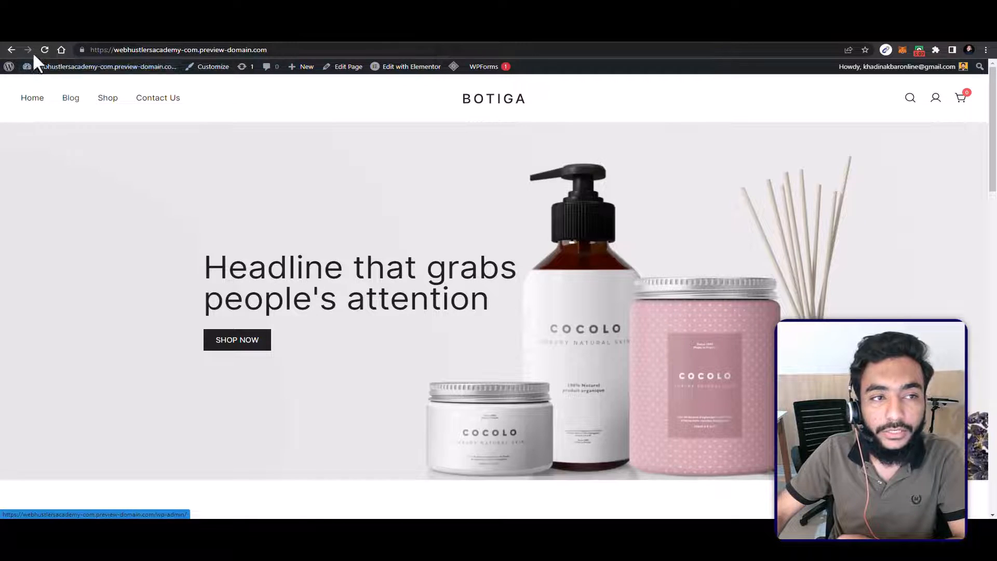
Step: Go to the WordPress dashboard's themes and open the customizer for the active Botiga theme
{"action": "left_click", "coordinate": [41, 71]}
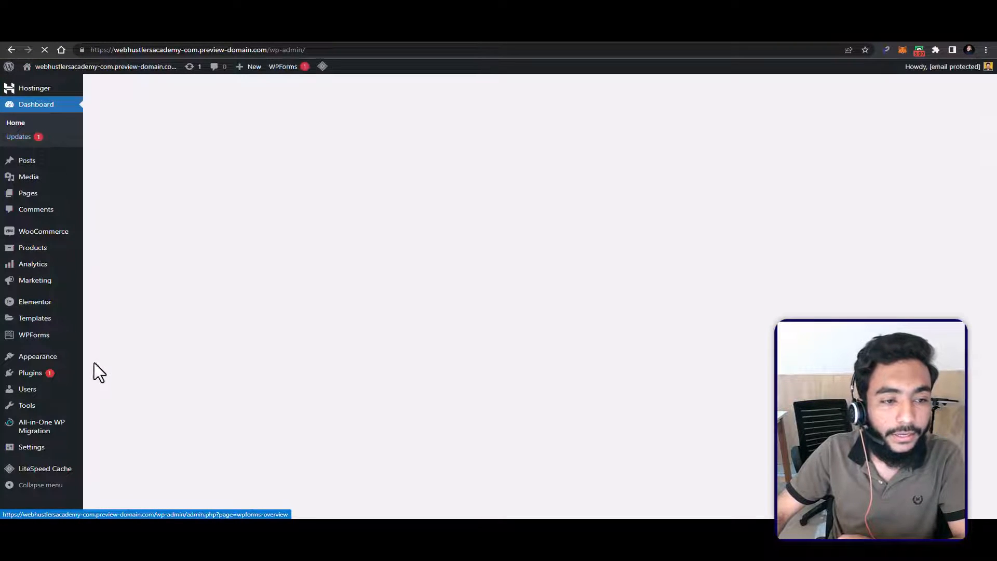
{"action": "mouse_move", "coordinate": [44, 358]}
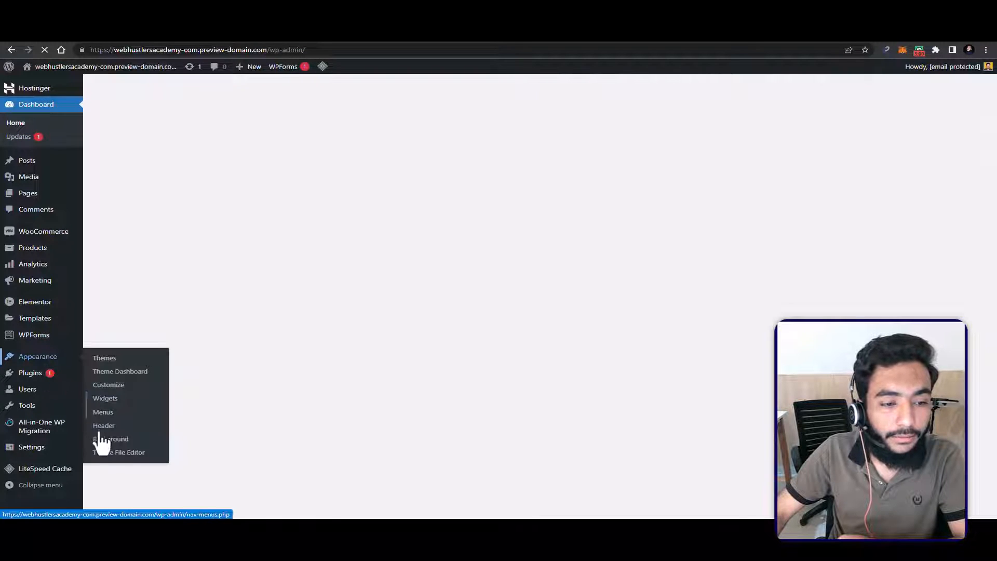
{"action": "left_click", "coordinate": [44, 357]}
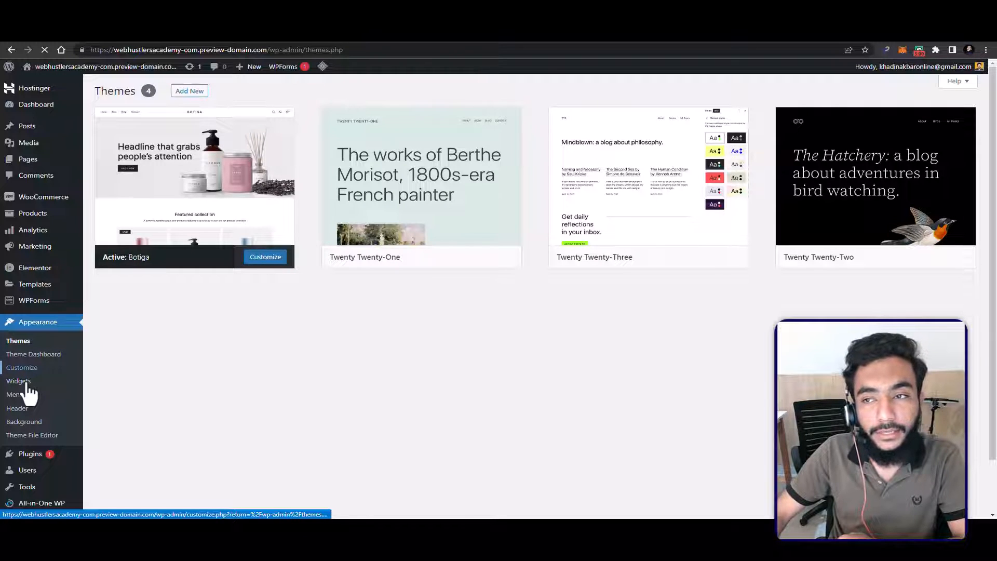
{"action": "left_click", "coordinate": [27, 387]}
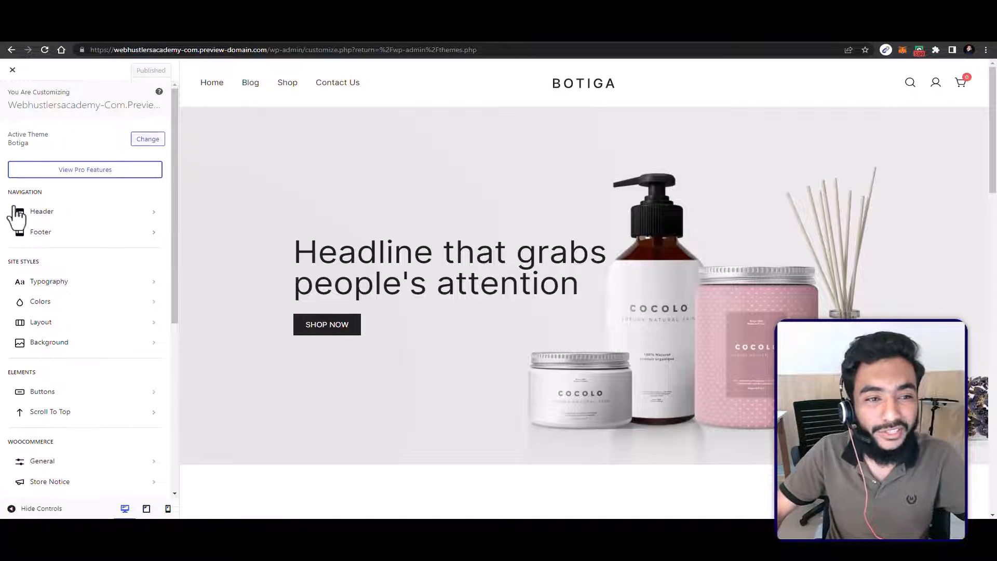
{"action": "scroll", "coordinate": [71, 267], "scroll_direction": "down", "scroll_amount": 3}
{"action": "scroll", "coordinate": [67, 258], "scroll_direction": "up", "scroll_amount": 2}
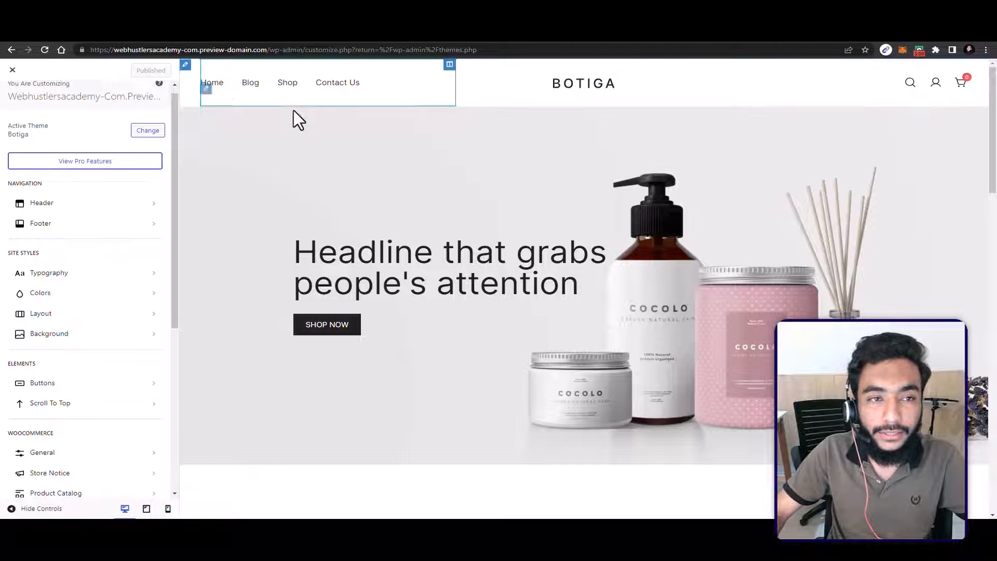
Step: Open the header logo's settings and upload LOGO 300PX.png from the WEBIFIED HUB folder as the replacement logo
{"action": "left_click", "coordinate": [576, 82]}
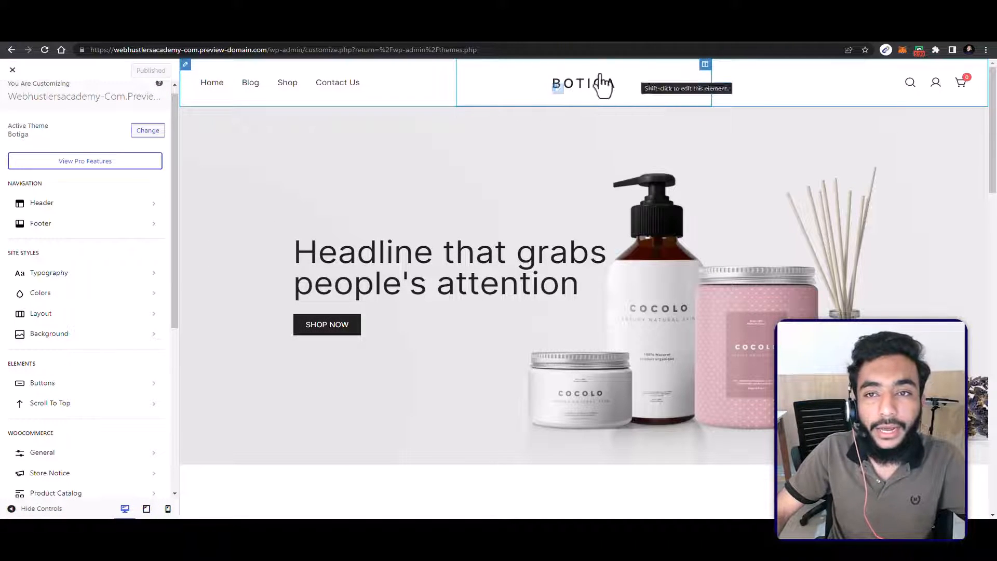
{"action": "left_click", "coordinate": [555, 76]}
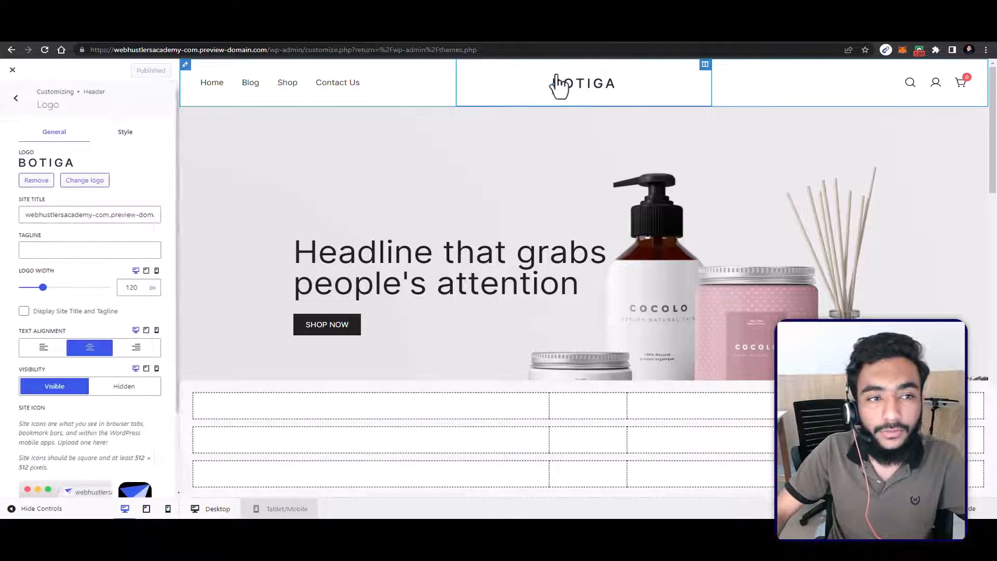
{"action": "left_click", "coordinate": [76, 182]}
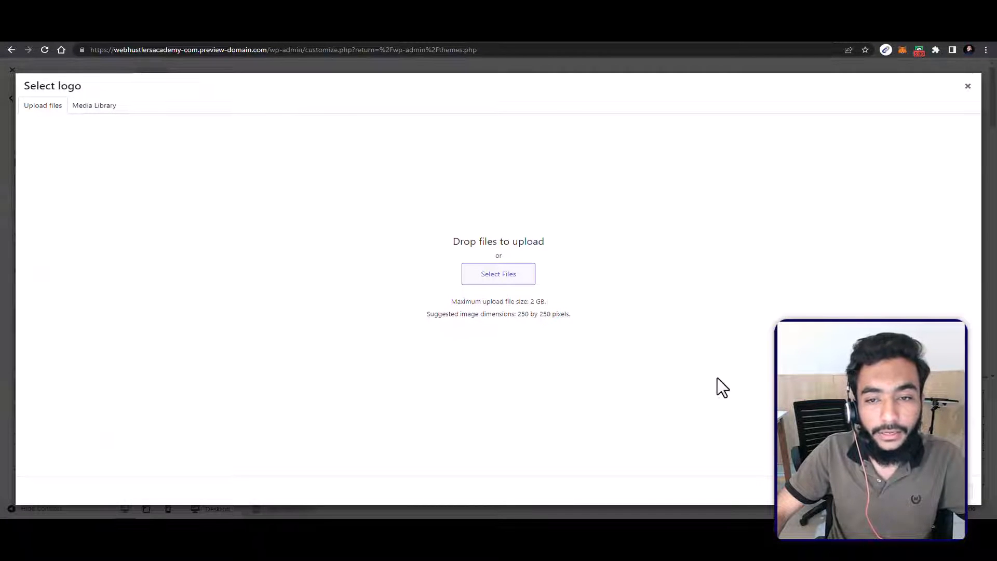
{"action": "left_click", "coordinate": [489, 275]}
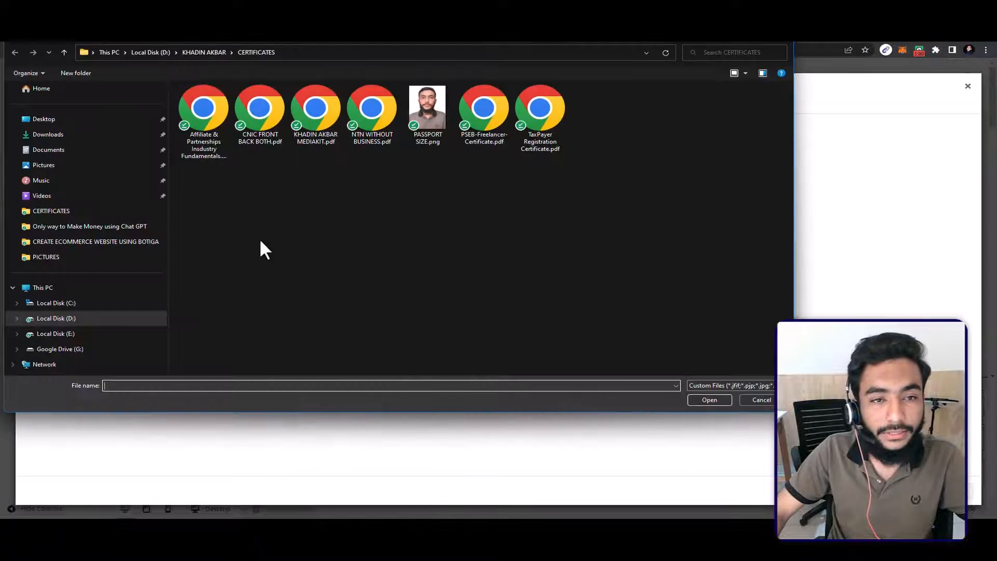
{"action": "left_click", "coordinate": [83, 319]}
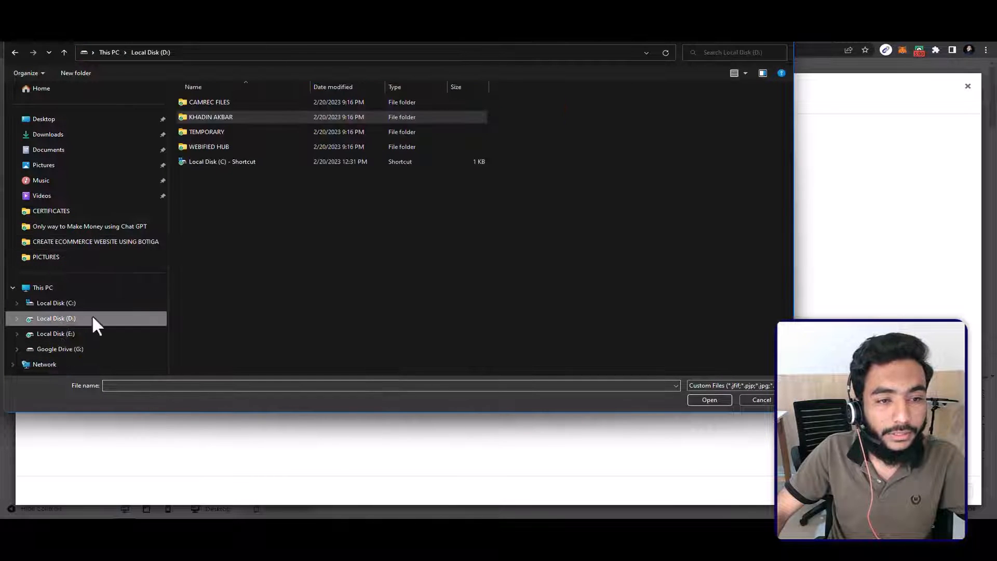
{"action": "double_click", "coordinate": [218, 132]}
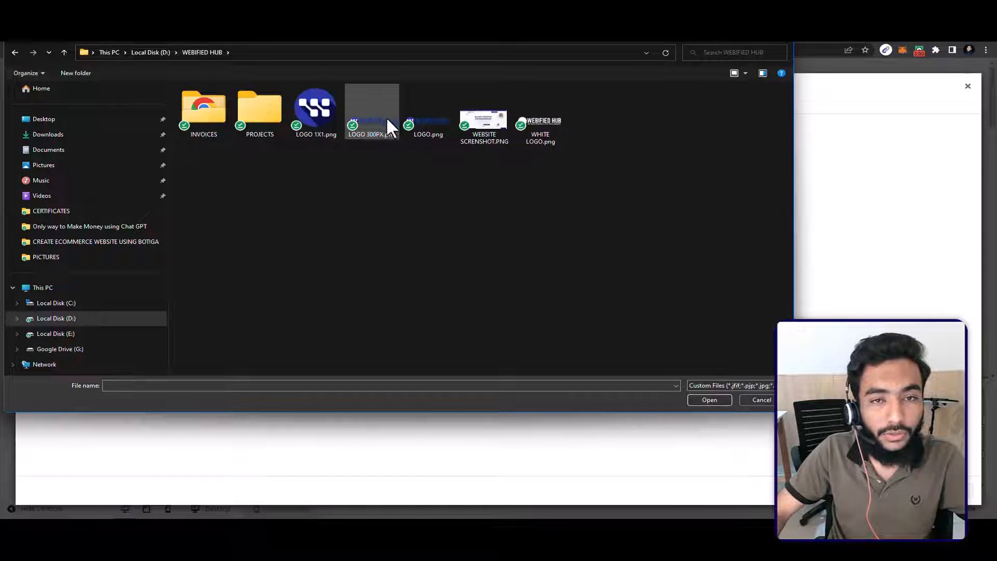
{"action": "double_click", "coordinate": [366, 112]}
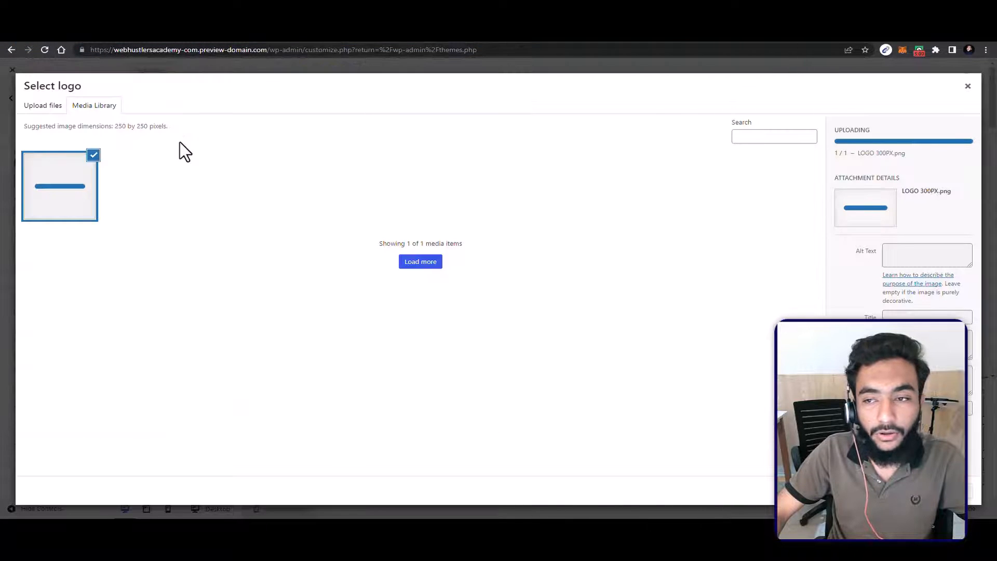
Step: Crop the uploaded logo so the whole image is kept, apply it, and return to the main customizer options
{"action": "left_click", "coordinate": [956, 491]}
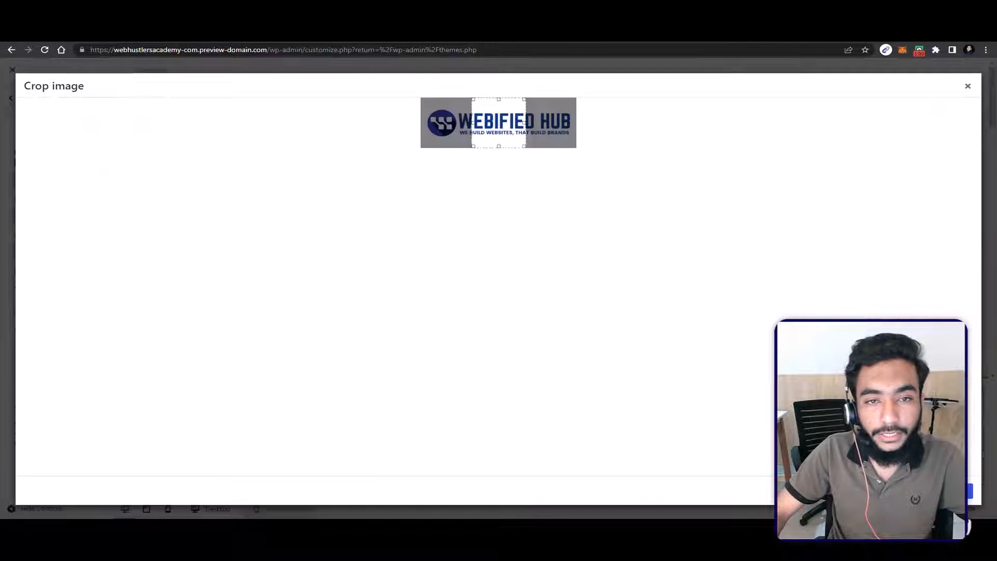
{"action": "left_click_drag", "start_coordinate": [473, 114], "coordinate": [423, 116]}
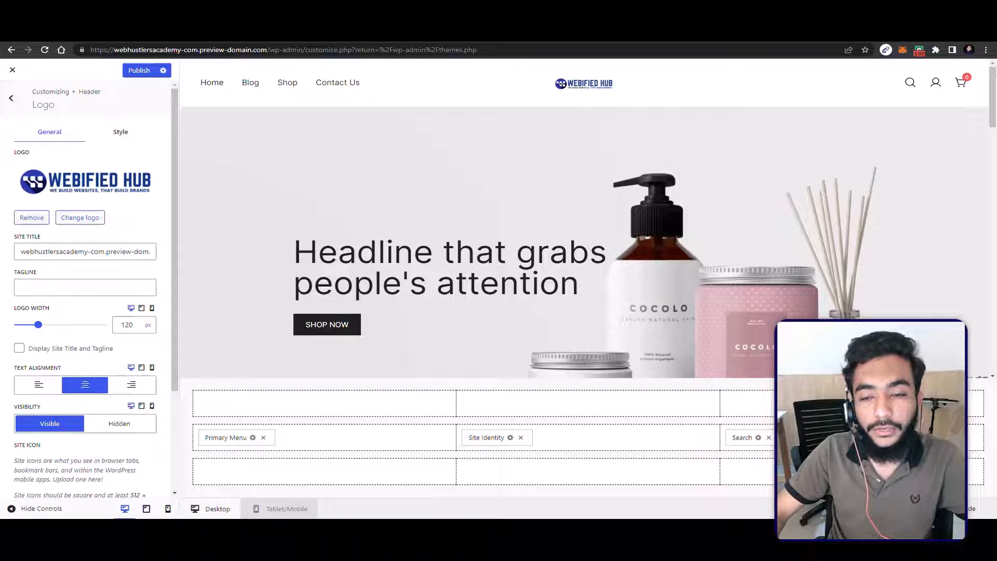
{"action": "scroll", "coordinate": [421, 299], "scroll_direction": "down", "scroll_amount": 5}
{"action": "scroll", "coordinate": [426, 279], "scroll_direction": "up", "scroll_amount": 5}
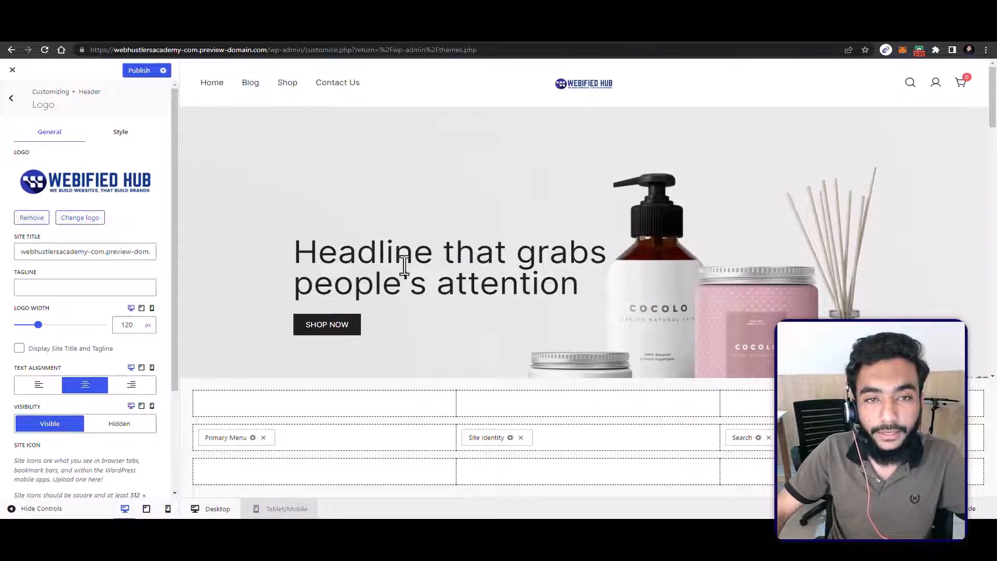
{"action": "left_click", "coordinate": [15, 94]}
{"action": "left_click", "coordinate": [16, 94]}
{"action": "left_click", "coordinate": [16, 96]}
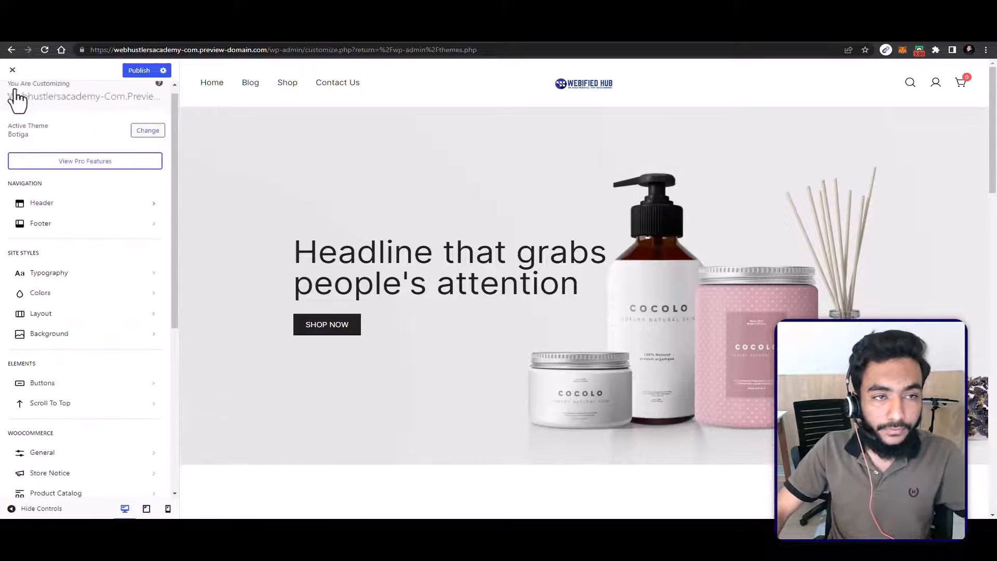
Step: Look over the home page preview and the header image settings, and open the Header Builder
{"action": "scroll", "coordinate": [413, 190], "scroll_direction": "down", "scroll_amount": 15}
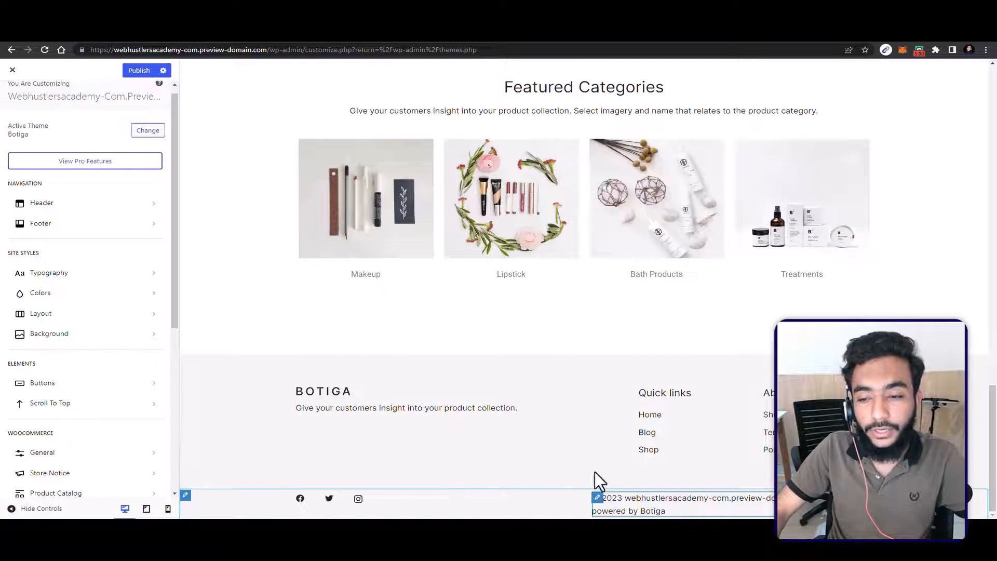
{"action": "scroll", "coordinate": [566, 378], "scroll_direction": "up", "scroll_amount": 10}
{"action": "scroll", "coordinate": [568, 376], "scroll_direction": "up", "scroll_amount": 6}
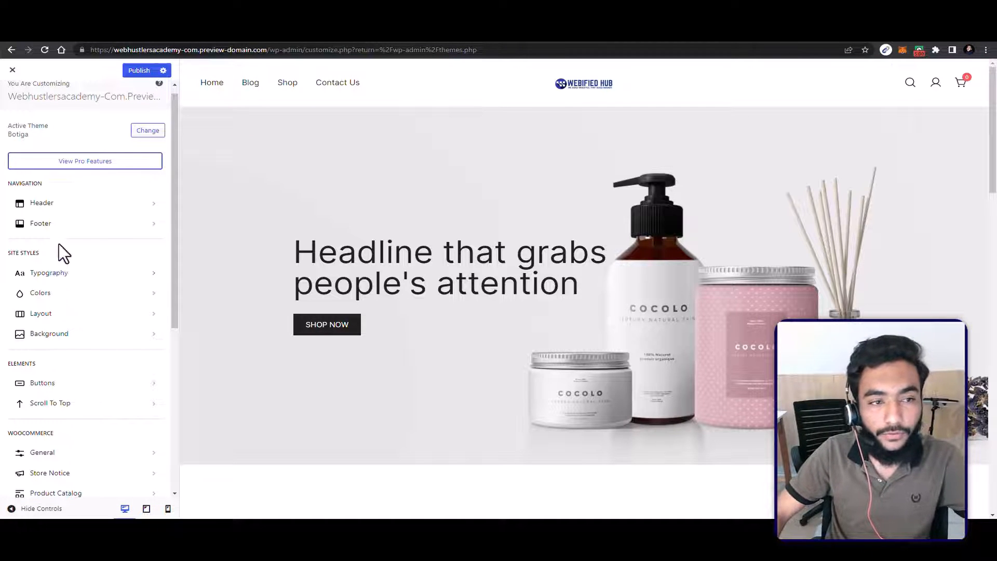
{"action": "left_click", "coordinate": [66, 203]}
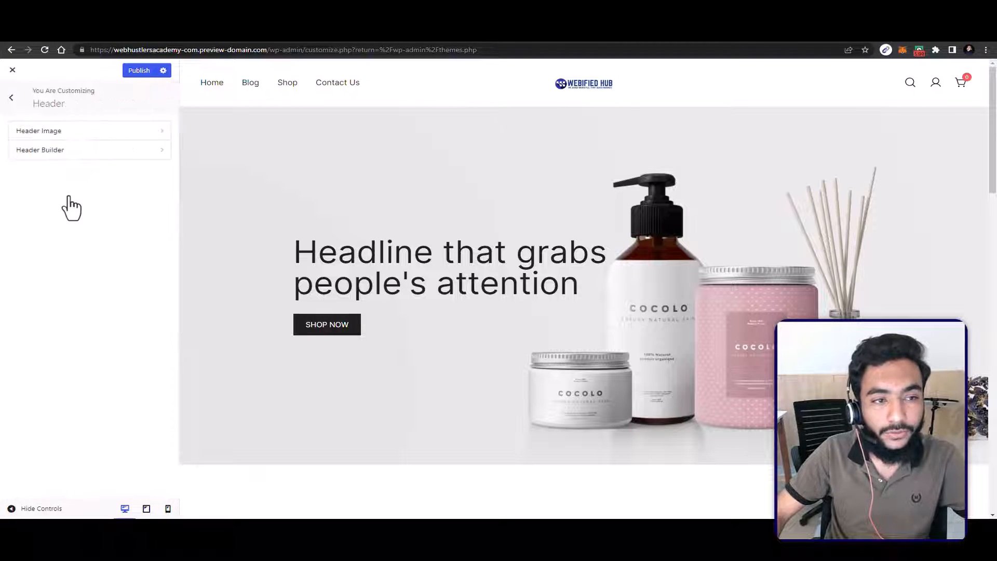
{"action": "left_click", "coordinate": [66, 129]}
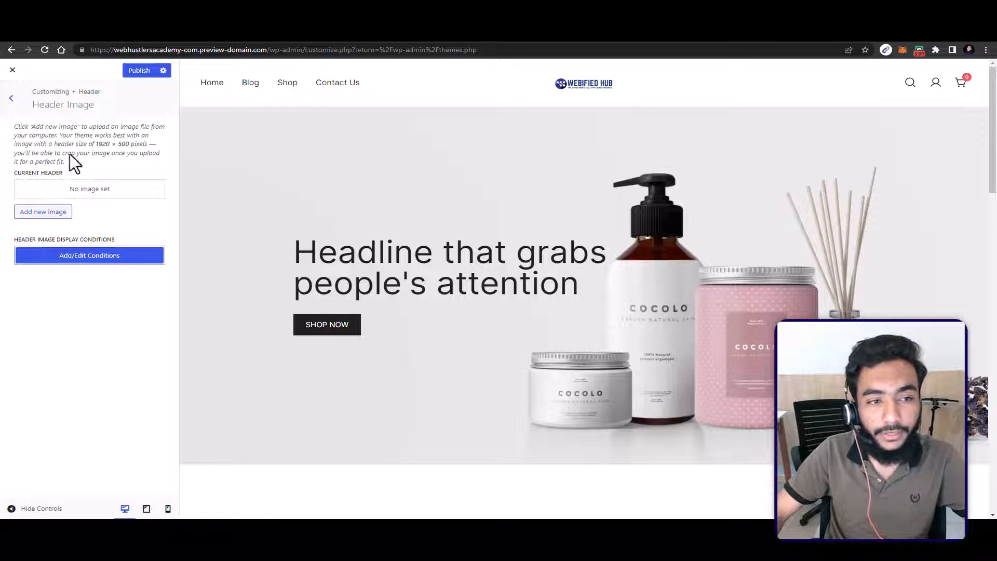
{"action": "left_click", "coordinate": [10, 93]}
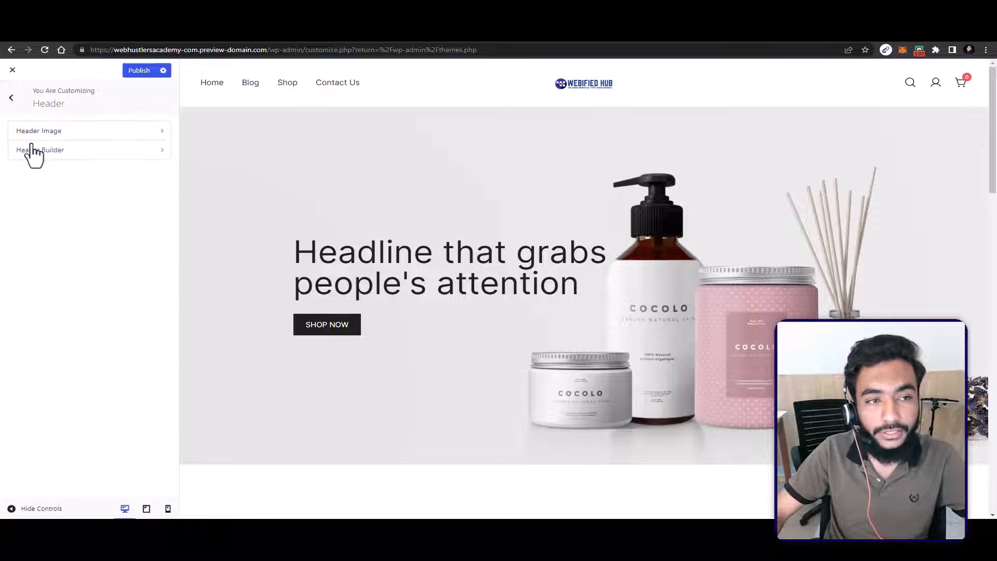
{"action": "left_click", "coordinate": [34, 150]}
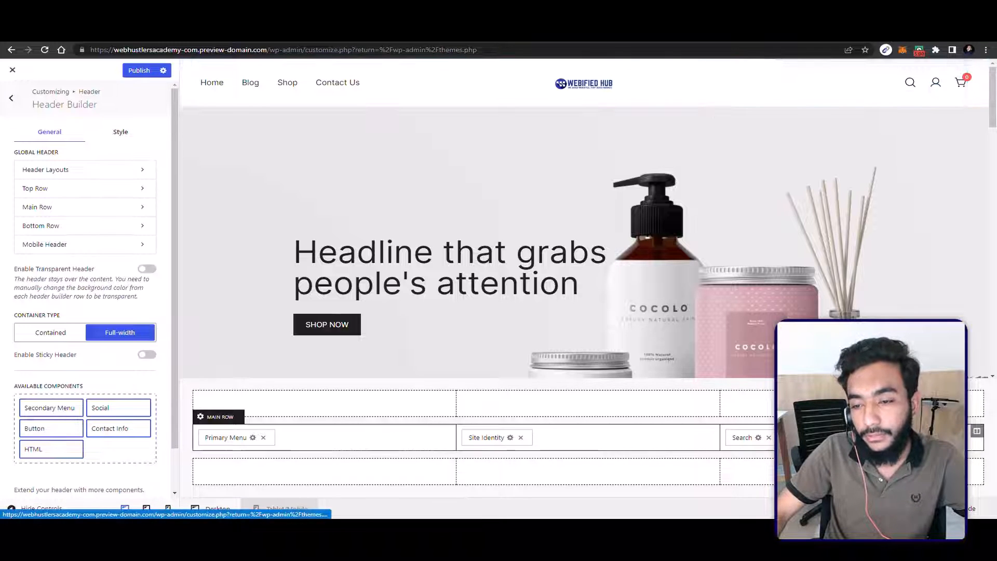
Step: Try the WooCommerce icons in the header's bottom and top rows, and put them back in the main row
{"action": "left_click_drag", "start_coordinate": [818, 437], "coordinate": [763, 479]}
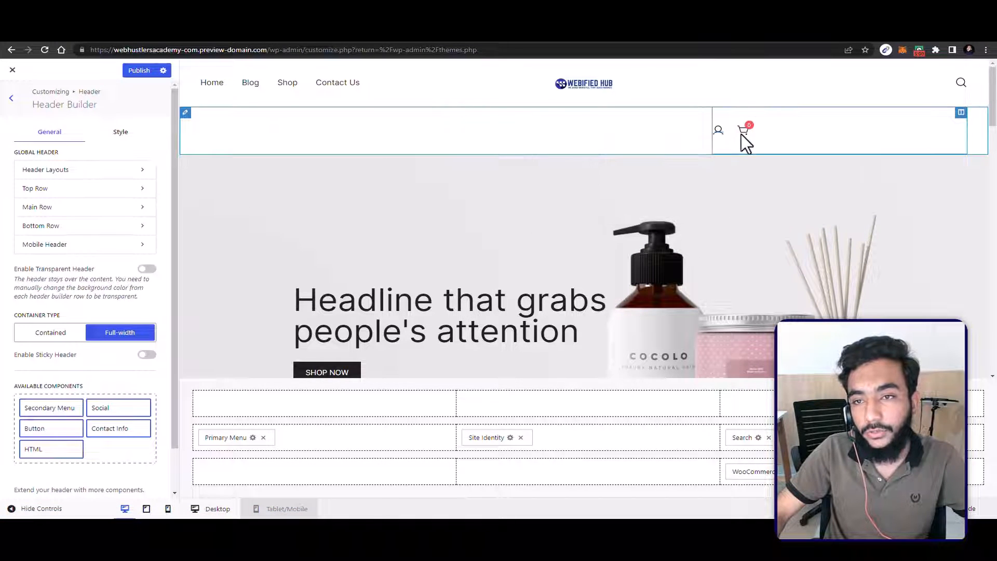
{"action": "left_click_drag", "start_coordinate": [767, 478], "coordinate": [763, 406]}
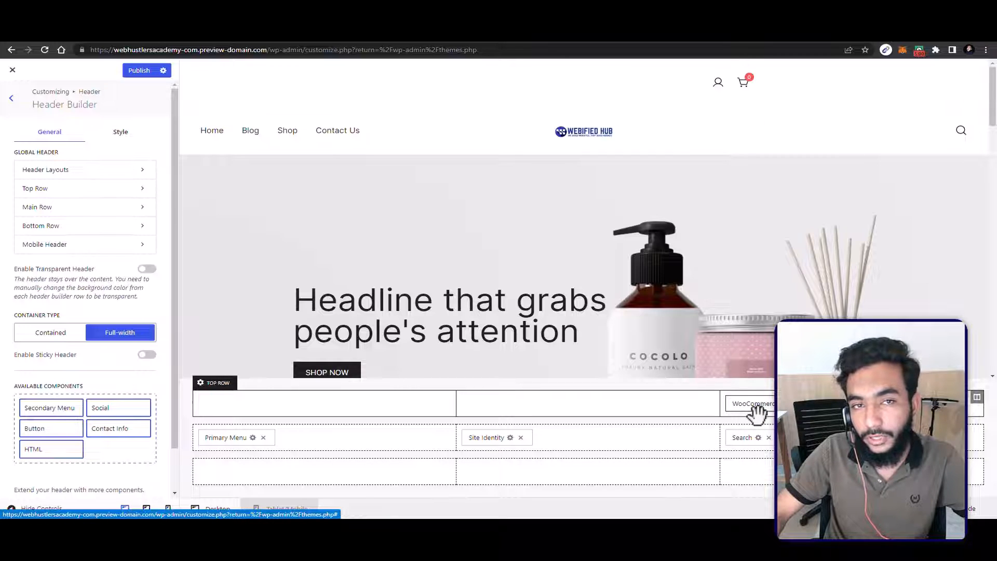
{"action": "left_click_drag", "start_coordinate": [756, 414], "coordinate": [92, 434]}
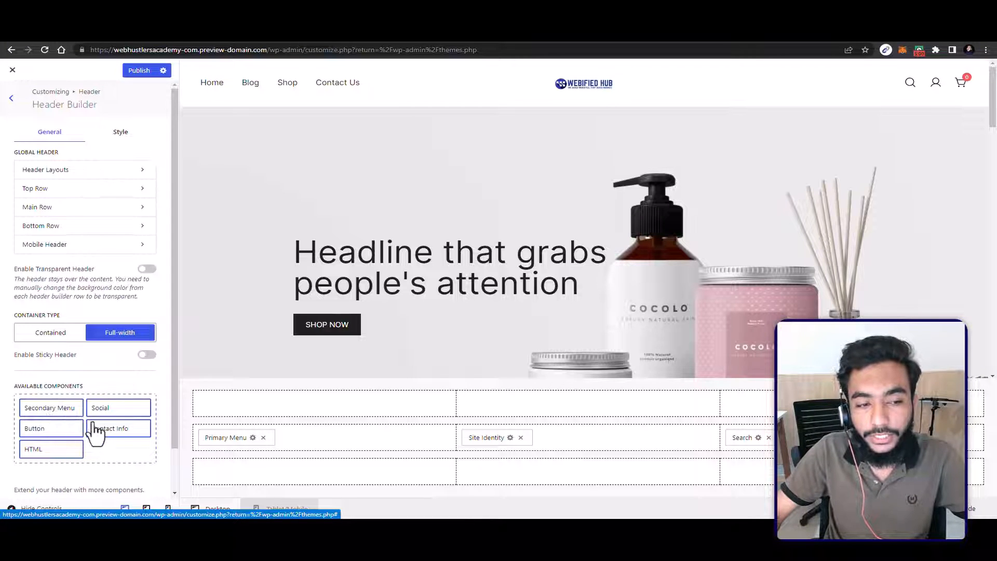
Step: Add the Social component to the last column of the header's top row and open its settings
{"action": "scroll", "coordinate": [84, 430], "scroll_direction": "down", "scroll_amount": 1}
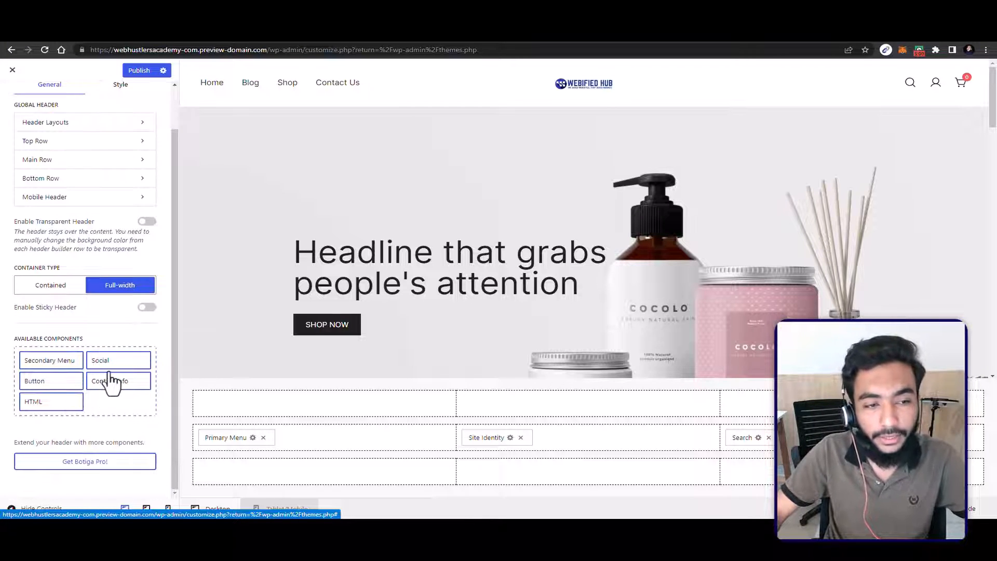
{"action": "left_click_drag", "start_coordinate": [97, 373], "coordinate": [747, 394]}
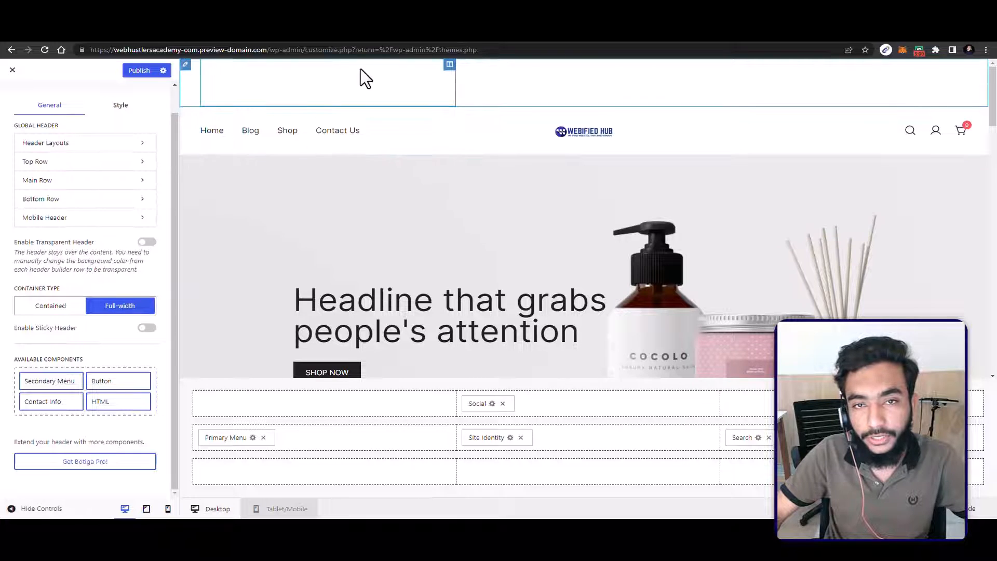
{"action": "left_click_drag", "start_coordinate": [478, 404], "coordinate": [784, 404]}
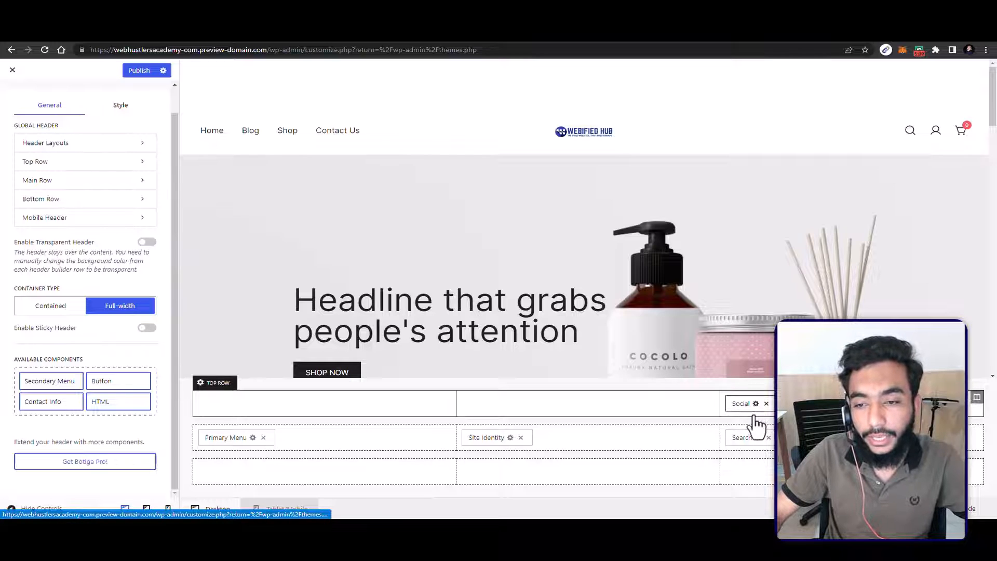
{"action": "left_click", "coordinate": [756, 405]}
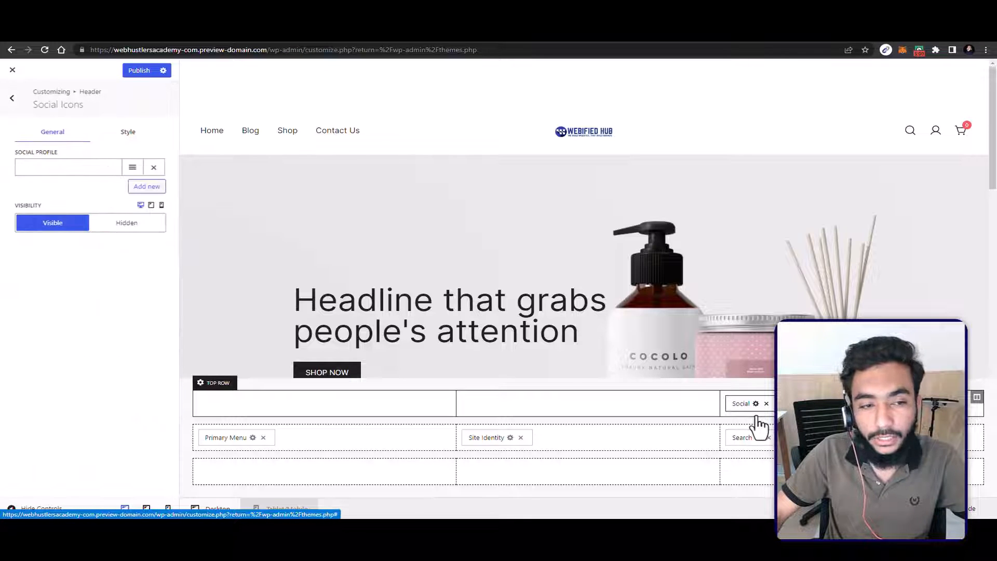
Step: Add a second social profile entry and enter the Facebook and YouTube profile links for the Social component
{"action": "left_click", "coordinate": [83, 165]}
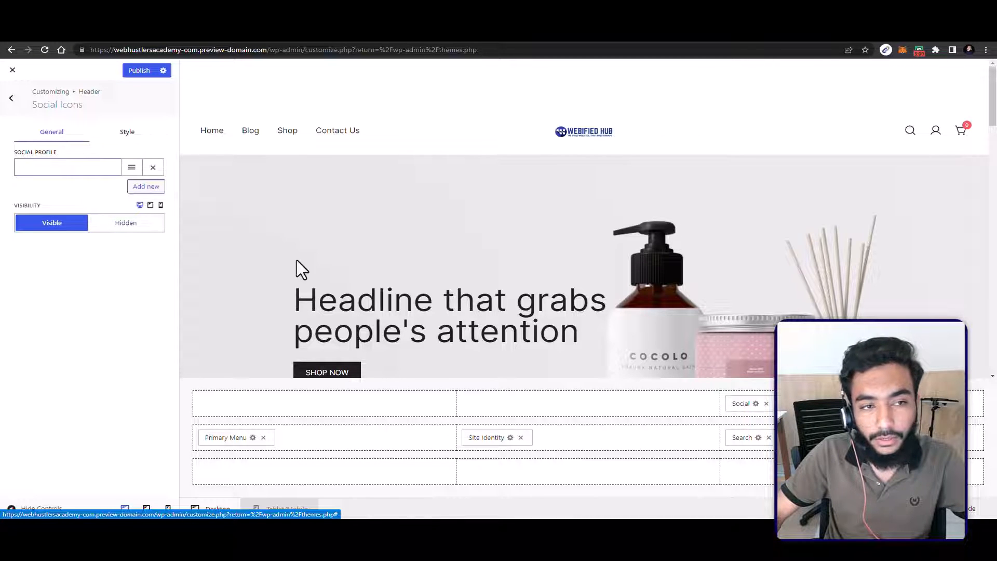
{"action": "left_click", "coordinate": [142, 187]}
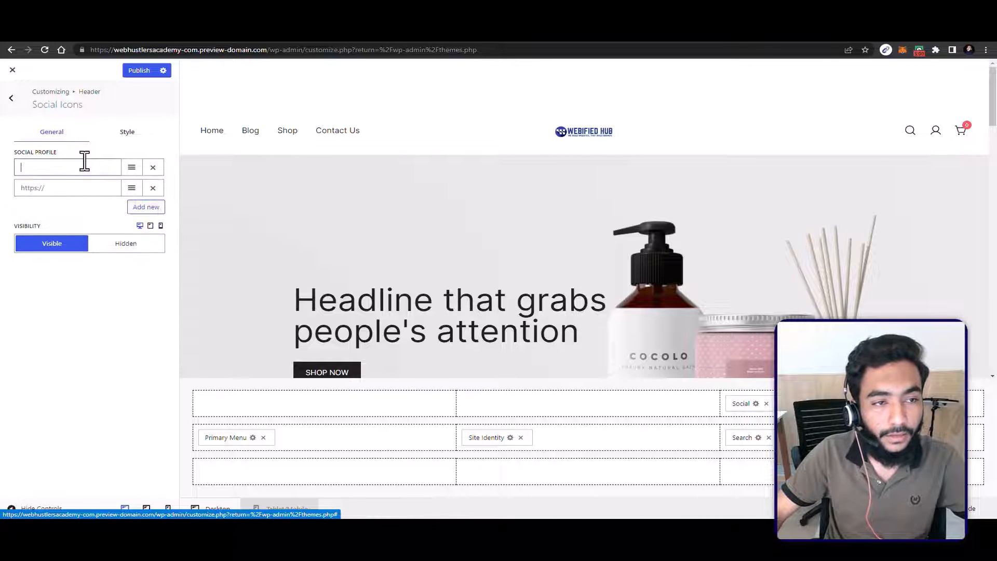
{"action": "key", "text": "BackSpace"}
{"action": "key", "text": "BackSpace"}
{"action": "type", "text": "https://facebook.com/khad"}
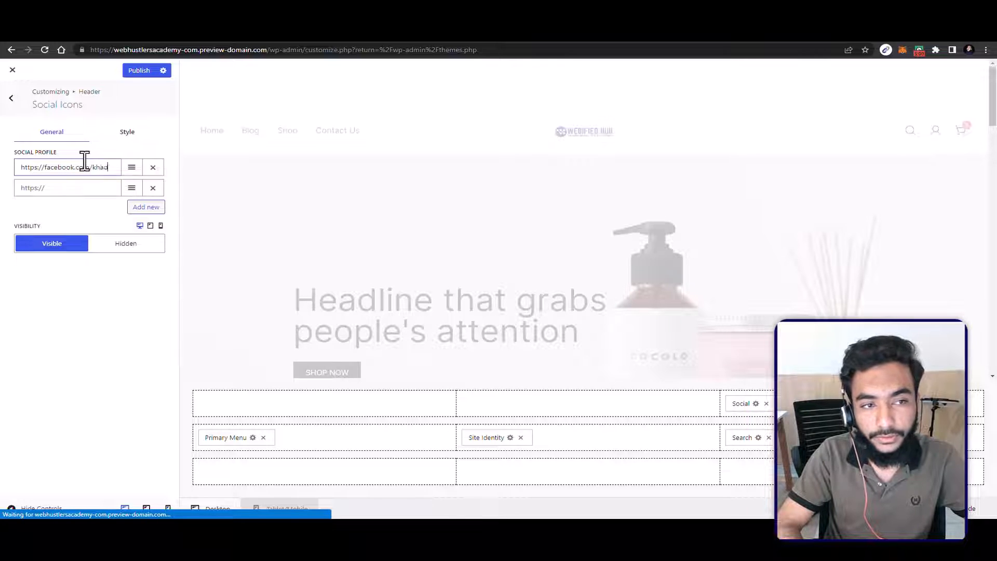
{"action": "type", "text": "inakbaronlin"}
{"action": "key", "text": "Tab"}
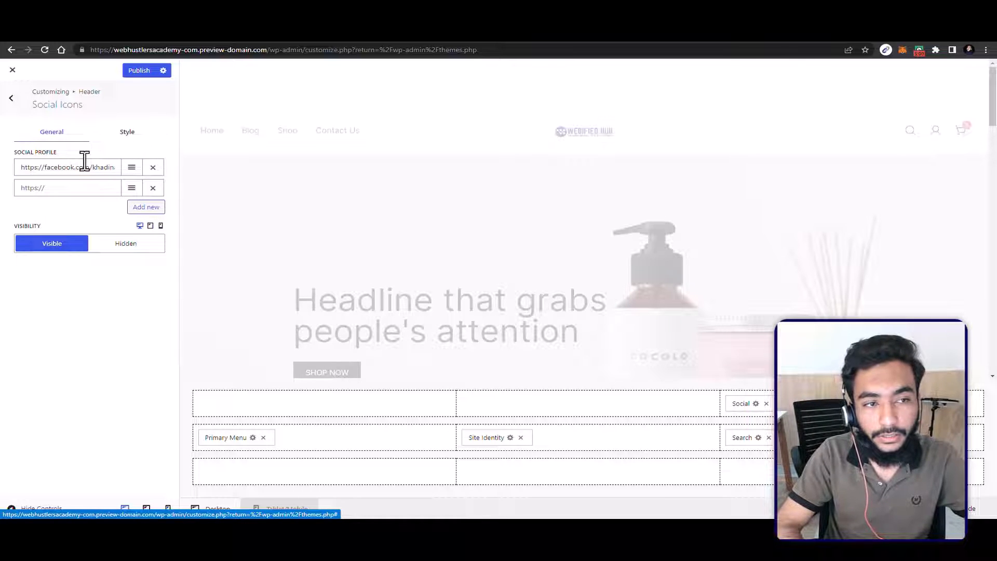
{"action": "key", "text": "Tab"}
{"action": "type", "text": "h"}
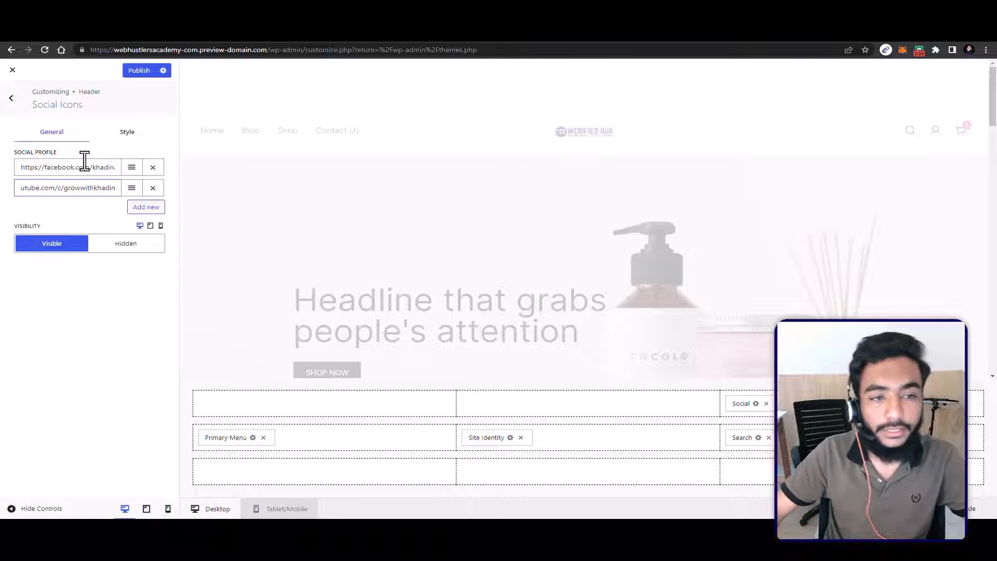
Step: Return to the Header Builder and remove the Social component from the header's top row
{"action": "left_click", "coordinate": [668, 457]}
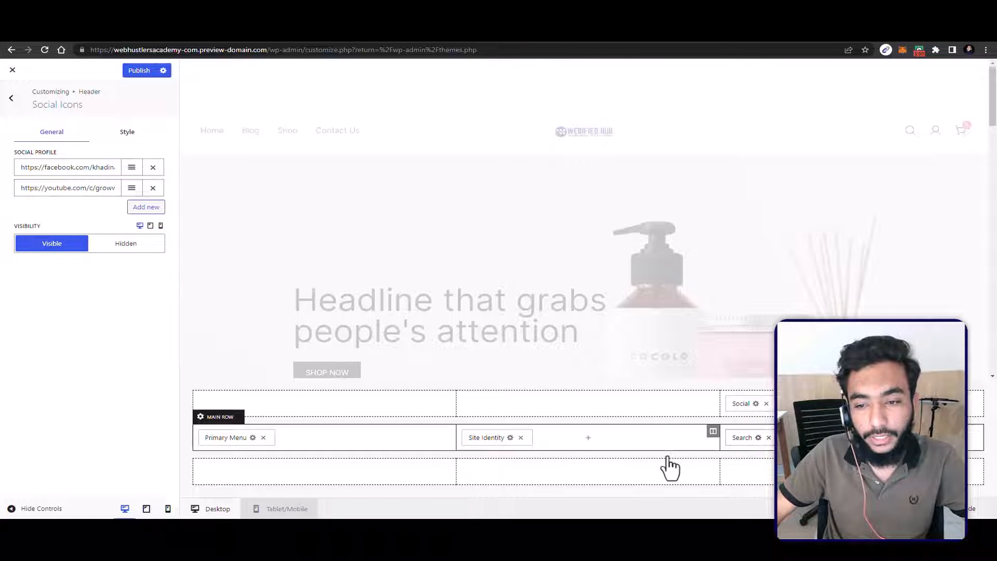
{"action": "left_click", "coordinate": [667, 455]}
{"action": "left_click", "coordinate": [717, 414]}
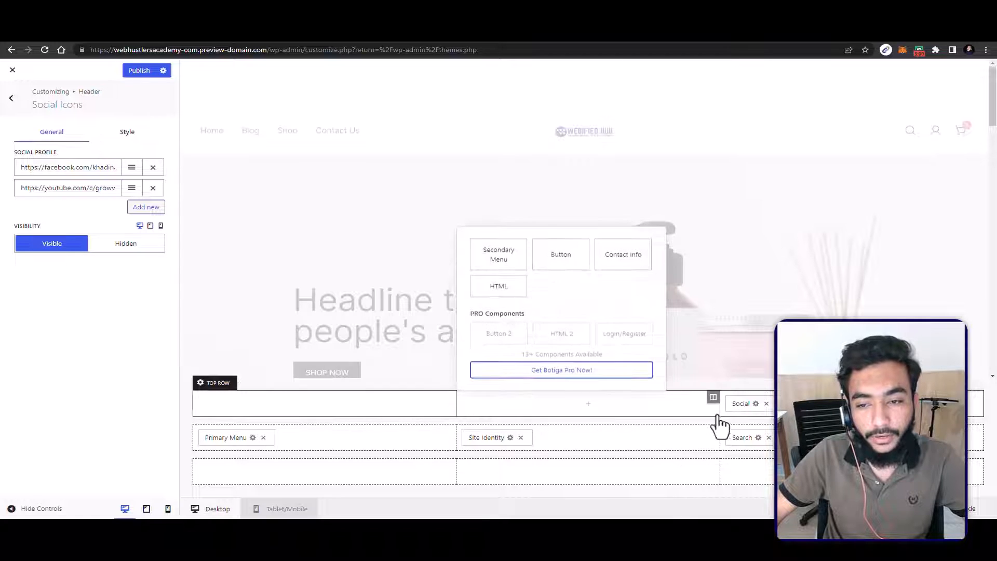
{"action": "left_click", "coordinate": [16, 98]}
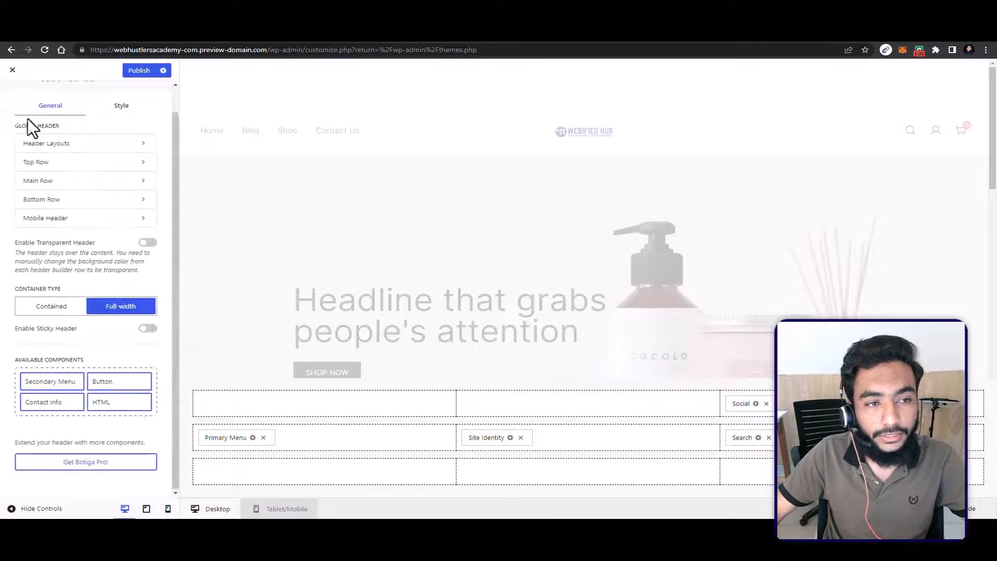
{"action": "scroll", "coordinate": [92, 319], "scroll_direction": "down", "scroll_amount": 1}
{"action": "scroll", "coordinate": [90, 321], "scroll_direction": "up", "scroll_amount": 1}
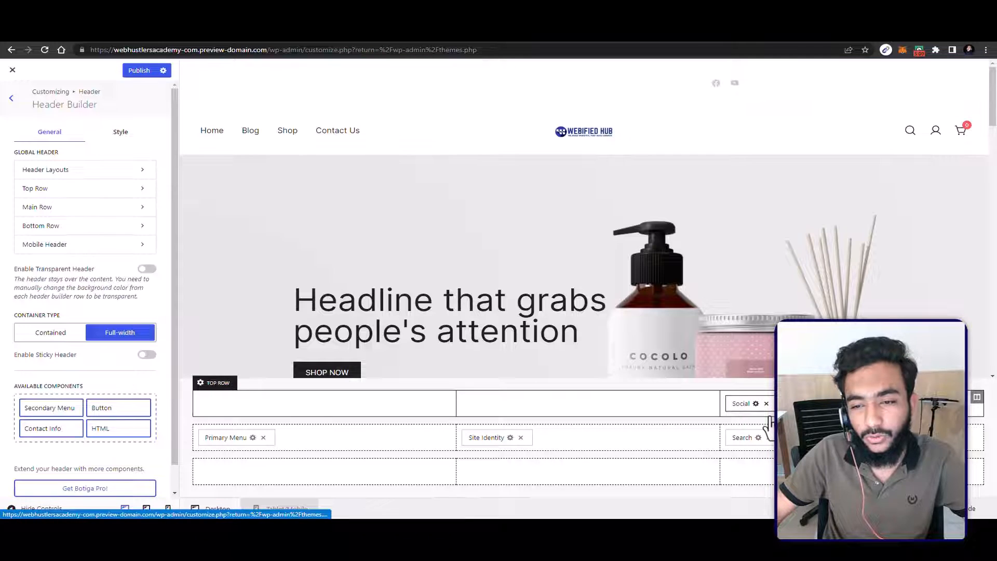
{"action": "left_click", "coordinate": [766, 403]}
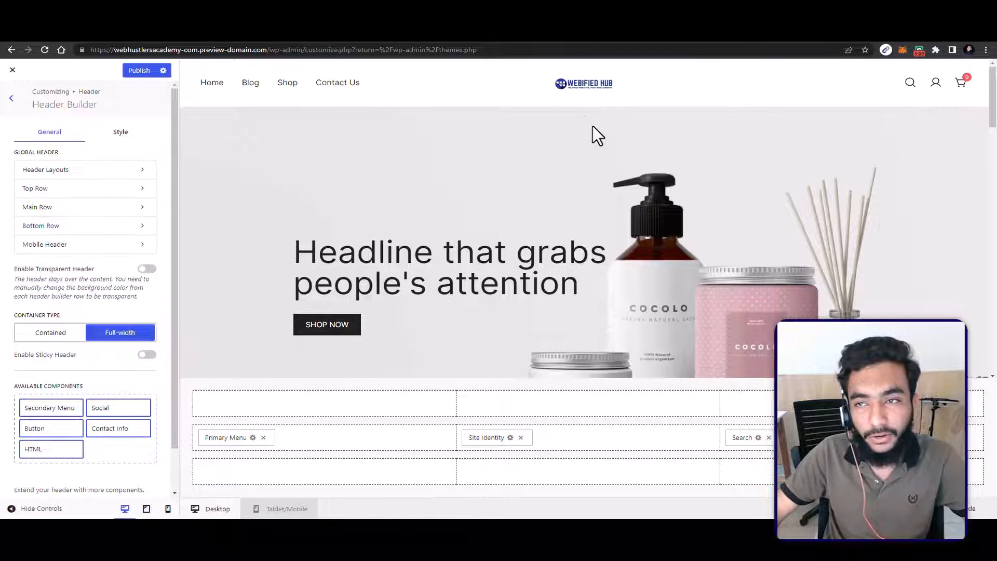
Step: Leave the header settings, open the Footer Builder, and look over the footer in the page preview
{"action": "left_click", "coordinate": [14, 83]}
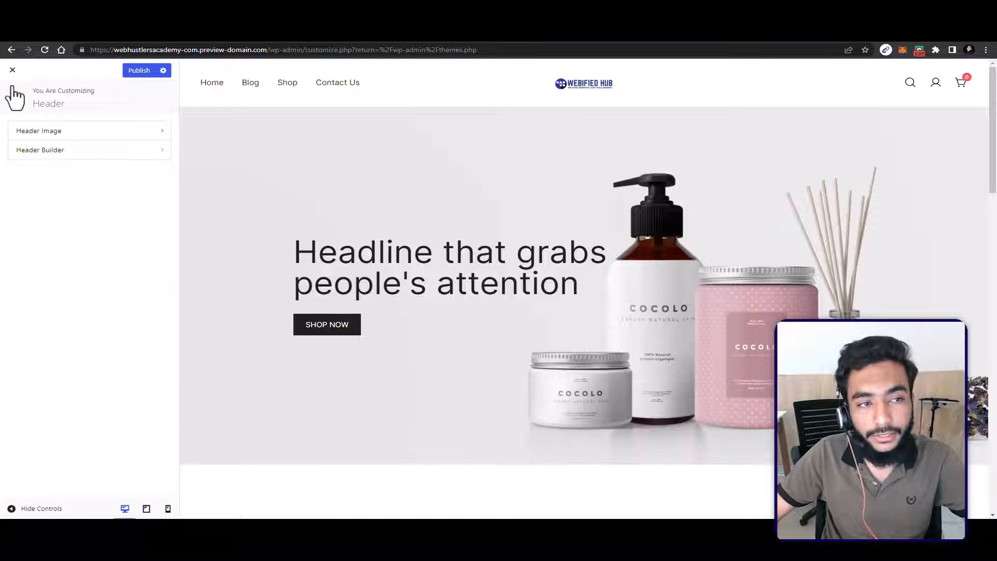
{"action": "left_click", "coordinate": [12, 93]}
{"action": "left_click", "coordinate": [70, 226]}
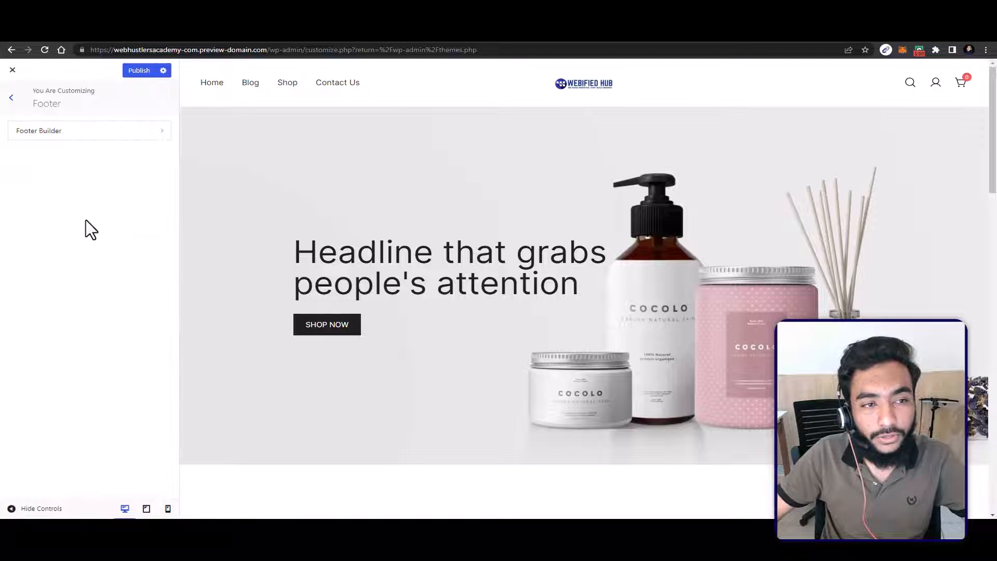
{"action": "left_click", "coordinate": [65, 130]}
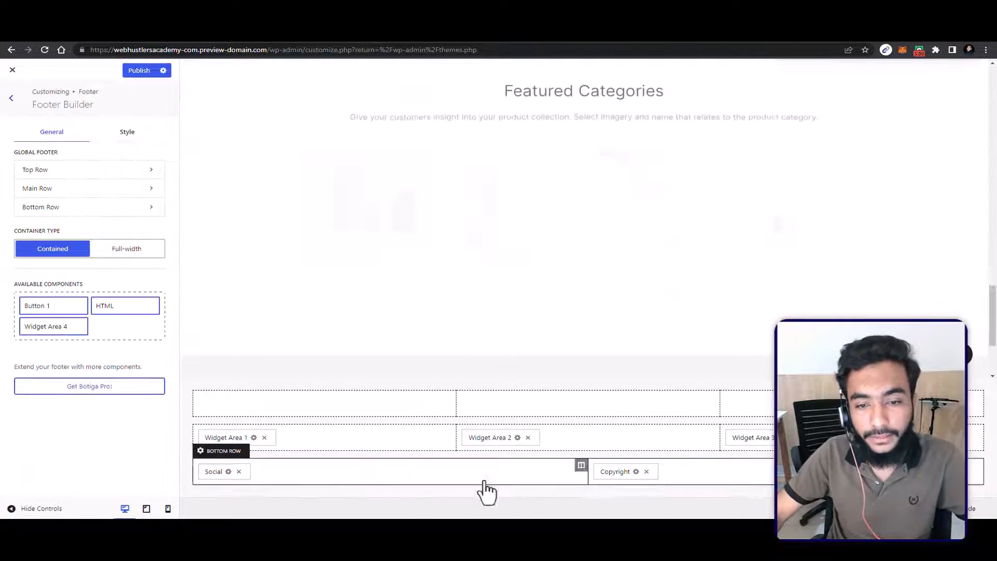
{"action": "scroll", "coordinate": [511, 204], "scroll_direction": "down", "scroll_amount": 3}
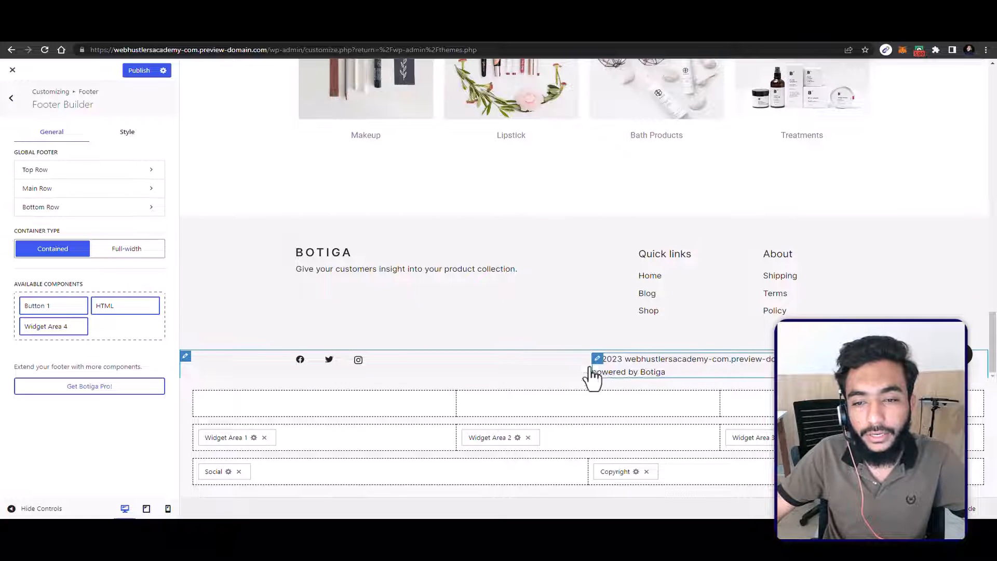
Step: Examine the Navigation Menu widget of the footer's About column in the Footer 3 widget area, and return to the widget areas list
{"action": "left_click", "coordinate": [769, 254]}
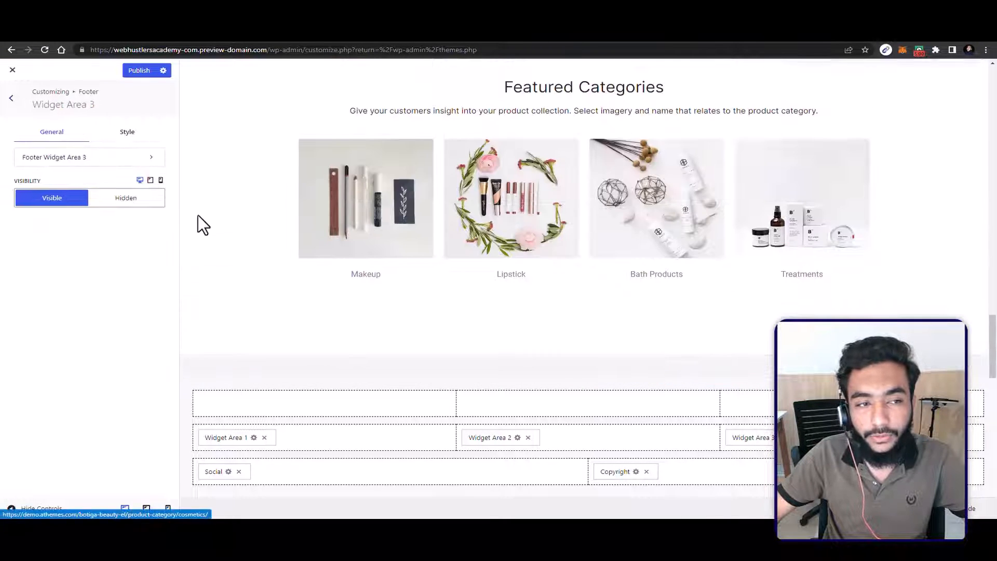
{"action": "left_click", "coordinate": [90, 160]}
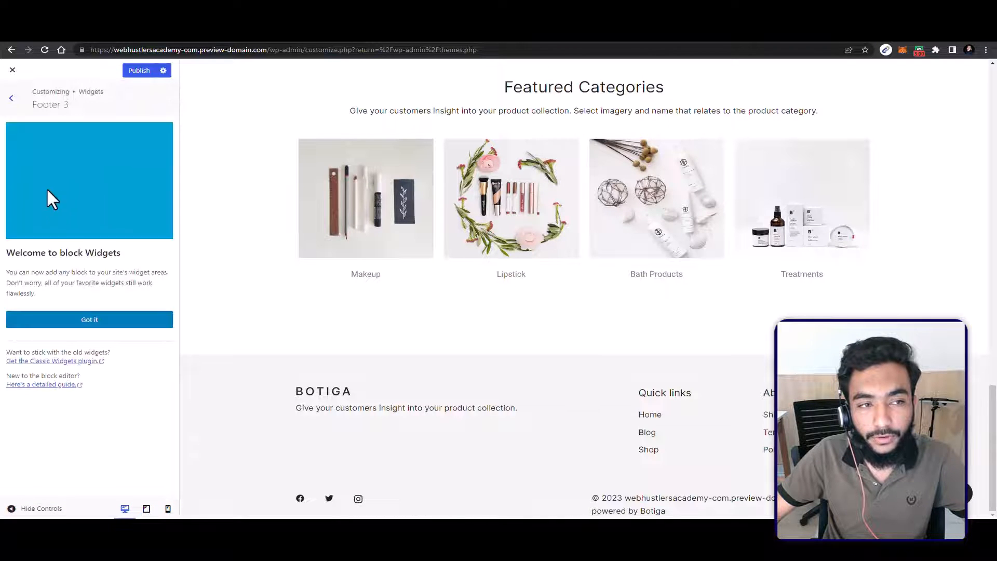
{"action": "left_click", "coordinate": [63, 321]}
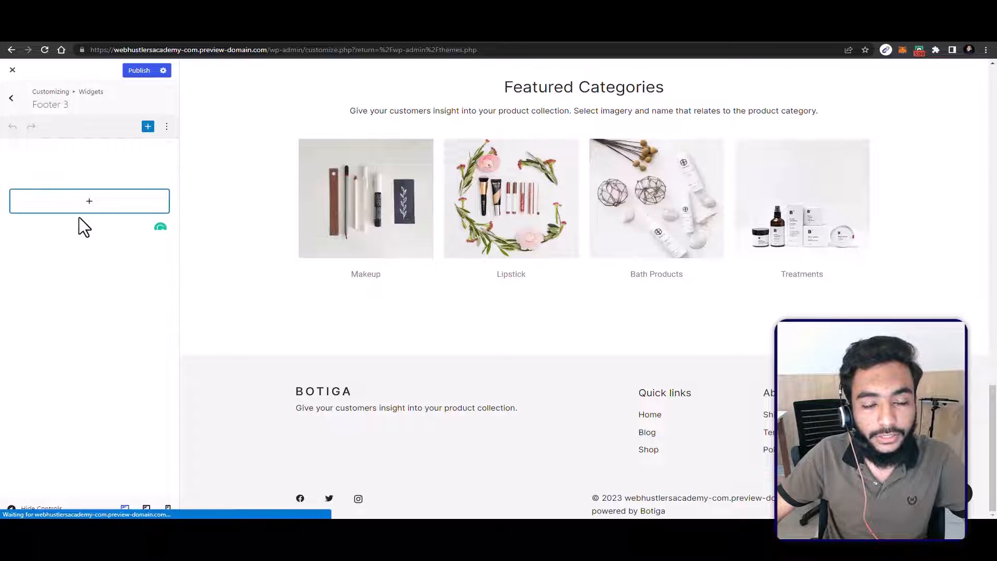
{"action": "left_click", "coordinate": [78, 166]}
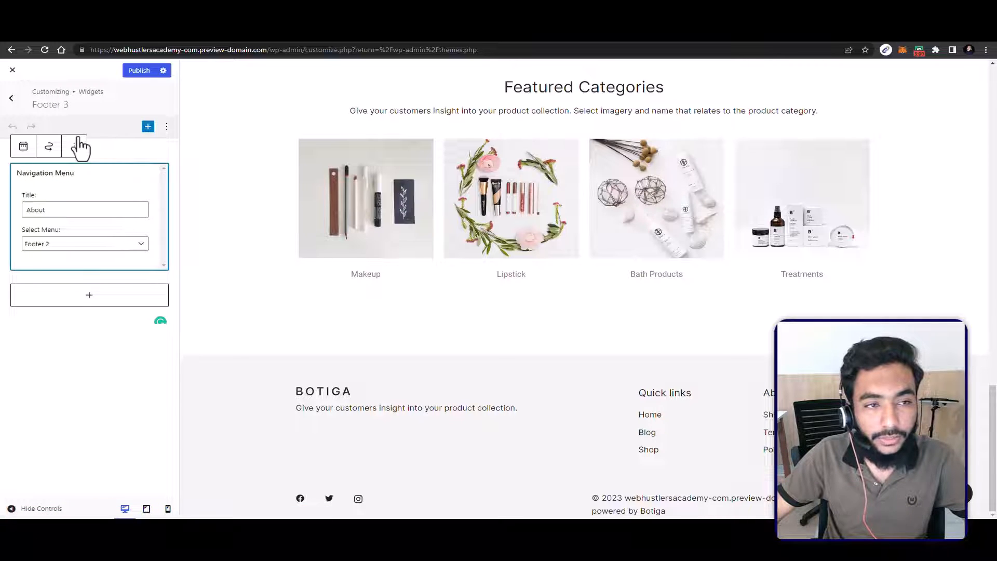
{"action": "left_click", "coordinate": [72, 343]}
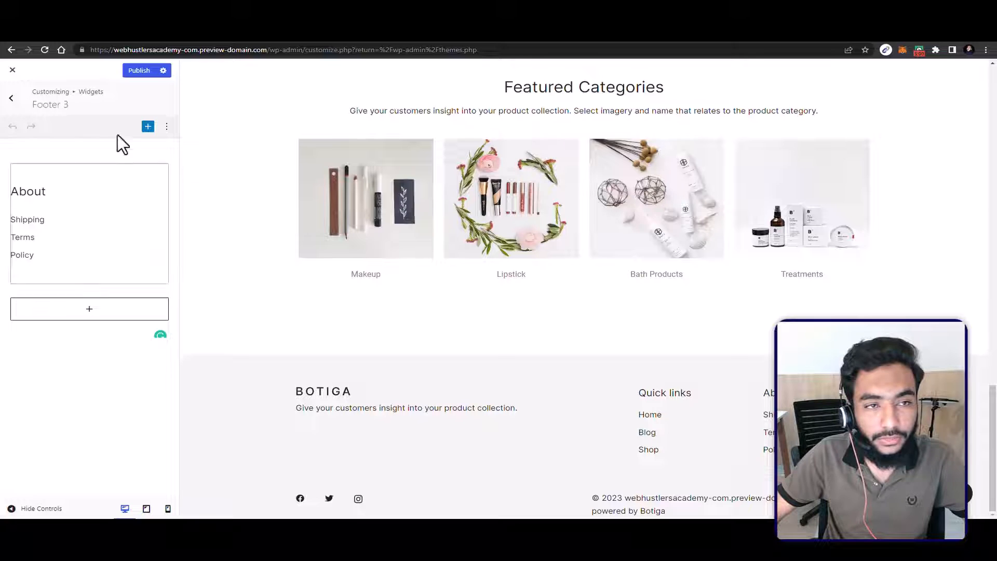
{"action": "left_click", "coordinate": [9, 93]}
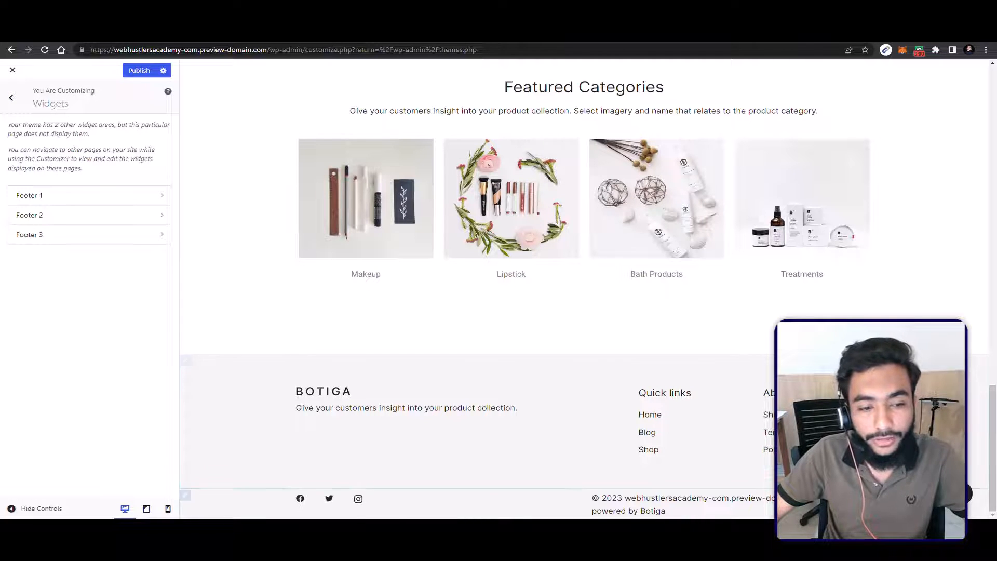
Step: Preview the page at tablet and mobile sizes, and switch back to the desktop preview
{"action": "left_click", "coordinate": [147, 509]}
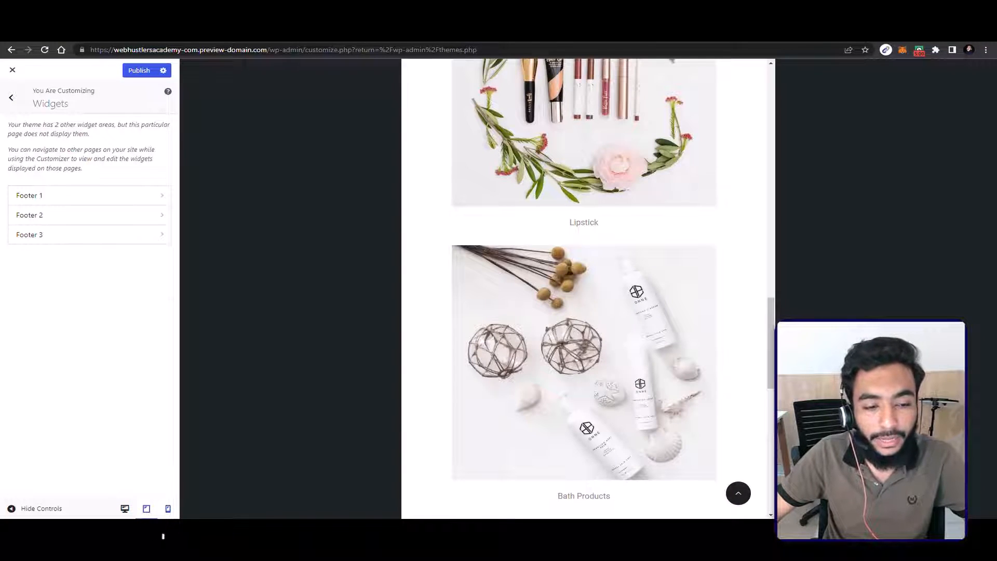
{"action": "left_click", "coordinate": [168, 509]}
{"action": "scroll", "coordinate": [558, 332], "scroll_direction": "up", "scroll_amount": 10}
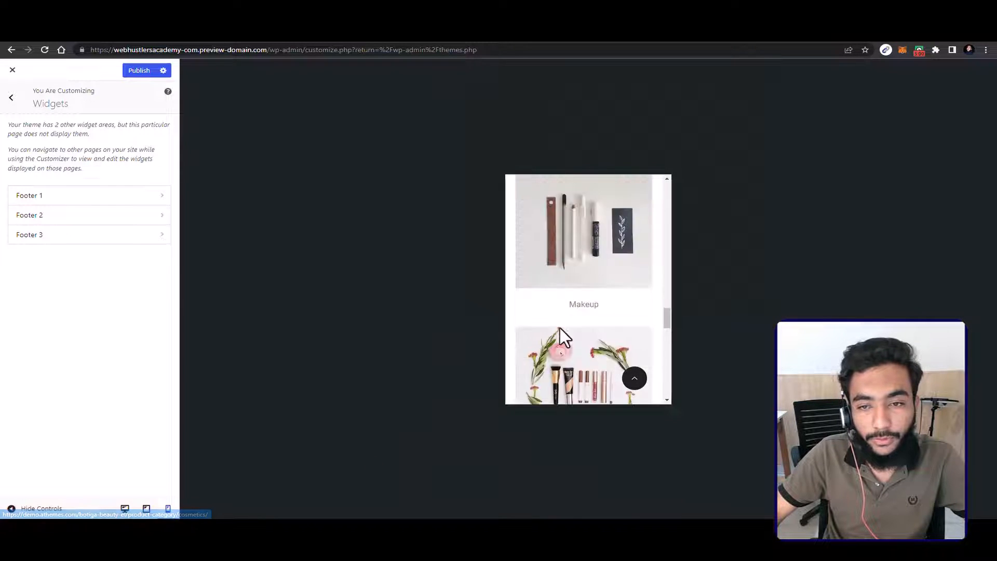
{"action": "scroll", "coordinate": [557, 328], "scroll_direction": "down", "scroll_amount": 3}
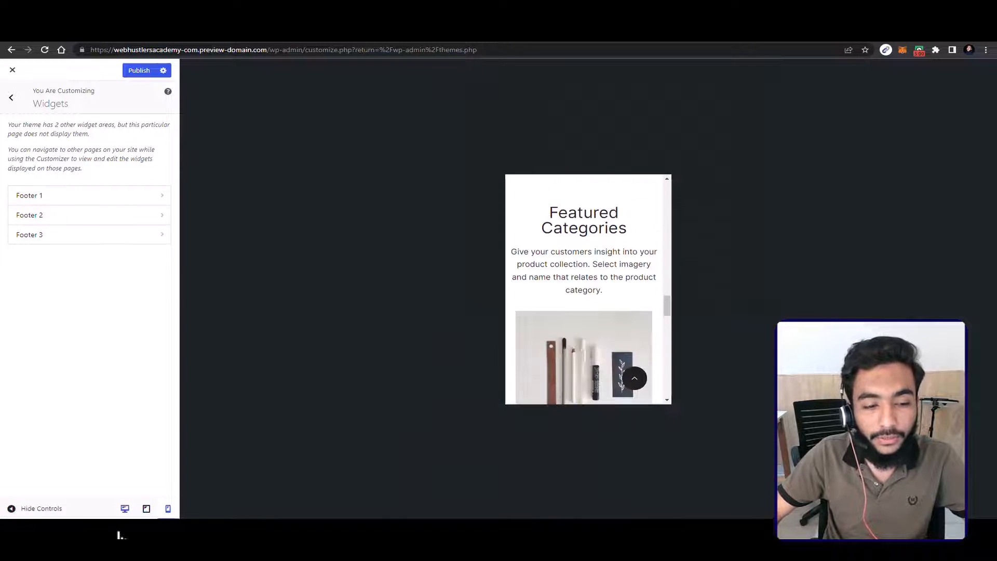
{"action": "left_click", "coordinate": [125, 509]}
Step: Return to the main customizer options and open the General typography settings with the fonts library choice
{"action": "left_click", "coordinate": [11, 97]}
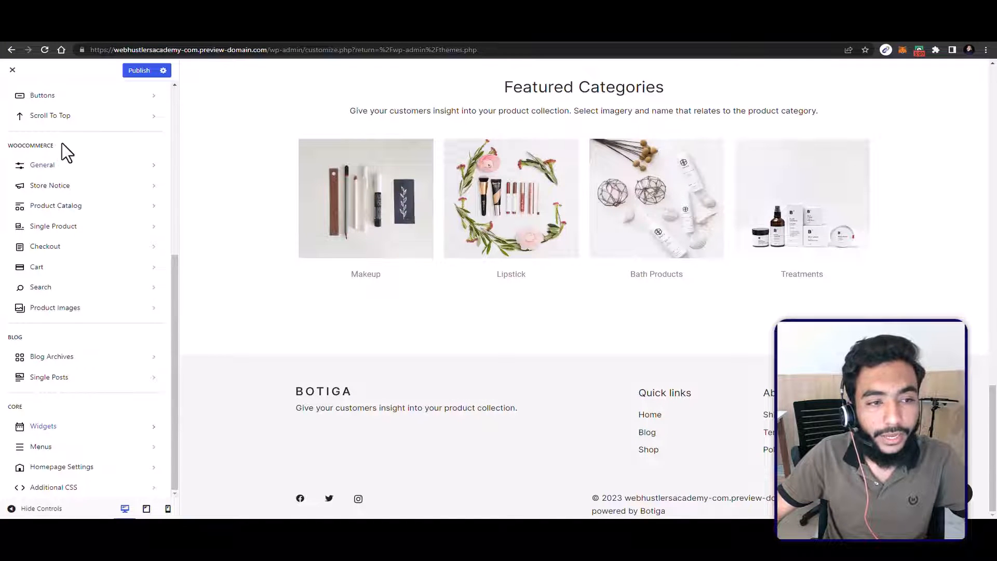
{"action": "scroll", "coordinate": [88, 138], "scroll_direction": "up", "scroll_amount": 5}
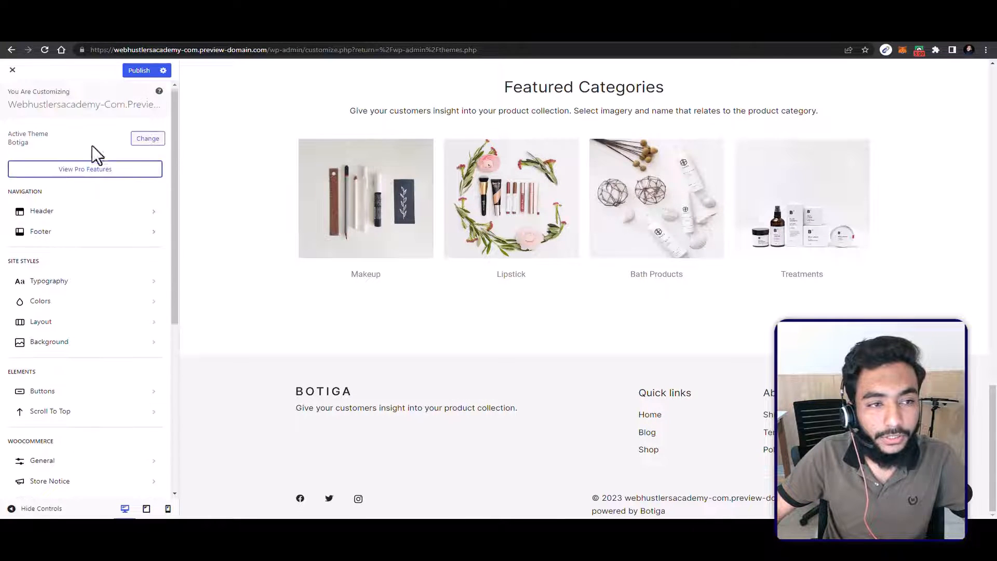
{"action": "left_click", "coordinate": [80, 285]}
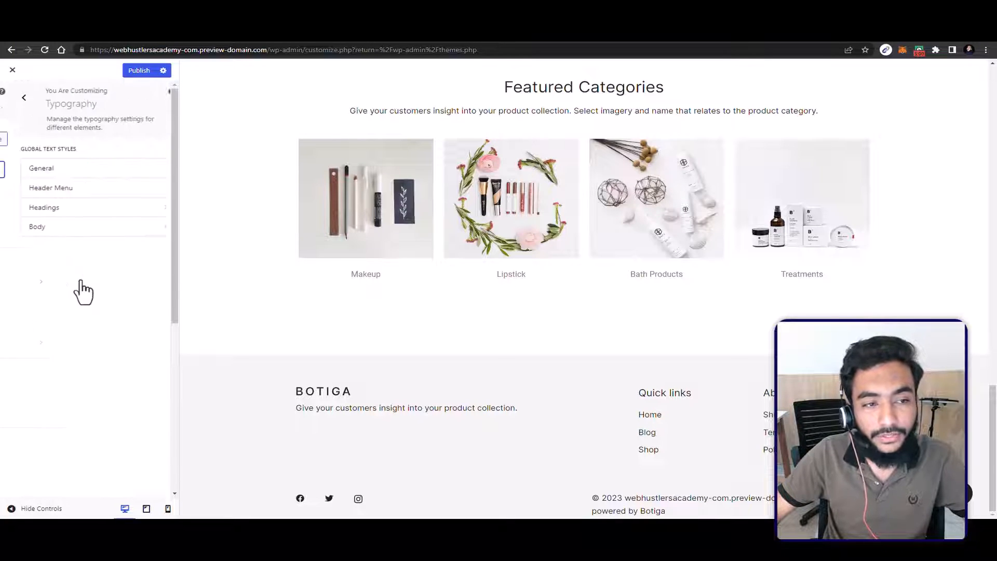
{"action": "left_click", "coordinate": [89, 173]}
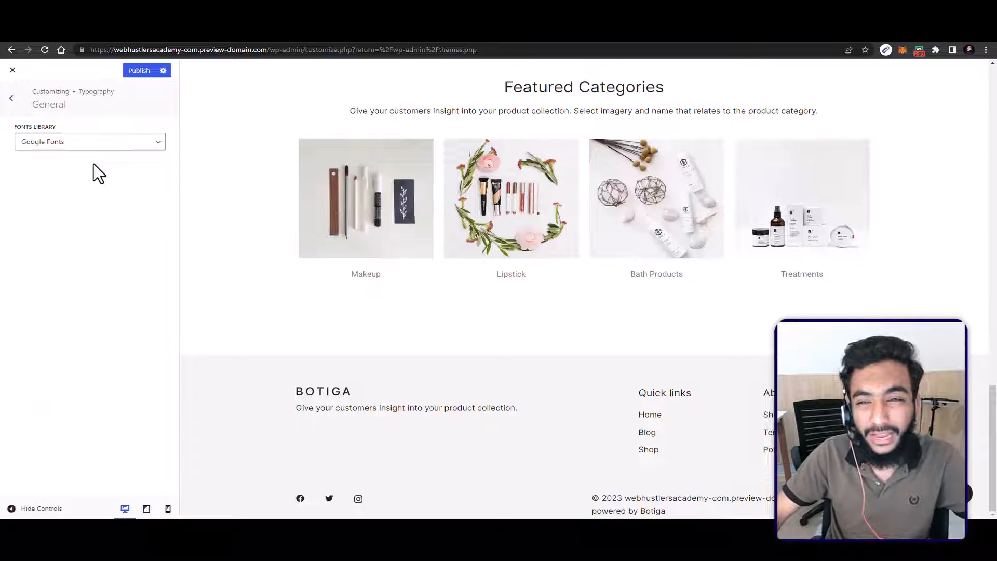
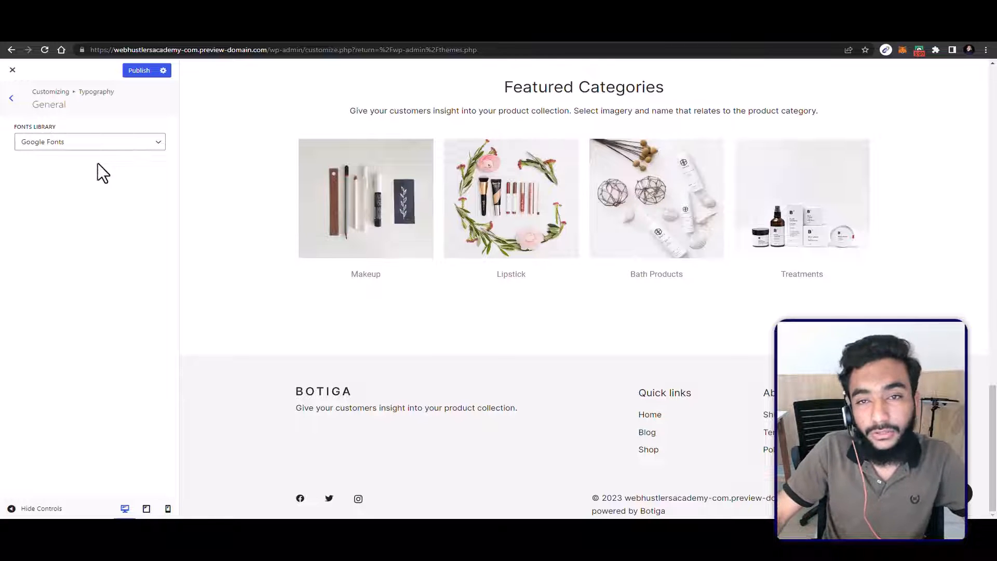
Step: Examine the Body text settings and the General fonts library choice in Typography, and return to the main customizer options
{"action": "left_click", "coordinate": [15, 99]}
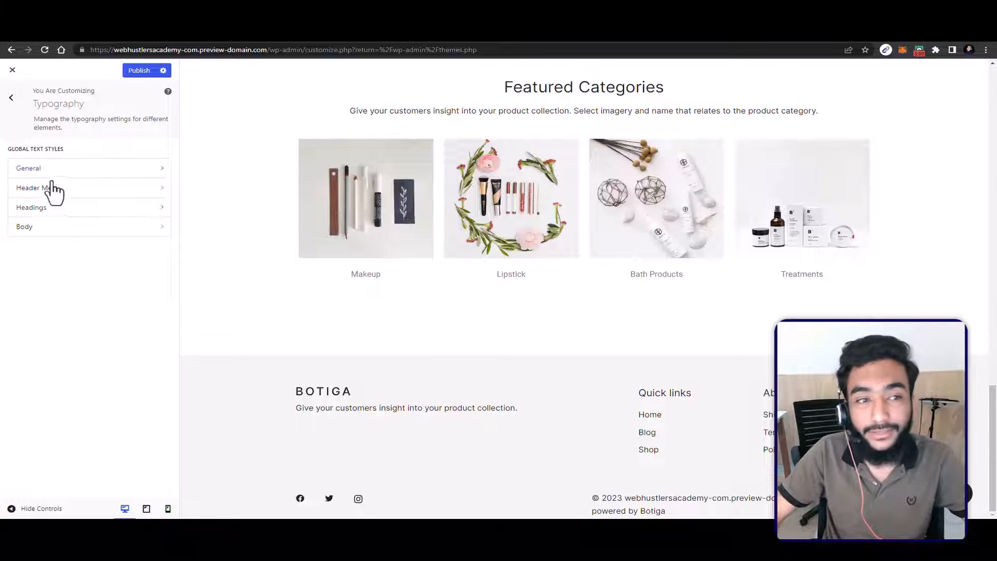
{"action": "left_click", "coordinate": [52, 226]}
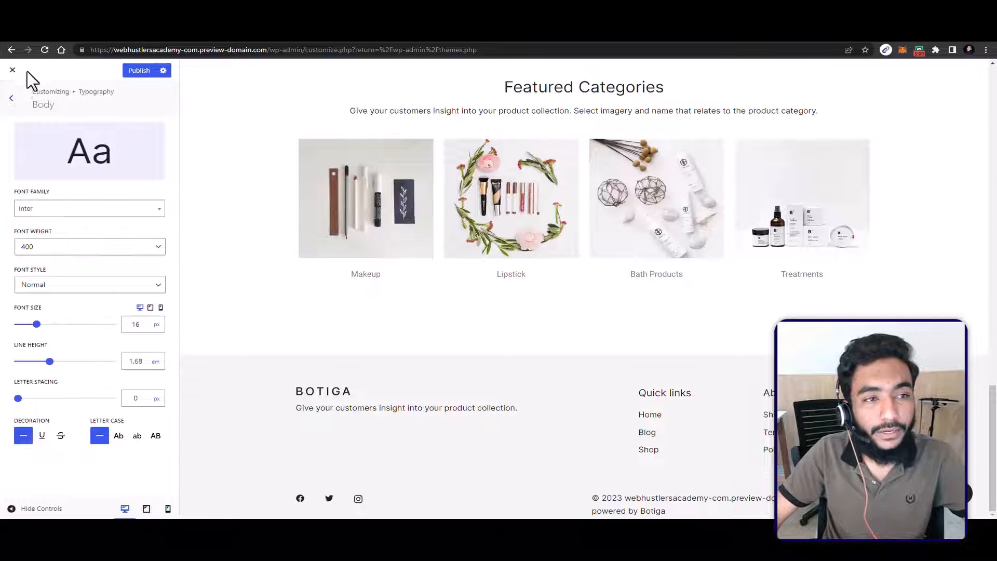
{"action": "left_click", "coordinate": [16, 89]}
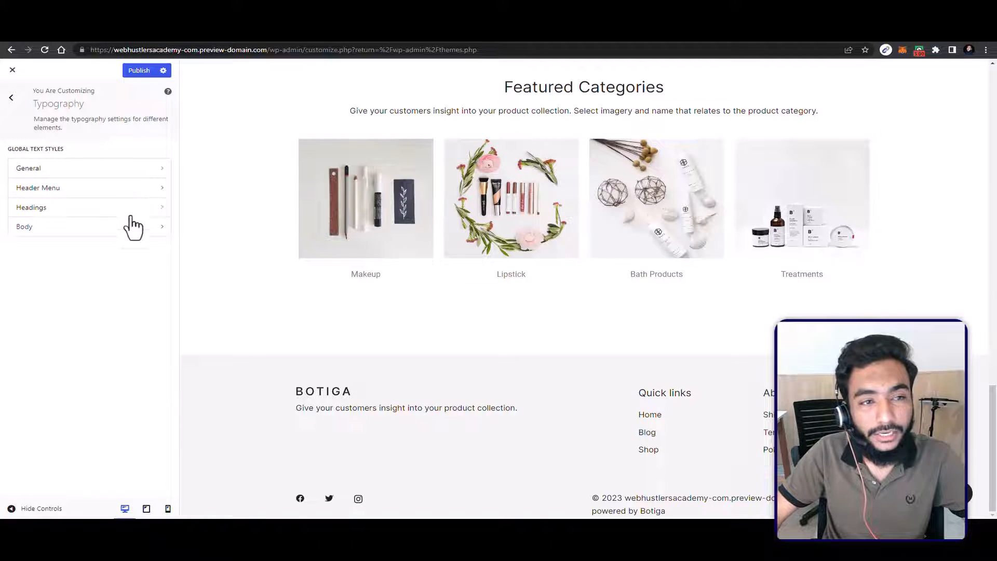
{"action": "left_click", "coordinate": [61, 172]}
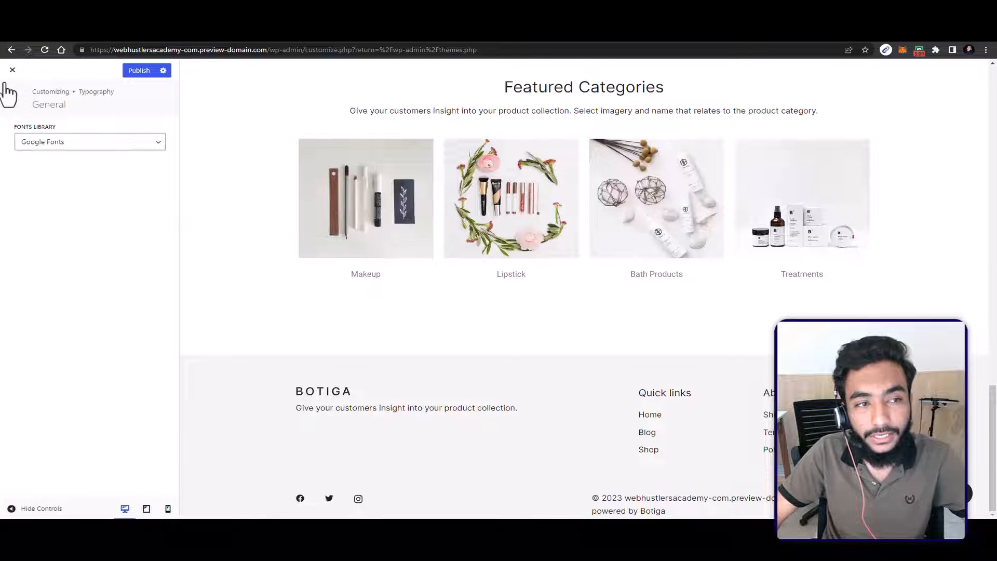
{"action": "left_click", "coordinate": [9, 93]}
{"action": "left_click", "coordinate": [9, 93]}
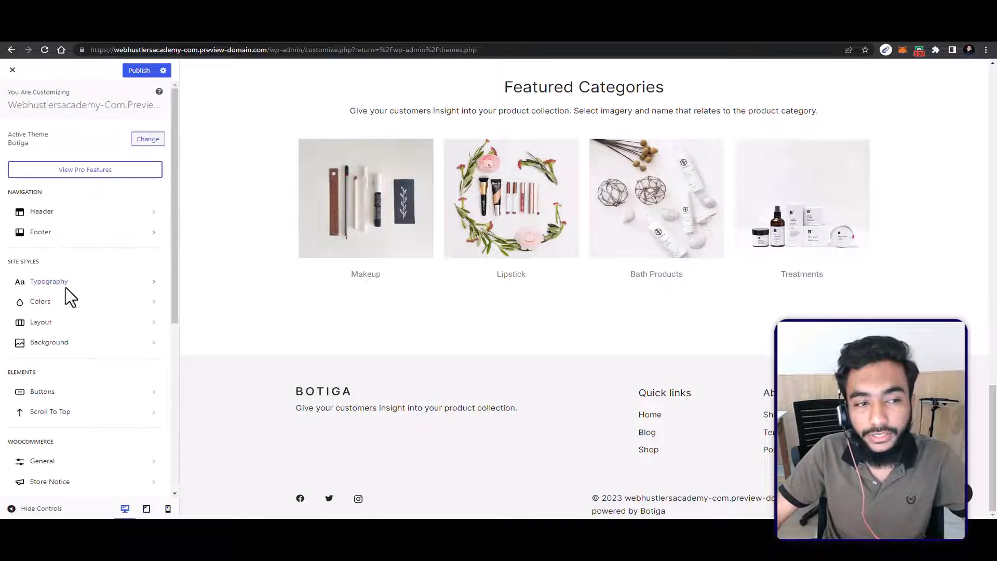
Step: Open the Colors settings and try the predefined teal-green palette, followed by the red palette, on the page preview
{"action": "left_click", "coordinate": [68, 304]}
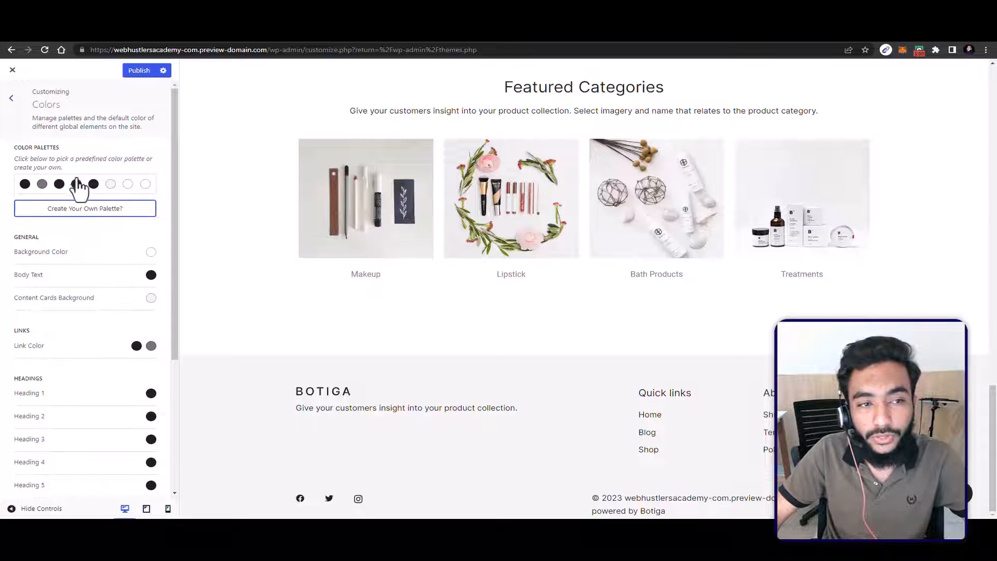
{"action": "left_click", "coordinate": [118, 188]}
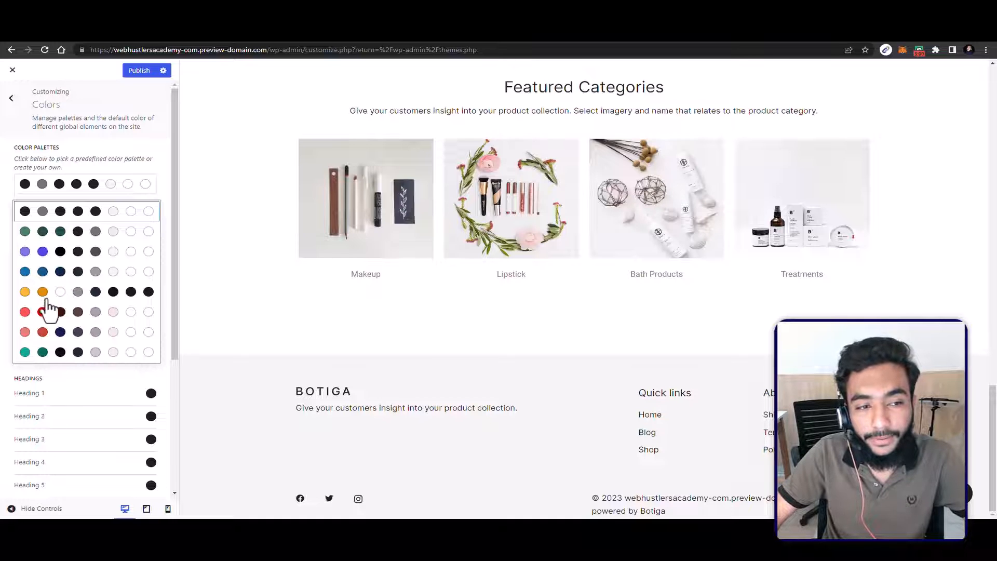
{"action": "left_click", "coordinate": [62, 352]}
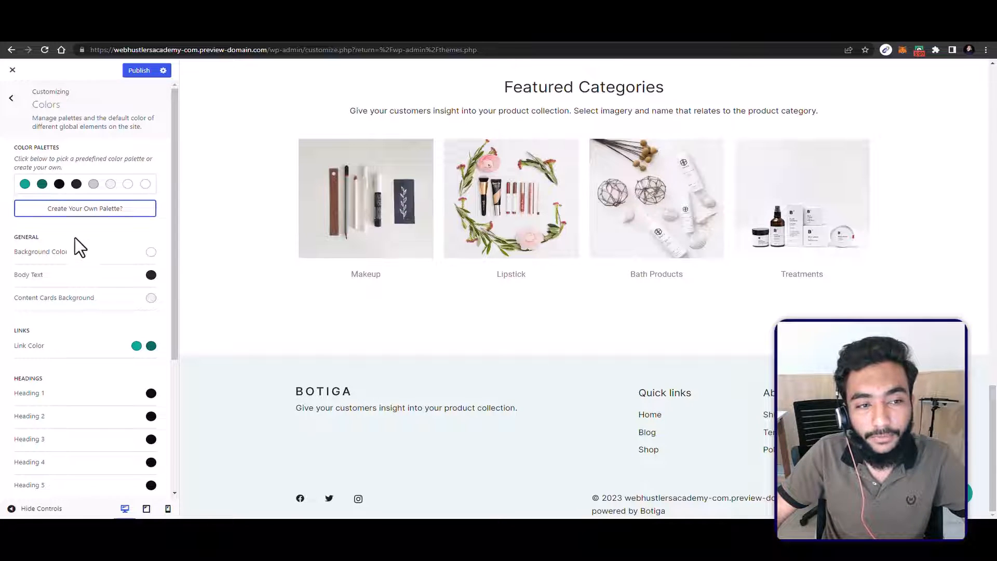
{"action": "scroll", "coordinate": [215, 241], "scroll_direction": "up", "scroll_amount": 5}
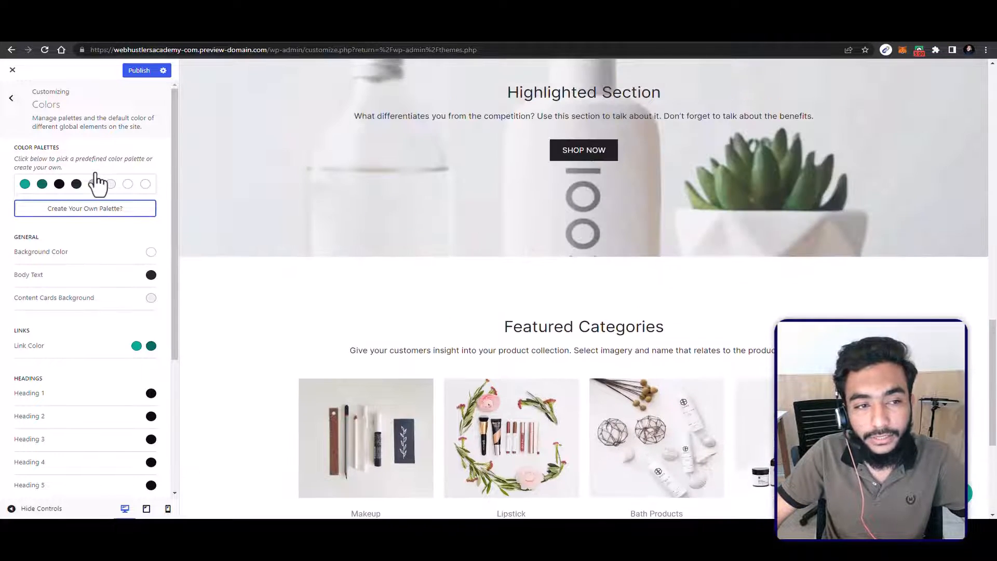
{"action": "left_click", "coordinate": [101, 184]}
{"action": "left_click", "coordinate": [26, 314]}
{"action": "scroll", "coordinate": [342, 282], "scroll_direction": "down", "scroll_amount": 5}
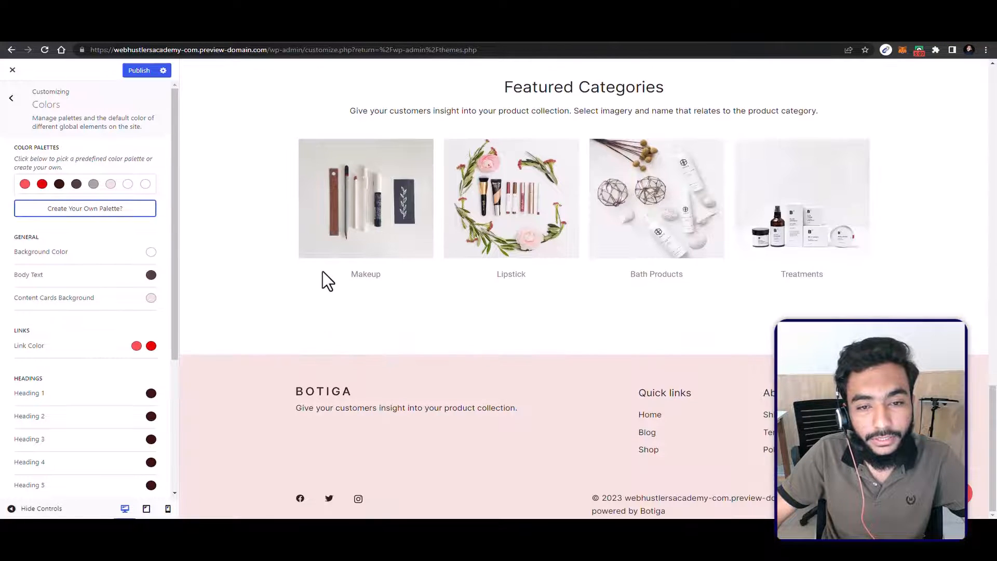
Step: Try the predefined purple color palette and look over its effect on the page preview and the individual color settings
{"action": "left_click", "coordinate": [45, 184]}
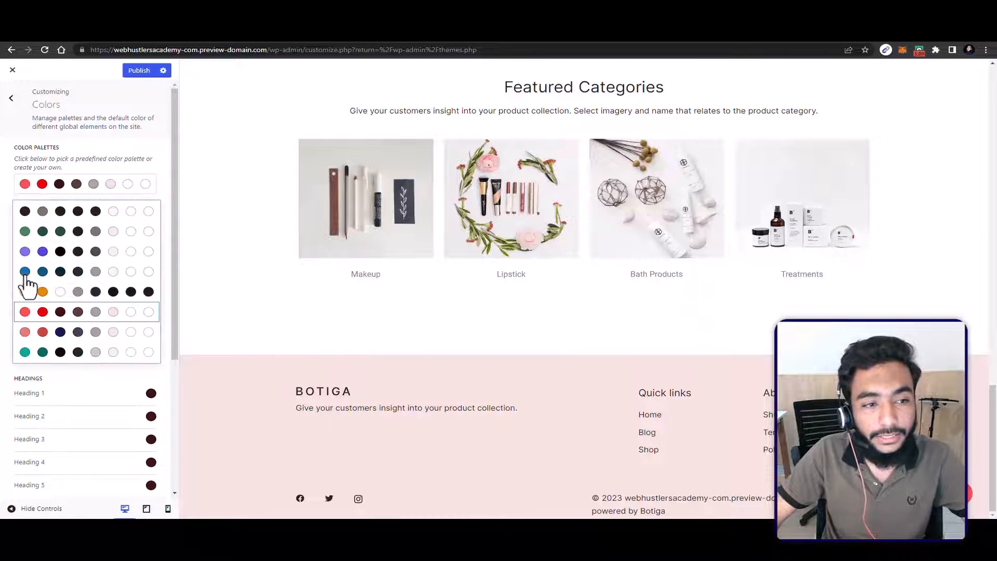
{"action": "left_click", "coordinate": [25, 252]}
{"action": "scroll", "coordinate": [325, 274], "scroll_direction": "up", "scroll_amount": 5}
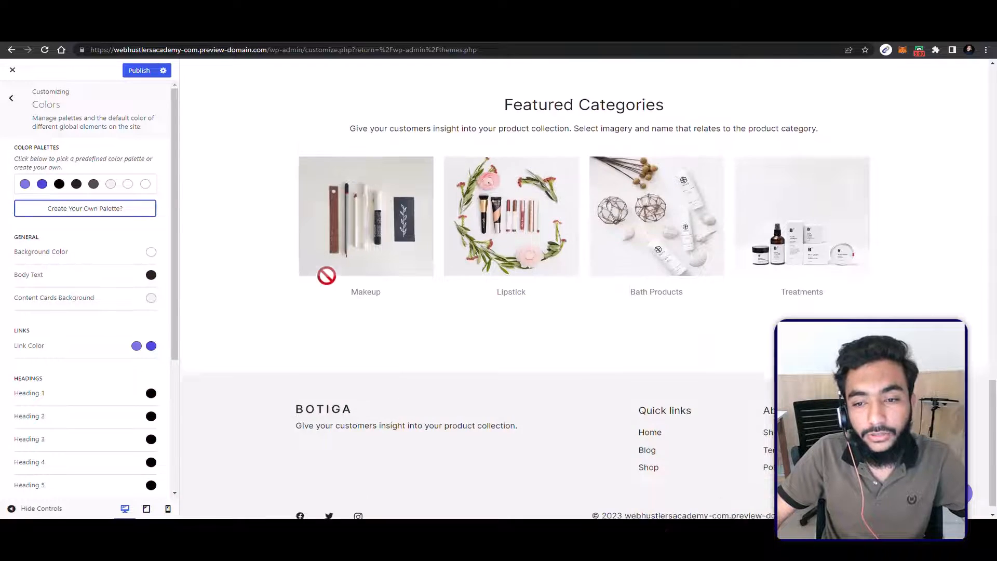
{"action": "scroll", "coordinate": [328, 269], "scroll_direction": "up", "scroll_amount": 12}
{"action": "scroll", "coordinate": [328, 223], "scroll_direction": "down", "scroll_amount": 15}
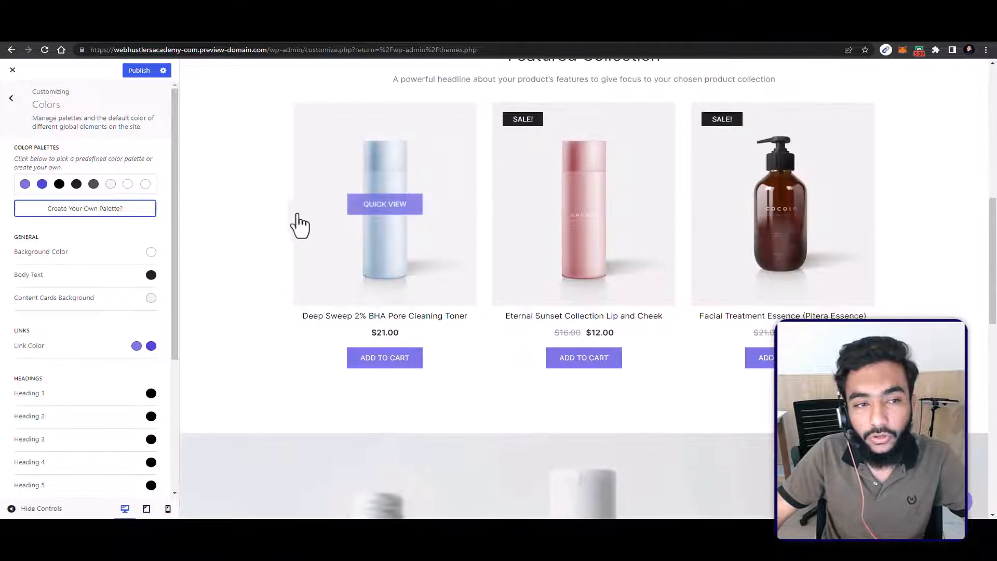
{"action": "scroll", "coordinate": [191, 190], "scroll_direction": "down", "scroll_amount": 3}
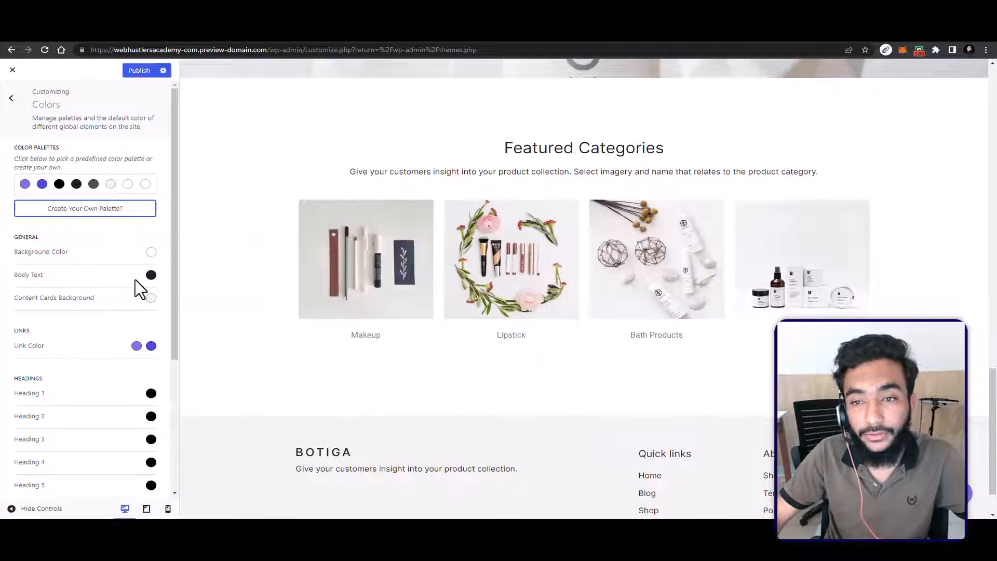
{"action": "scroll", "coordinate": [91, 316], "scroll_direction": "down", "scroll_amount": 4}
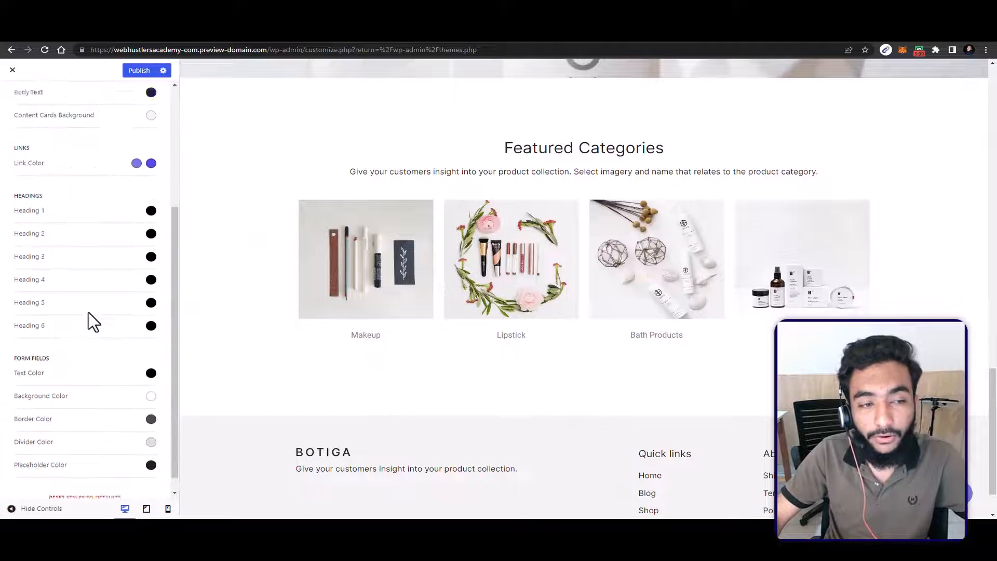
{"action": "scroll", "coordinate": [88, 312], "scroll_direction": "up", "scroll_amount": 4}
Step: Apply the predefined black and grey color palette and return to the main customizer options
{"action": "left_click", "coordinate": [27, 184]}
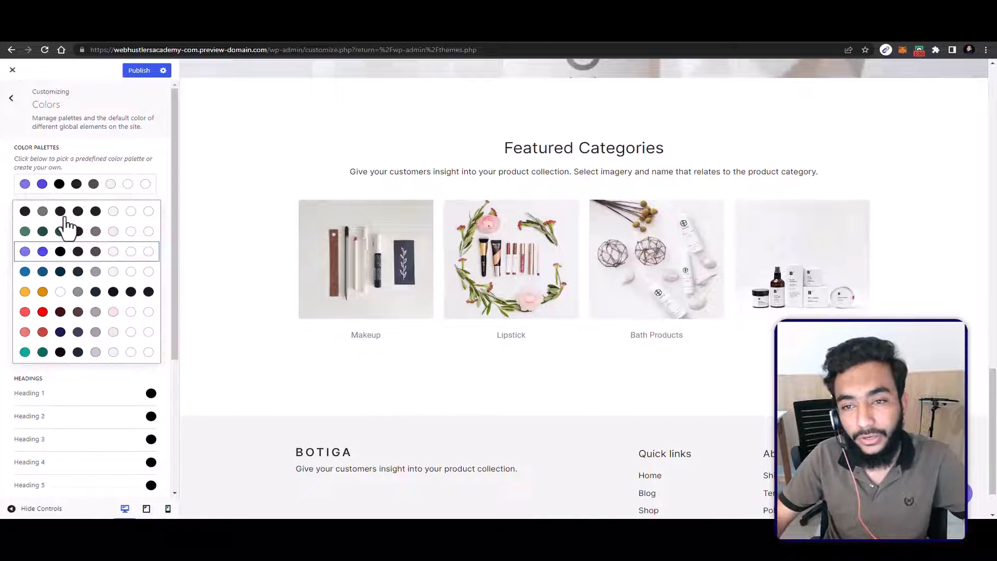
{"action": "left_click", "coordinate": [63, 215]}
{"action": "scroll", "coordinate": [104, 267], "scroll_direction": "down", "scroll_amount": 2}
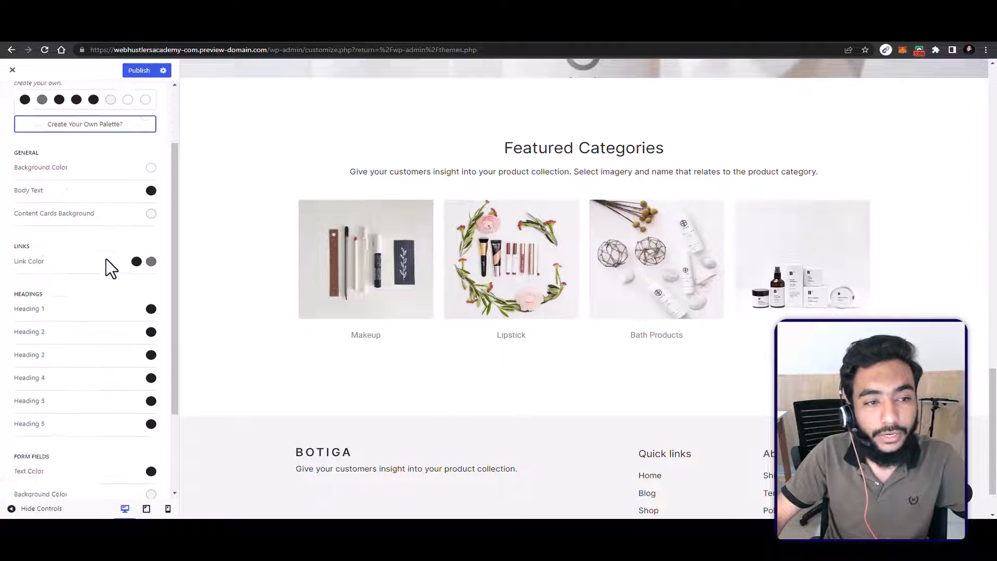
{"action": "scroll", "coordinate": [63, 156], "scroll_direction": "up", "scroll_amount": 2}
{"action": "left_click", "coordinate": [11, 98]}
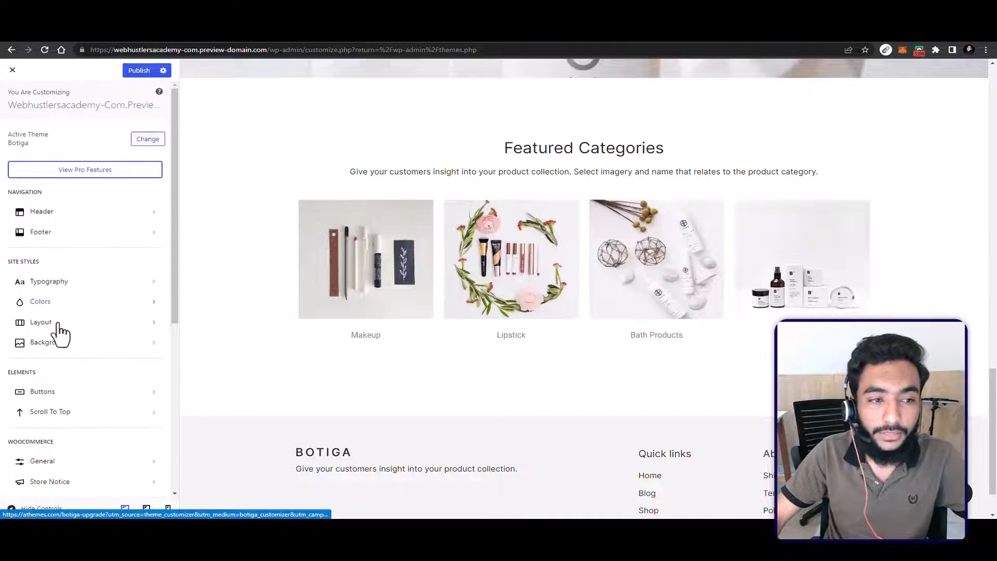
Step: Examine the site Layout and Background settings, and return to the main customizer options
{"action": "left_click", "coordinate": [41, 322]}
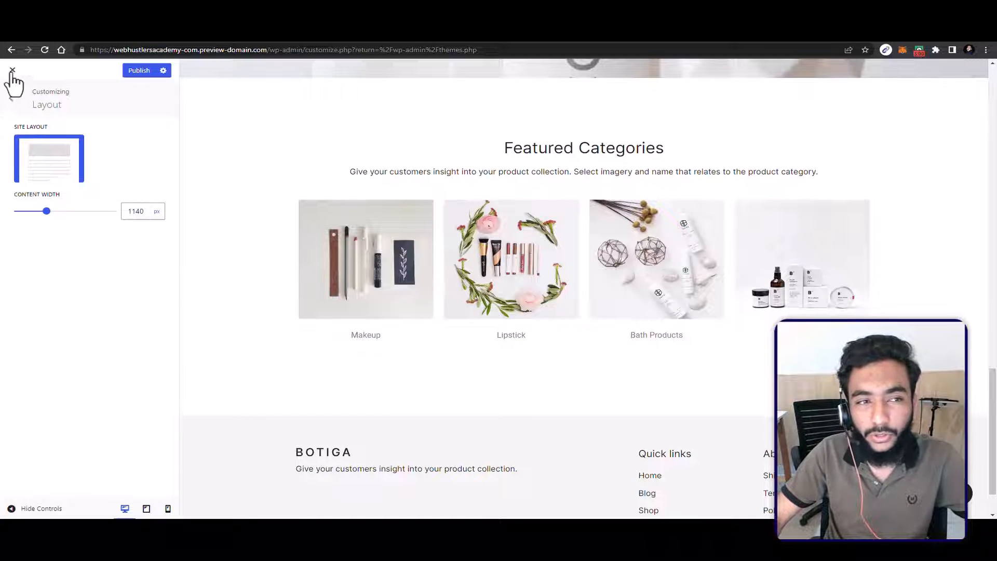
{"action": "left_click", "coordinate": [11, 99]}
{"action": "left_click", "coordinate": [59, 347]}
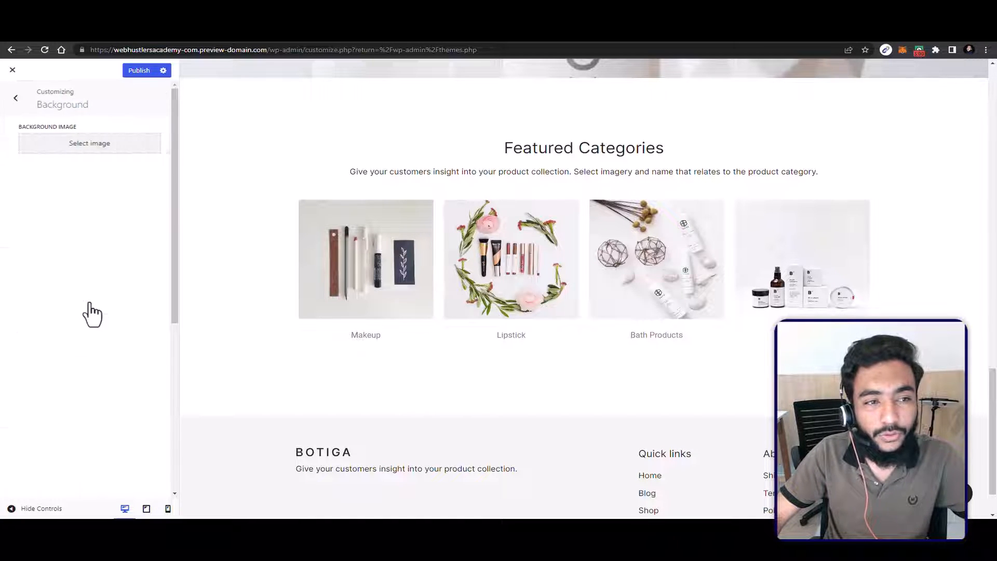
{"action": "left_click", "coordinate": [12, 90]}
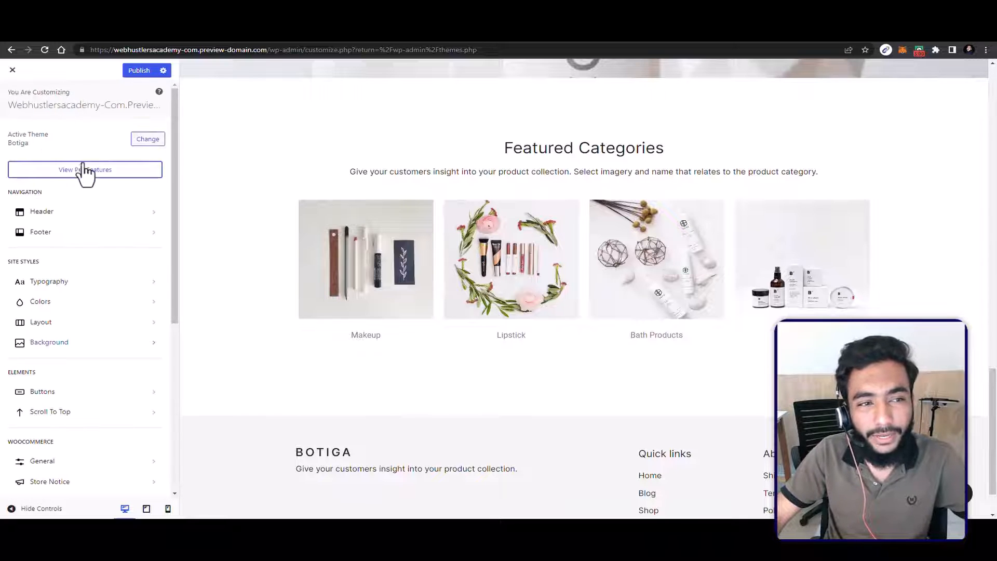
Step: Set the wooden cutlery photo from the media library as the site's background image and check it in the page preview
{"action": "left_click", "coordinate": [57, 345]}
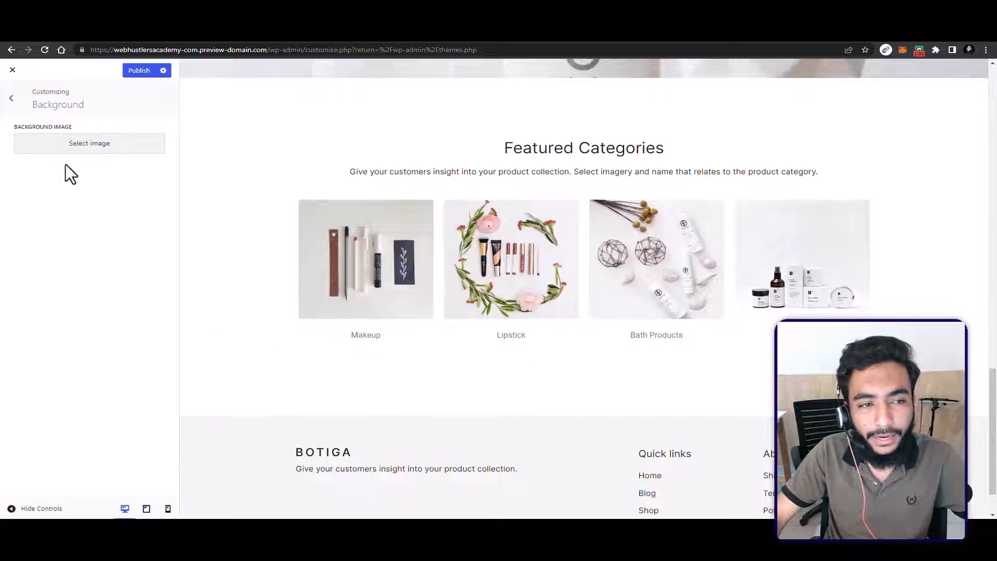
{"action": "left_click", "coordinate": [91, 147]}
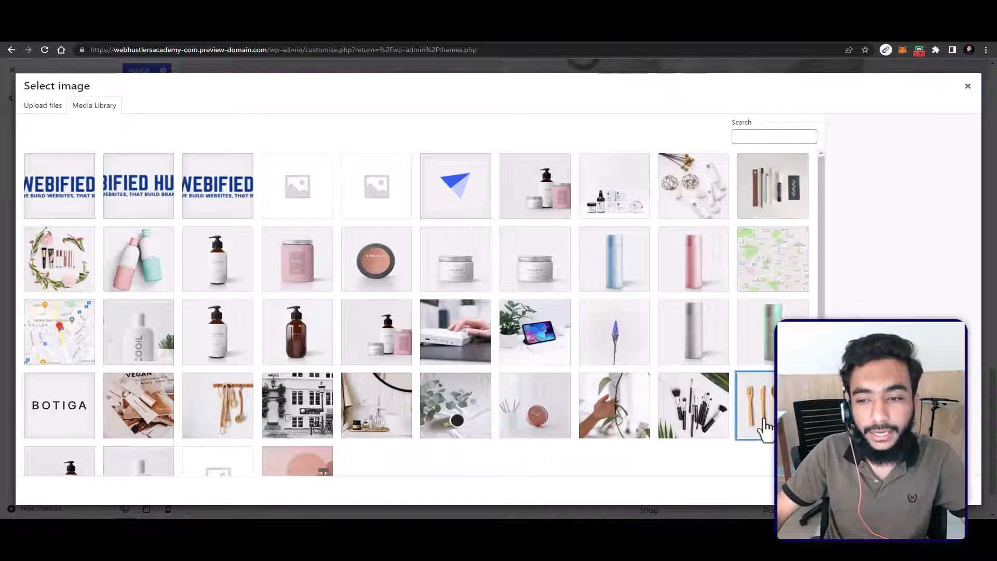
{"action": "left_click", "coordinate": [764, 420]}
{"action": "left_click", "coordinate": [950, 490]}
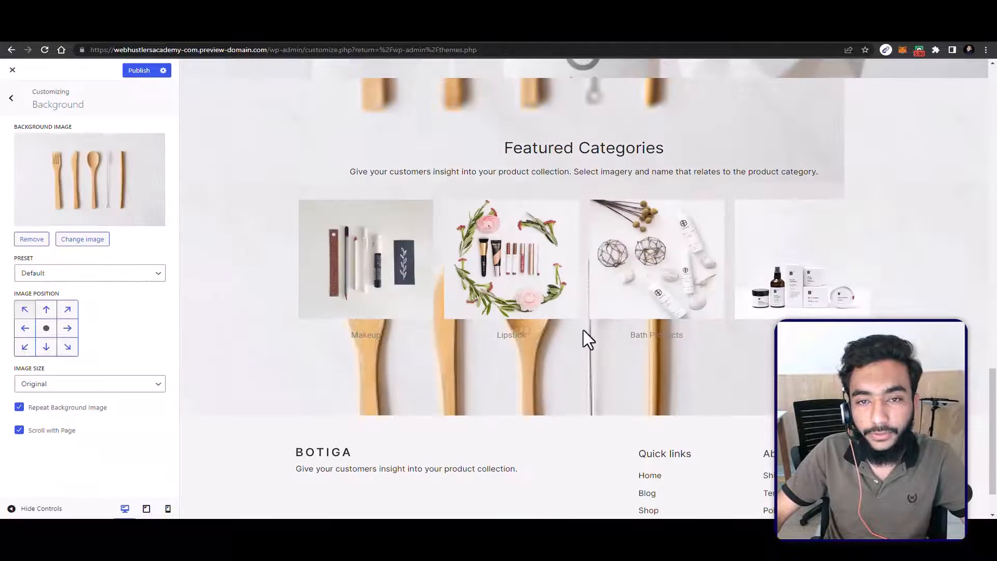
{"action": "scroll", "coordinate": [554, 338], "scroll_direction": "down", "scroll_amount": 1}
{"action": "scroll", "coordinate": [553, 337], "scroll_direction": "up", "scroll_amount": 8}
{"action": "scroll", "coordinate": [556, 338], "scroll_direction": "down", "scroll_amount": 4}
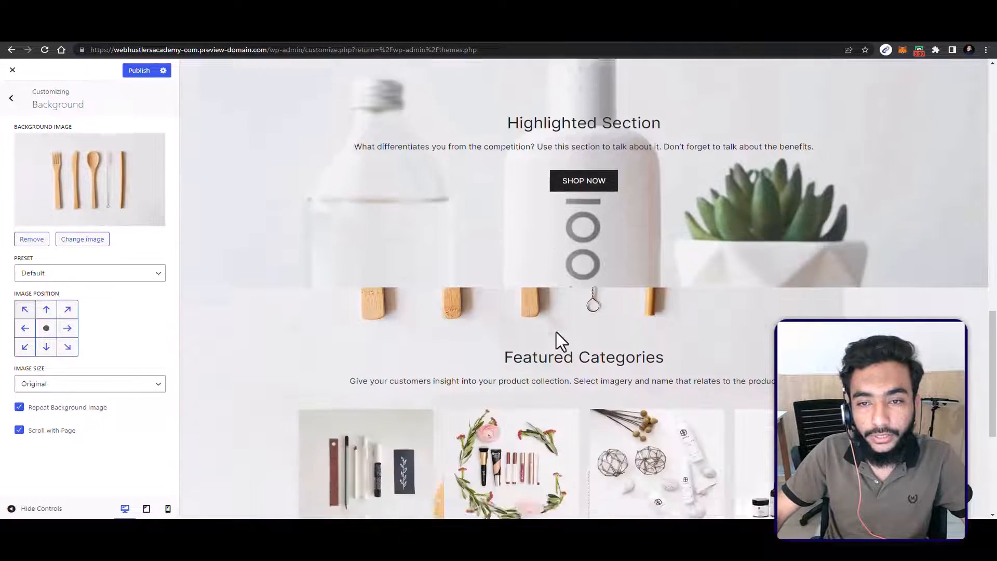
{"action": "scroll", "coordinate": [556, 331], "scroll_direction": "down", "scroll_amount": 4}
{"action": "scroll", "coordinate": [556, 332], "scroll_direction": "up", "scroll_amount": 10}
{"action": "scroll", "coordinate": [555, 329], "scroll_direction": "down", "scroll_amount": 8}
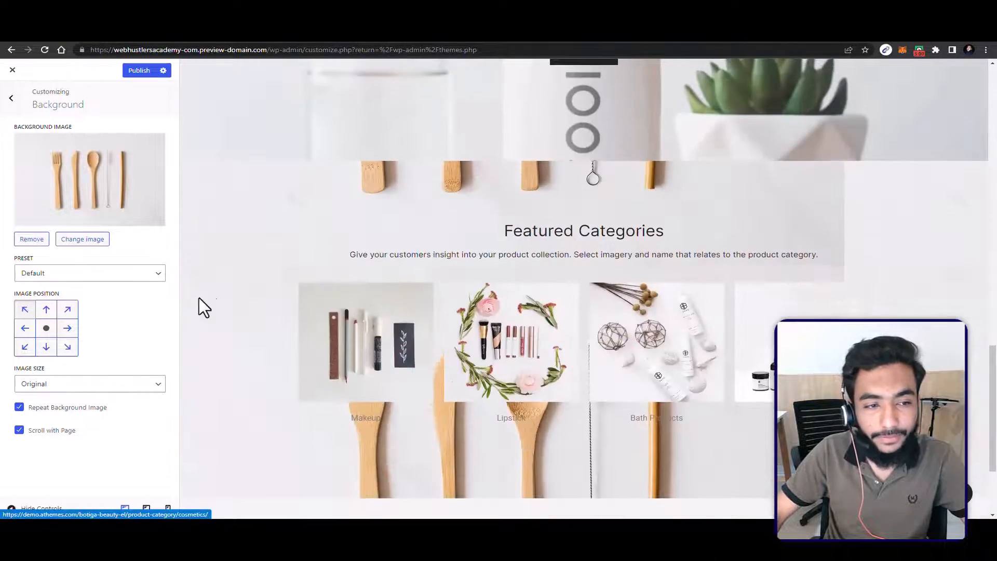
Step: Try the centre and left positions for the background image and set its preset to Fill Screen
{"action": "left_click", "coordinate": [32, 332]}
{"action": "left_click", "coordinate": [44, 330]}
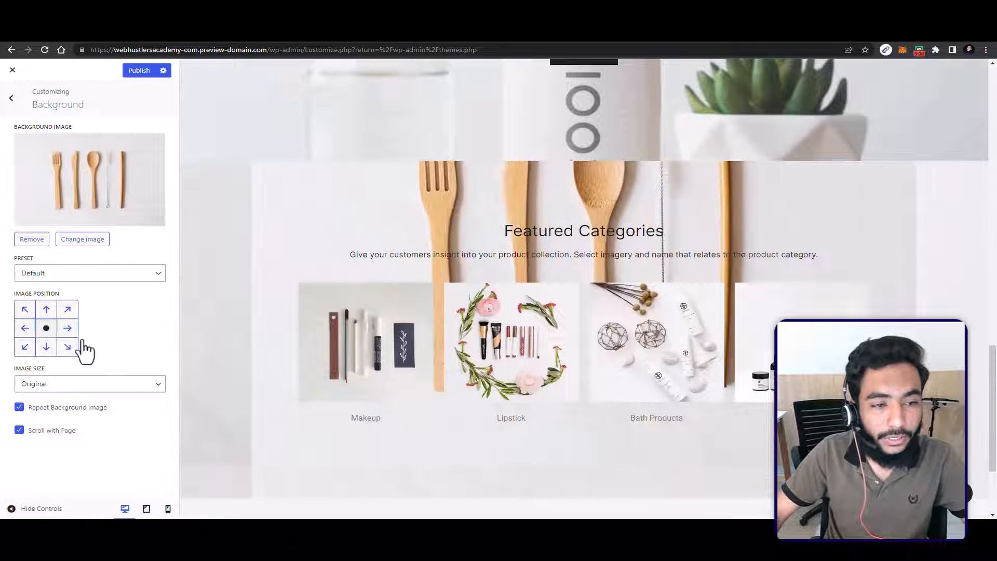
{"action": "left_click", "coordinate": [25, 328]}
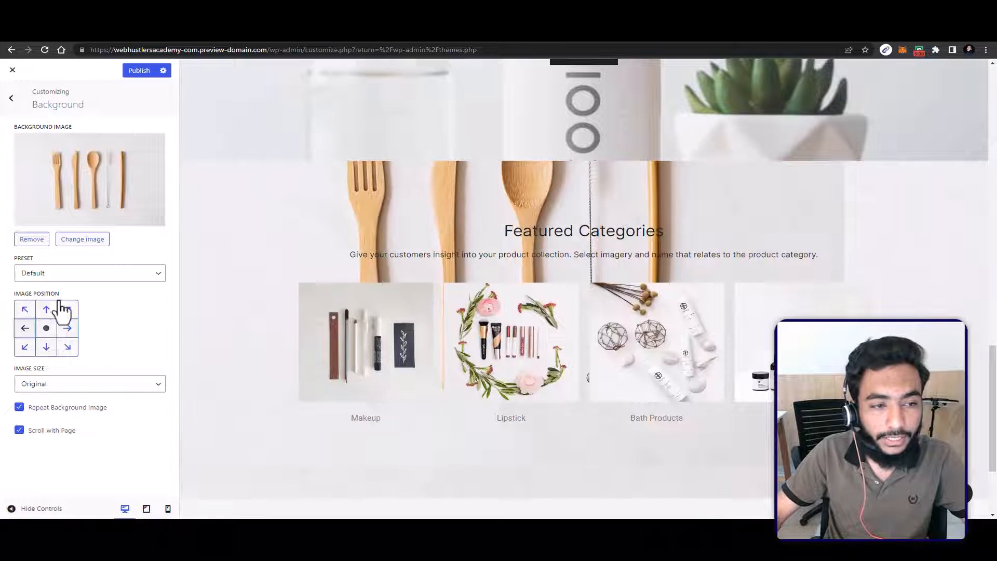
{"action": "left_click", "coordinate": [62, 273]}
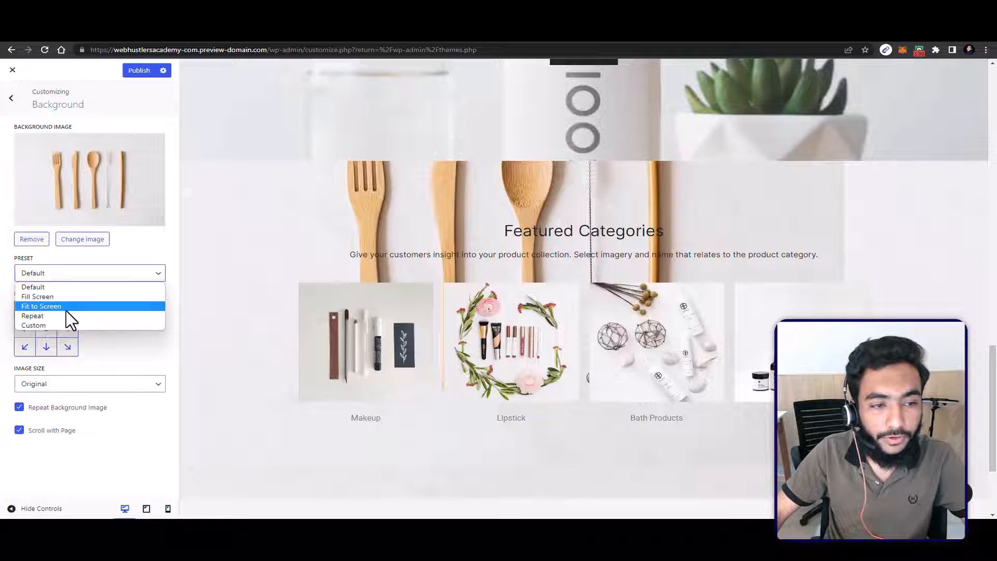
{"action": "left_click", "coordinate": [67, 297]}
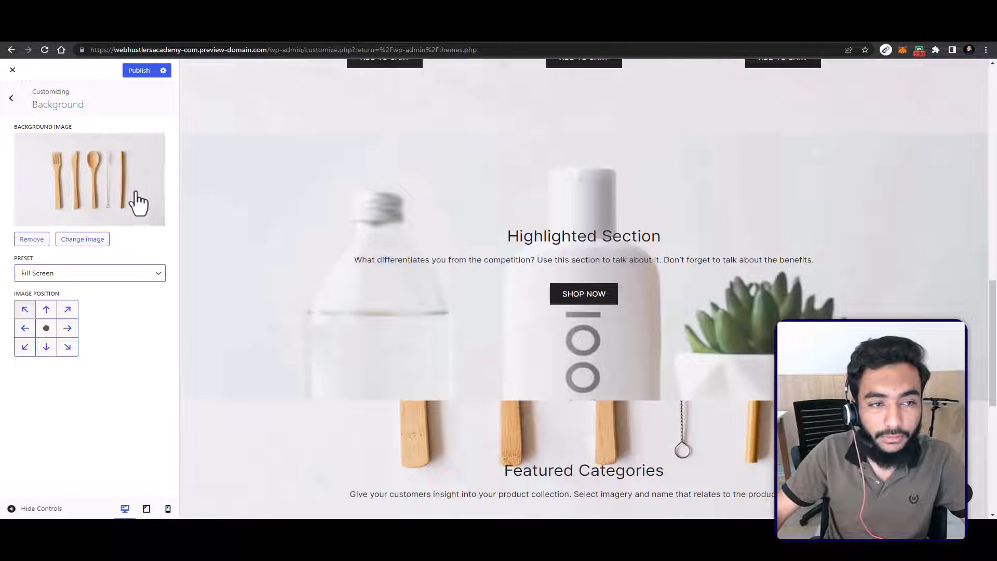
{"action": "left_click", "coordinate": [138, 202]}
{"action": "left_click", "coordinate": [966, 84]}
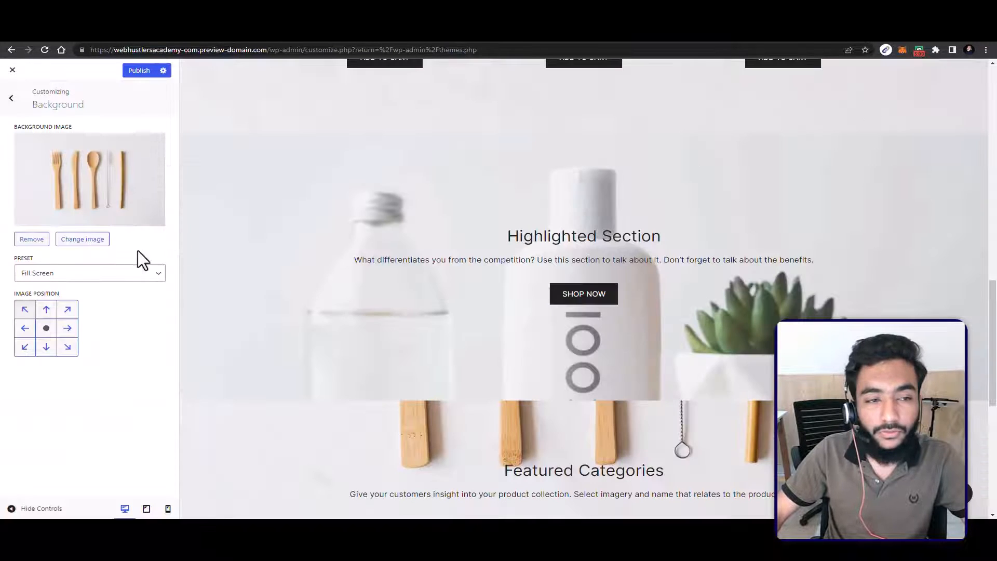
Step: Remove the background image, publish the changes, and return to the main customizer options
{"action": "left_click", "coordinate": [30, 239]}
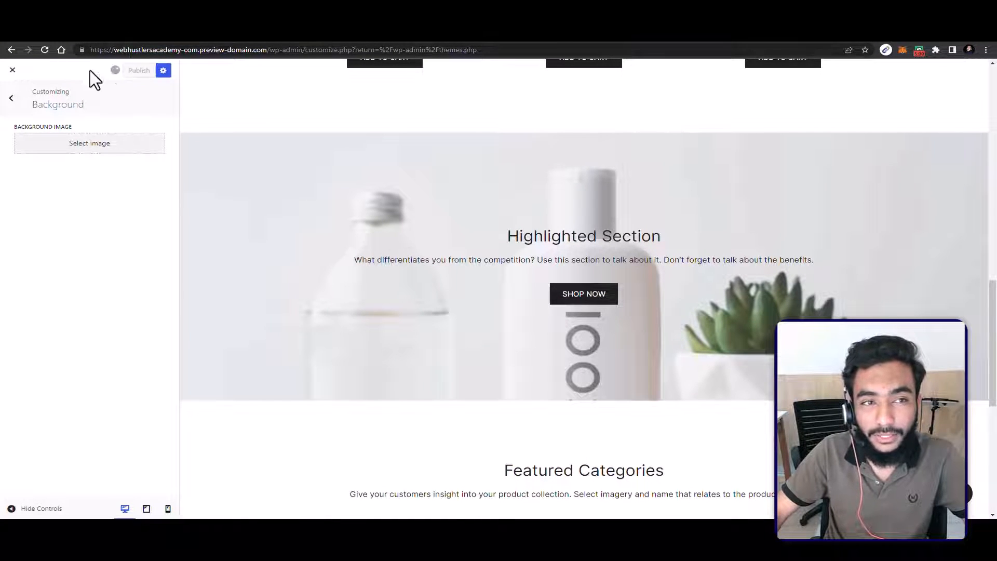
{"action": "left_click", "coordinate": [11, 98]}
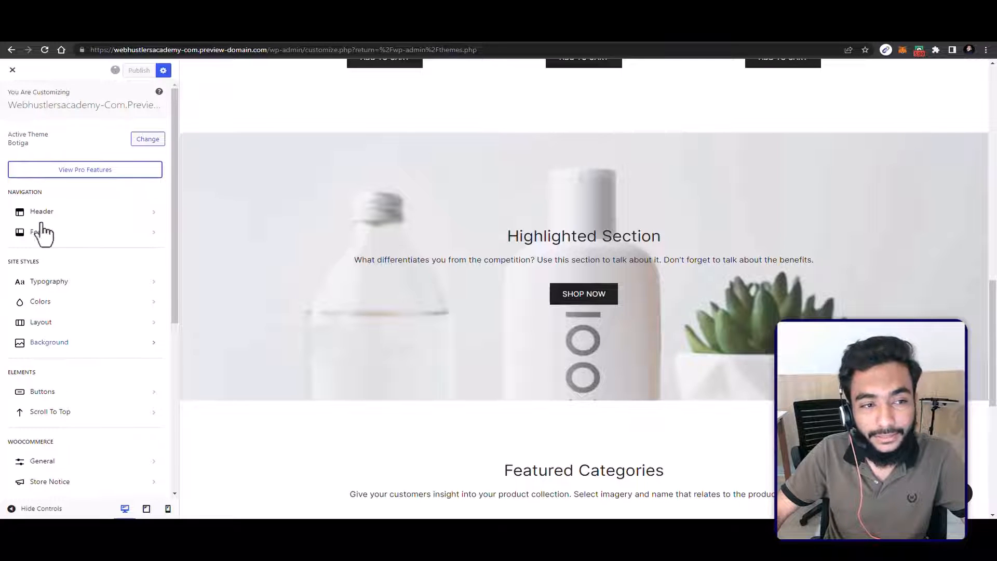
{"action": "scroll", "coordinate": [64, 248], "scroll_direction": "down", "scroll_amount": 3}
{"action": "scroll", "coordinate": [65, 247], "scroll_direction": "up", "scroll_amount": 3}
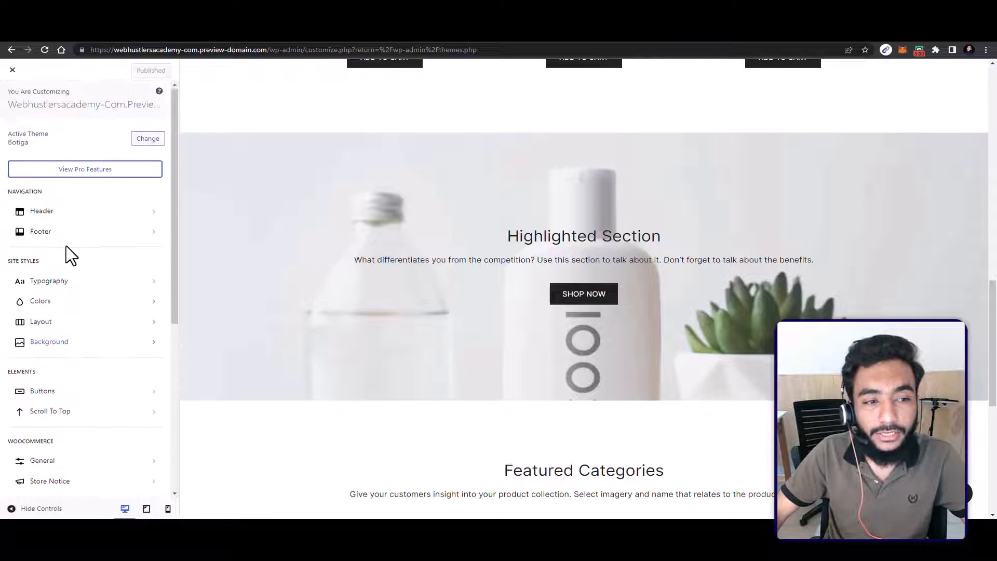
{"action": "scroll", "coordinate": [67, 245], "scroll_direction": "down", "scroll_amount": 2}
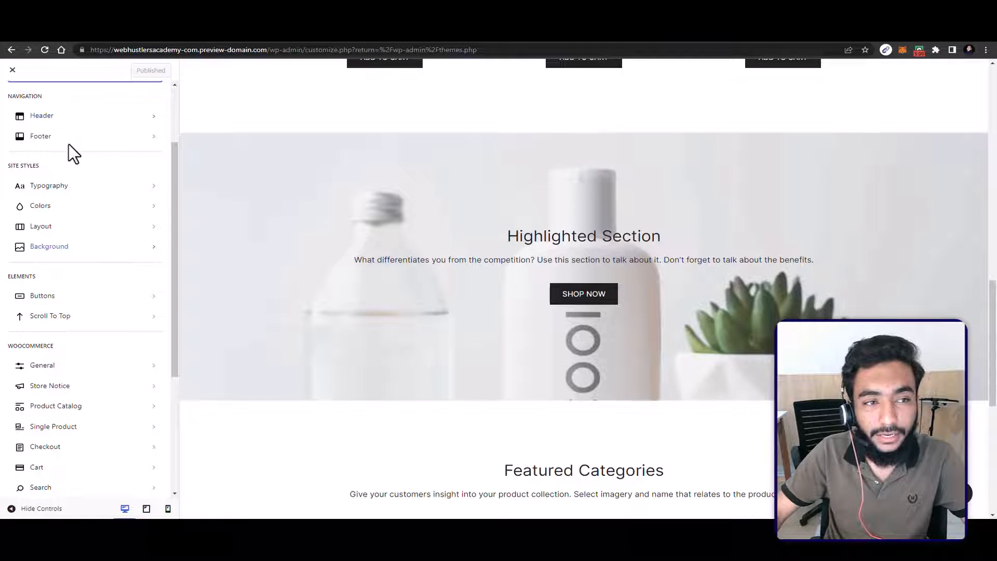
Step: Examine the general settings and font style choices for the site's buttons
{"action": "scroll", "coordinate": [57, 187], "scroll_direction": "down", "scroll_amount": 1}
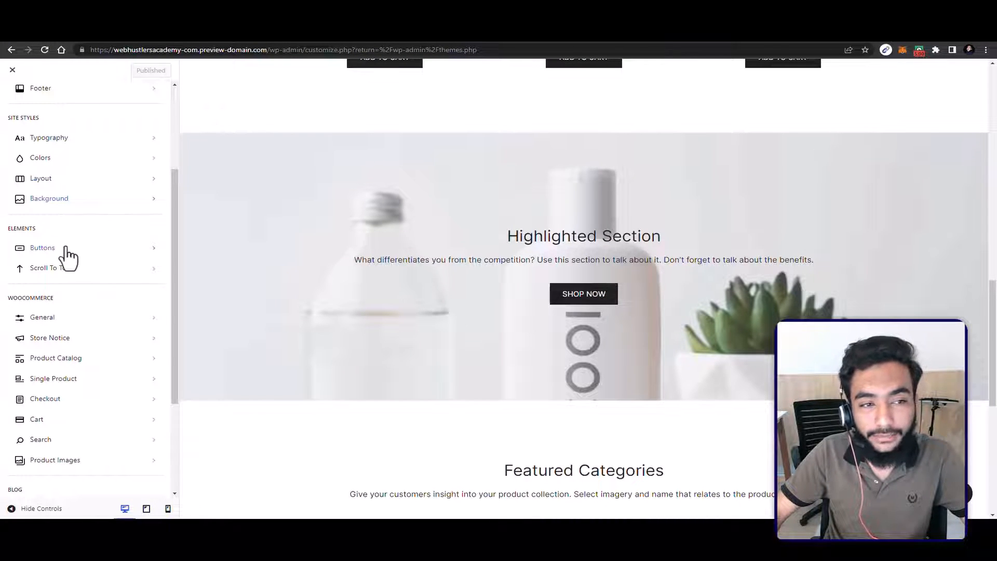
{"action": "left_click", "coordinate": [42, 248]}
{"action": "scroll", "coordinate": [467, 311], "scroll_direction": "down", "scroll_amount": 2}
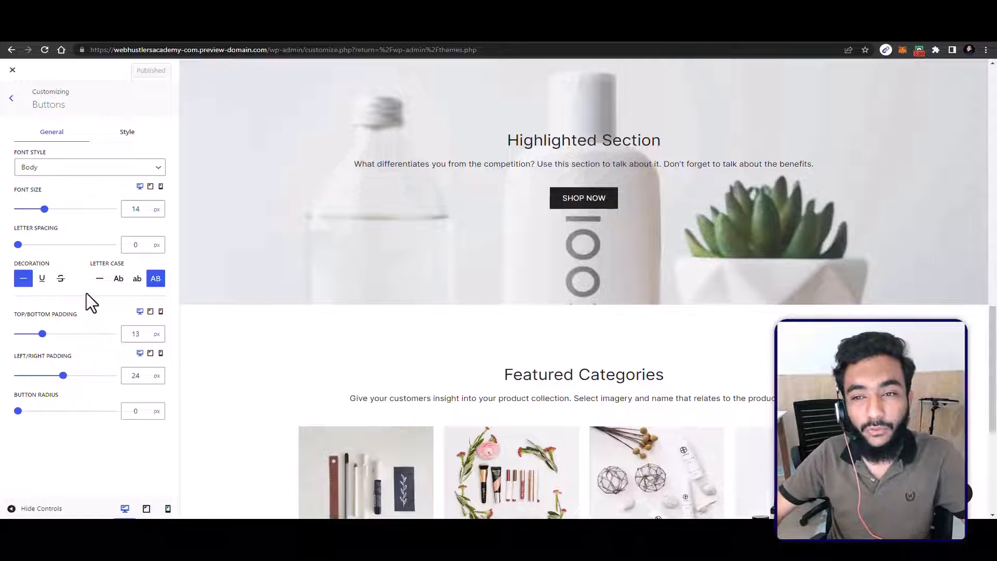
{"action": "left_click", "coordinate": [54, 169]}
{"action": "left_click", "coordinate": [54, 168]}
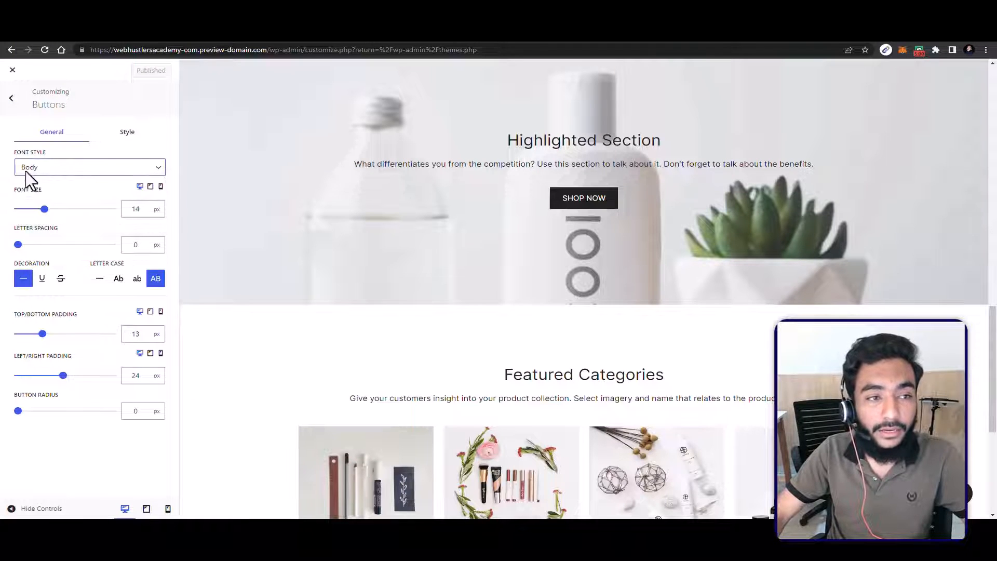
{"action": "left_click", "coordinate": [49, 169]}
{"action": "left_click", "coordinate": [88, 167]}
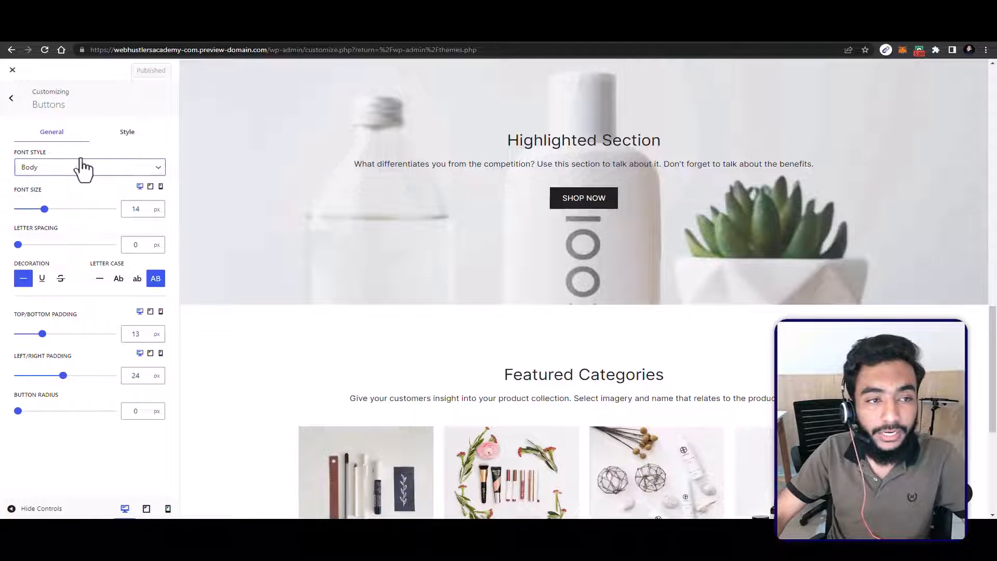
{"action": "left_click", "coordinate": [81, 167]}
{"action": "left_click", "coordinate": [71, 166]}
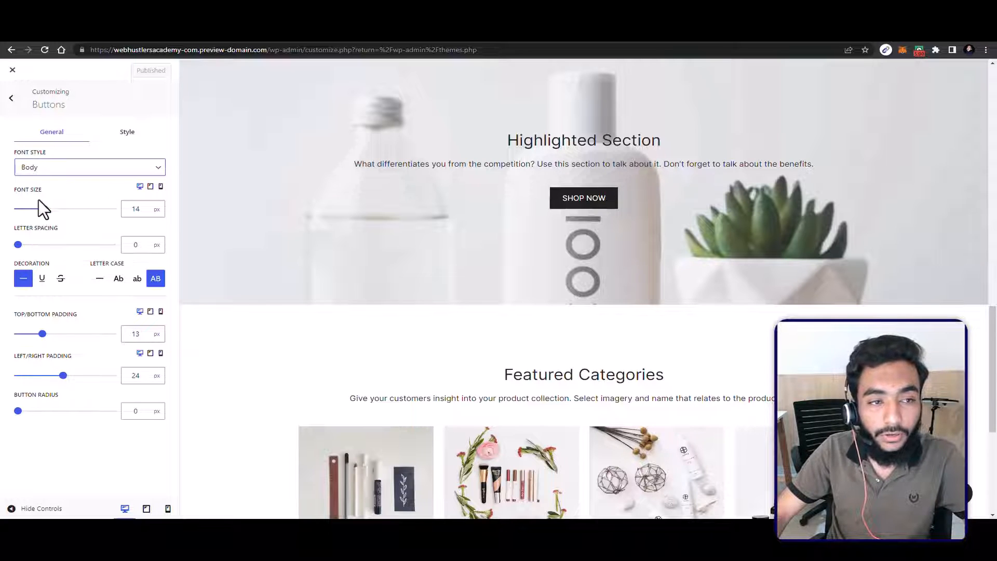
Step: Set the site buttons' font size to 22 px and return to the main customizer options
{"action": "mouse_move", "coordinate": [38, 200]}
{"action": "left_mouse_down"}
{"action": "mouse_move", "coordinate": [63, 209]}
{"action": "mouse_move", "coordinate": [52, 209]}
{"action": "left_mouse_up"}
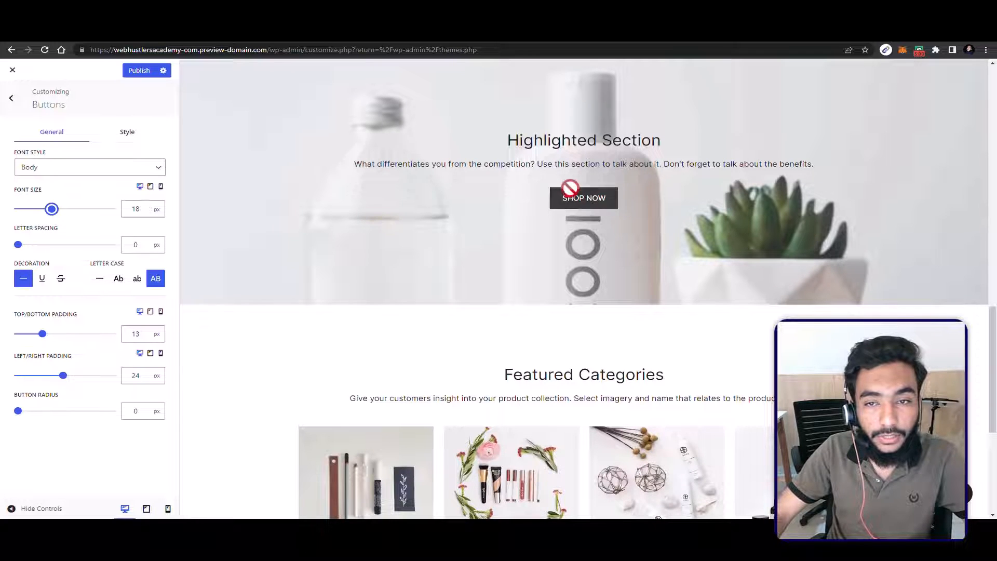
{"action": "mouse_move", "coordinate": [52, 208]}
{"action": "left_mouse_down"}
{"action": "mouse_move", "coordinate": [111, 208]}
{"action": "mouse_move", "coordinate": [49, 209]}
{"action": "mouse_move", "coordinate": [59, 209]}
{"action": "left_mouse_up"}
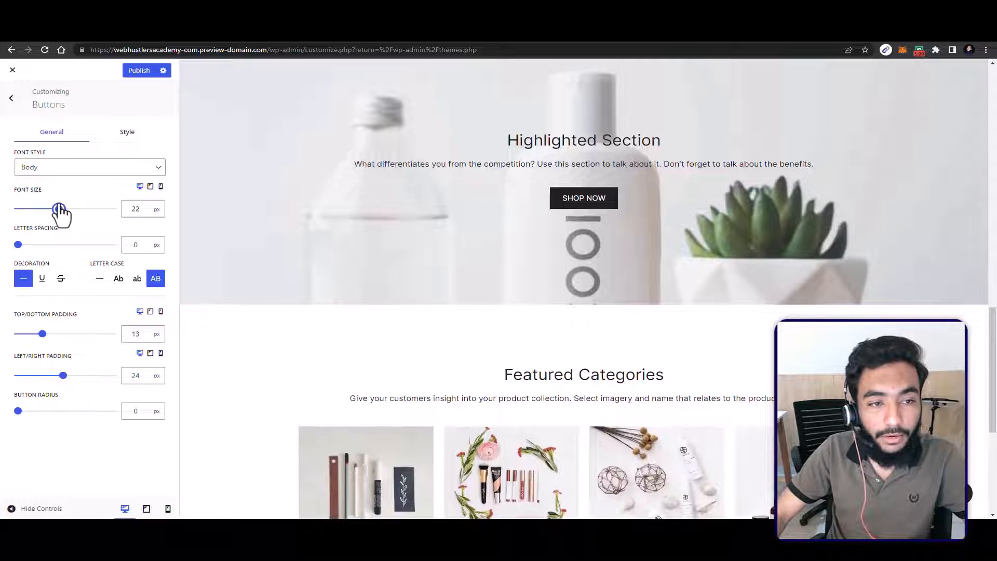
{"action": "left_click", "coordinate": [10, 97]}
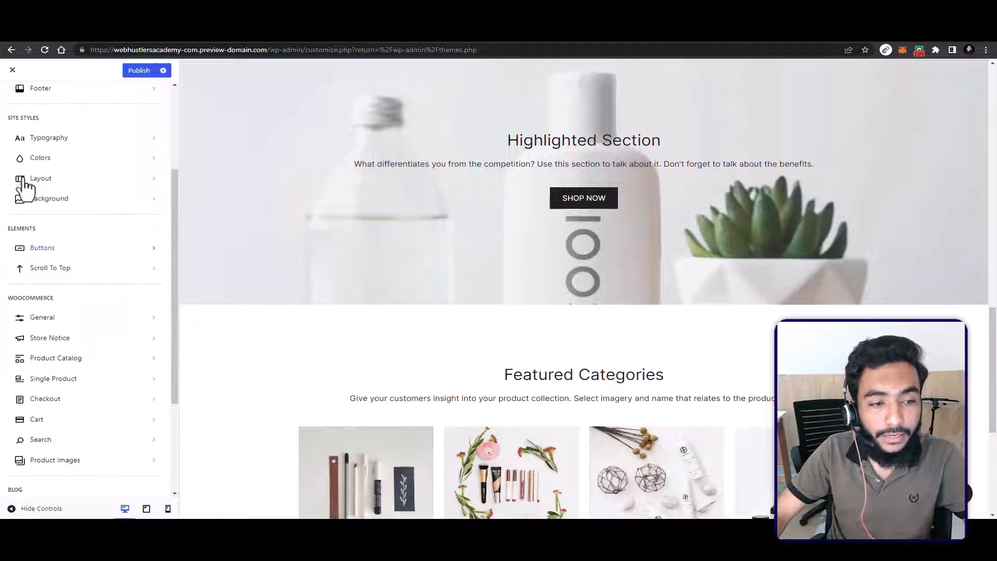
Step: Examine the Scroll to Top settings and look through the remaining WooCommerce, Blog and Core customizer sections
{"action": "left_click", "coordinate": [48, 268]}
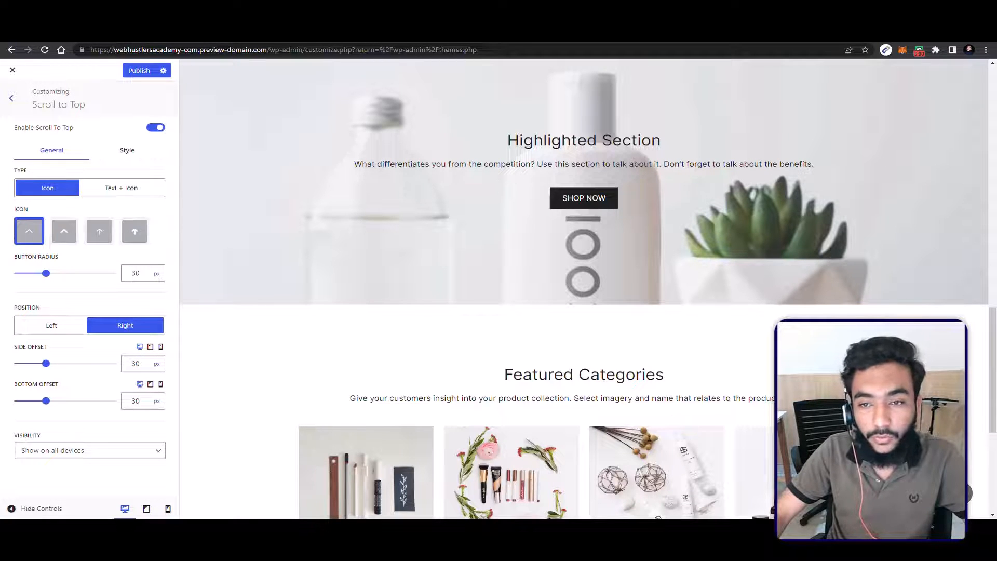
{"action": "left_click", "coordinate": [11, 98]}
{"action": "scroll", "coordinate": [58, 311], "scroll_direction": "down", "scroll_amount": 3}
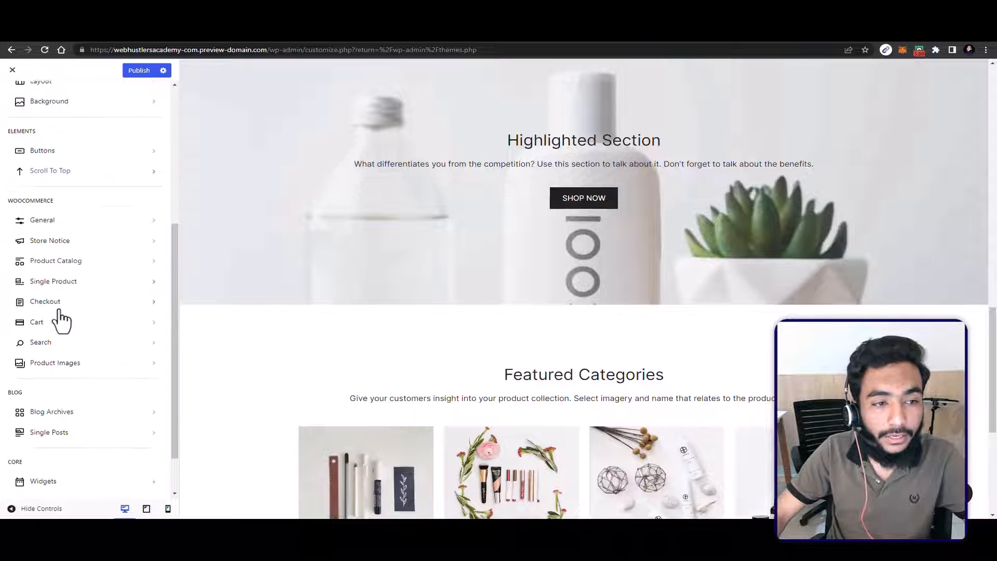
{"action": "scroll", "coordinate": [63, 325], "scroll_direction": "down", "scroll_amount": 1}
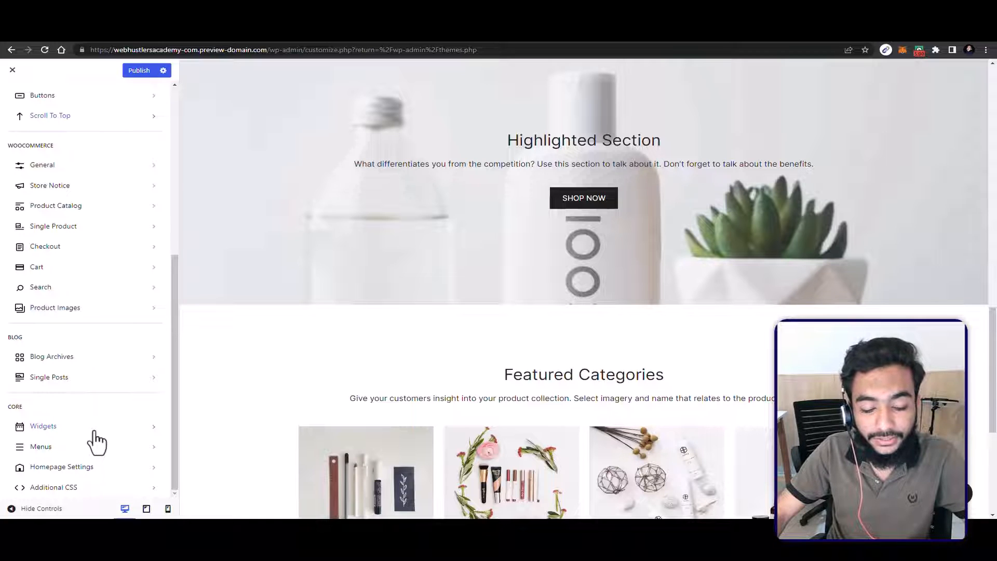
{"action": "scroll", "coordinate": [92, 439], "scroll_direction": "up", "scroll_amount": 1}
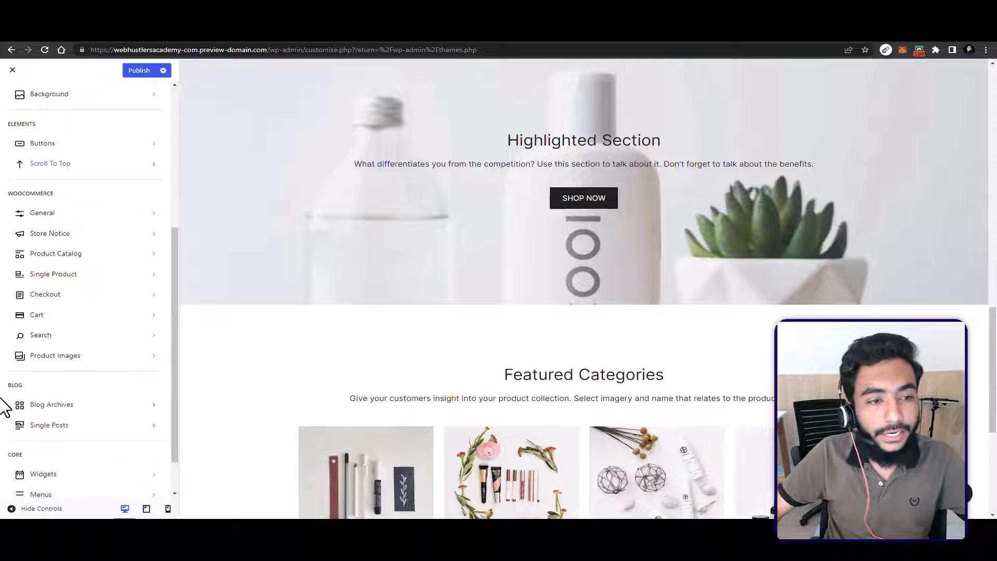
Step: Review the WooCommerce General display choices, keeping Show products for both the shop page and the category pages
{"action": "left_click", "coordinate": [53, 213]}
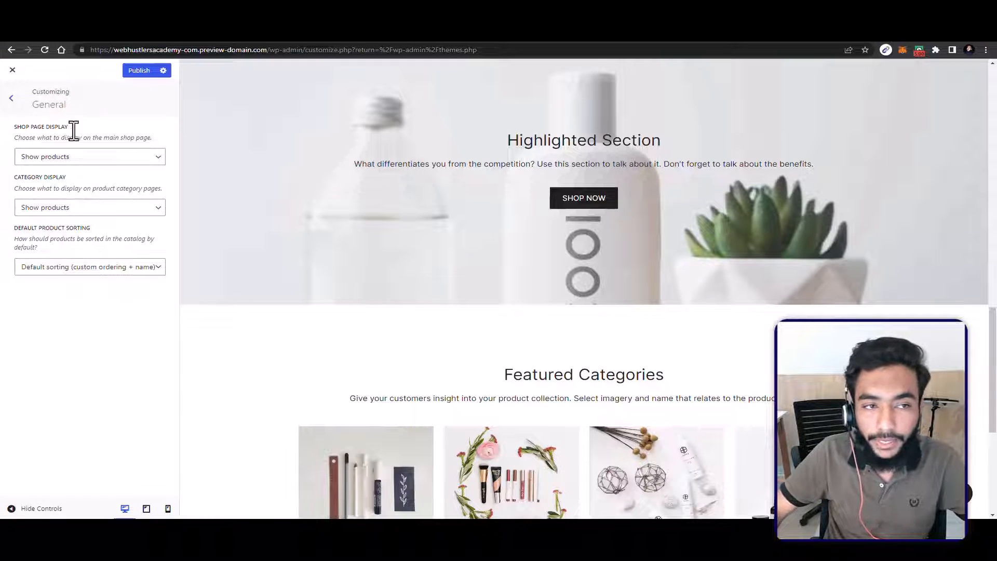
{"action": "left_click", "coordinate": [65, 157]}
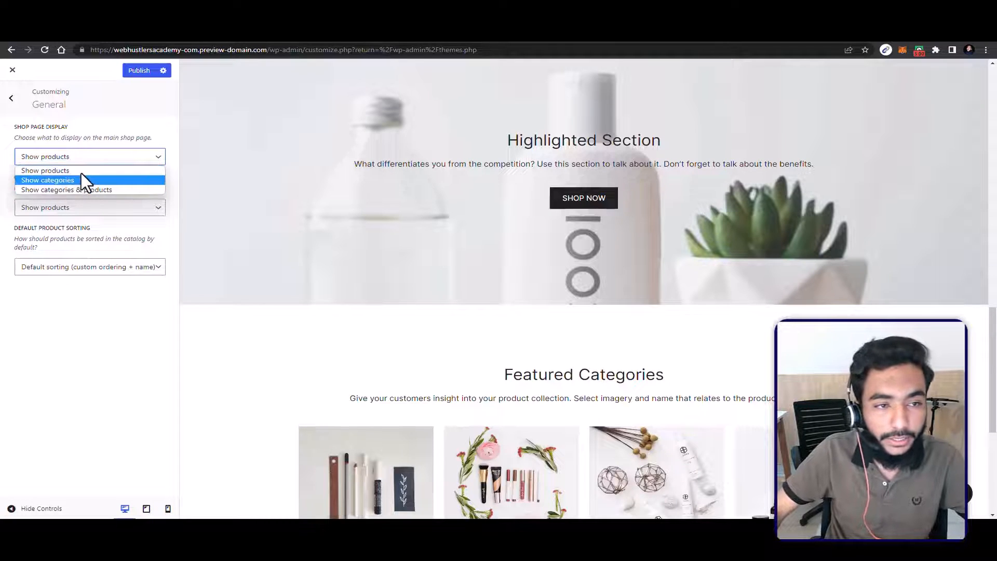
{"action": "left_click", "coordinate": [49, 327]}
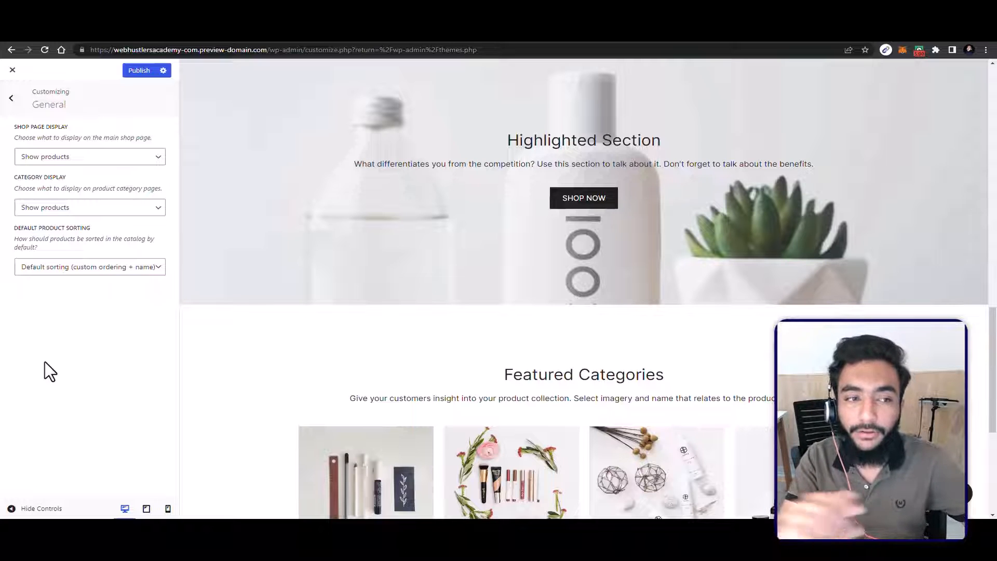
{"action": "left_click", "coordinate": [61, 207]}
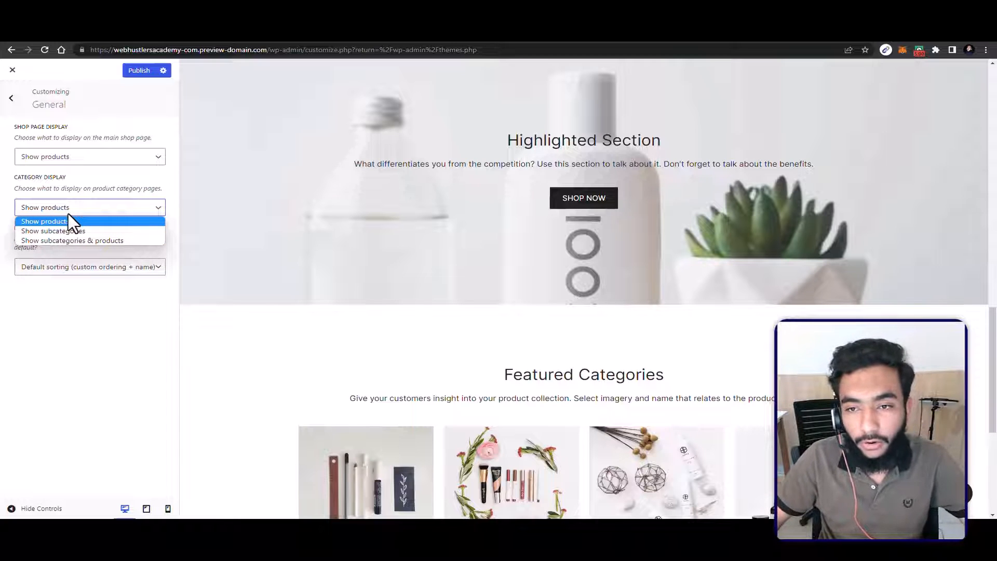
{"action": "left_click", "coordinate": [67, 219]}
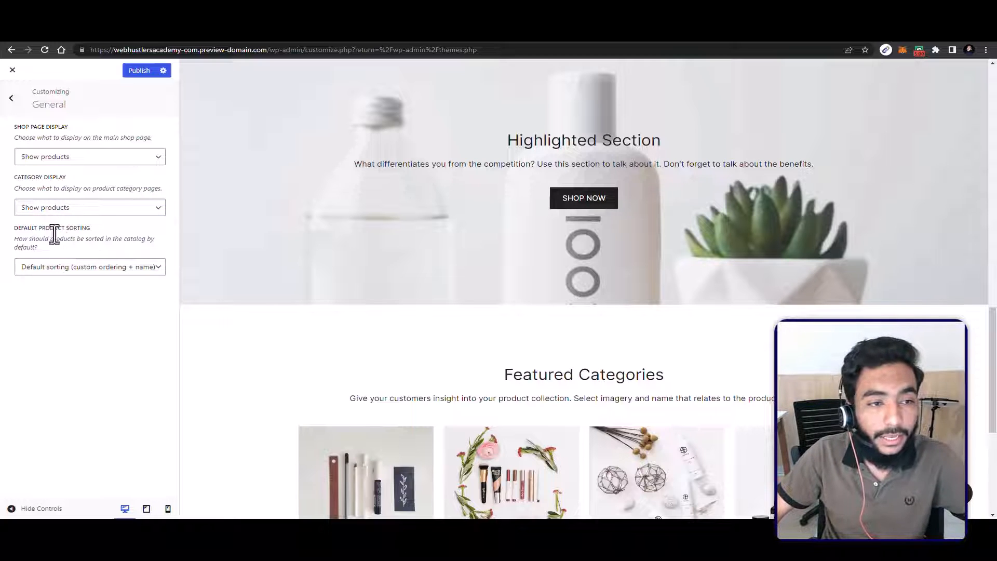
Step: Set the default product sorting to Sort by most recent and return to the main customizer options
{"action": "left_click", "coordinate": [62, 268]}
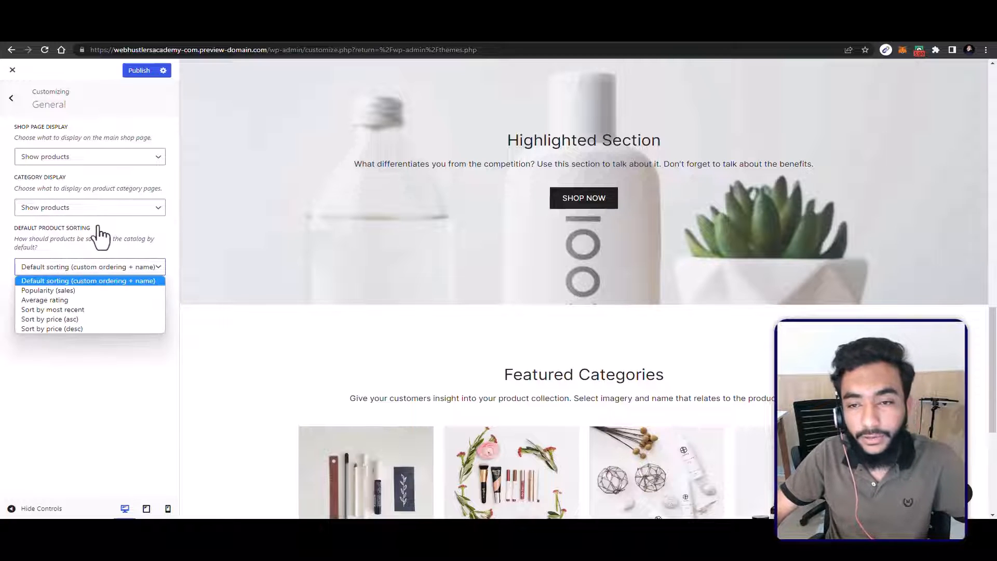
{"action": "left_click", "coordinate": [81, 294]}
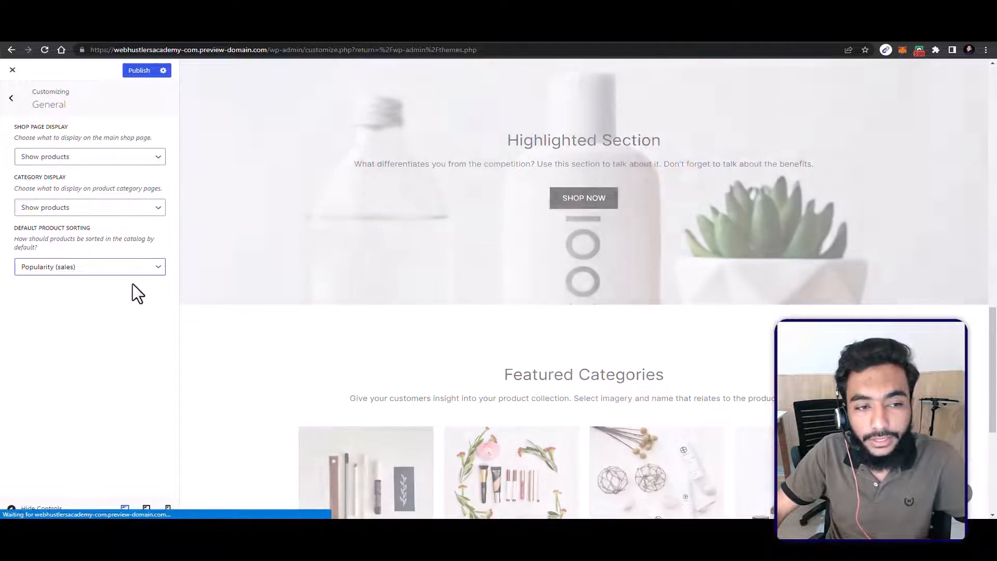
{"action": "left_click", "coordinate": [108, 269]}
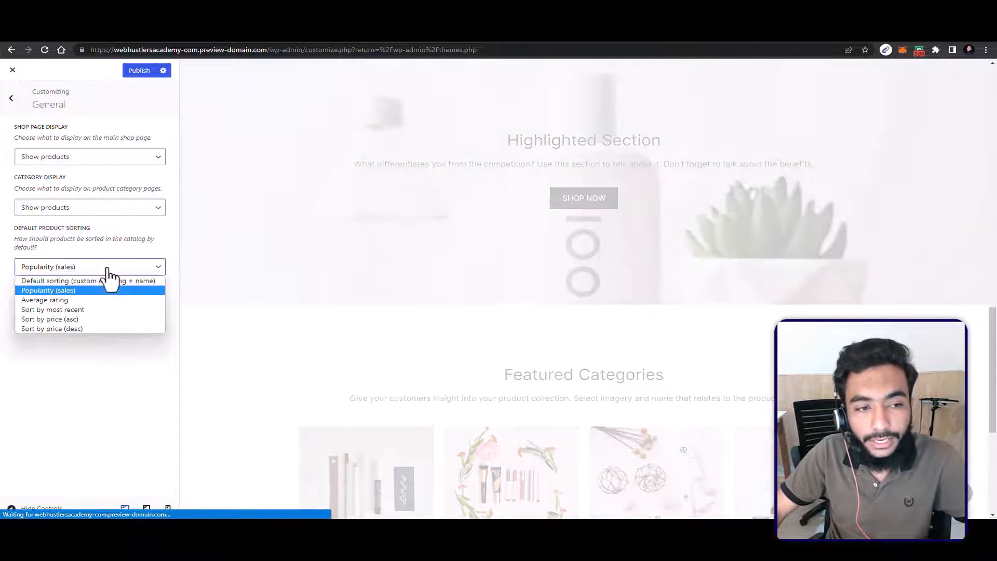
{"action": "left_click", "coordinate": [74, 312]}
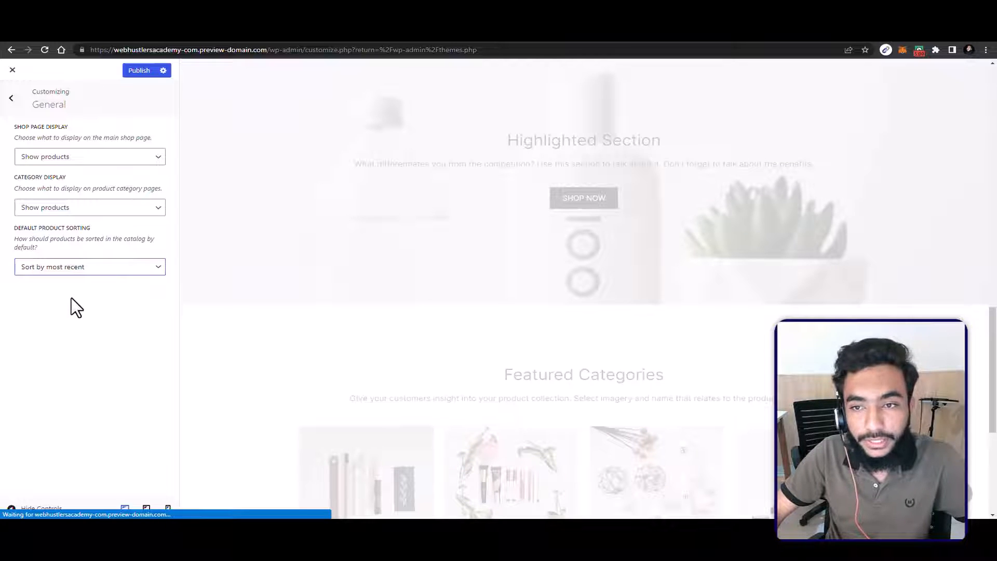
{"action": "left_click", "coordinate": [8, 94]}
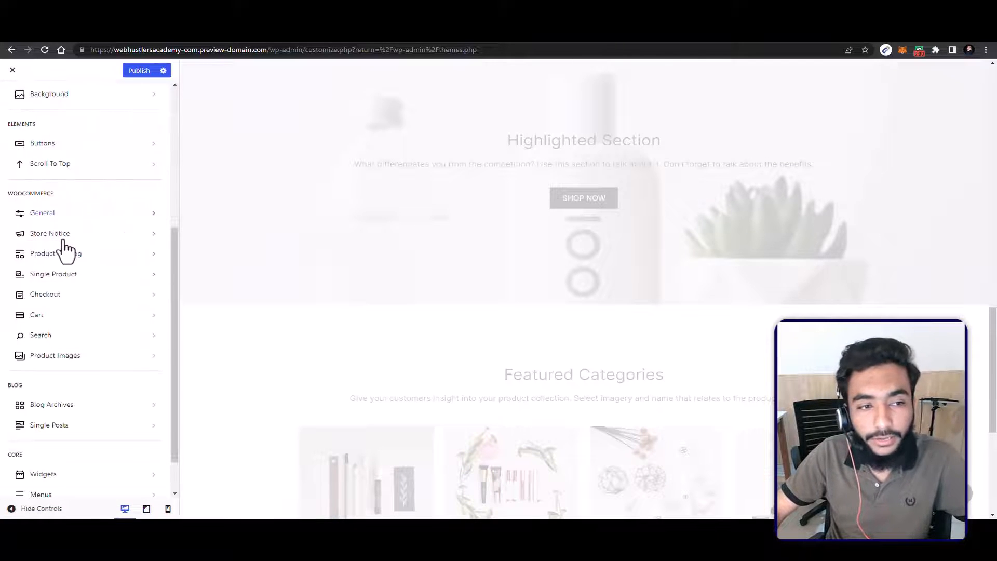
Step: Try enabling the site-wide store notice with its default text, switch it off again, and leave the Store Notice settings
{"action": "left_click", "coordinate": [62, 240]}
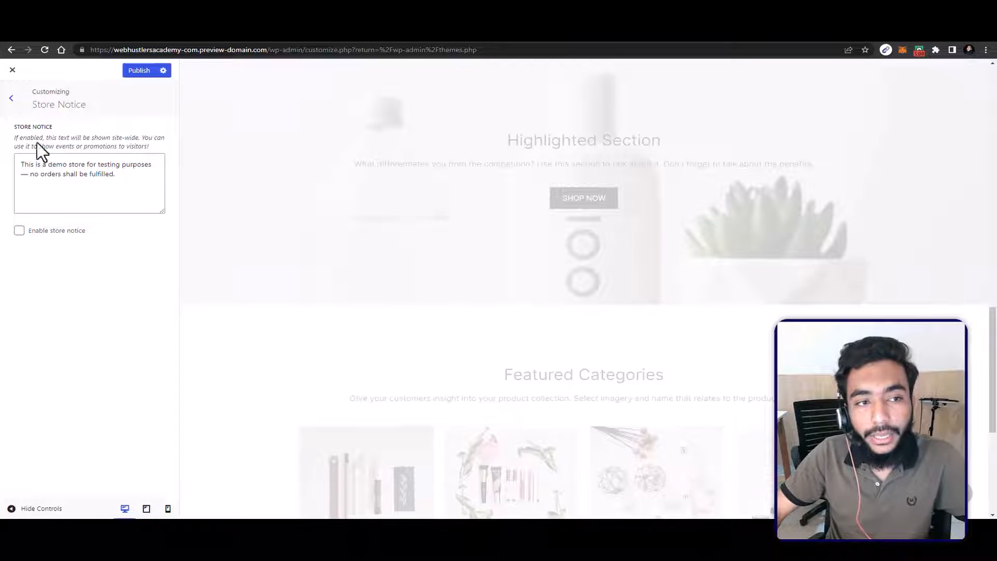
{"action": "left_click_drag", "start_coordinate": [94, 162], "coordinate": [35, 164]}
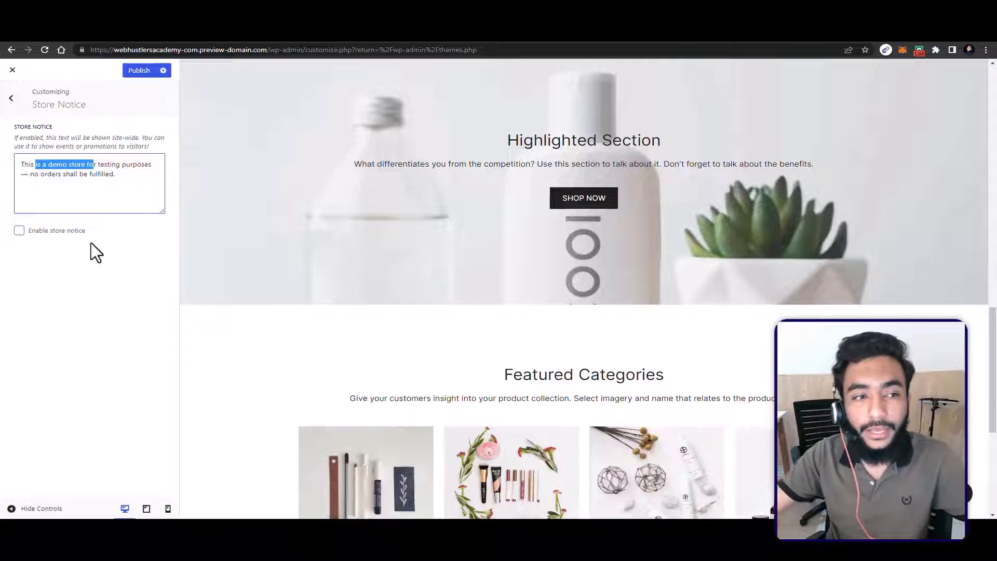
{"action": "left_click", "coordinate": [19, 230]}
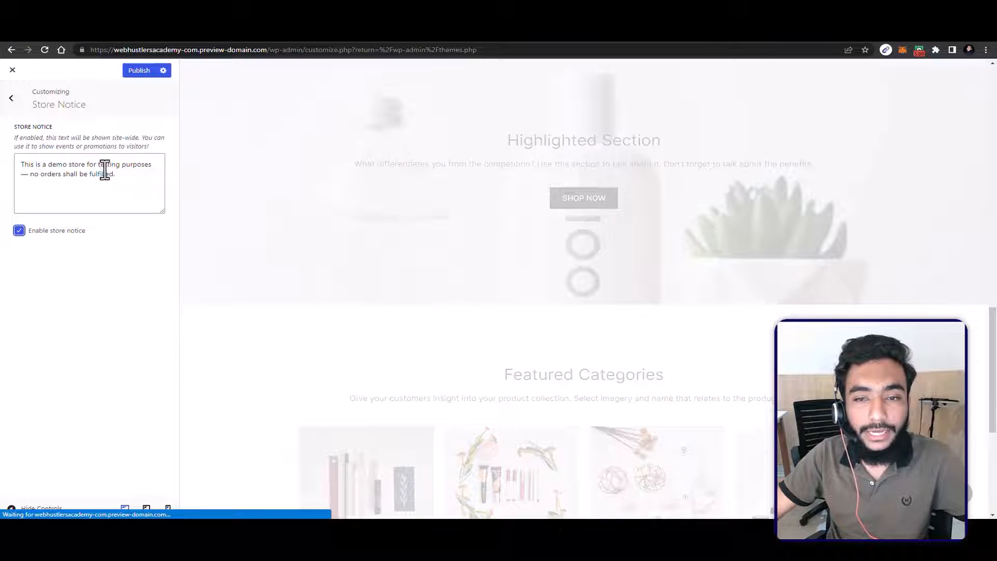
{"action": "left_click_drag", "start_coordinate": [116, 174], "coordinate": [91, 174]}
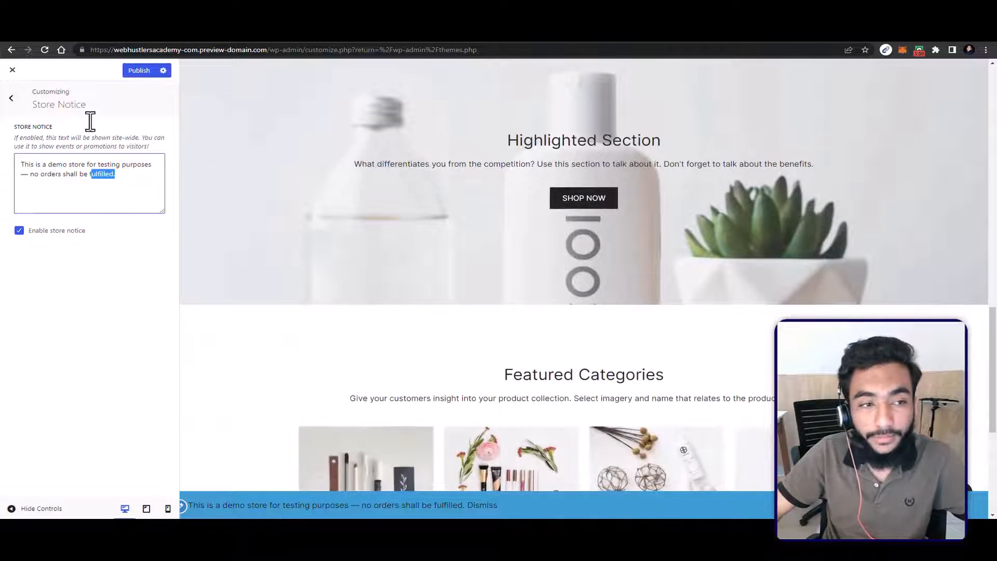
{"action": "left_click", "coordinate": [20, 230]}
{"action": "left_click", "coordinate": [10, 99]}
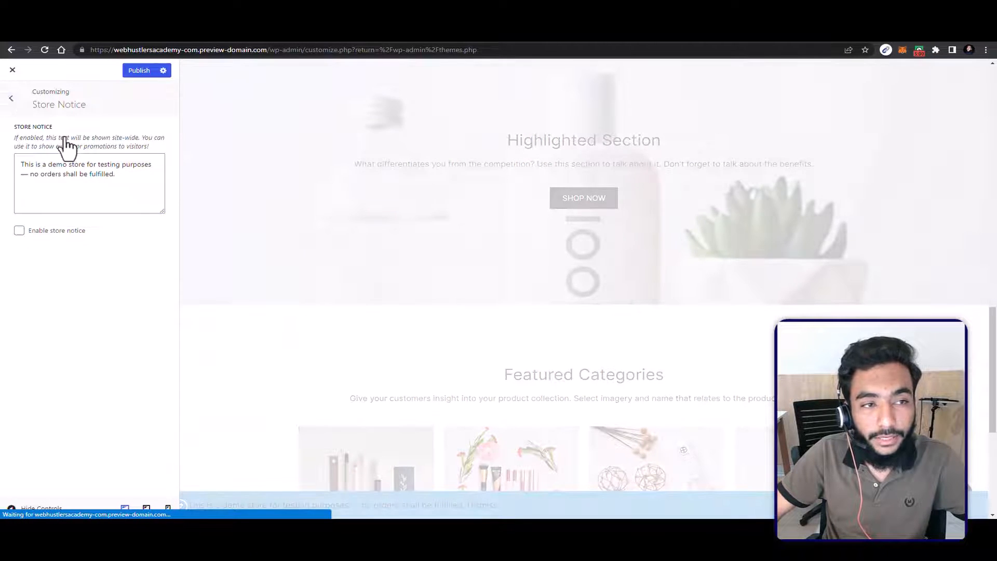
Step: Set the Product Catalog's sidebar layout to the left sidebar option, keeping the grid layout type
{"action": "left_click", "coordinate": [53, 254]}
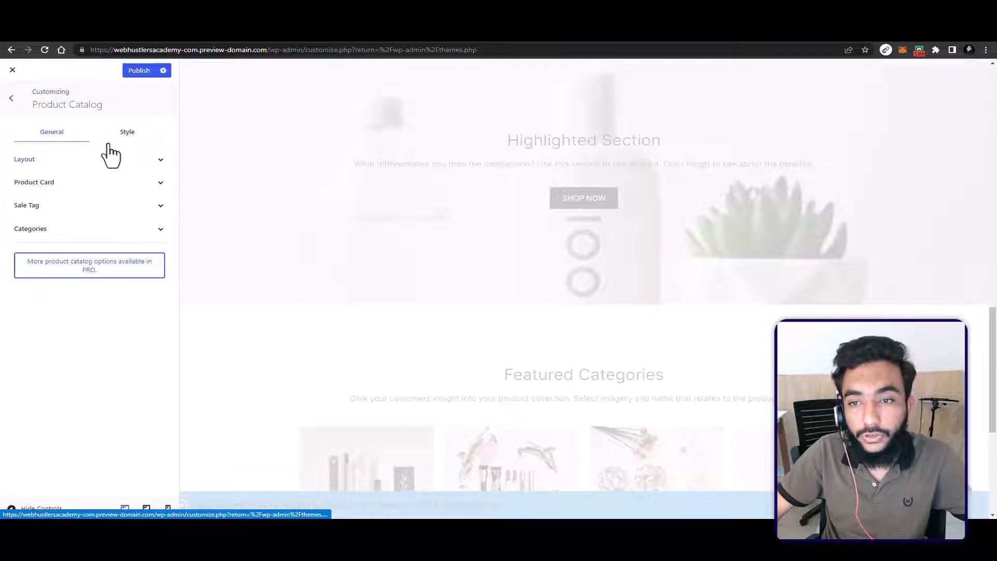
{"action": "left_click", "coordinate": [111, 156]}
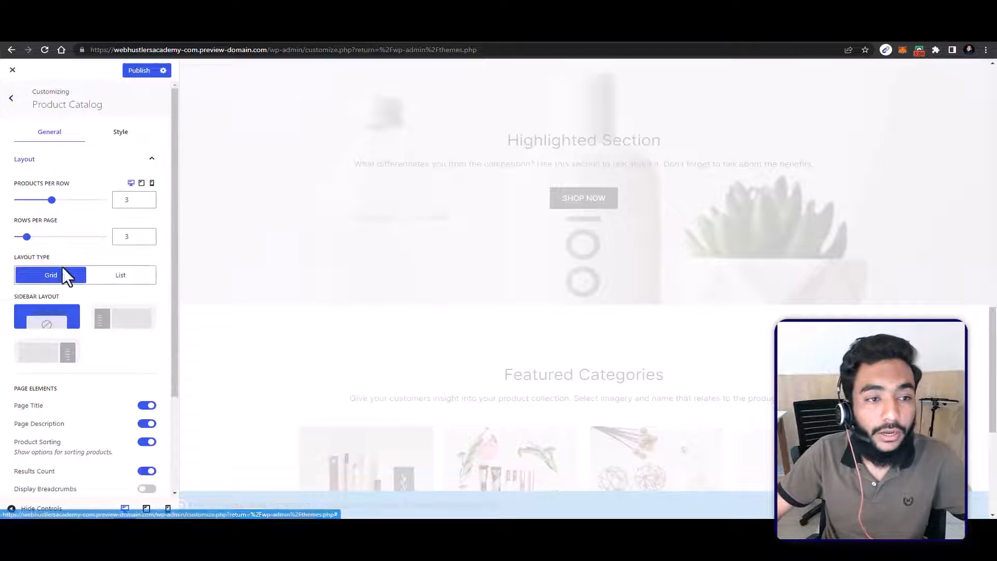
{"action": "scroll", "coordinate": [89, 162], "scroll_direction": "down", "scroll_amount": 1}
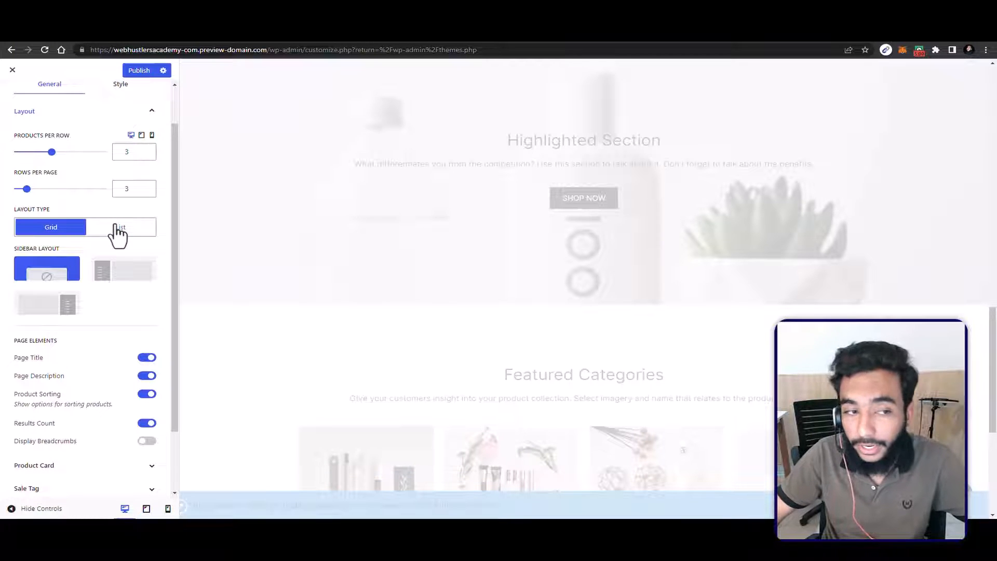
{"action": "scroll", "coordinate": [109, 249], "scroll_direction": "down", "scroll_amount": 1}
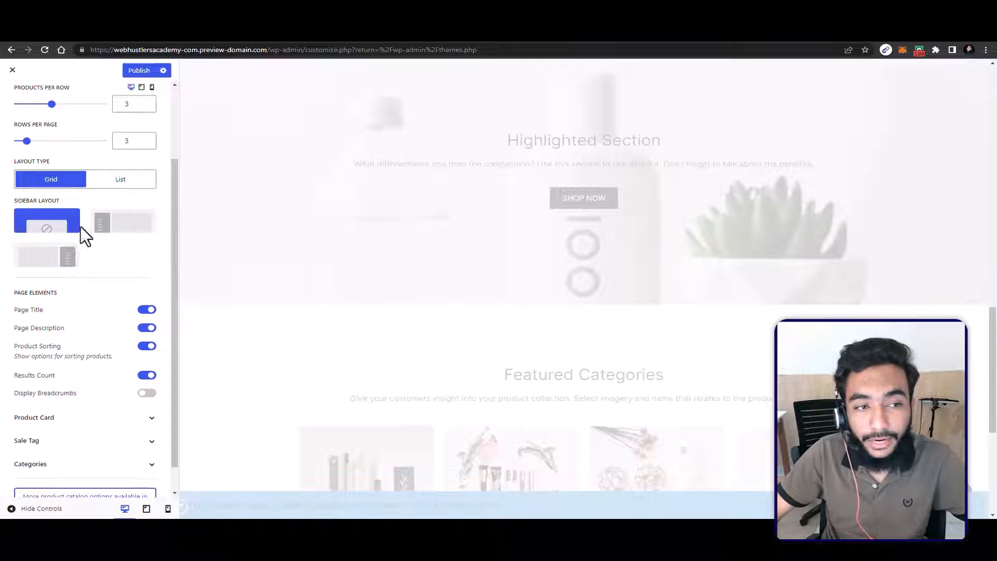
{"action": "left_click", "coordinate": [120, 225]}
{"action": "scroll", "coordinate": [88, 211], "scroll_direction": "up", "scroll_amount": 2}
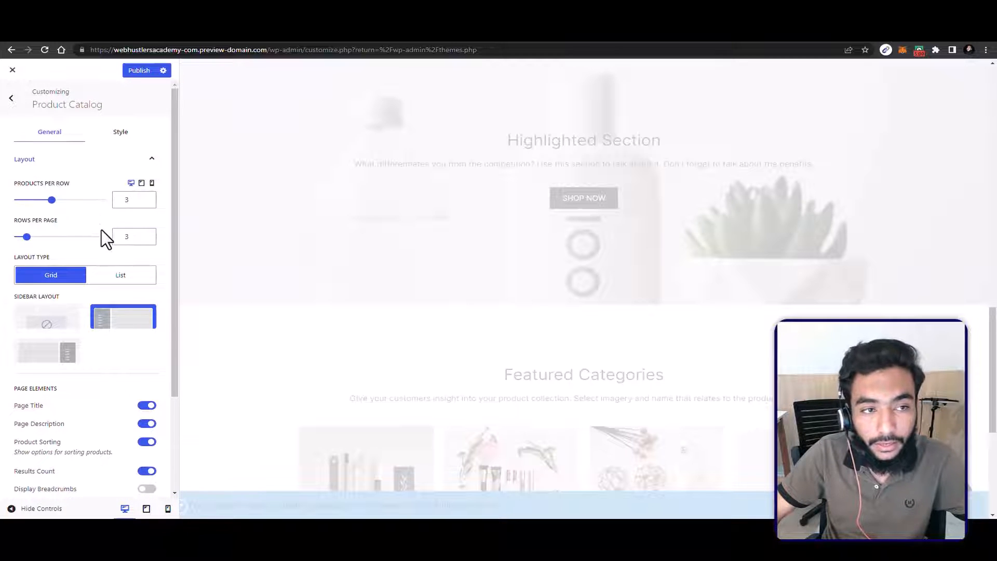
Step: Enable Display Breadcrumbs among the Product Catalog's page elements
{"action": "scroll", "coordinate": [103, 335], "scroll_direction": "down", "scroll_amount": 1}
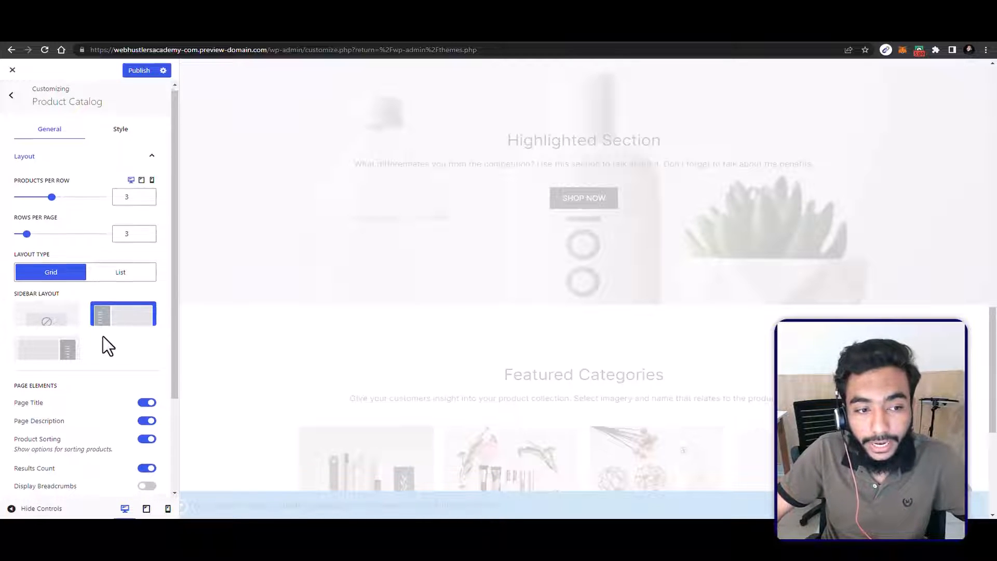
{"action": "scroll", "coordinate": [105, 340], "scroll_direction": "down", "scroll_amount": 3}
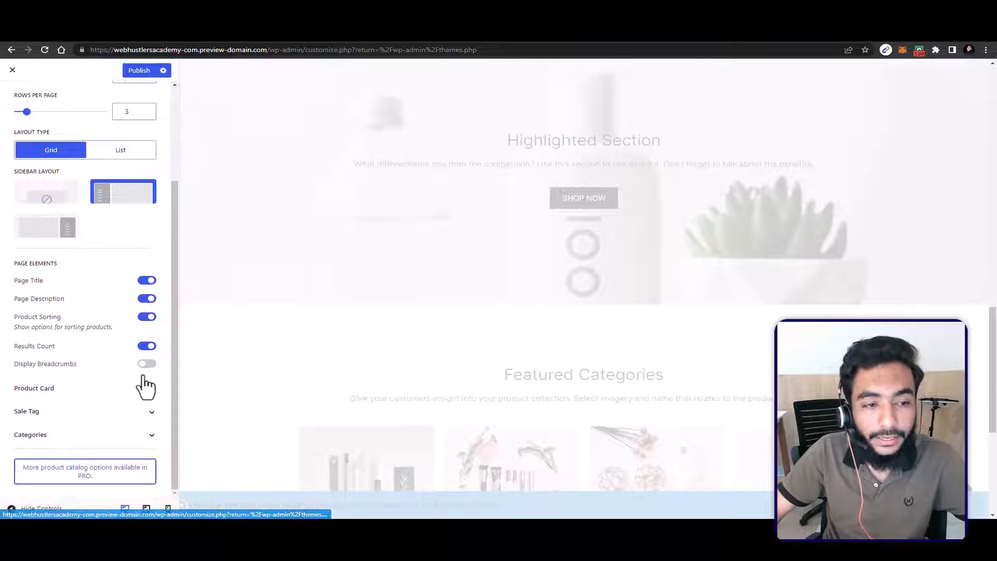
{"action": "left_click", "coordinate": [147, 363]}
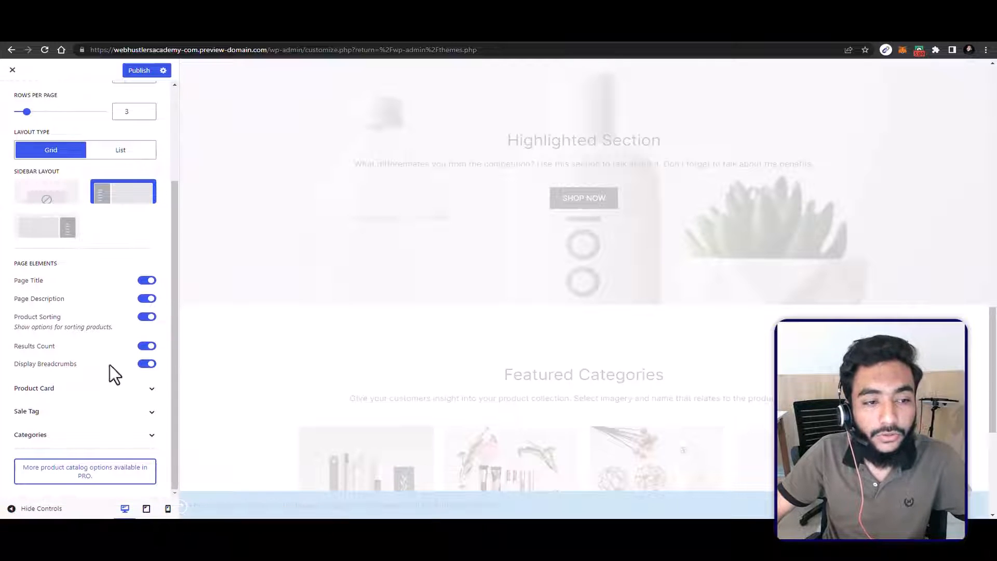
Step: Change the Product Catalog's sidebar layout to no sidebar after checking the shop preview, and publish the changes
{"action": "left_click", "coordinate": [97, 397]}
{"action": "scroll", "coordinate": [103, 394], "scroll_direction": "down", "scroll_amount": 1}
{"action": "scroll", "coordinate": [114, 389], "scroll_direction": "up", "scroll_amount": 3}
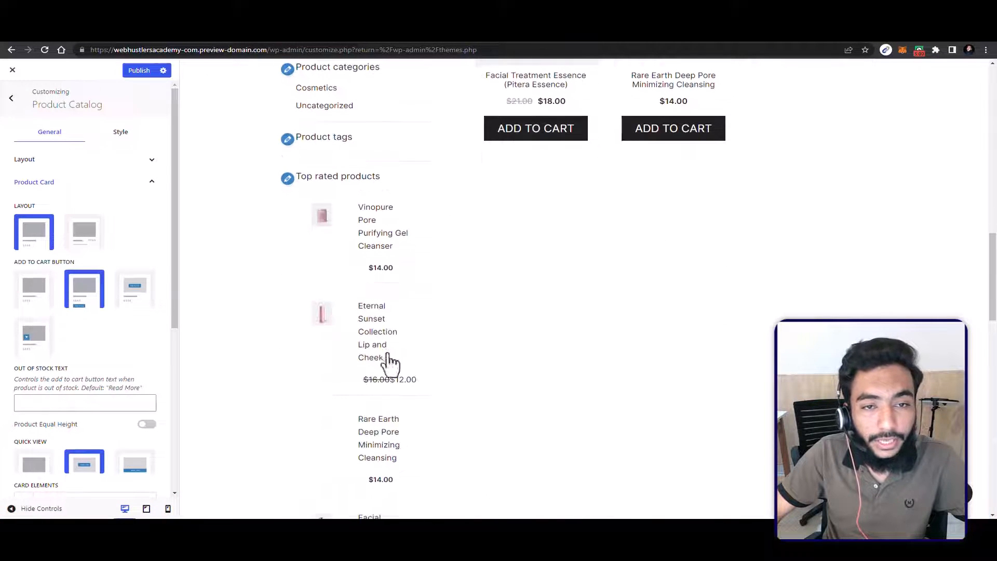
{"action": "scroll", "coordinate": [390, 352], "scroll_direction": "up", "scroll_amount": 7}
{"action": "scroll", "coordinate": [369, 223], "scroll_direction": "up", "scroll_amount": 5}
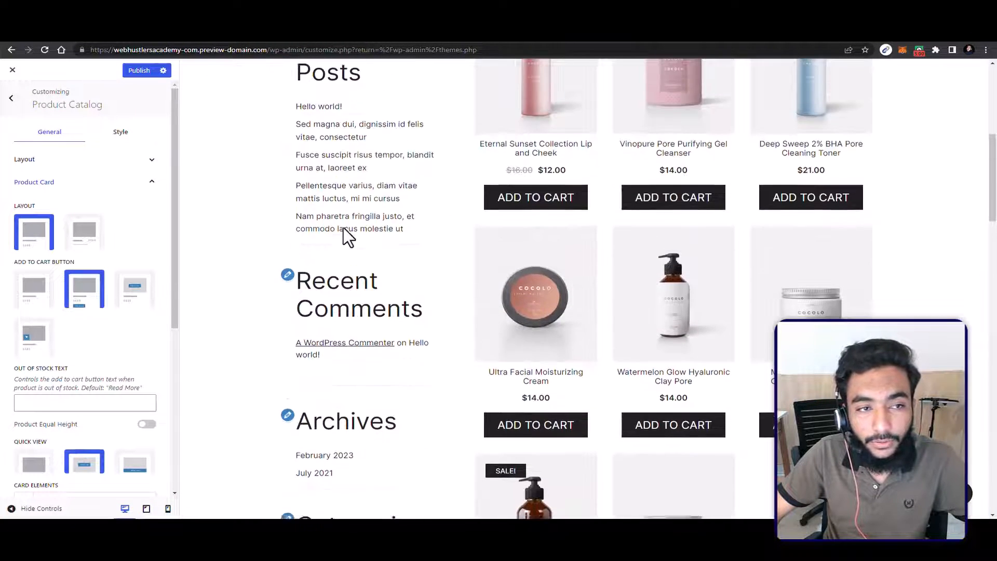
{"action": "left_click", "coordinate": [118, 156]}
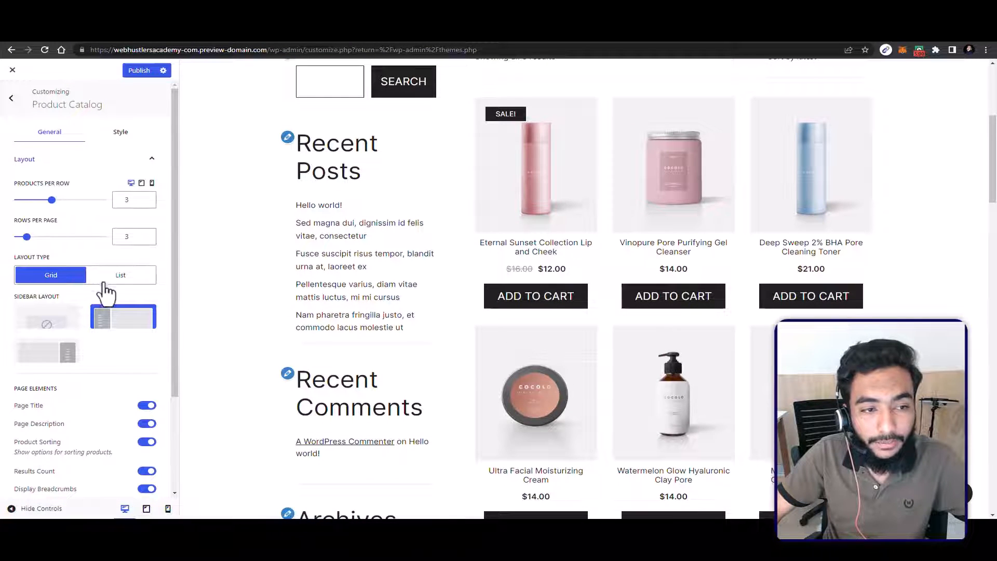
{"action": "left_click", "coordinate": [48, 322]}
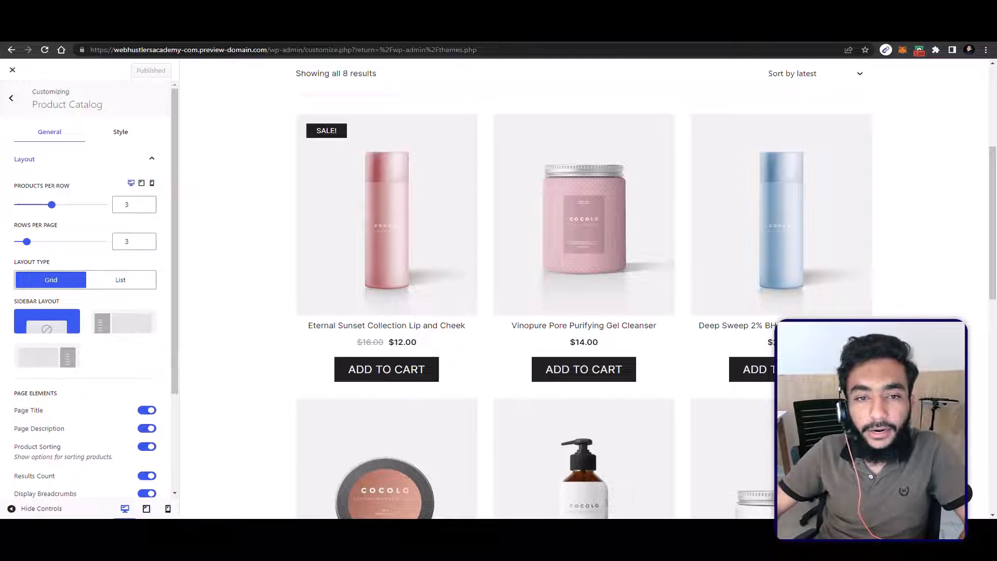
Step: Set the Product Catalog layout to 4 products per row and 4 rows per page
{"action": "scroll", "coordinate": [48, 381], "scroll_direction": "down", "scroll_amount": 3}
{"action": "scroll", "coordinate": [74, 395], "scroll_direction": "up", "scroll_amount": 2}
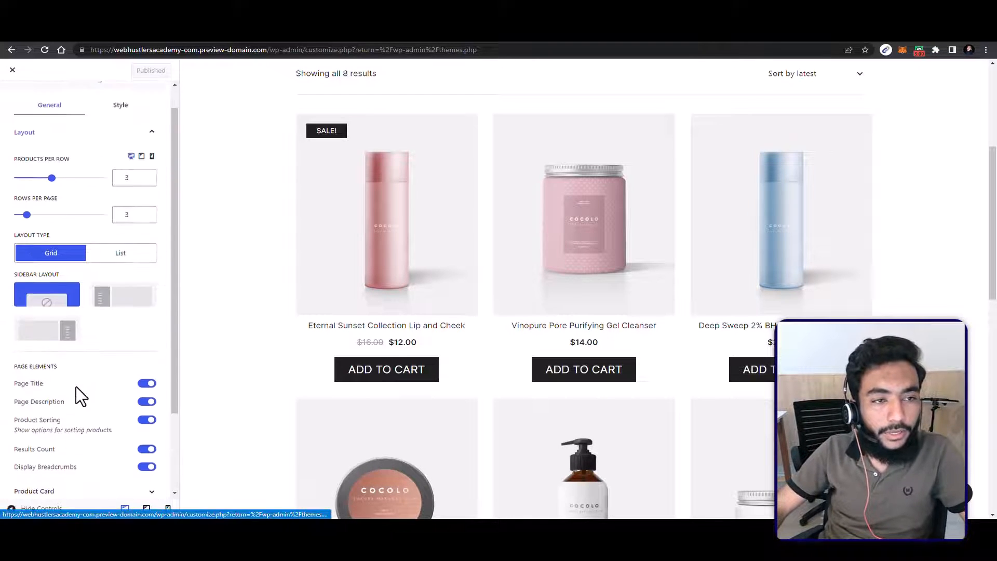
{"action": "scroll", "coordinate": [76, 387], "scroll_direction": "up", "scroll_amount": 1}
{"action": "scroll", "coordinate": [53, 301], "scroll_direction": "down", "scroll_amount": 4}
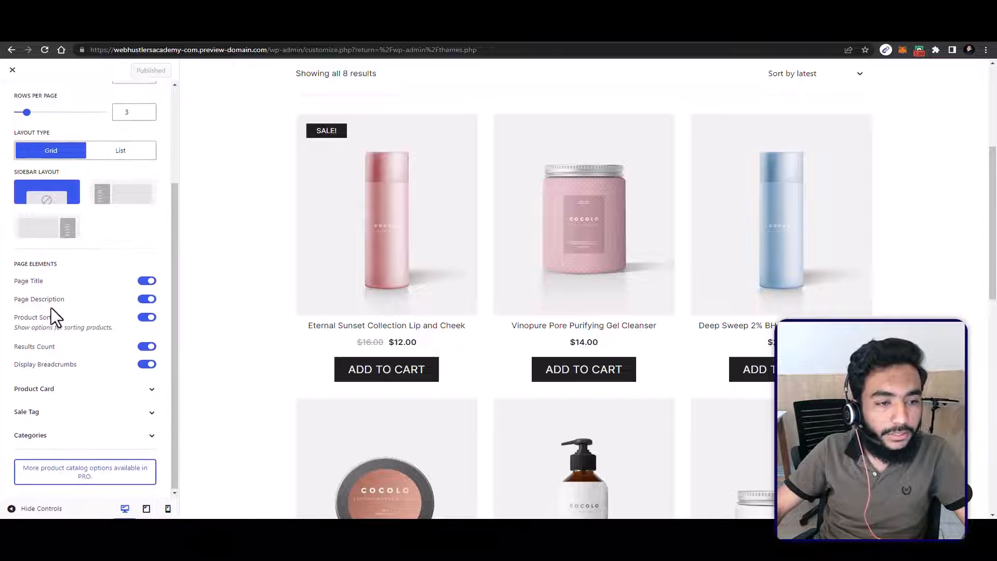
{"action": "scroll", "coordinate": [78, 389], "scroll_direction": "up", "scroll_amount": 4}
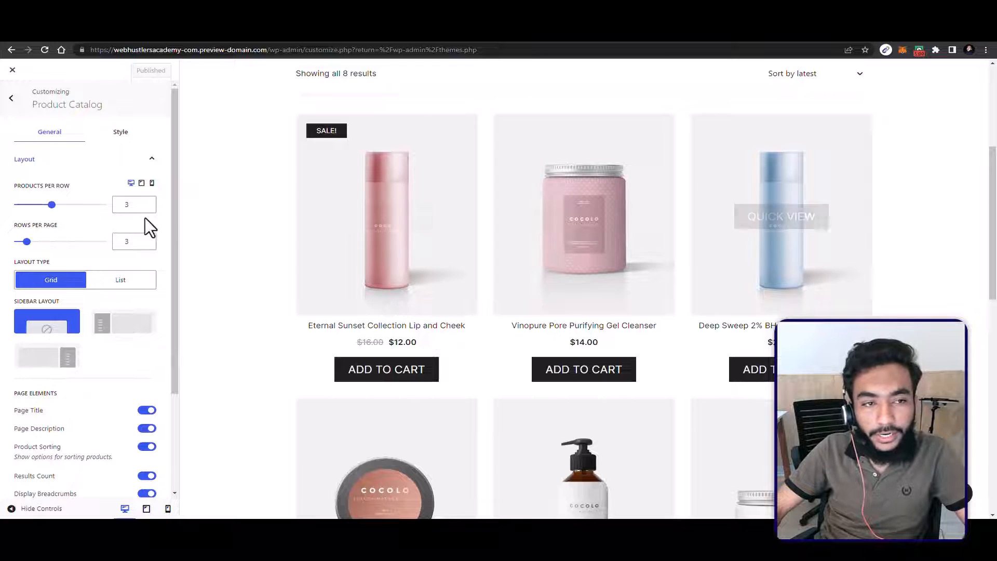
{"action": "left_click_drag", "start_coordinate": [51, 204], "coordinate": [67, 204]}
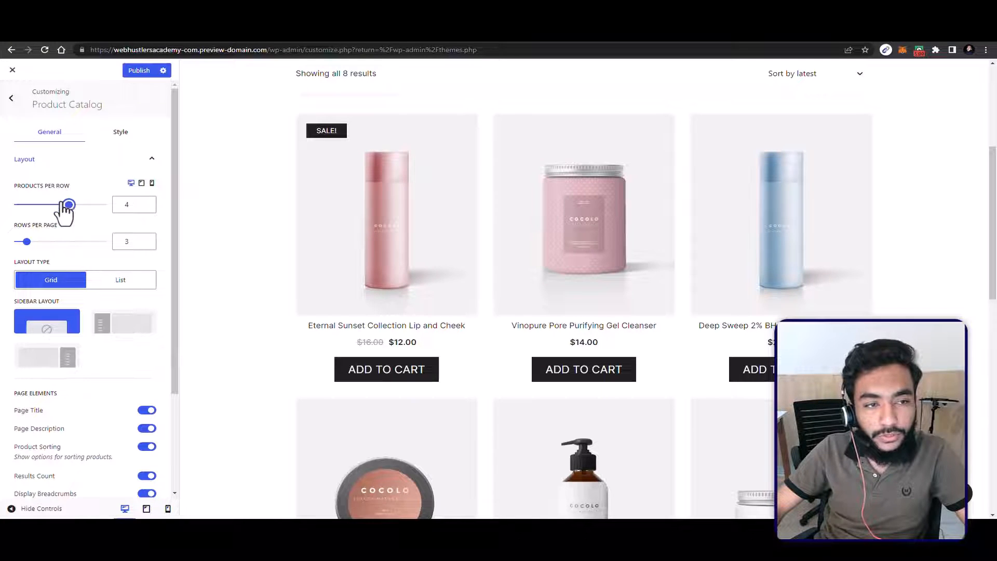
{"action": "left_click_drag", "start_coordinate": [27, 241], "coordinate": [30, 240]}
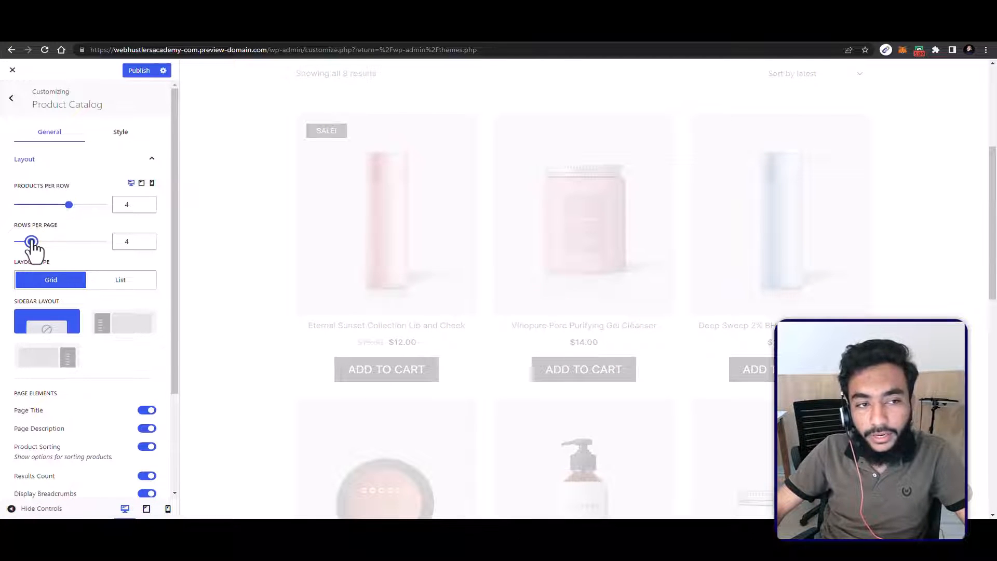
Step: Set the Product Card's quick view style to the option with the bar along the bottom of the product image
{"action": "scroll", "coordinate": [82, 241], "scroll_direction": "down", "scroll_amount": 3}
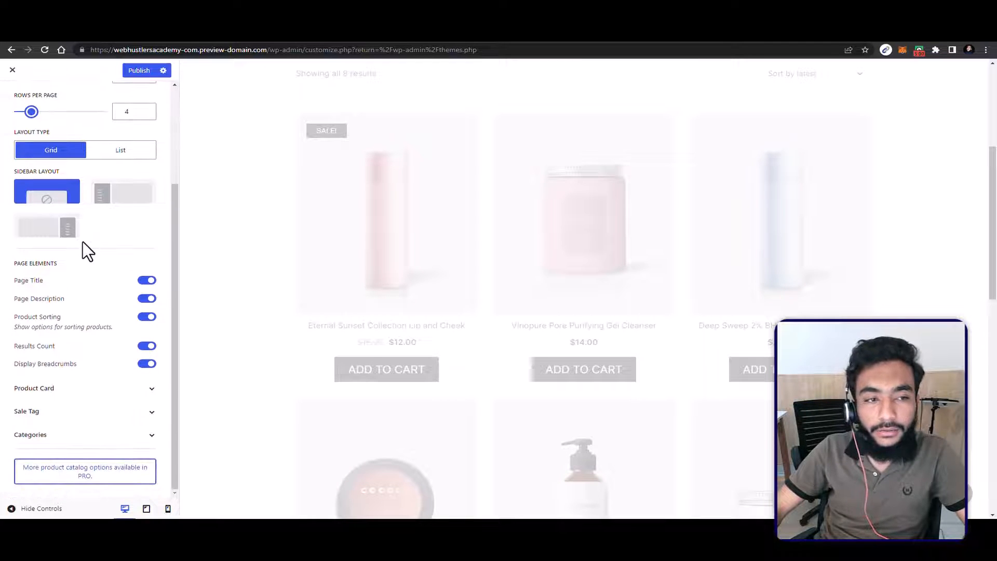
{"action": "scroll", "coordinate": [110, 357], "scroll_direction": "up", "scroll_amount": 1}
{"action": "scroll", "coordinate": [111, 358], "scroll_direction": "down", "scroll_amount": 1}
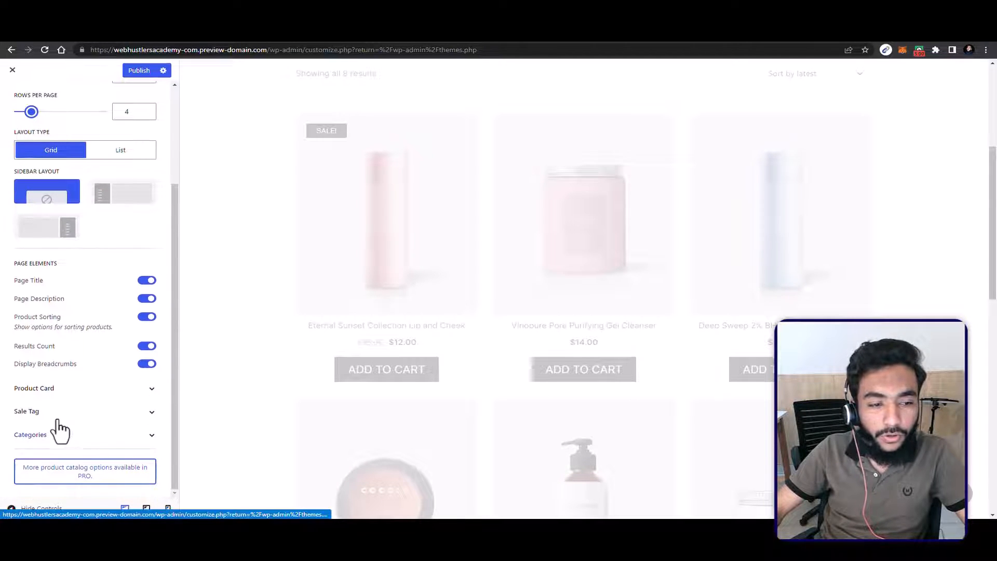
{"action": "left_click", "coordinate": [76, 388]}
{"action": "scroll", "coordinate": [62, 370], "scroll_direction": "down", "scroll_amount": 5}
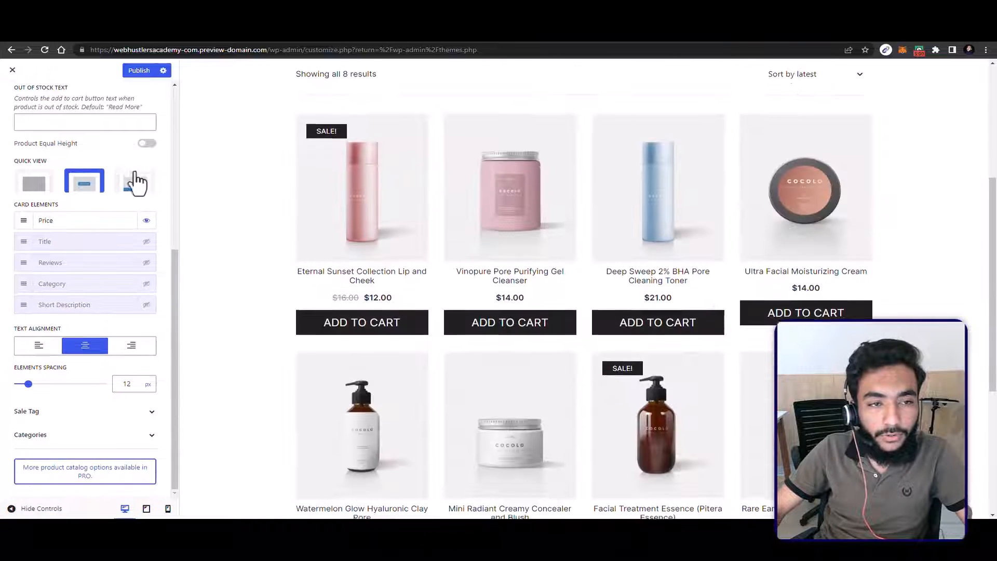
{"action": "left_click", "coordinate": [131, 182]}
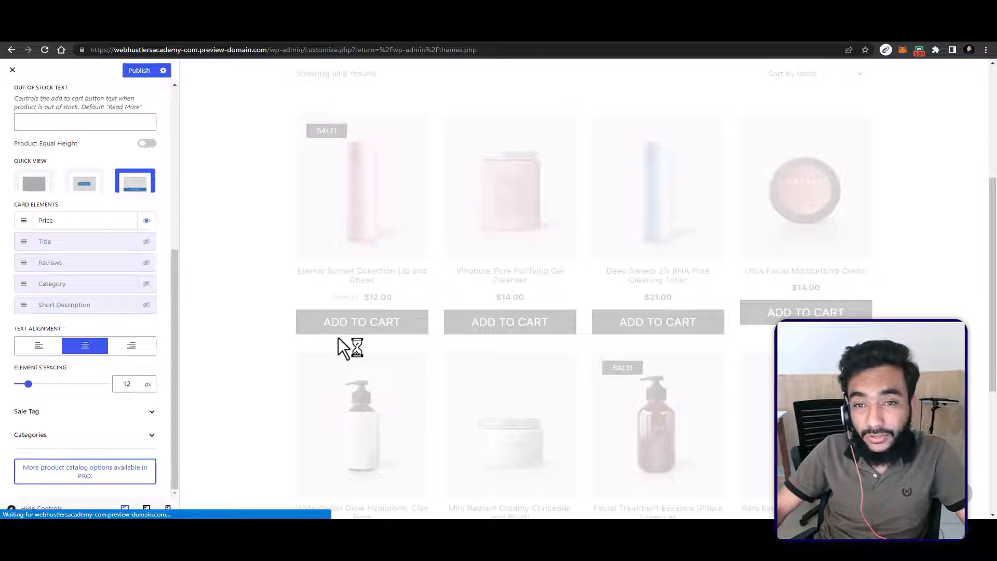
{"action": "scroll", "coordinate": [59, 194], "scroll_direction": "up", "scroll_amount": 5}
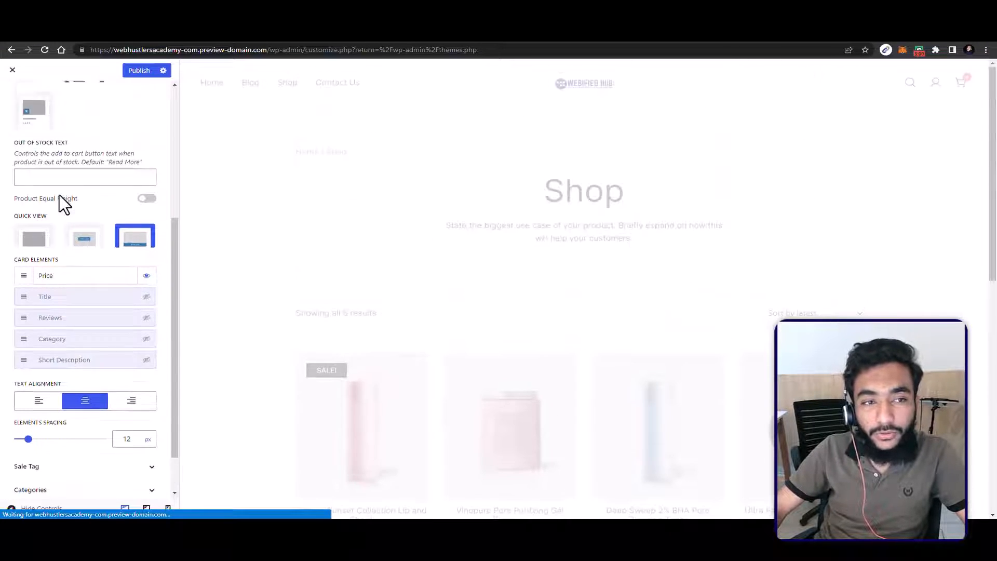
{"action": "scroll", "coordinate": [29, 156], "scroll_direction": "down", "scroll_amount": 5}
{"action": "scroll", "coordinate": [29, 156], "scroll_direction": "up", "scroll_amount": 5}
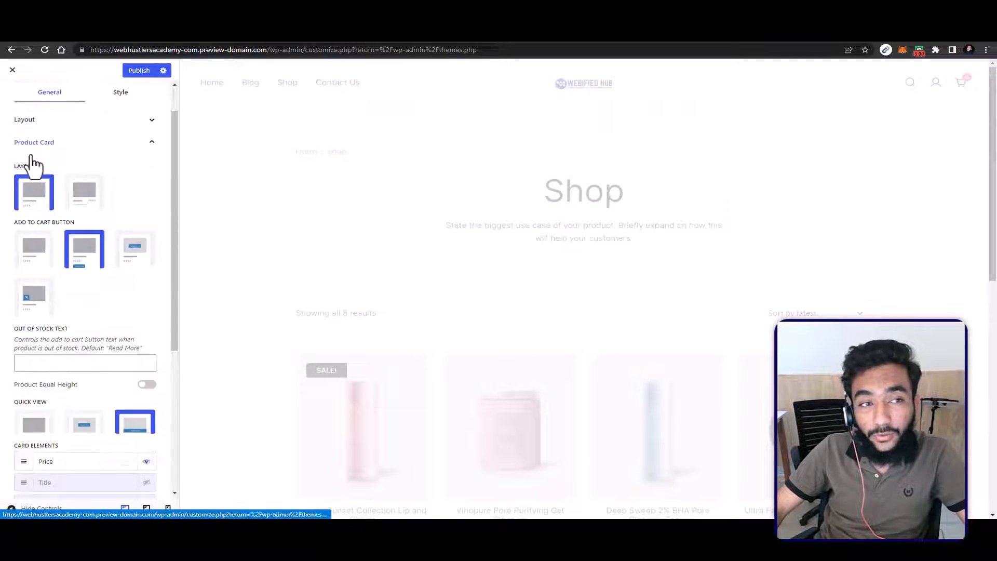
Step: Set the font size of the site's buttons to 16 px and return to the main customizer options
{"action": "left_click", "coordinate": [14, 94]}
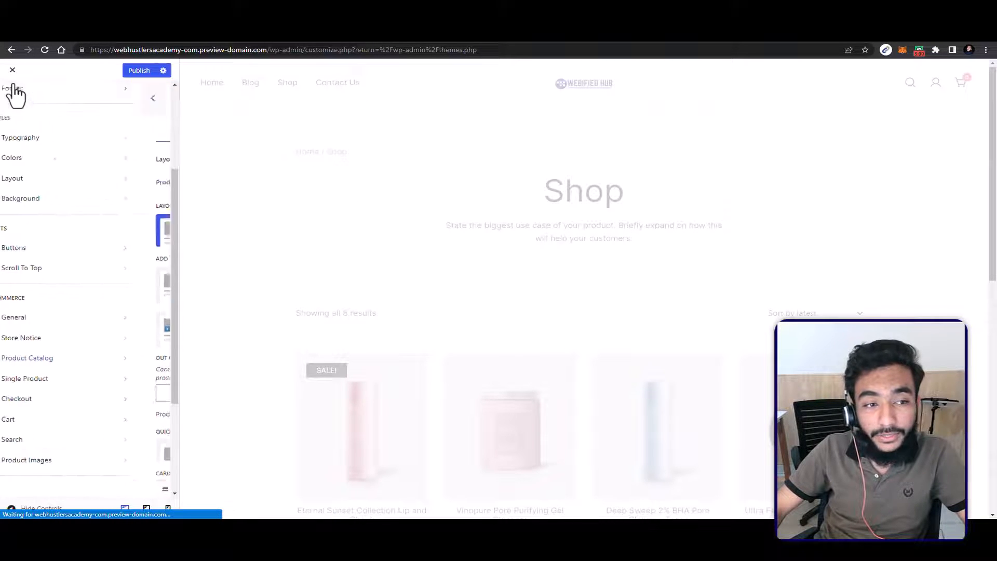
{"action": "left_click", "coordinate": [70, 251]}
{"action": "left_click", "coordinate": [52, 213]}
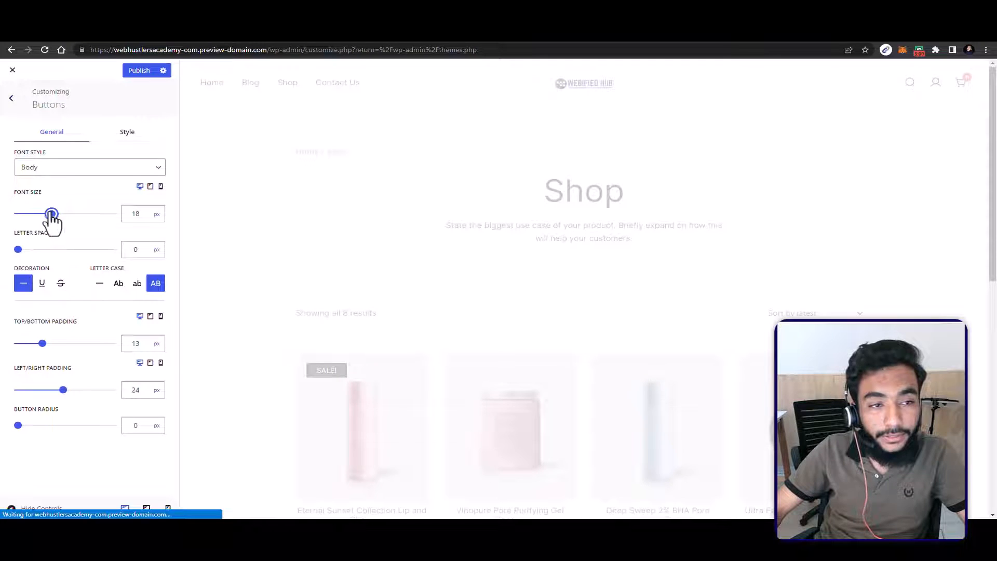
{"action": "left_click_drag", "start_coordinate": [52, 213], "coordinate": [48, 213]}
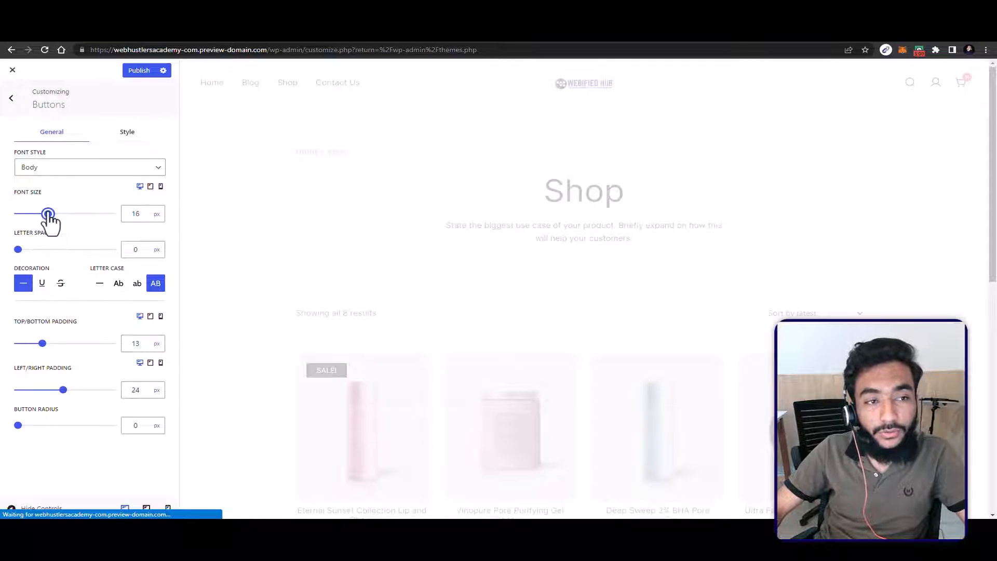
{"action": "left_click", "coordinate": [11, 97]}
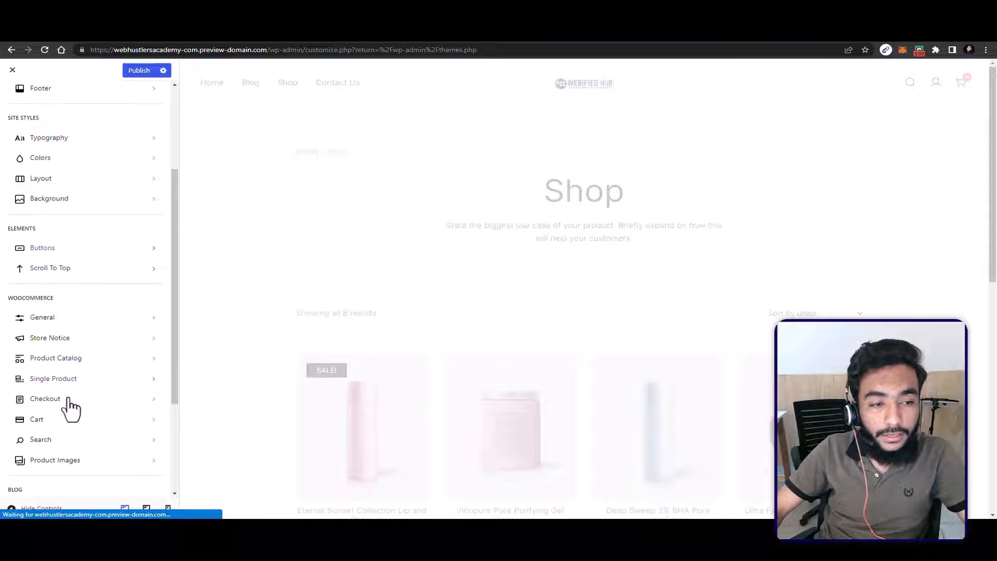
Step: Set the Product Catalog Sale Tag's border radius to 100 px and enable Display Sale Percentage
{"action": "left_click", "coordinate": [71, 357]}
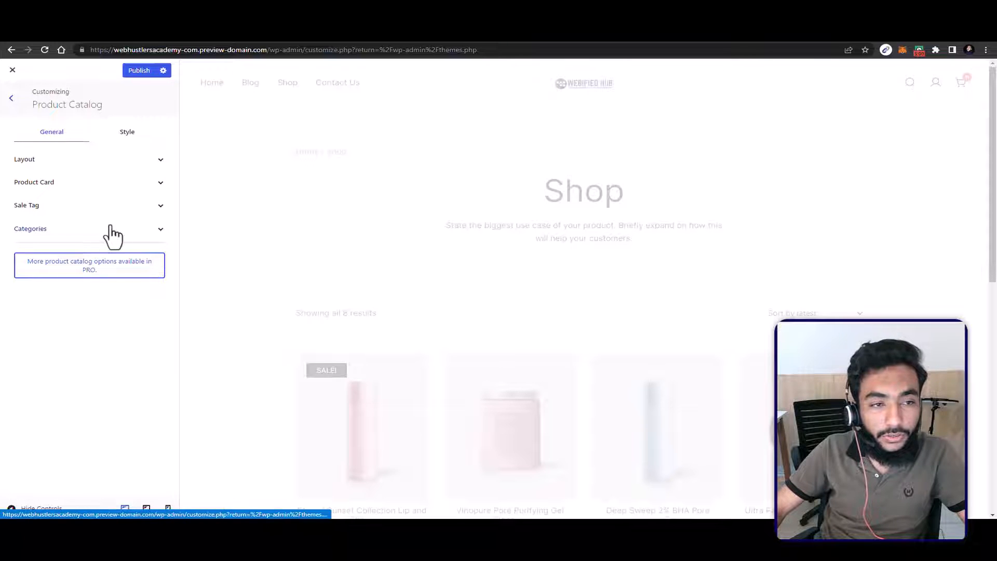
{"action": "left_click", "coordinate": [80, 205]}
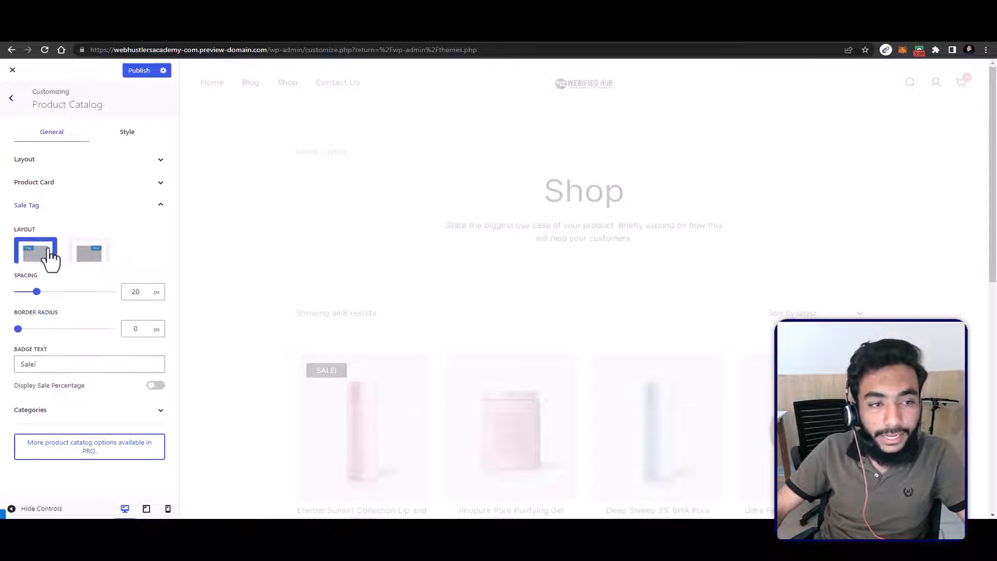
{"action": "scroll", "coordinate": [430, 298], "scroll_direction": "down", "scroll_amount": 5}
{"action": "scroll", "coordinate": [405, 273], "scroll_direction": "up", "scroll_amount": 1}
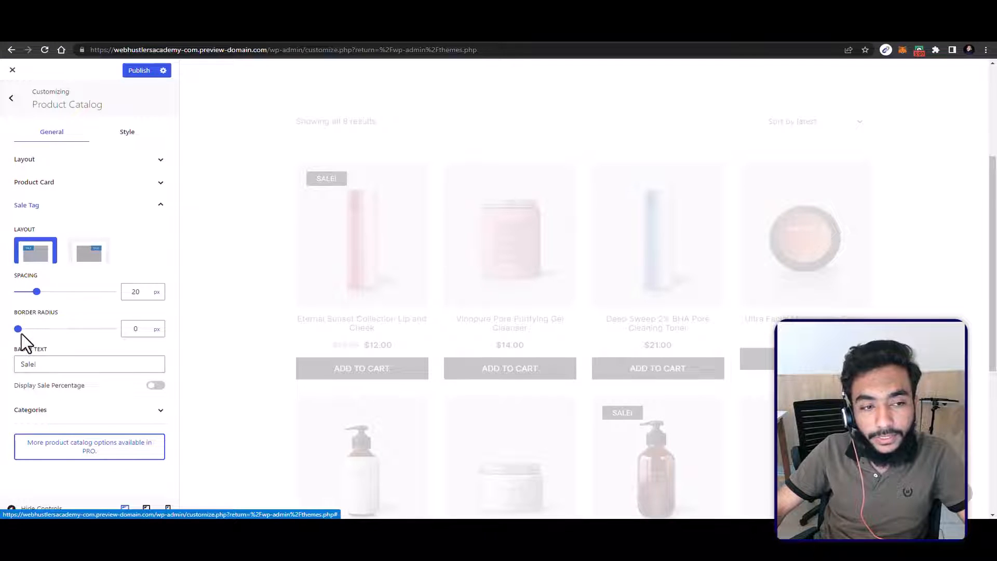
{"action": "left_click_drag", "start_coordinate": [21, 333], "coordinate": [125, 340]}
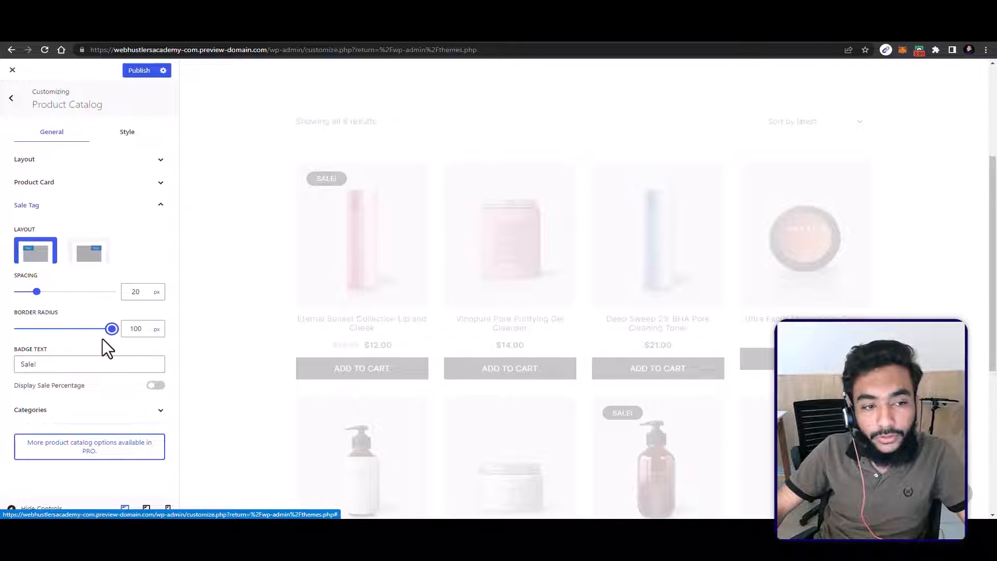
{"action": "left_click_drag", "start_coordinate": [54, 366], "coordinate": [19, 369]}
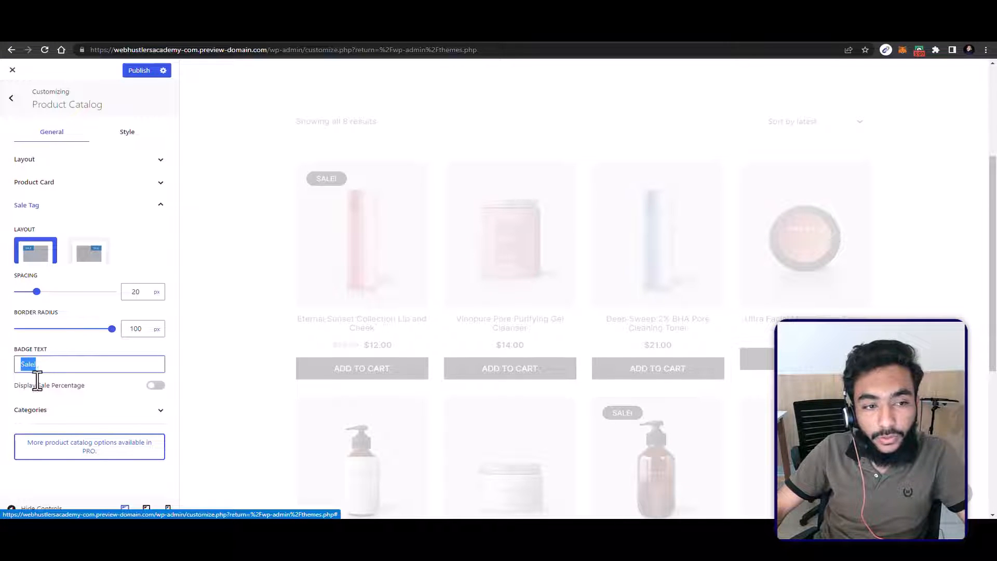
{"action": "left_click", "coordinate": [154, 392]}
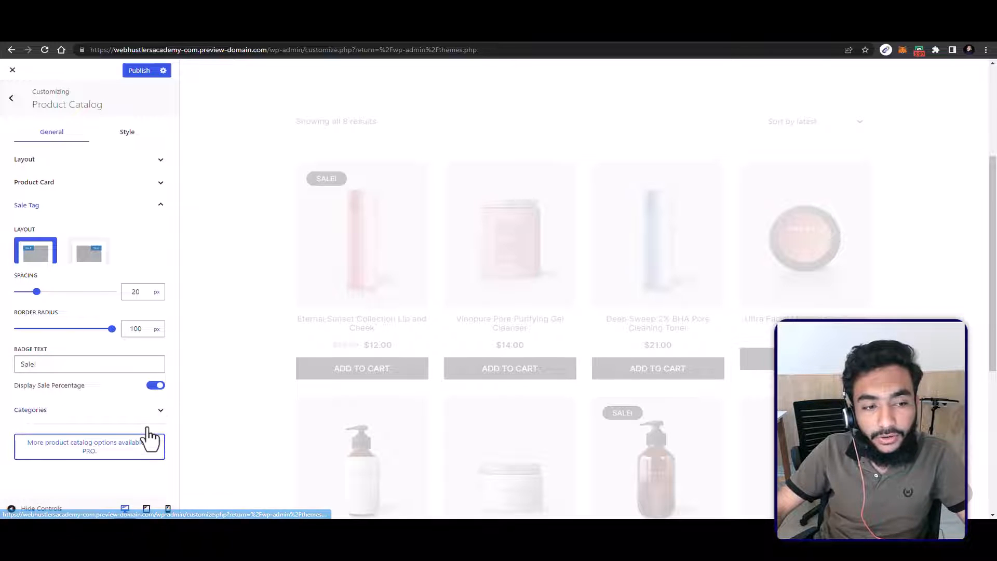
Step: Choose the second layout for the Product Catalog's Categories, then reopen the Sale Tag settings
{"action": "left_click", "coordinate": [148, 415]}
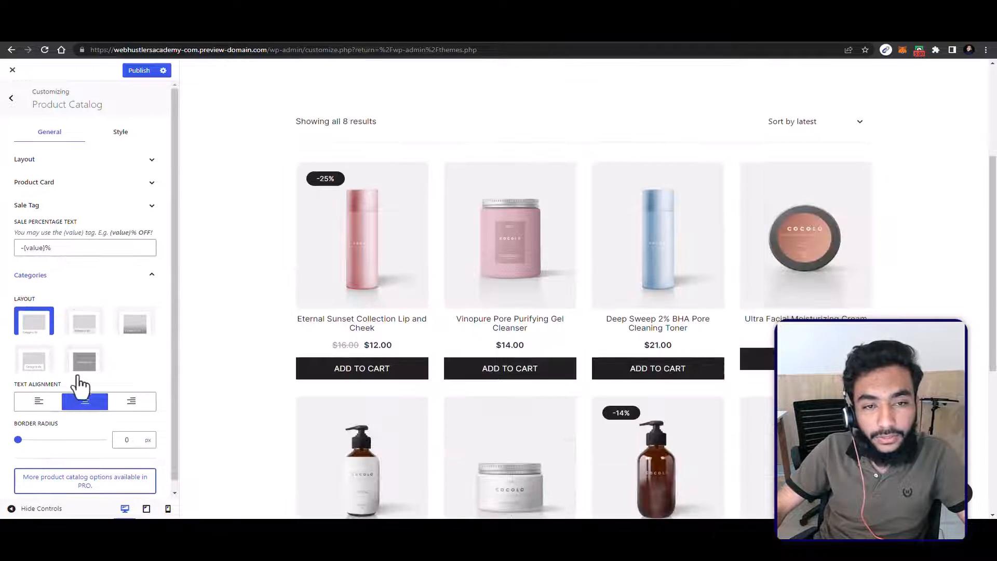
{"action": "scroll", "coordinate": [82, 374], "scroll_direction": "down", "scroll_amount": 1}
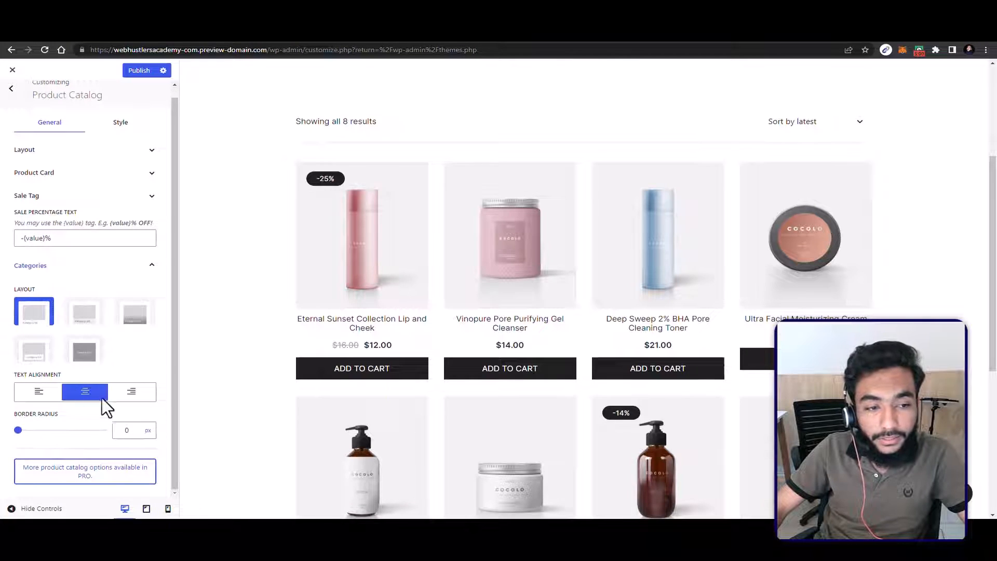
{"action": "left_click", "coordinate": [80, 323]}
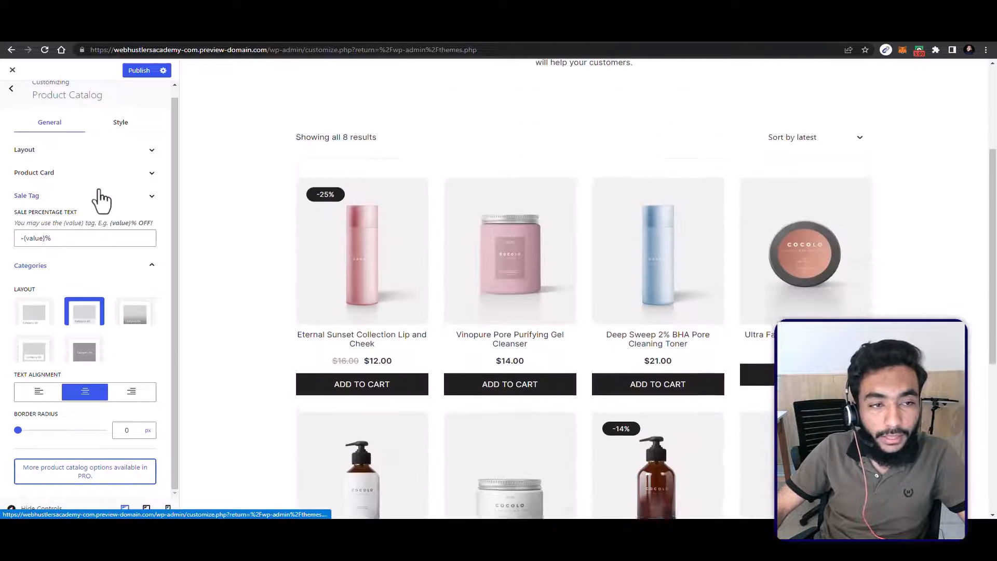
{"action": "left_click", "coordinate": [100, 198]}
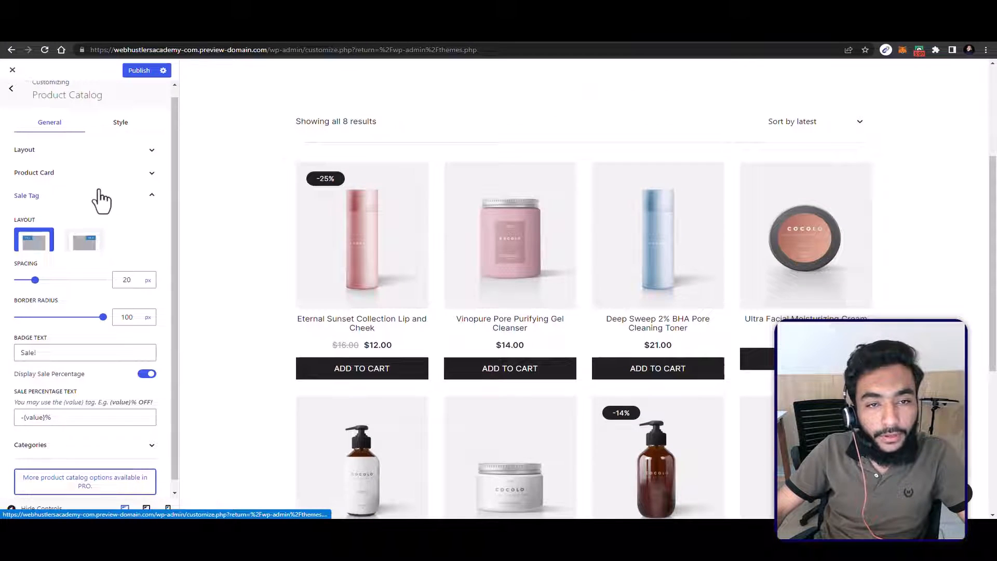
Step: Open the Single Product settings and load the Eternal Sunset Collection Lip and Cheek product page in the preview
{"action": "left_click", "coordinate": [16, 86]}
{"action": "left_click", "coordinate": [69, 387]}
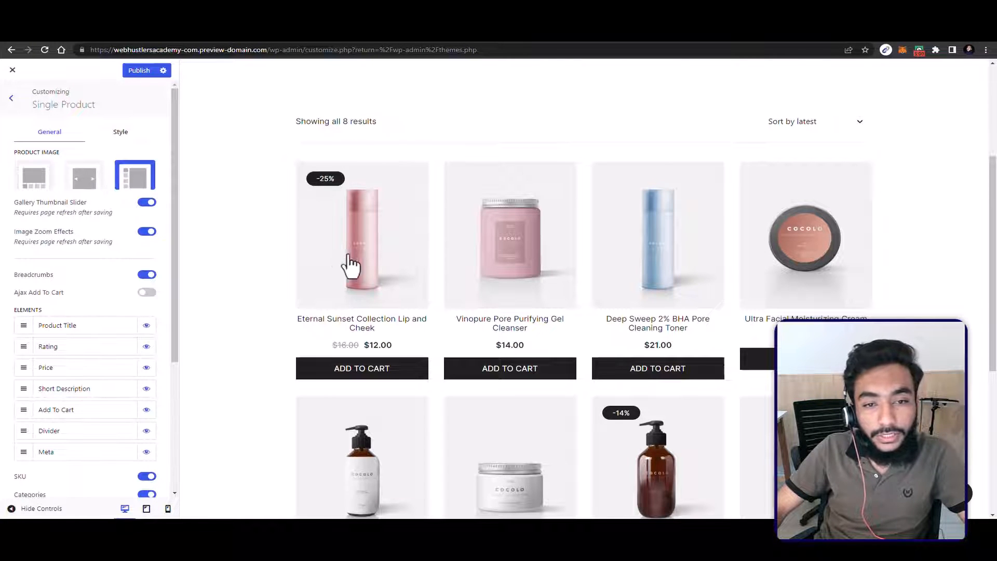
{"action": "left_click_drag", "start_coordinate": [361, 319], "coordinate": [363, 360]}
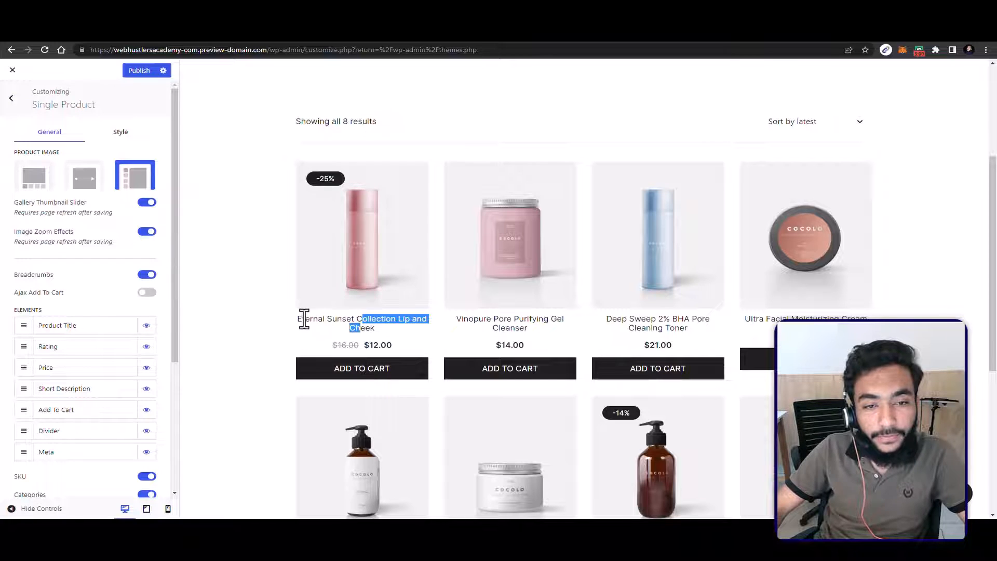
{"action": "left_click", "coordinate": [361, 215]}
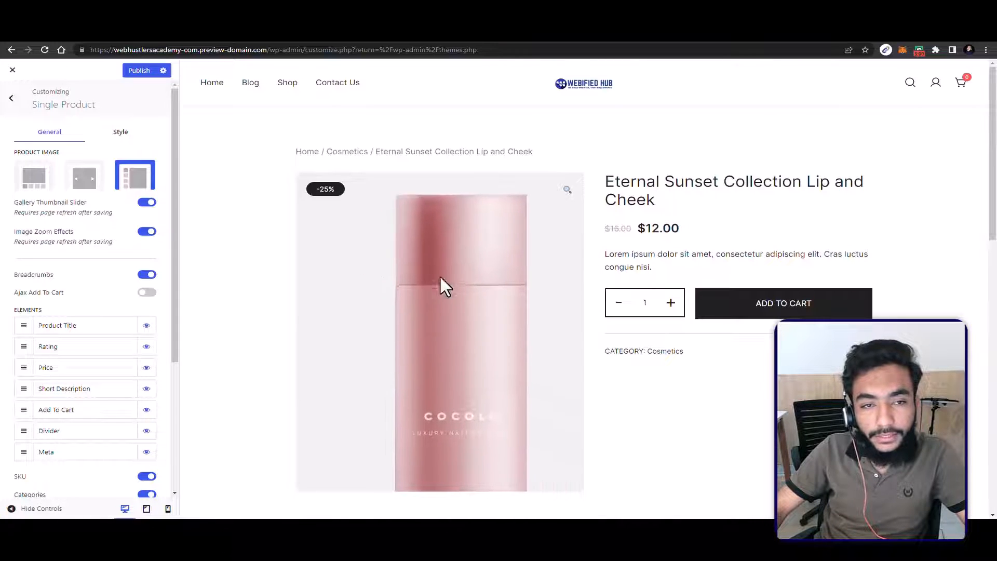
Step: Look over the product page and set the Product Image layout to the option with thumbnails below the main image
{"action": "scroll", "coordinate": [521, 178], "scroll_direction": "down", "scroll_amount": 5}
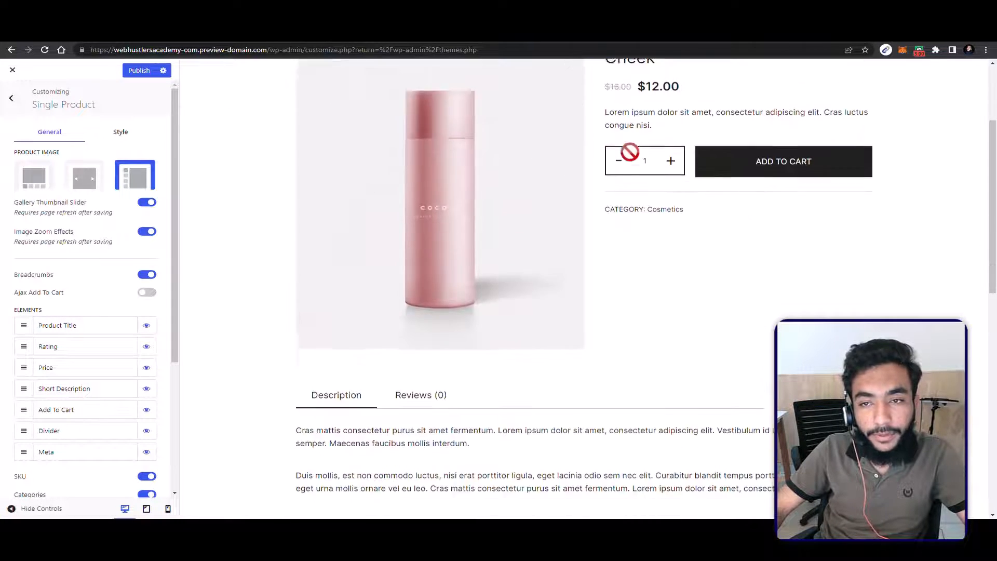
{"action": "scroll", "coordinate": [451, 285], "scroll_direction": "down", "scroll_amount": 2}
{"action": "scroll", "coordinate": [369, 292], "scroll_direction": "up", "scroll_amount": 4}
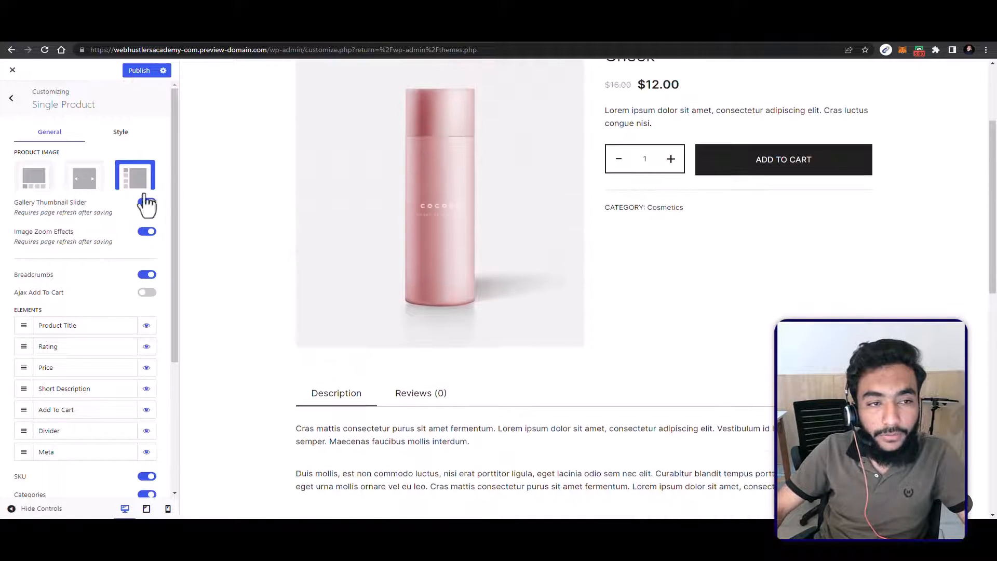
{"action": "left_click", "coordinate": [36, 179]}
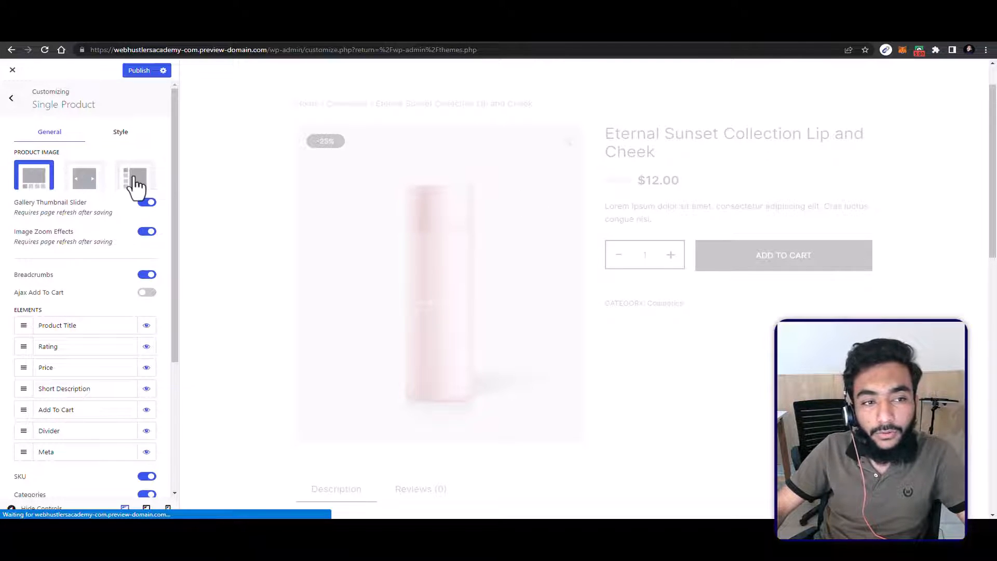
Step: Enable Ajax Add To Cart in the Single Product settings
{"action": "scroll", "coordinate": [357, 197], "scroll_direction": "down", "scroll_amount": 5}
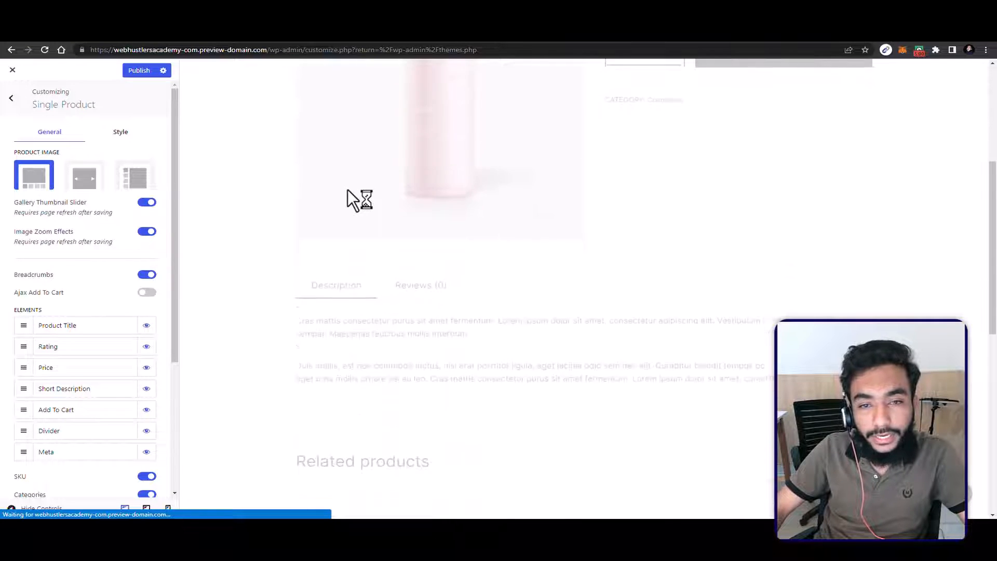
{"action": "scroll", "coordinate": [73, 286], "scroll_direction": "down", "scroll_amount": 1}
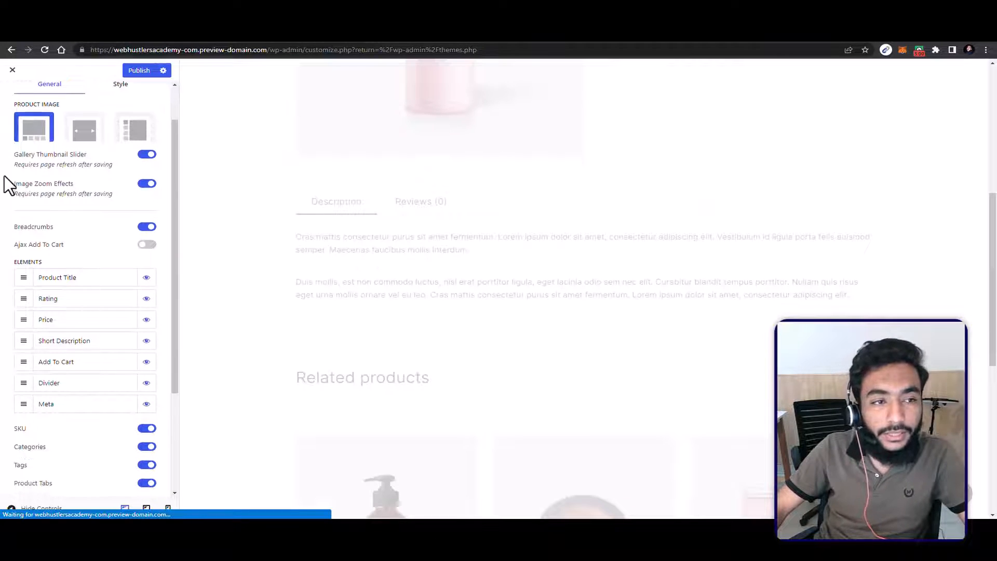
{"action": "scroll", "coordinate": [463, 183], "scroll_direction": "up", "scroll_amount": 4}
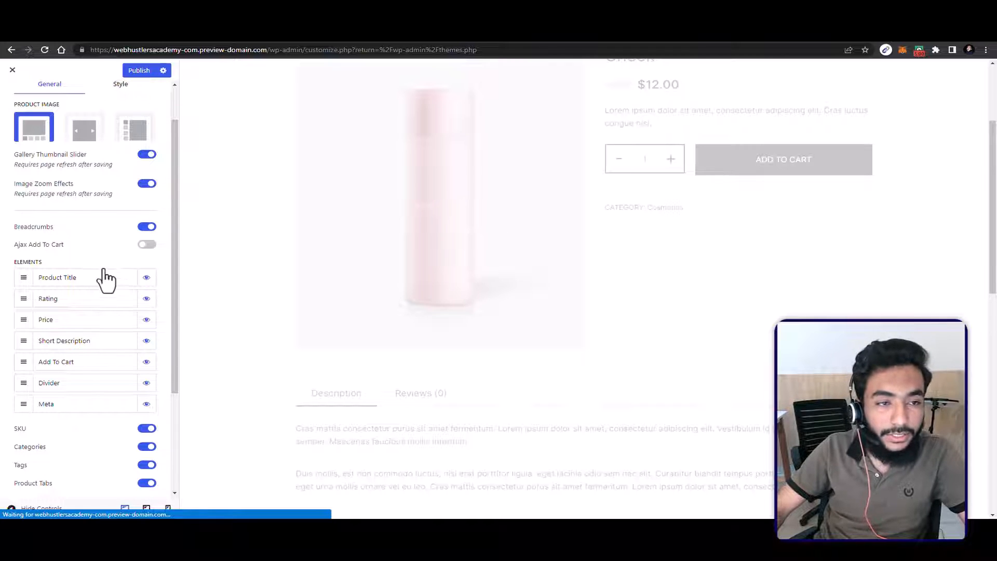
{"action": "scroll", "coordinate": [83, 234], "scroll_direction": "down", "scroll_amount": 1}
{"action": "left_click", "coordinate": [147, 198]}
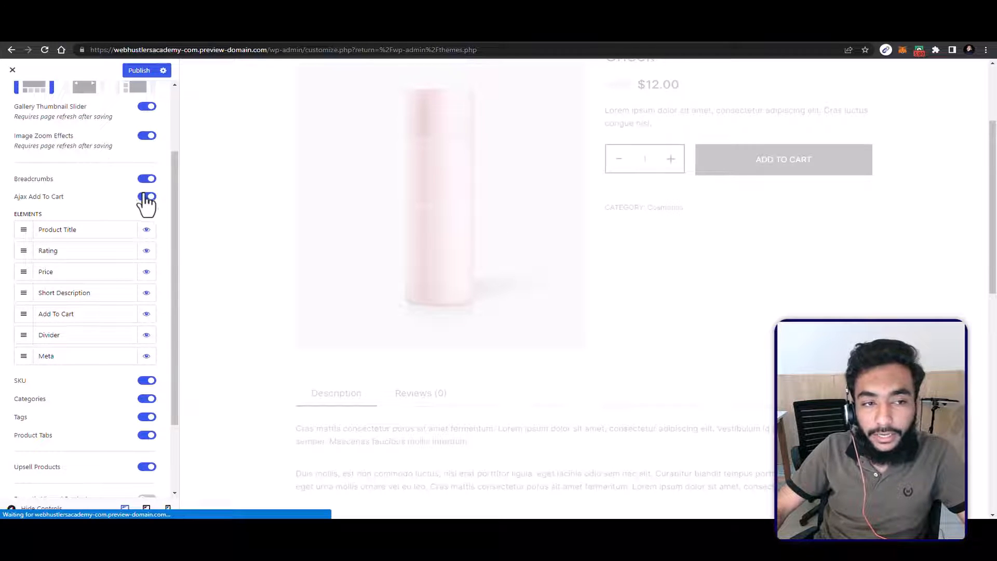
Step: Hide the Meta element and enable Recently Viewed Products for single product pages
{"action": "scroll", "coordinate": [95, 271], "scroll_direction": "down", "scroll_amount": 2}
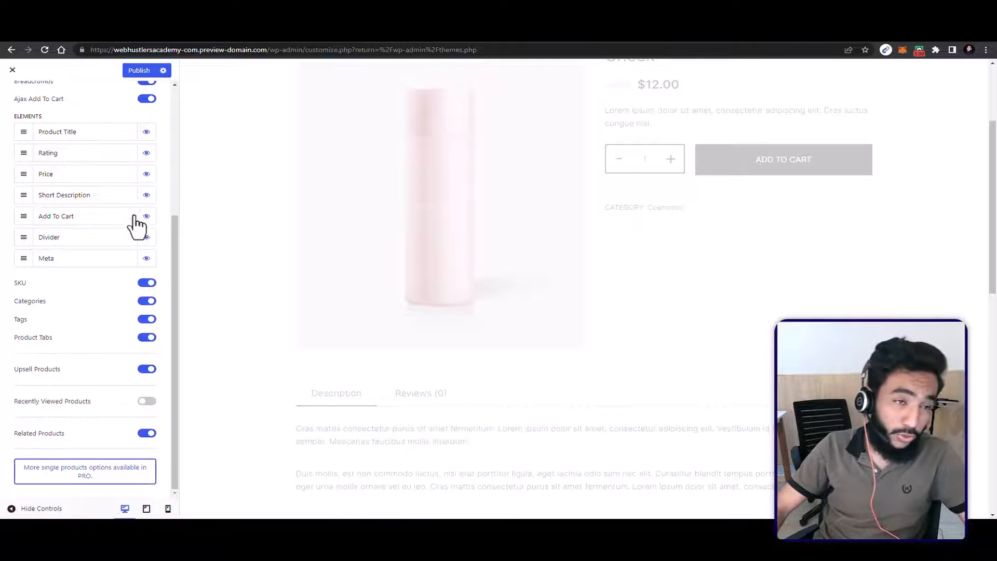
{"action": "left_click", "coordinate": [147, 258]}
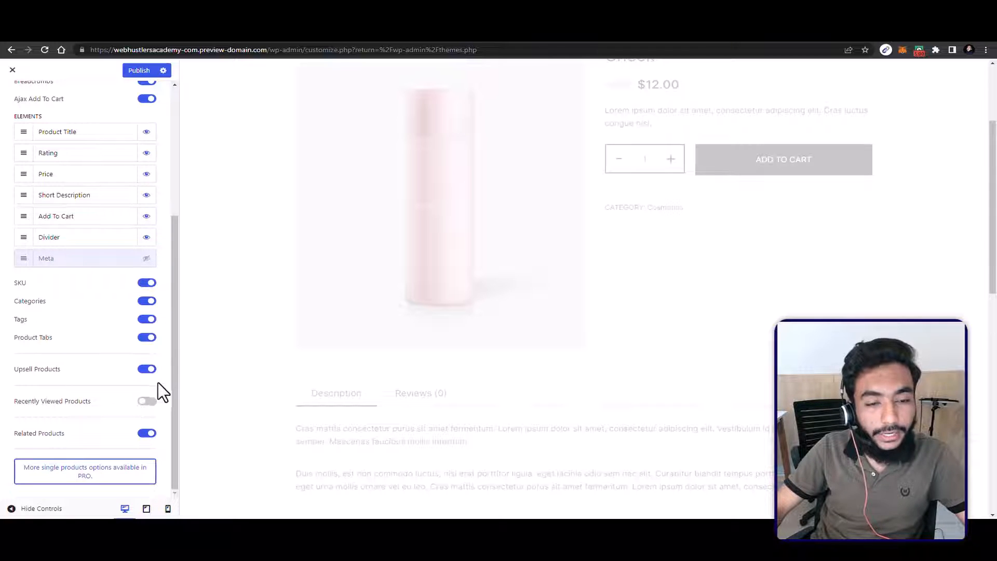
{"action": "scroll", "coordinate": [994, 410], "scroll_direction": "down", "scroll_amount": 5}
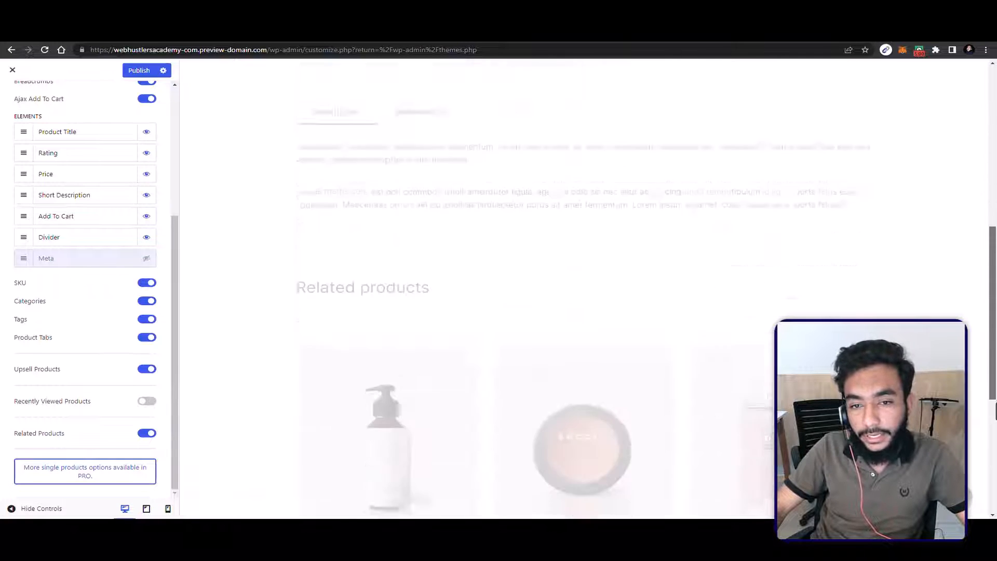
{"action": "mouse_move", "coordinate": [995, 410]}
{"action": "left_mouse_down"}
{"action": "mouse_move", "coordinate": [995, 432]}
{"action": "mouse_move", "coordinate": [994, 412]}
{"action": "left_mouse_up"}
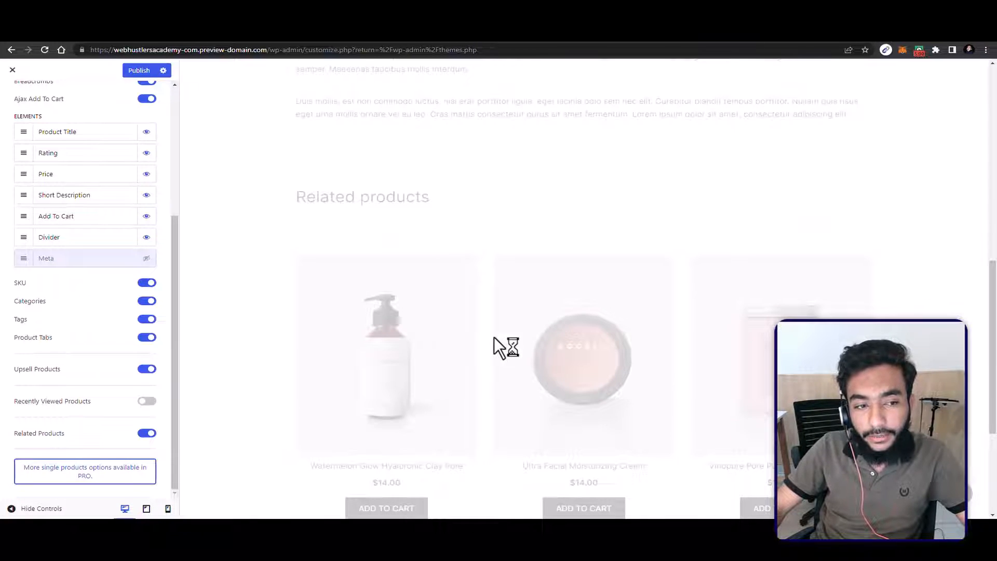
{"action": "scroll", "coordinate": [519, 344], "scroll_direction": "down", "scroll_amount": 3}
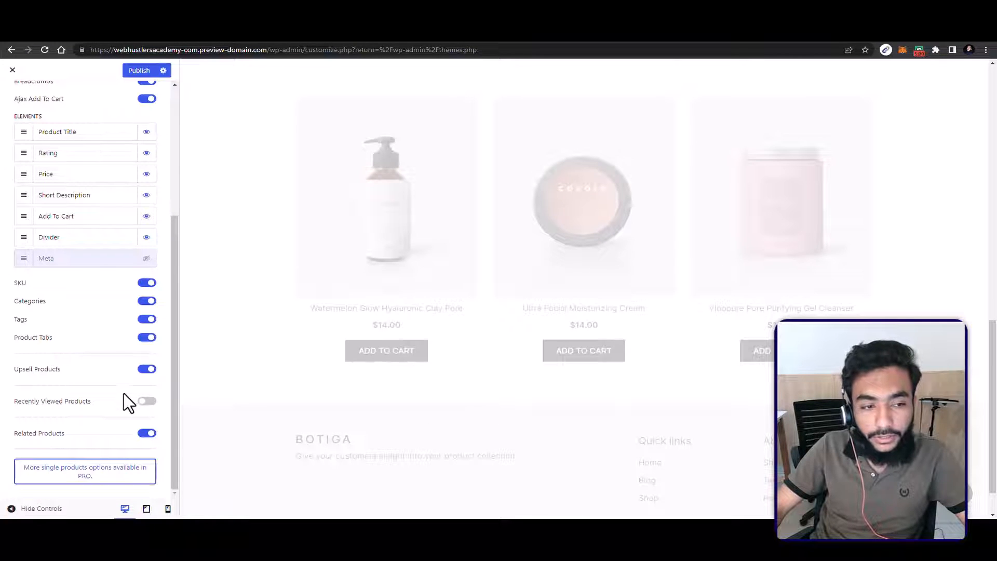
{"action": "left_click", "coordinate": [147, 401]}
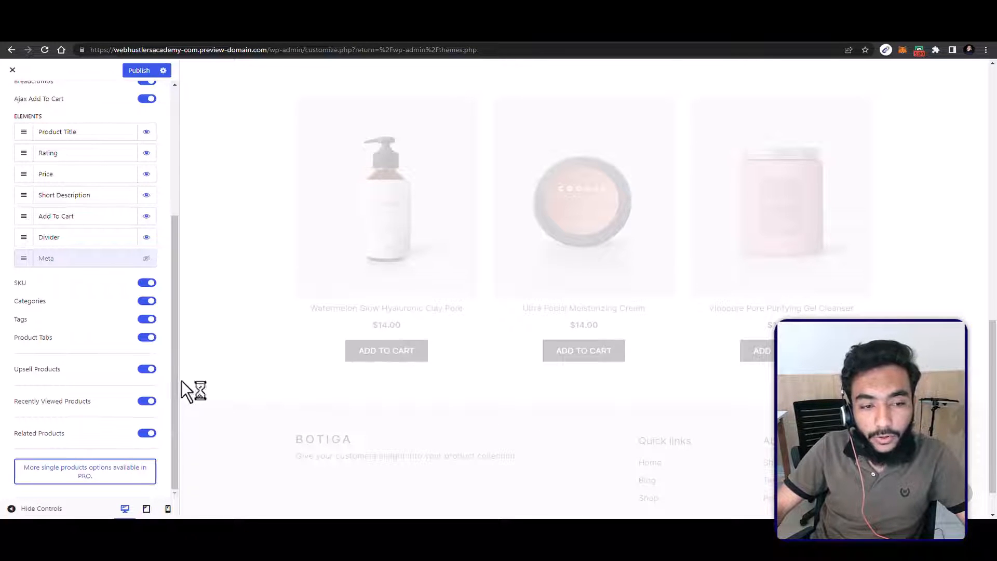
Step: Look over the Single Product style options for the product title and price, and return to the main customizer list
{"action": "scroll", "coordinate": [54, 381], "scroll_direction": "up", "scroll_amount": 4}
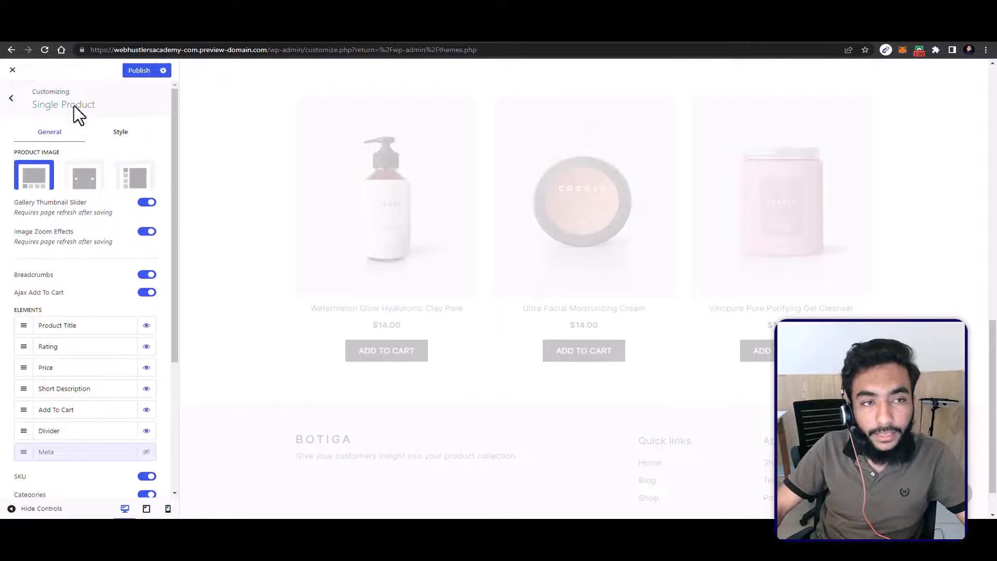
{"action": "left_click", "coordinate": [122, 133]}
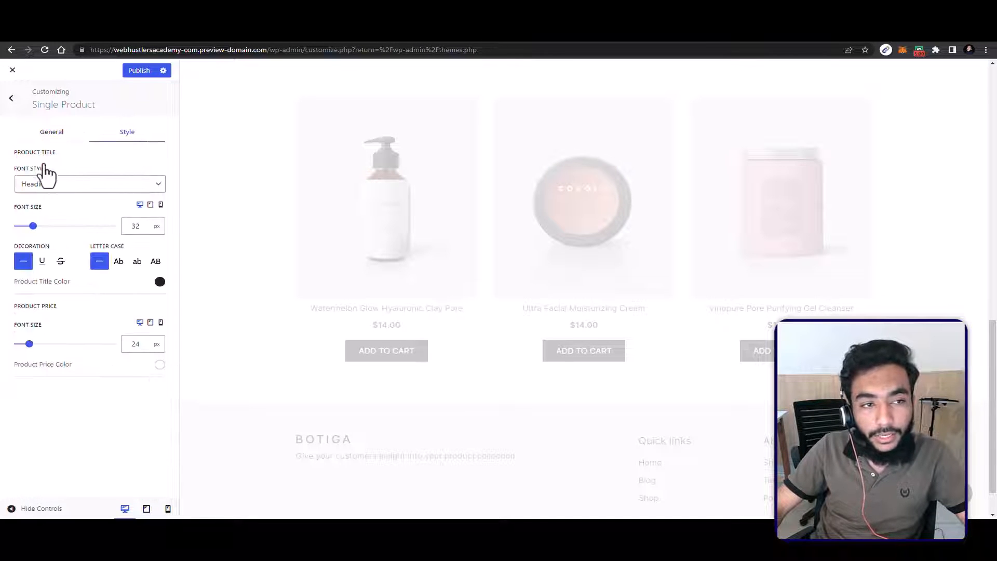
{"action": "left_click", "coordinate": [12, 99]}
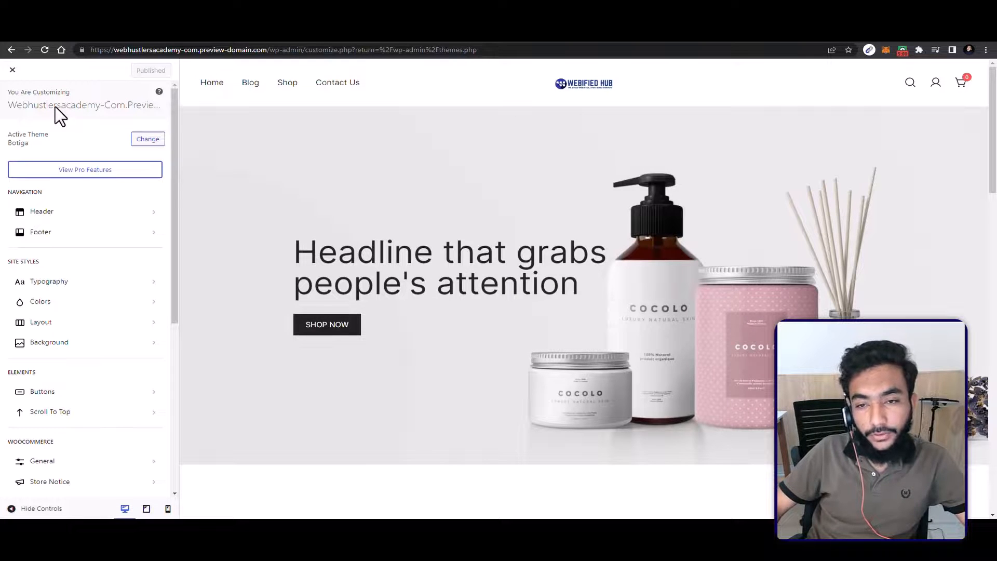
Step: In the Checkout settings, set the Company Name Field to Hidden and the Privacy Policy Page to Privacy Policy
{"action": "scroll", "coordinate": [125, 413], "scroll_direction": "down", "scroll_amount": 4}
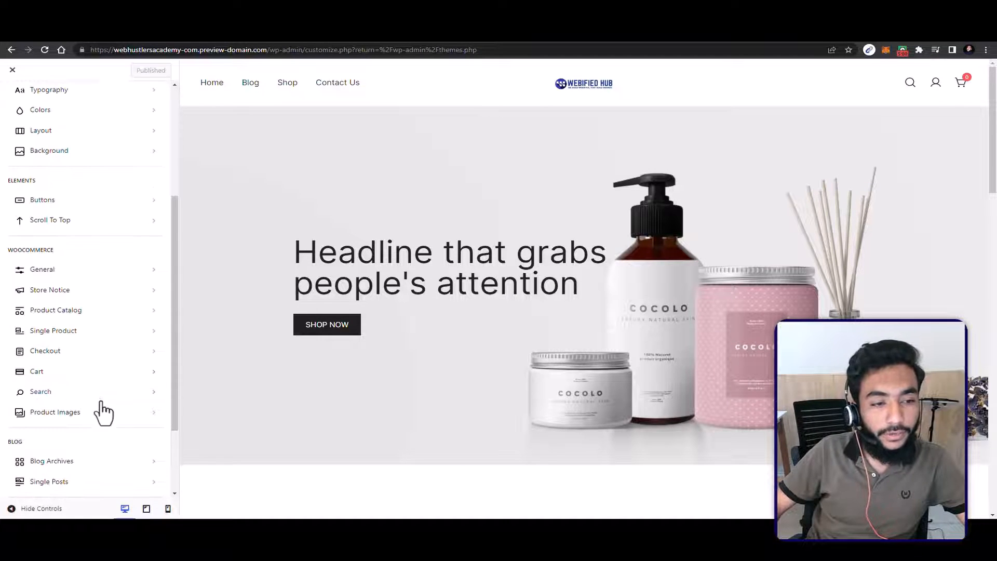
{"action": "left_click", "coordinate": [74, 358]}
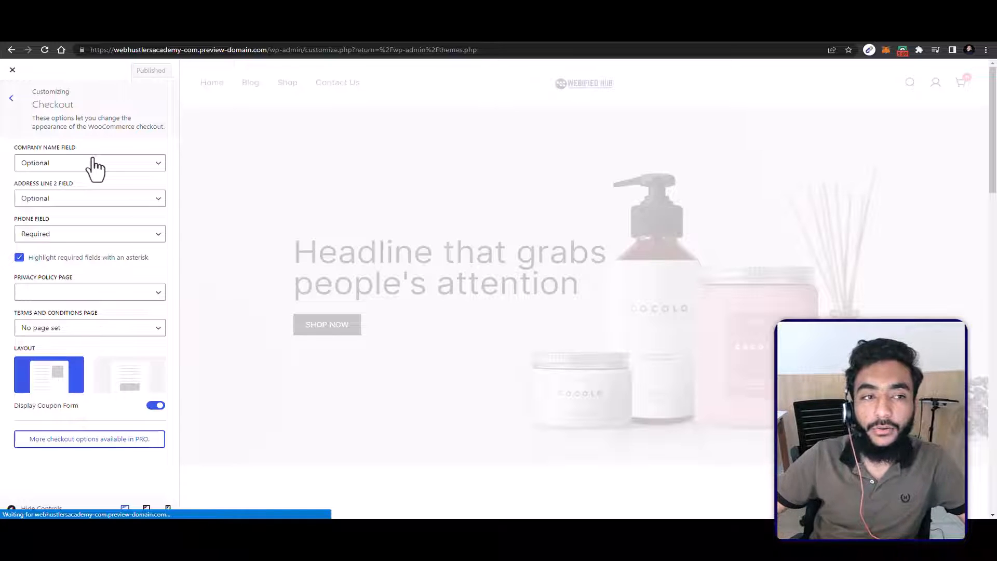
{"action": "left_click", "coordinate": [67, 161]}
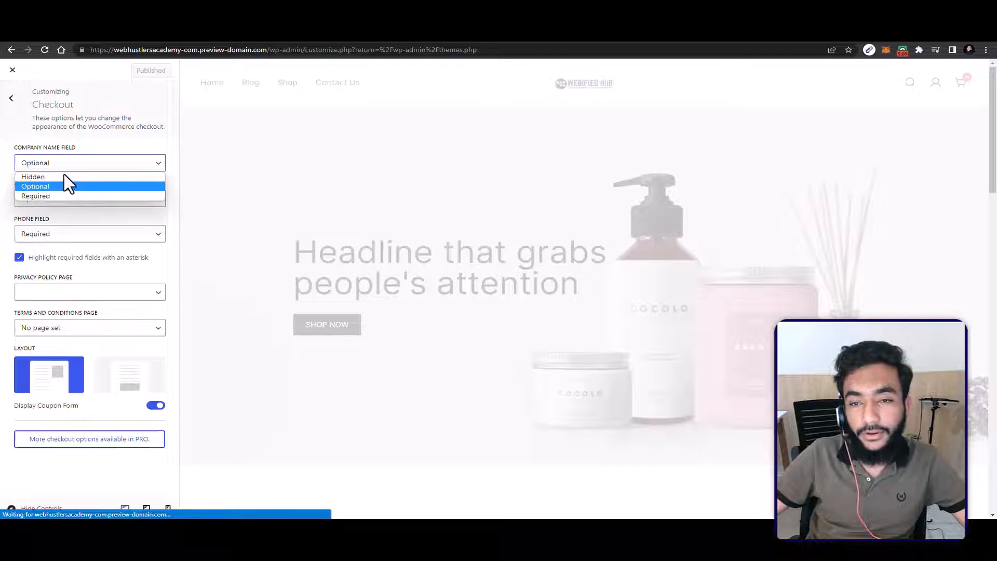
{"action": "left_click", "coordinate": [63, 177]}
{"action": "left_click", "coordinate": [68, 194]}
{"action": "left_click", "coordinate": [71, 222]}
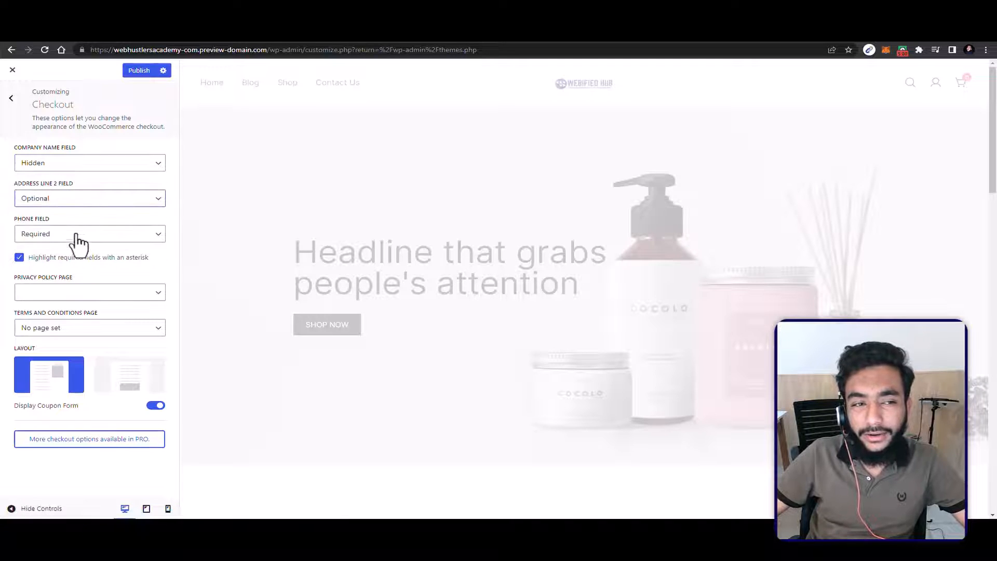
{"action": "left_click", "coordinate": [73, 236]}
{"action": "left_click", "coordinate": [38, 236]}
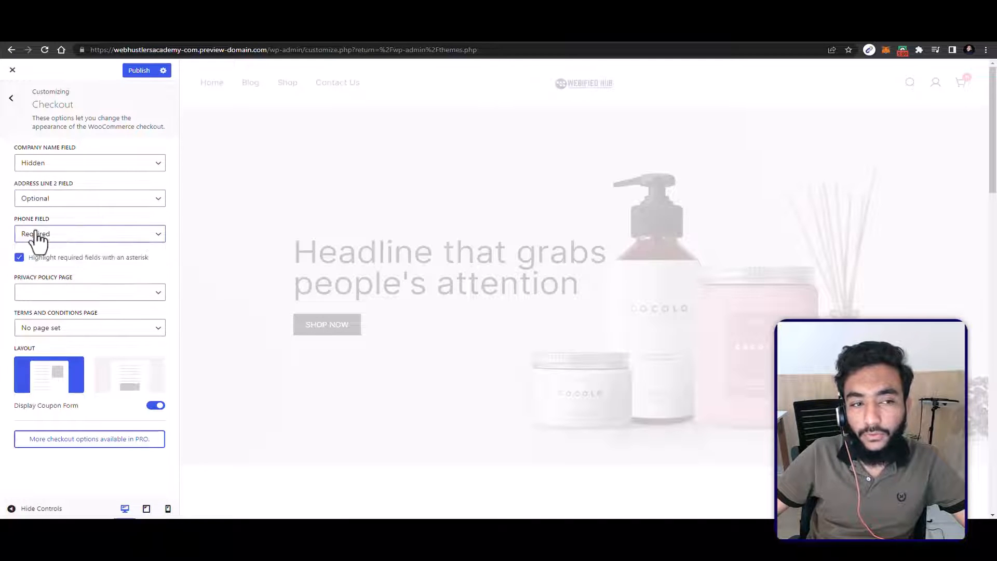
{"action": "left_click", "coordinate": [53, 295]}
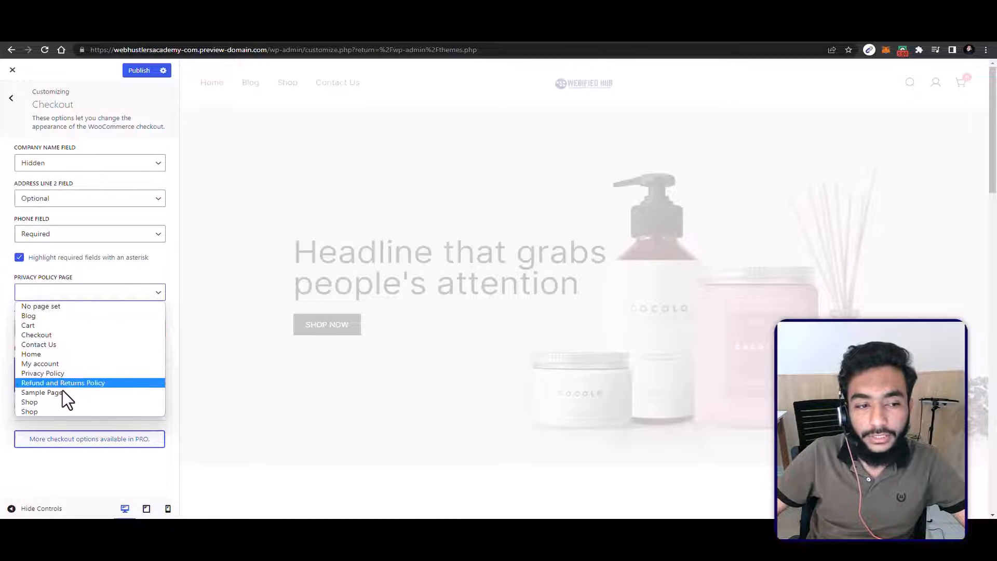
{"action": "left_click", "coordinate": [47, 373]}
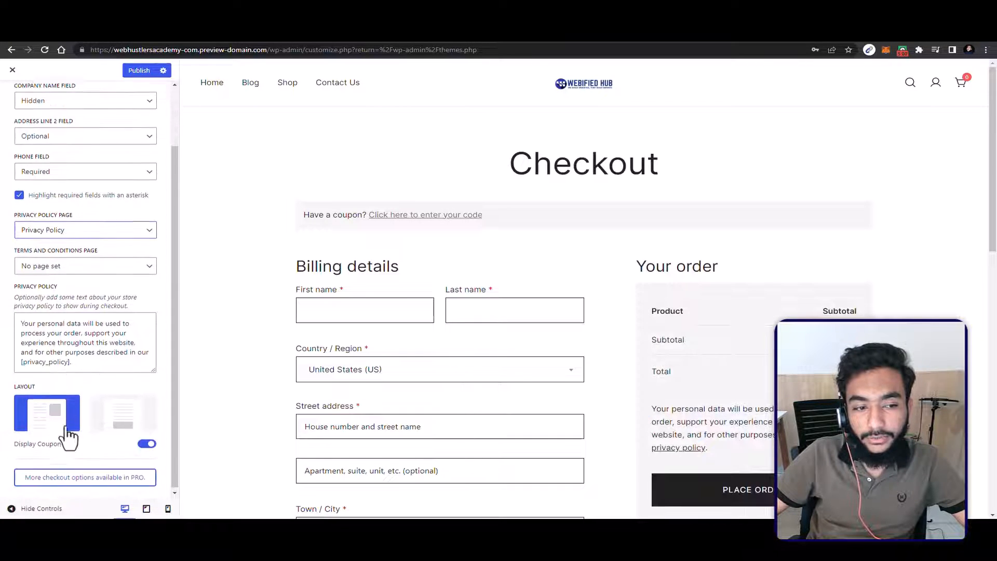
Step: Try the second Checkout layout in the preview and switch back to the layout with the order summary beside the billing details
{"action": "left_click", "coordinate": [111, 424]}
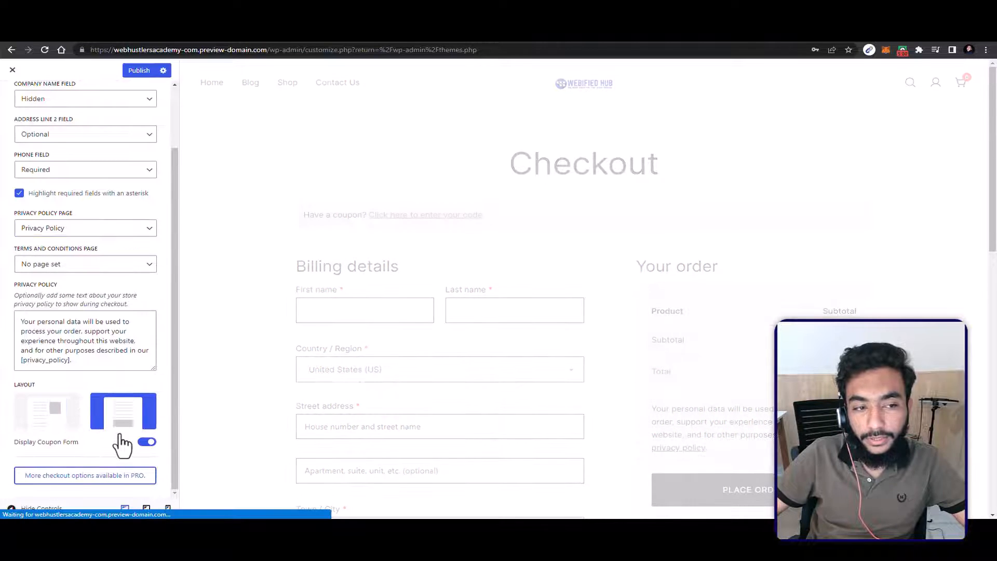
{"action": "left_click", "coordinate": [84, 266]}
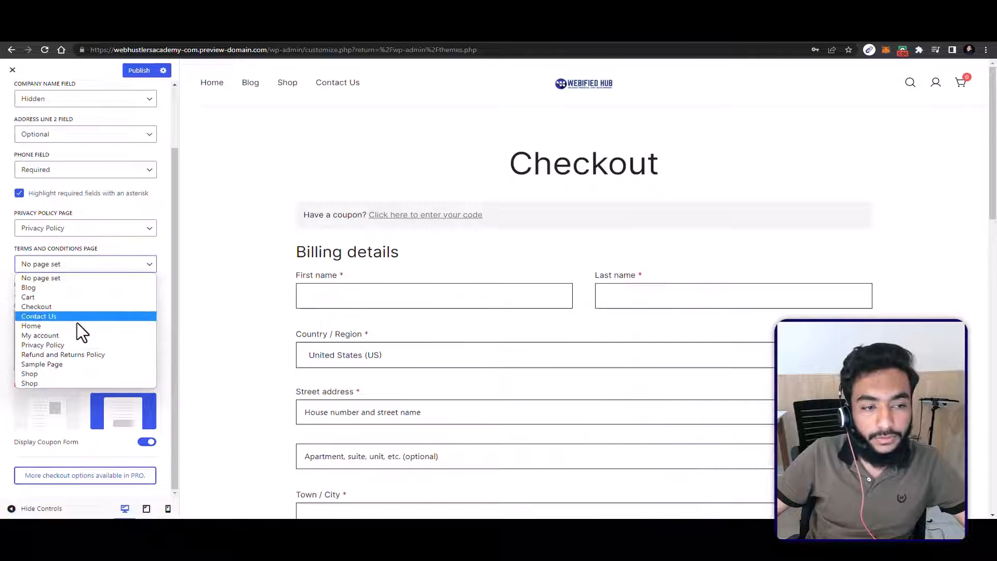
{"action": "left_click", "coordinate": [94, 278]}
{"action": "scroll", "coordinate": [365, 415], "scroll_direction": "down", "scroll_amount": 1}
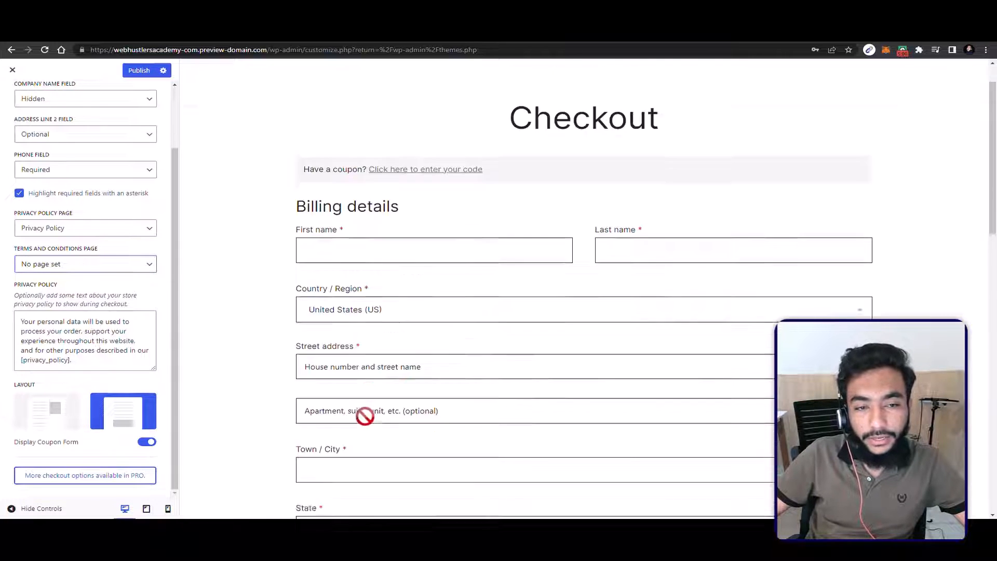
{"action": "scroll", "coordinate": [511, 164], "scroll_direction": "down", "scroll_amount": 15}
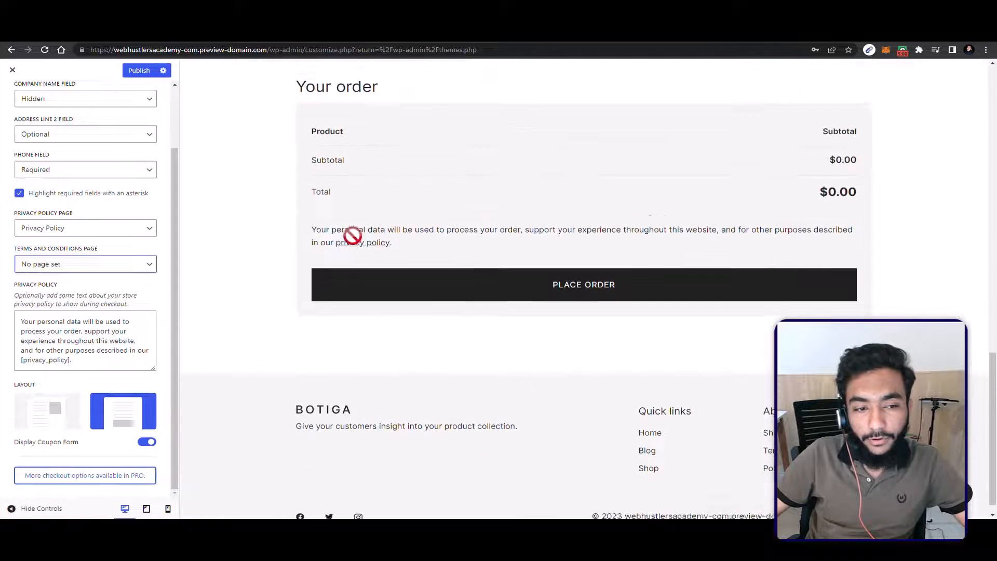
{"action": "left_click", "coordinate": [52, 424]}
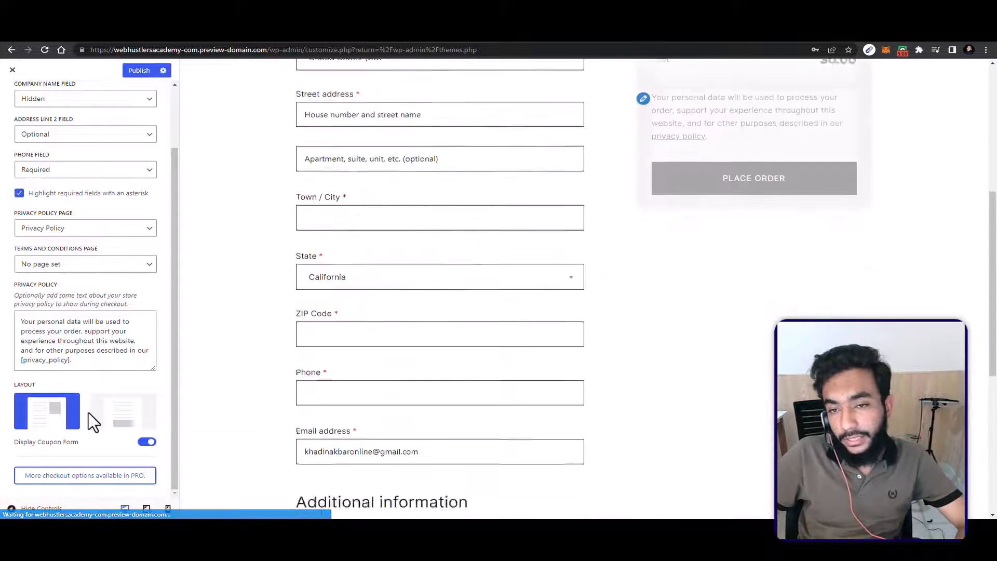
{"action": "scroll", "coordinate": [438, 327], "scroll_direction": "up", "scroll_amount": 2}
{"action": "scroll", "coordinate": [438, 327], "scroll_direction": "up", "scroll_amount": 10}
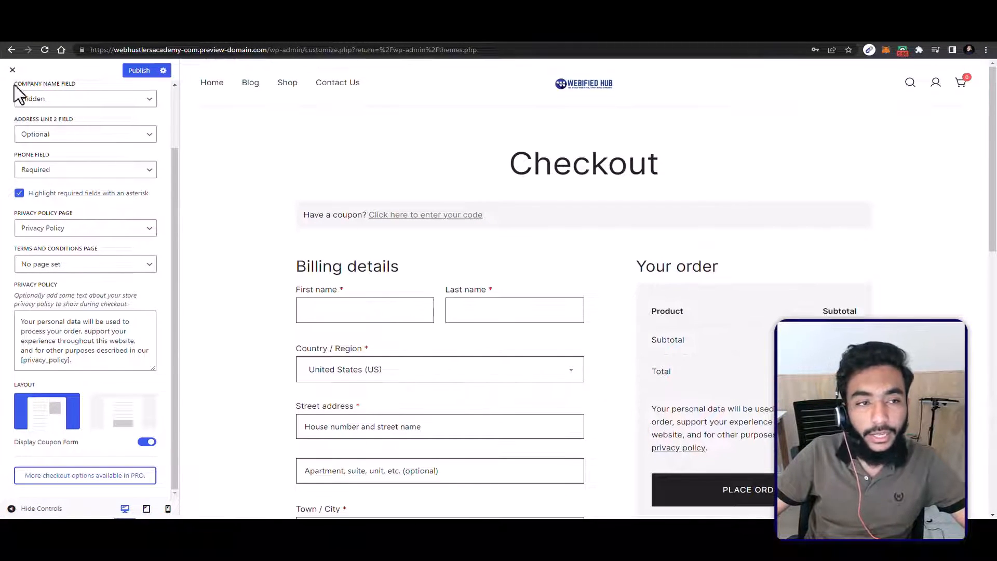
Step: In the Cart settings, choose the second layout and enable Mini Cart Cross Sell
{"action": "scroll", "coordinate": [31, 135], "scroll_direction": "up", "scroll_amount": 2}
{"action": "left_click", "coordinate": [13, 106]}
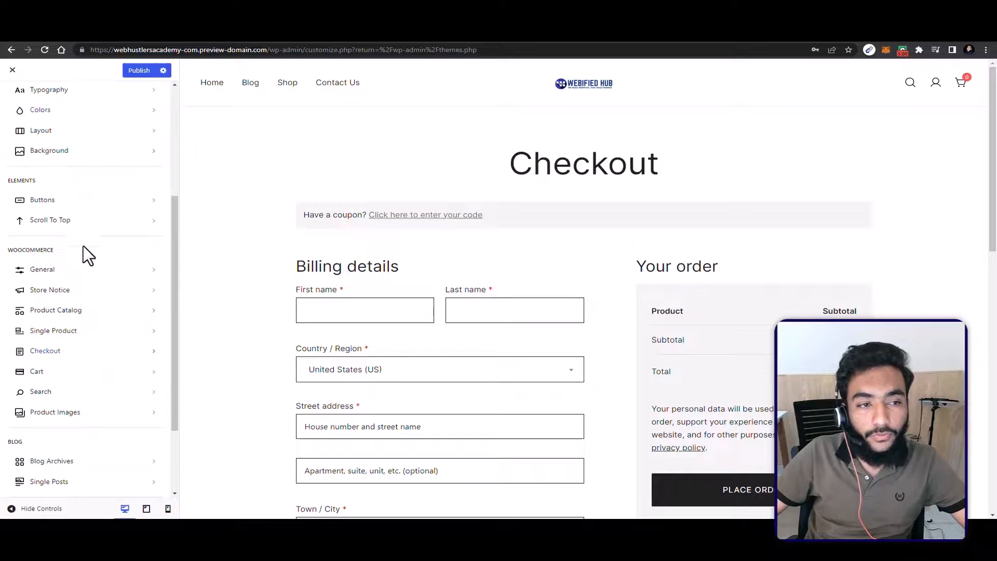
{"action": "left_click", "coordinate": [88, 375]}
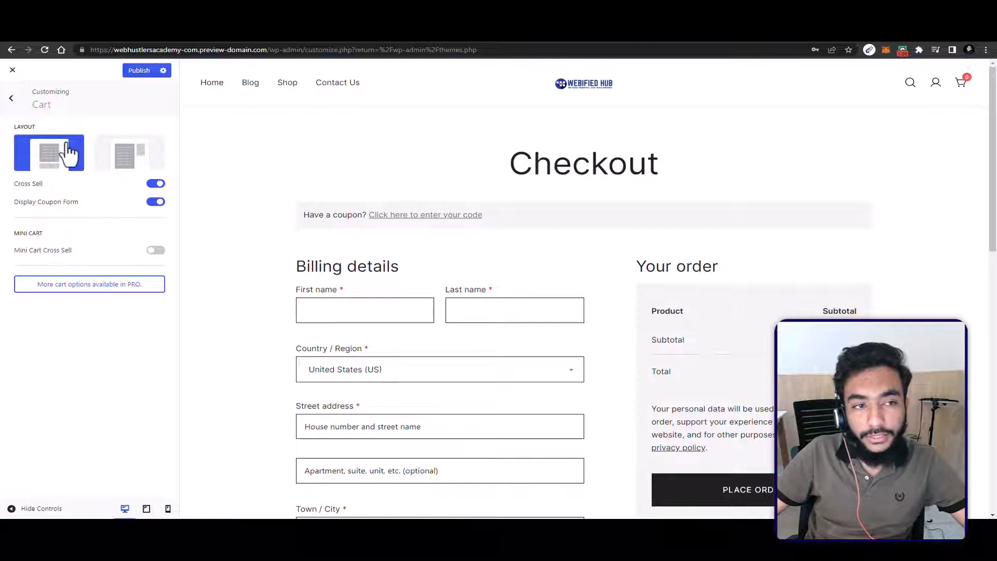
{"action": "left_click", "coordinate": [109, 160]}
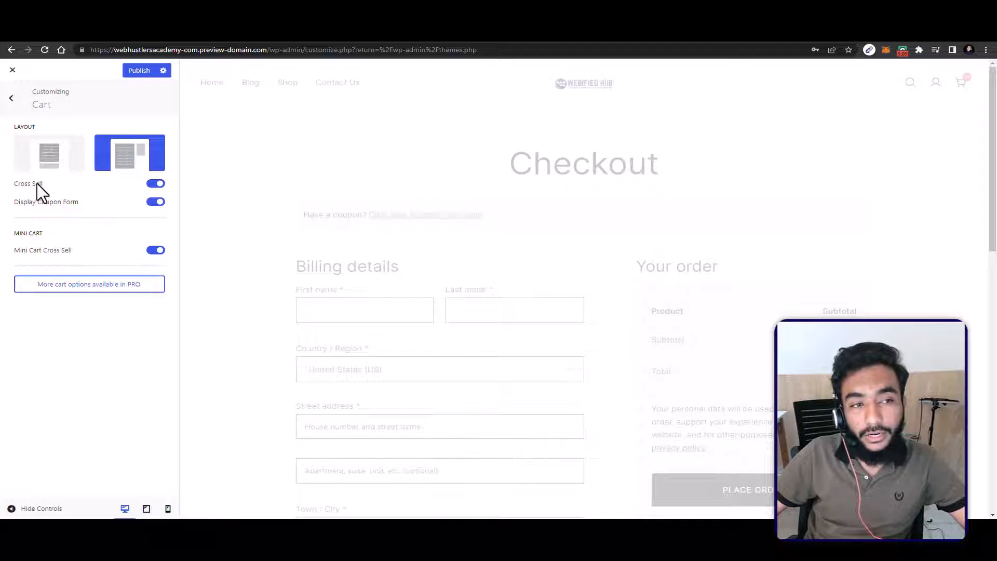
{"action": "mouse_move", "coordinate": [29, 202]}
{"action": "left_mouse_down"}
{"action": "mouse_move", "coordinate": [63, 202]}
{"action": "mouse_move", "coordinate": [36, 183]}
{"action": "left_mouse_up"}
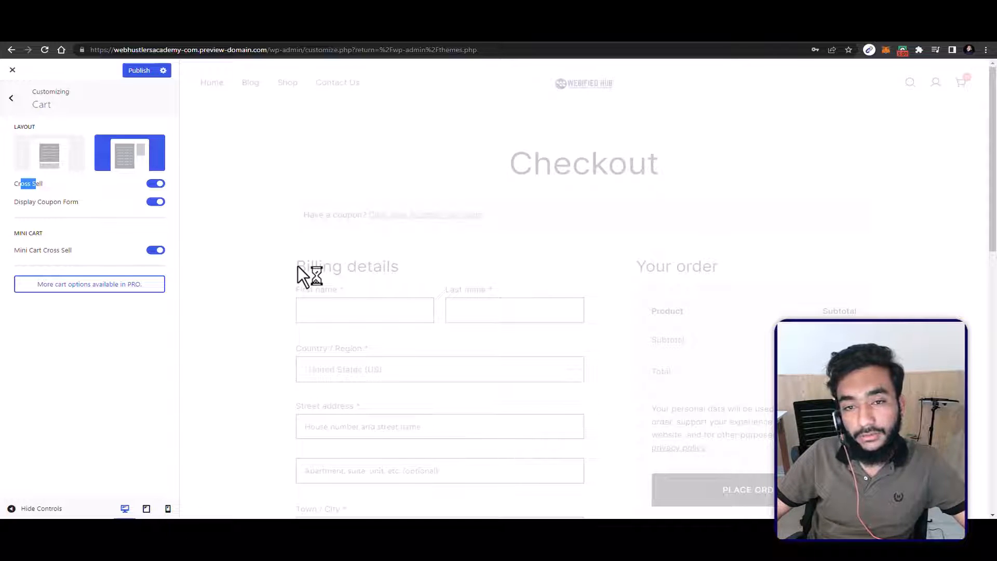
{"action": "left_click", "coordinate": [18, 88]}
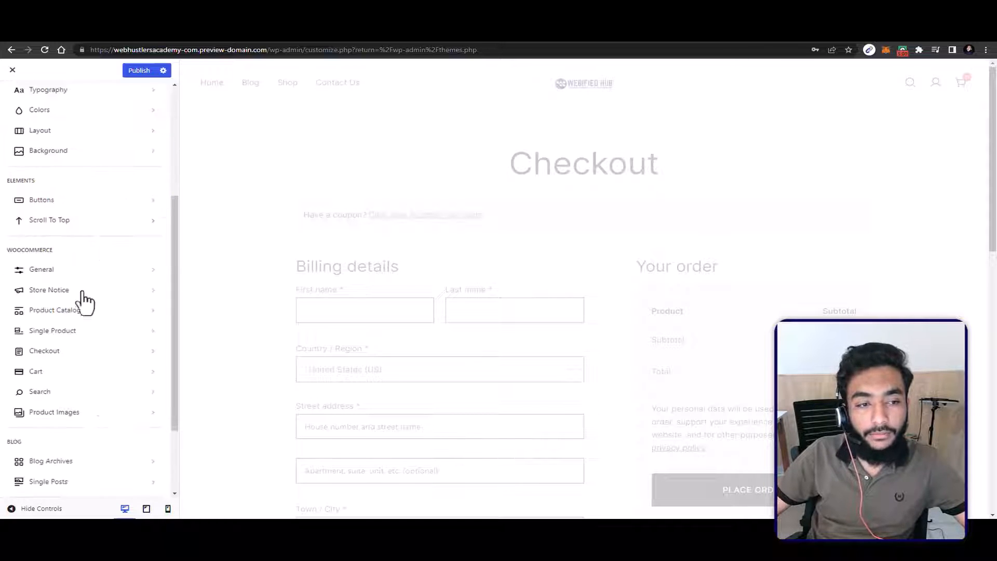
{"action": "scroll", "coordinate": [97, 364], "scroll_direction": "down", "scroll_amount": 2}
{"action": "scroll", "coordinate": [50, 305], "scroll_direction": "up", "scroll_amount": 1}
{"action": "left_click", "coordinate": [50, 306]}
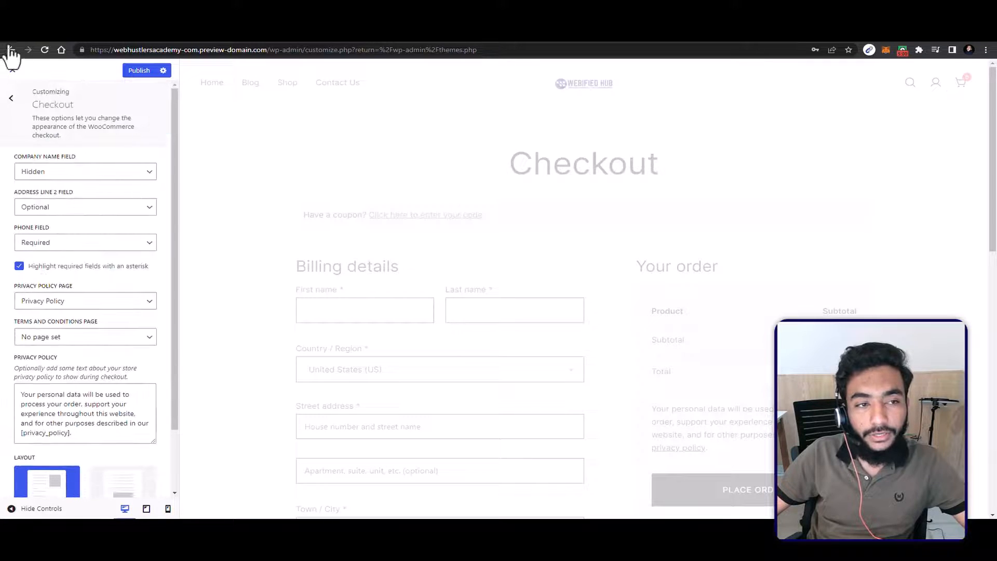
{"action": "left_click", "coordinate": [21, 102]}
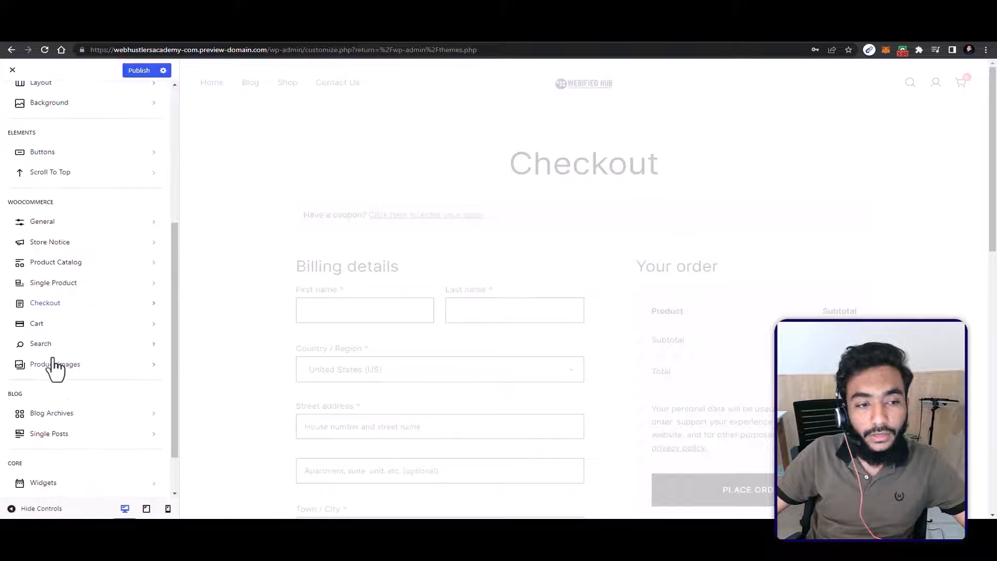
Step: Check the WooCommerce Search settings for AJAX search fields and popular products, and return to the main customizer list
{"action": "left_click", "coordinate": [59, 346]}
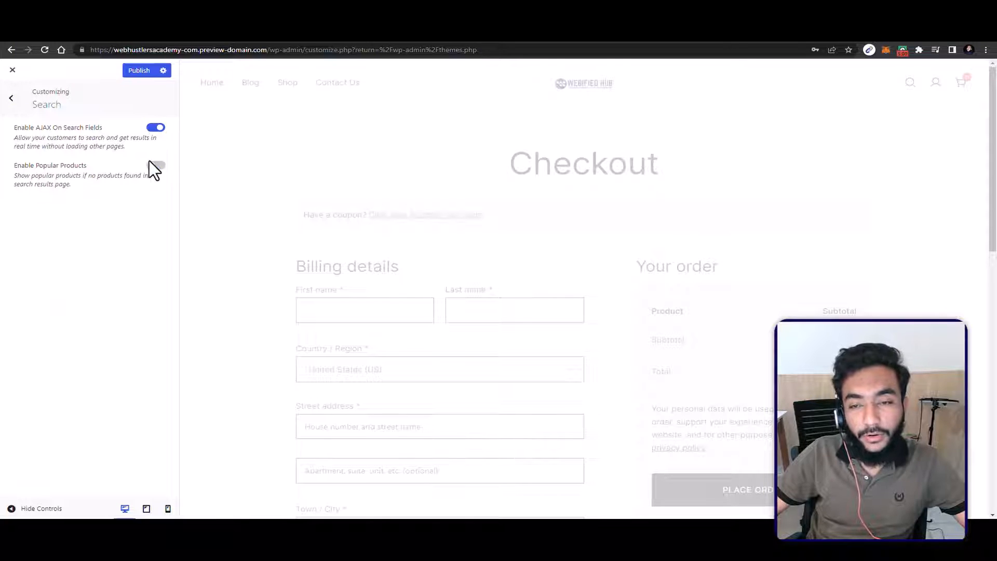
{"action": "left_click", "coordinate": [16, 93]}
{"action": "scroll", "coordinate": [98, 291], "scroll_direction": "down", "scroll_amount": 2}
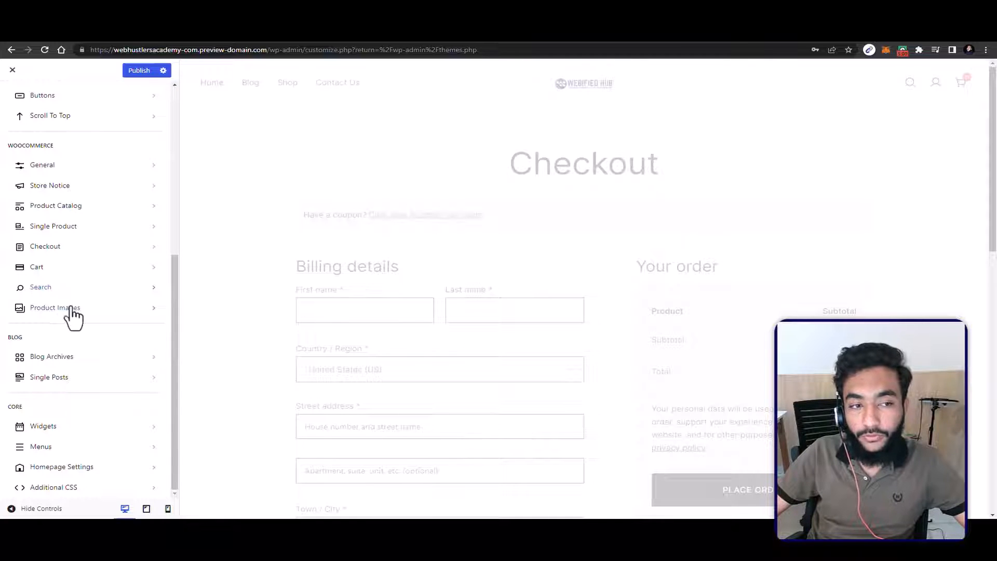
Step: Check the thumbnail cropping options under Product Images and publish the customizer changes
{"action": "left_click", "coordinate": [70, 309]}
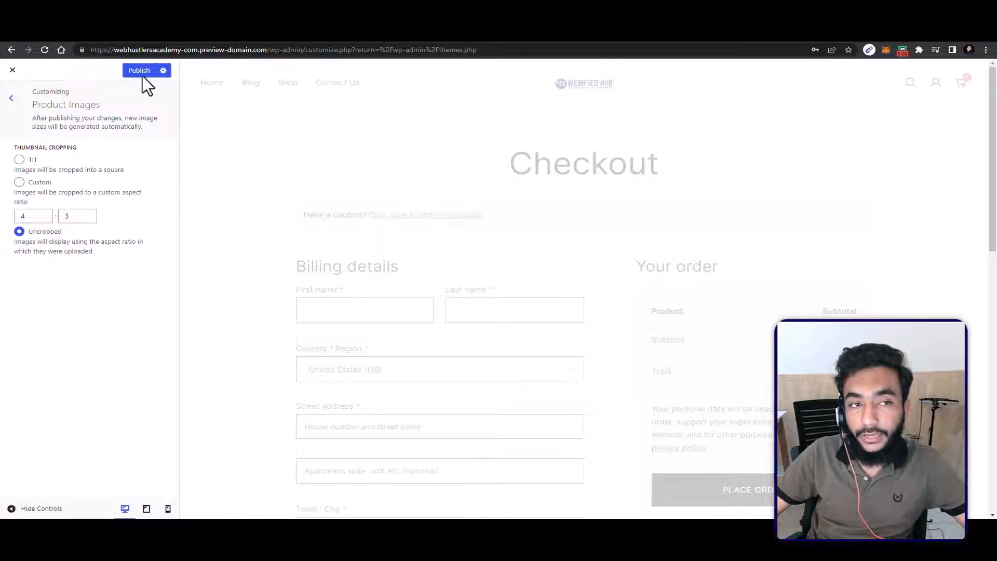
{"action": "left_click", "coordinate": [12, 97]}
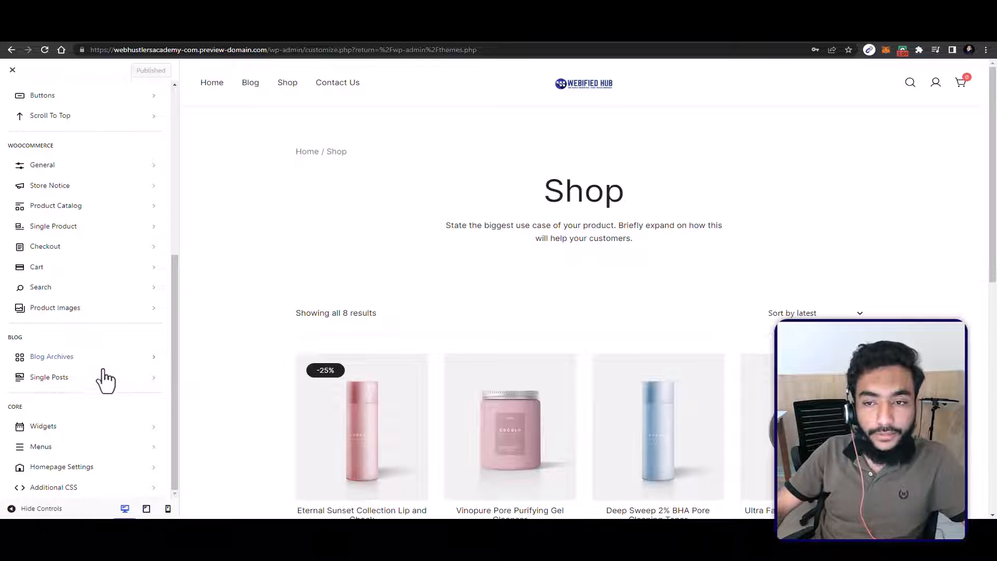
Step: In the Blog Archives settings, set the blog layout to 2 columns and request the Blog page in the preview
{"action": "left_click", "coordinate": [67, 364]}
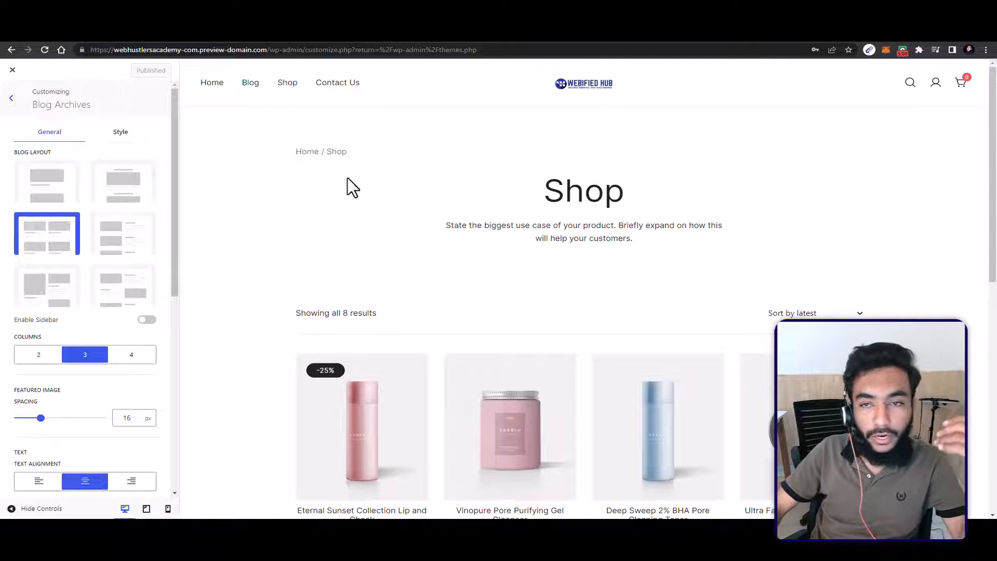
{"action": "left_click", "coordinate": [254, 73]}
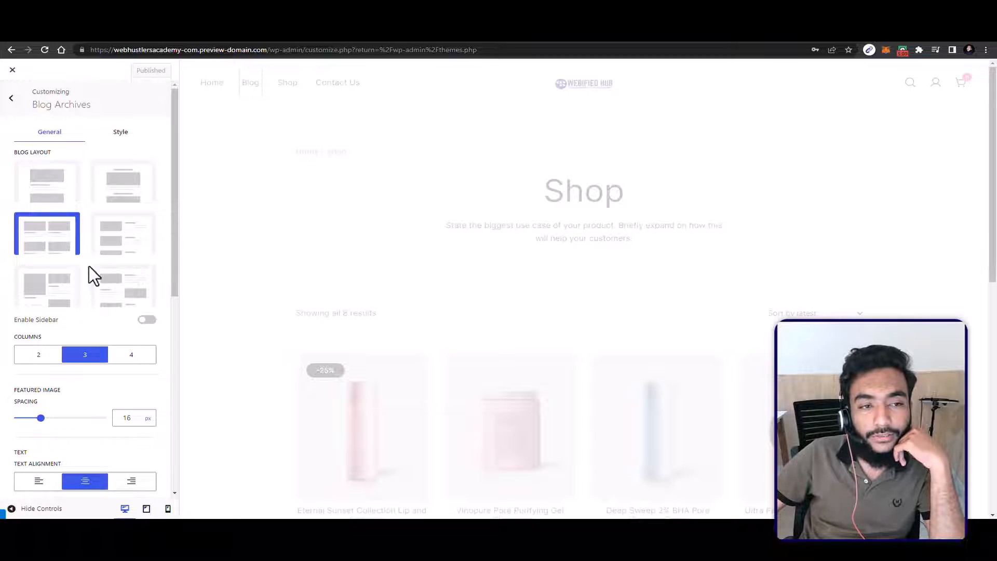
{"action": "scroll", "coordinate": [49, 336], "scroll_direction": "down", "scroll_amount": 3}
{"action": "scroll", "coordinate": [48, 338], "scroll_direction": "up", "scroll_amount": 2}
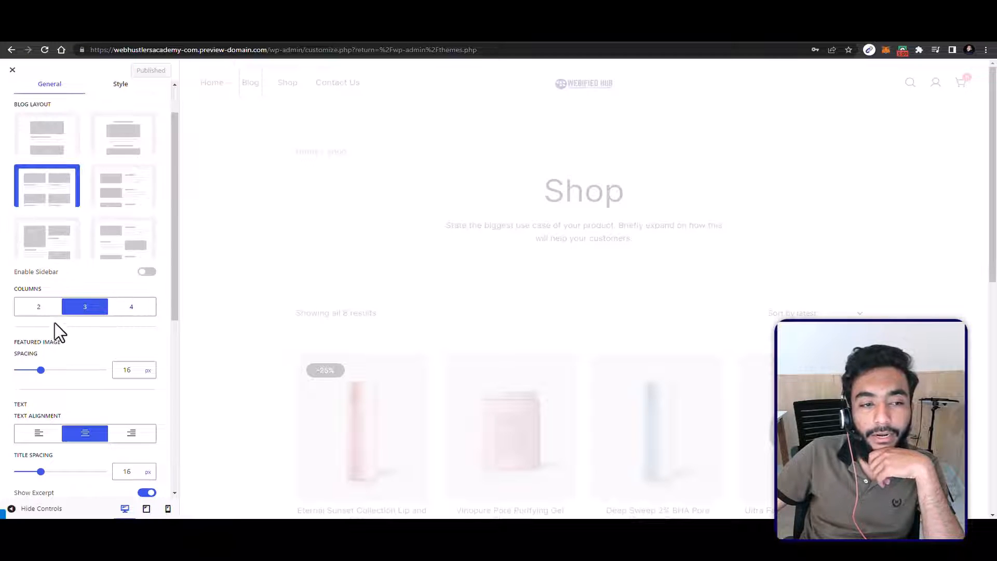
{"action": "left_click", "coordinate": [44, 311]}
Step: Show Post Author, Post Categories and Post Comments among the Blog Archives meta elements
{"action": "scroll", "coordinate": [83, 311], "scroll_direction": "down", "scroll_amount": 4}
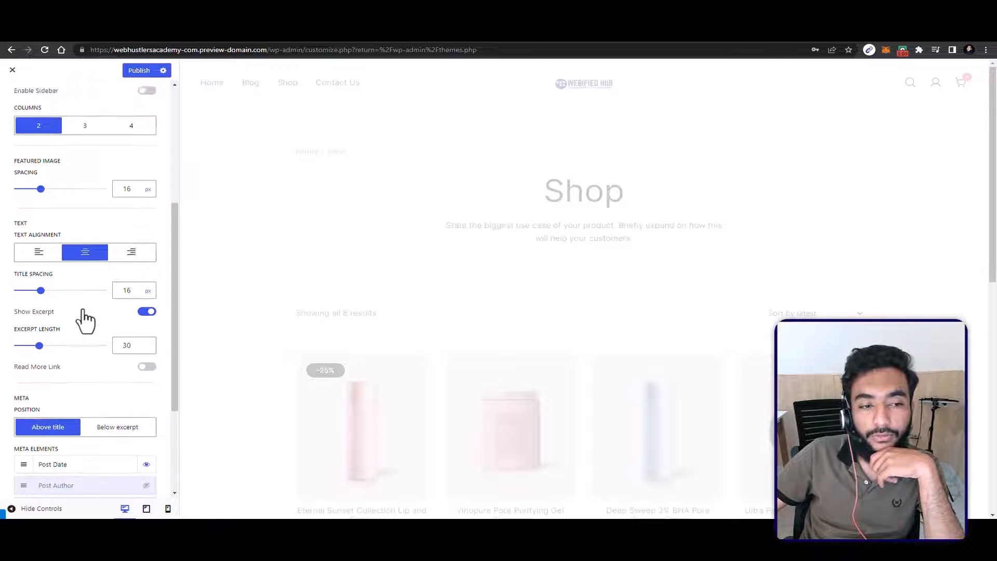
{"action": "scroll", "coordinate": [21, 213], "scroll_direction": "down", "scroll_amount": 2}
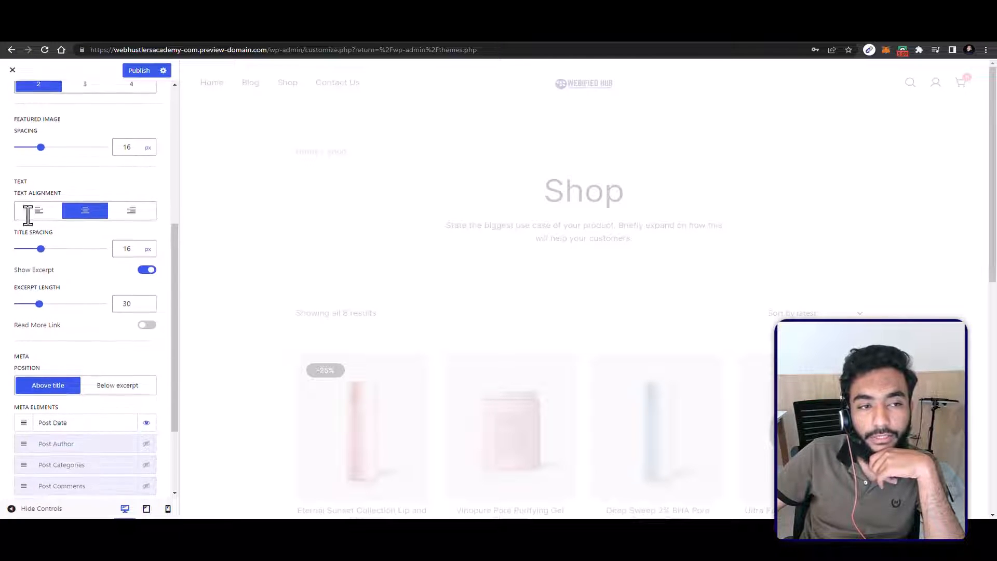
{"action": "scroll", "coordinate": [102, 219], "scroll_direction": "down", "scroll_amount": 1}
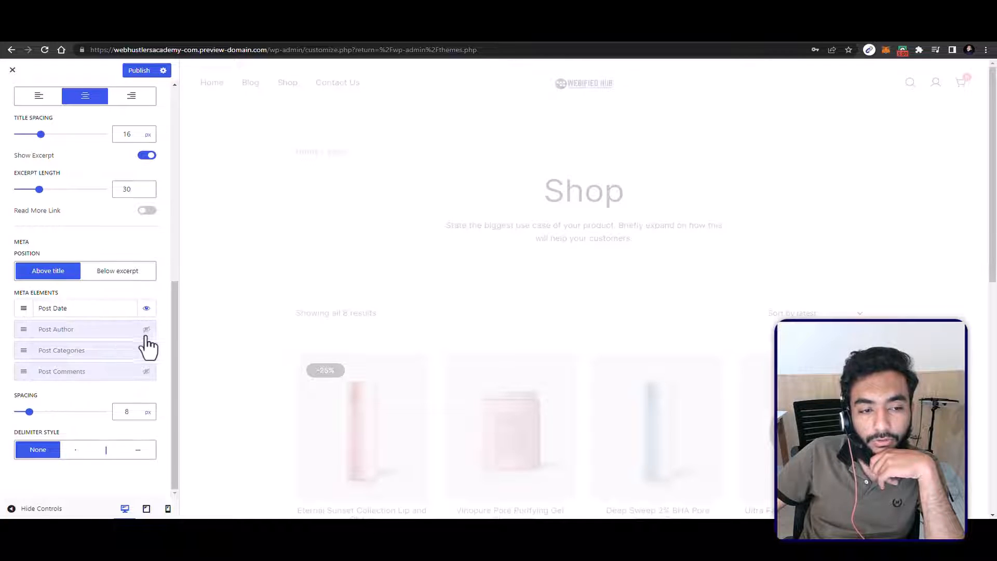
{"action": "scroll", "coordinate": [146, 364], "scroll_direction": "up", "scroll_amount": 1}
{"action": "left_click", "coordinate": [147, 388]}
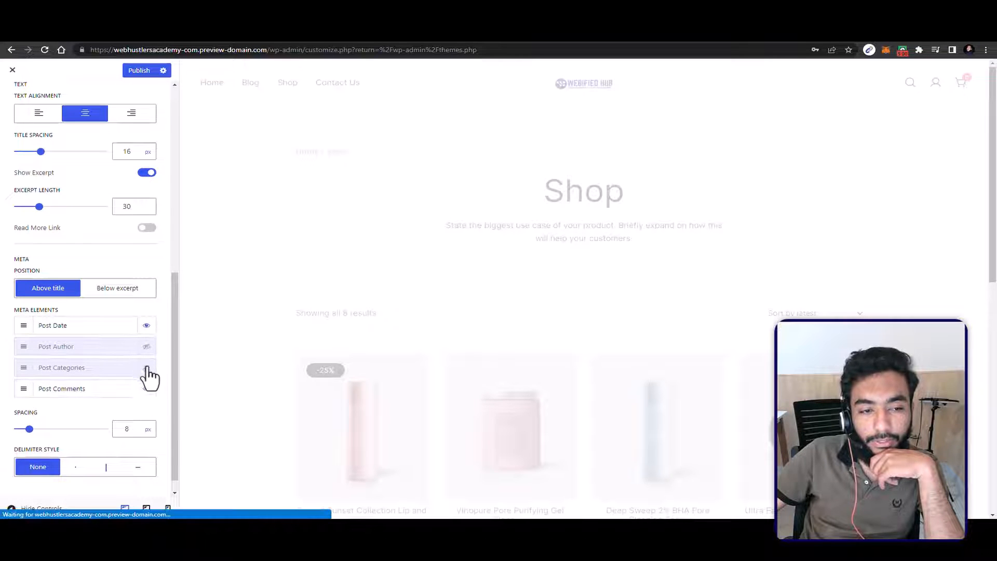
{"action": "left_click", "coordinate": [146, 367]}
{"action": "left_click", "coordinate": [147, 347]}
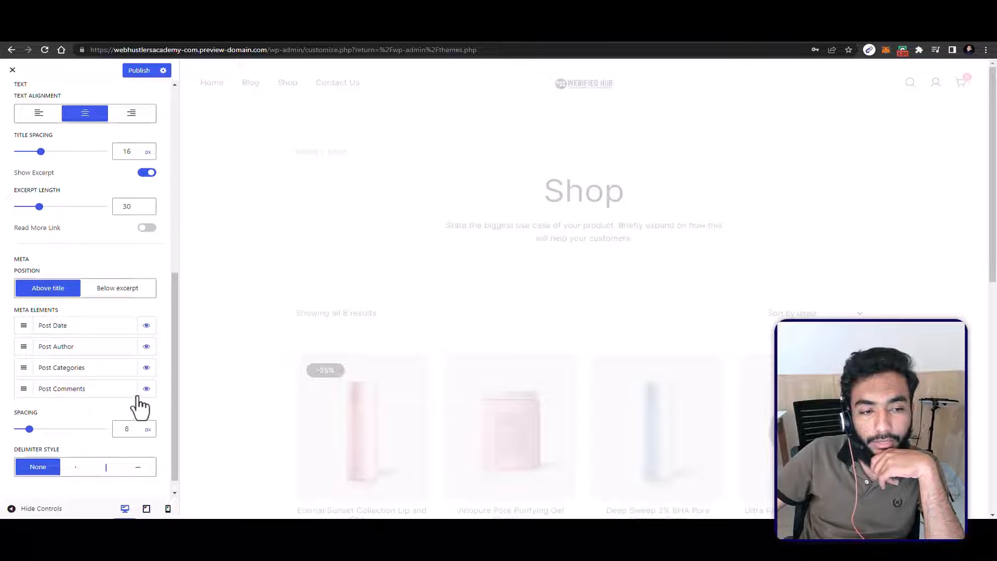
Step: Set the Blog Archives meta delimiter style to the vertical bar and return to the main customizer list
{"action": "scroll", "coordinate": [135, 400], "scroll_direction": "down", "scroll_amount": 1}
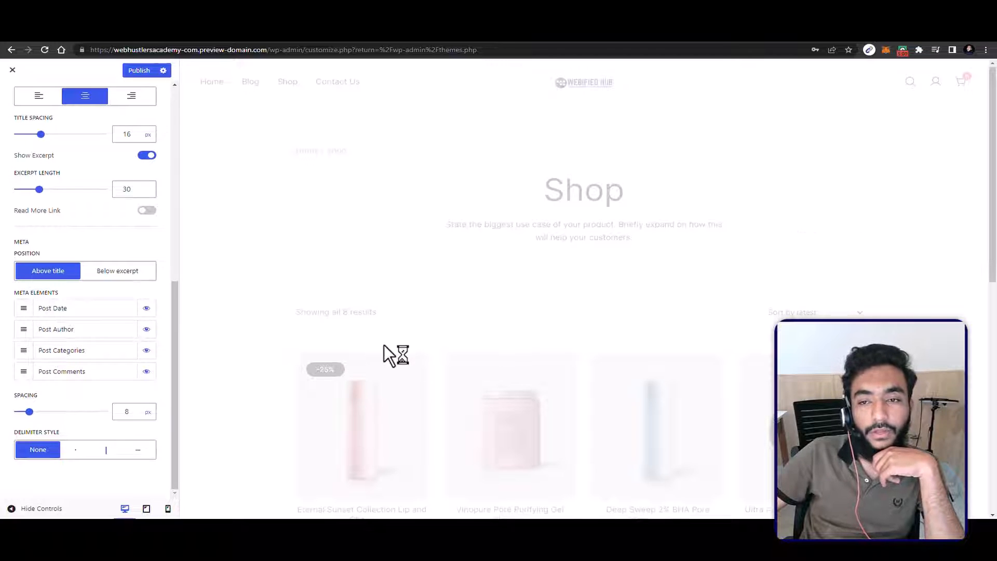
{"action": "scroll", "coordinate": [385, 344], "scroll_direction": "down", "scroll_amount": 3}
{"action": "scroll", "coordinate": [262, 344], "scroll_direction": "down", "scroll_amount": 2}
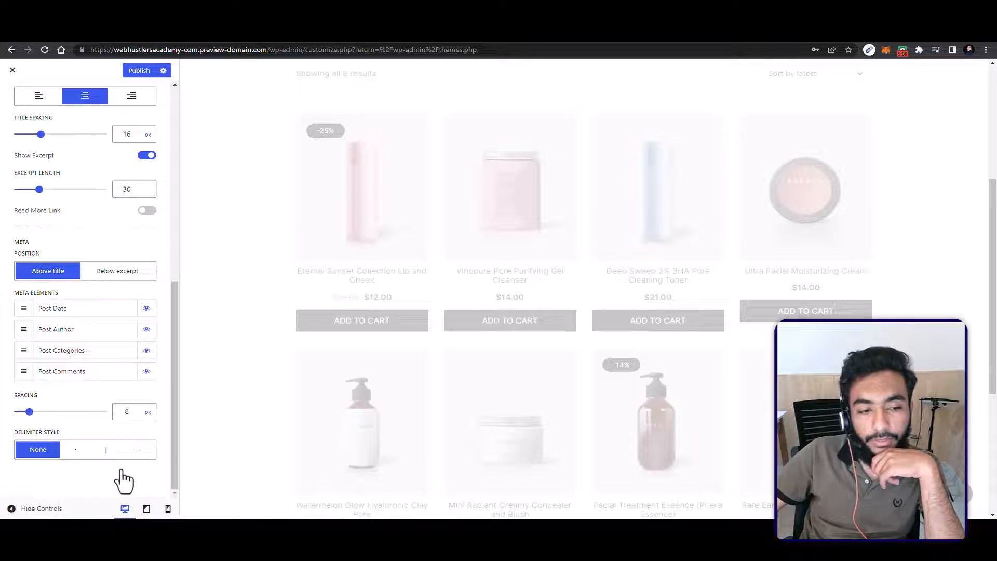
{"action": "left_click", "coordinate": [106, 451]}
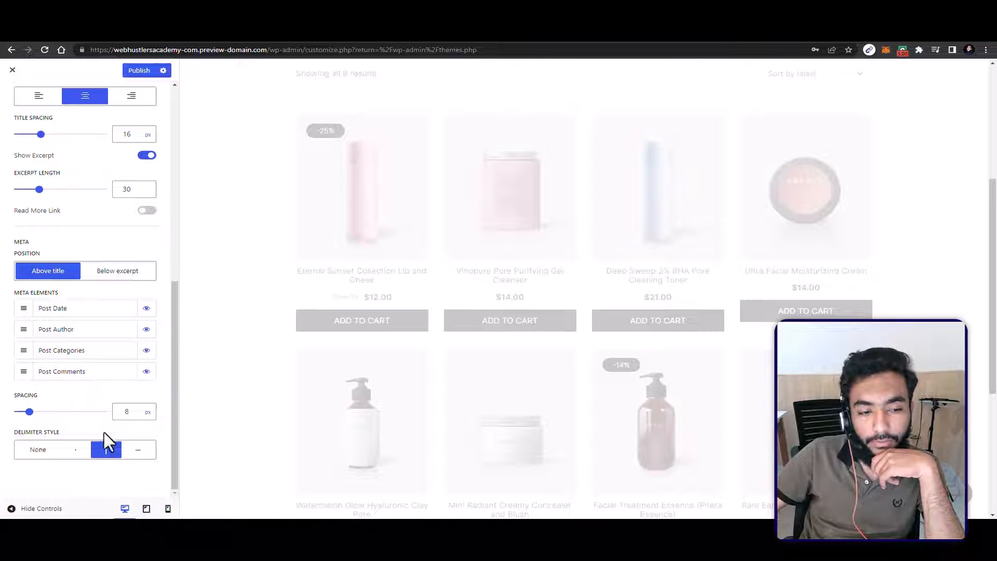
{"action": "scroll", "coordinate": [105, 410], "scroll_direction": "up", "scroll_amount": 5}
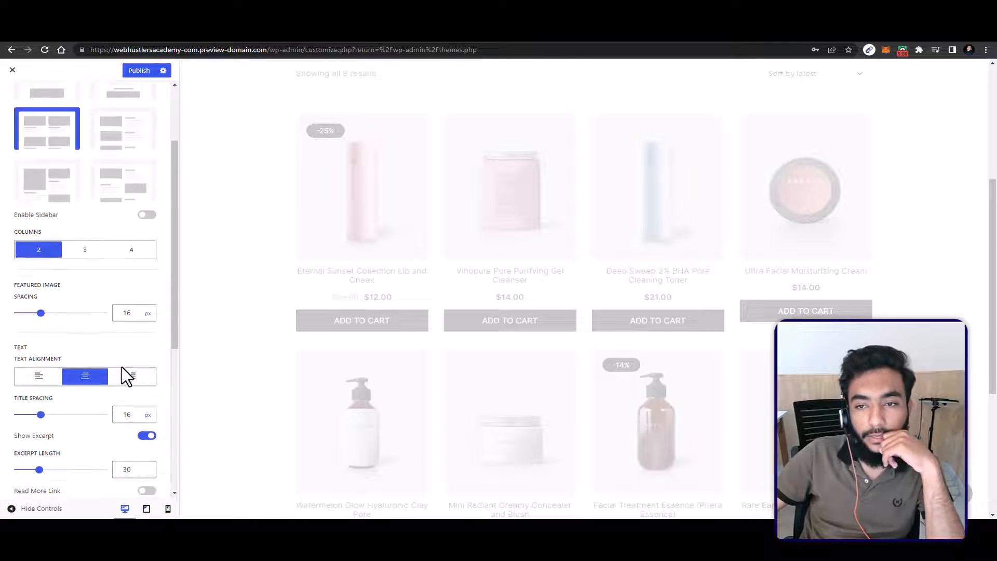
{"action": "scroll", "coordinate": [122, 367], "scroll_direction": "up", "scroll_amount": 3}
{"action": "left_click", "coordinate": [9, 85]}
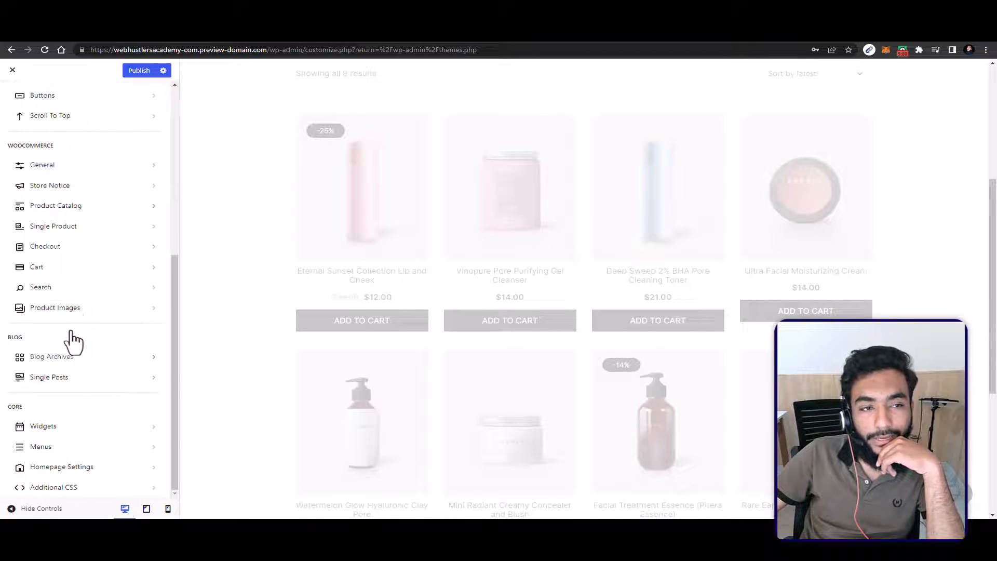
Step: Look through the Single Posts layout and meta settings and the Widgets section, then return to the customizer list
{"action": "left_click", "coordinate": [52, 378]}
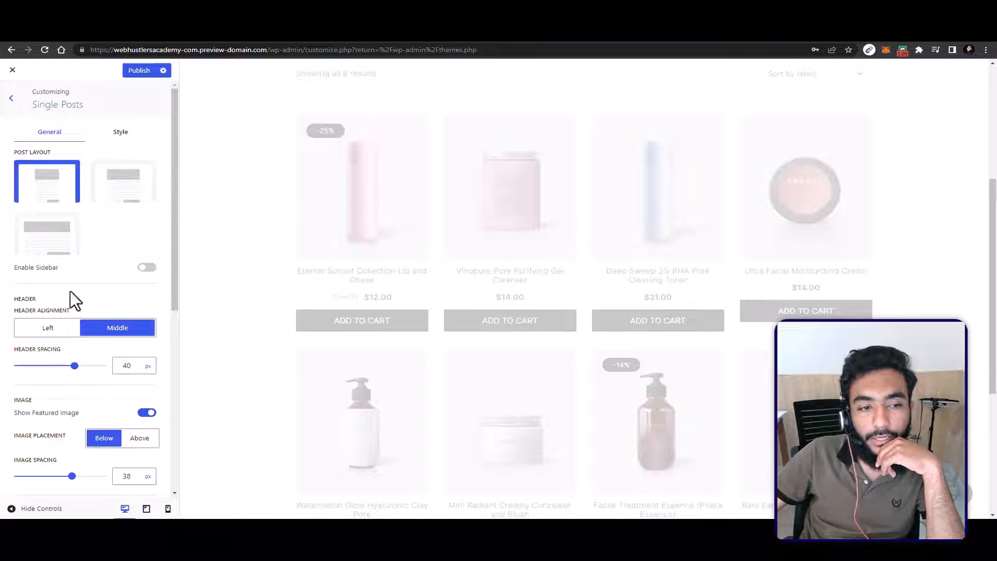
{"action": "scroll", "coordinate": [127, 319], "scroll_direction": "down", "scroll_amount": 7}
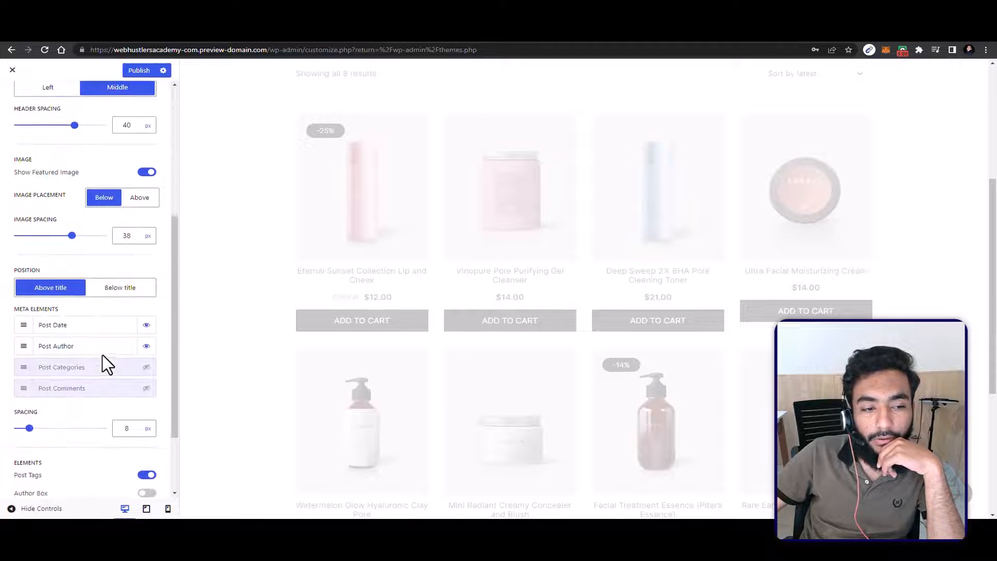
{"action": "scroll", "coordinate": [26, 116], "scroll_direction": "up", "scroll_amount": 10}
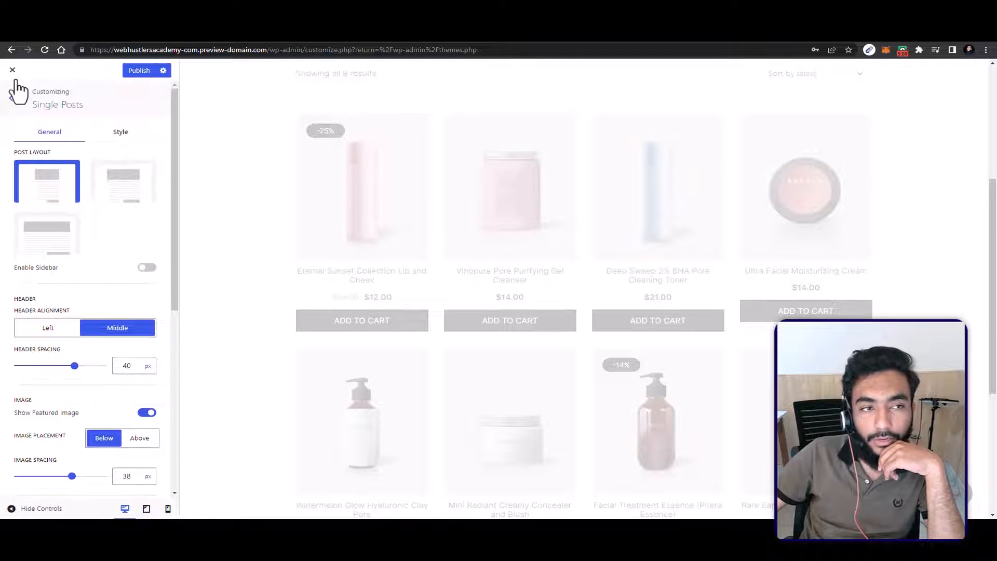
{"action": "left_click", "coordinate": [13, 93]}
{"action": "left_click", "coordinate": [72, 429]}
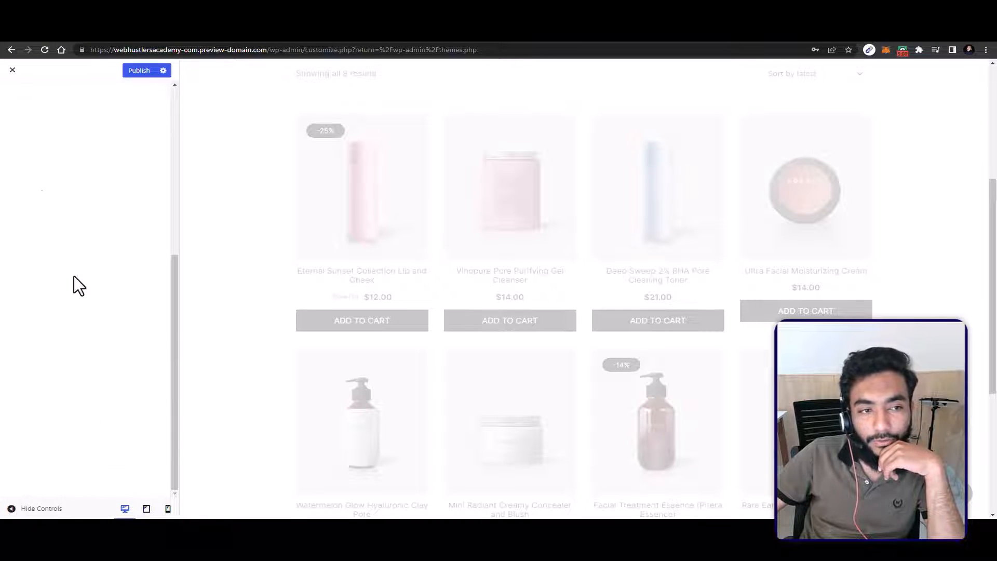
{"action": "left_click", "coordinate": [18, 91]}
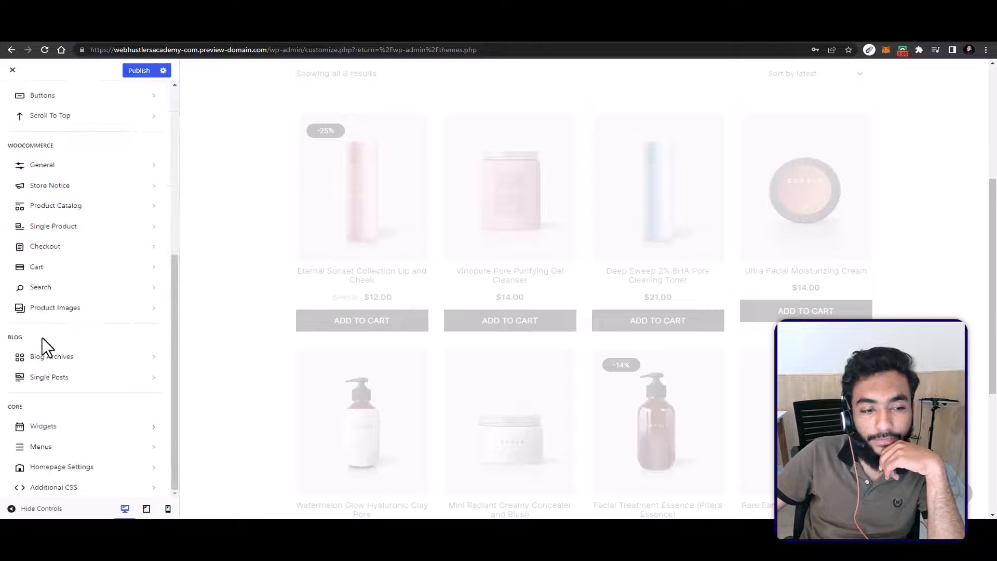
Step: Look over the list of menus in the customizer's Menus section and publish the pending changes
{"action": "left_click", "coordinate": [95, 450]}
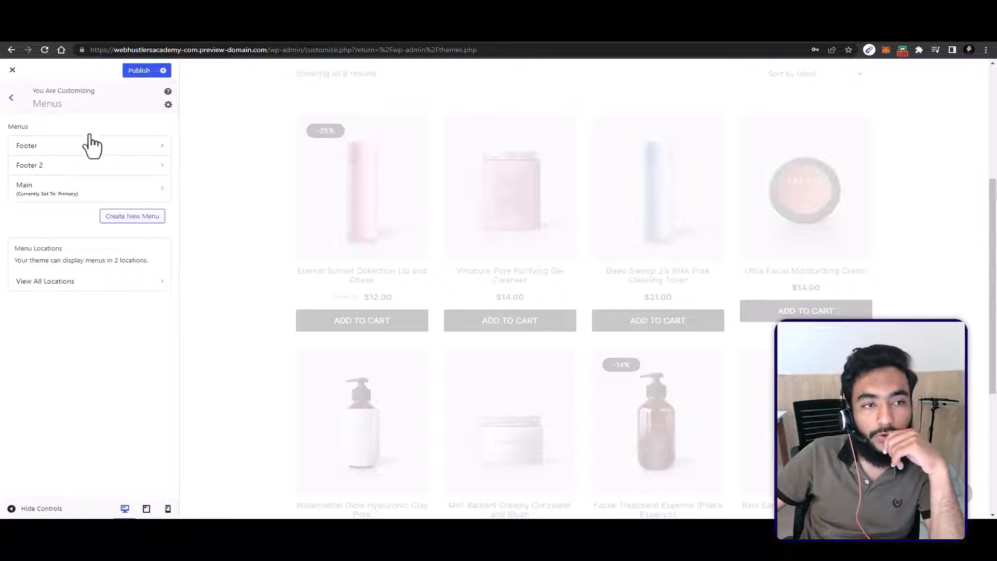
{"action": "scroll", "coordinate": [893, 275], "scroll_direction": "up", "scroll_amount": 5}
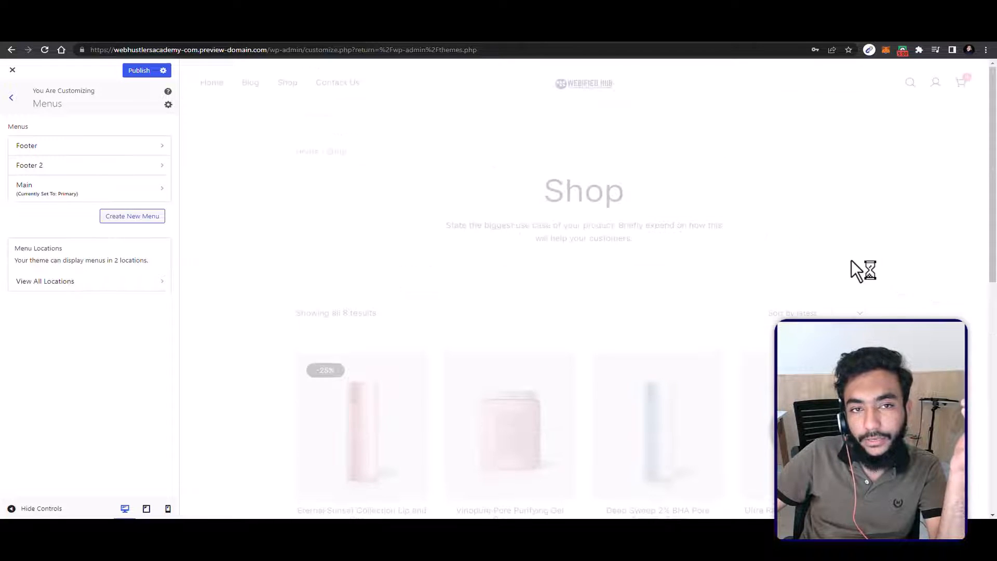
{"action": "left_click", "coordinate": [138, 68]}
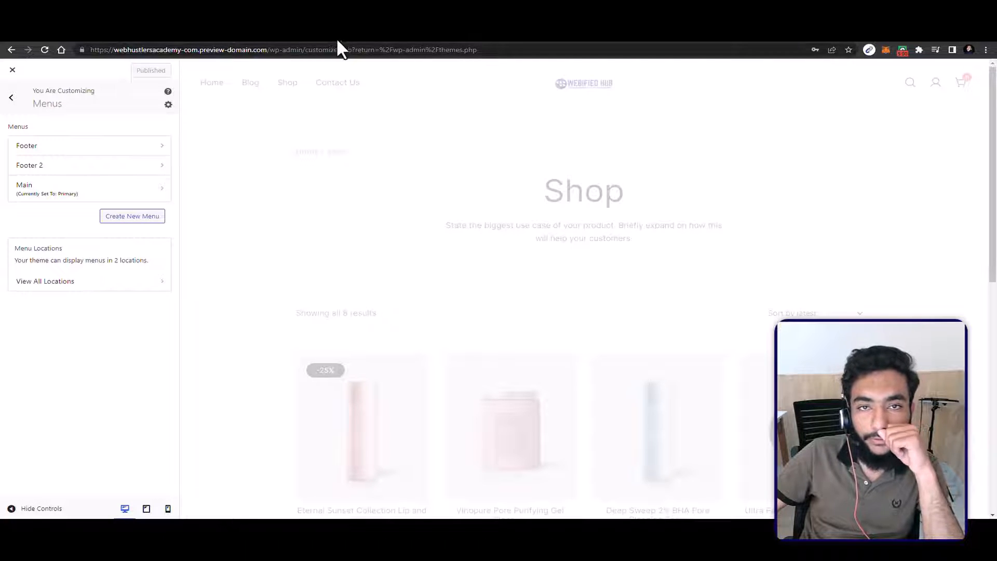
Step: Leave the customizer for the site's wp-admin dashboard and open the Menus management page
{"action": "left_click_drag", "start_coordinate": [478, 49], "coordinate": [314, 47]}
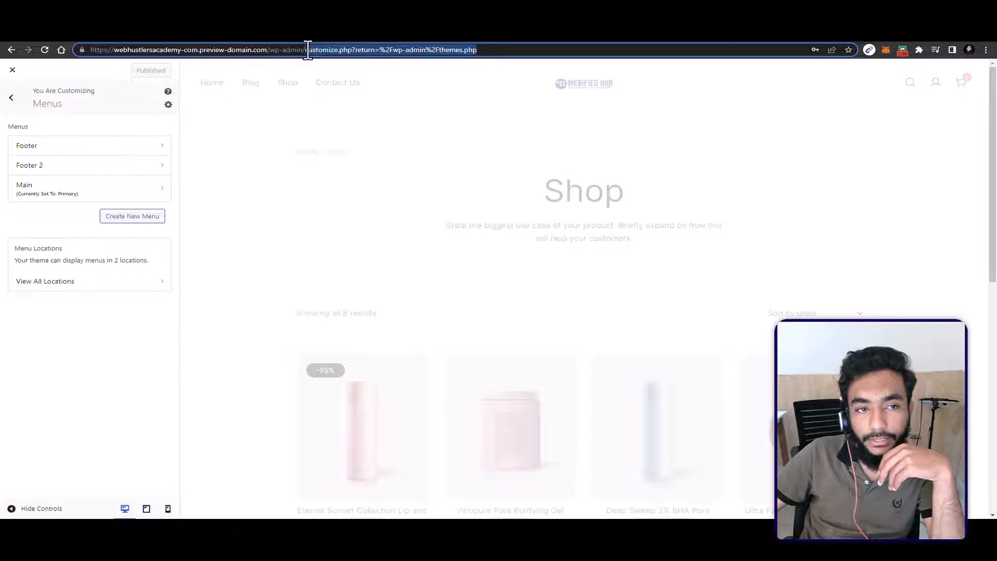
{"action": "key", "text": "BackSpace"}
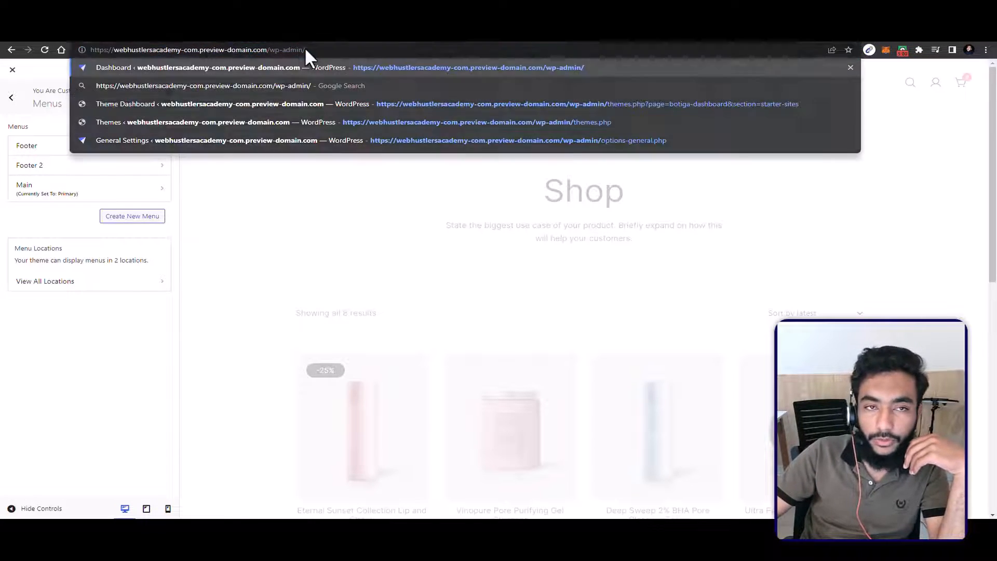
{"action": "key", "text": "Return"}
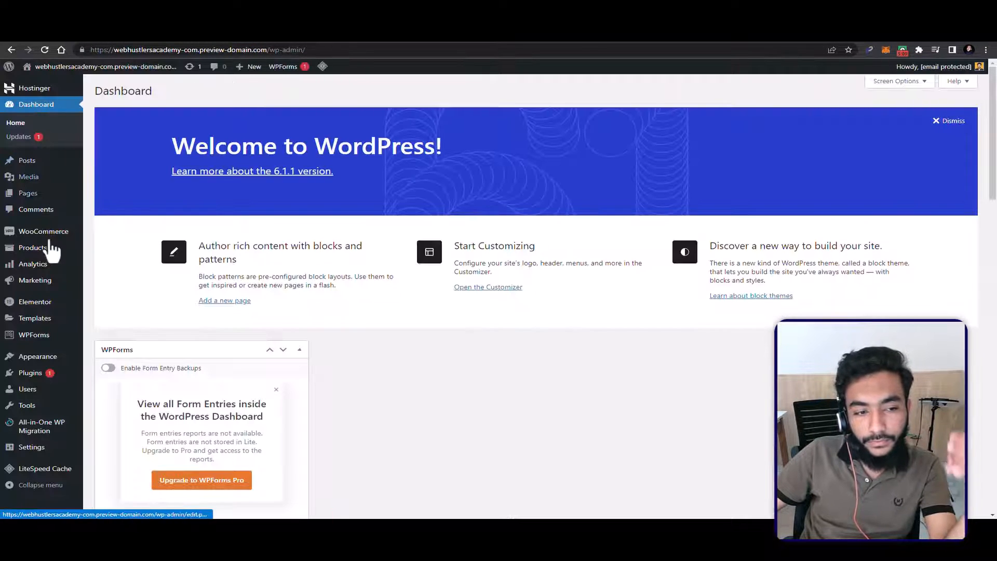
{"action": "mouse_move", "coordinate": [49, 364]}
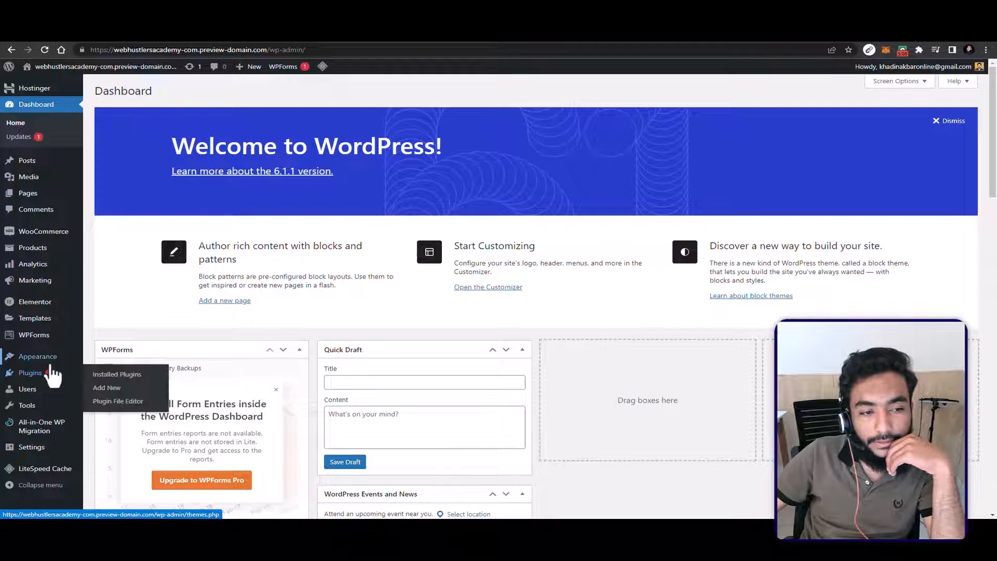
{"action": "left_click", "coordinate": [114, 413]}
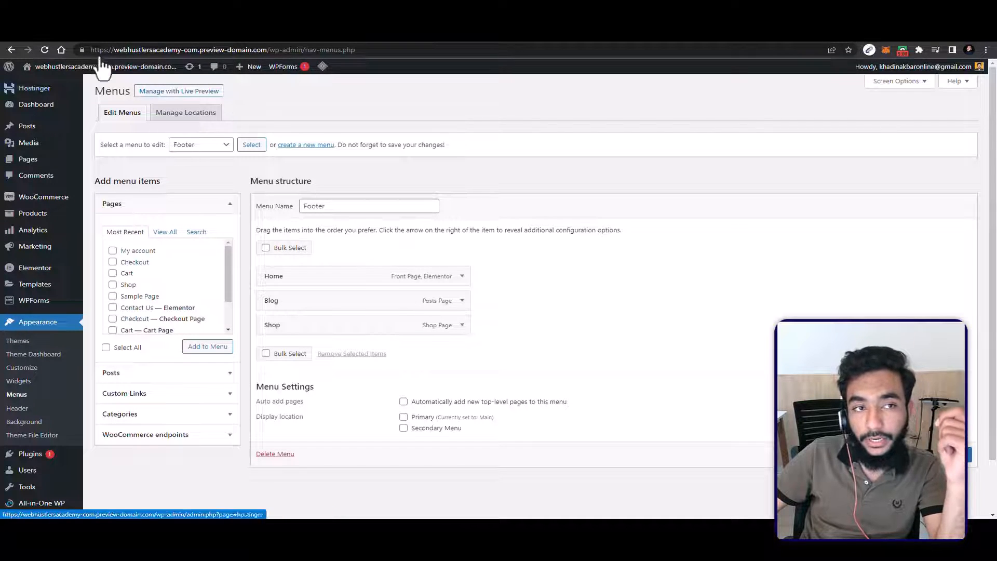
Step: Open the live site in a new tab to view its header navigation, and return to the Menus page
{"action": "mouse_move", "coordinate": [94, 62]}
{"action": "right_click", "coordinate": [84, 82]}
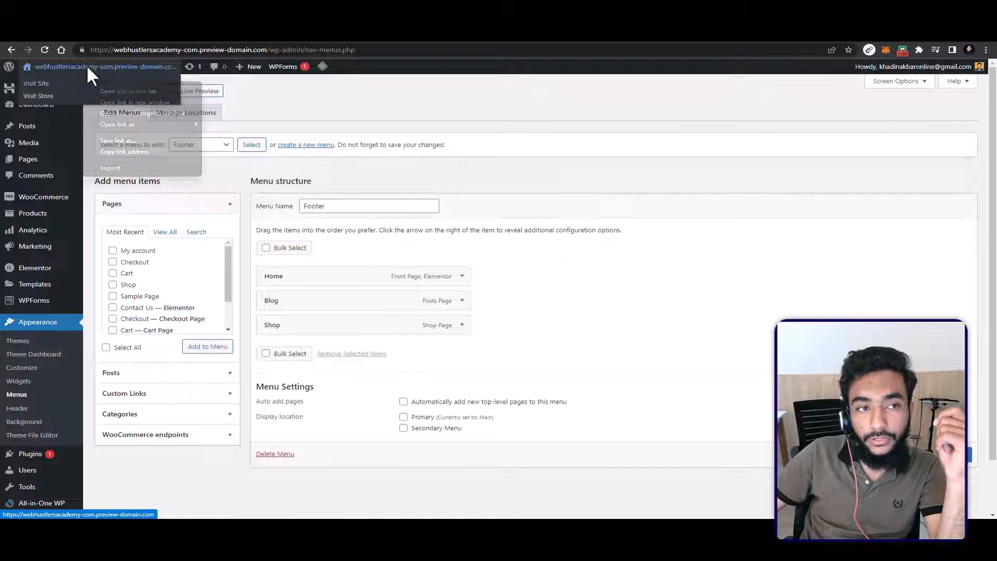
{"action": "left_click", "coordinate": [120, 88]}
{"action": "left_click", "coordinate": [653, 22]}
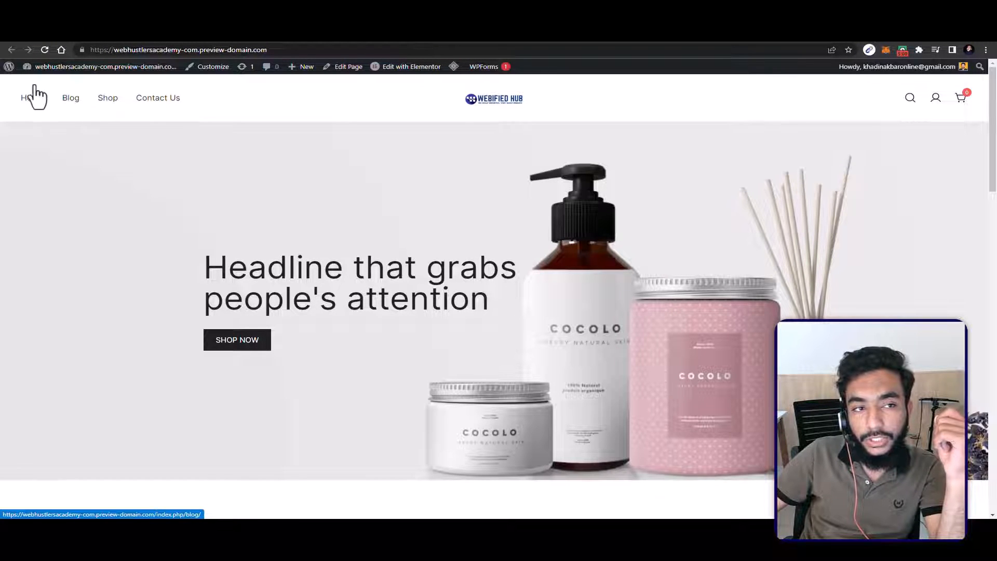
{"action": "left_click", "coordinate": [554, 24]}
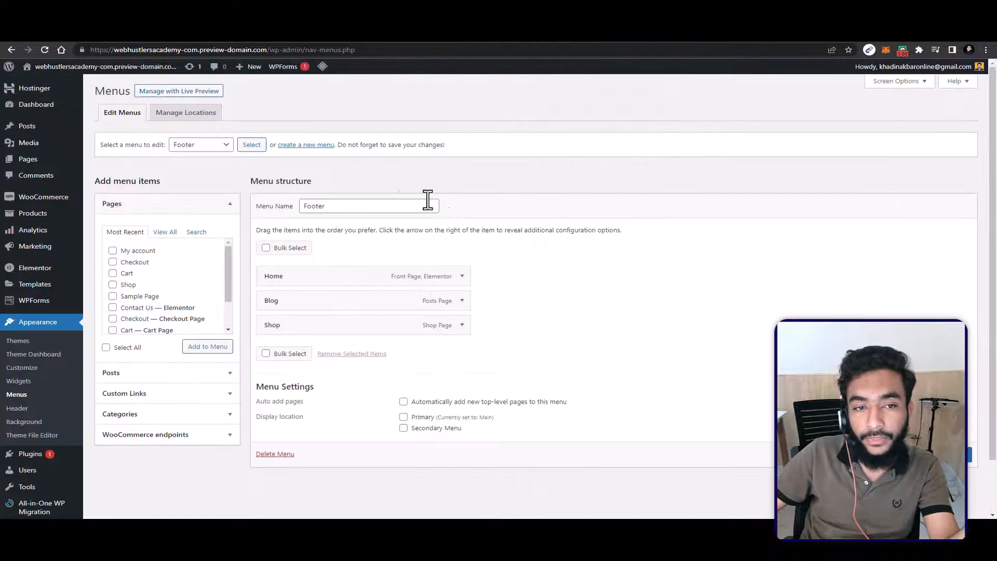
Step: Load the Main (Primary) menu for editing and view its structure
{"action": "left_click", "coordinate": [197, 145]}
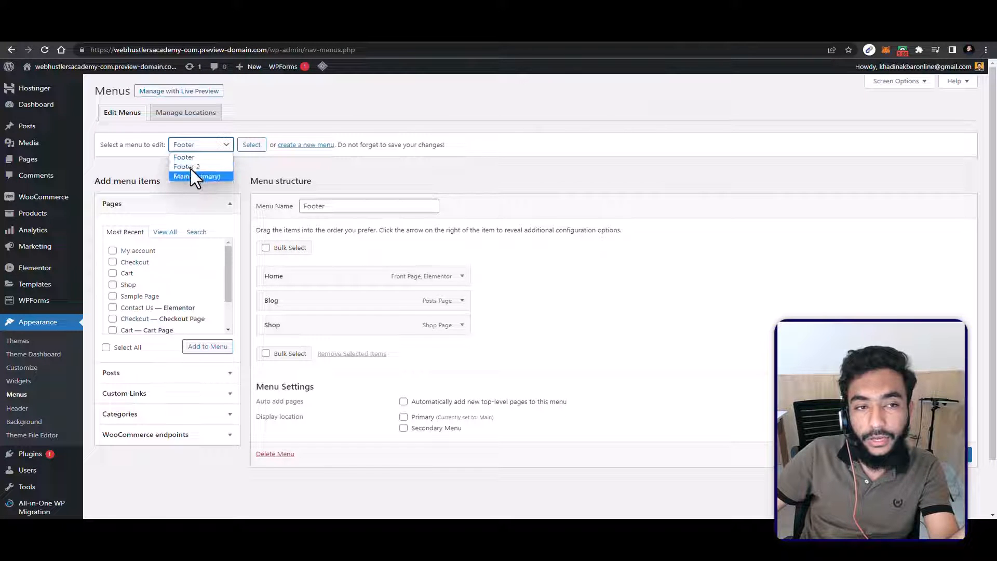
{"action": "left_click", "coordinate": [193, 176]}
{"action": "left_click", "coordinate": [251, 145]}
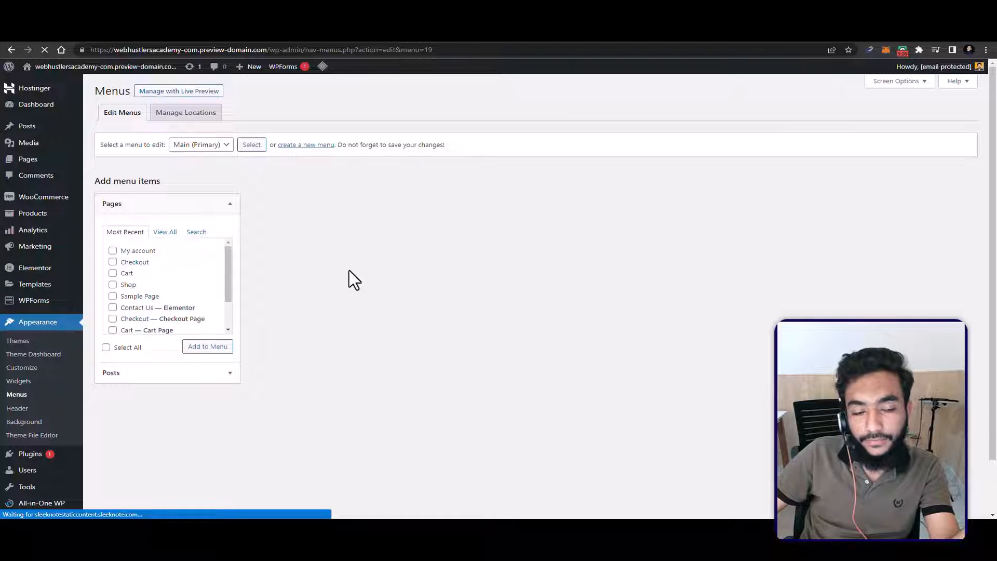
{"action": "scroll", "coordinate": [361, 225], "scroll_direction": "down", "scroll_amount": 2}
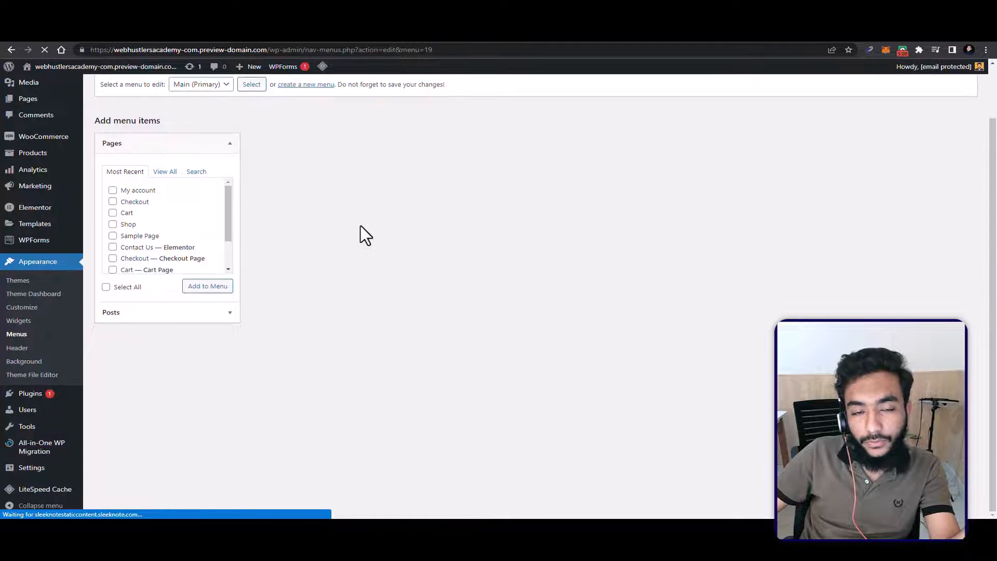
{"action": "scroll", "coordinate": [361, 225], "scroll_direction": "up", "scroll_amount": 2}
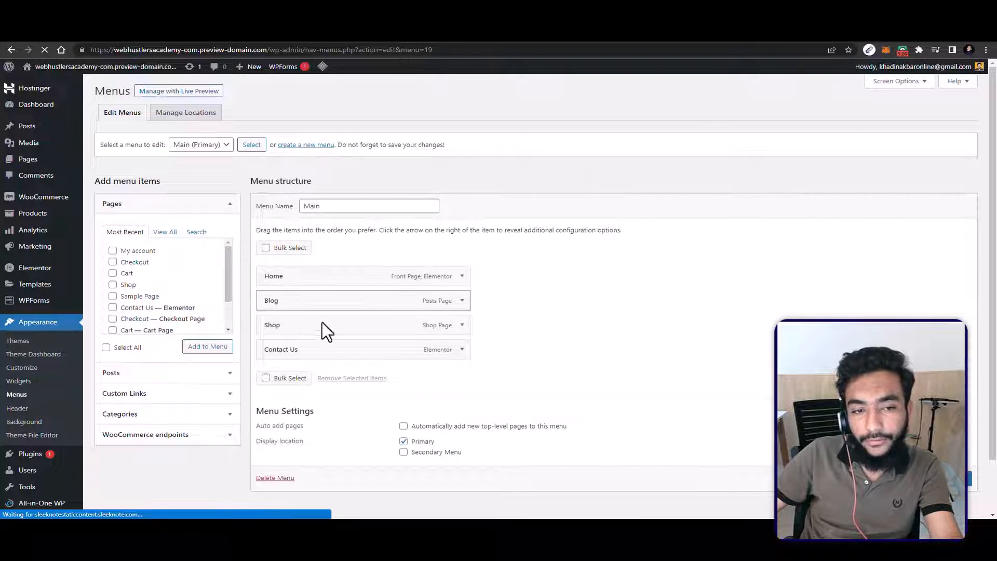
Step: Move the Blog item to the end of the Main menu and change the Contact Us navigation label to "Contact us"
{"action": "left_click_drag", "start_coordinate": [296, 299], "coordinate": [312, 348]}
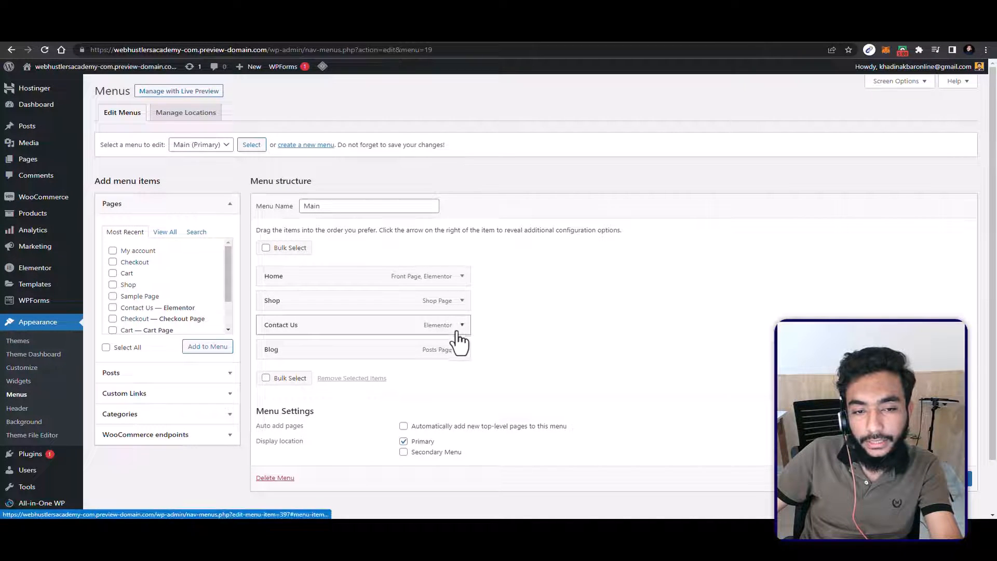
{"action": "left_click", "coordinate": [462, 325]}
{"action": "left_click", "coordinate": [300, 358]}
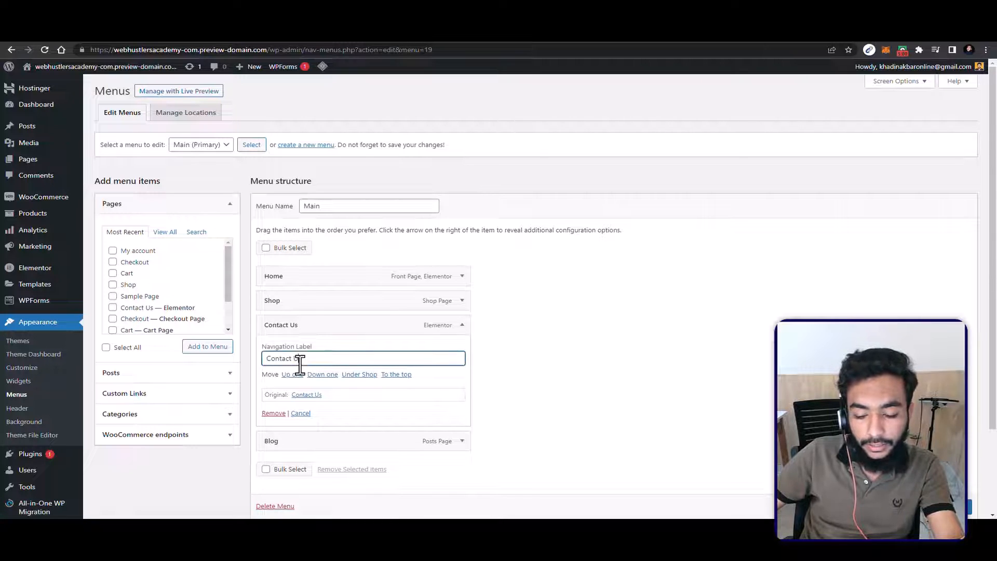
{"action": "key", "text": "BackSpace"}
{"action": "type", "text": "u"}
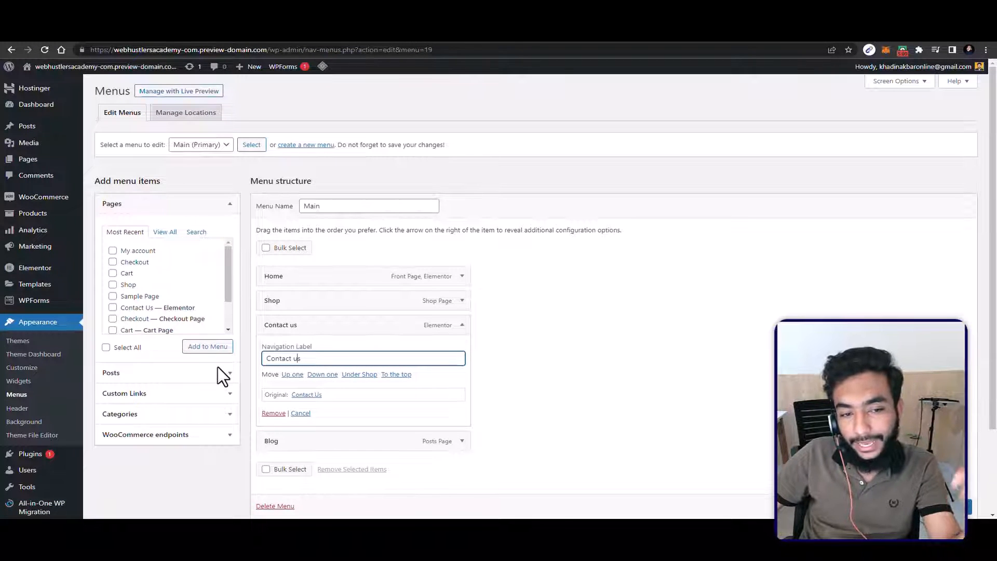
Step: Add a custom link to the Main menu with "YouTube" as its URL and the YouTube channel address as its link text
{"action": "left_click", "coordinate": [148, 399]}
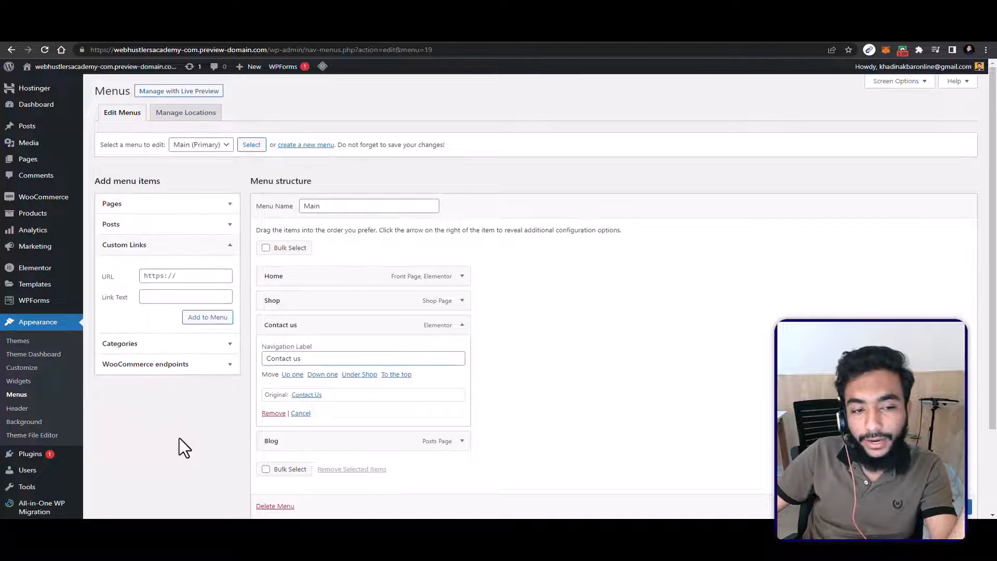
{"action": "left_click", "coordinate": [167, 277]}
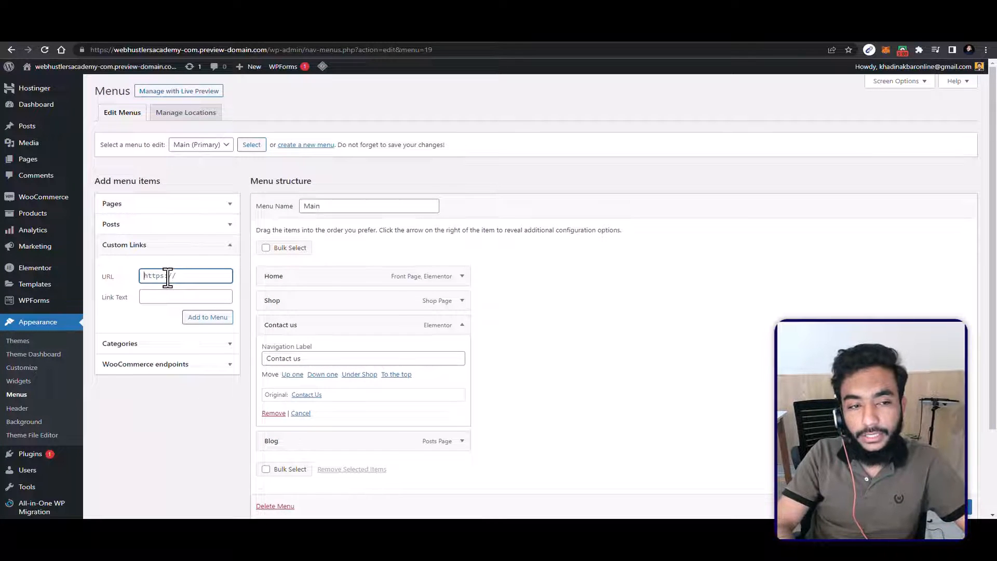
{"action": "type", "text": "YouTu"}
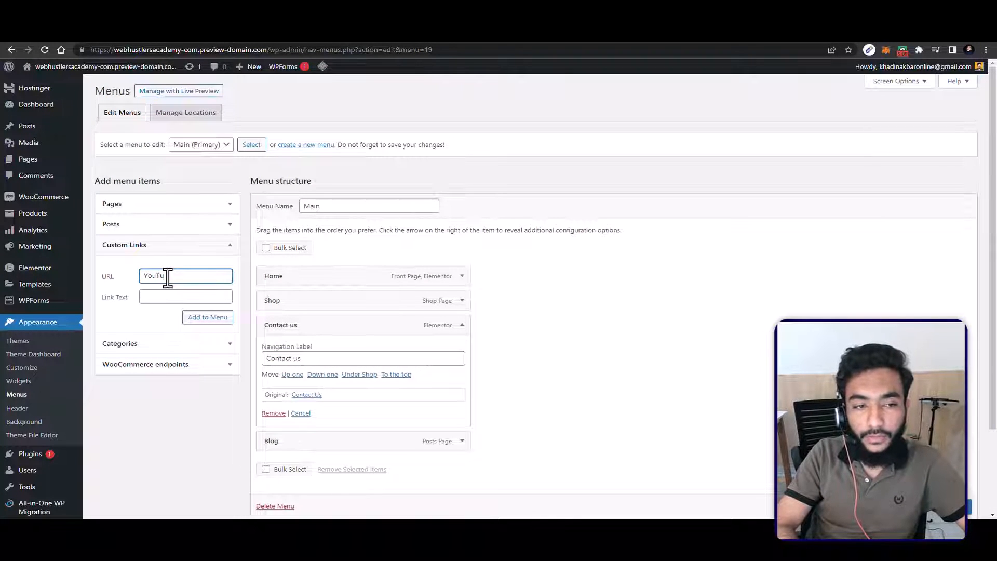
{"action": "type", "text": "be"}
{"action": "key", "text": "Tab"}
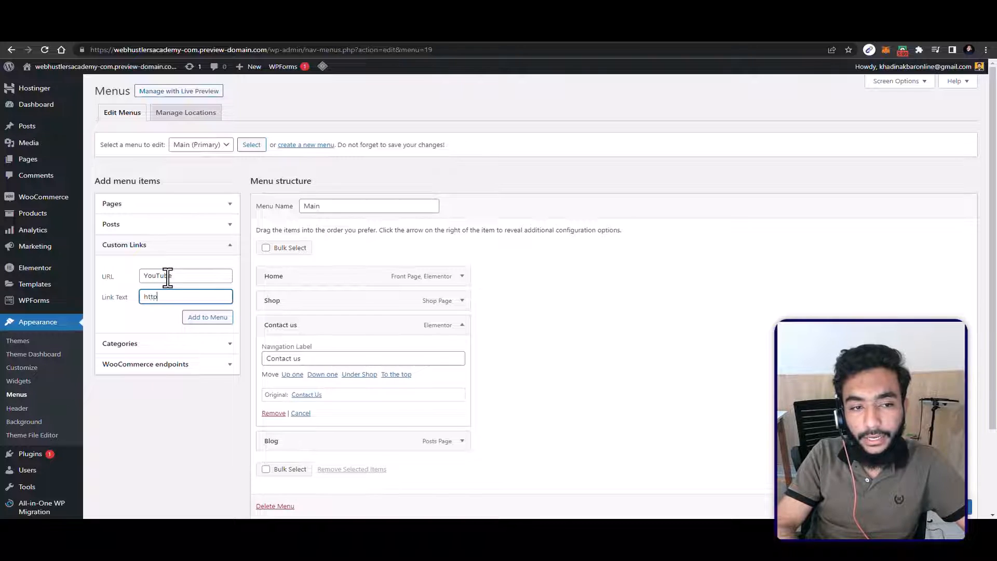
{"action": "type", "text": "https://youtube.com"}
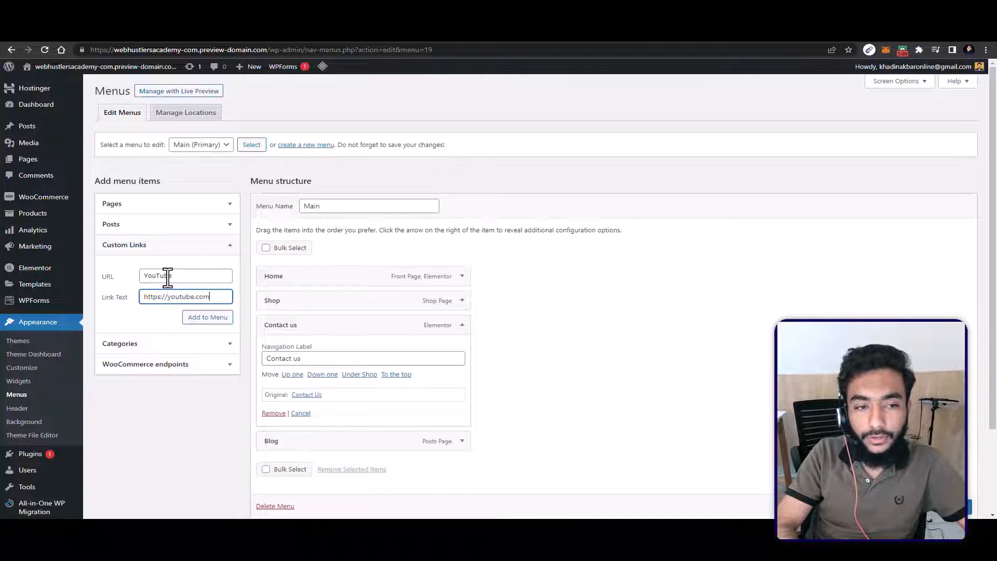
{"action": "type", "text": "/c/growwithkhadin"}
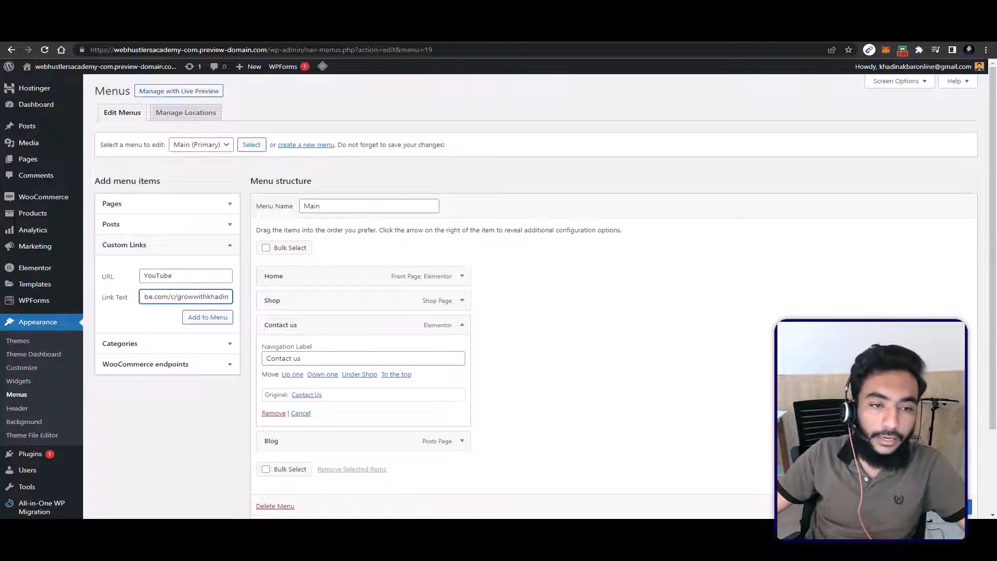
{"action": "left_click", "coordinate": [201, 322]}
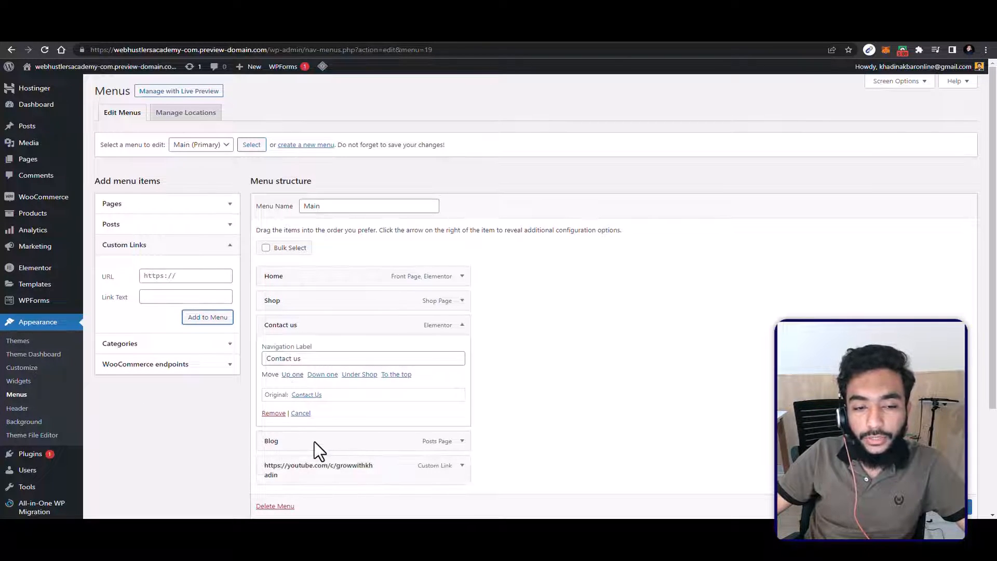
Step: Cut the channel address from the new custom link's navigation label and replace its URL with it
{"action": "scroll", "coordinate": [313, 441], "scroll_direction": "down", "scroll_amount": 1}
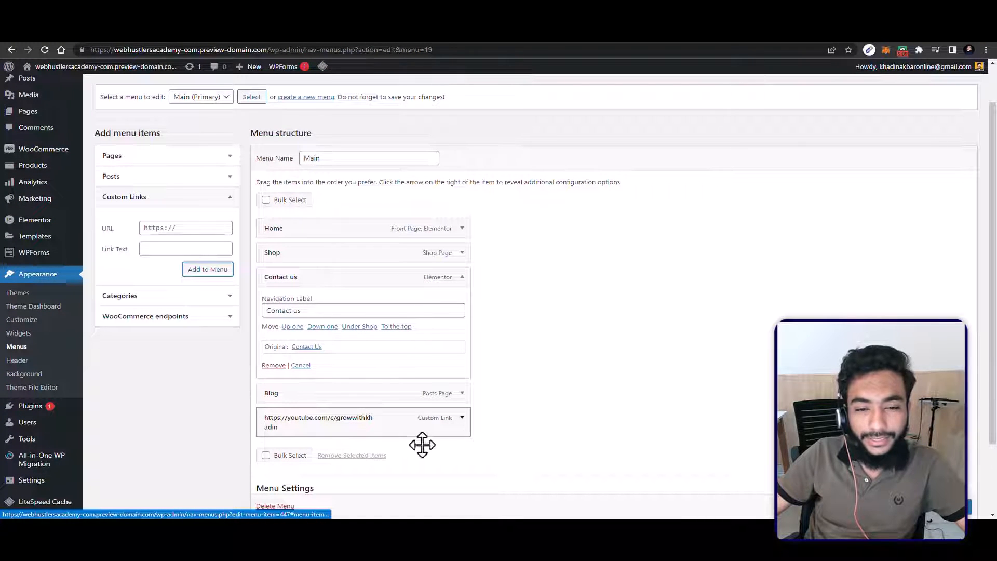
{"action": "left_click", "coordinate": [461, 423]}
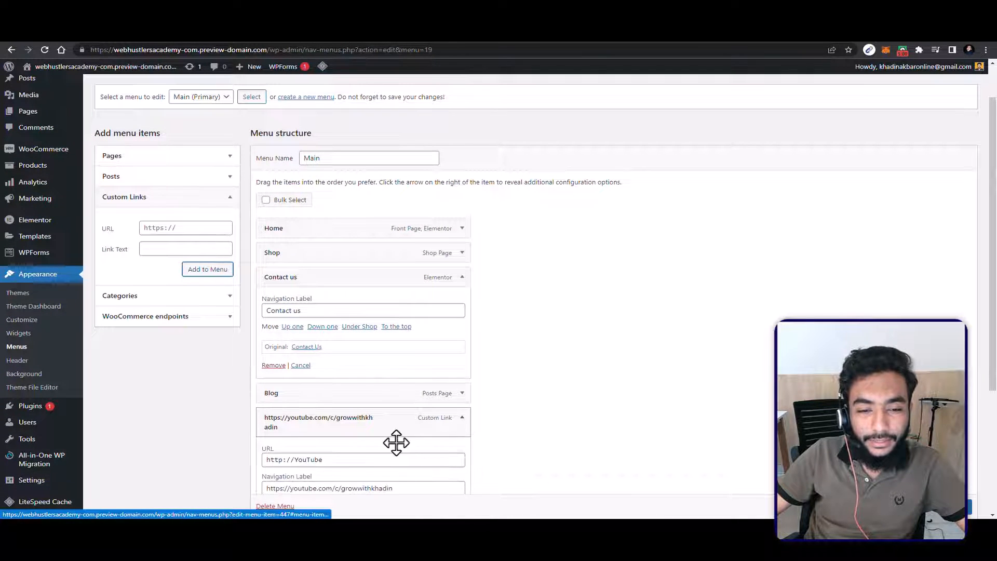
{"action": "scroll", "coordinate": [306, 322], "scroll_direction": "down", "scroll_amount": 3}
{"action": "left_click", "coordinate": [303, 316]}
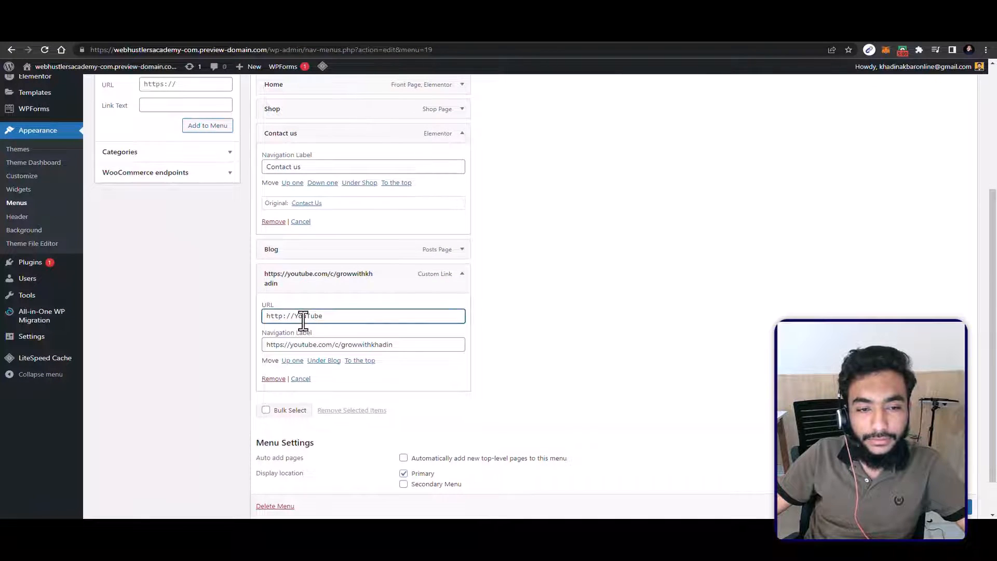
{"action": "key", "text": "ctrl+a"}
{"action": "left_click", "coordinate": [308, 344]}
{"action": "key", "text": "ctrl+a"}
{"action": "right_click", "coordinate": [328, 341]}
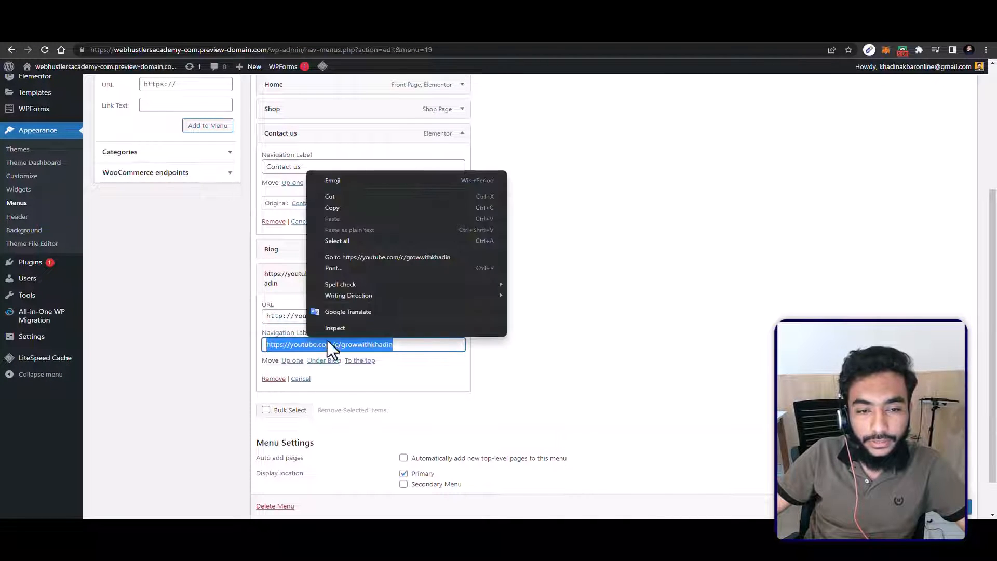
{"action": "left_click", "coordinate": [345, 192]}
{"action": "double_click", "coordinate": [317, 307]}
{"action": "key", "text": "ctrl+a"}
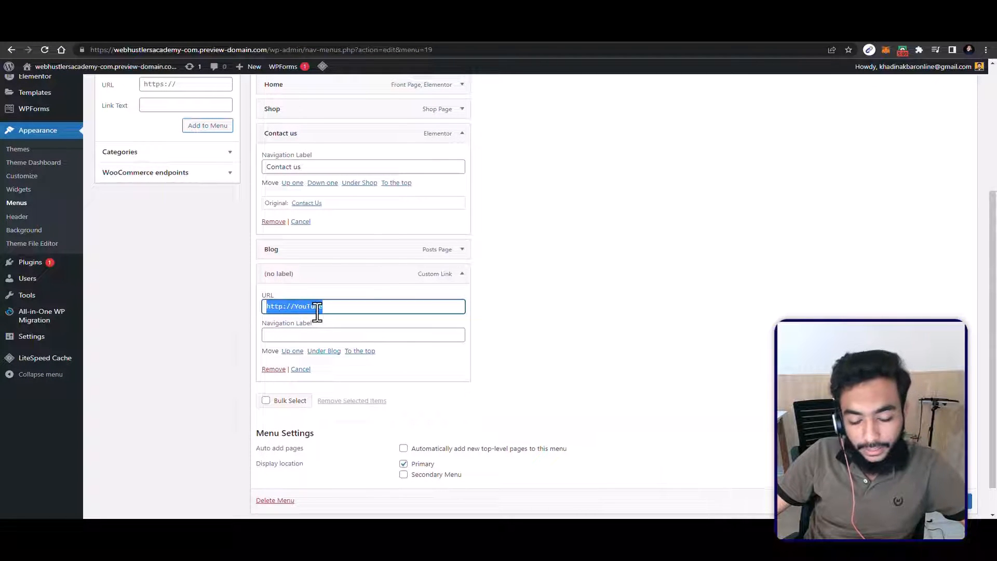
{"action": "key", "text": "ctrl+v"}
Step: Set the custom link's navigation label to "YouTube" and save the Main menu
{"action": "left_click", "coordinate": [316, 335]}
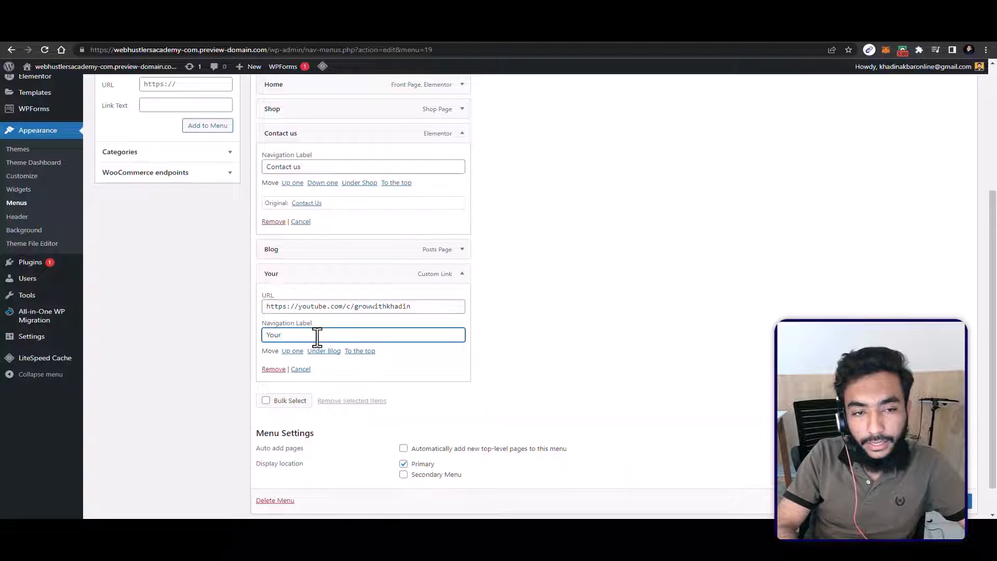
{"action": "type", "text": "YouTube"}
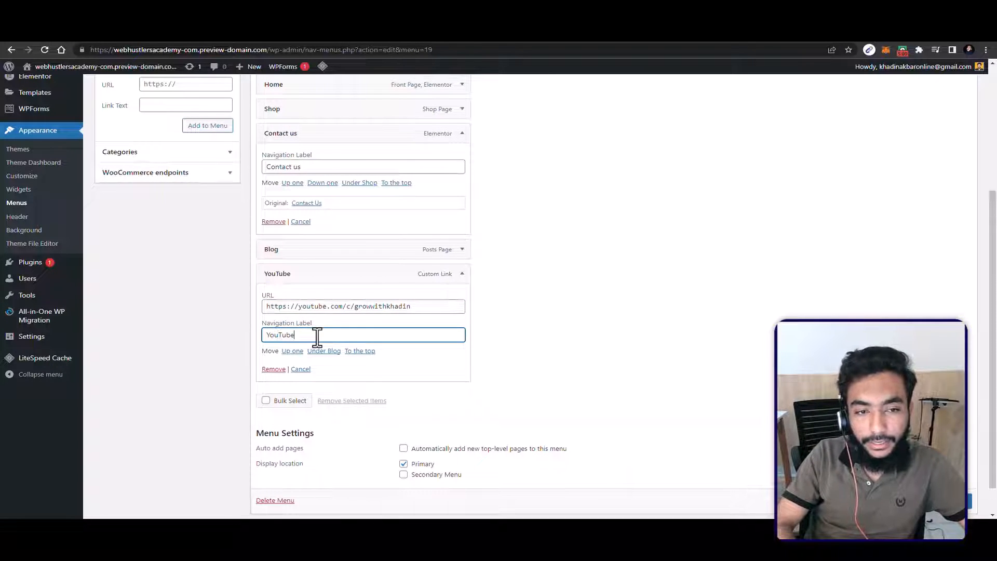
{"action": "left_click", "coordinate": [608, 395]}
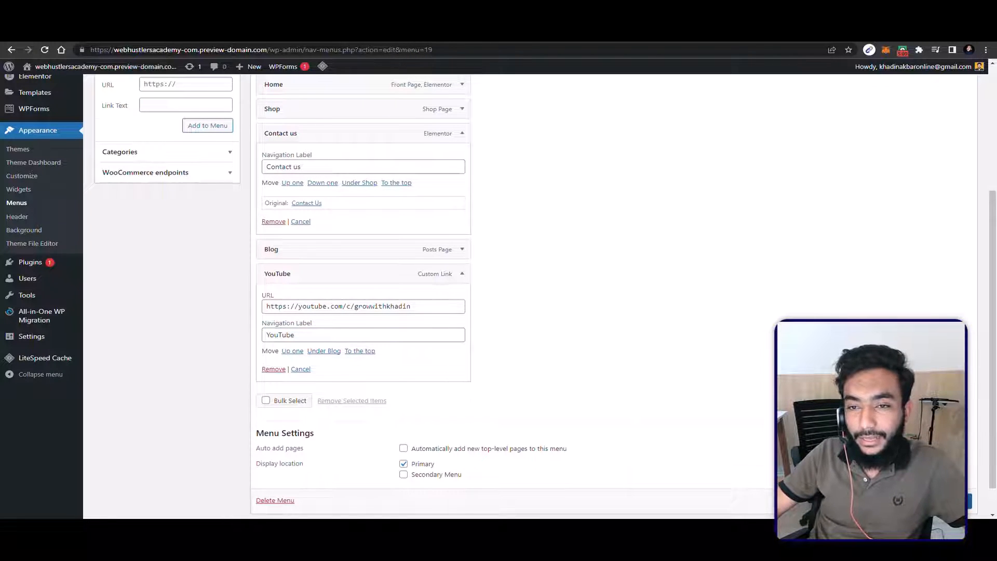
{"action": "scroll", "coordinate": [607, 395], "scroll_direction": "down", "scroll_amount": 1}
{"action": "left_click", "coordinate": [952, 478]}
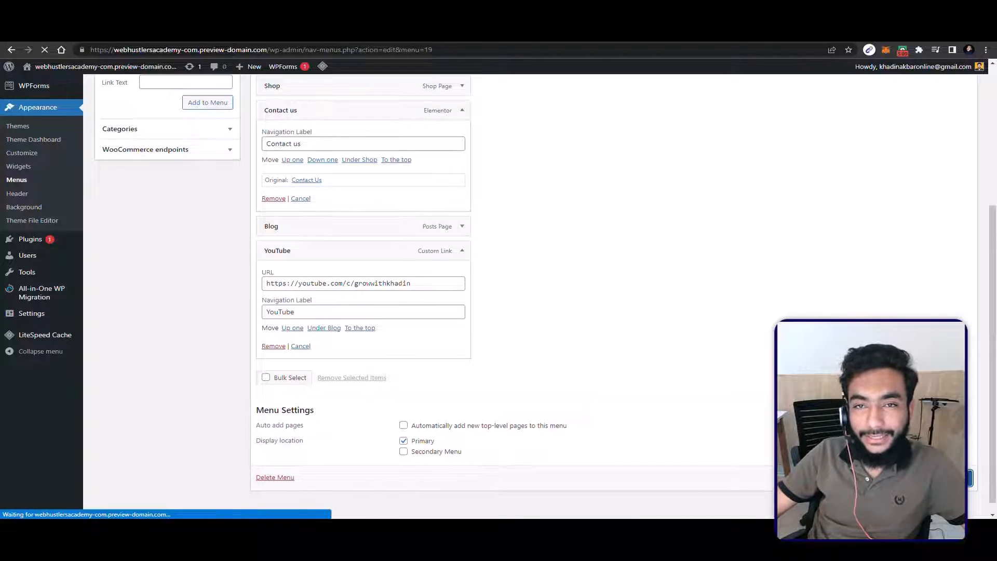
{"action": "scroll", "coordinate": [667, 416], "scroll_direction": "up", "scroll_amount": 1}
{"action": "scroll", "coordinate": [667, 415], "scroll_direction": "up", "scroll_amount": 2}
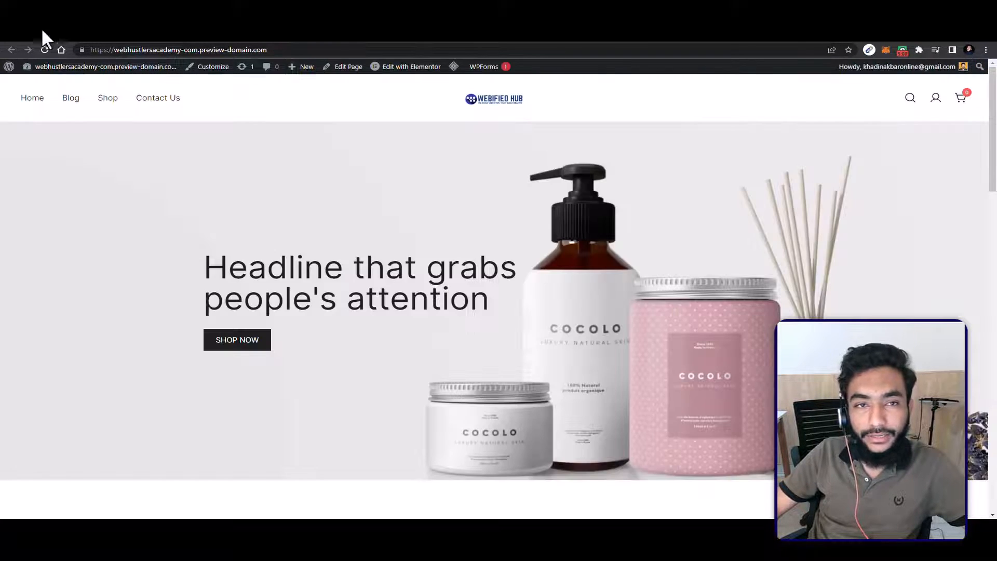
Step: Reload the live site, test the YouTube link in its header navigation, and return to the home page
{"action": "left_click", "coordinate": [46, 49]}
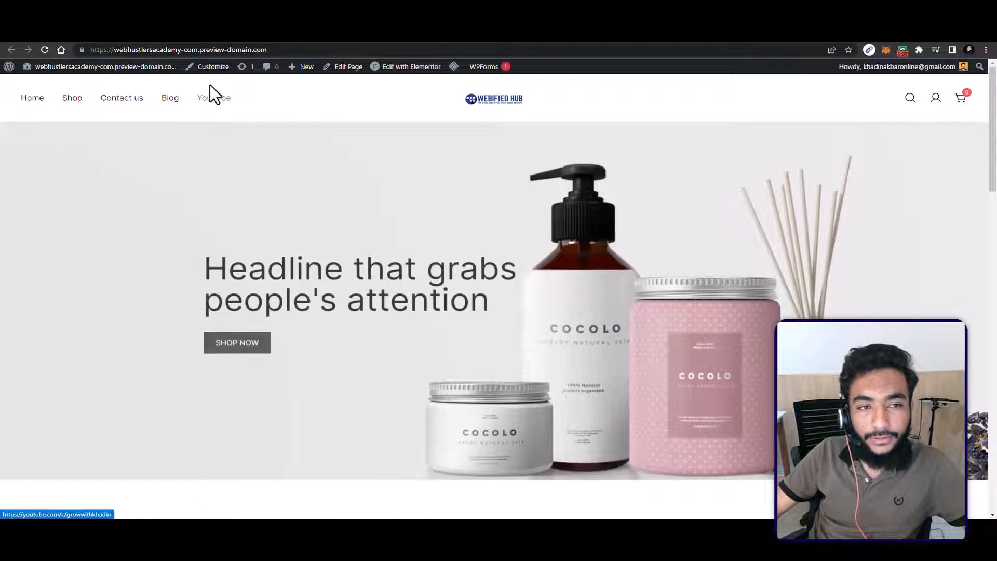
{"action": "left_click", "coordinate": [210, 86]}
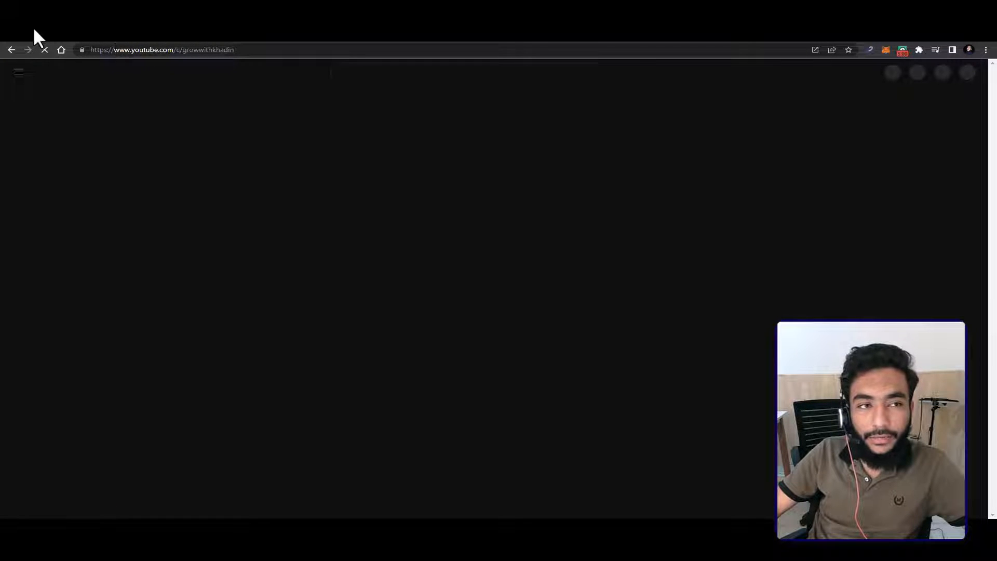
{"action": "left_click", "coordinate": [11, 48]}
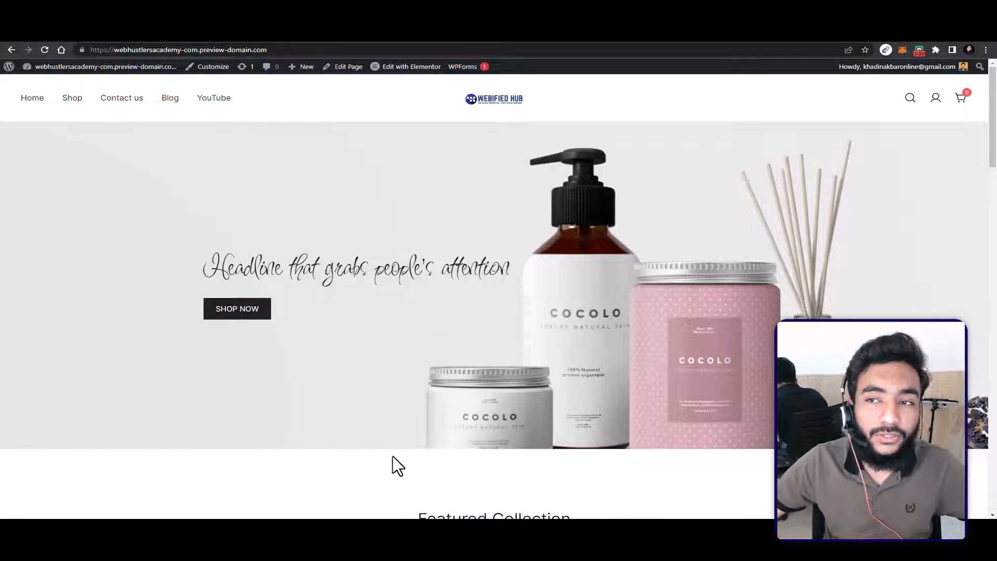
Step: Open the home page for editing with Elementor and look over the editor's main menu and widget list
{"action": "mouse_move", "coordinate": [402, 66]}
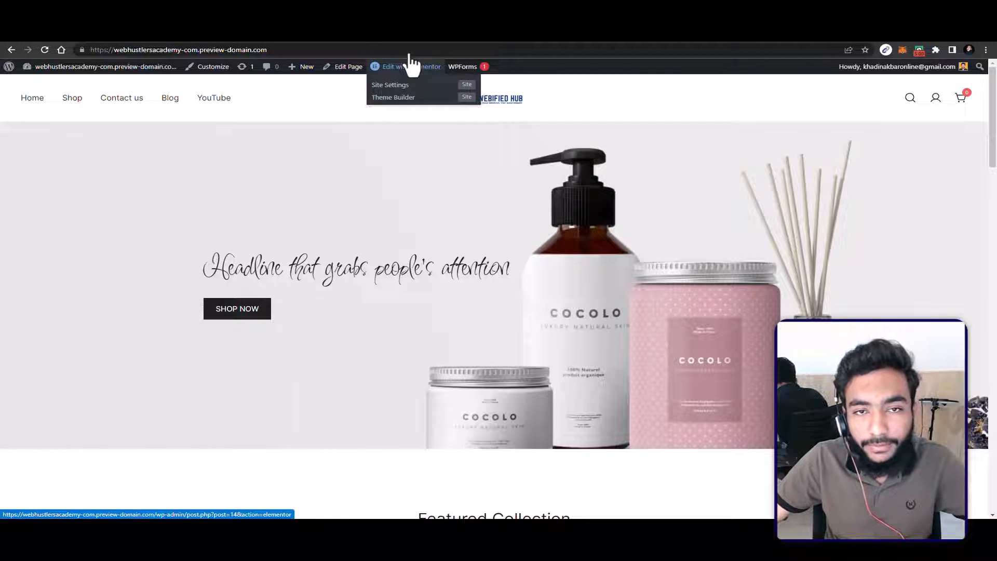
{"action": "left_click", "coordinate": [410, 62]}
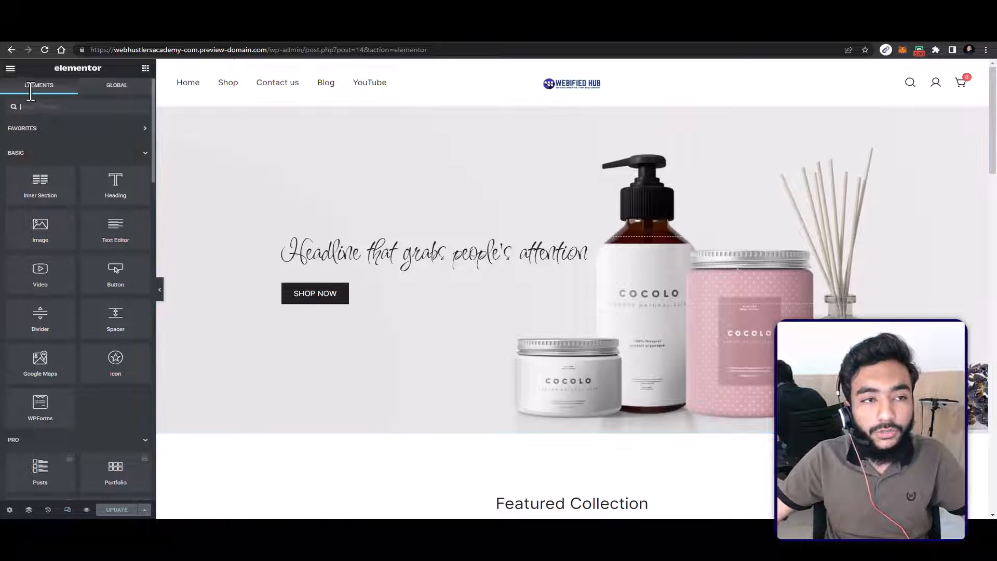
{"action": "left_click", "coordinate": [10, 66]}
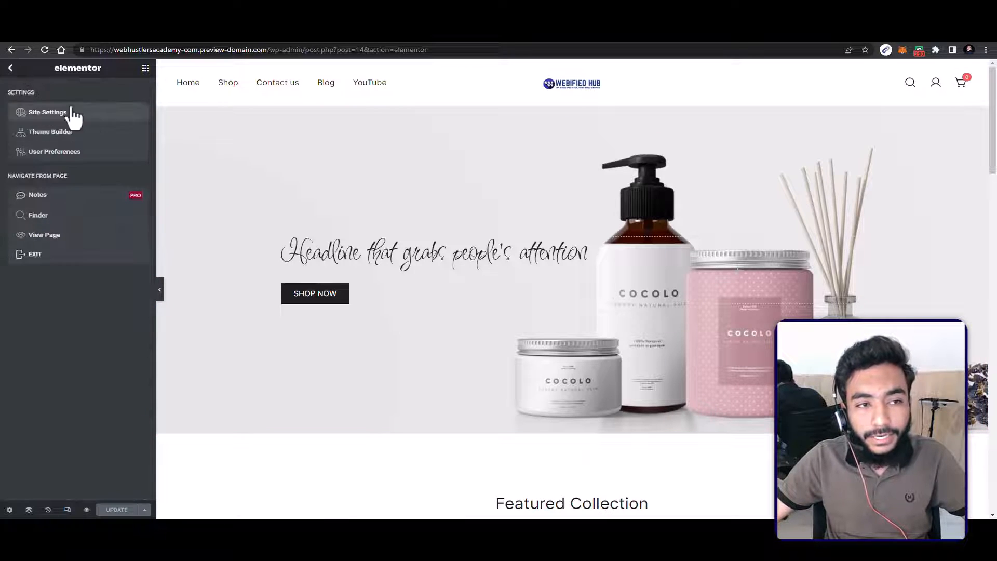
{"action": "left_click", "coordinate": [10, 67]}
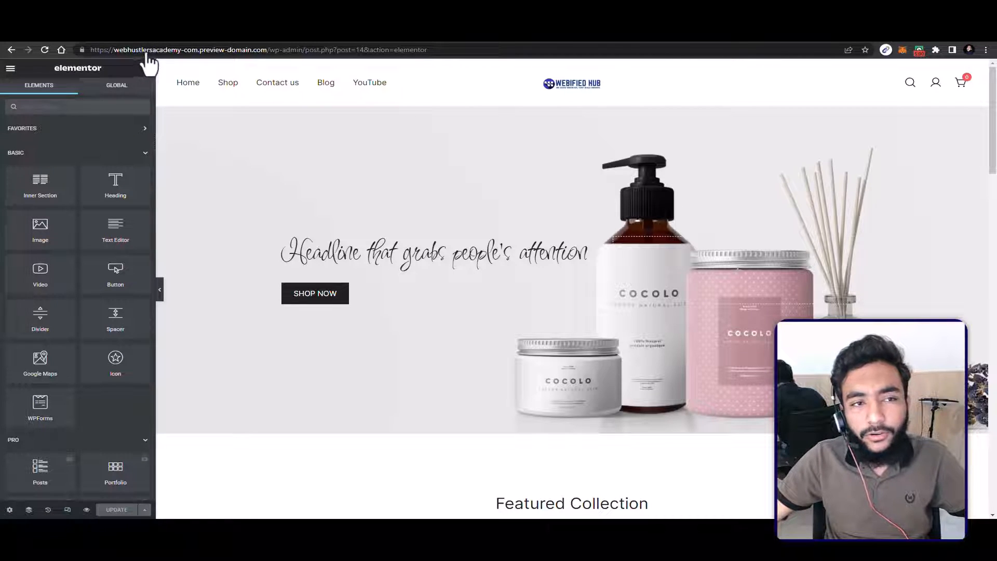
{"action": "scroll", "coordinate": [81, 208], "scroll_direction": "down", "scroll_amount": 4}
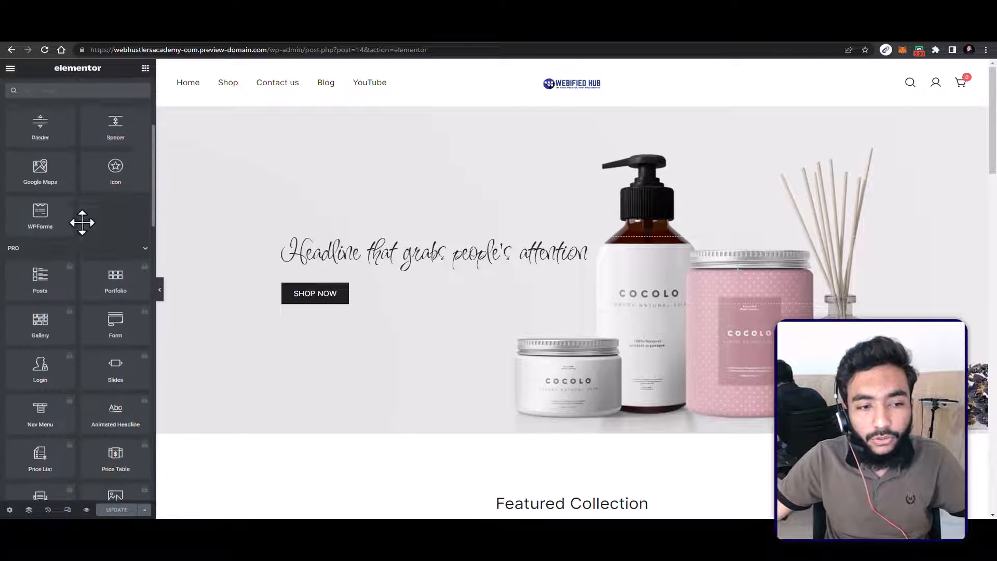
{"action": "scroll", "coordinate": [86, 208], "scroll_direction": "up", "scroll_amount": 3}
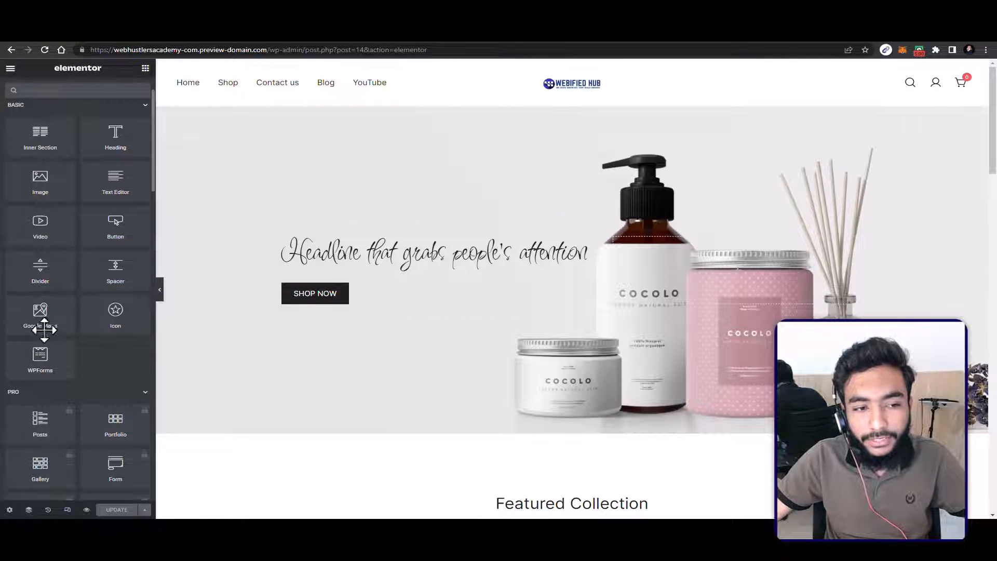
{"action": "left_click_drag", "start_coordinate": [36, 313], "coordinate": [18, 356]}
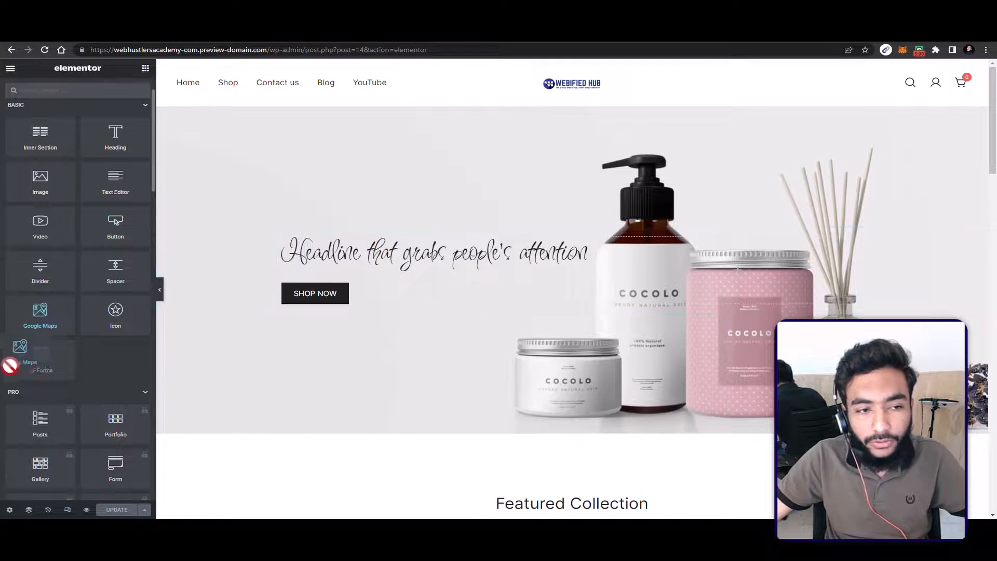
{"action": "scroll", "coordinate": [61, 364], "scroll_direction": "down", "scroll_amount": 2}
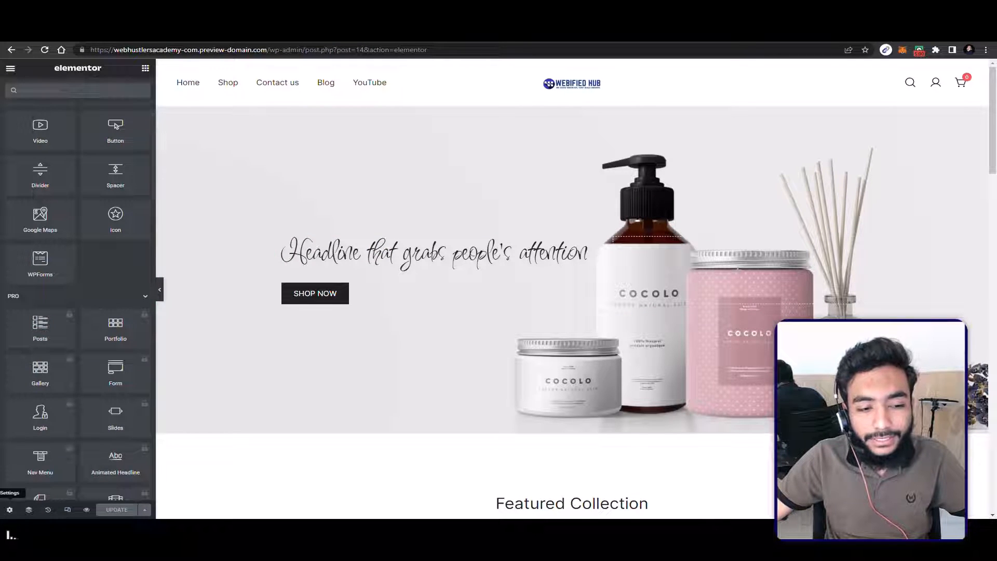
Step: View the Home page's settings, show the Navigator, and inspect the page's last section and the Highlighted Section above it
{"action": "left_click", "coordinate": [9, 510]}
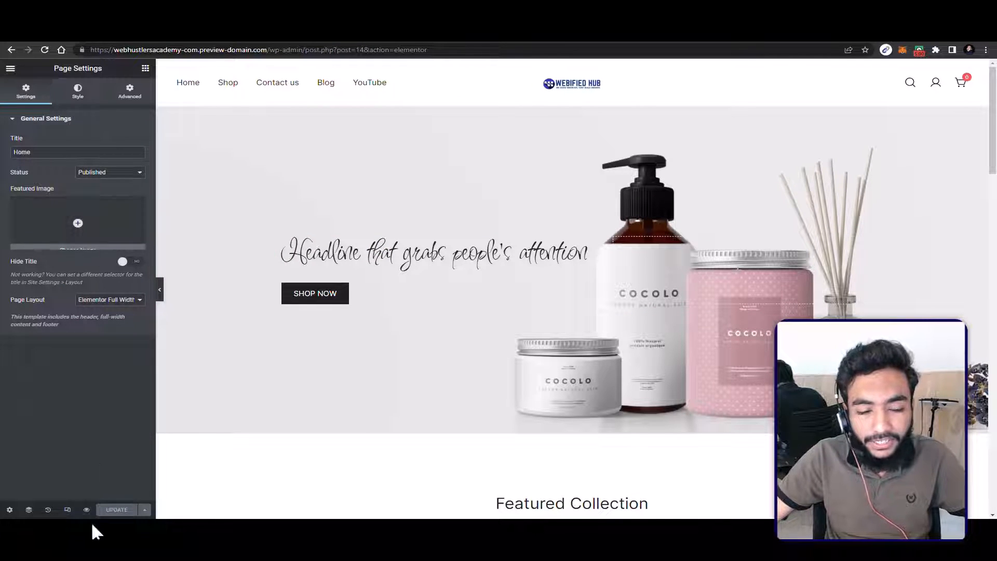
{"action": "left_click", "coordinate": [29, 509]}
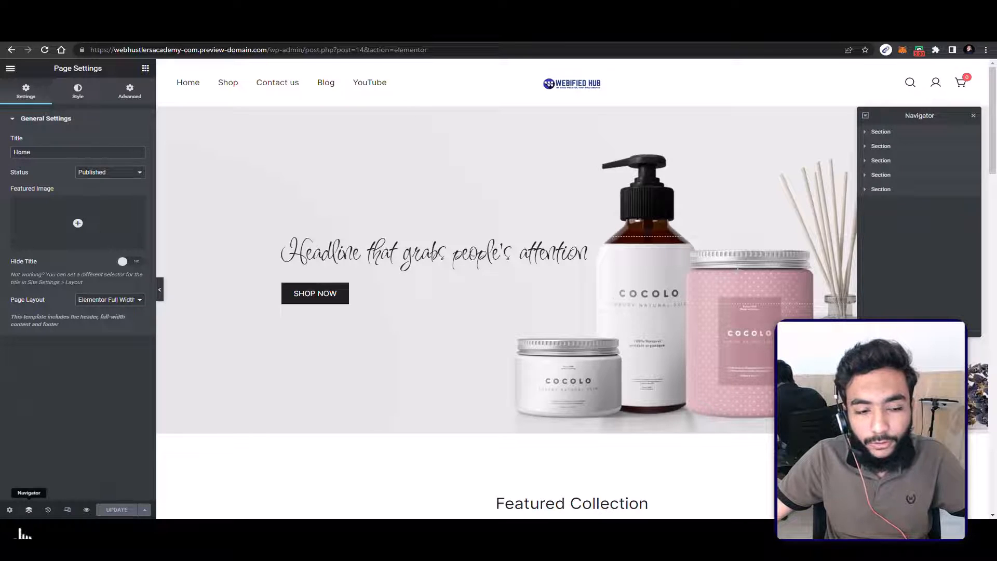
{"action": "left_click", "coordinate": [879, 188]}
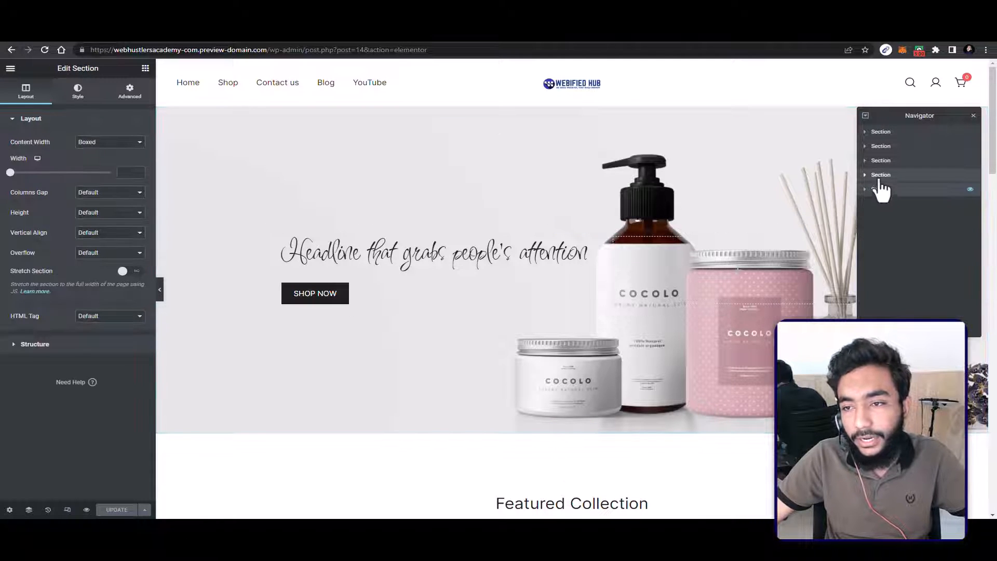
{"action": "left_click", "coordinate": [867, 175]}
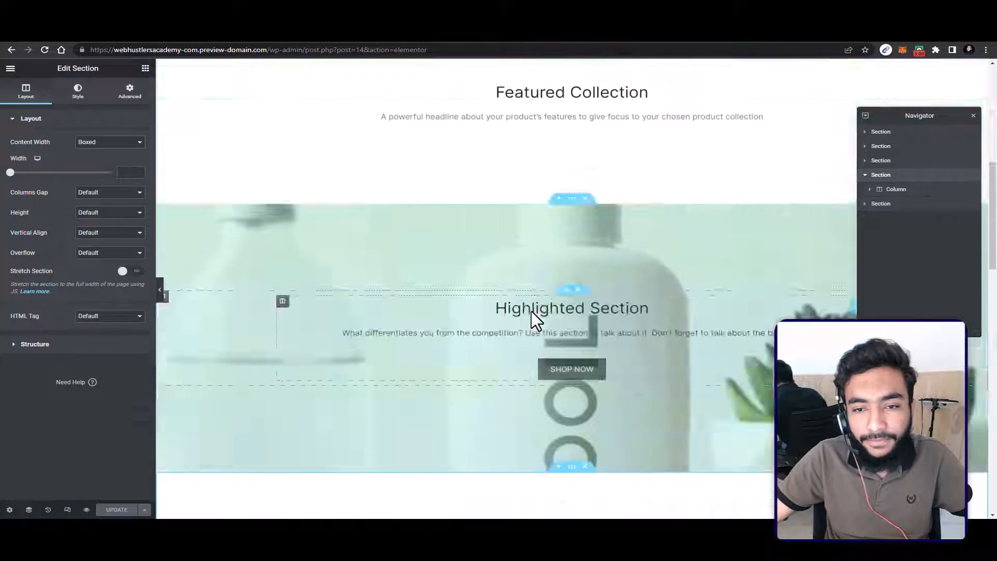
Step: View the home page's history and load the oldest entry in its revisions list as a preview
{"action": "scroll", "coordinate": [531, 310], "scroll_direction": "up", "scroll_amount": 6}
{"action": "middle_click", "coordinate": [532, 310]}
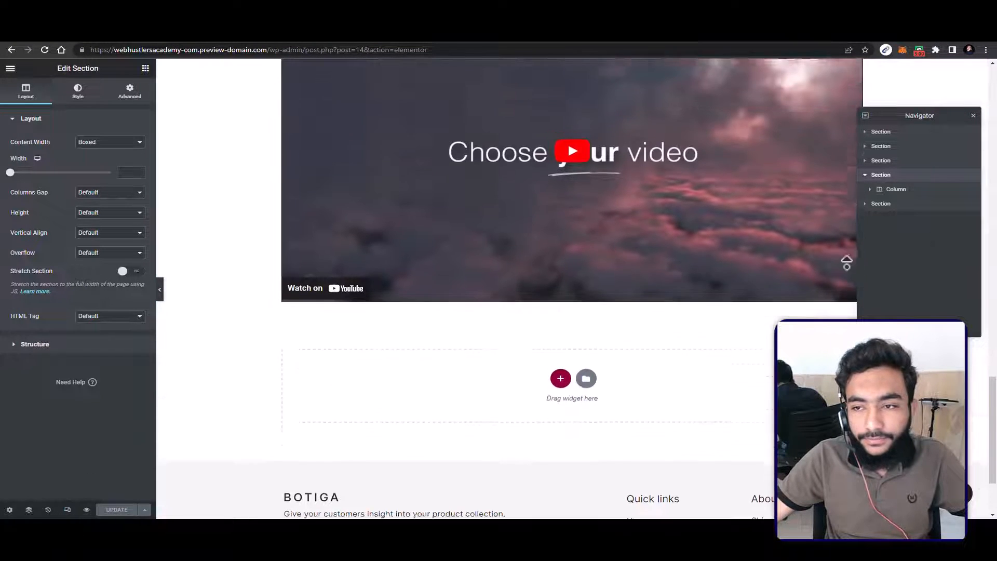
{"action": "middle_click", "coordinate": [655, 333]}
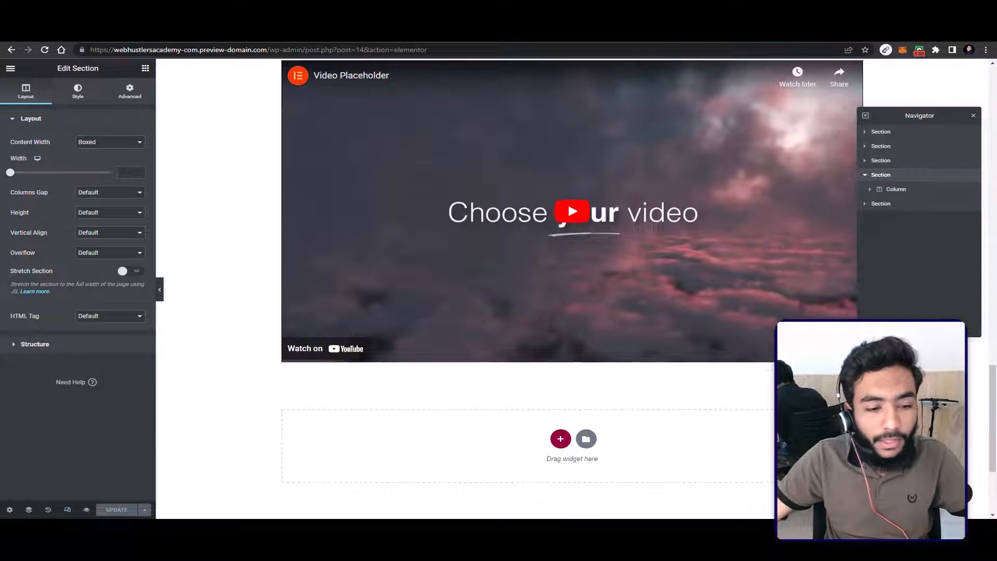
{"action": "left_click", "coordinate": [48, 509]}
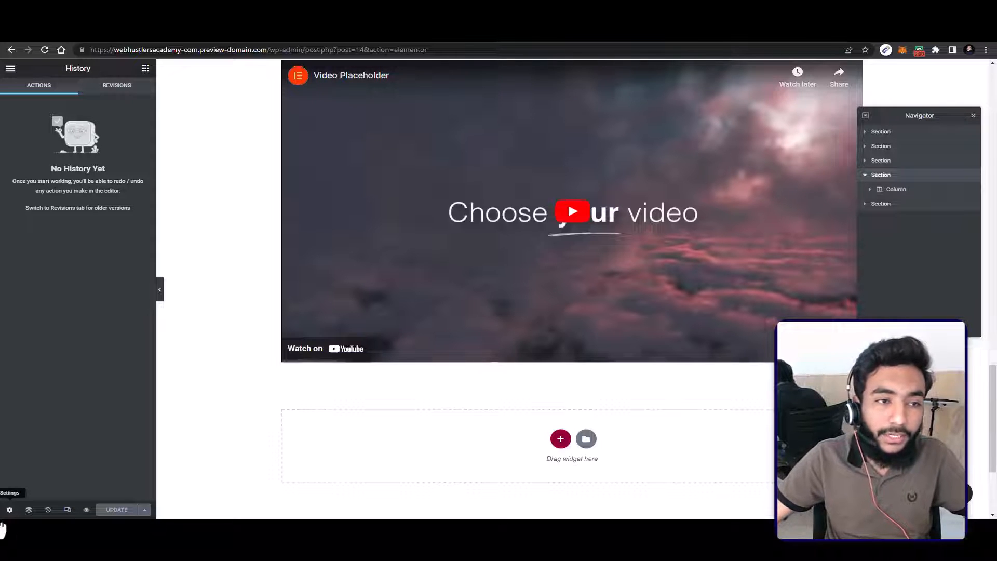
{"action": "left_click", "coordinate": [119, 79]}
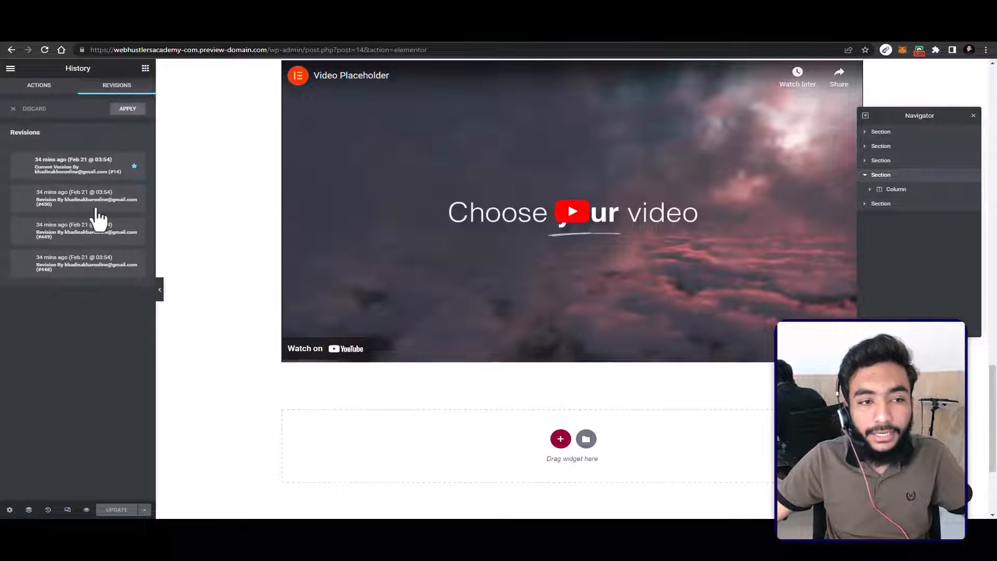
{"action": "left_click", "coordinate": [73, 267]}
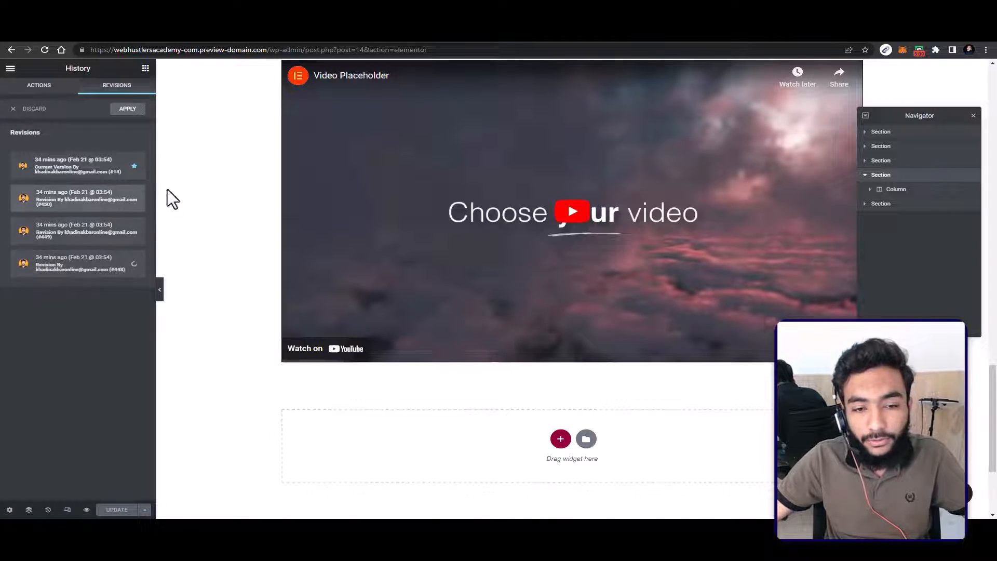
Step: Preview the home page in the mobile responsive view from its hero section, and return to the desktop view
{"action": "scroll", "coordinate": [490, 300], "scroll_direction": "up", "scroll_amount": 10}
{"action": "scroll", "coordinate": [490, 290], "scroll_direction": "up", "scroll_amount": 10}
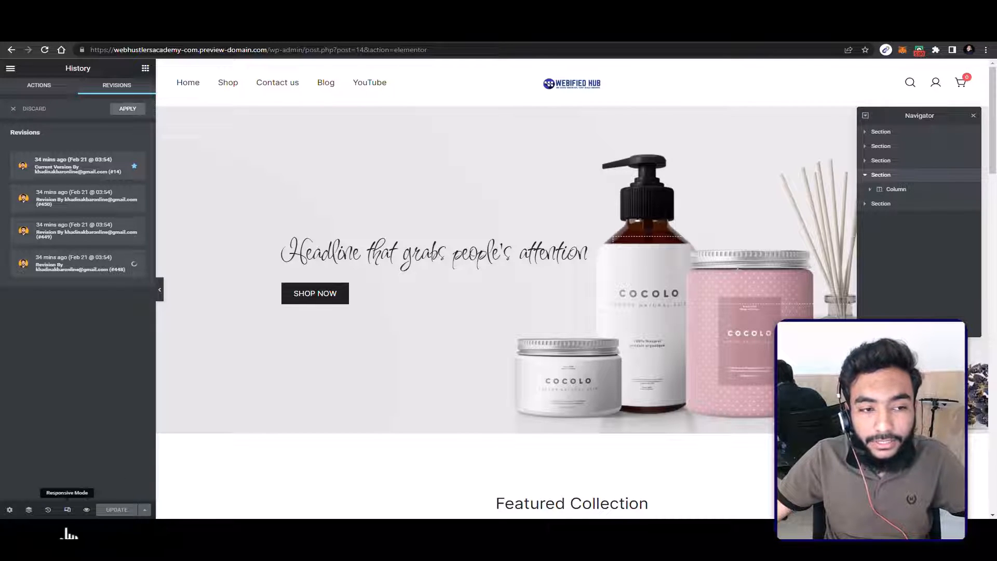
{"action": "left_click", "coordinate": [67, 510]}
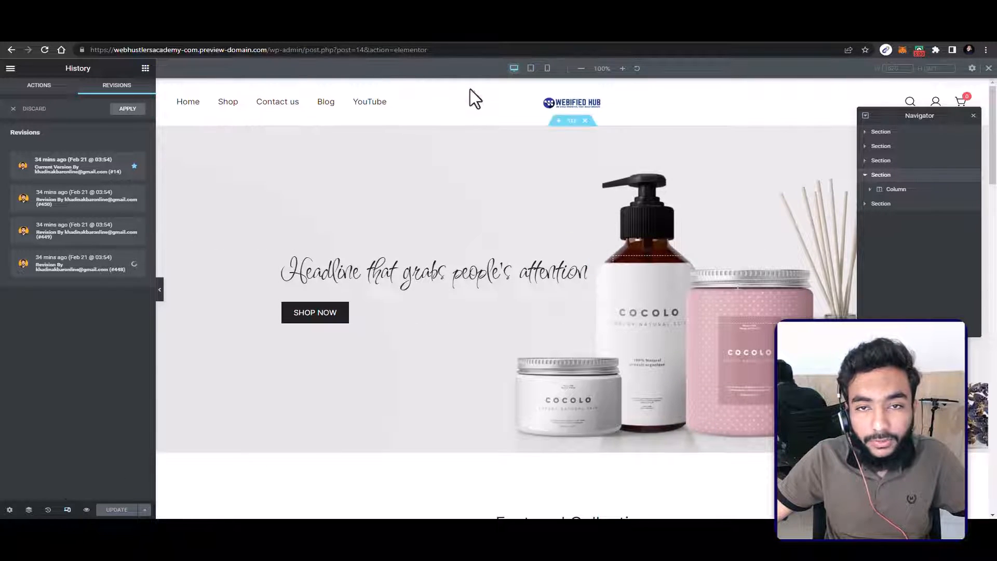
{"action": "left_click", "coordinate": [538, 58]}
{"action": "left_click", "coordinate": [545, 63]}
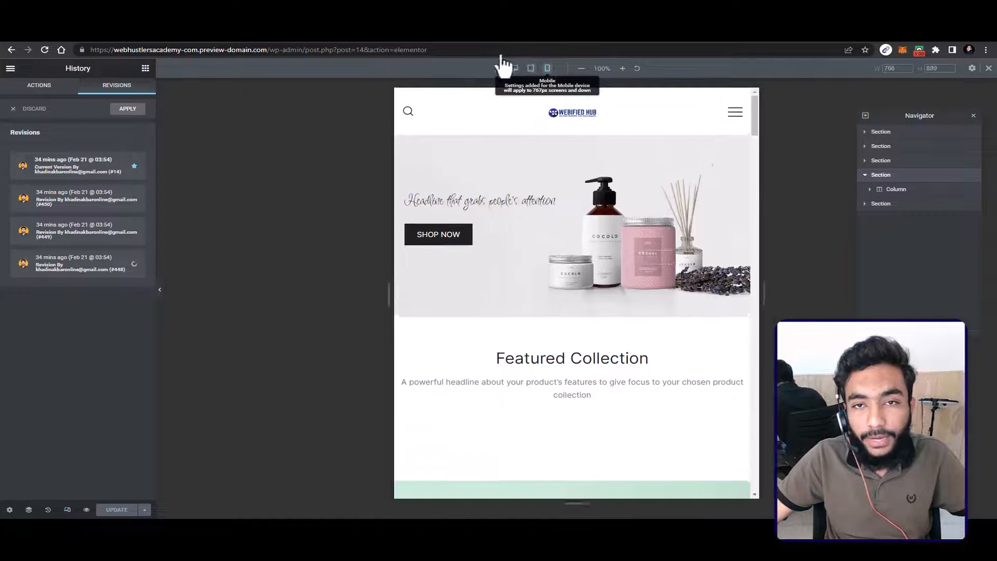
{"action": "left_click", "coordinate": [514, 64]}
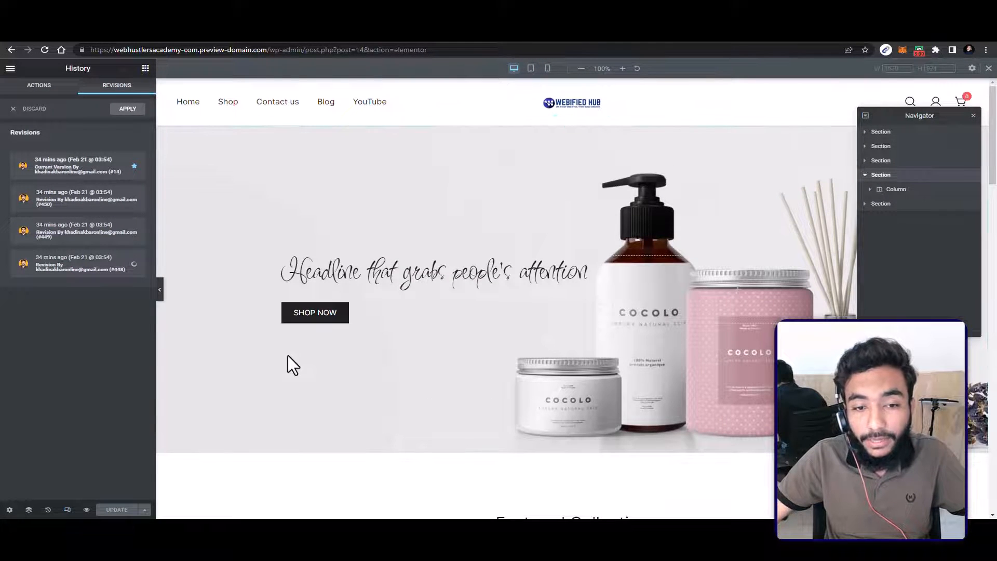
Step: Close the Navigator and the responsive preview controls, and apply the loaded page revision
{"action": "left_click", "coordinate": [973, 116]}
{"action": "left_click", "coordinate": [989, 68]}
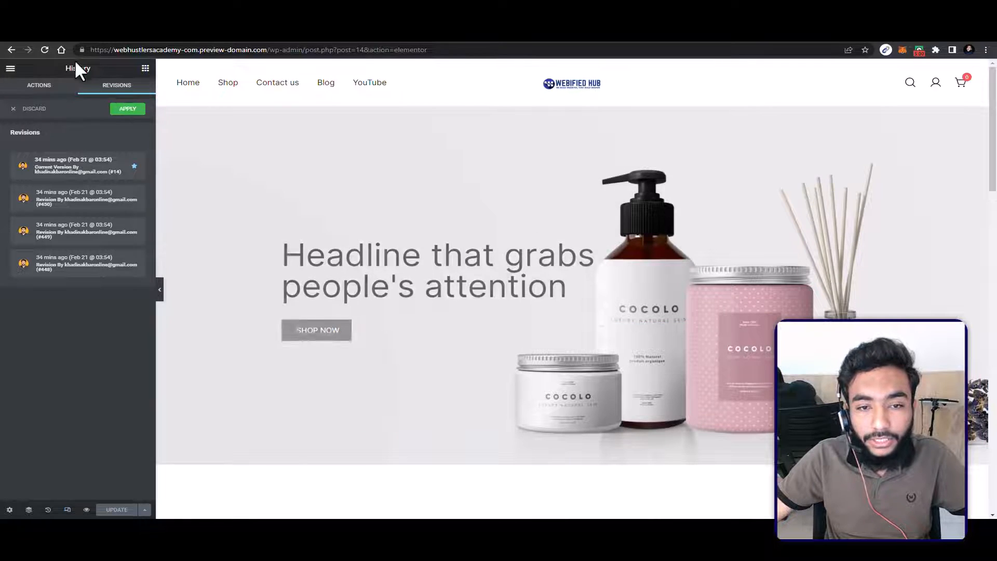
{"action": "left_click", "coordinate": [128, 109]}
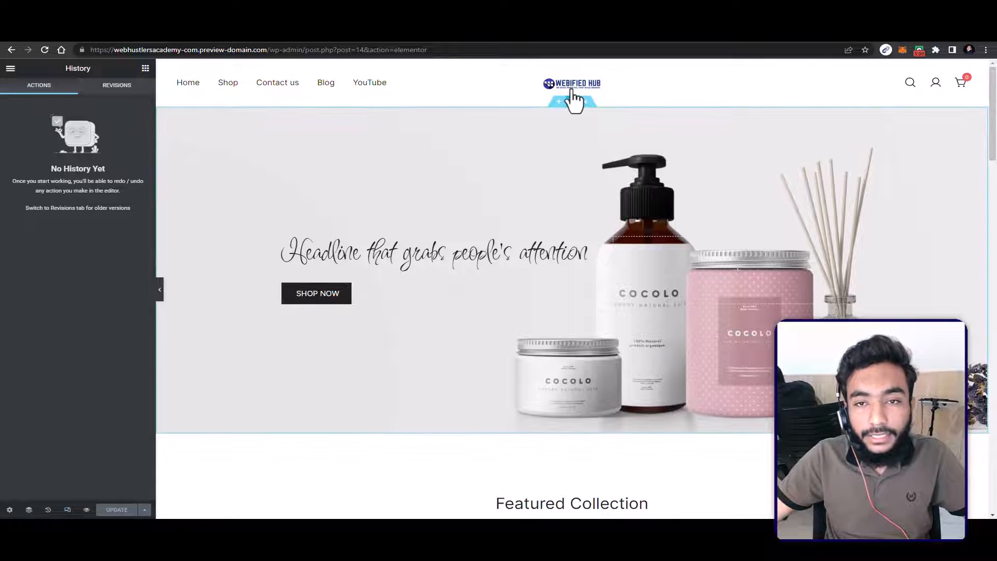
Step: Select the hero section with the "Headline that grabs people's attention" heading and show its background image settings
{"action": "left_click", "coordinate": [568, 100]}
{"action": "scroll", "coordinate": [449, 179], "scroll_direction": "down", "scroll_amount": 3}
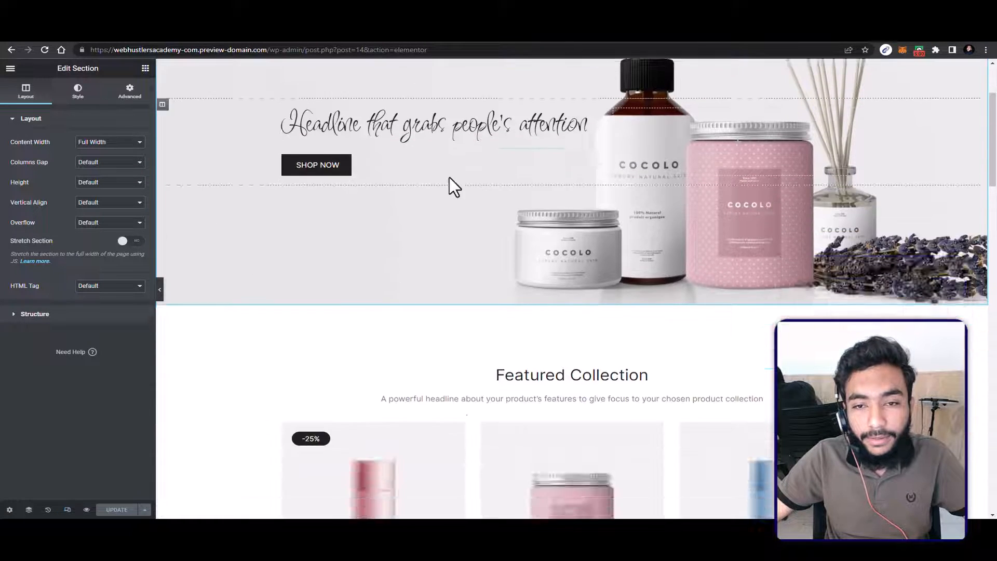
{"action": "scroll", "coordinate": [449, 177], "scroll_direction": "up", "scroll_amount": 3}
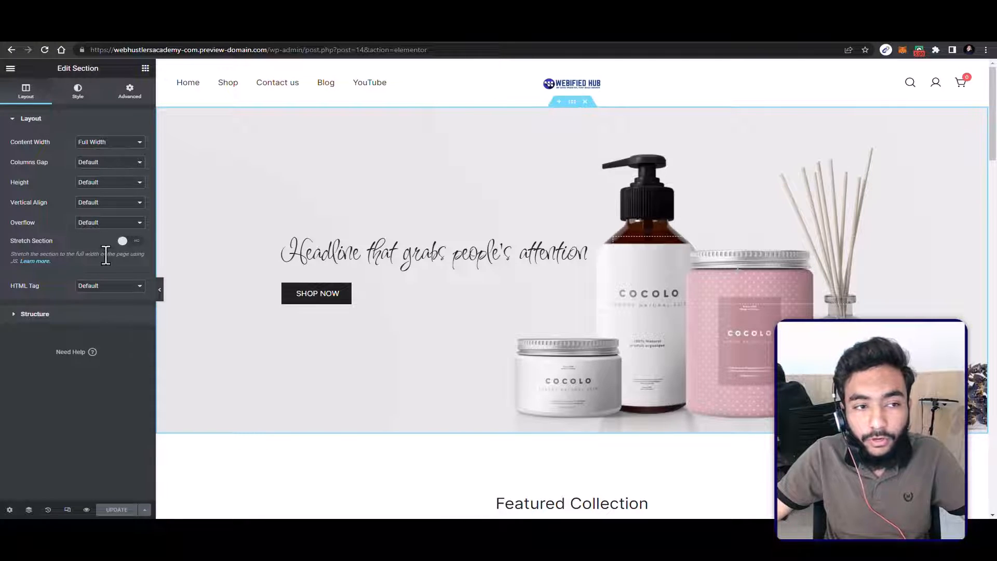
{"action": "left_click", "coordinate": [78, 91]}
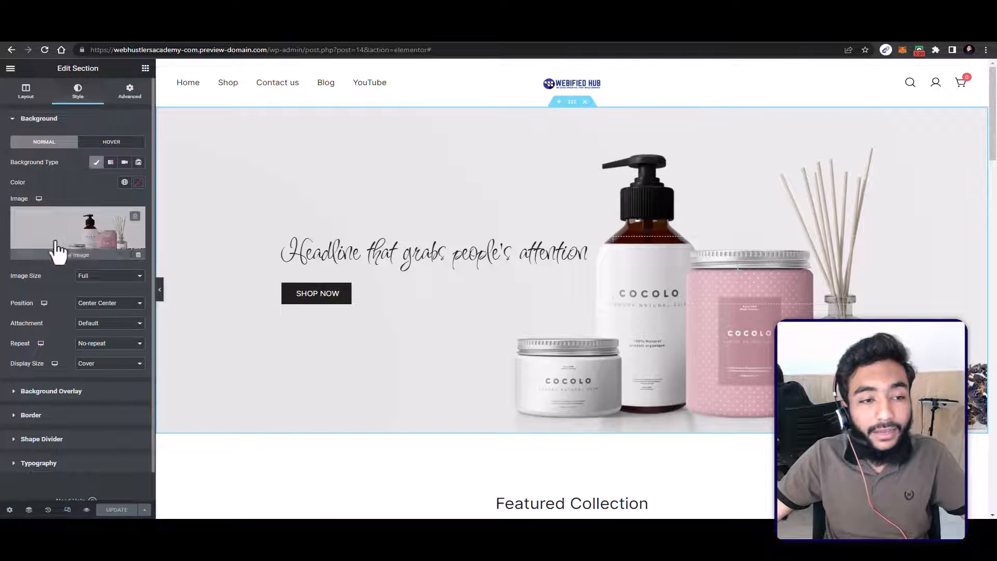
{"action": "mouse_move", "coordinate": [55, 258]}
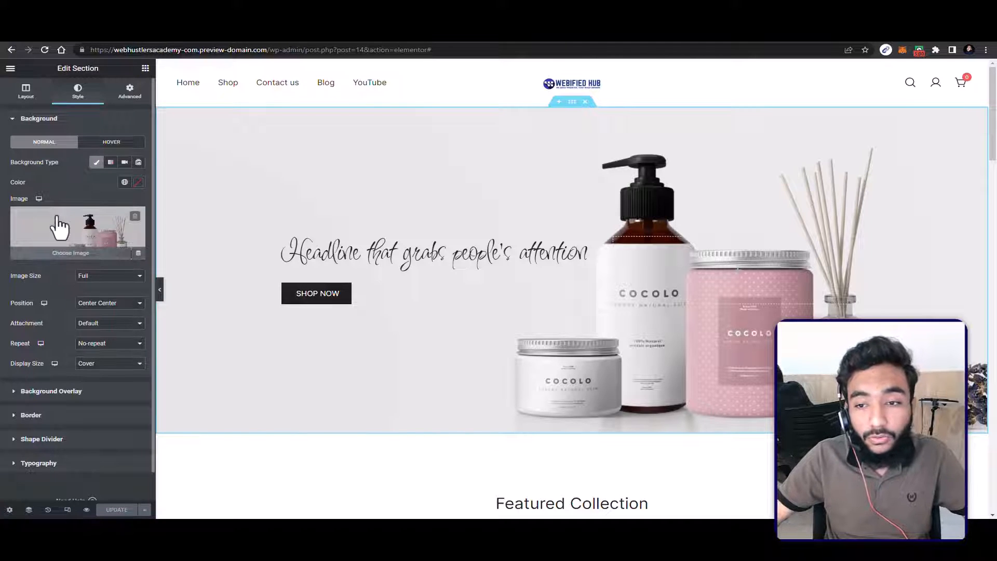
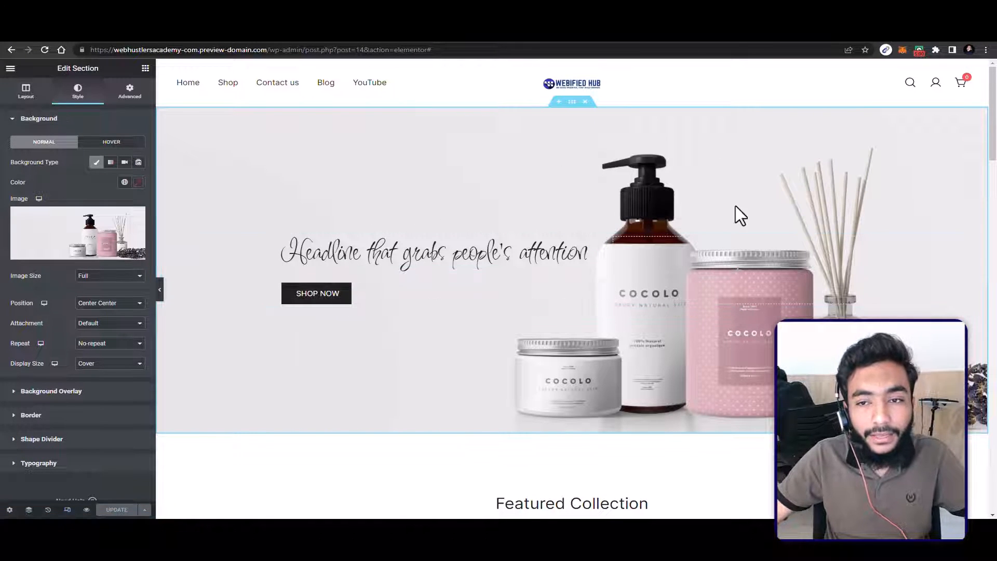
Step: Add a gradient background overlay to the hero section with bright cyan as its first colour
{"action": "left_click", "coordinate": [75, 392]}
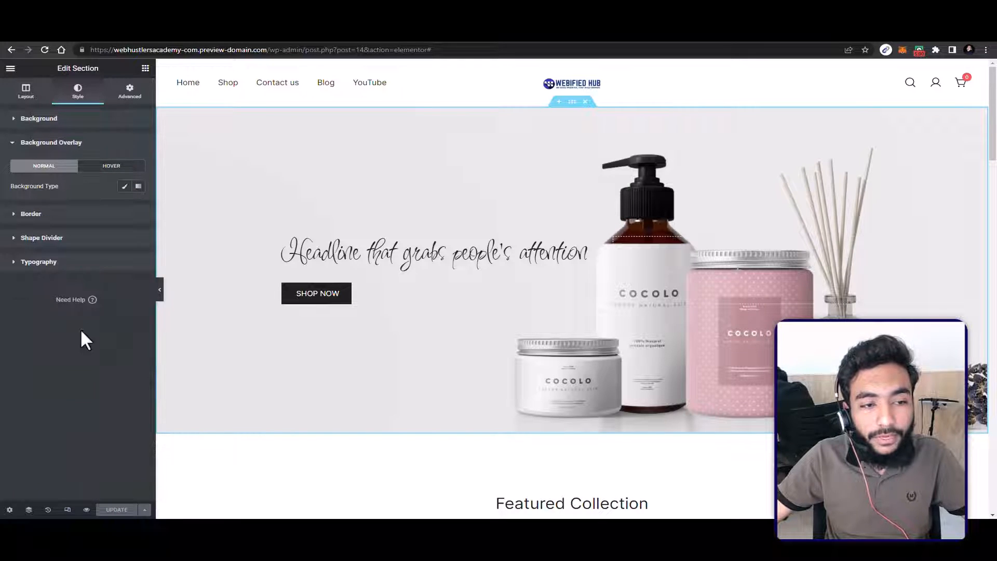
{"action": "left_click", "coordinate": [138, 186]}
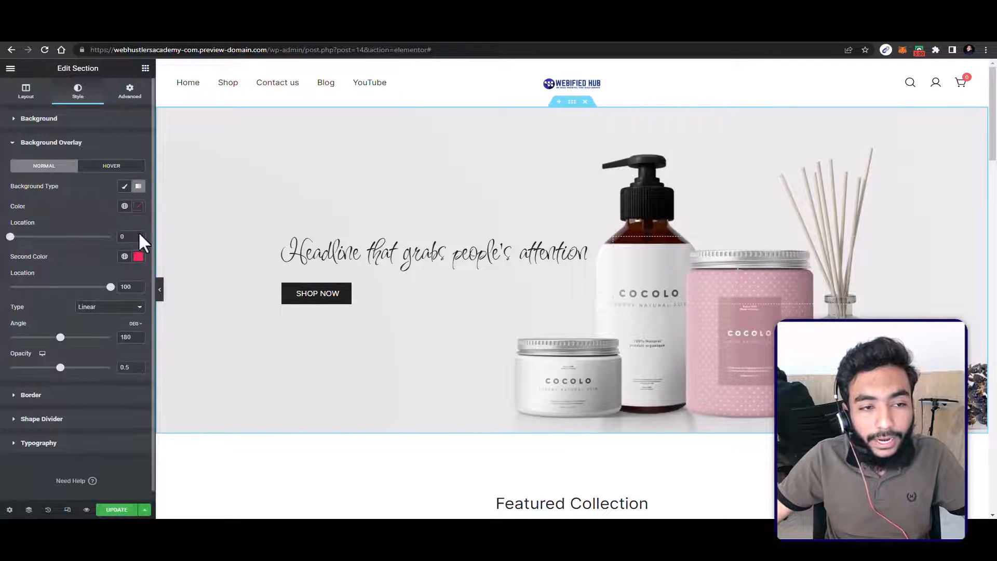
{"action": "left_click", "coordinate": [138, 207]}
{"action": "left_click", "coordinate": [76, 329]}
{"action": "left_click_drag", "start_coordinate": [103, 282], "coordinate": [139, 247]}
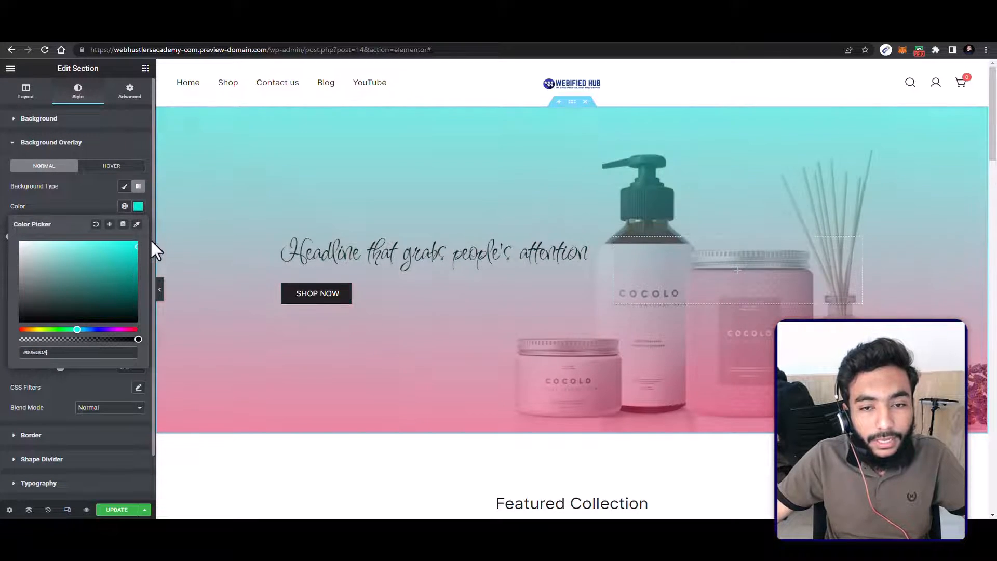
{"action": "left_click", "coordinate": [99, 205]}
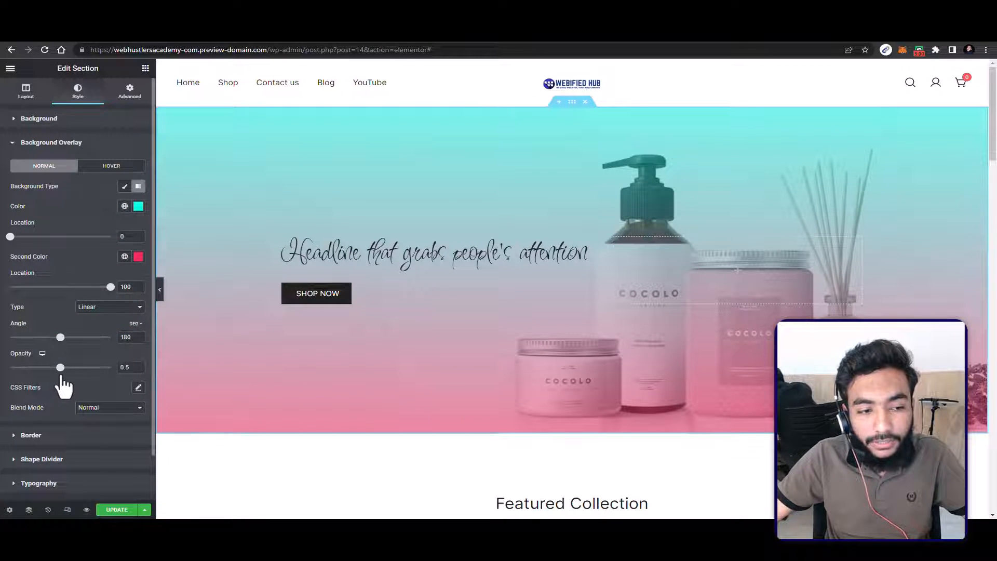
Step: Set the opacity of the hero section's gradient overlay to 0.14
{"action": "left_click_drag", "start_coordinate": [60, 368], "coordinate": [24, 368]}
{"action": "scroll", "coordinate": [429, 256], "scroll_direction": "down", "scroll_amount": 1}
{"action": "scroll", "coordinate": [428, 256], "scroll_direction": "down", "scroll_amount": 2}
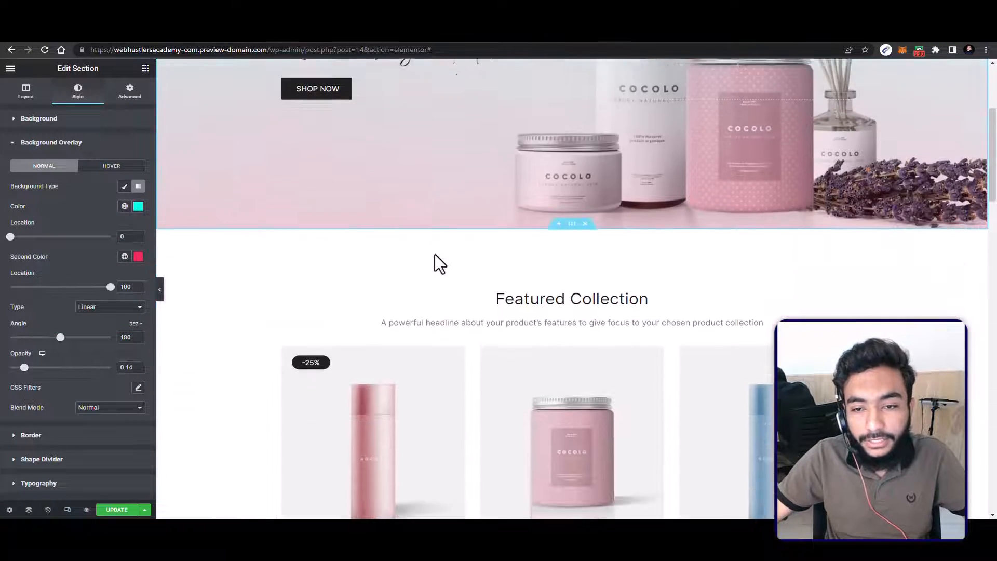
{"action": "scroll", "coordinate": [435, 254], "scroll_direction": "up", "scroll_amount": 3}
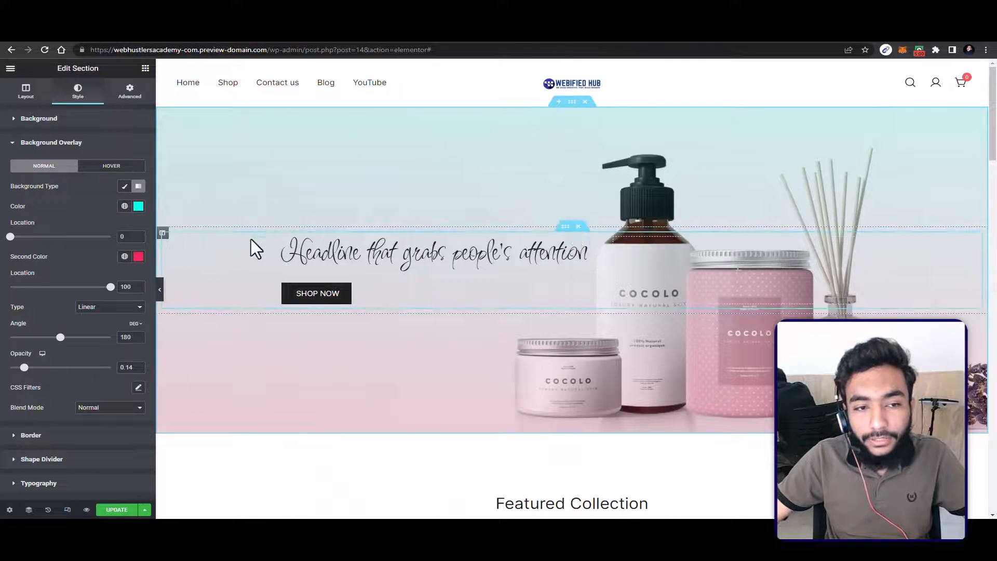
Step: Select the outer column of the hero section and view its layout, style and advanced settings
{"action": "left_click", "coordinate": [162, 234]}
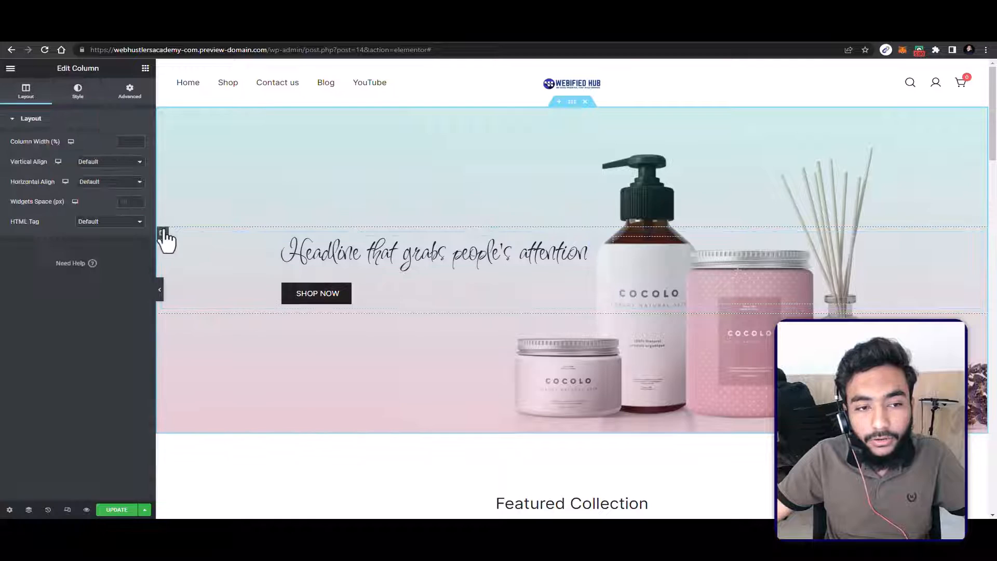
{"action": "left_click", "coordinate": [78, 90]}
{"action": "left_click", "coordinate": [129, 90]}
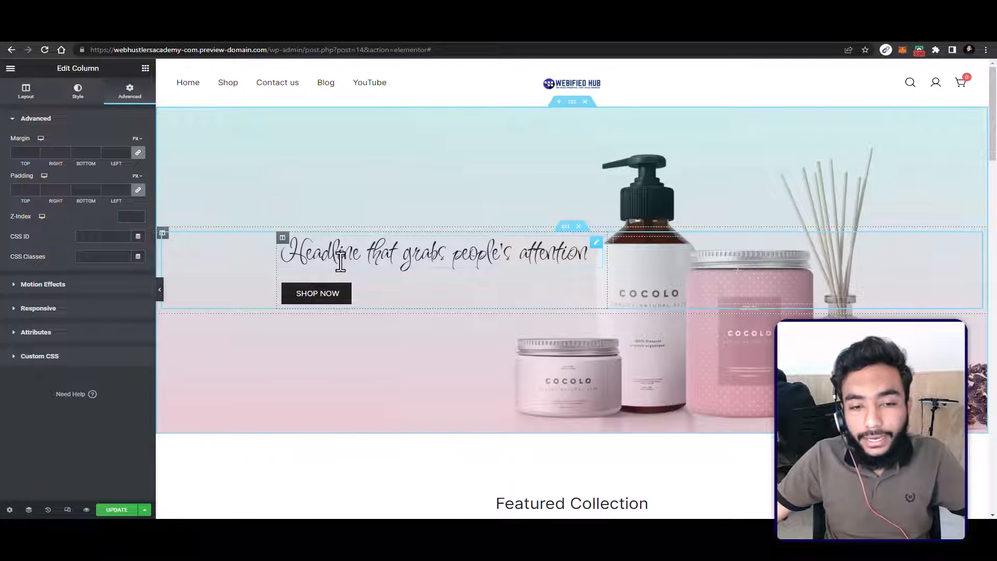
Step: Change the font family of the "Headline that grabs people's attention" heading to Inter
{"action": "left_click", "coordinate": [355, 255]}
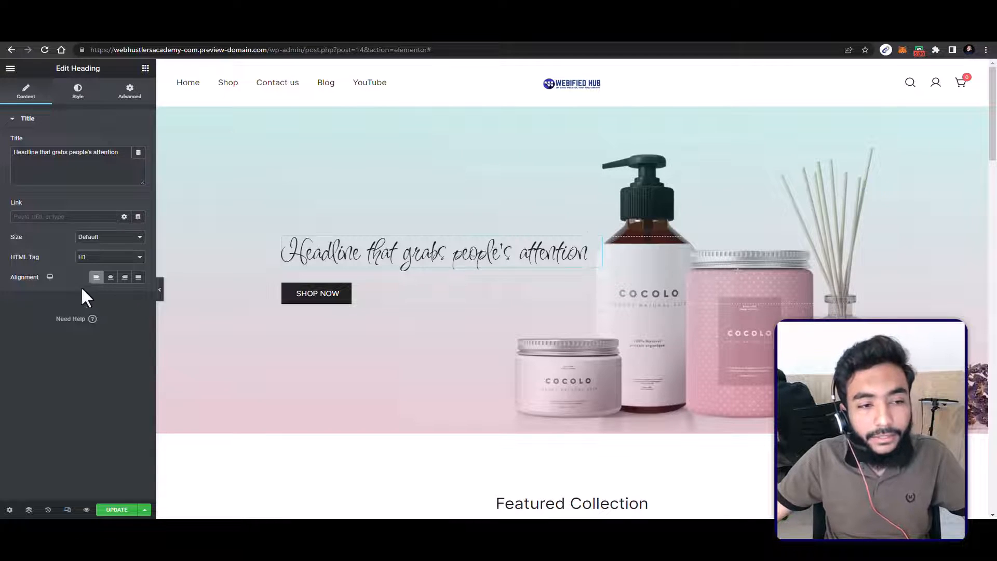
{"action": "left_click", "coordinate": [78, 89]}
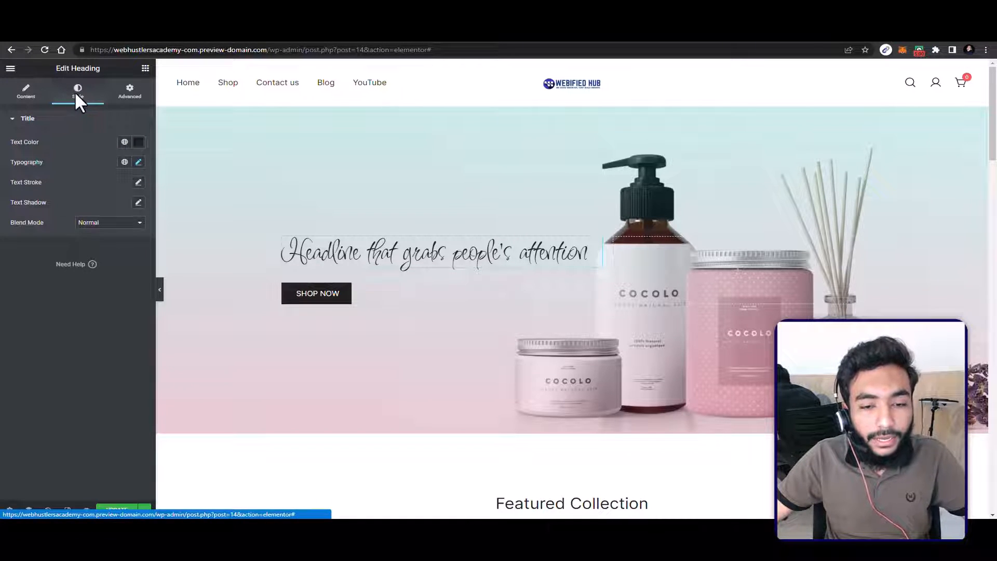
{"action": "left_click", "coordinate": [138, 162]}
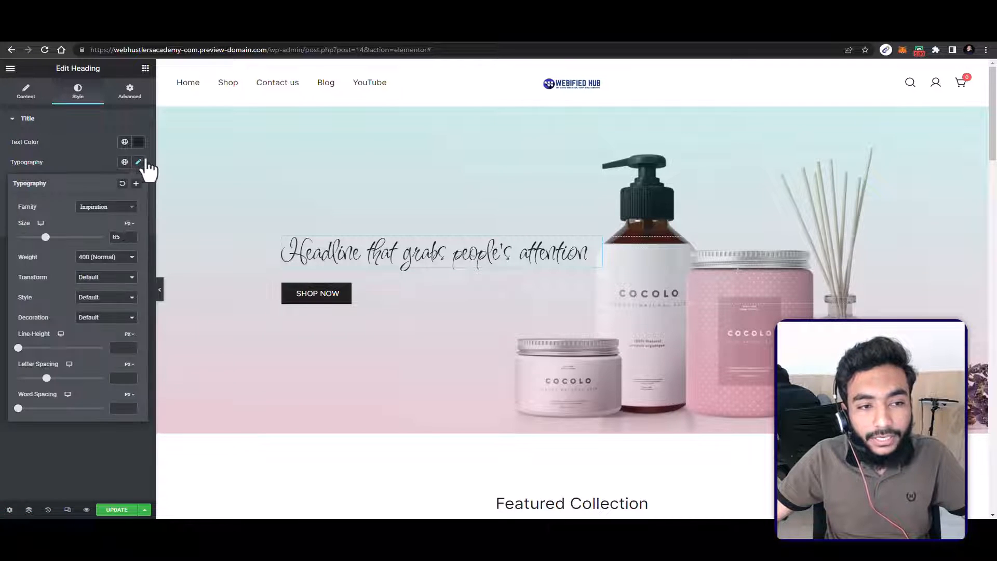
{"action": "left_click", "coordinate": [105, 206]}
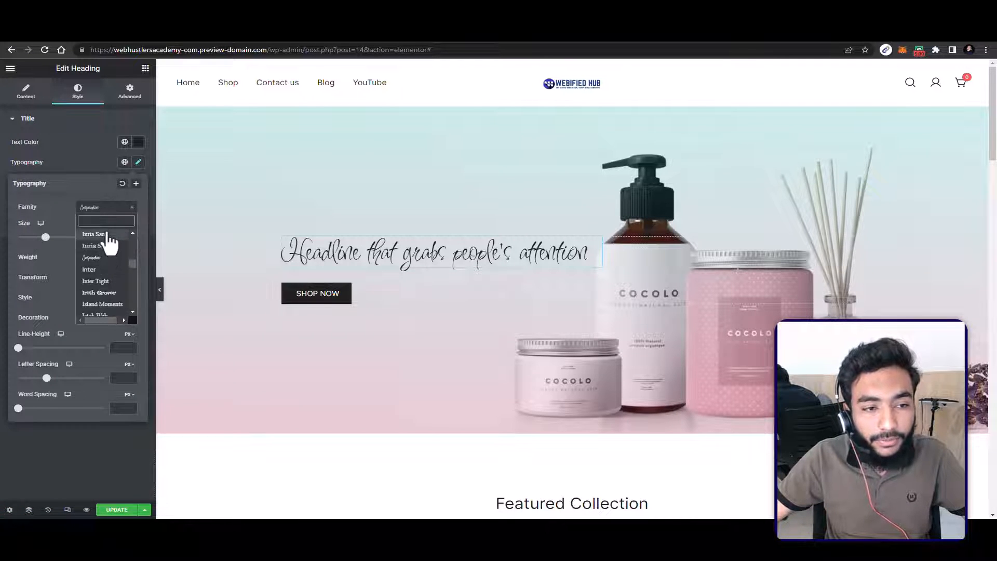
{"action": "left_click", "coordinate": [105, 269]}
{"action": "scroll", "coordinate": [410, 244], "scroll_direction": "down", "scroll_amount": 3}
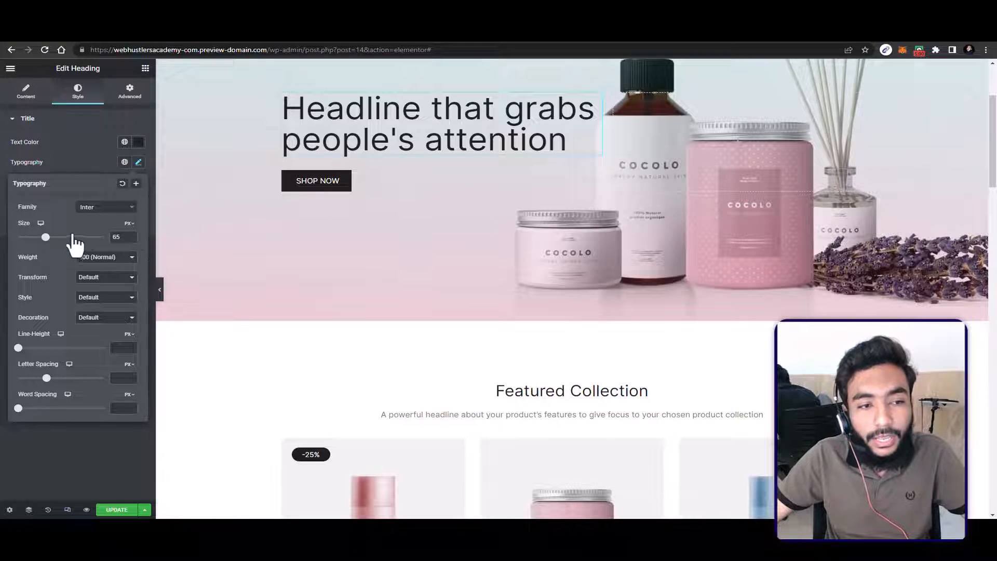
{"action": "scroll", "coordinate": [409, 222], "scroll_direction": "up", "scroll_amount": 1}
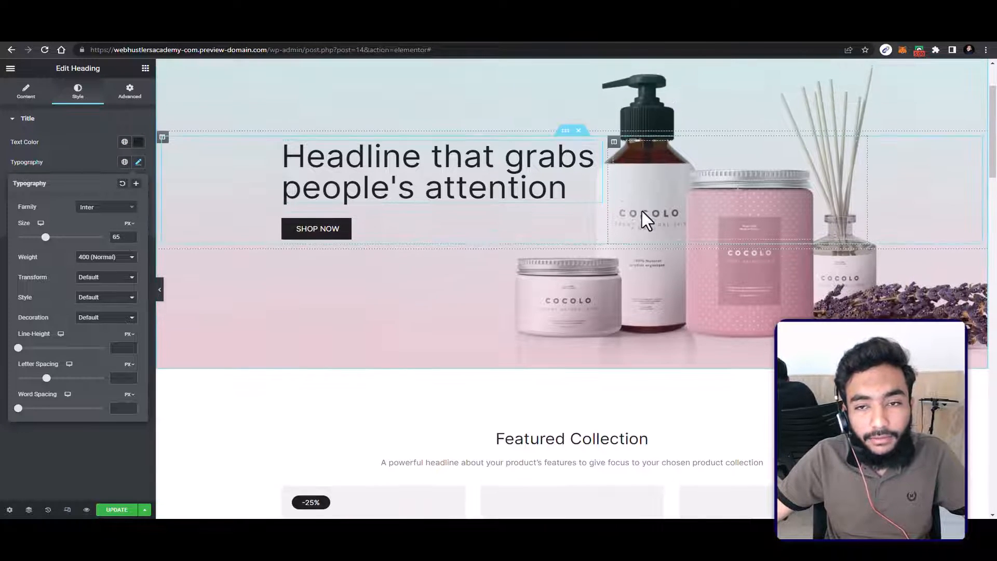
Step: Set the hover background colour of the hero's SHOP NOW button to bright red
{"action": "left_click", "coordinate": [370, 223]}
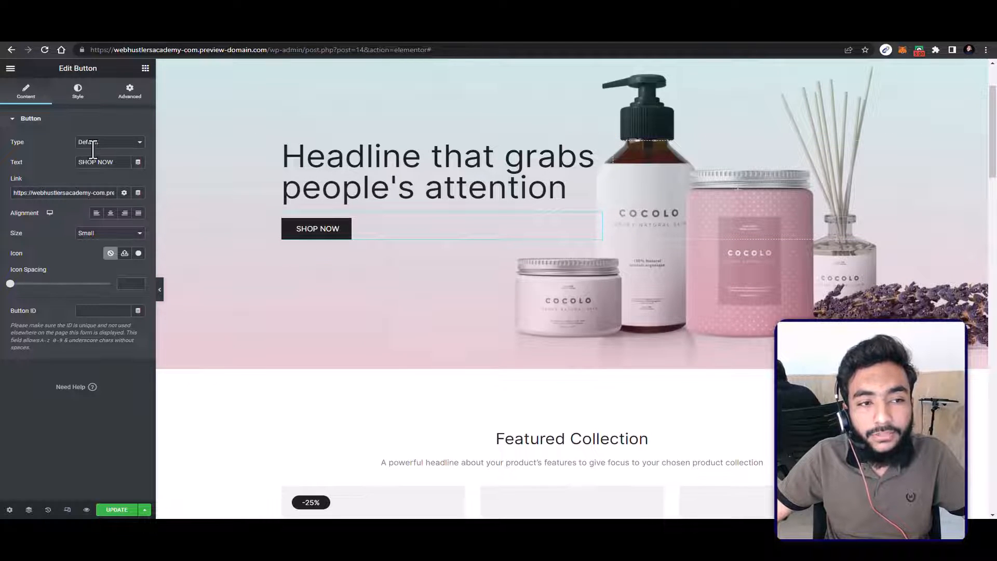
{"action": "left_click_drag", "start_coordinate": [87, 162], "coordinate": [133, 162]}
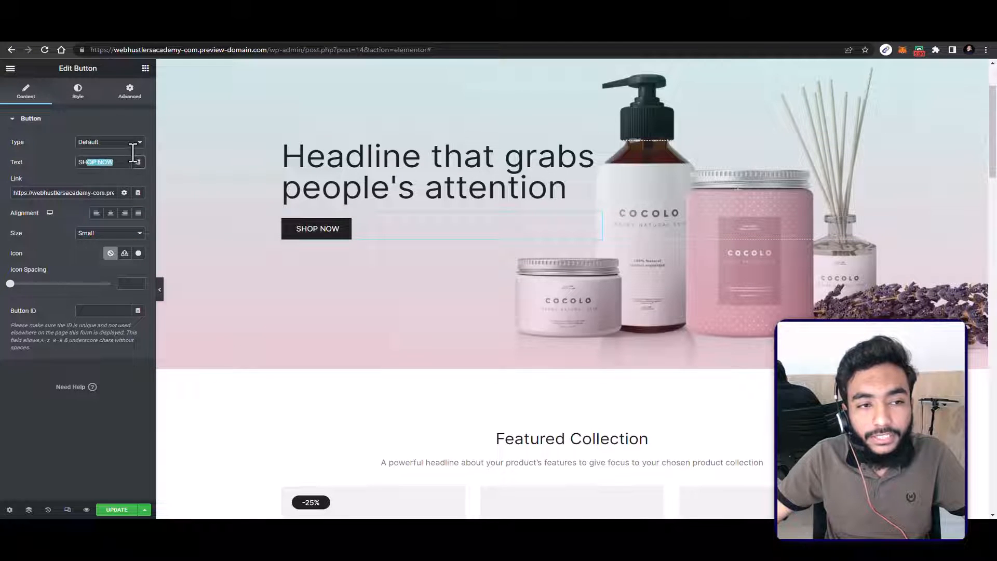
{"action": "left_click", "coordinate": [75, 89]}
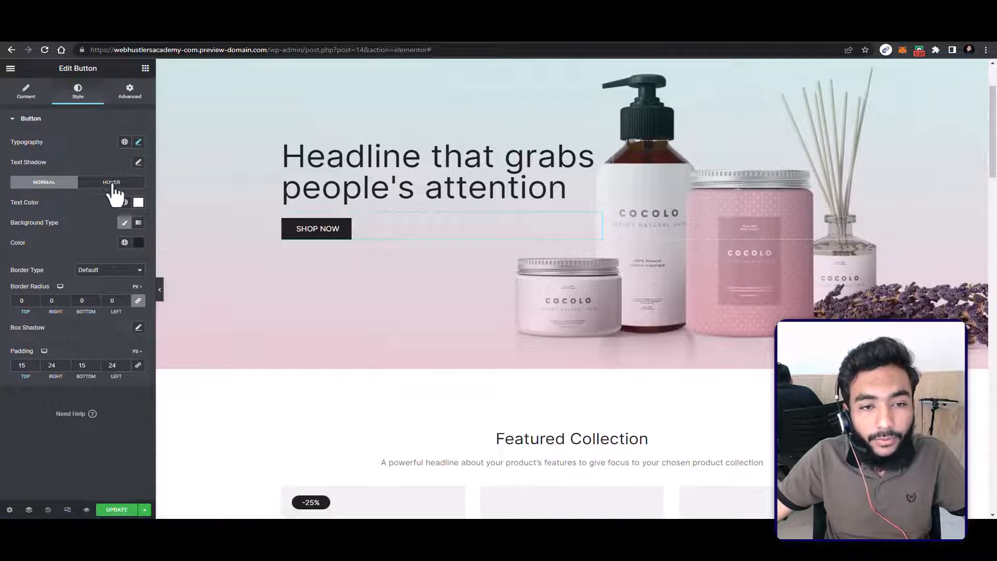
{"action": "left_click", "coordinate": [111, 183]}
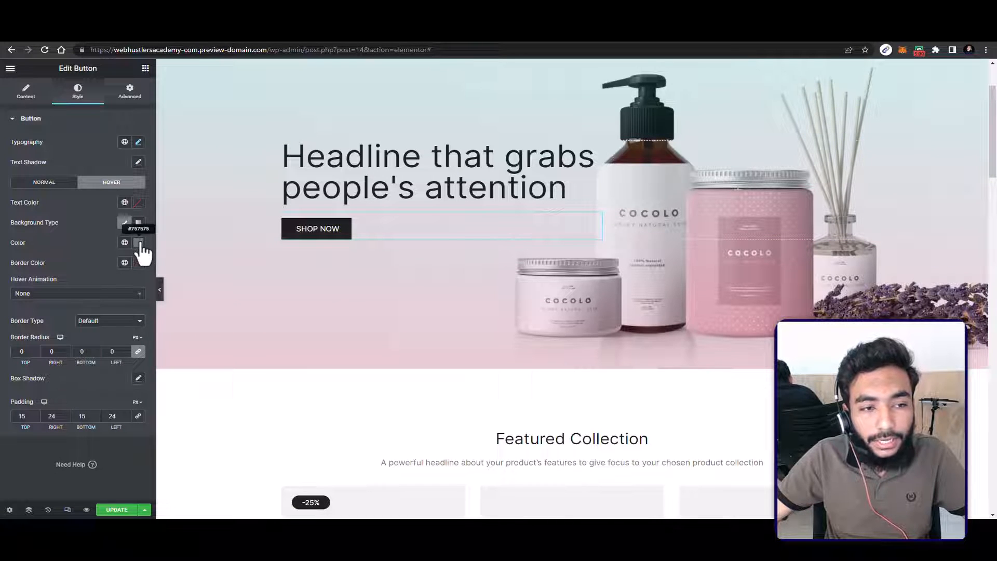
{"action": "left_click", "coordinate": [139, 243]}
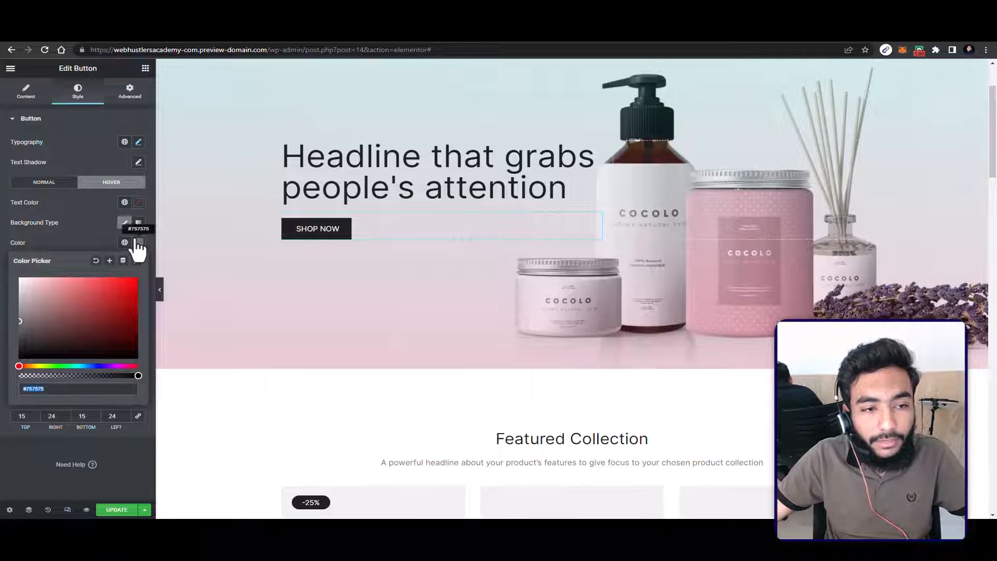
{"action": "type", "text": "#F60000"}
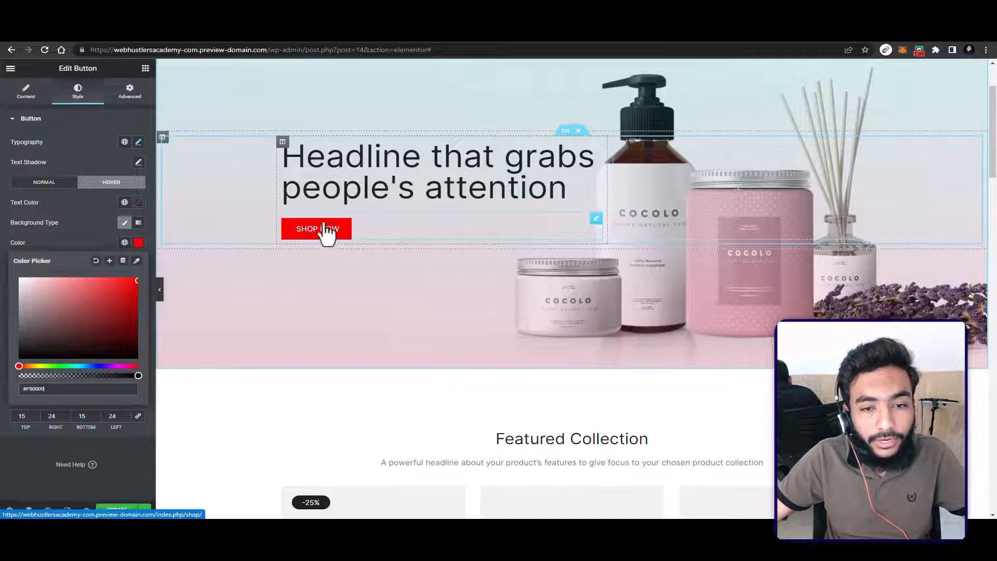
{"action": "left_click", "coordinate": [86, 237]}
Step: Round the SHOP NOW button in its normal state with a border radius of 50 px on all corners
{"action": "left_click", "coordinate": [52, 183]}
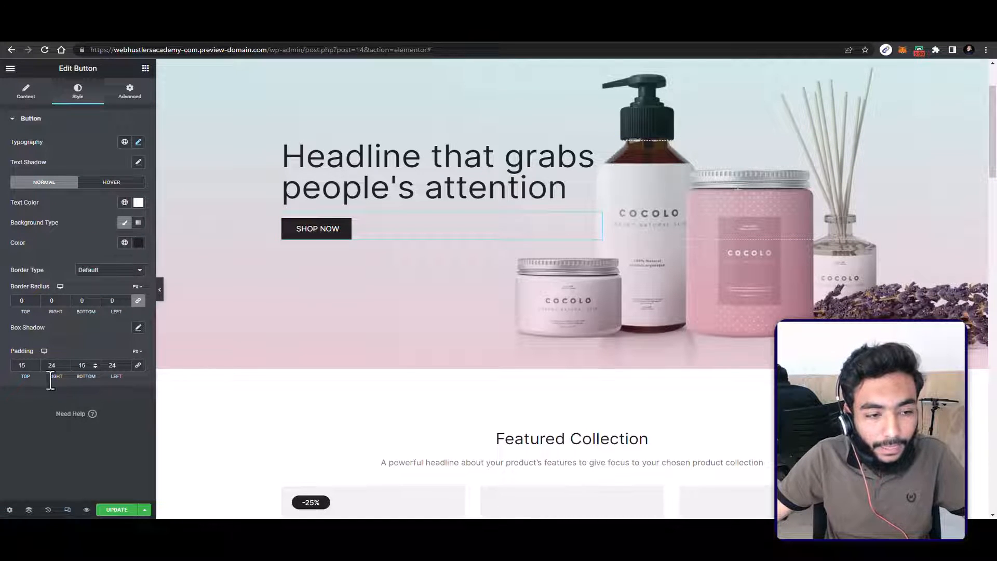
{"action": "left_click", "coordinate": [33, 300]}
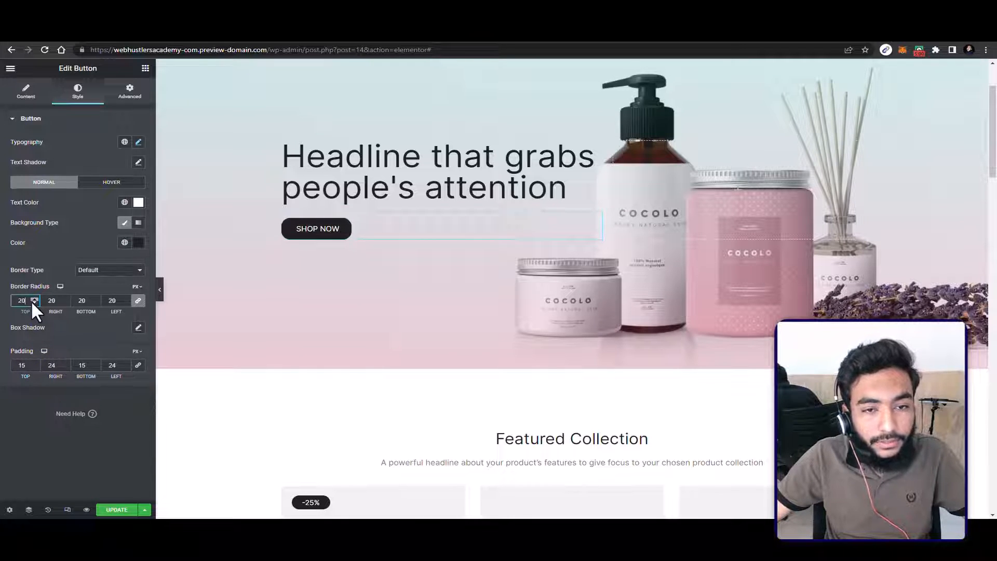
{"action": "left_click", "coordinate": [33, 300]}
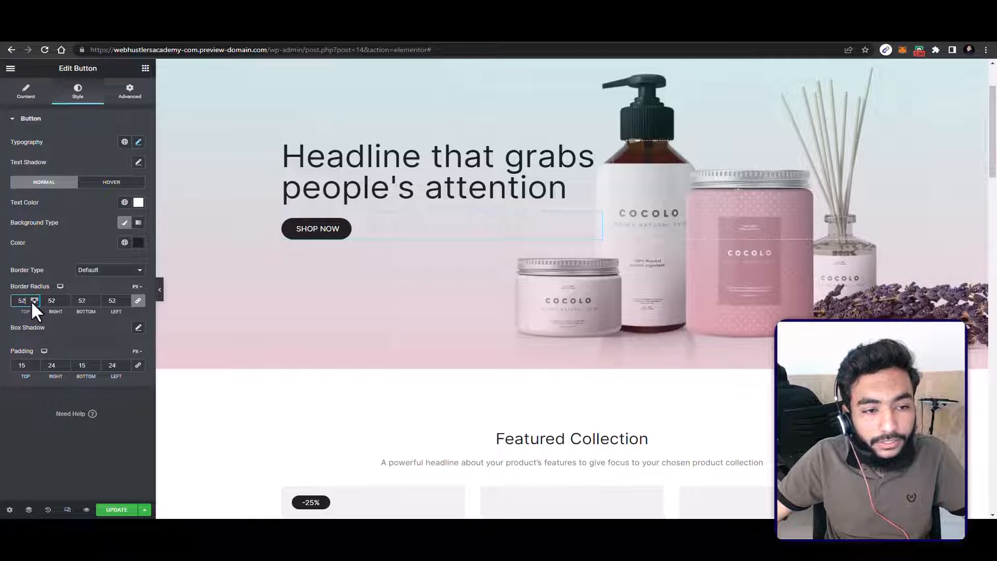
{"action": "scroll", "coordinate": [382, 259], "scroll_direction": "down", "scroll_amount": 1}
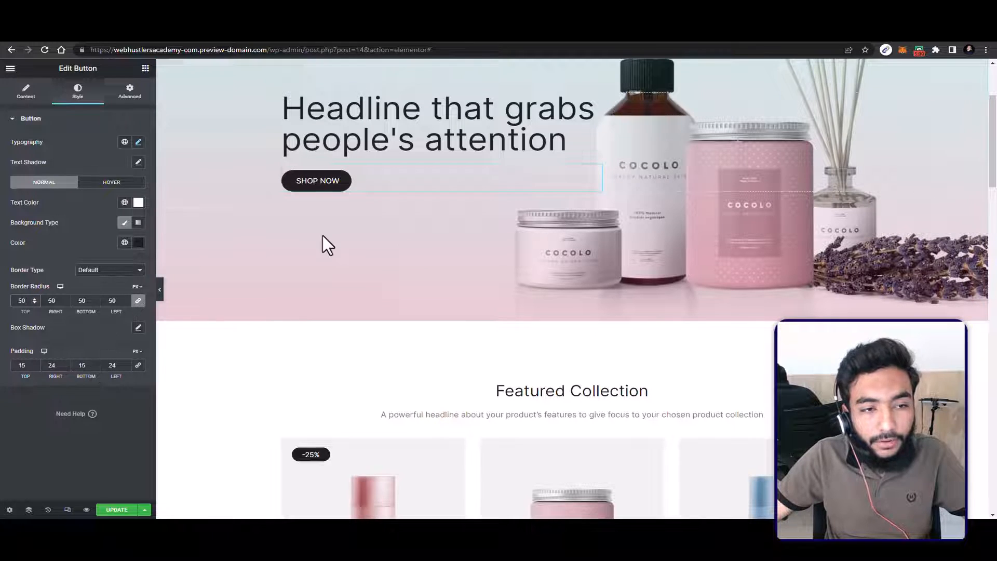
{"action": "scroll", "coordinate": [364, 234], "scroll_direction": "down", "scroll_amount": 1}
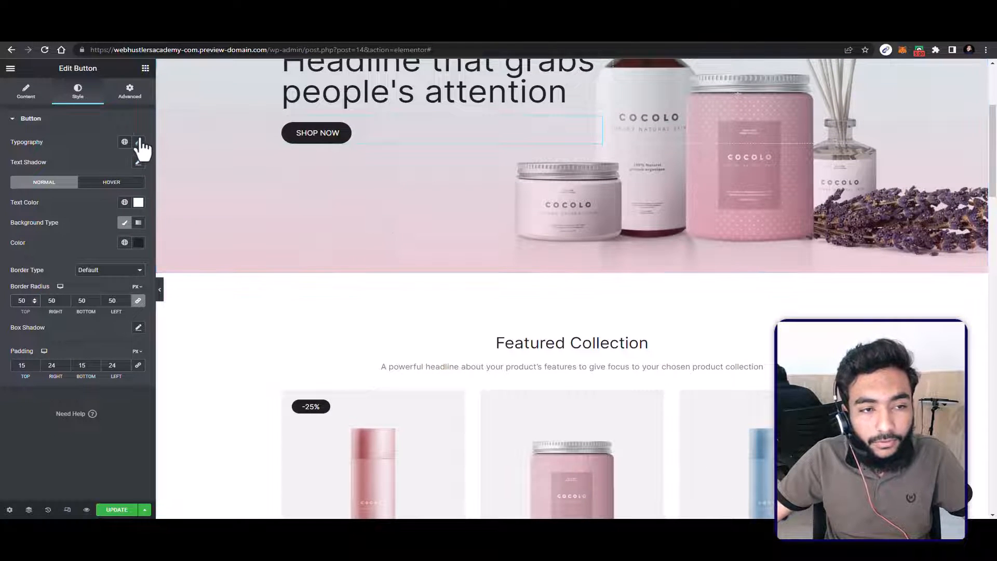
Step: Set the typography size of the SHOP NOW button to 24 px
{"action": "left_click", "coordinate": [138, 143]}
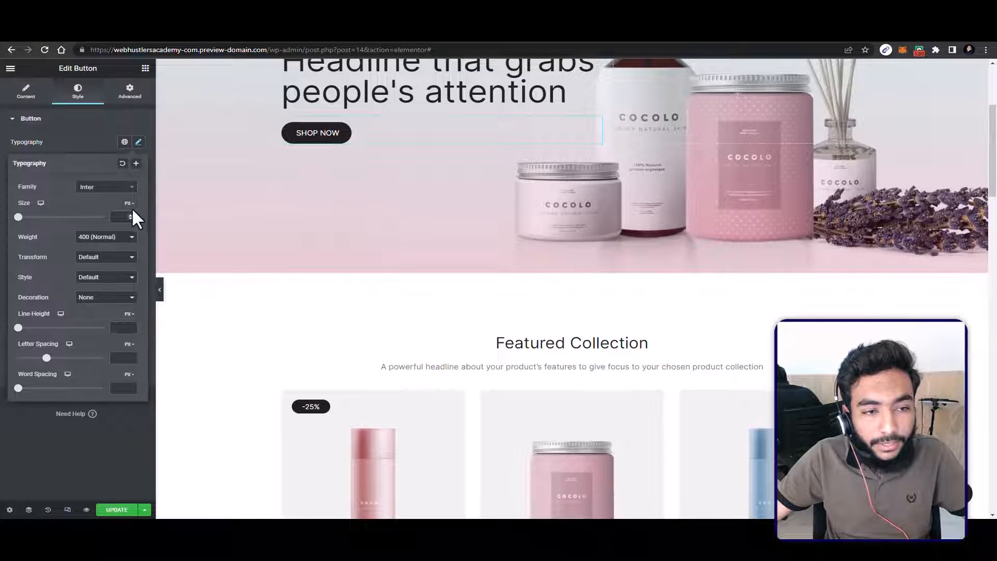
{"action": "left_click", "coordinate": [129, 214]}
{"action": "type", "text": "26"}
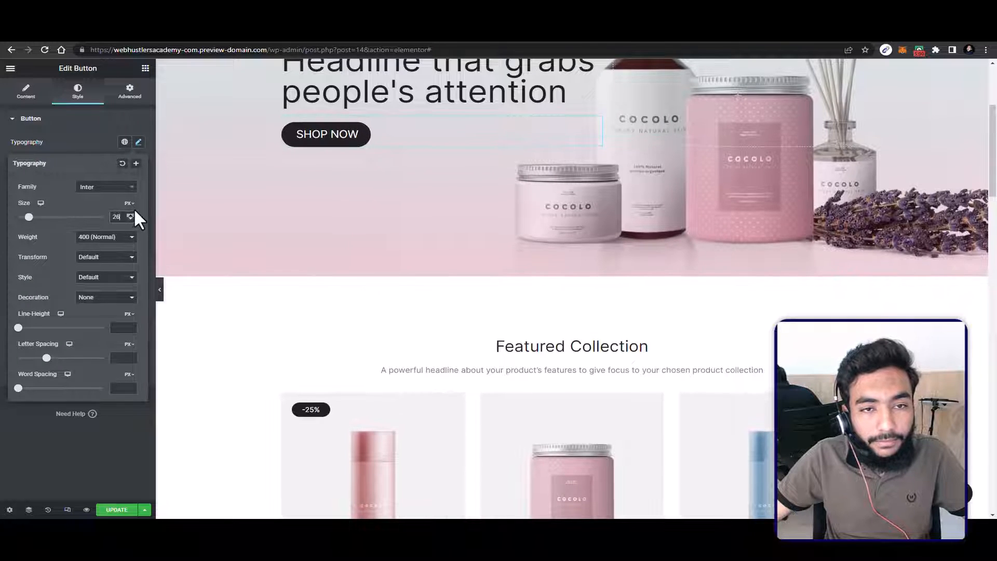
{"action": "left_click", "coordinate": [130, 214]}
{"action": "left_click", "coordinate": [130, 215]}
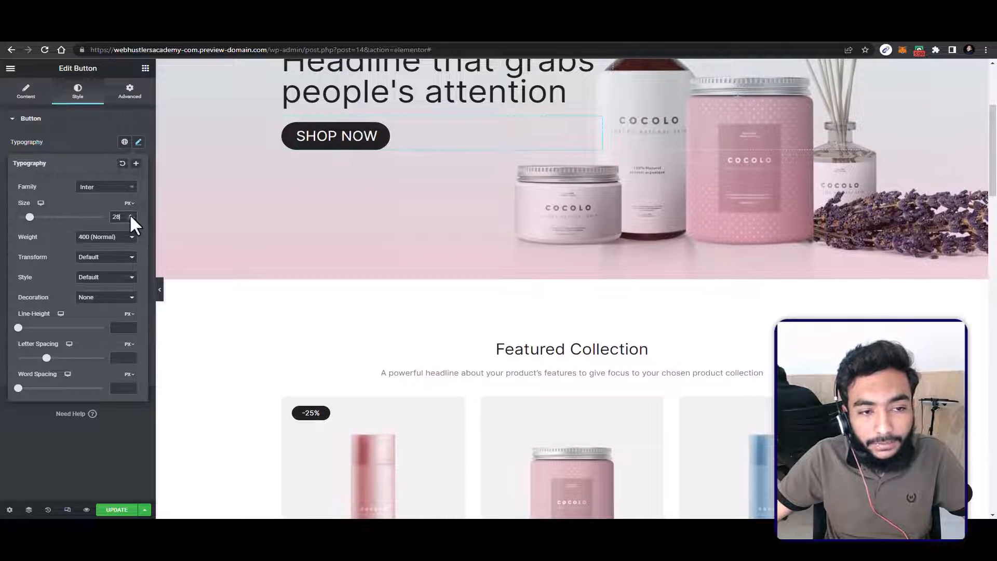
{"action": "left_click", "coordinate": [130, 215]}
{"action": "left_click", "coordinate": [130, 215]}
{"action": "left_click", "coordinate": [130, 215]}
{"action": "left_click", "coordinate": [130, 214]}
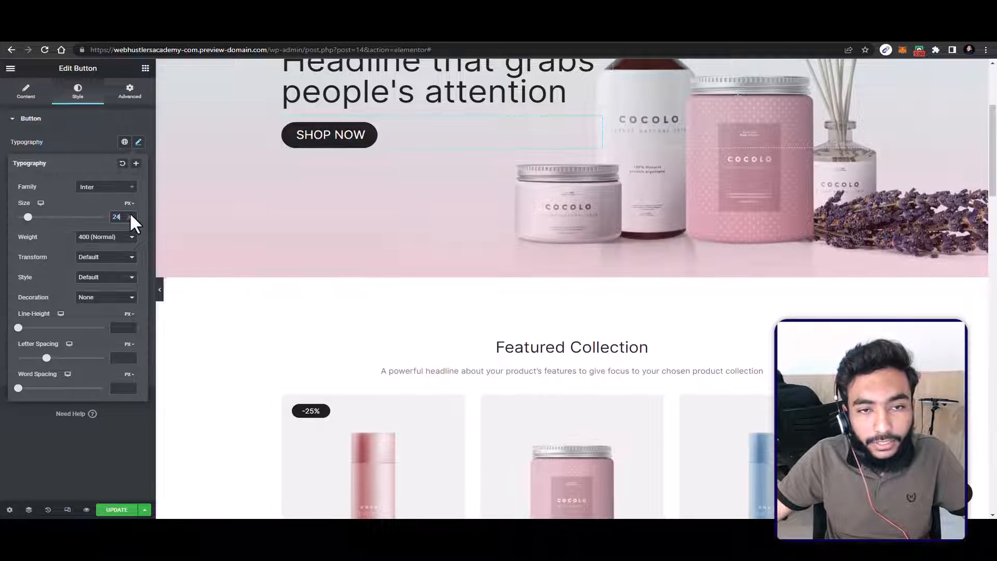
Step: View the content settings of the "Featured Collection" heading and the shortcode of the product grid below it
{"action": "scroll", "coordinate": [535, 242], "scroll_direction": "down", "scroll_amount": 3}
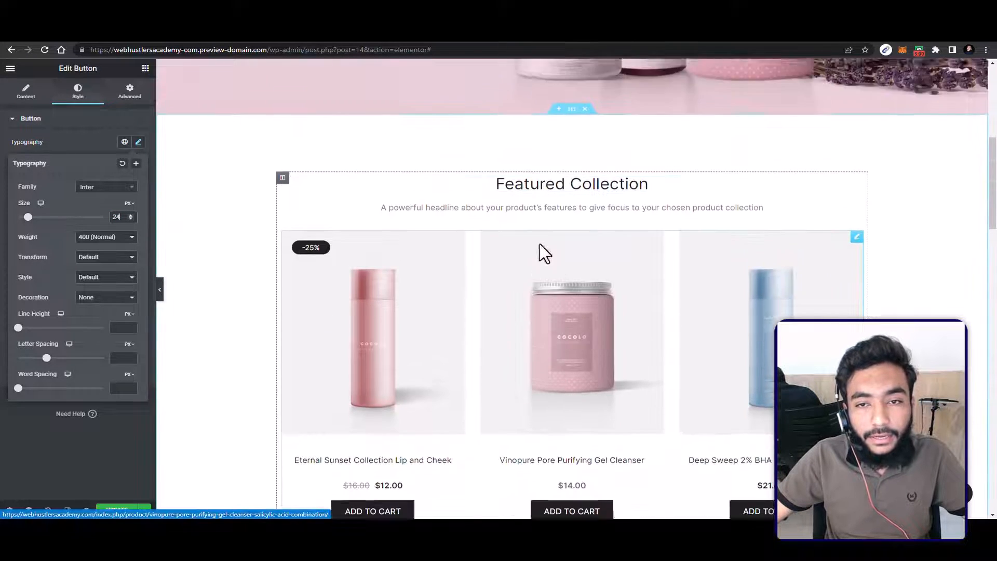
{"action": "scroll", "coordinate": [540, 244], "scroll_direction": "up", "scroll_amount": 5}
{"action": "scroll", "coordinate": [539, 244], "scroll_direction": "down", "scroll_amount": 5}
{"action": "scroll", "coordinate": [541, 211], "scroll_direction": "up", "scroll_amount": 1}
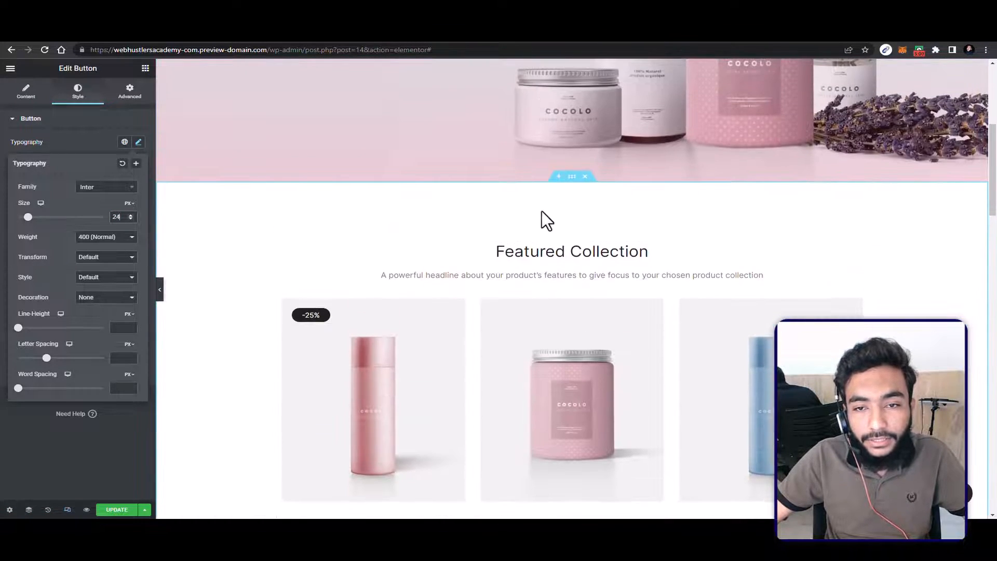
{"action": "left_click", "coordinate": [519, 255]}
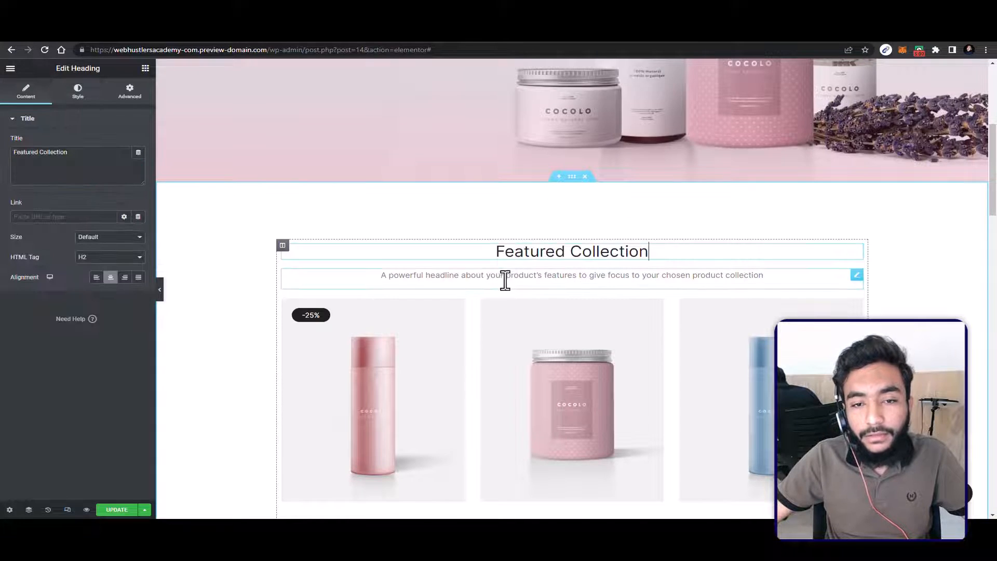
{"action": "scroll", "coordinate": [493, 234], "scroll_direction": "down", "scroll_amount": 4}
{"action": "scroll", "coordinate": [524, 296], "scroll_direction": "down", "scroll_amount": 2}
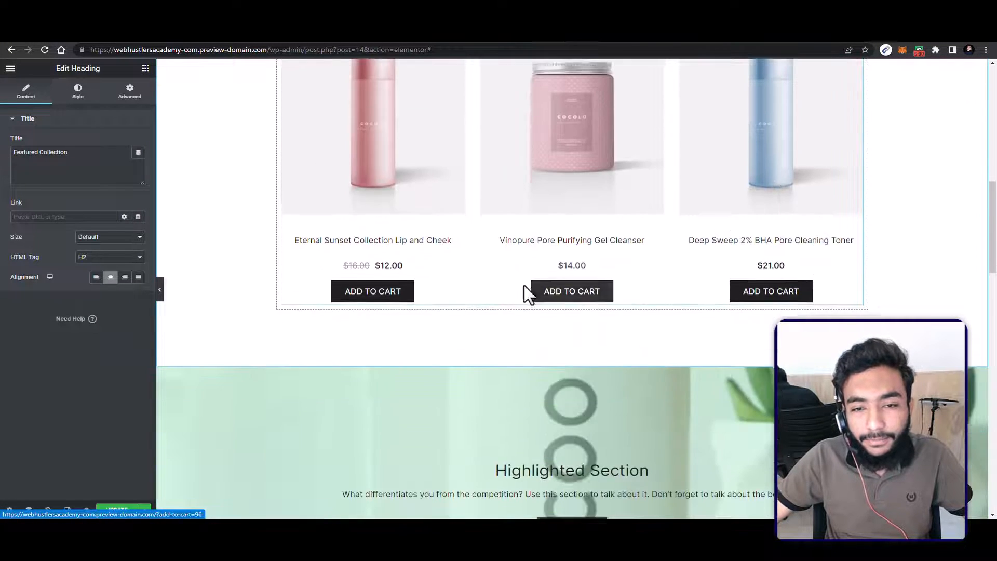
{"action": "scroll", "coordinate": [396, 211], "scroll_direction": "up", "scroll_amount": 1}
{"action": "left_click", "coordinate": [396, 211]}
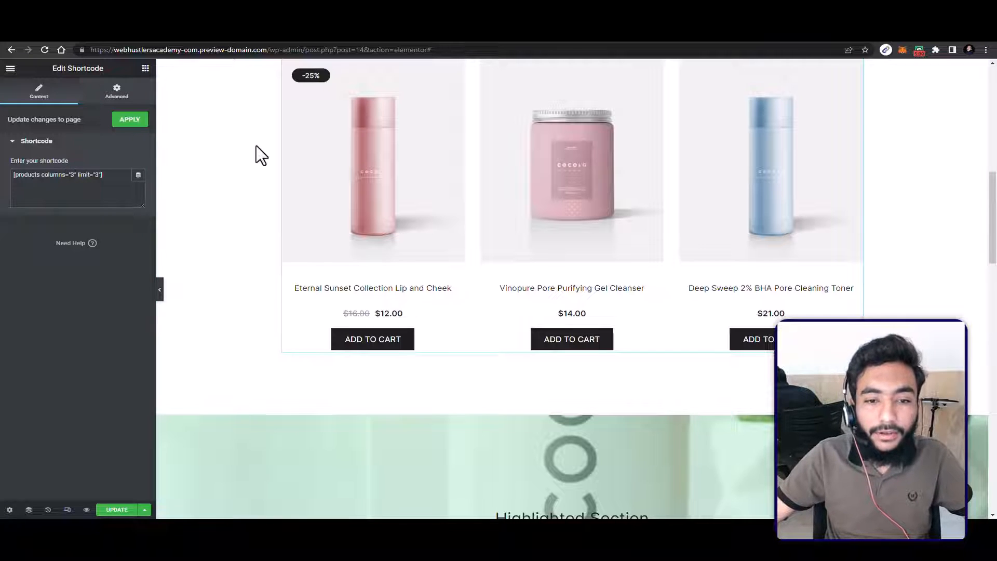
Step: Search the web for WooCommerce shortcodes in a new browser tab and open WooCommerce's documentation on its included shortcodes
{"action": "left_click", "coordinate": [700, 23]}
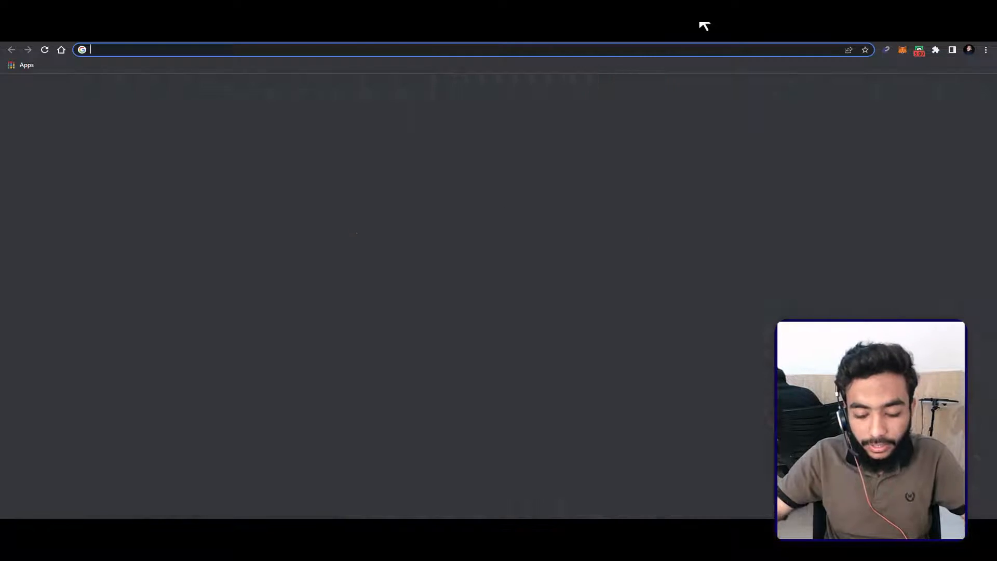
{"action": "type", "text": "WOOCOMMERC"}
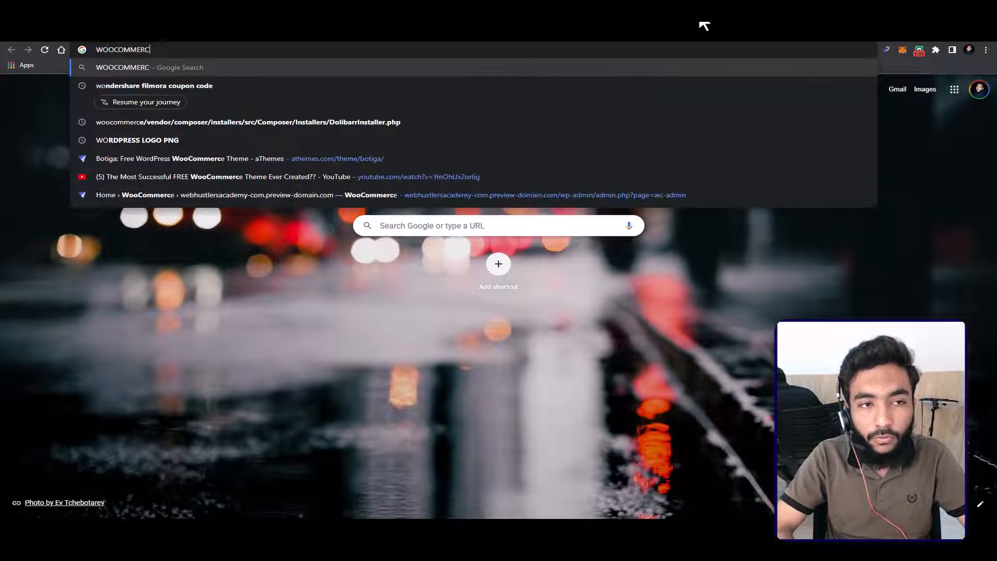
{"action": "type", "text": "E SHORTCODES"}
{"action": "key", "text": "Return"}
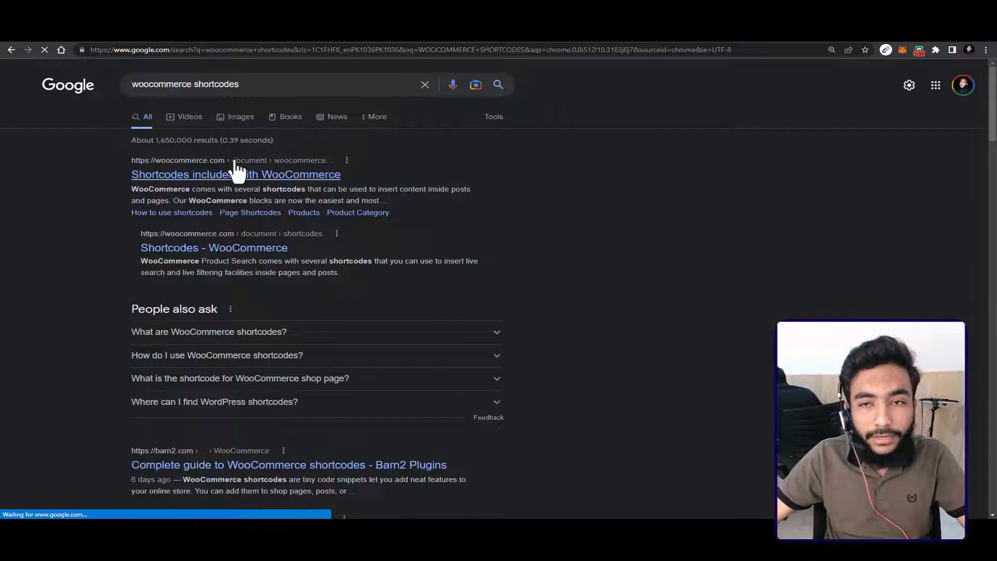
{"action": "left_click", "coordinate": [236, 173]}
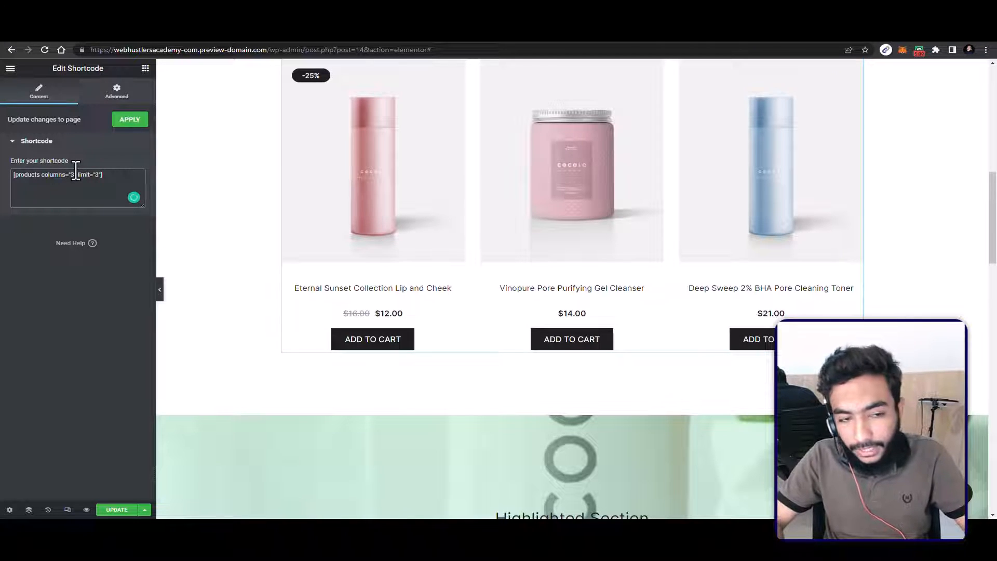
Step: Change the product grid's shortcode to 4 columns and a limit of 8 products
{"action": "type", "text": "4"}
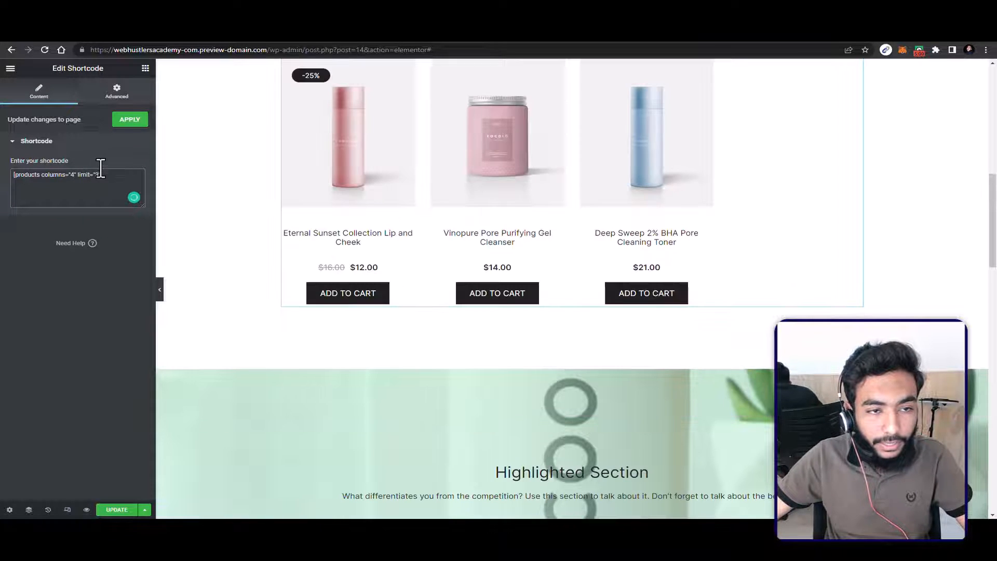
{"action": "key", "text": "BackSpace"}
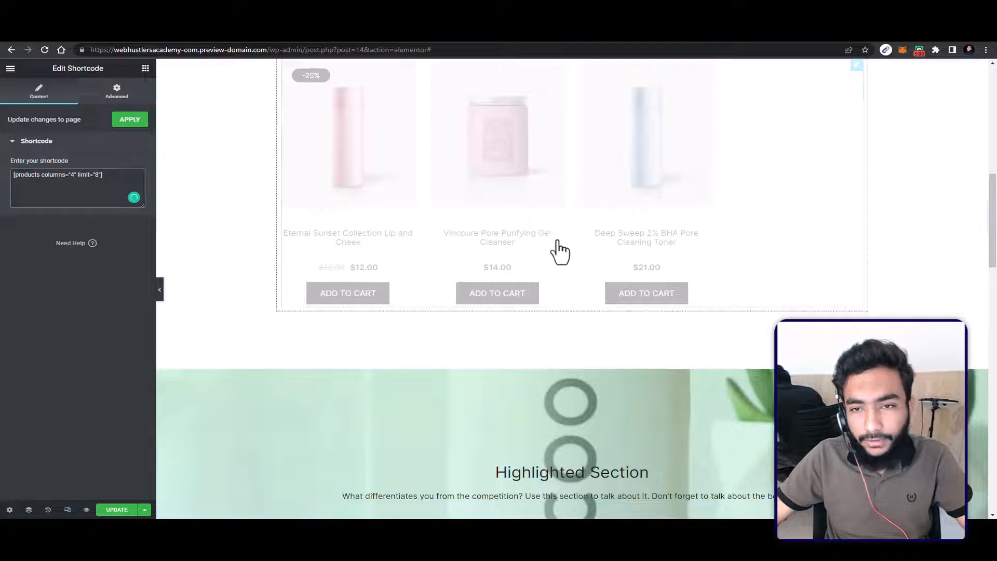
{"action": "scroll", "coordinate": [561, 249], "scroll_direction": "up", "scroll_amount": 2}
{"action": "scroll", "coordinate": [569, 244], "scroll_direction": "down", "scroll_amount": 4}
{"action": "scroll", "coordinate": [579, 244], "scroll_direction": "down", "scroll_amount": 2}
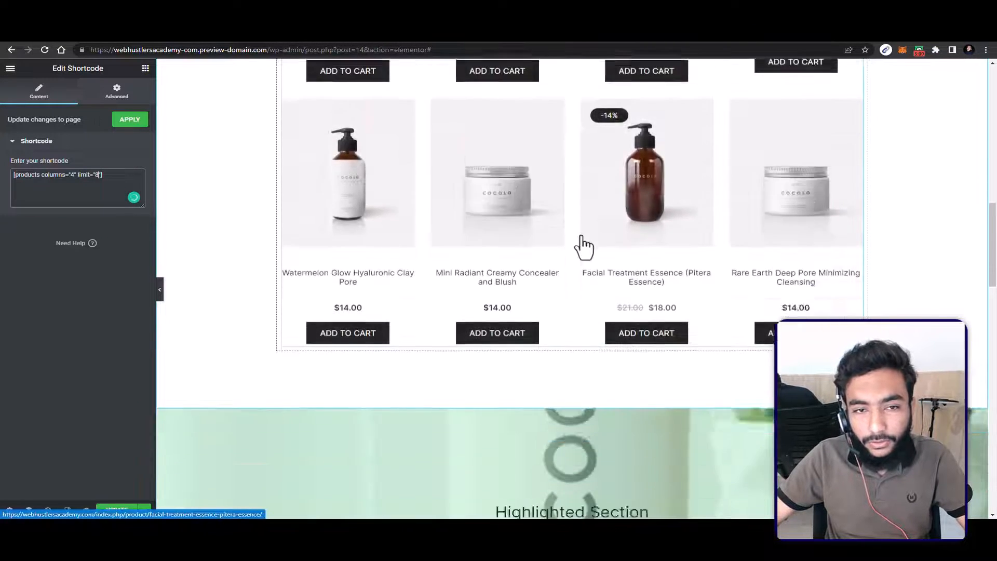
{"action": "scroll", "coordinate": [623, 208], "scroll_direction": "up", "scroll_amount": 5}
{"action": "scroll", "coordinate": [636, 423], "scroll_direction": "down", "scroll_amount": 2}
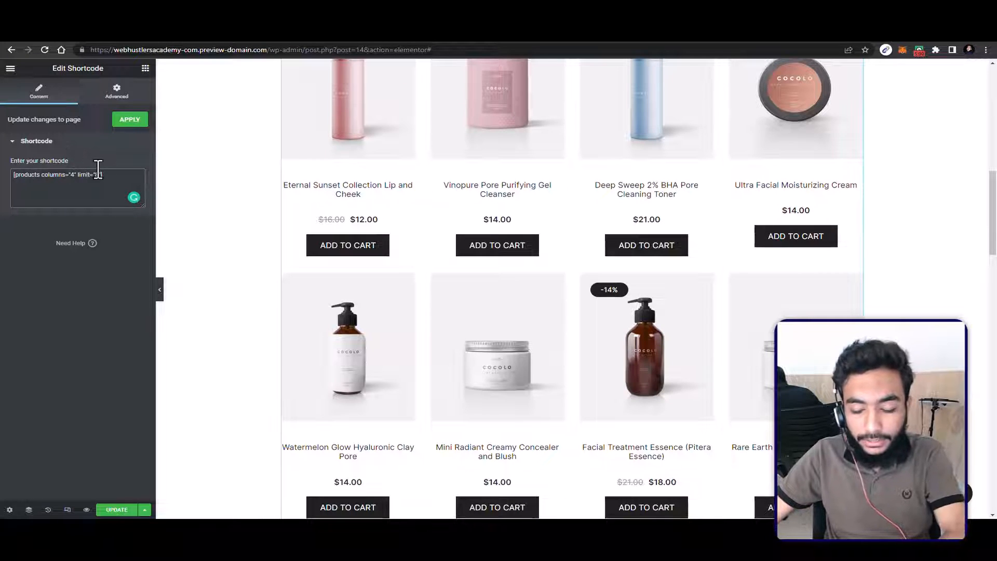
Step: Reduce the product grid shortcode's limit to 4 products
{"action": "key", "text": "BackSpace"}
{"action": "type", "text": "4"}
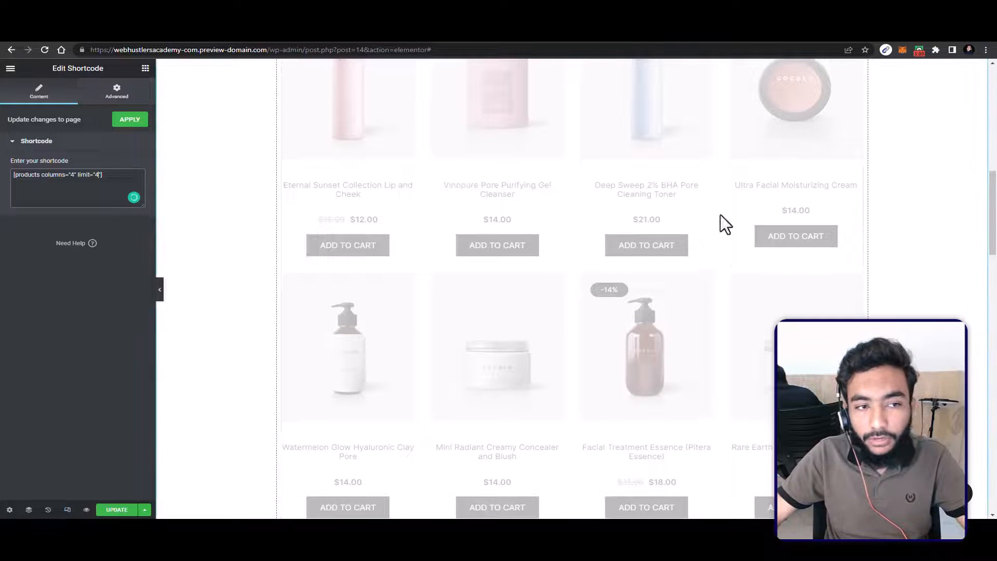
{"action": "scroll", "coordinate": [582, 218], "scroll_direction": "down", "scroll_amount": 4}
{"action": "scroll", "coordinate": [583, 211], "scroll_direction": "up", "scroll_amount": 2}
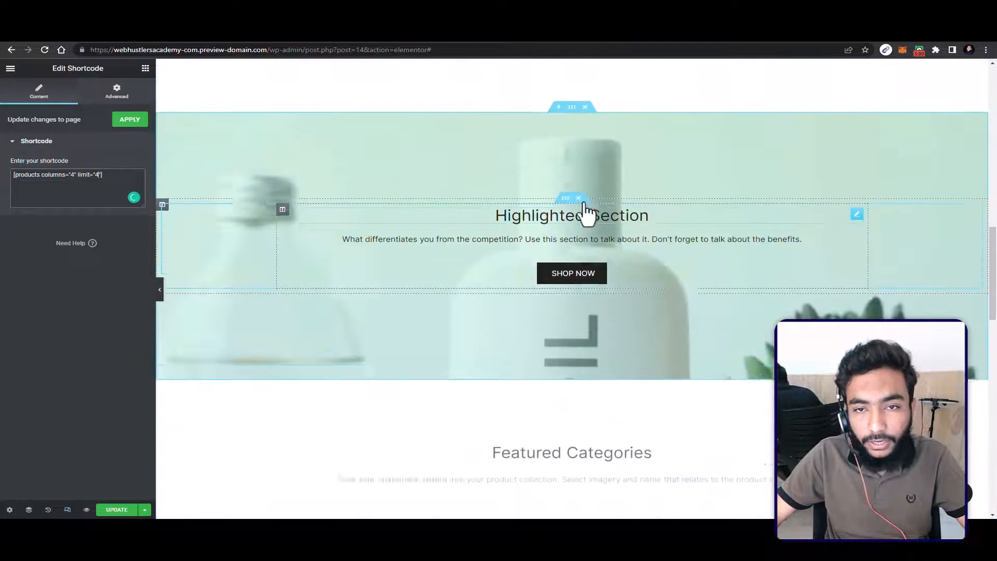
{"action": "scroll", "coordinate": [579, 205], "scroll_direction": "down", "scroll_amount": 1}
{"action": "scroll", "coordinate": [576, 218], "scroll_direction": "up", "scroll_amount": 2}
{"action": "scroll", "coordinate": [565, 268], "scroll_direction": "down", "scroll_amount": 2}
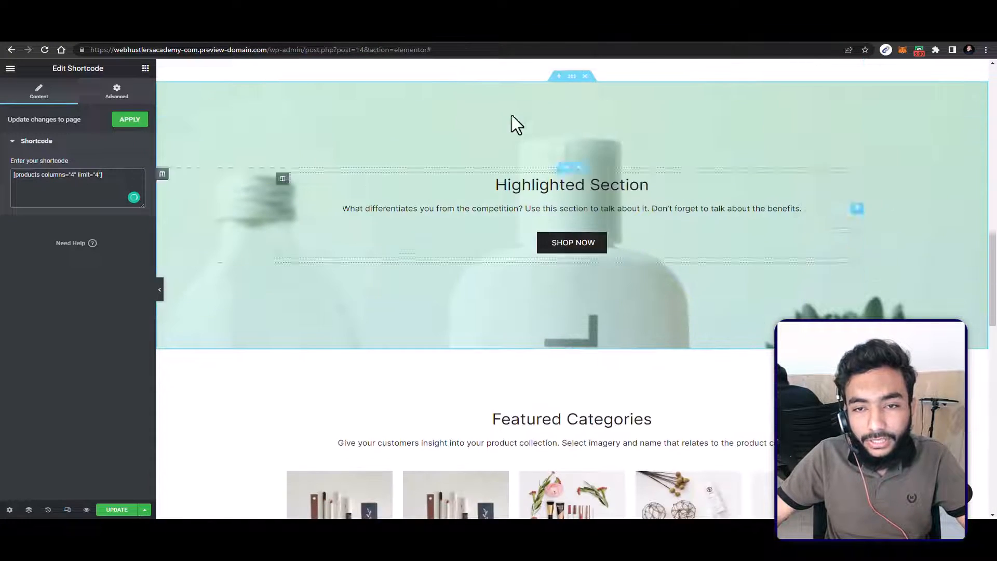
Step: Try the Default attachment for the background image of the Highlighted Section
{"action": "left_click", "coordinate": [574, 73]}
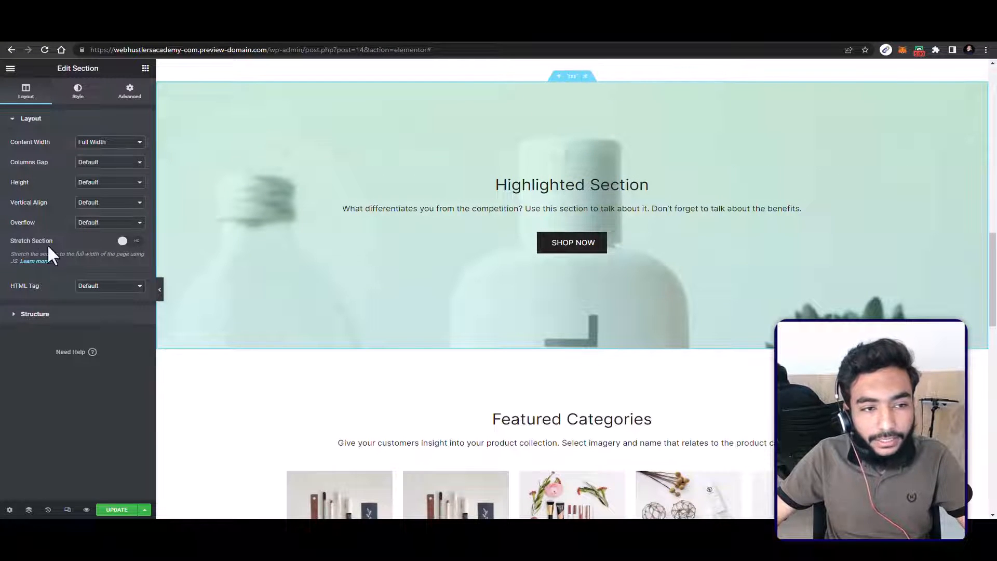
{"action": "left_click", "coordinate": [80, 92]}
{"action": "left_click", "coordinate": [109, 322]}
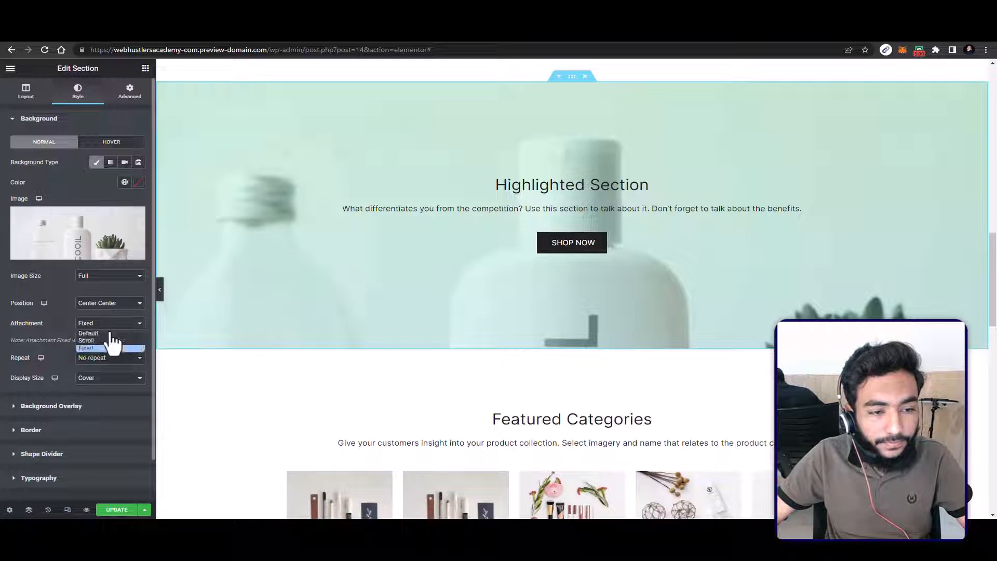
{"action": "left_click", "coordinate": [105, 334]}
{"action": "scroll", "coordinate": [459, 251], "scroll_direction": "down", "scroll_amount": 2}
{"action": "scroll", "coordinate": [396, 252], "scroll_direction": "up", "scroll_amount": 5}
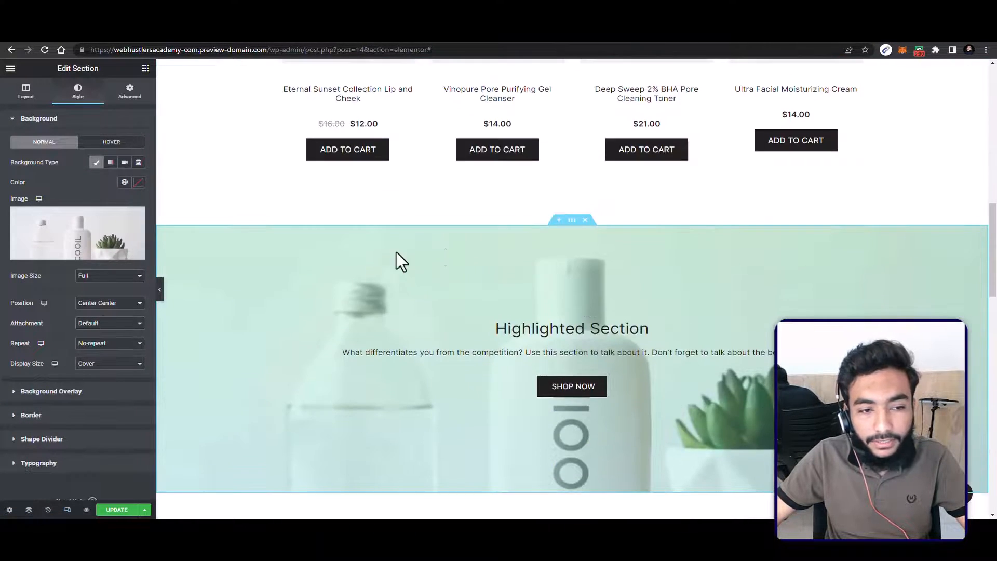
{"action": "scroll", "coordinate": [397, 251], "scroll_direction": "down", "scroll_amount": 1}
Step: Set the Highlighted Section's background image attachment back to Fixed
{"action": "left_click", "coordinate": [99, 303]}
{"action": "left_click", "coordinate": [102, 308]}
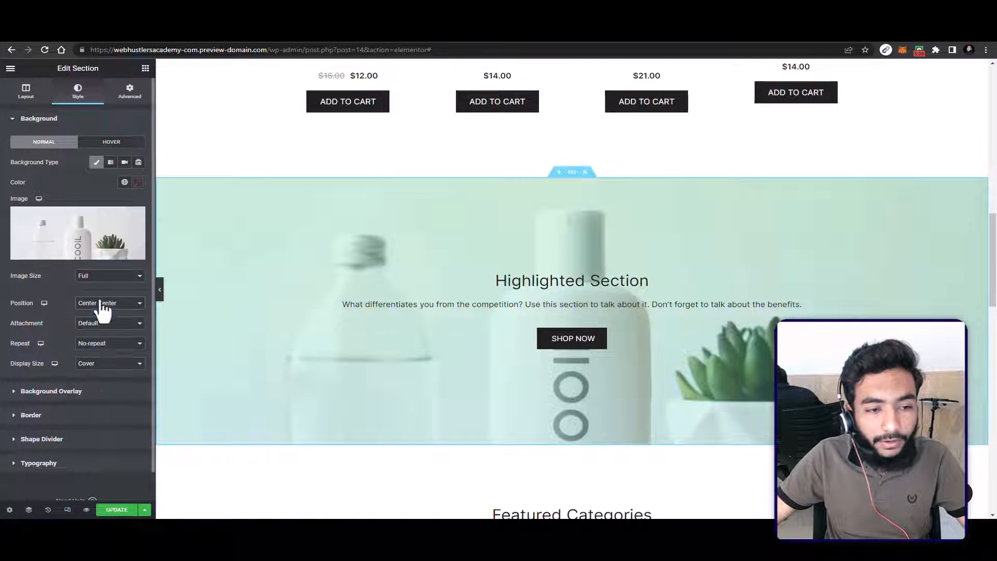
{"action": "left_click", "coordinate": [107, 324]}
{"action": "left_click", "coordinate": [100, 350]}
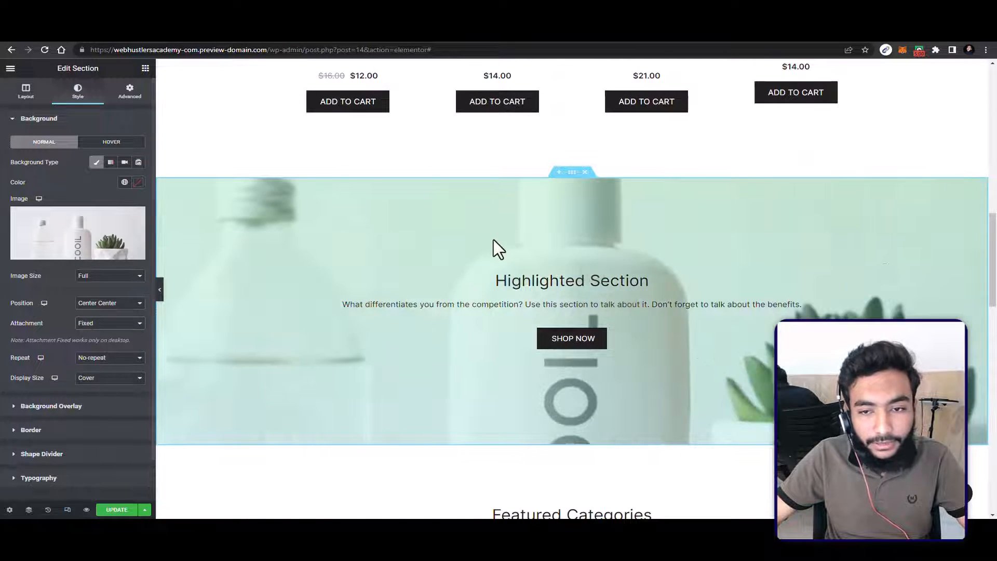
{"action": "scroll", "coordinate": [491, 242], "scroll_direction": "down", "scroll_amount": 1}
{"action": "scroll", "coordinate": [492, 248], "scroll_direction": "down", "scroll_amount": 3}
{"action": "scroll", "coordinate": [519, 259], "scroll_direction": "up", "scroll_amount": 3}
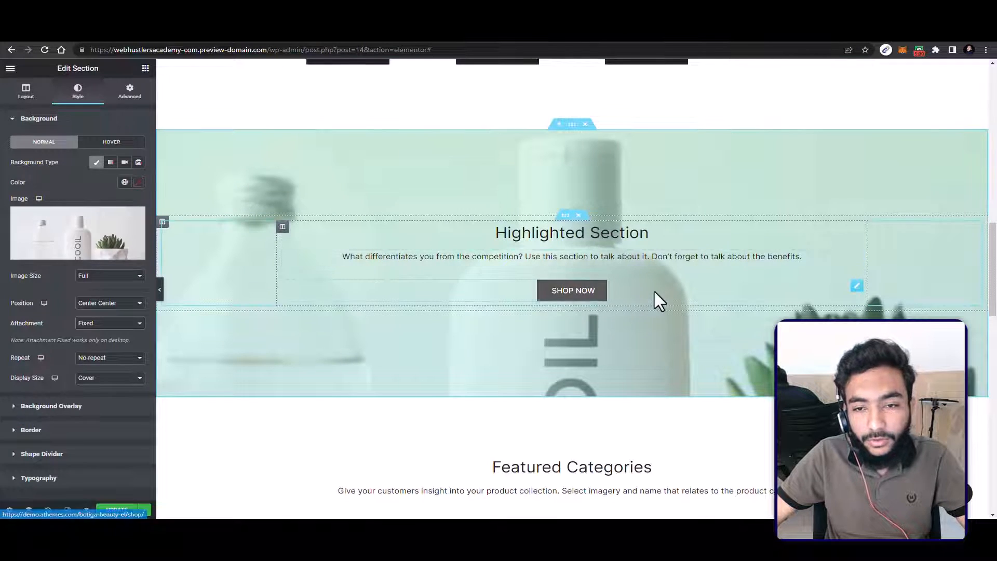
Step: View the content settings of the SHOP NOW button and the description text in the Highlighted Section
{"action": "left_click", "coordinate": [571, 290]}
{"action": "left_click", "coordinate": [569, 258]}
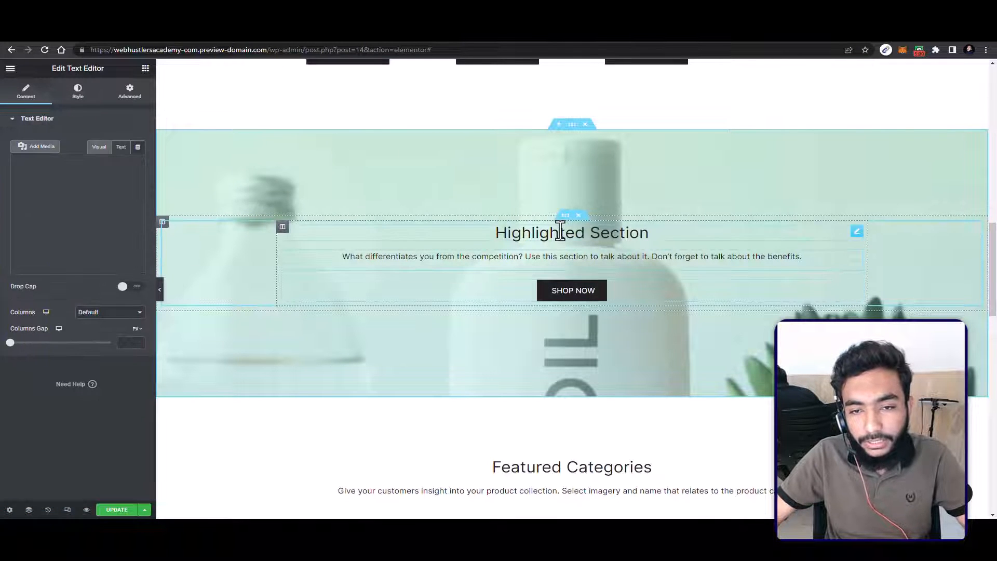
{"action": "scroll", "coordinate": [540, 285], "scroll_direction": "down", "scroll_amount": 3}
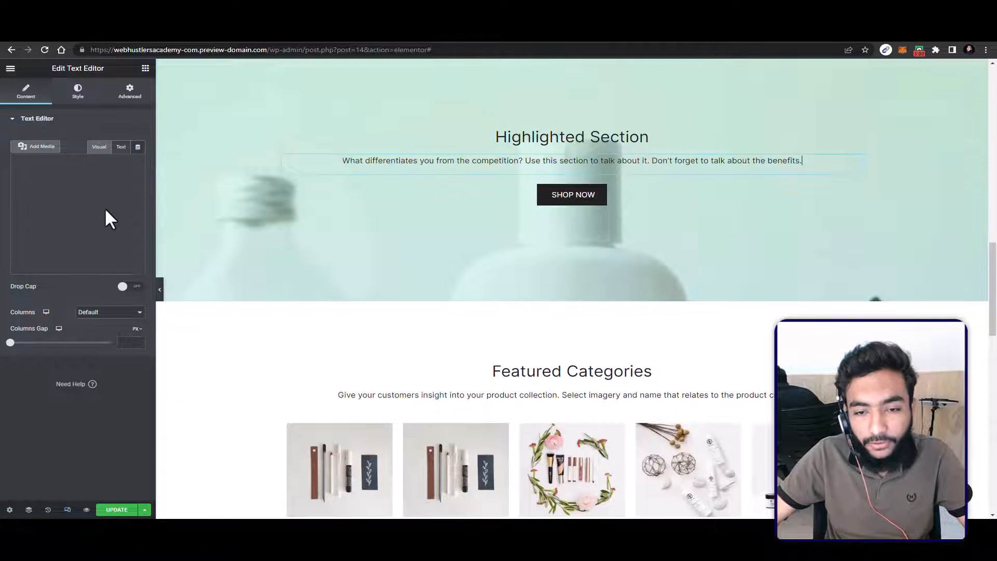
Step: Delete the second row of category images under Featured Categories and the Treatments column from the remaining row
{"action": "scroll", "coordinate": [503, 260], "scroll_direction": "down", "scroll_amount": 4}
{"action": "scroll", "coordinate": [524, 254], "scroll_direction": "down", "scroll_amount": 3}
{"action": "scroll", "coordinate": [490, 217], "scroll_direction": "up", "scroll_amount": 2}
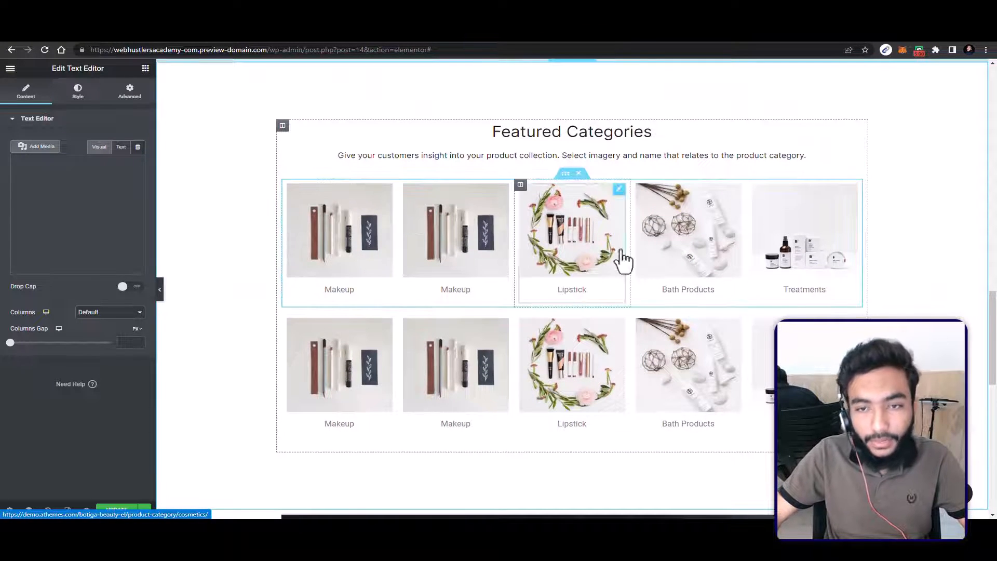
{"action": "scroll", "coordinate": [697, 379], "scroll_direction": "down", "scroll_amount": 1}
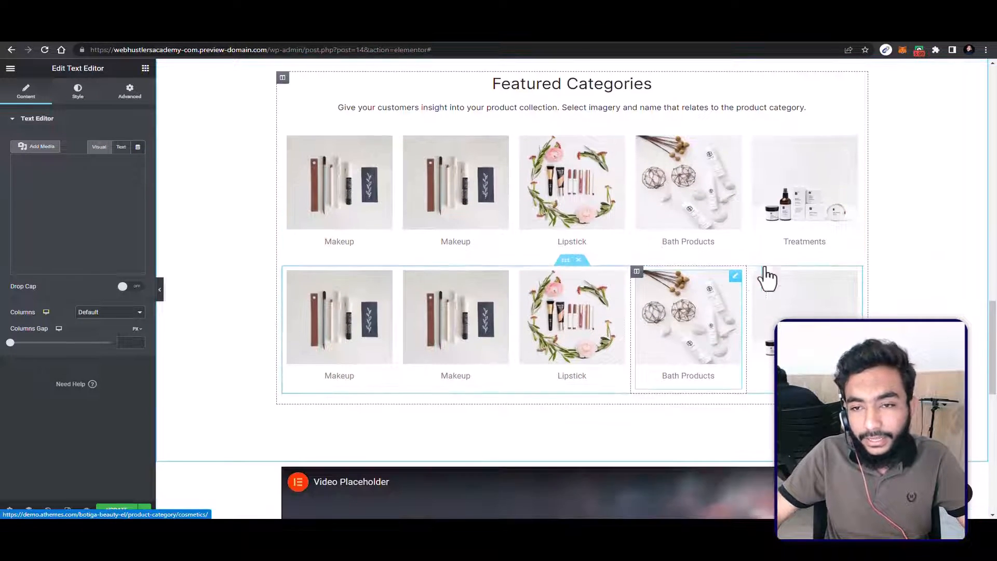
{"action": "left_click", "coordinate": [578, 260]}
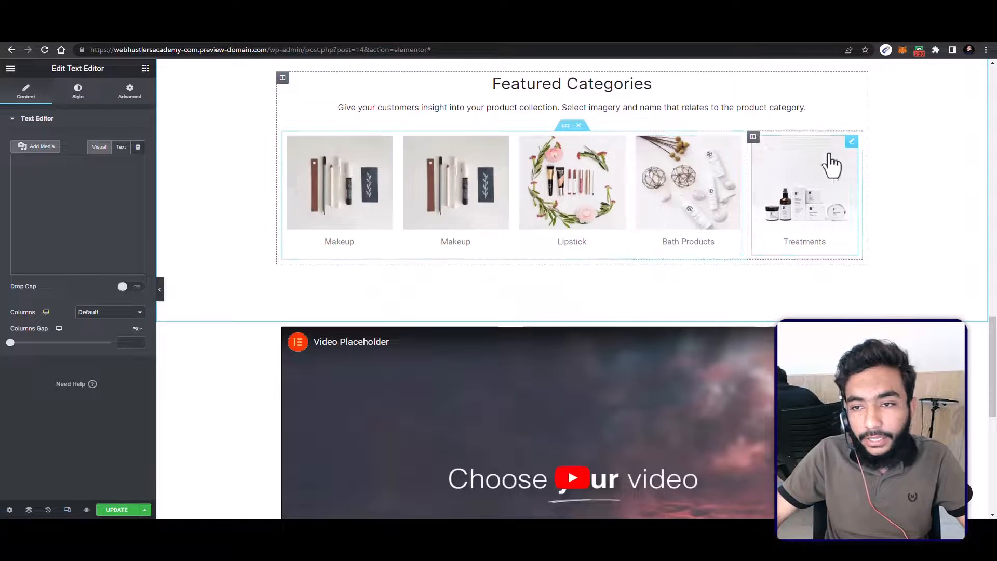
{"action": "right_click", "coordinate": [751, 138]}
{"action": "left_click", "coordinate": [768, 306]}
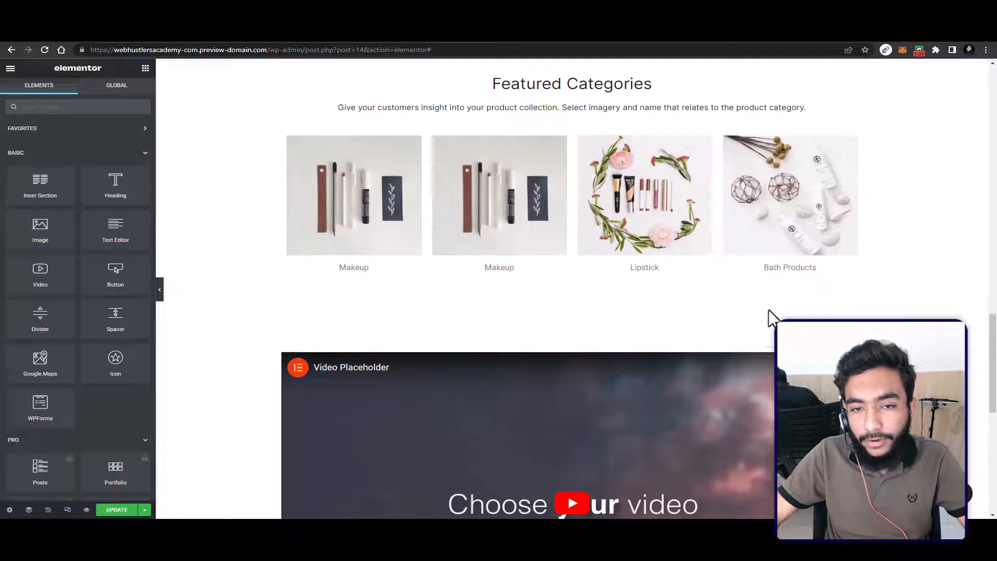
Step: Clear the demo URL from the custom link of the first Makeup image under Featured Categories
{"action": "left_click", "coordinate": [349, 223]}
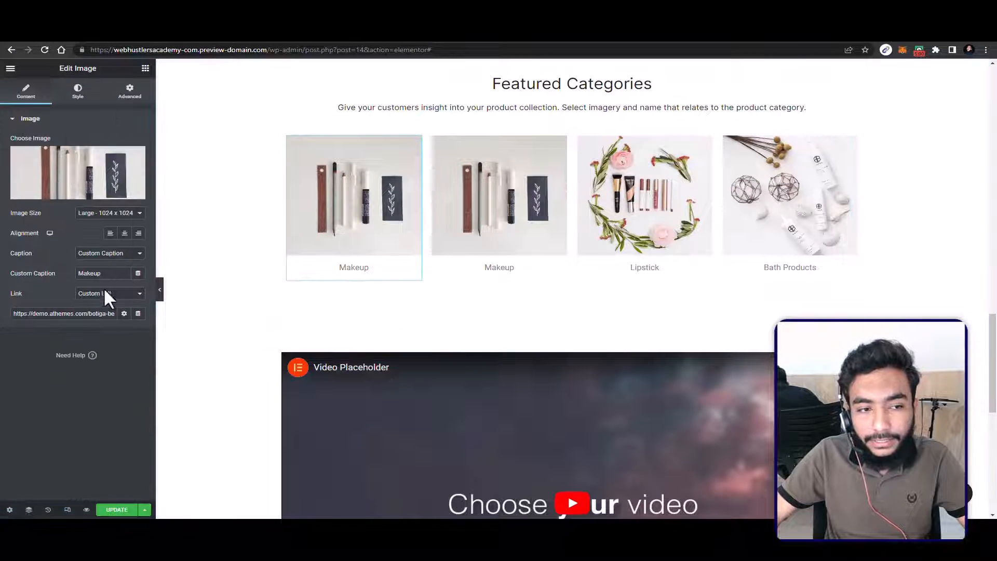
{"action": "left_click_drag", "start_coordinate": [18, 314], "coordinate": [129, 314]}
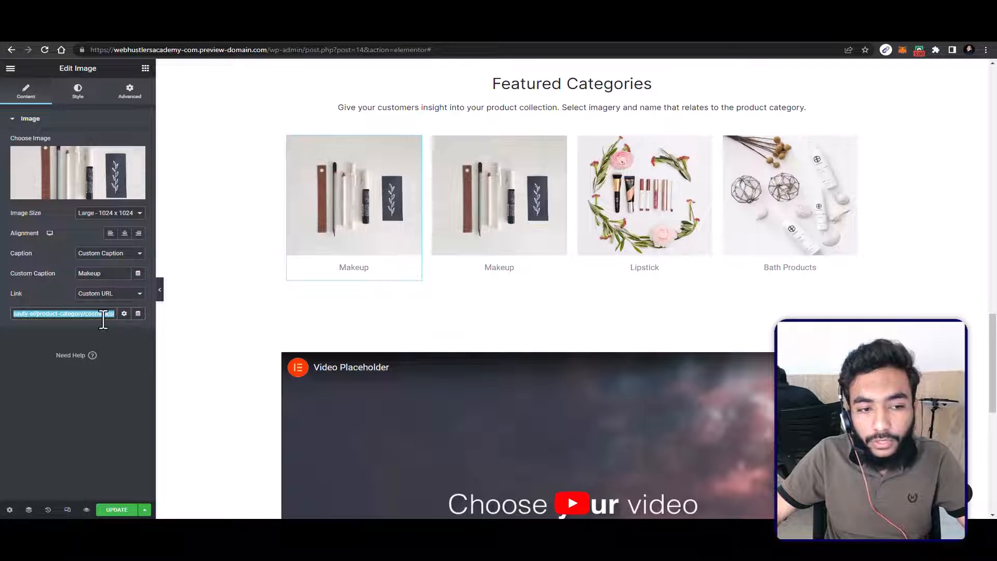
{"action": "key", "text": "BackSpace"}
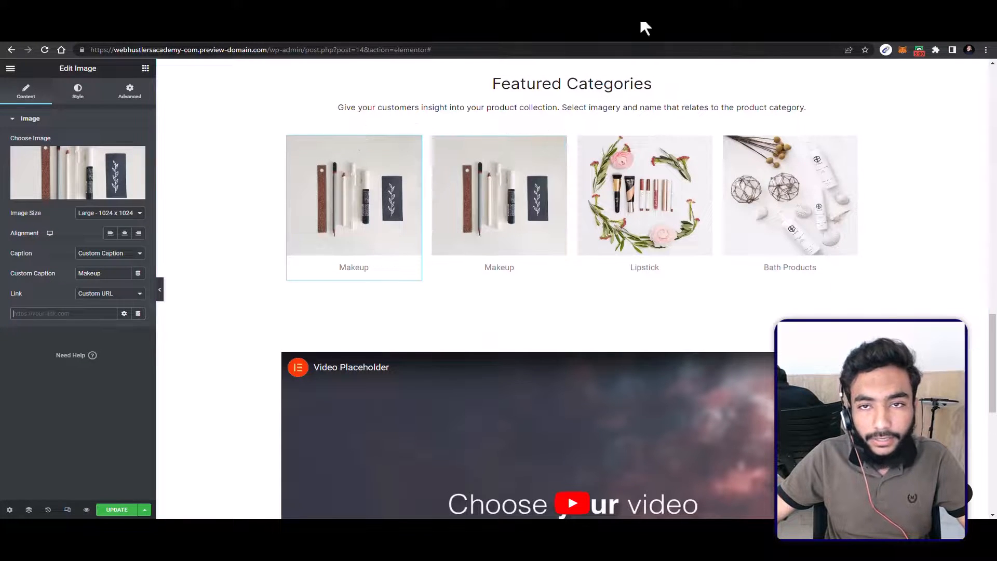
Step: Open the store's product categories in the WordPress admin in a new browser tab
{"action": "left_click", "coordinate": [818, 27]}
{"action": "type", "text": "we"}
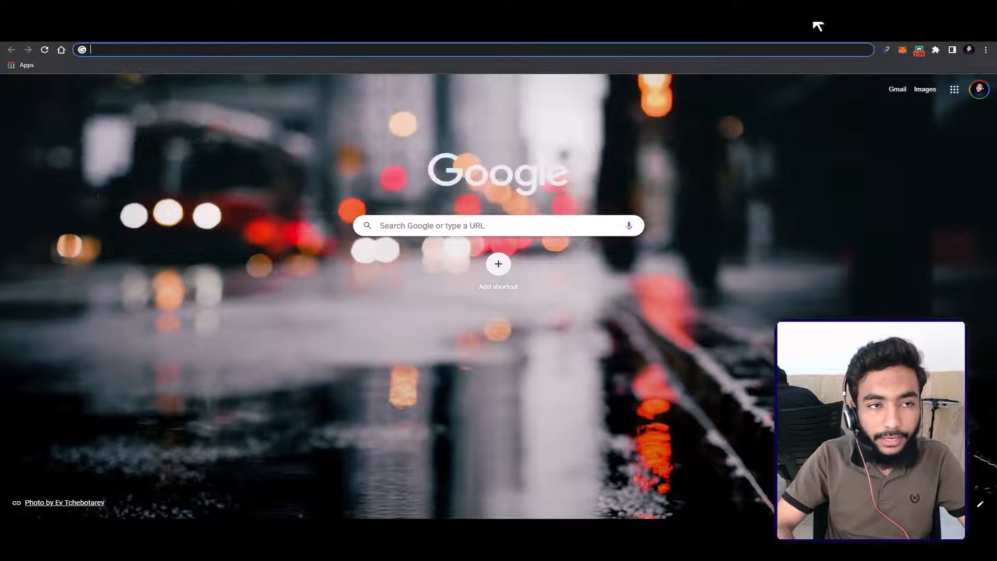
{"action": "type", "text": "b"}
{"action": "left_click", "coordinate": [434, 152]}
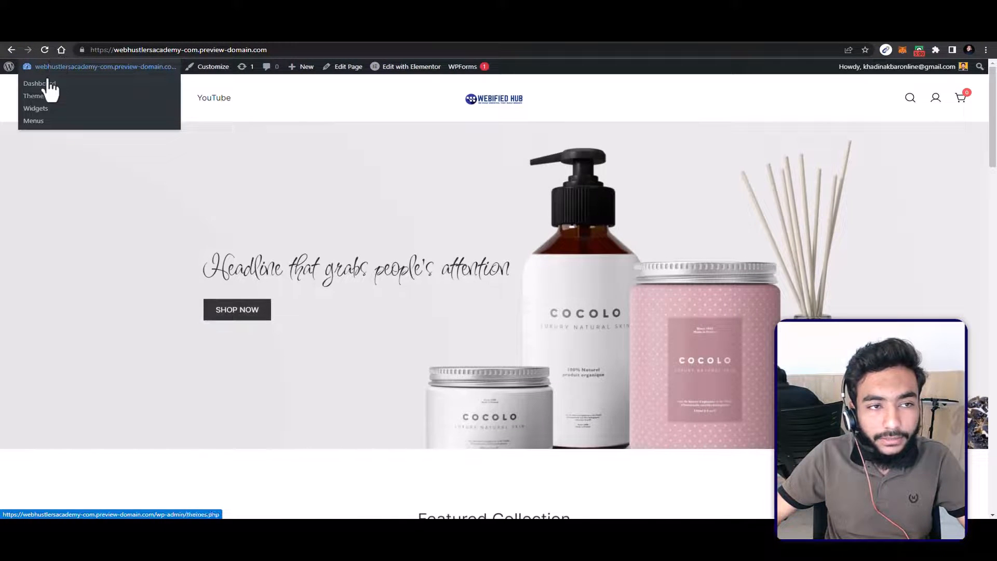
{"action": "left_click", "coordinate": [49, 73]}
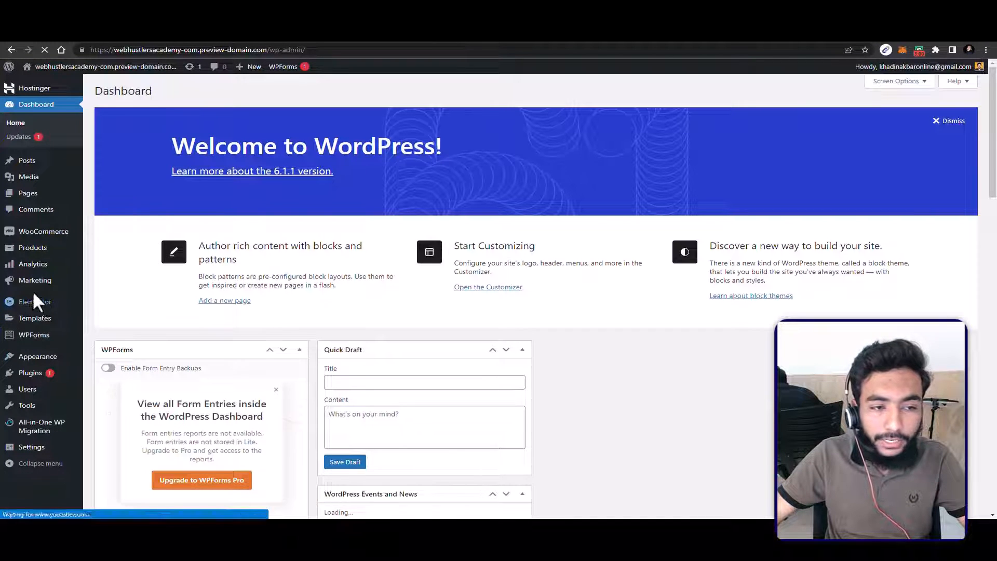
{"action": "mouse_move", "coordinate": [36, 249]}
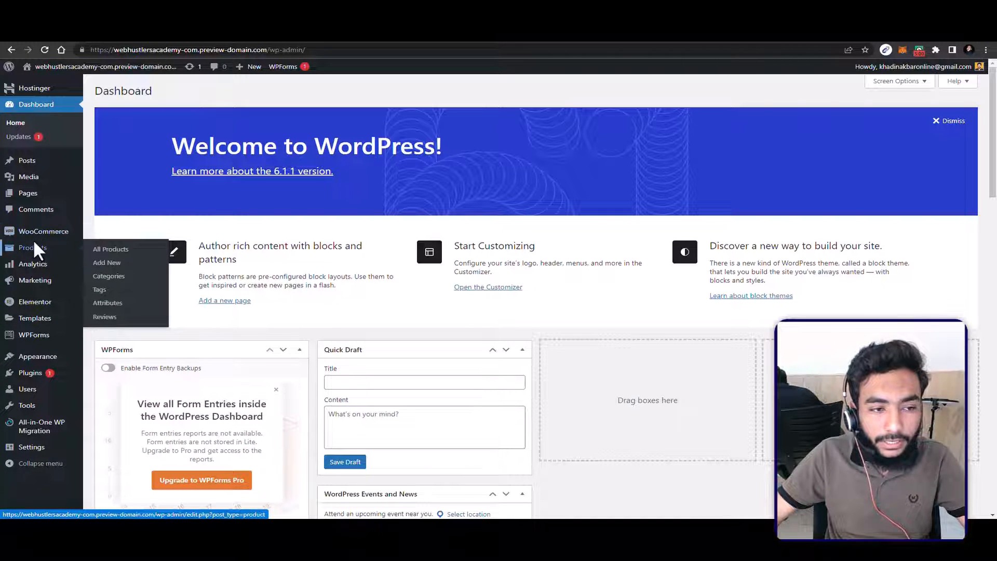
{"action": "left_click", "coordinate": [107, 277]}
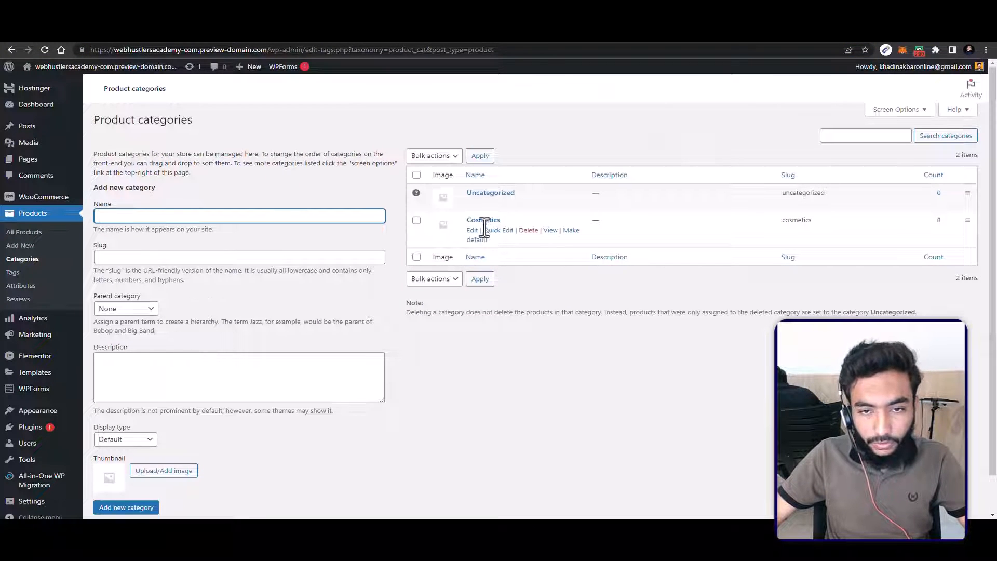
Step: Copy the Cosmetics category's page address and paste it as the custom link of the first Makeup image in Elementor
{"action": "right_click", "coordinate": [552, 230]}
{"action": "left_click", "coordinate": [590, 291]}
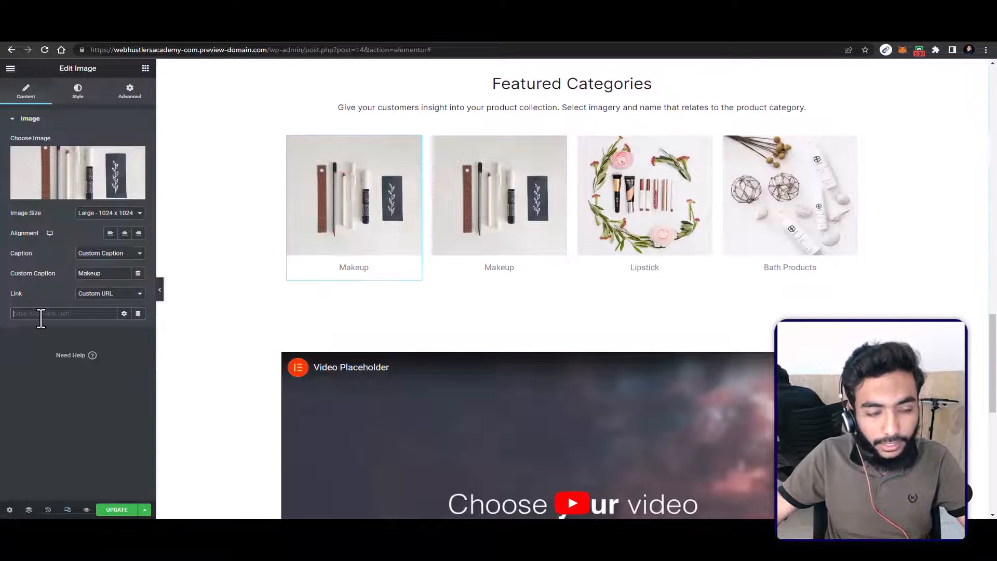
{"action": "left_click", "coordinate": [41, 314]}
{"action": "key", "text": "ctrl+v"}
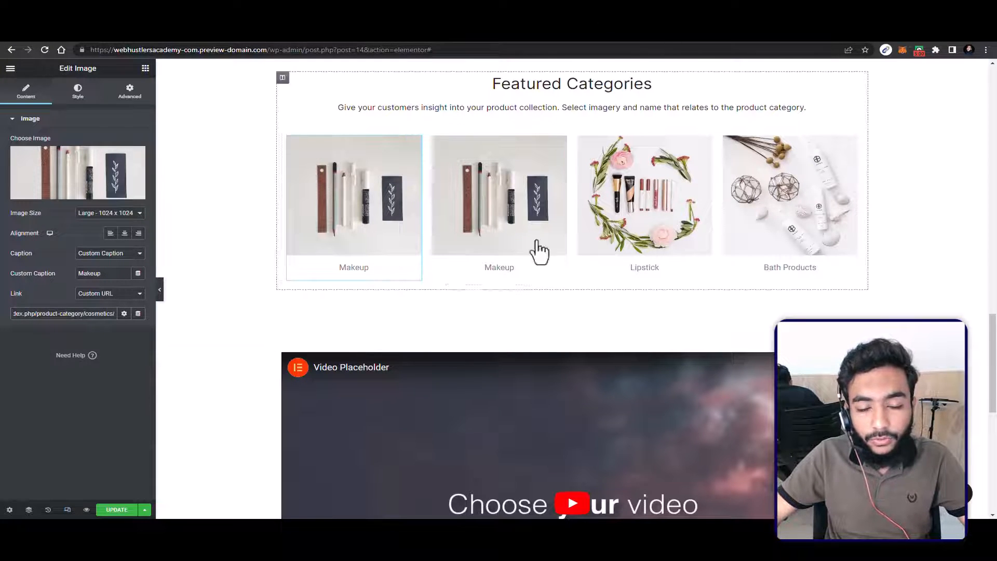
{"action": "left_click", "coordinate": [593, 311]}
Step: Duplicate the Bath Products column under Featured Categories, and duplicate the whole row of category images
{"action": "scroll", "coordinate": [677, 242], "scroll_direction": "up", "scroll_amount": 1}
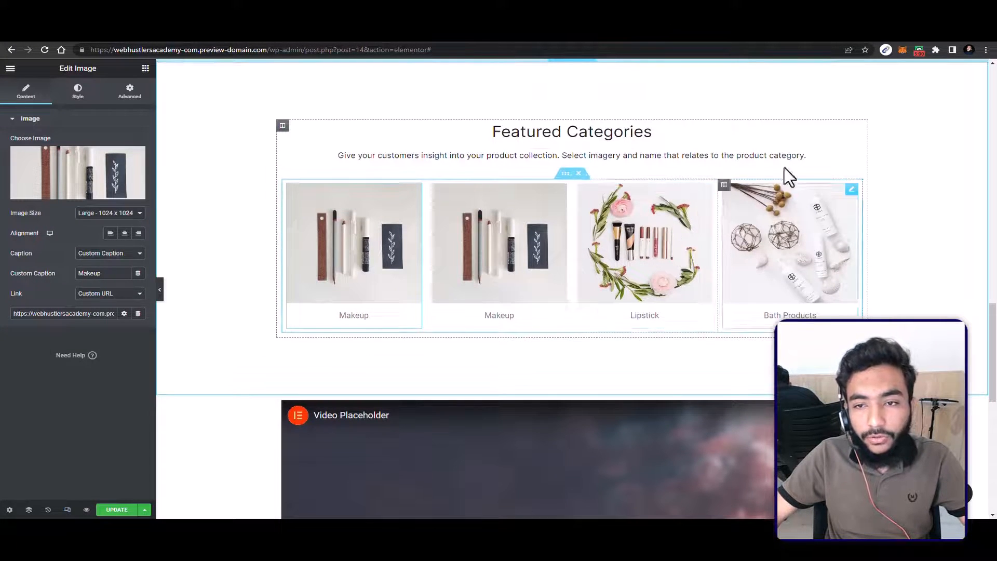
{"action": "right_click", "coordinate": [726, 189]}
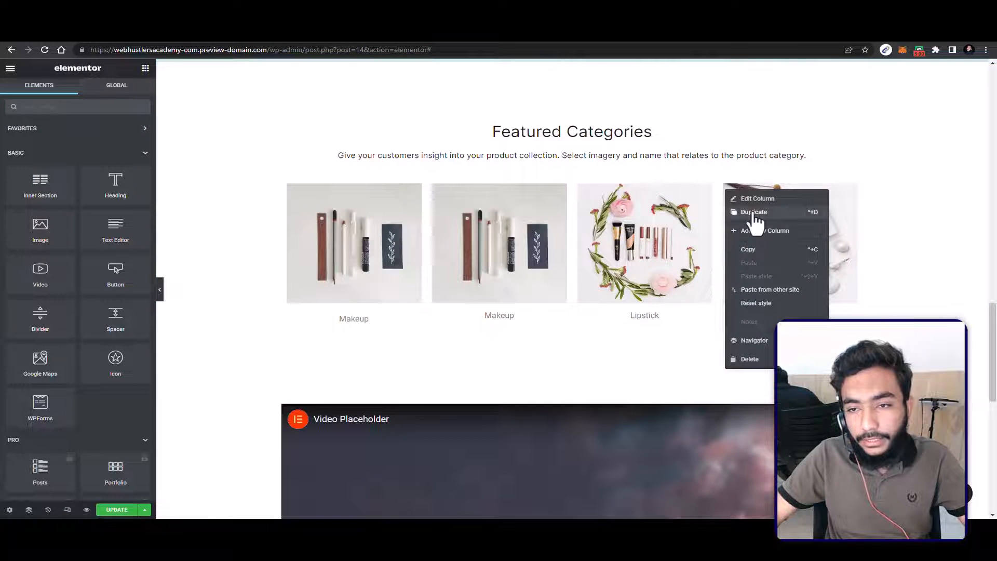
{"action": "left_click", "coordinate": [755, 212]}
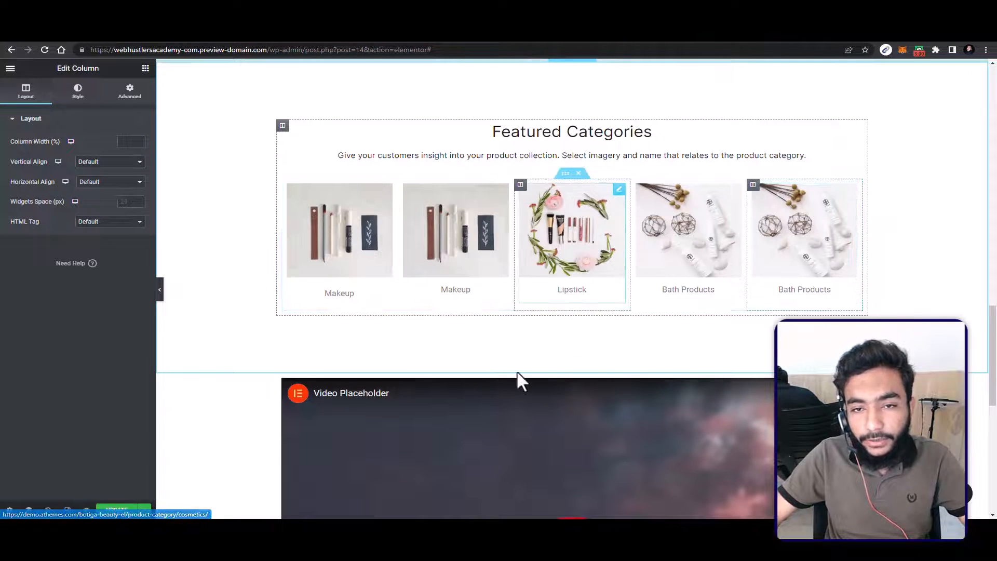
{"action": "right_click", "coordinate": [566, 174]}
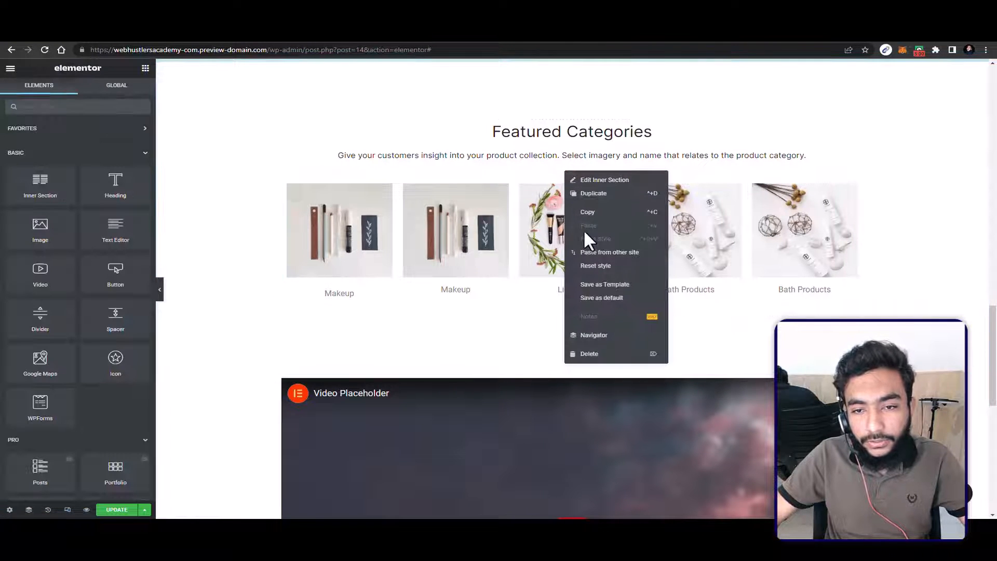
{"action": "left_click", "coordinate": [575, 193]}
Step: Play the placeholder video below the Featured Categories section and pause it
{"action": "scroll", "coordinate": [575, 200], "scroll_direction": "down", "scroll_amount": 10}
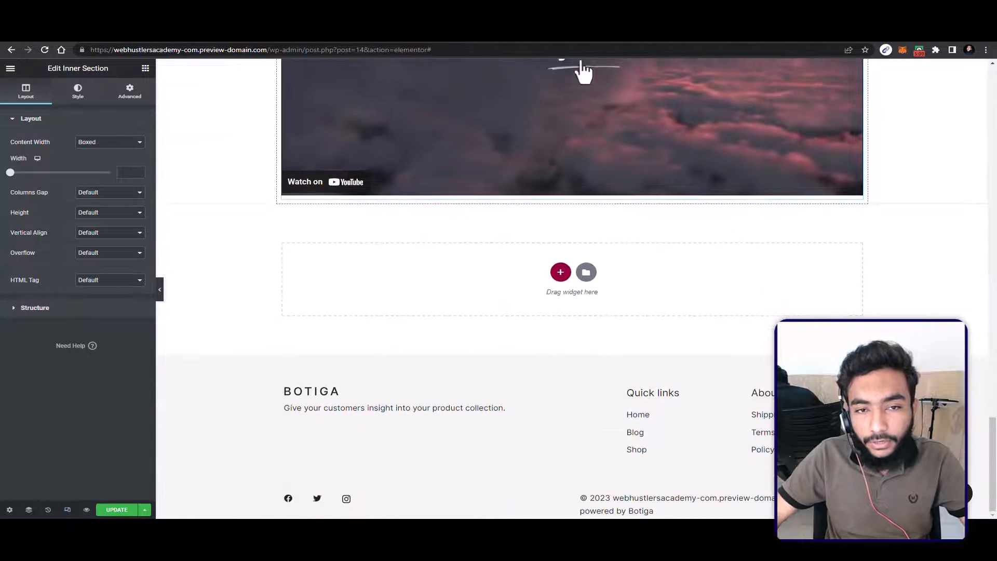
{"action": "left_click", "coordinate": [398, 156]}
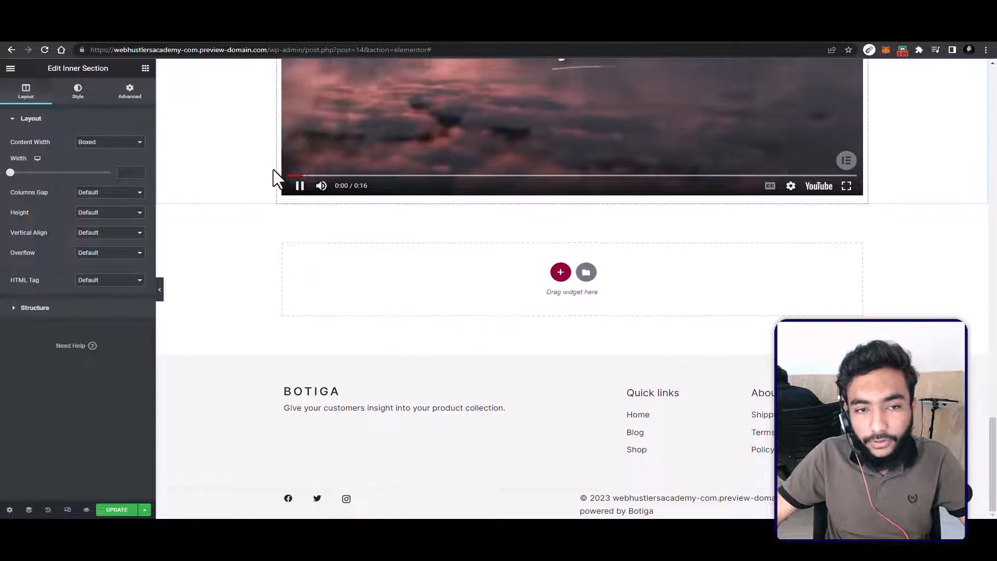
{"action": "left_click", "coordinate": [301, 187]}
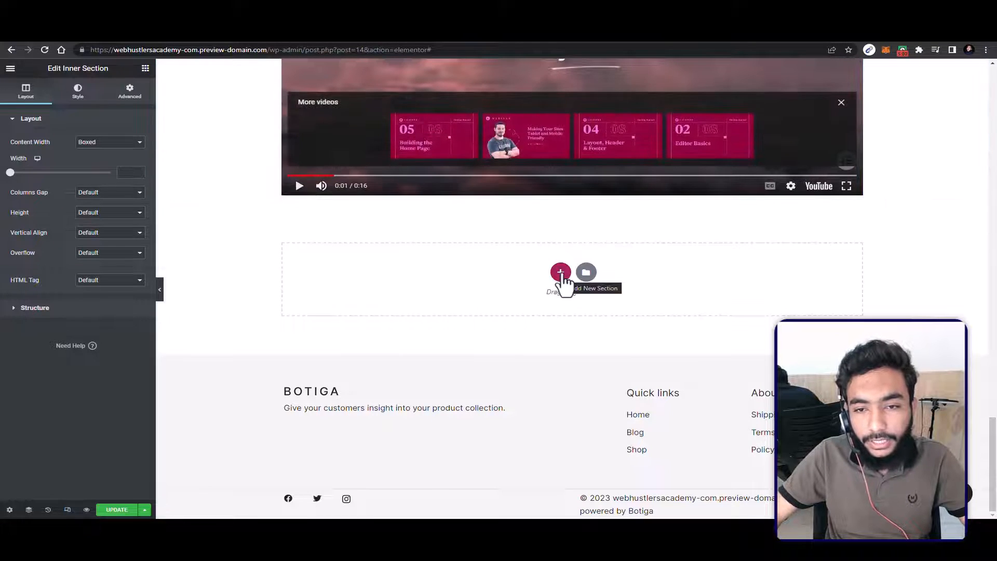
Step: Add a single-column section below the video and place a Counter widget in it
{"action": "left_click", "coordinate": [560, 272]}
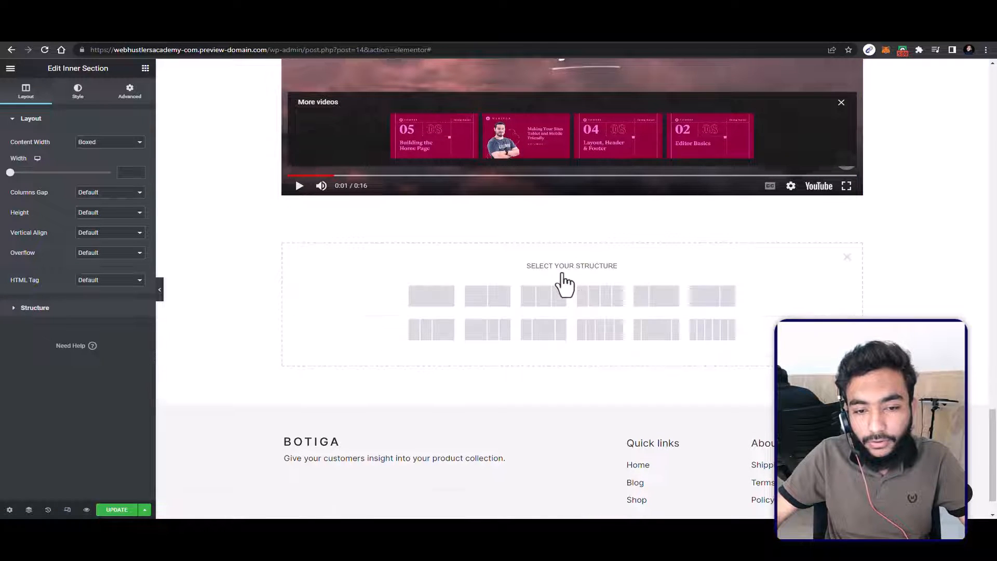
{"action": "left_click", "coordinate": [448, 296]}
{"action": "left_click", "coordinate": [145, 68]}
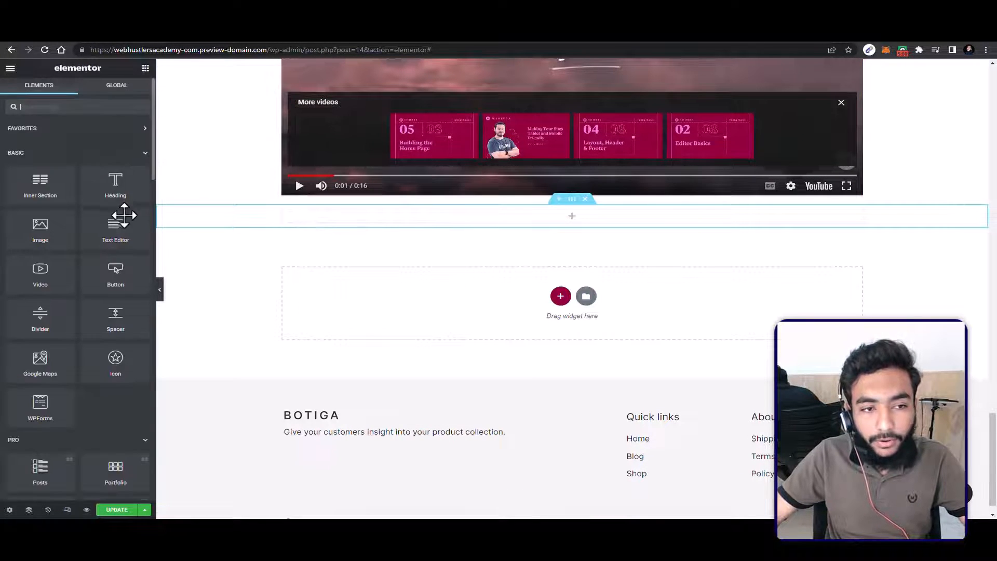
{"action": "scroll", "coordinate": [123, 215], "scroll_direction": "down", "scroll_amount": 4}
{"action": "scroll", "coordinate": [119, 301], "scroll_direction": "down", "scroll_amount": 15}
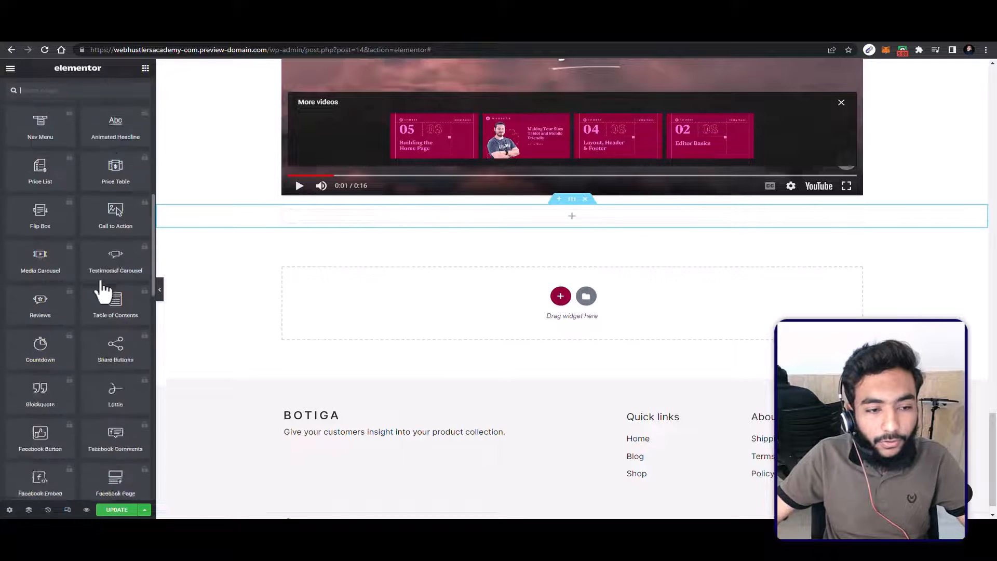
{"action": "scroll", "coordinate": [99, 265], "scroll_direction": "up", "scroll_amount": 1}
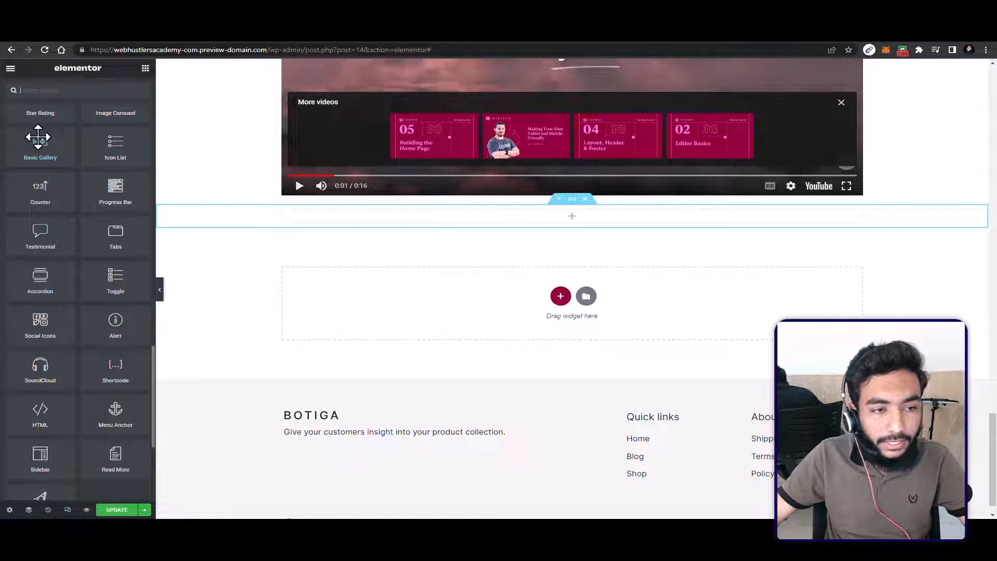
{"action": "left_click_drag", "start_coordinate": [40, 188], "coordinate": [578, 215]}
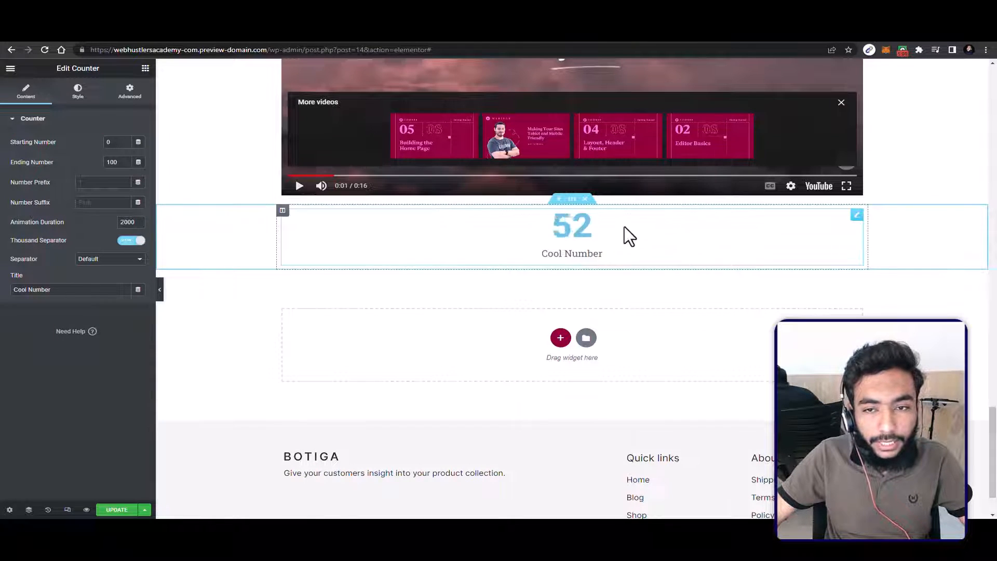
Step: Delete the Counter widget from the new section and look through the available widgets, including the WooCommerce and WordPress groups
{"action": "right_click", "coordinate": [538, 211]}
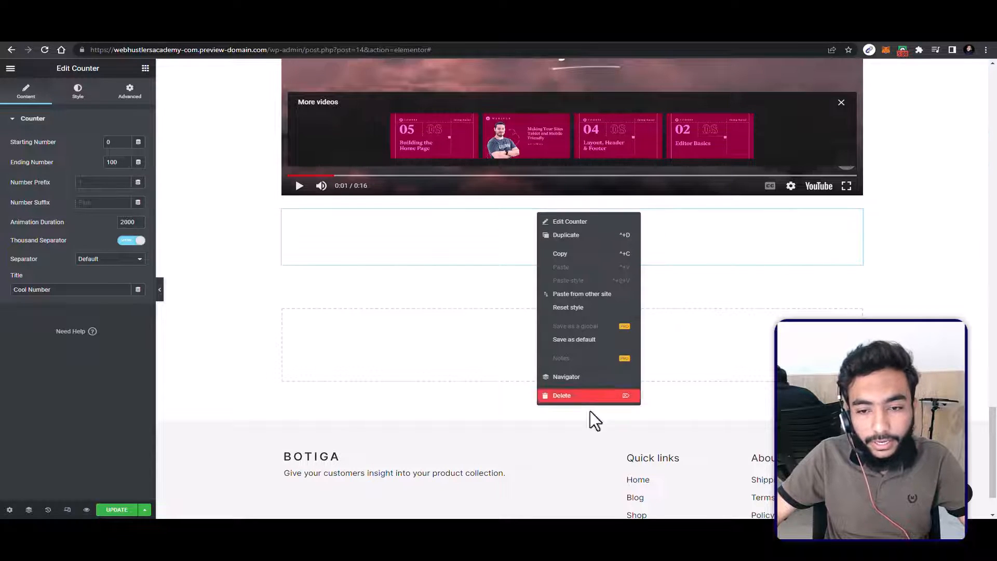
{"action": "left_click", "coordinate": [583, 404]}
{"action": "scroll", "coordinate": [136, 230], "scroll_direction": "down", "scroll_amount": 5}
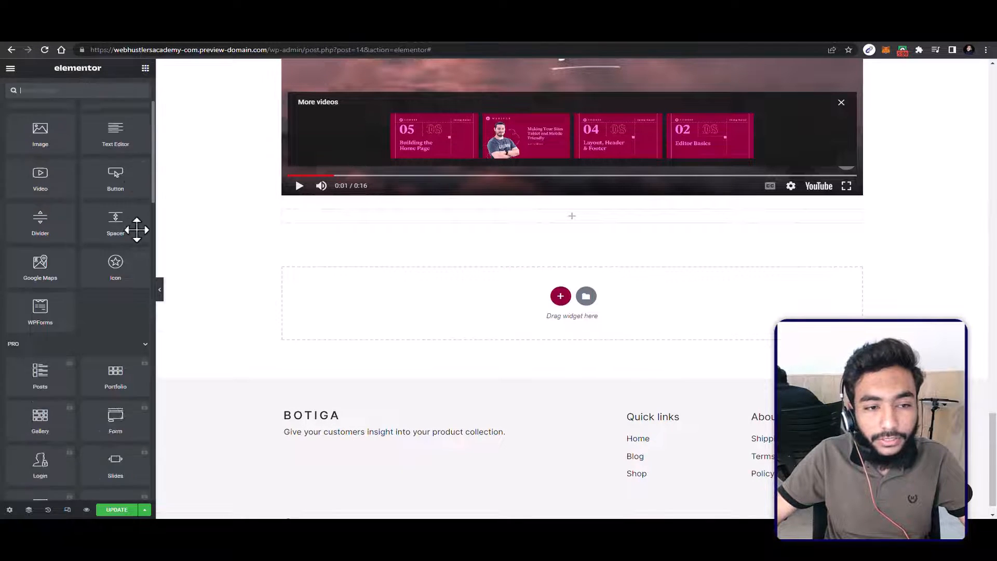
{"action": "scroll", "coordinate": [129, 228], "scroll_direction": "down", "scroll_amount": 15}
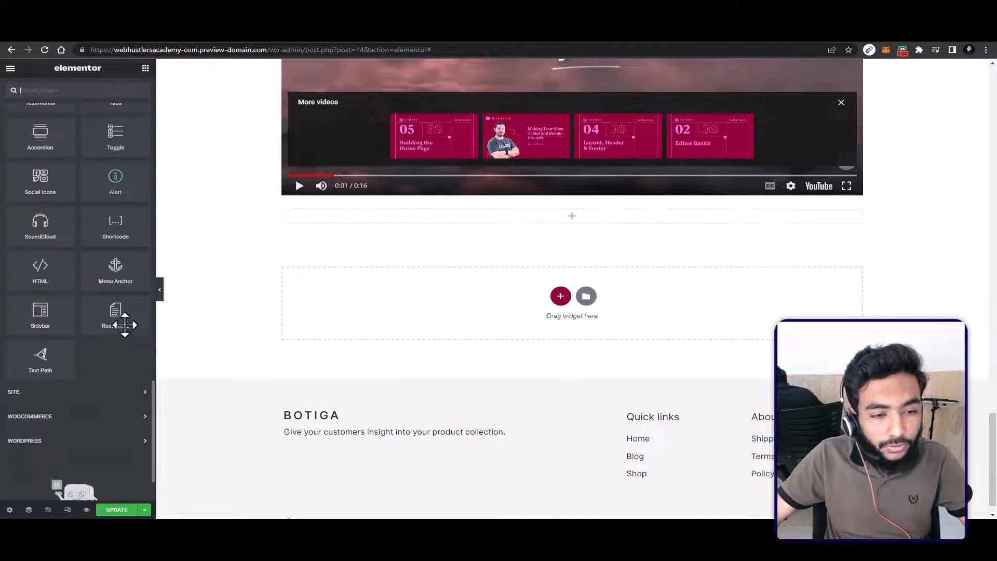
{"action": "scroll", "coordinate": [103, 389], "scroll_direction": "down", "scroll_amount": 1}
{"action": "double_click", "coordinate": [63, 347]}
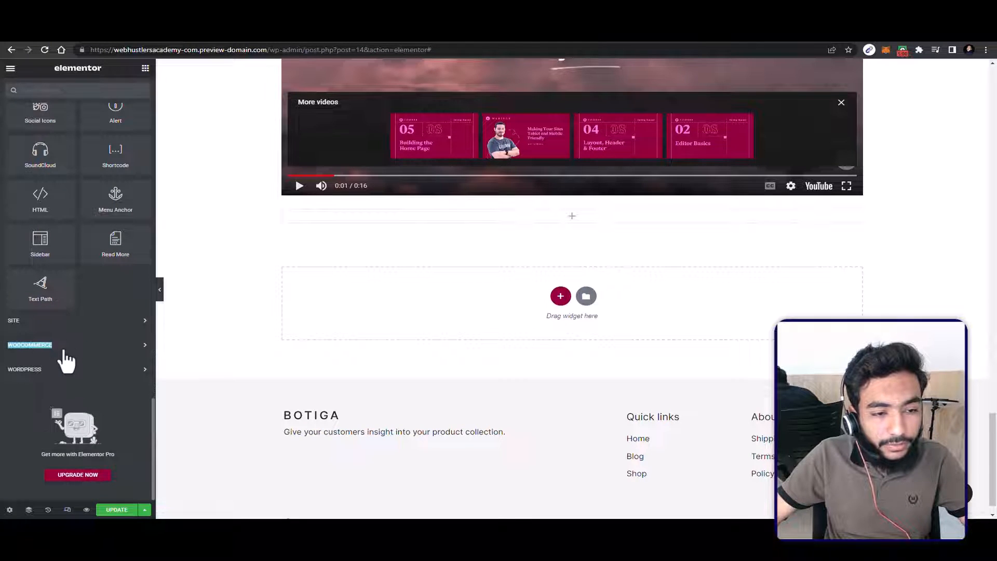
{"action": "scroll", "coordinate": [91, 371], "scroll_direction": "down", "scroll_amount": 8}
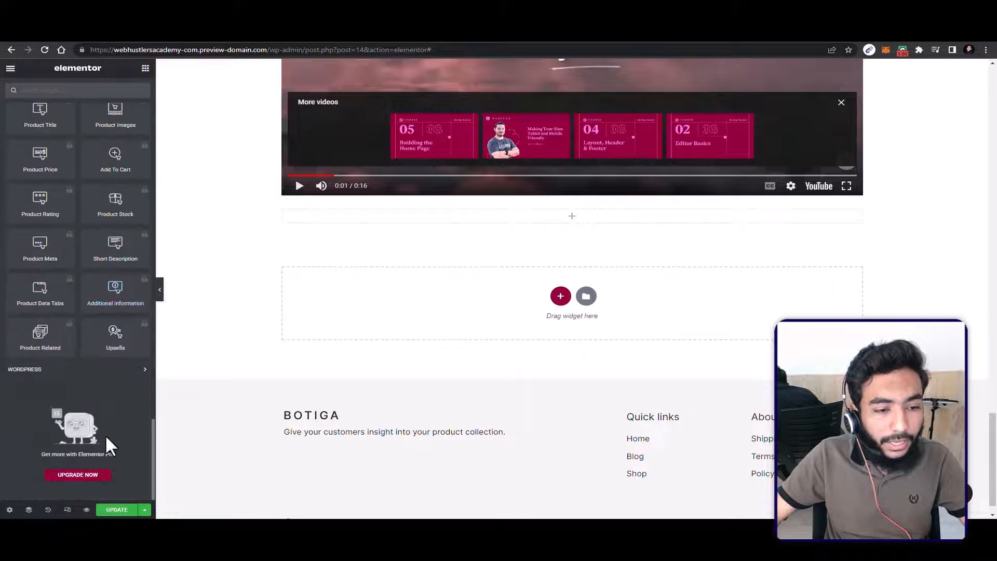
{"action": "left_click", "coordinate": [80, 371]}
{"action": "scroll", "coordinate": [89, 367], "scroll_direction": "down", "scroll_amount": 2}
{"action": "scroll", "coordinate": [98, 325], "scroll_direction": "up", "scroll_amount": 6}
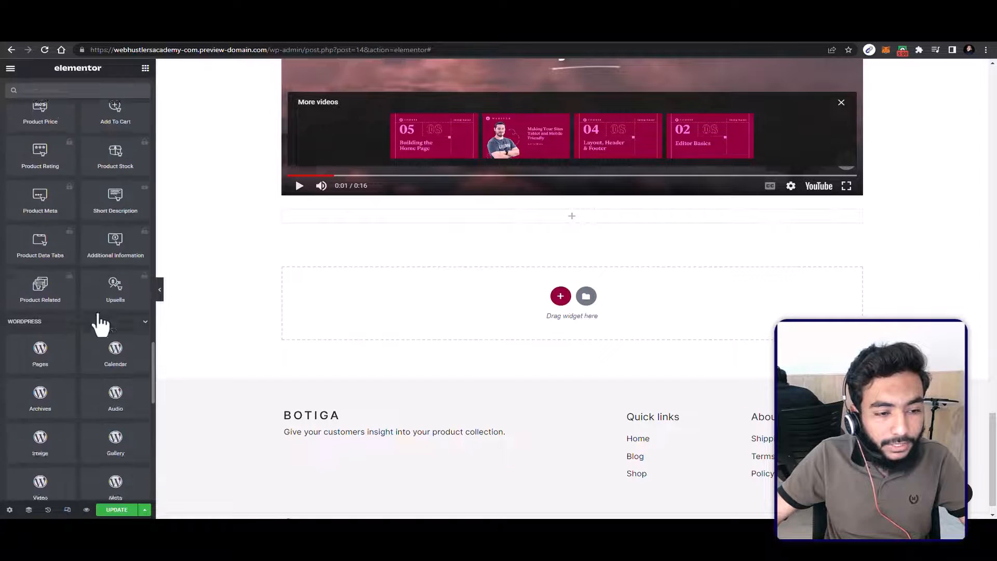
{"action": "scroll", "coordinate": [109, 286], "scroll_direction": "up", "scroll_amount": 5}
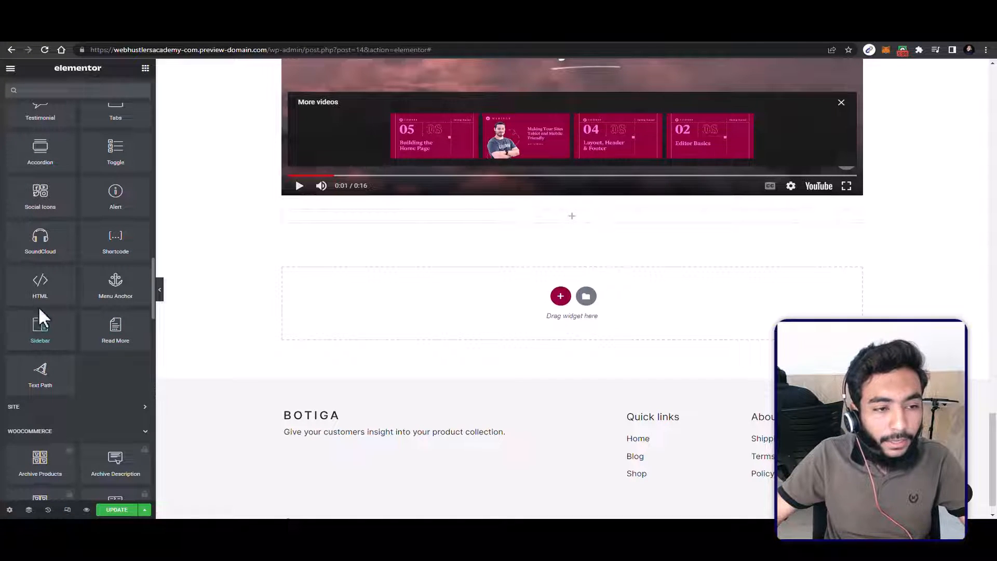
{"action": "scroll", "coordinate": [40, 314], "scroll_direction": "up", "scroll_amount": 1}
{"action": "scroll", "coordinate": [43, 241], "scroll_direction": "up", "scroll_amount": 1}
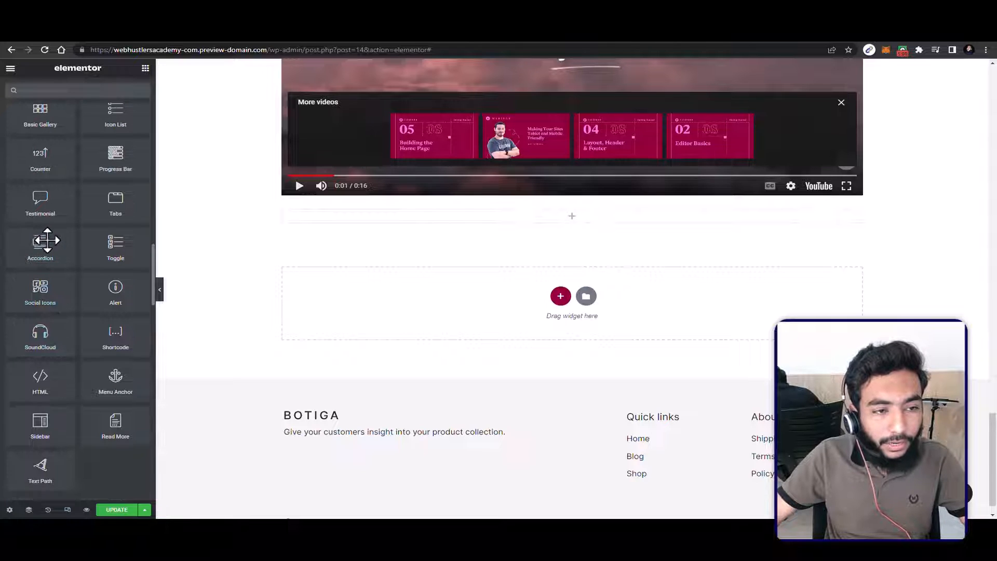
Step: Place an Accordion widget in the empty section and test expanding and collapsing its first item
{"action": "left_click_drag", "start_coordinate": [43, 248], "coordinate": [552, 211]}
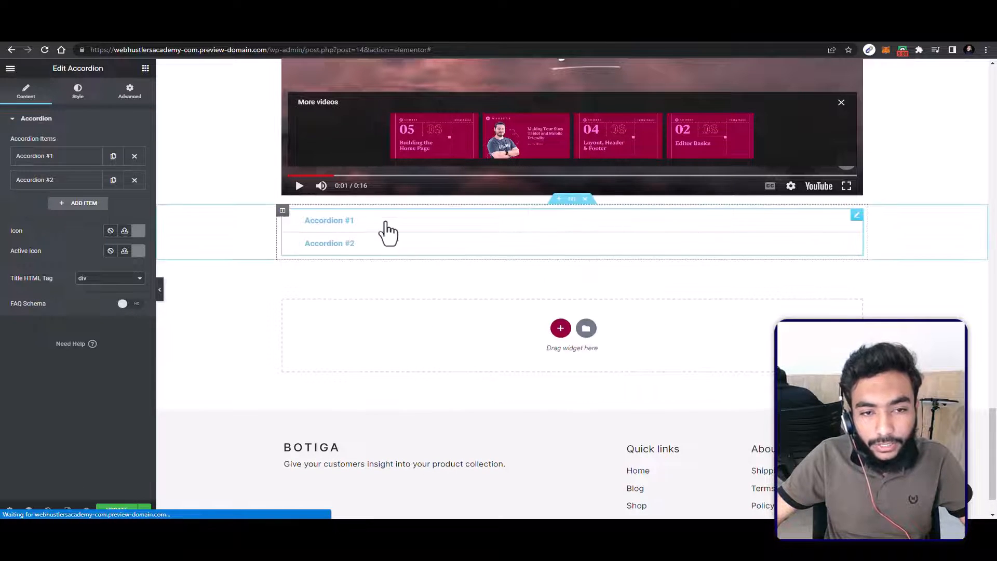
{"action": "left_click", "coordinate": [294, 228]}
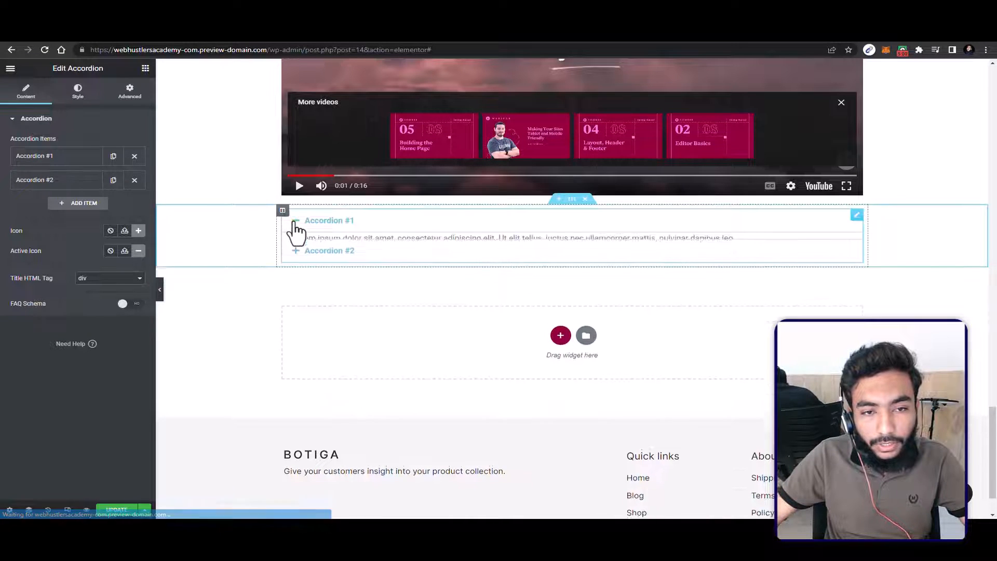
{"action": "left_click", "coordinate": [301, 224]}
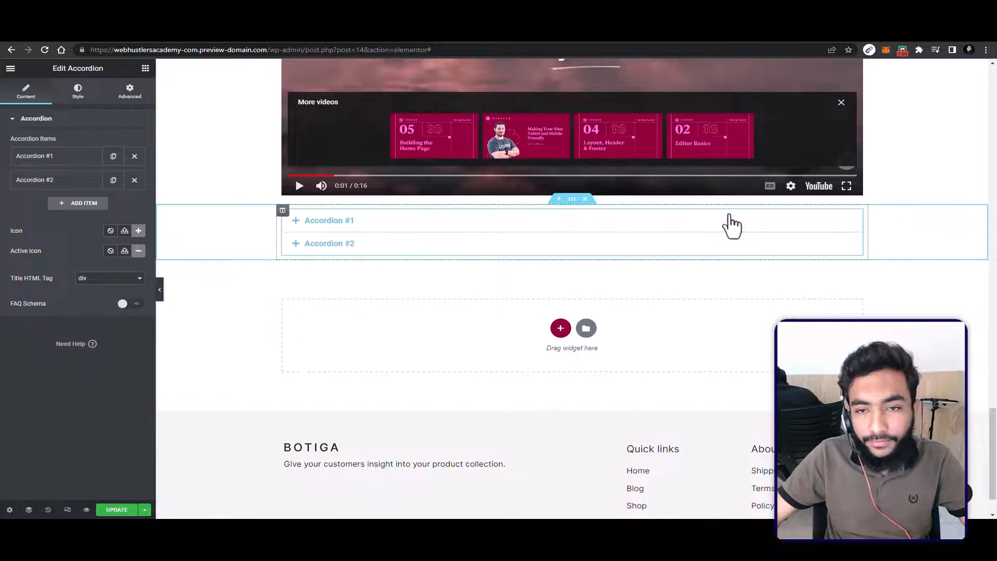
Step: Delete the section holding the accordion and update the home page
{"action": "left_click", "coordinate": [586, 199]}
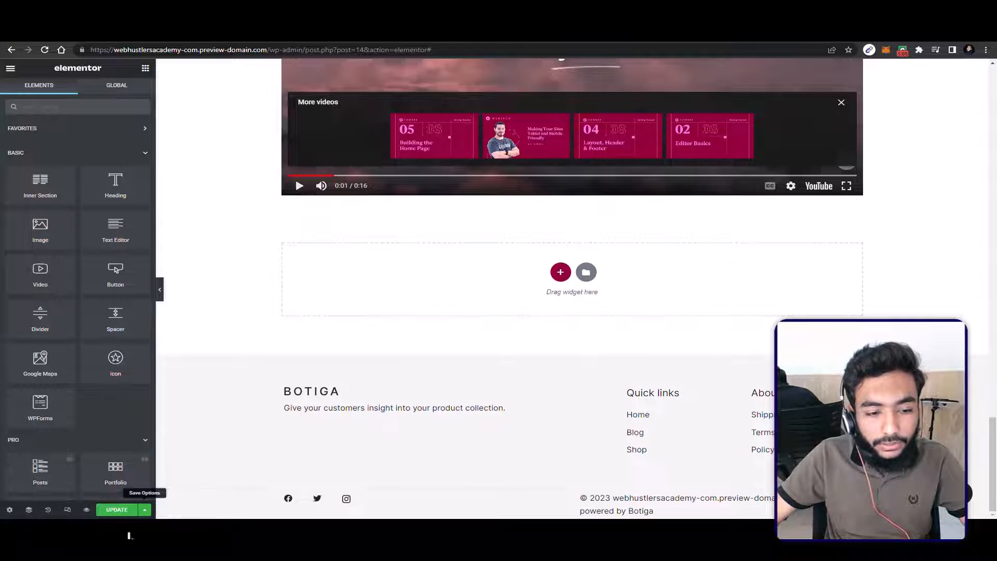
{"action": "left_click", "coordinate": [117, 509]}
Step: Leave the editor and open the store's front page at webhustlersacademy-com.preview-domain.com
{"action": "scroll", "coordinate": [486, 260], "scroll_direction": "up", "scroll_amount": 10}
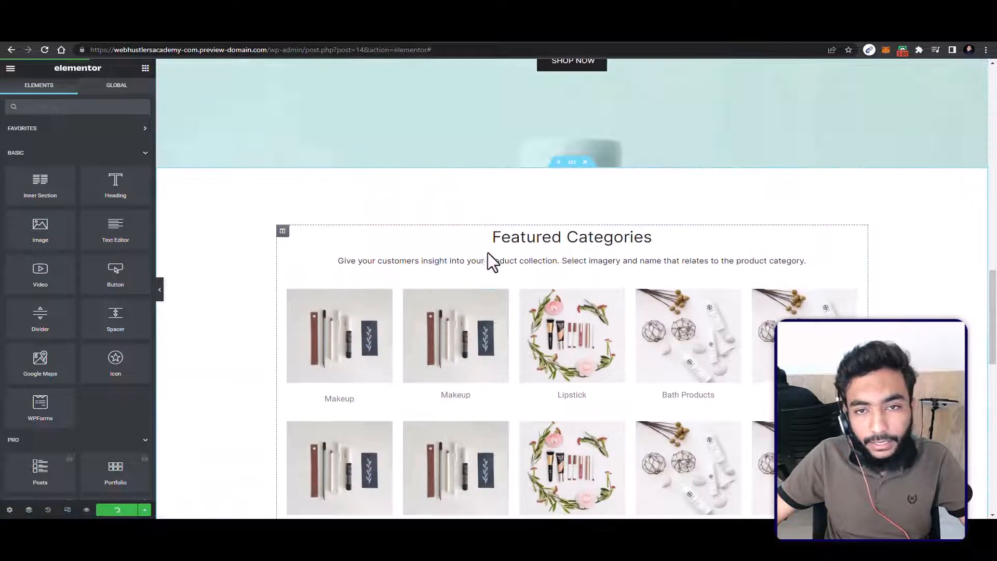
{"action": "scroll", "coordinate": [488, 253], "scroll_direction": "up", "scroll_amount": 2}
{"action": "left_click_drag", "start_coordinate": [433, 50], "coordinate": [279, 50]}
{"action": "key", "text": "BackSpace"}
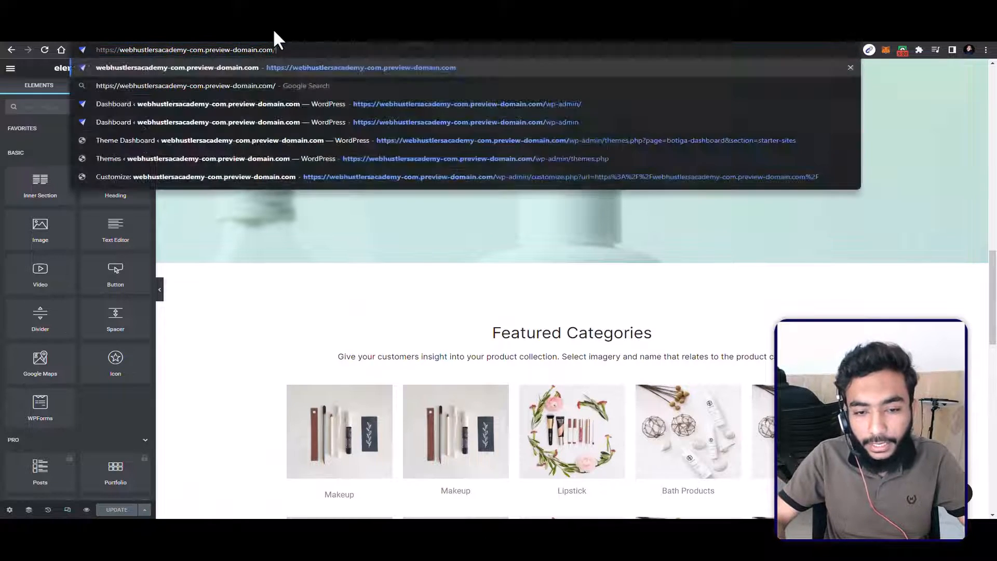
{"action": "key", "text": "Return"}
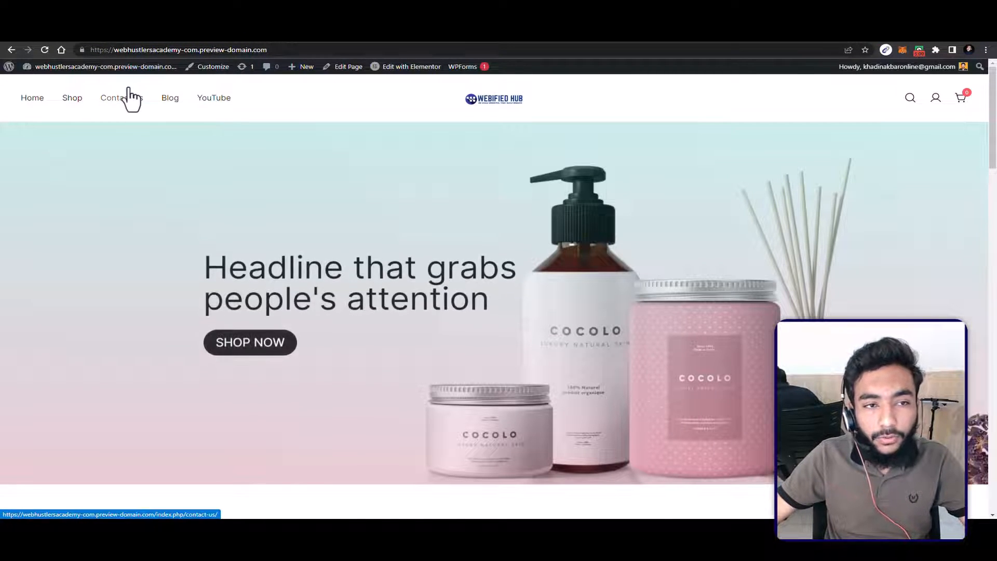
Step: Open the store's Contact us page and examine its map, message form and store details
{"action": "left_click", "coordinate": [130, 96]}
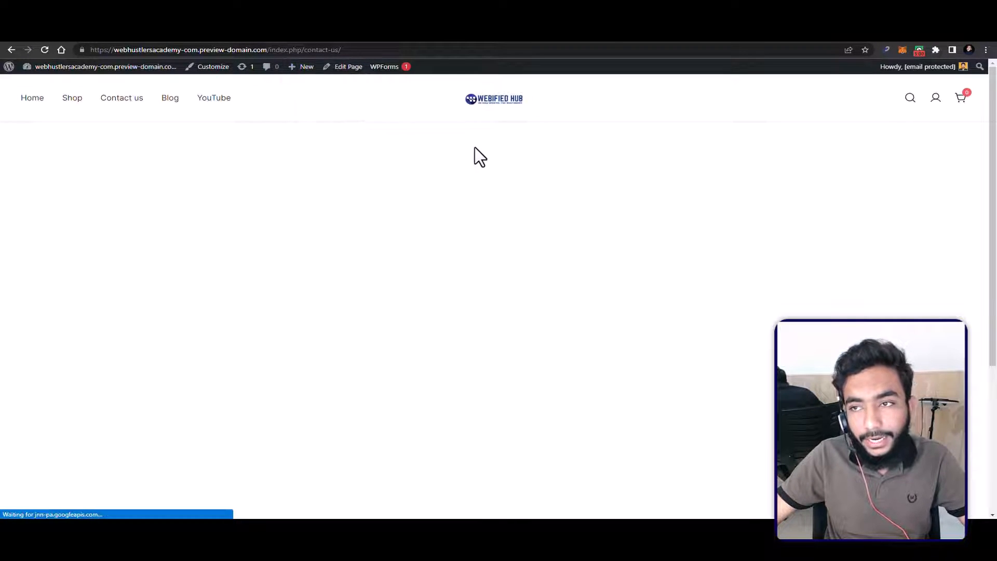
{"action": "scroll", "coordinate": [606, 202], "scroll_direction": "down", "scroll_amount": 3}
{"action": "scroll", "coordinate": [591, 201], "scroll_direction": "up", "scroll_amount": 3}
{"action": "scroll", "coordinate": [588, 204], "scroll_direction": "down", "scroll_amount": 4}
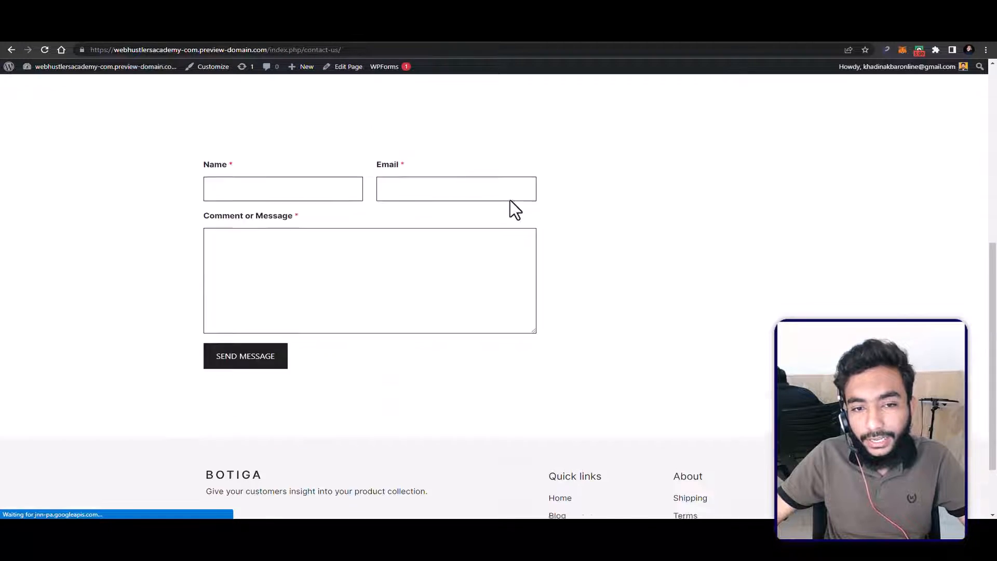
{"action": "scroll", "coordinate": [727, 258], "scroll_direction": "up", "scroll_amount": 3}
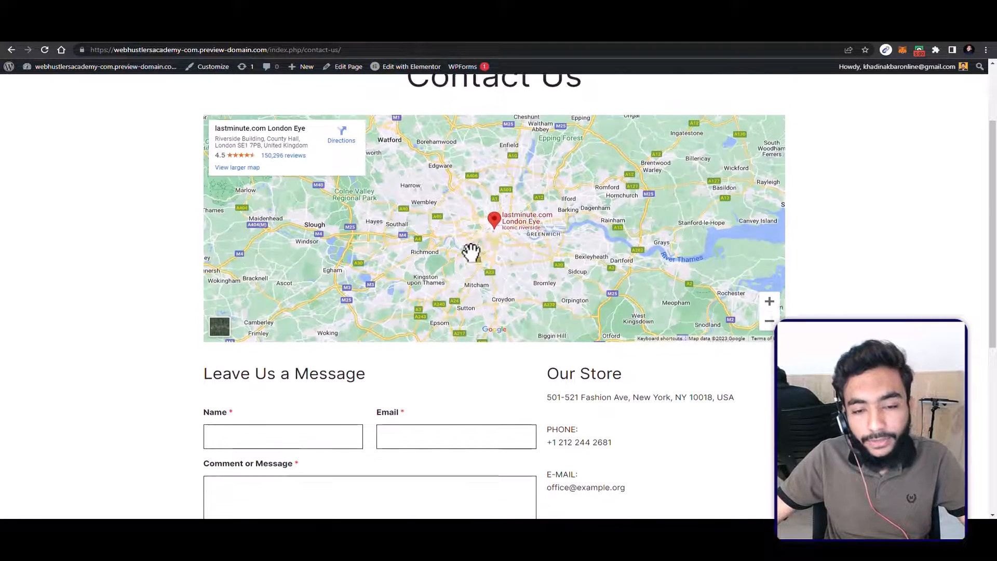
{"action": "scroll", "coordinate": [472, 252], "scroll_direction": "down", "scroll_amount": 3}
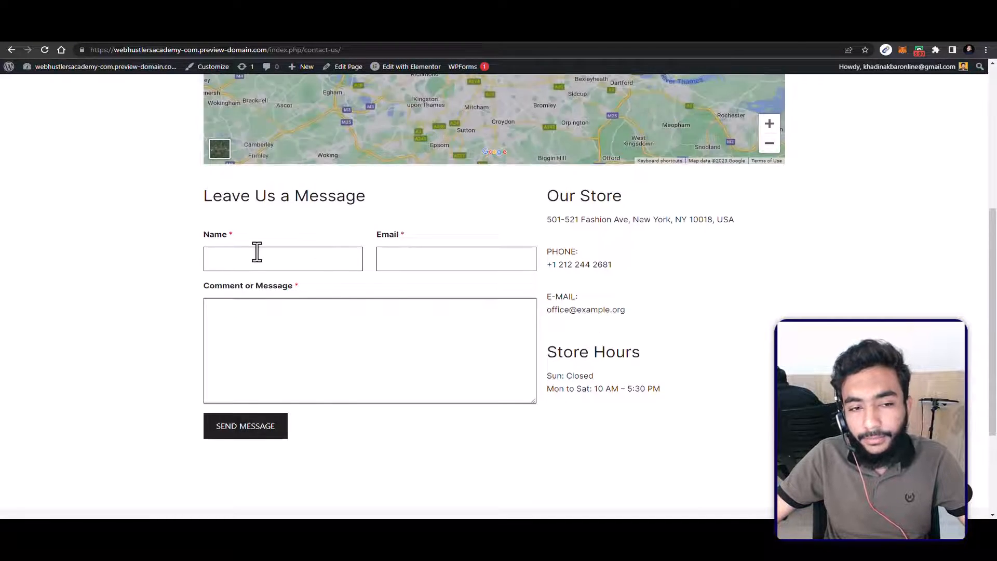
{"action": "left_click", "coordinate": [227, 261]}
{"action": "left_click", "coordinate": [154, 242]}
{"action": "scroll", "coordinate": [356, 143], "scroll_direction": "up", "scroll_amount": 3}
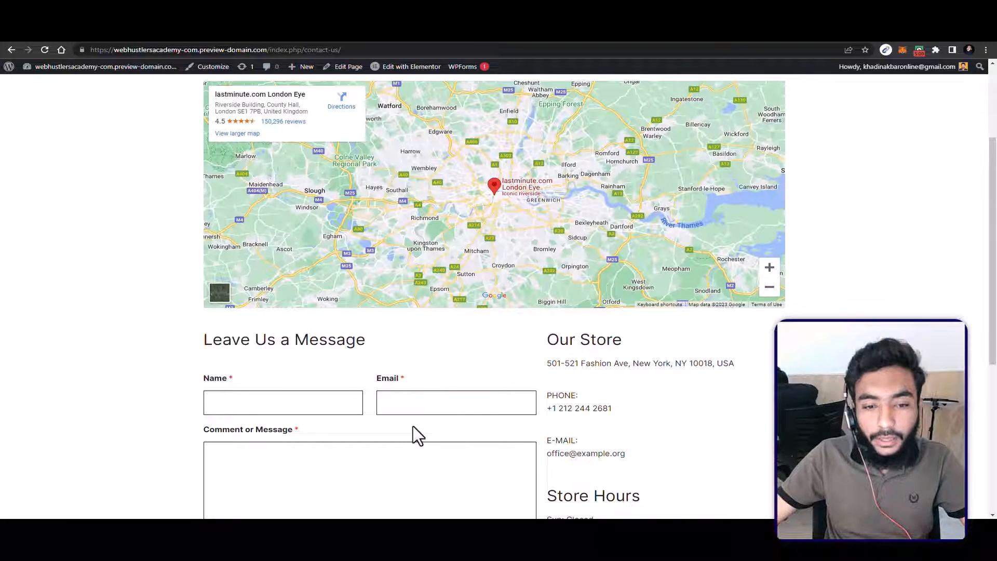
{"action": "scroll", "coordinate": [378, 273], "scroll_direction": "up", "scroll_amount": 2}
{"action": "scroll", "coordinate": [378, 274], "scroll_direction": "up", "scroll_amount": 1}
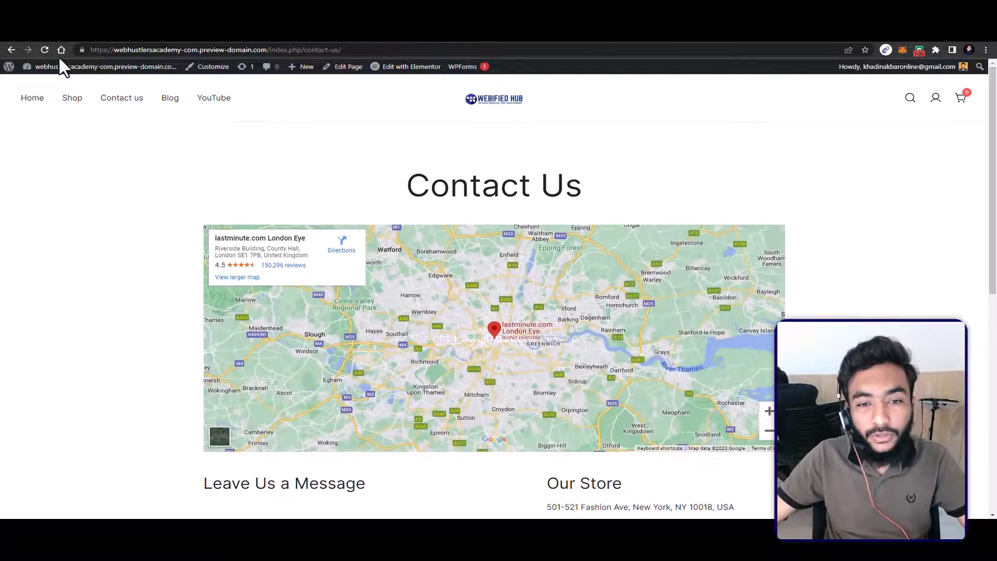
Step: Return to the WordPress admin dashboard and open the WooCommerce home page
{"action": "left_click", "coordinate": [66, 73]}
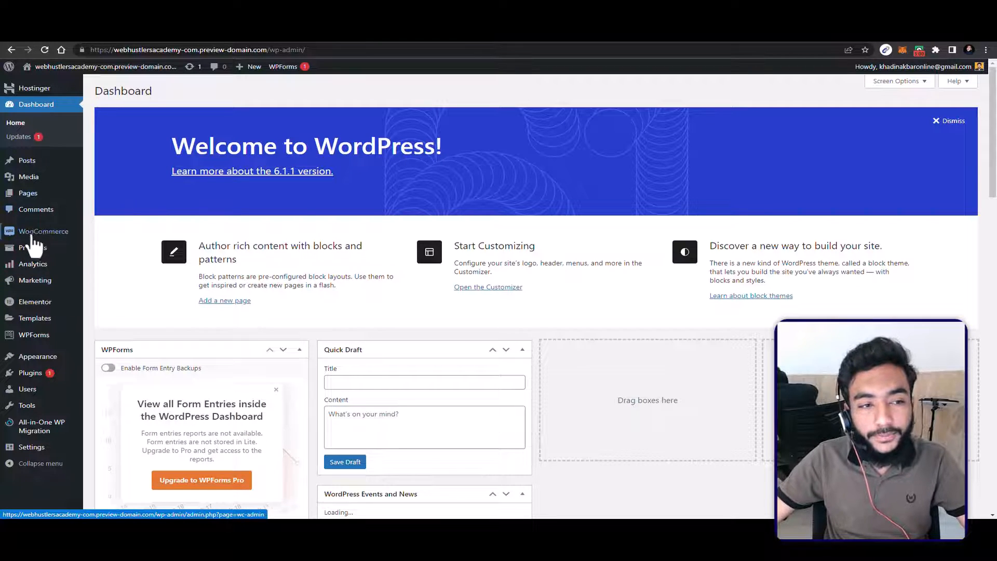
{"action": "mouse_move", "coordinate": [64, 242]}
{"action": "left_click", "coordinate": [105, 234]}
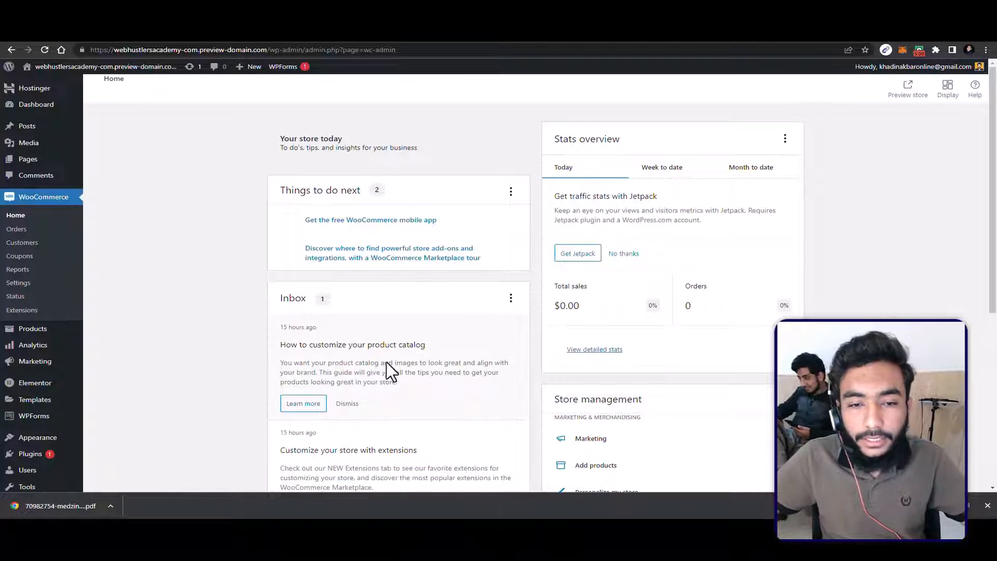
Step: Look over the inbox and store management links on the WooCommerce home page and open the Orders page
{"action": "scroll", "coordinate": [386, 362], "scroll_direction": "down", "scroll_amount": 5}
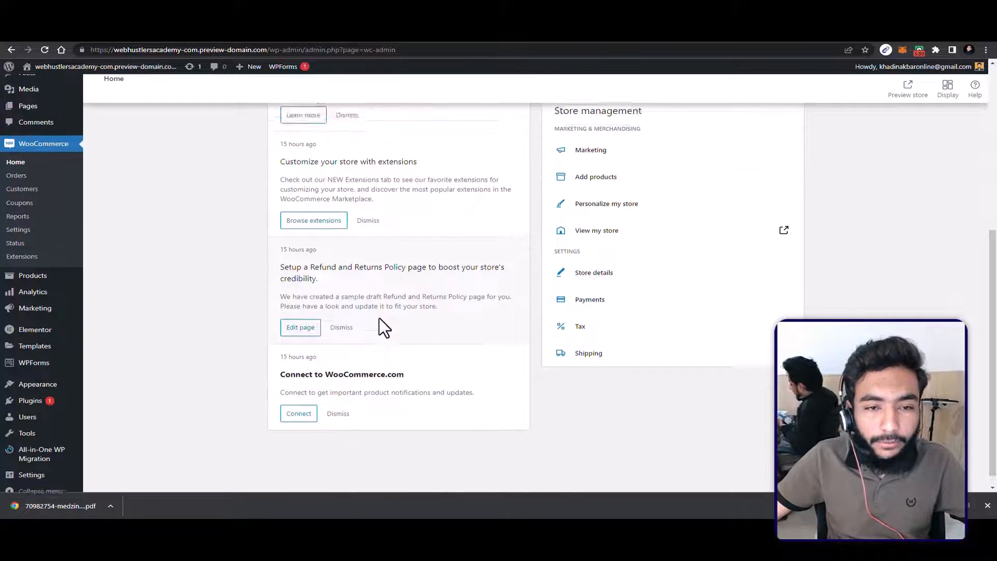
{"action": "scroll", "coordinate": [378, 322], "scroll_direction": "up", "scroll_amount": 3}
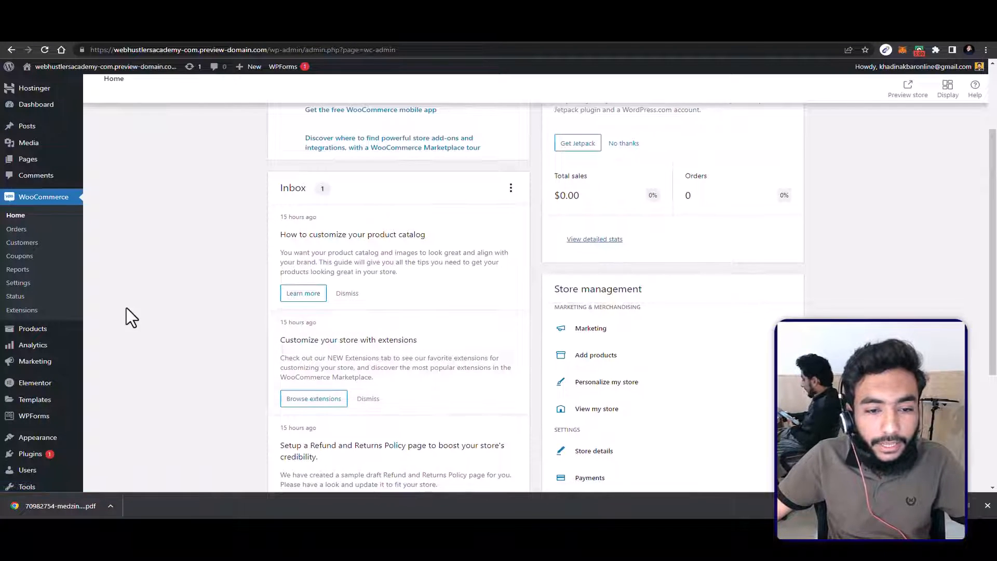
{"action": "left_click", "coordinate": [31, 230]}
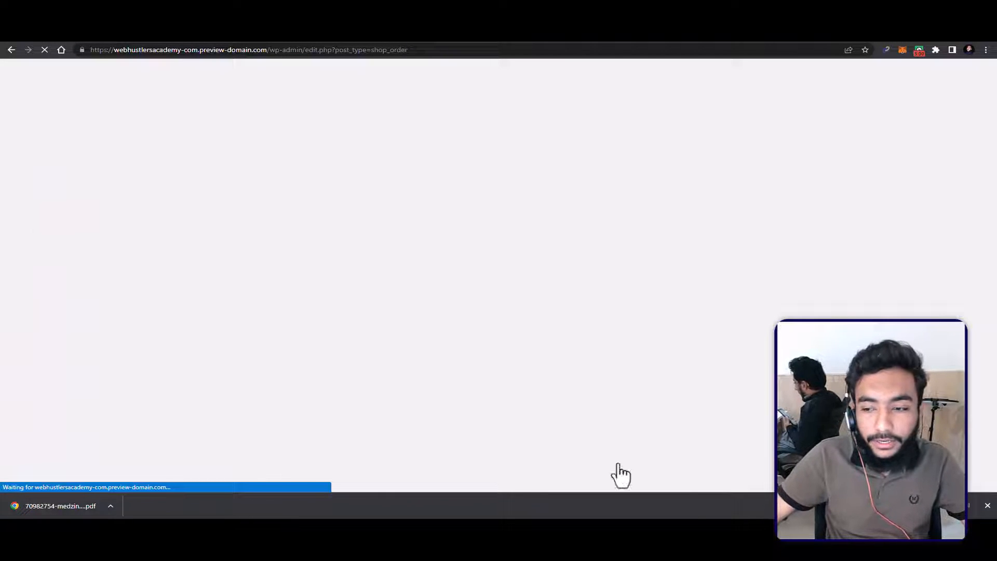
{"action": "left_click", "coordinate": [987, 506]}
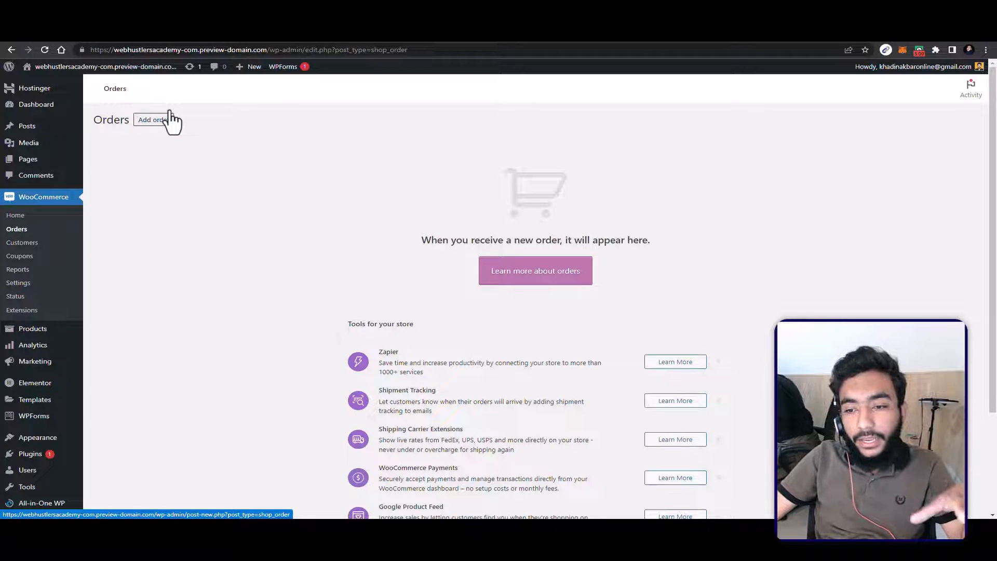
Step: Open the store's Coupons page, view the form for creating a first coupon, and go back
{"action": "left_click", "coordinate": [22, 244]}
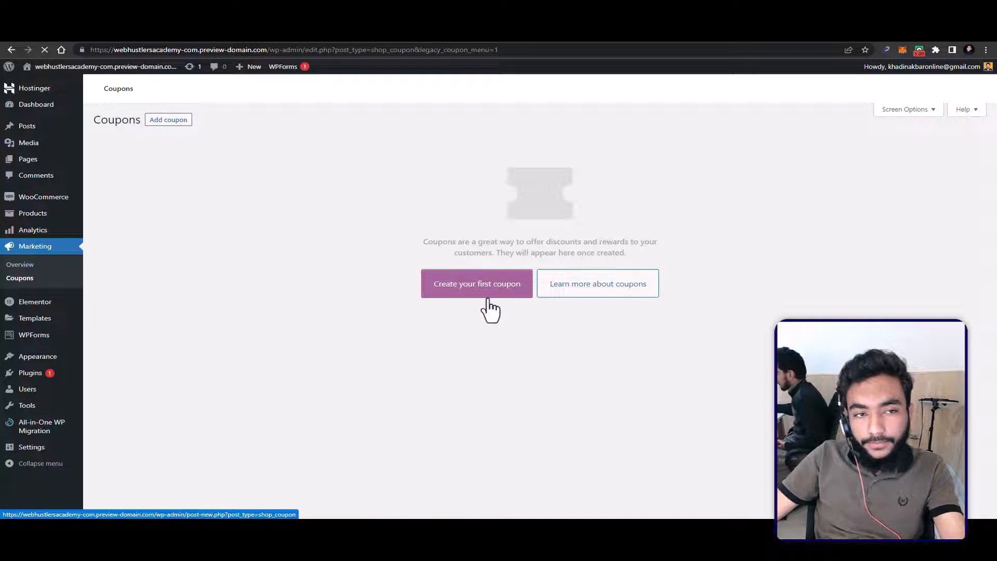
{"action": "left_click", "coordinate": [476, 298]}
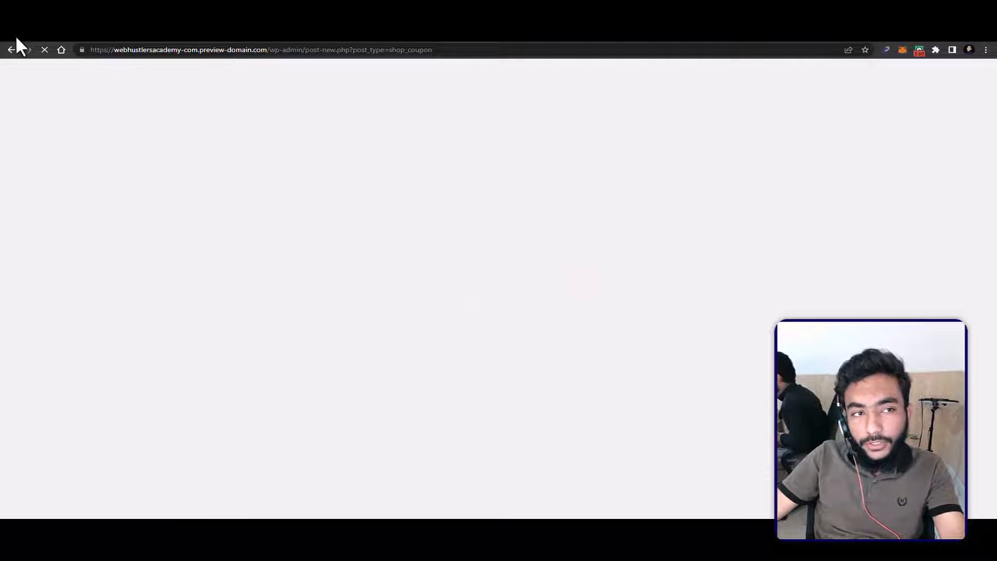
{"action": "left_click", "coordinate": [11, 49]}
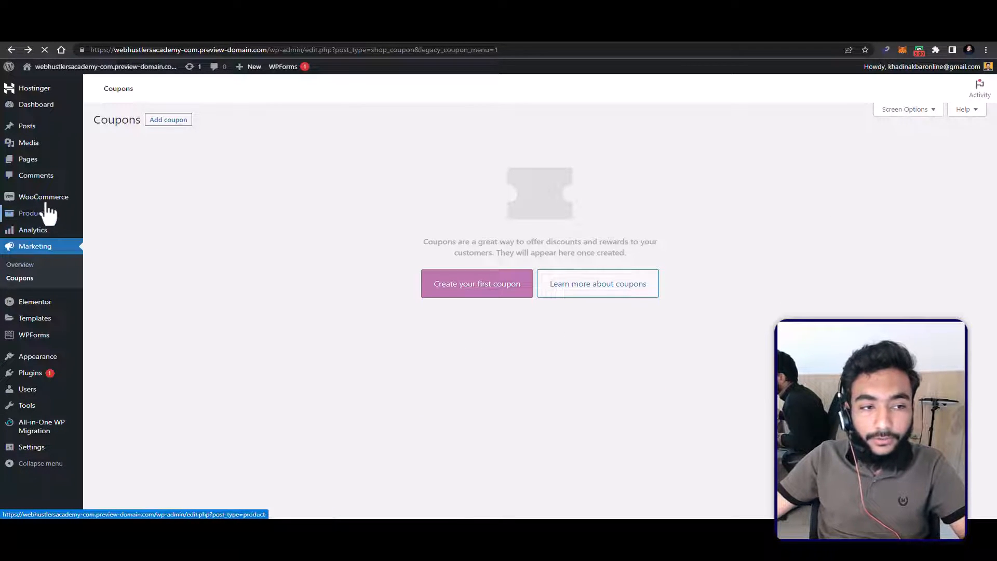
Step: Open the general WooCommerce settings and fill in the store's address line and city from a saved address
{"action": "mouse_move", "coordinate": [37, 199]}
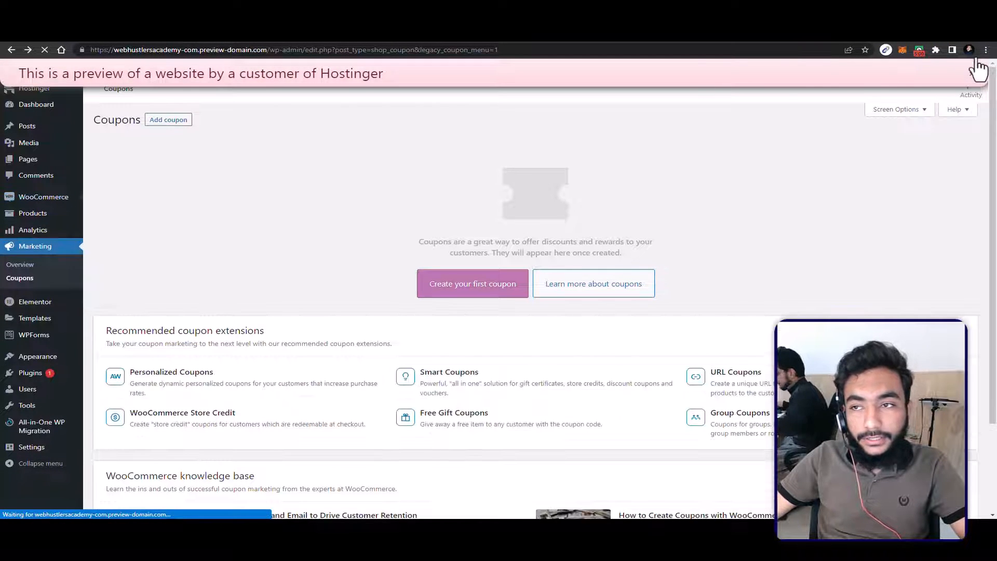
{"action": "left_click", "coordinate": [971, 73]}
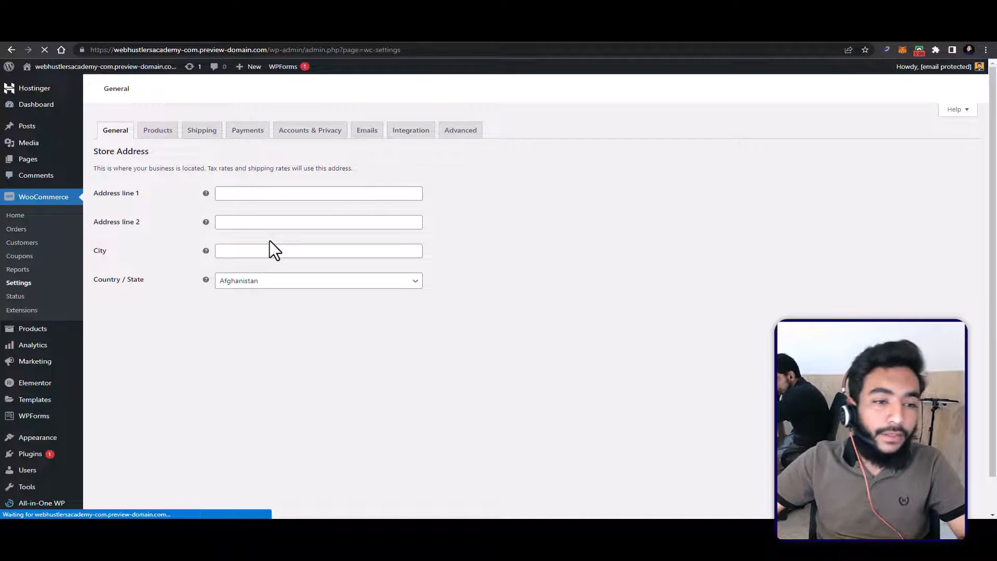
{"action": "left_click", "coordinate": [287, 196]}
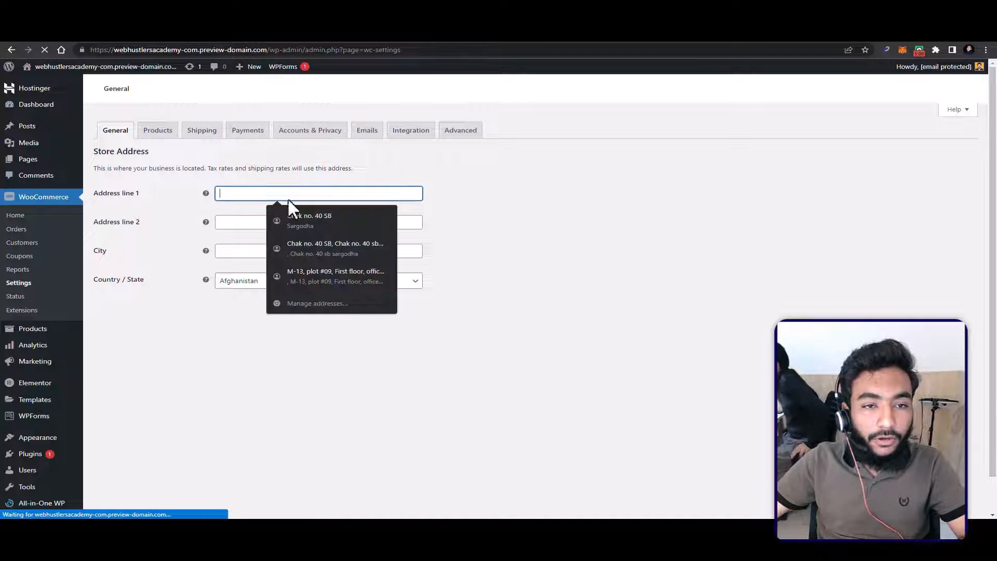
{"action": "left_click", "coordinate": [317, 219]}
Step: Try to choose the store's region in the country/state list, selecting Pakistan — Azad Kashmir
{"action": "left_click", "coordinate": [277, 284]}
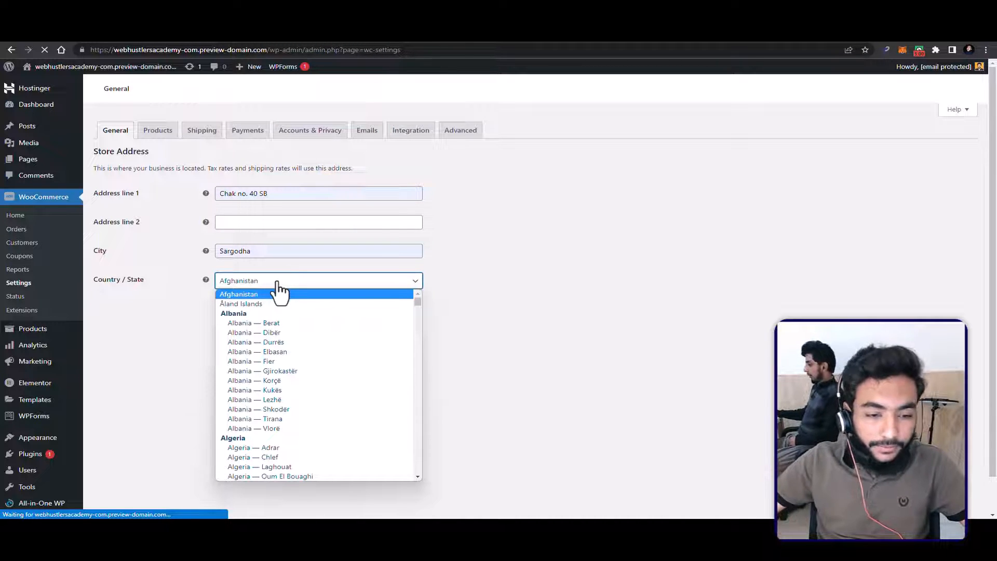
{"action": "scroll", "coordinate": [285, 329], "scroll_direction": "down", "scroll_amount": 3}
{"action": "scroll", "coordinate": [286, 328], "scroll_direction": "up", "scroll_amount": 3}
{"action": "left_click", "coordinate": [299, 288]}
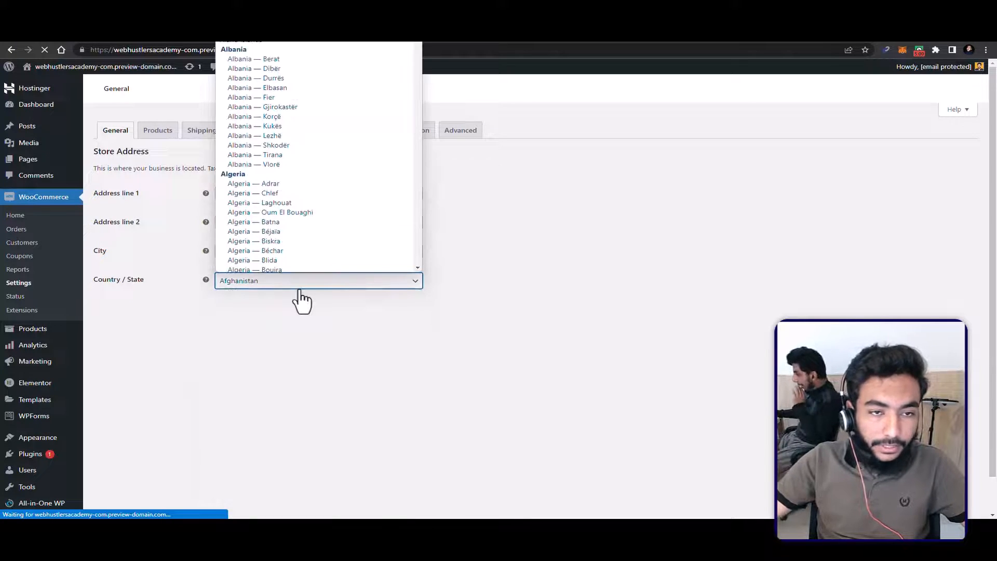
{"action": "key", "text": "p"}
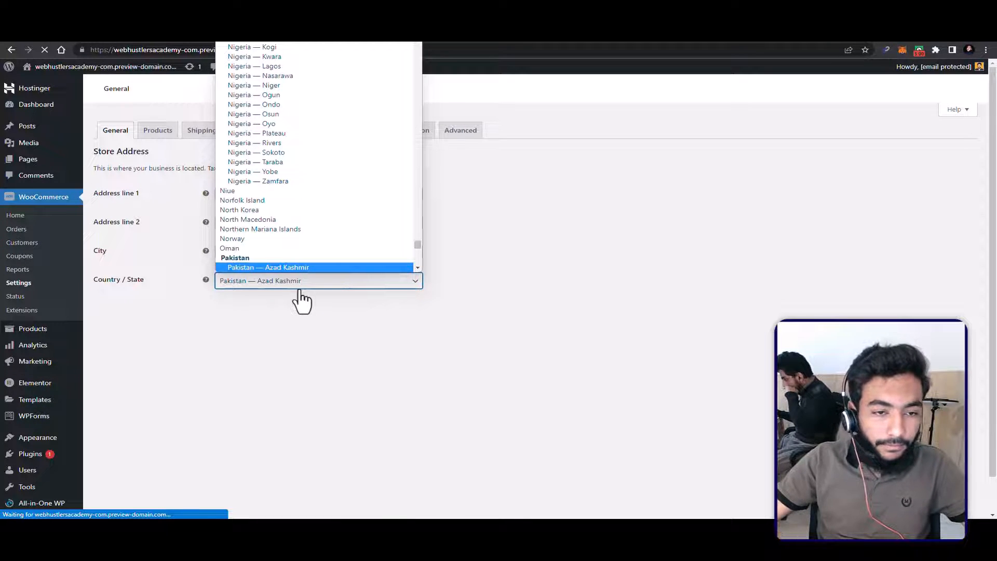
{"action": "key", "text": "a"}
{"action": "key", "text": "Down"}
{"action": "key", "text": "Down"}
{"action": "key", "text": "Down"}
{"action": "key", "text": "Down"}
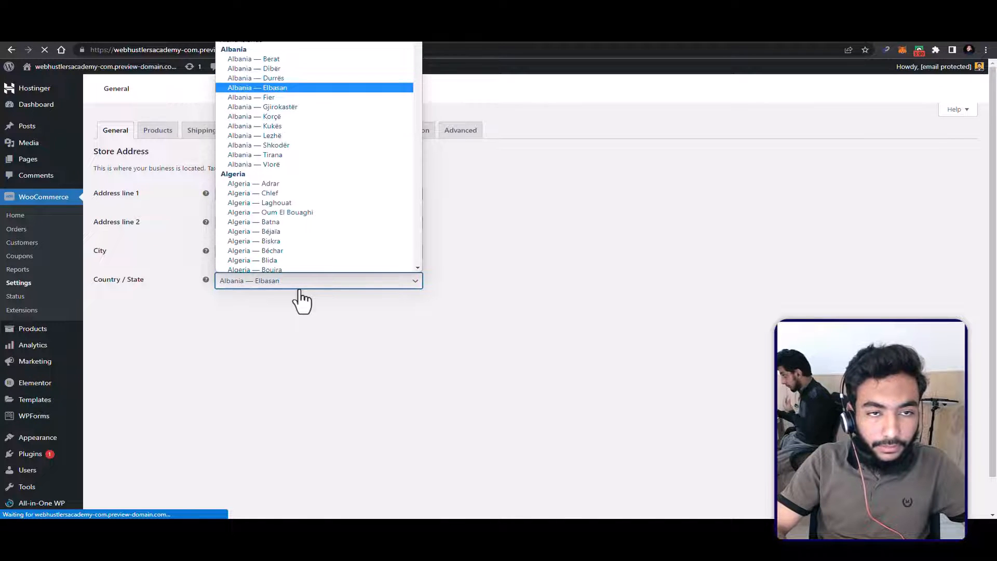
{"action": "key", "text": "p"}
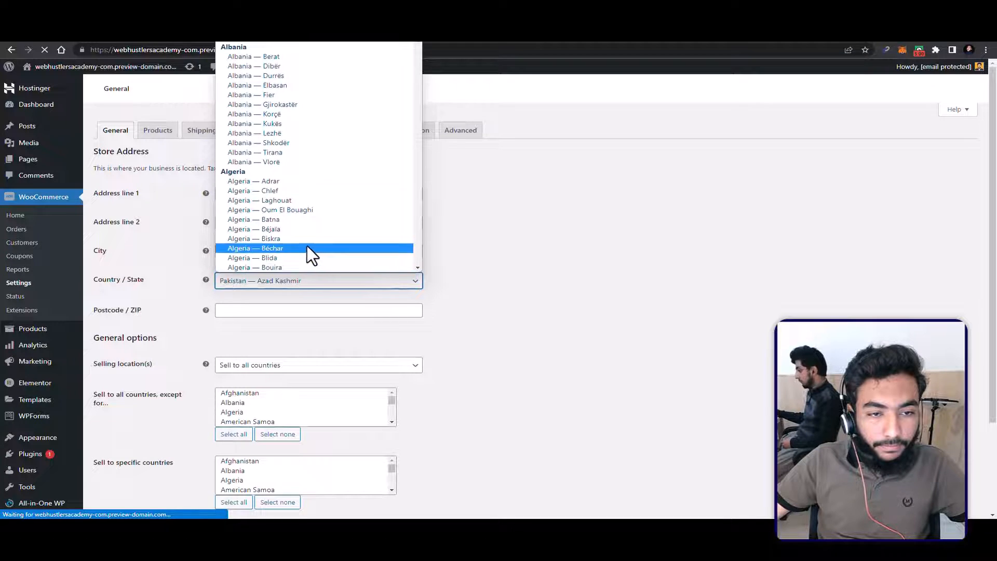
{"action": "scroll", "coordinate": [307, 246], "scroll_direction": "down", "scroll_amount": 20}
{"action": "scroll", "coordinate": [310, 229], "scroll_direction": "down", "scroll_amount": 20}
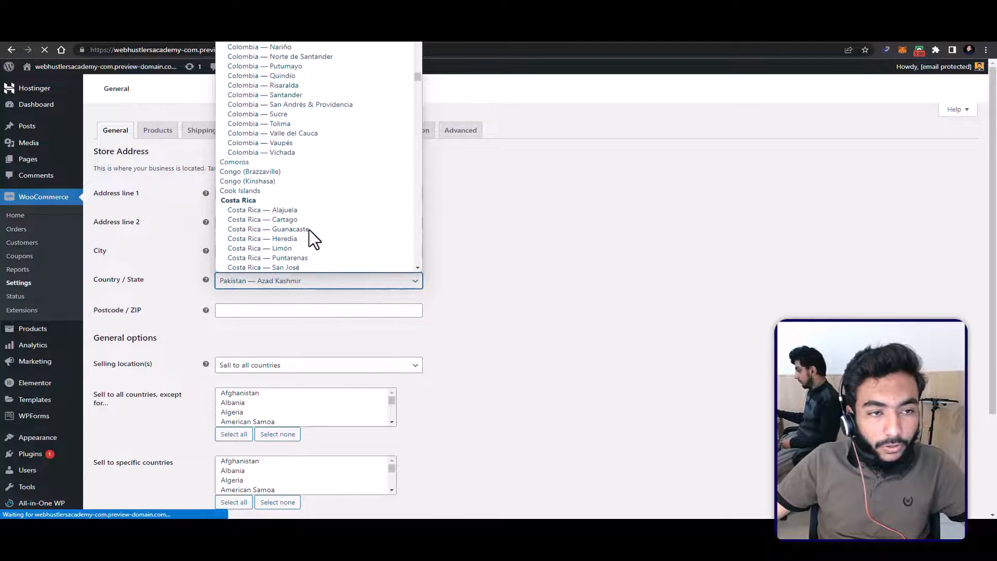
{"action": "left_click", "coordinate": [554, 283]}
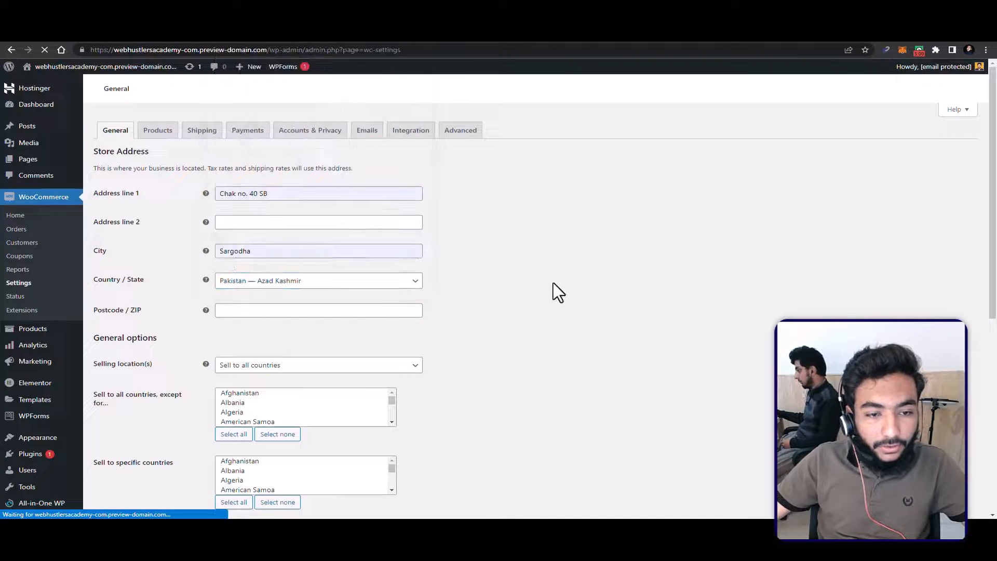
Step: Set the store's country/state to Pakistan — Punjab and enter the store's postcode
{"action": "left_click", "coordinate": [274, 283]}
{"action": "scroll", "coordinate": [293, 358], "scroll_direction": "down", "scroll_amount": 5}
{"action": "scroll", "coordinate": [310, 353], "scroll_direction": "down", "scroll_amount": 20}
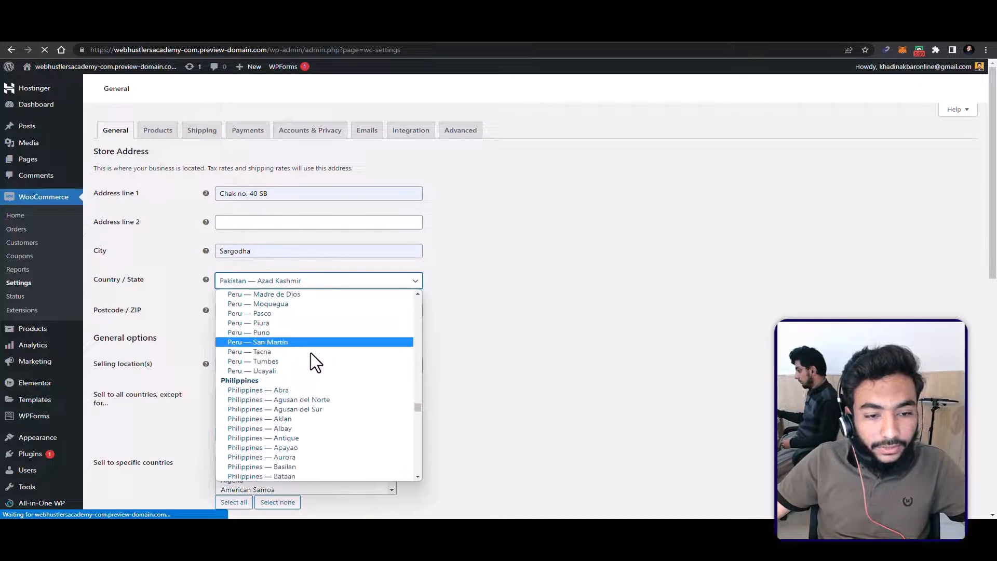
{"action": "scroll", "coordinate": [311, 351], "scroll_direction": "up", "scroll_amount": 15}
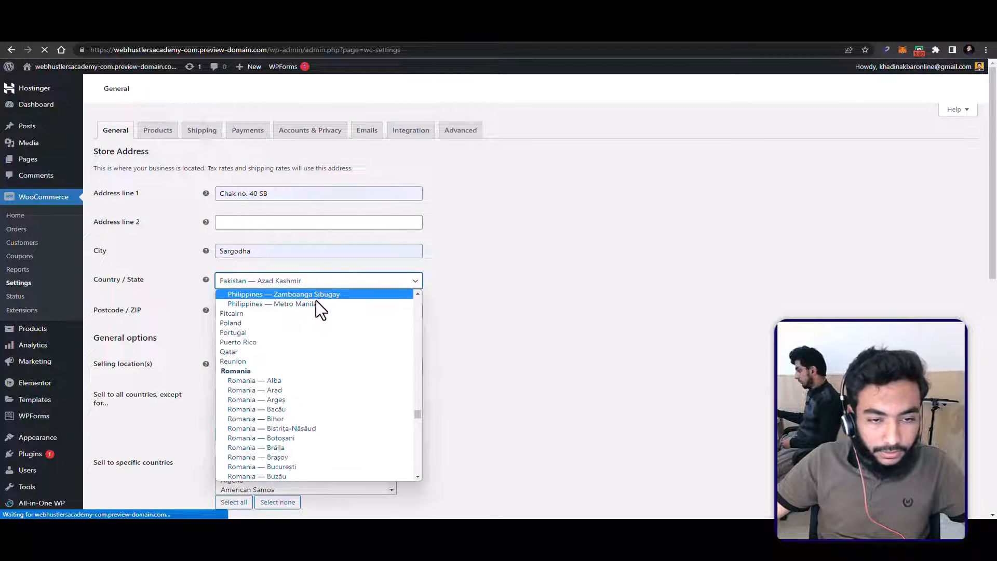
{"action": "left_click", "coordinate": [318, 282]}
{"action": "left_click", "coordinate": [317, 282]}
{"action": "scroll", "coordinate": [281, 431], "scroll_direction": "down", "scroll_amount": 6}
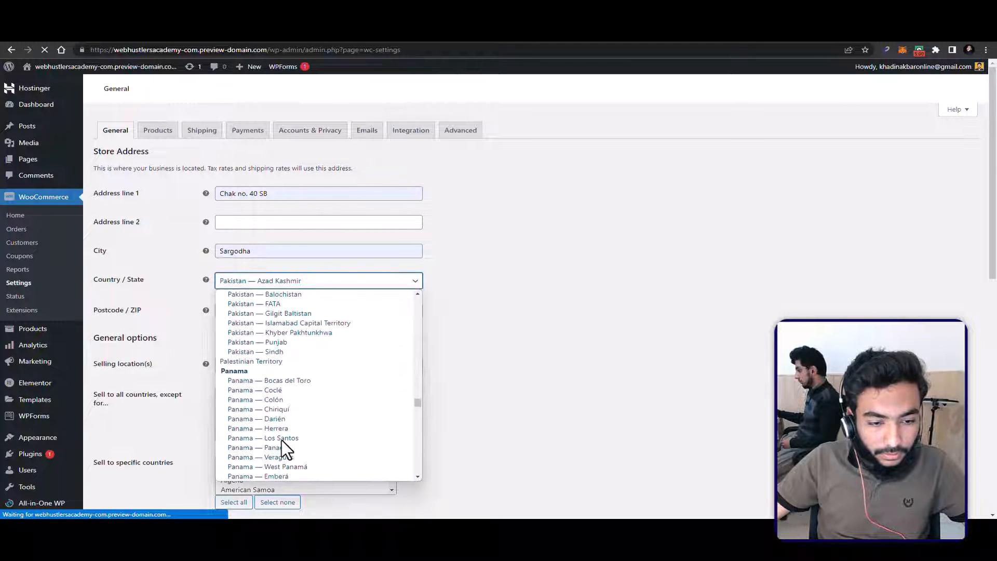
{"action": "scroll", "coordinate": [272, 383], "scroll_direction": "up", "scroll_amount": 3}
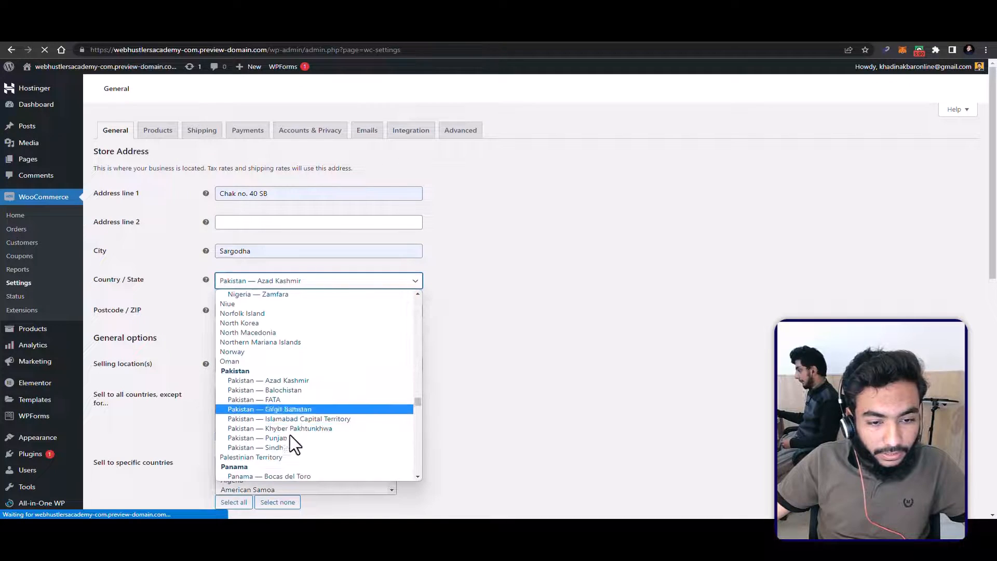
{"action": "left_click", "coordinate": [275, 437]}
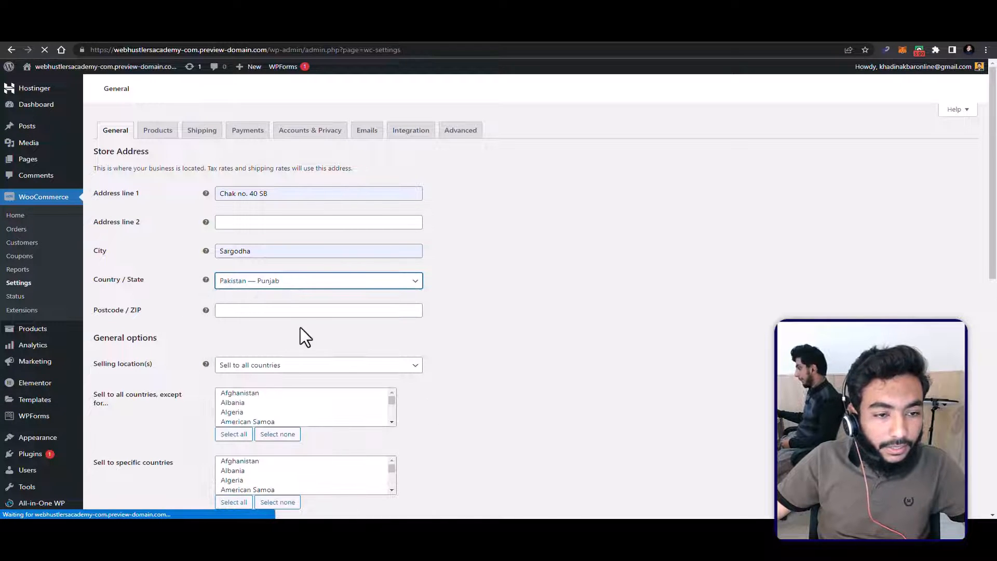
{"action": "left_click", "coordinate": [296, 311]}
{"action": "type", "text": "40100"}
Step: Set the selling location to Sell to specific countries and add Pakistan as the only country
{"action": "scroll", "coordinate": [296, 349], "scroll_direction": "down", "scroll_amount": 2}
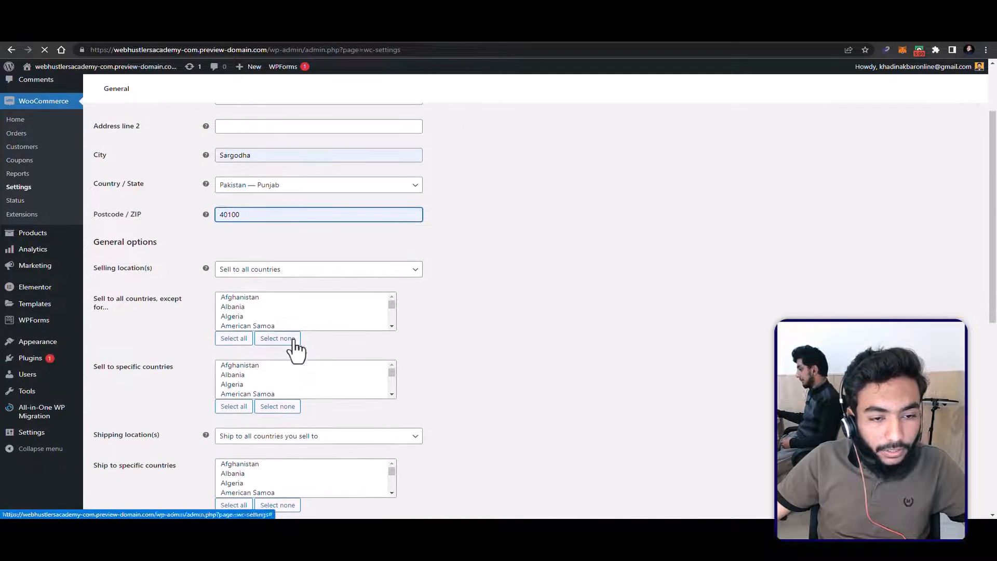
{"action": "left_click", "coordinate": [285, 271]}
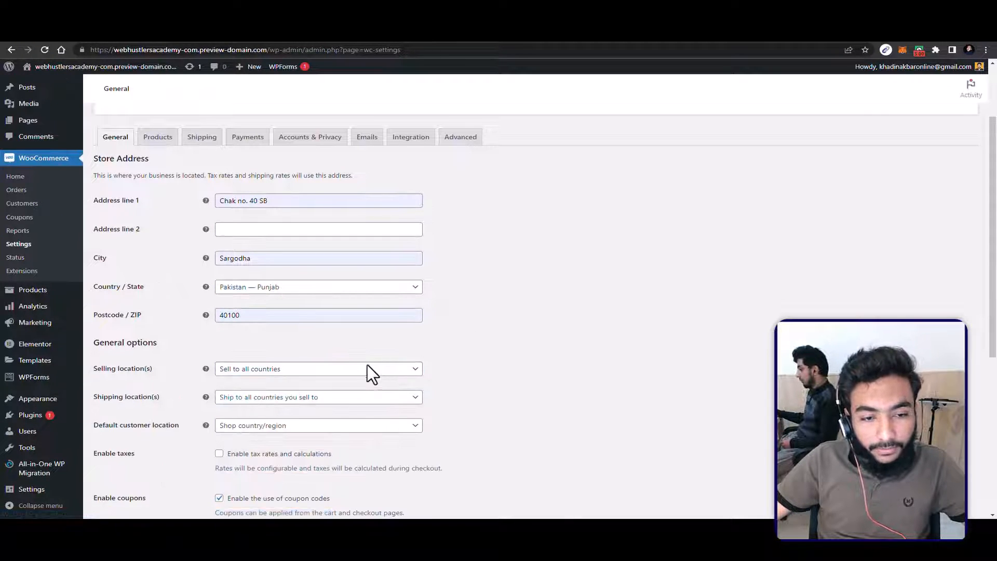
{"action": "left_click", "coordinate": [372, 373]}
{"action": "left_click", "coordinate": [275, 410]}
{"action": "scroll", "coordinate": [294, 369], "scroll_direction": "down", "scroll_amount": 2}
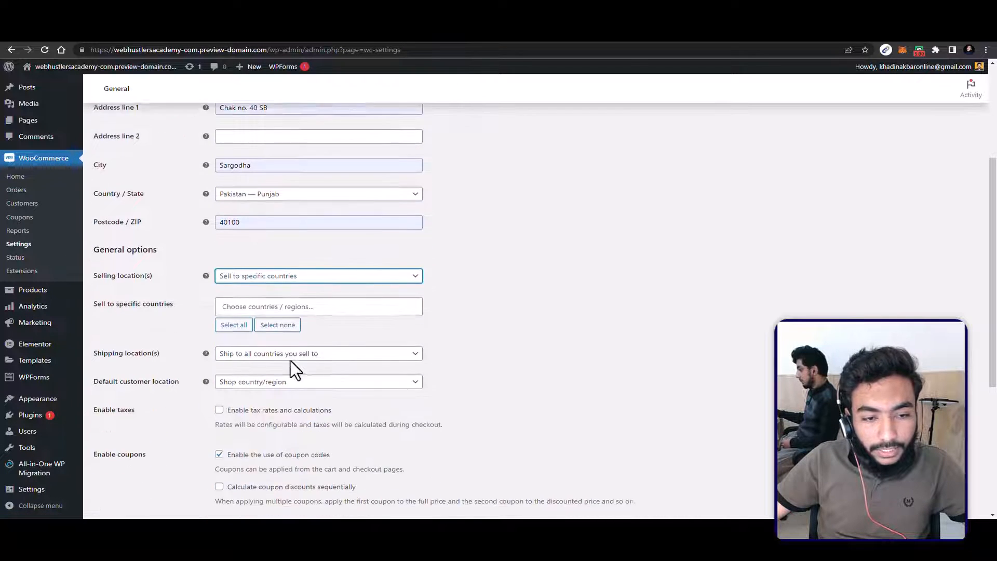
{"action": "left_click", "coordinate": [281, 295]}
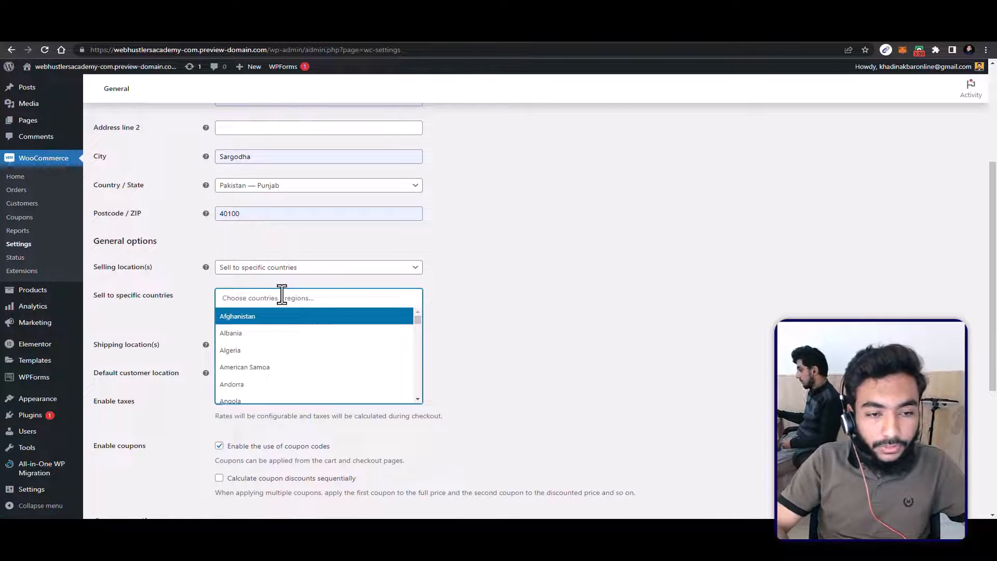
{"action": "type", "text": "pakista"}
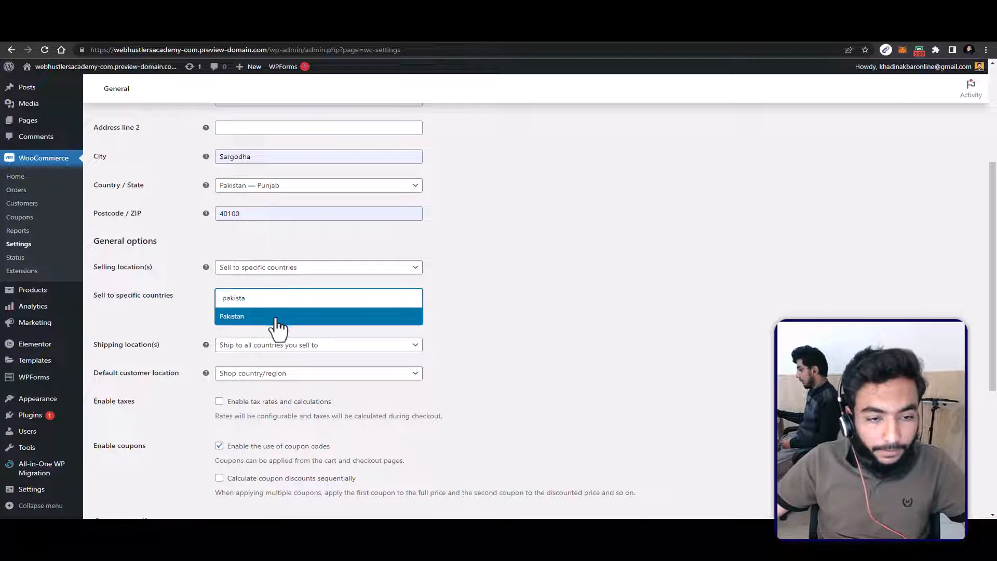
{"action": "left_click", "coordinate": [276, 317]}
Step: Keep shipping to all countries you sell to and set the default customer location to Shop country/region
{"action": "left_click", "coordinate": [288, 346]}
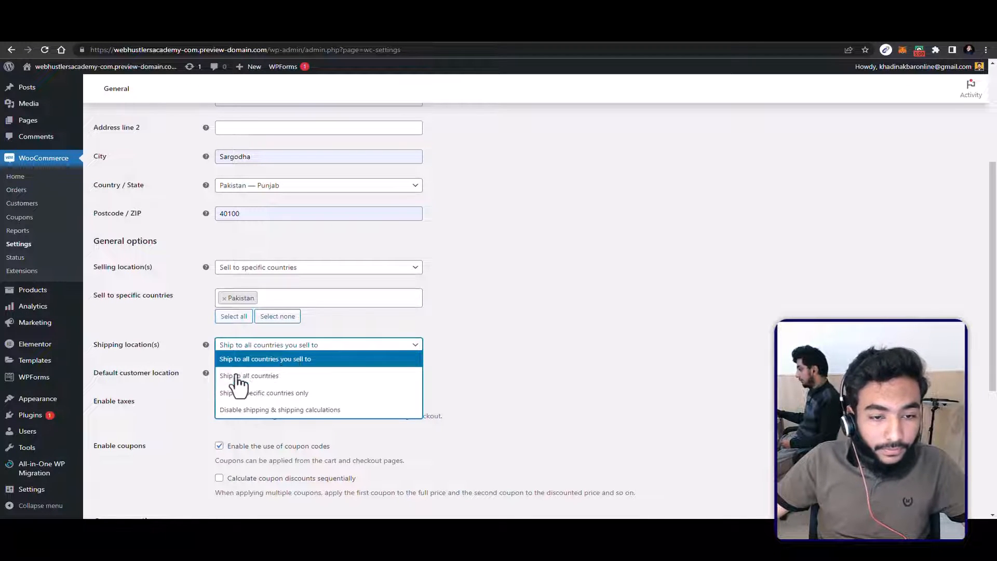
{"action": "left_click", "coordinate": [469, 347]}
{"action": "scroll", "coordinate": [468, 349], "scroll_direction": "down", "scroll_amount": 1}
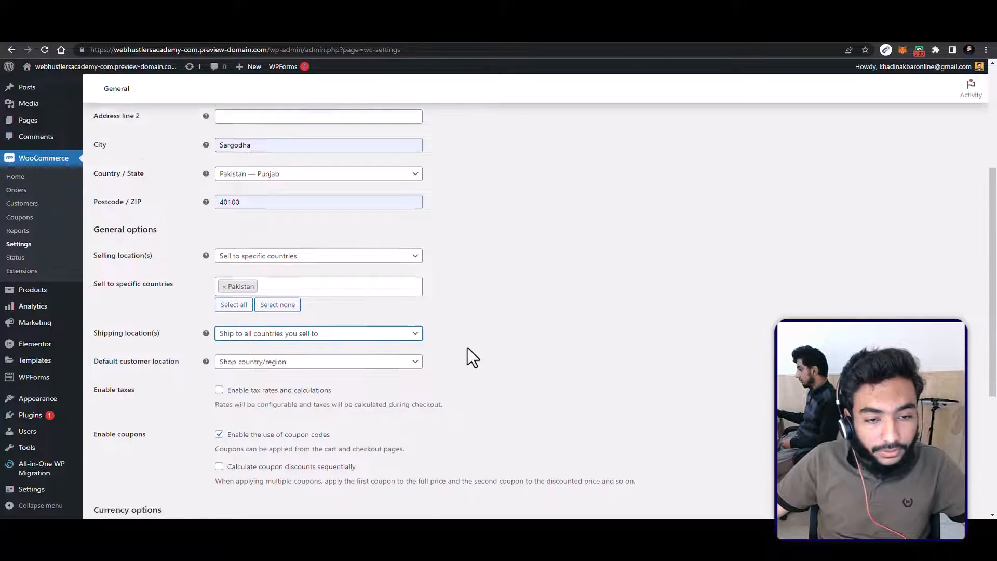
{"action": "scroll", "coordinate": [472, 357], "scroll_direction": "down", "scroll_amount": 3}
{"action": "left_click", "coordinate": [268, 278]}
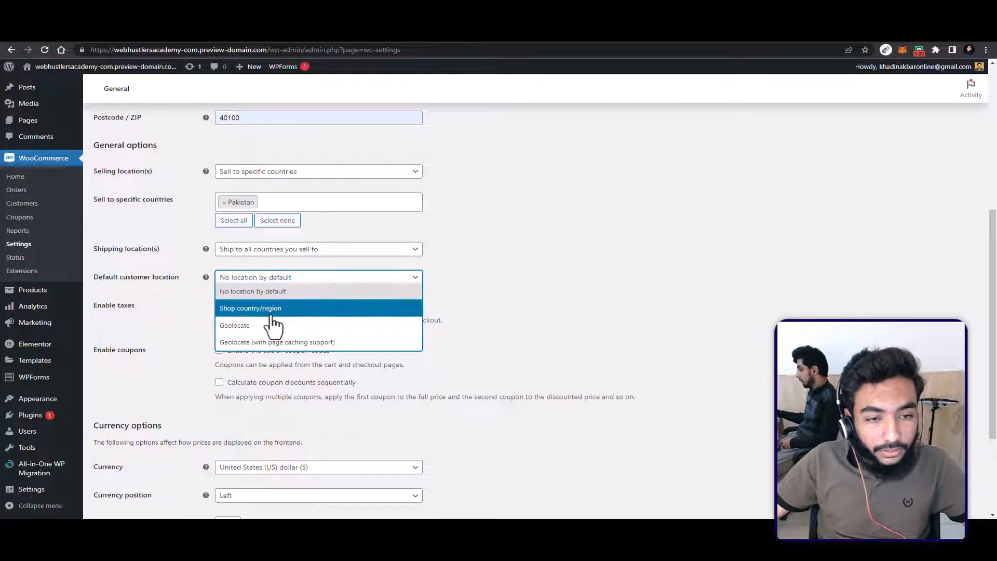
{"action": "left_click", "coordinate": [270, 315]}
Step: Enable sequential calculation of coupon discounts and save the general store settings
{"action": "scroll", "coordinate": [301, 320], "scroll_direction": "down", "scroll_amount": 3}
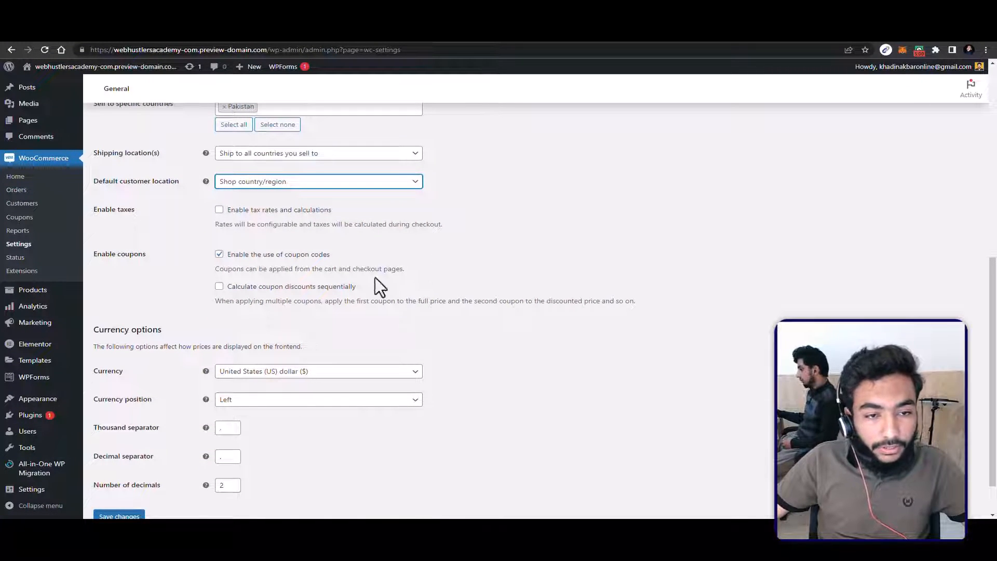
{"action": "left_click", "coordinate": [219, 288]}
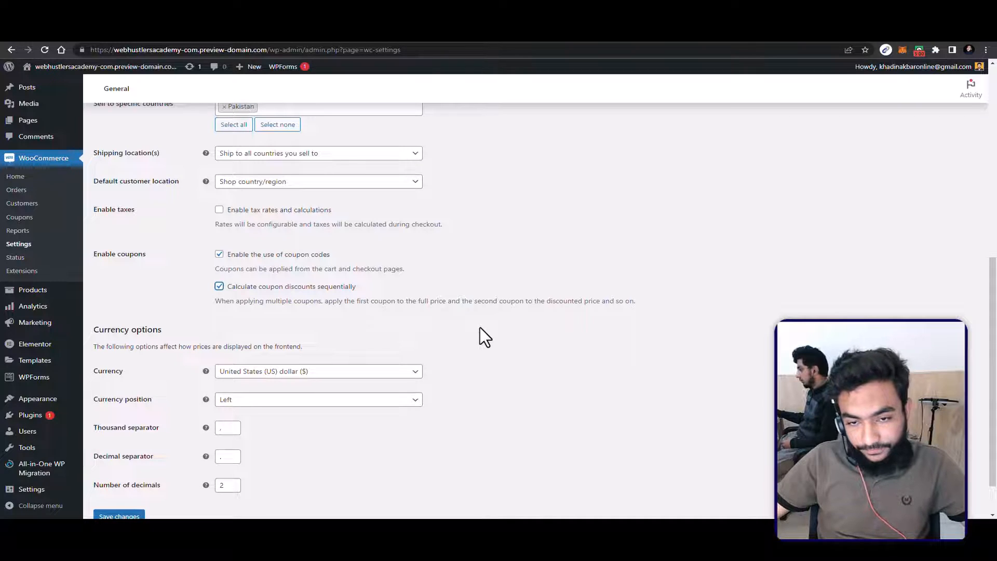
{"action": "scroll", "coordinate": [563, 306], "scroll_direction": "down", "scroll_amount": 1}
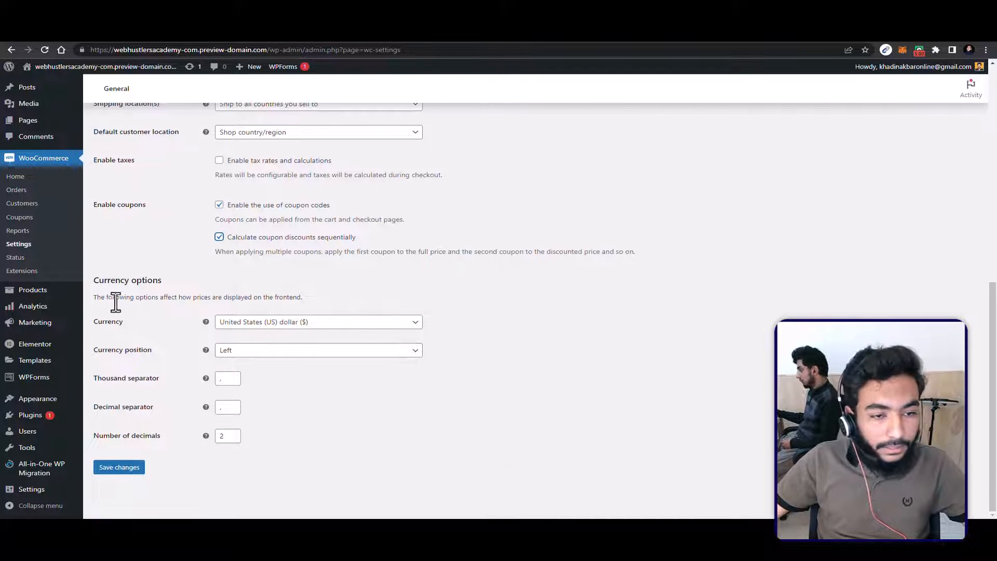
{"action": "left_click", "coordinate": [118, 472]}
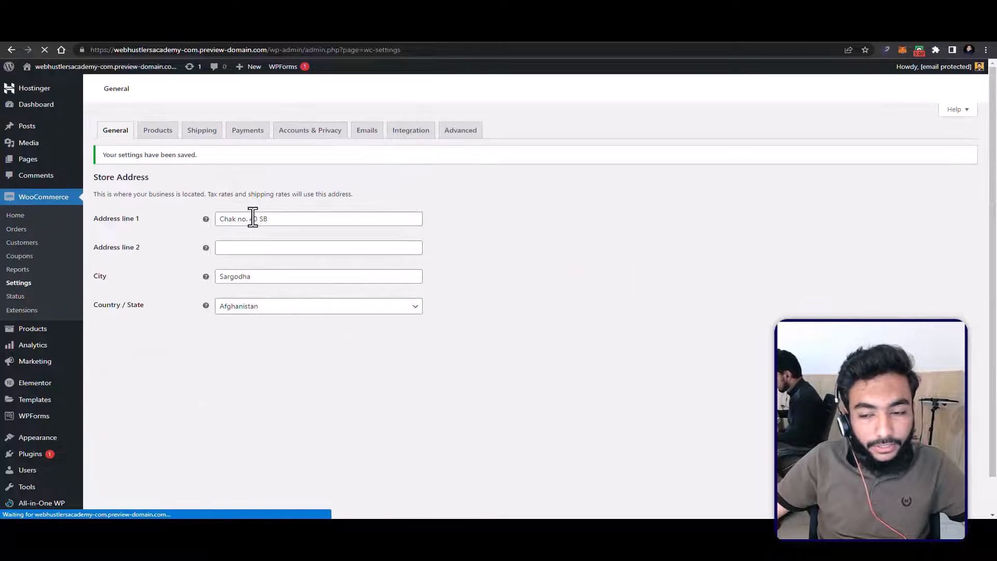
Step: Review the store's general product settings and its shipping zones, shipping options and shipping classes
{"action": "left_click", "coordinate": [156, 130]}
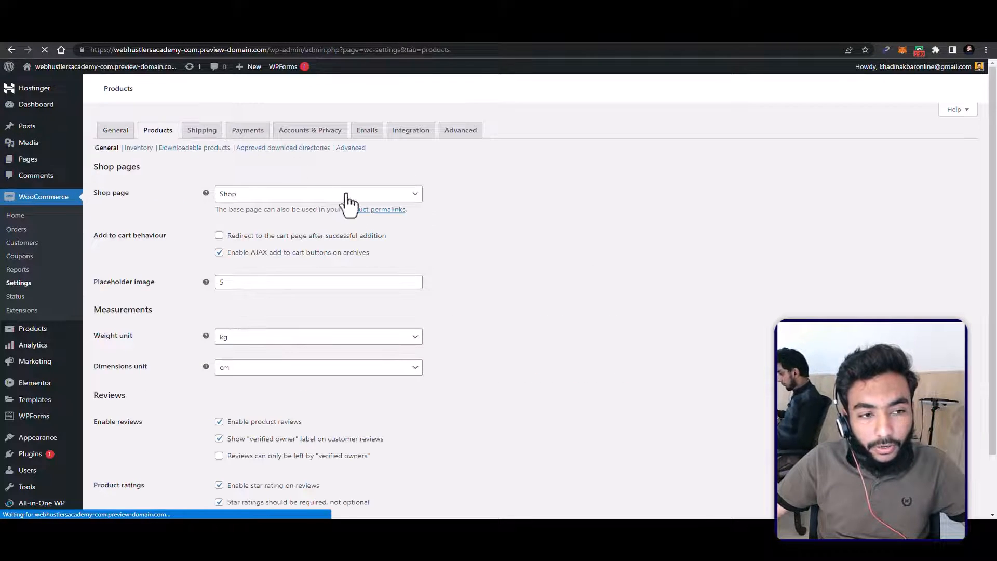
{"action": "scroll", "coordinate": [246, 198], "scroll_direction": "down", "scroll_amount": 2}
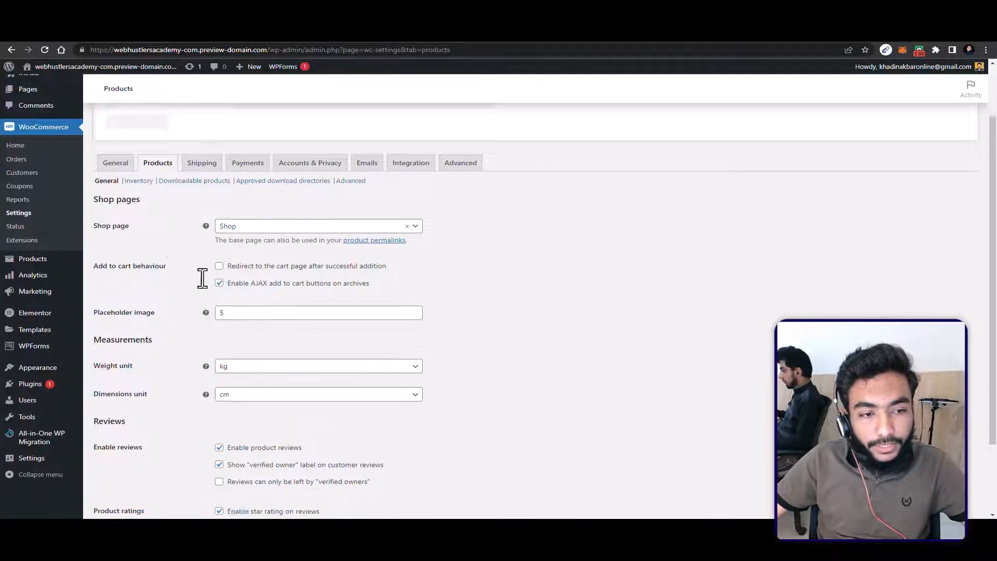
{"action": "scroll", "coordinate": [202, 275], "scroll_direction": "up", "scroll_amount": 2}
{"action": "left_click", "coordinate": [193, 235]}
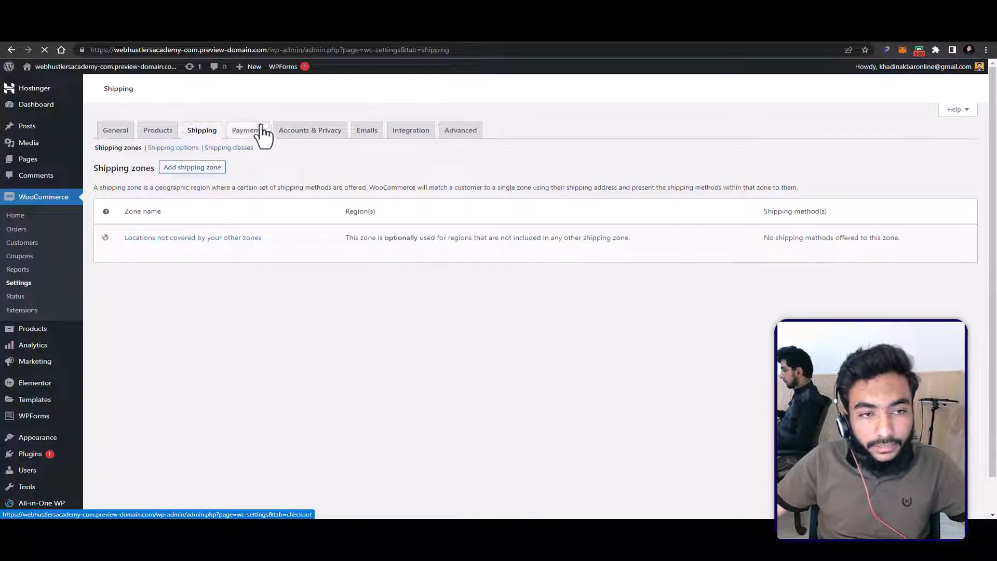
{"action": "left_click", "coordinate": [175, 149]}
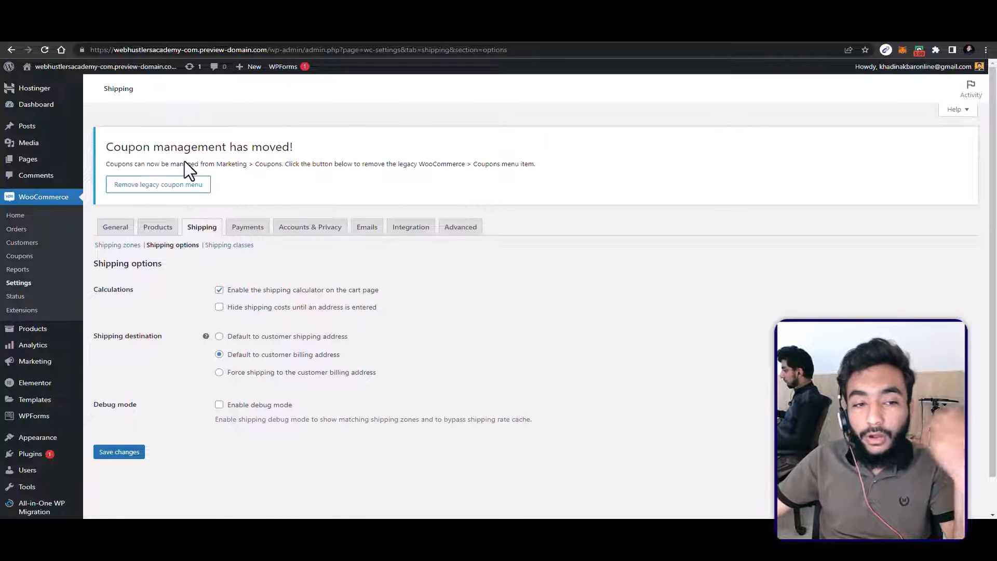
{"action": "left_click", "coordinate": [217, 246]}
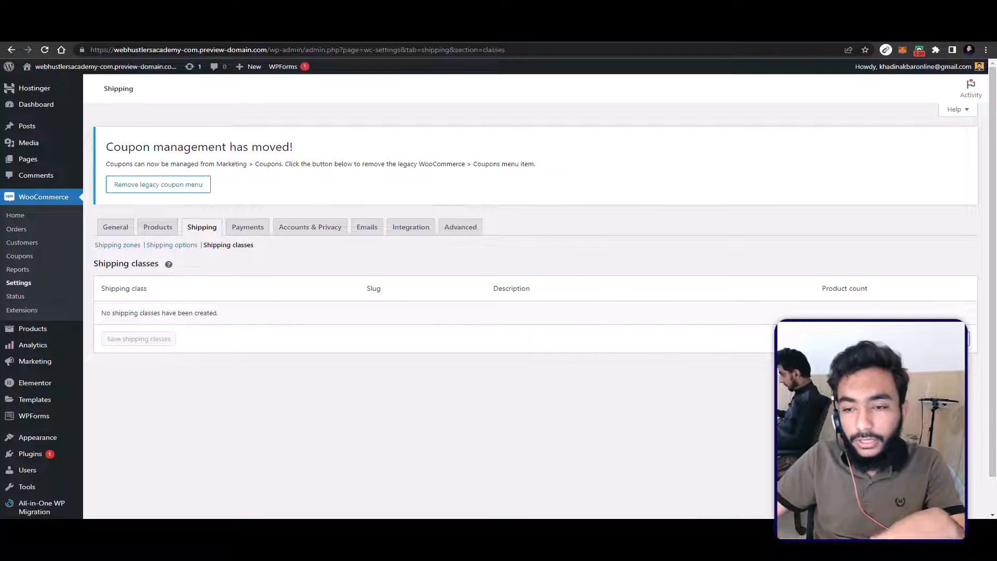
Step: Enable Cash on delivery as a payment method in the store's payment settings and save the changes
{"action": "left_click", "coordinate": [247, 229]}
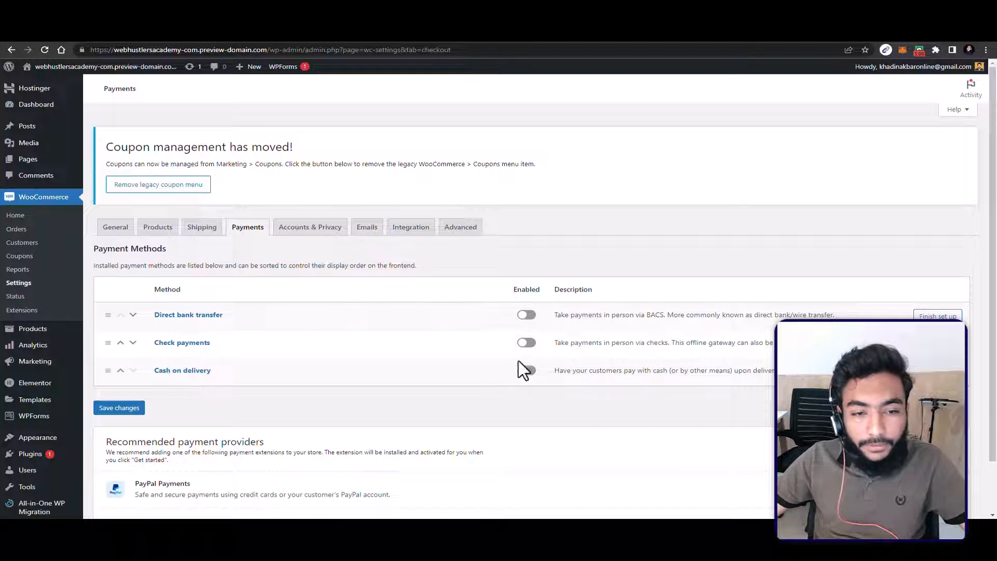
{"action": "left_click", "coordinate": [526, 371]}
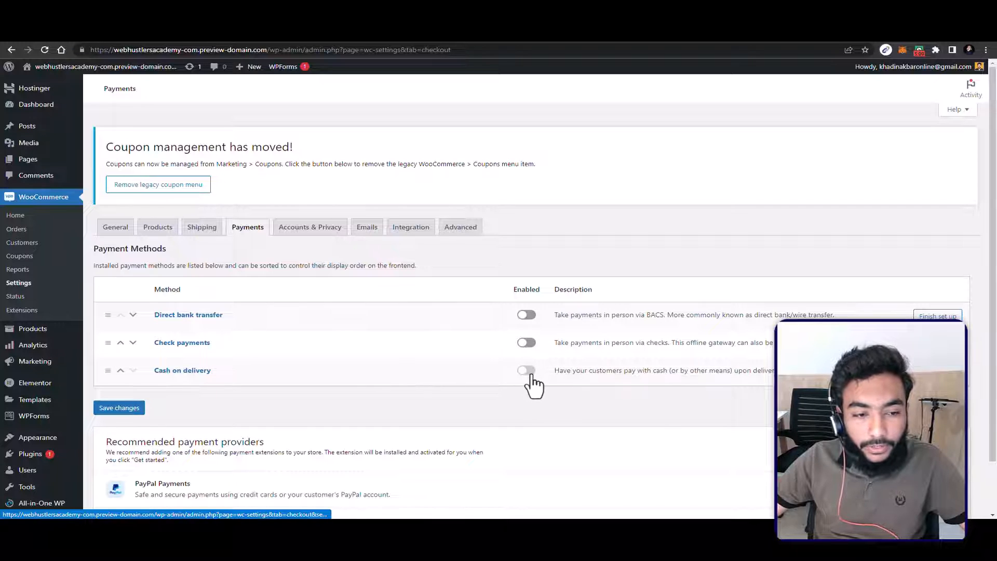
{"action": "left_click", "coordinate": [126, 429]}
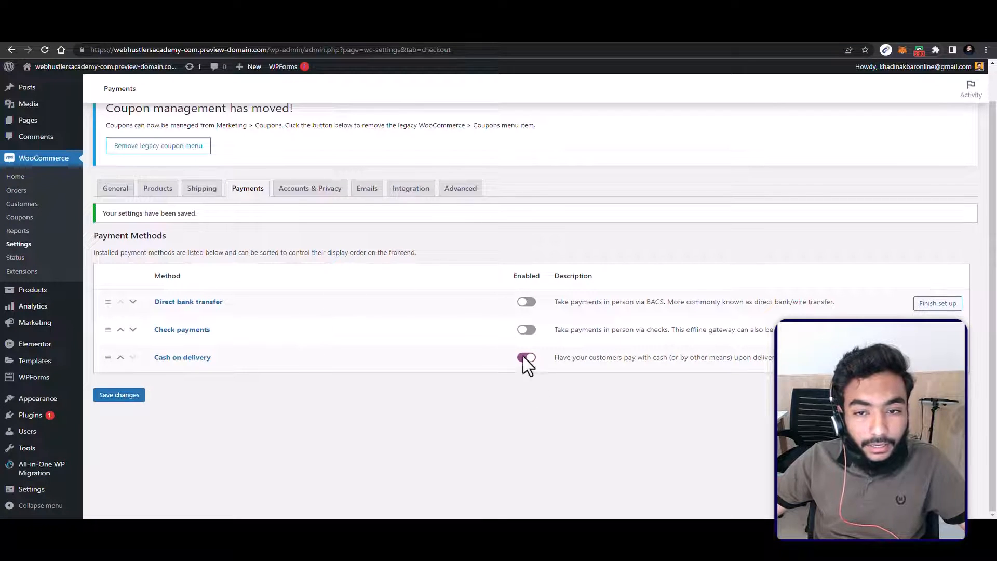
{"action": "scroll", "coordinate": [564, 385], "scroll_direction": "down", "scroll_amount": 2}
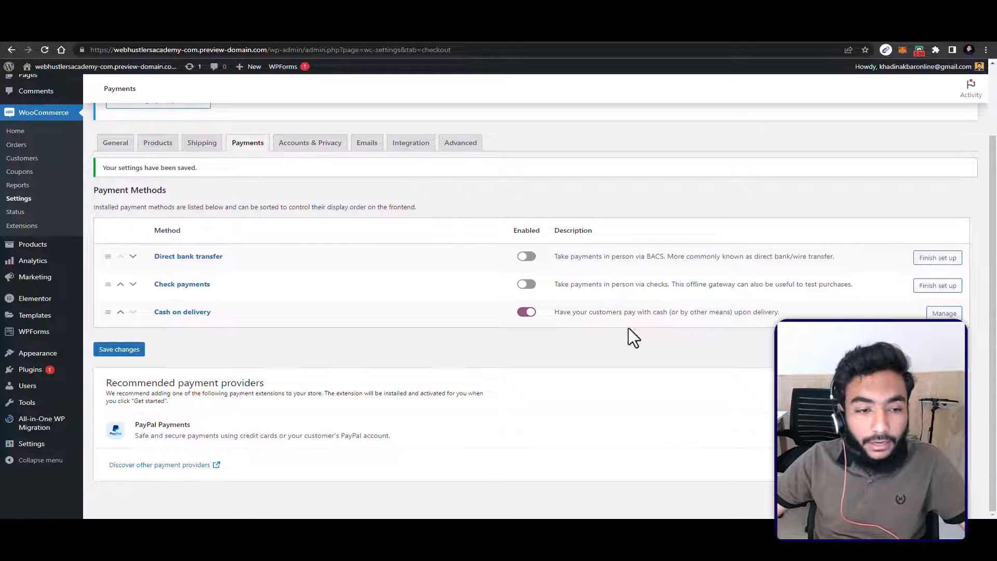
Step: View the details of the WooCommerce Payments extension in the WooCommerce Marketplace and return to the extensions list
{"action": "left_click", "coordinate": [32, 227]}
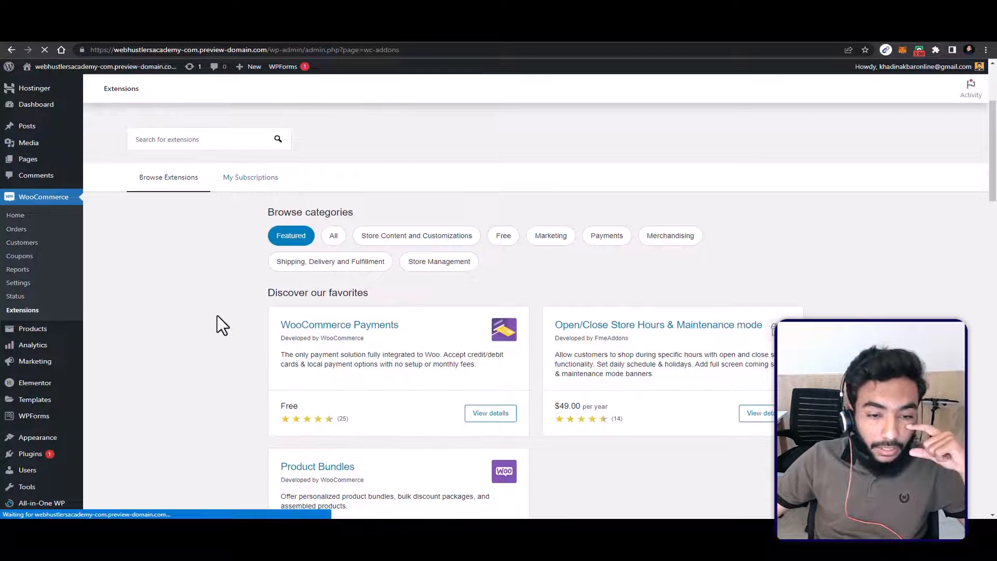
{"action": "left_click", "coordinate": [482, 422]}
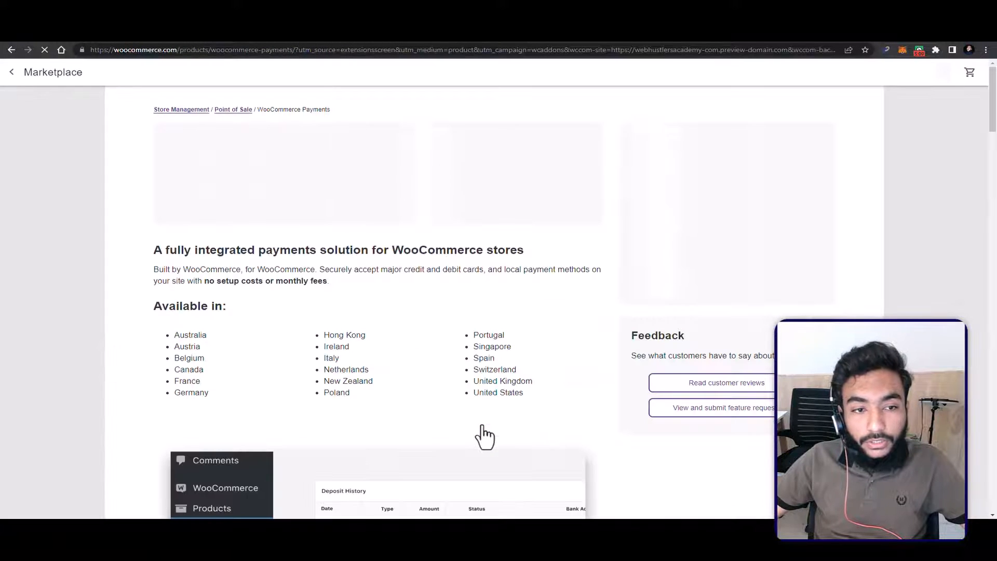
{"action": "scroll", "coordinate": [554, 326], "scroll_direction": "down", "scroll_amount": 5}
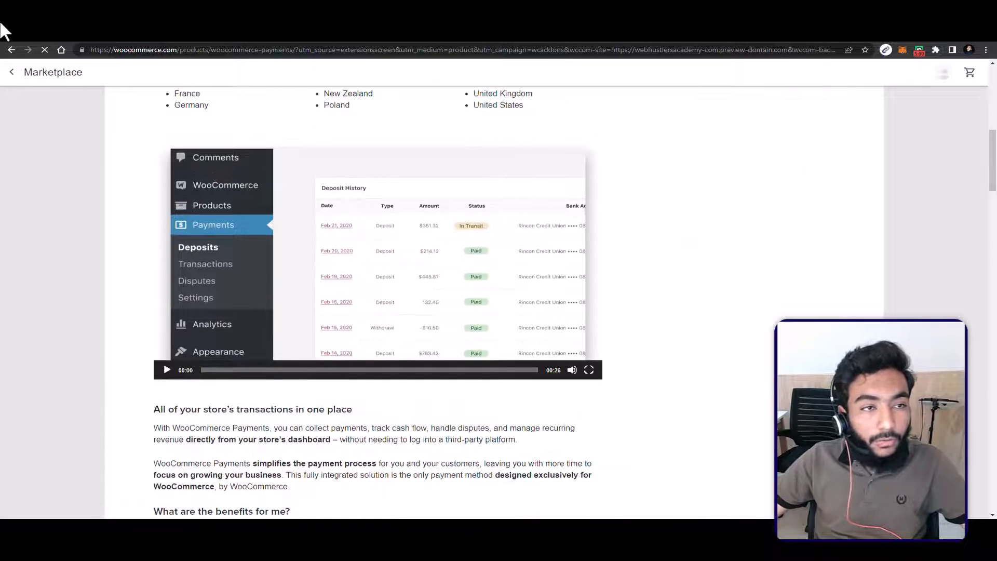
{"action": "left_click", "coordinate": [11, 53]}
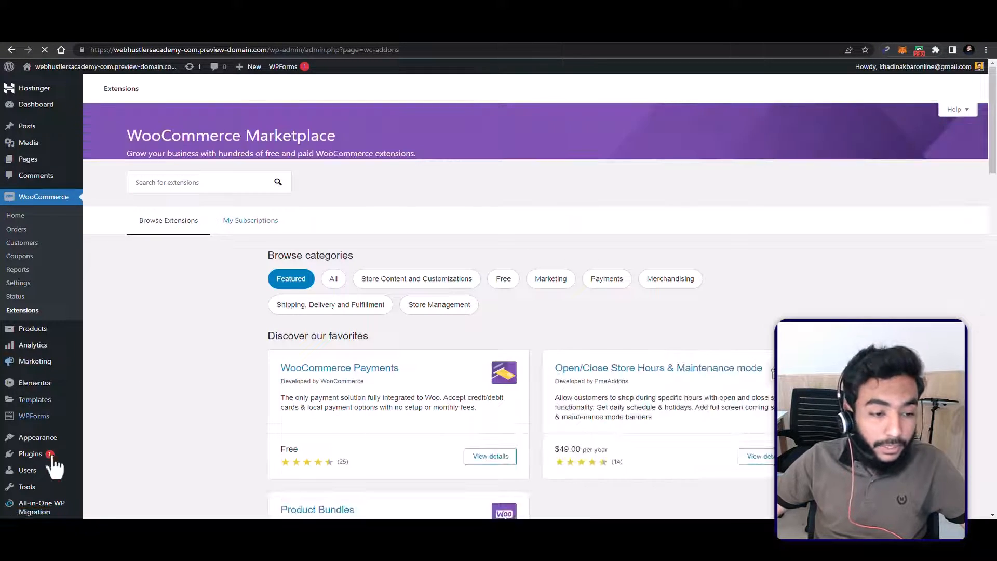
Step: Search the installable WordPress plugins for payment gateways, using the keywords easypay, stripe and paypal
{"action": "mouse_move", "coordinate": [52, 457]}
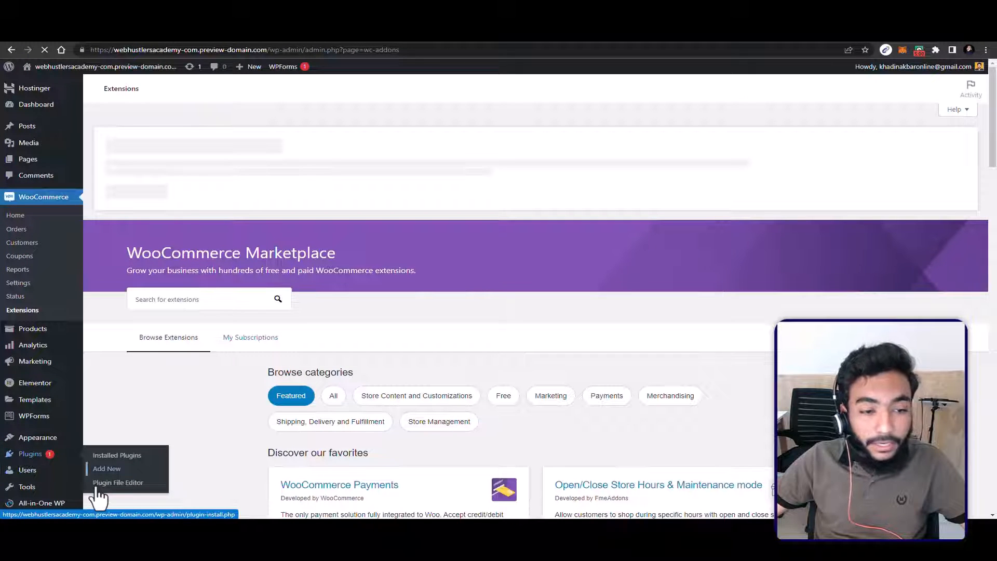
{"action": "left_click", "coordinate": [97, 488]}
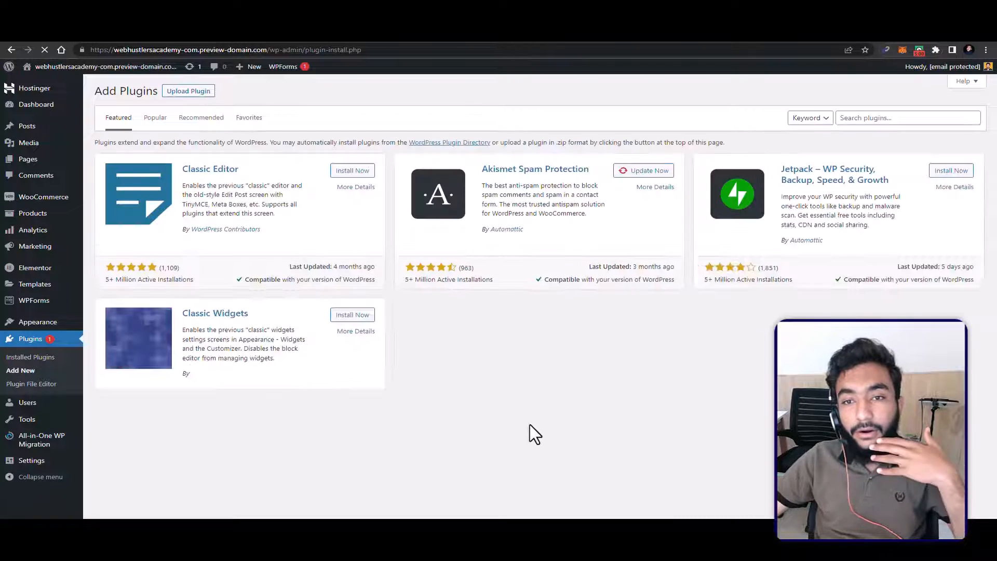
{"action": "left_click", "coordinate": [894, 116]}
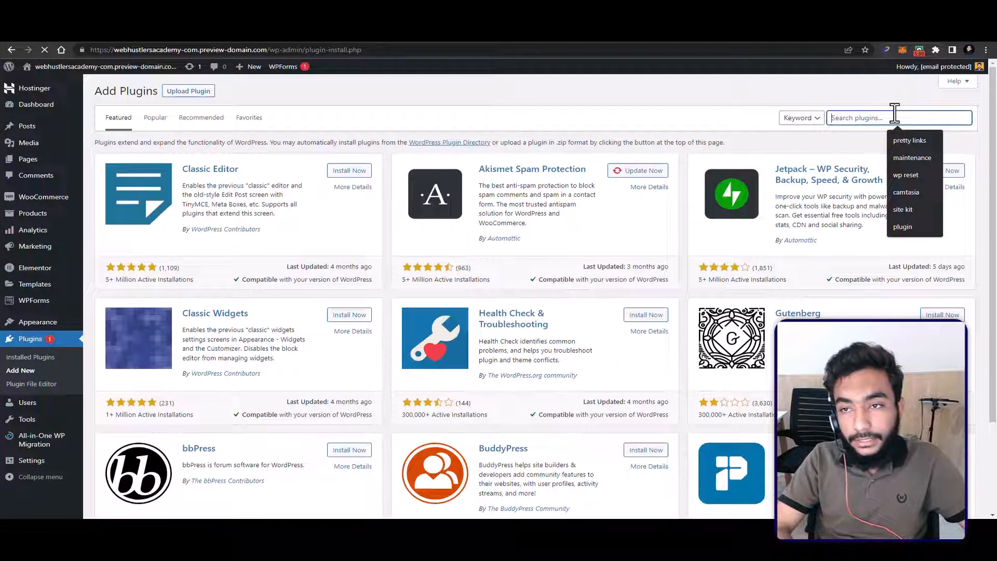
{"action": "type", "text": "easypay"}
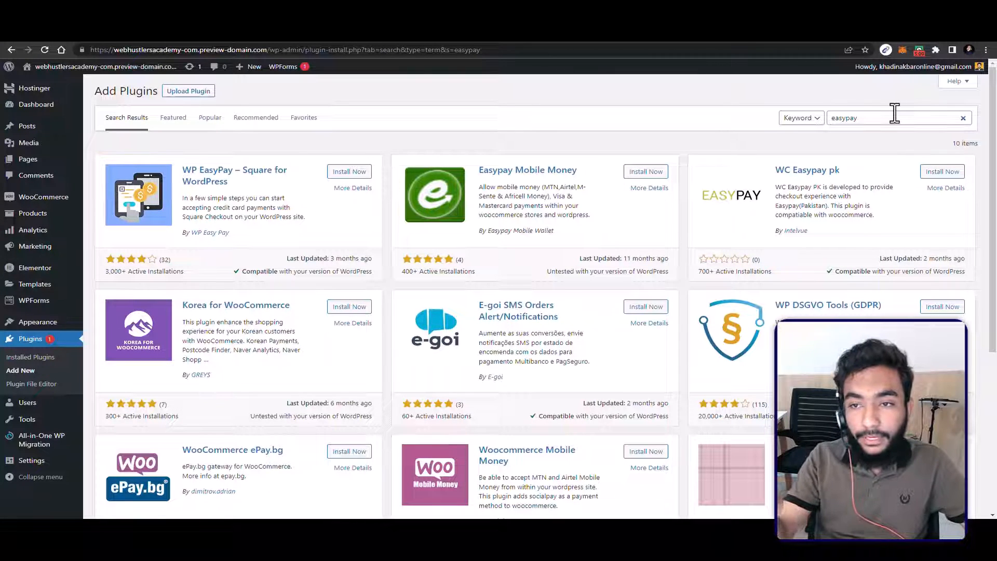
{"action": "double_click", "coordinate": [894, 115]}
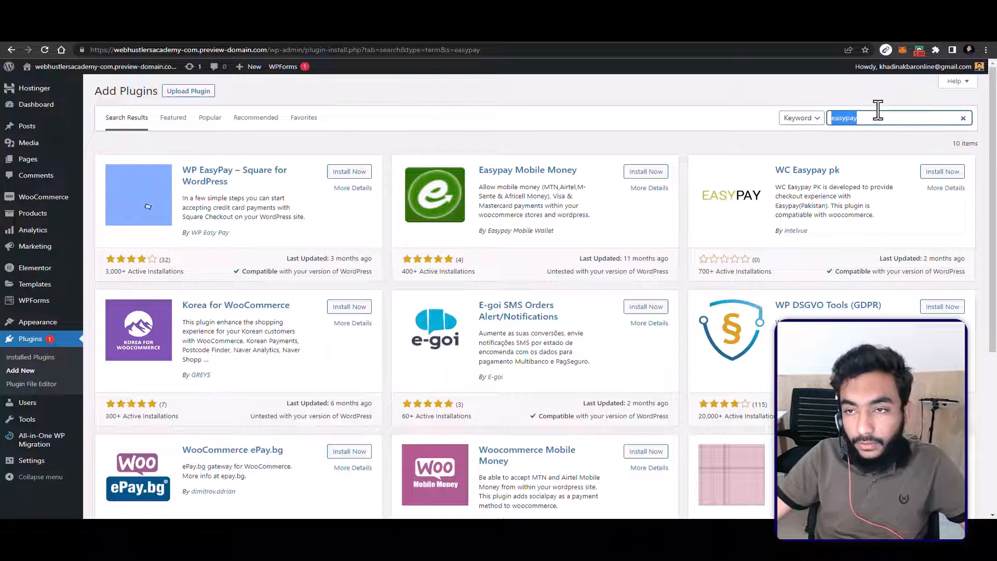
{"action": "type", "text": "stripe"}
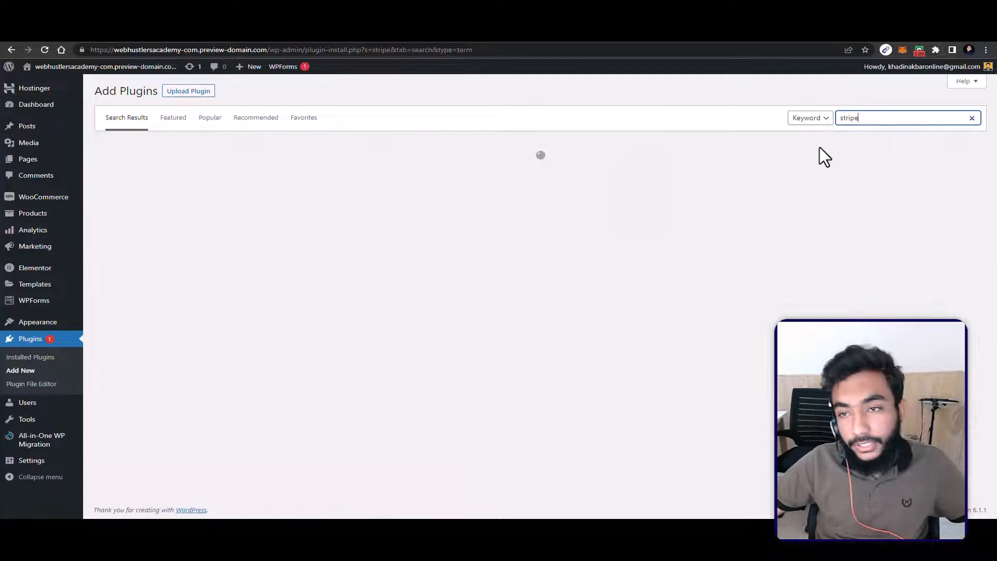
{"action": "double_click", "coordinate": [860, 101]}
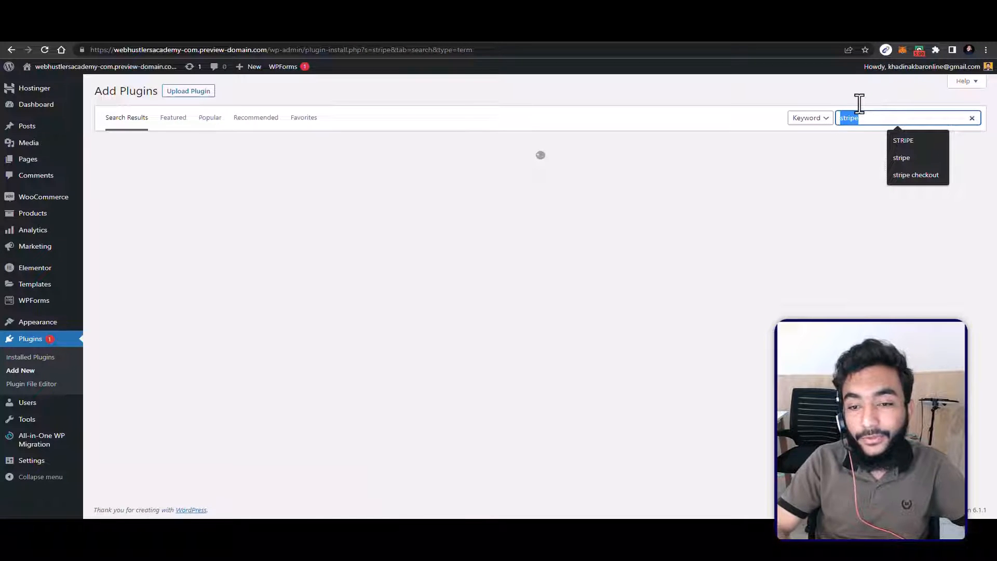
{"action": "type", "text": "paypal"}
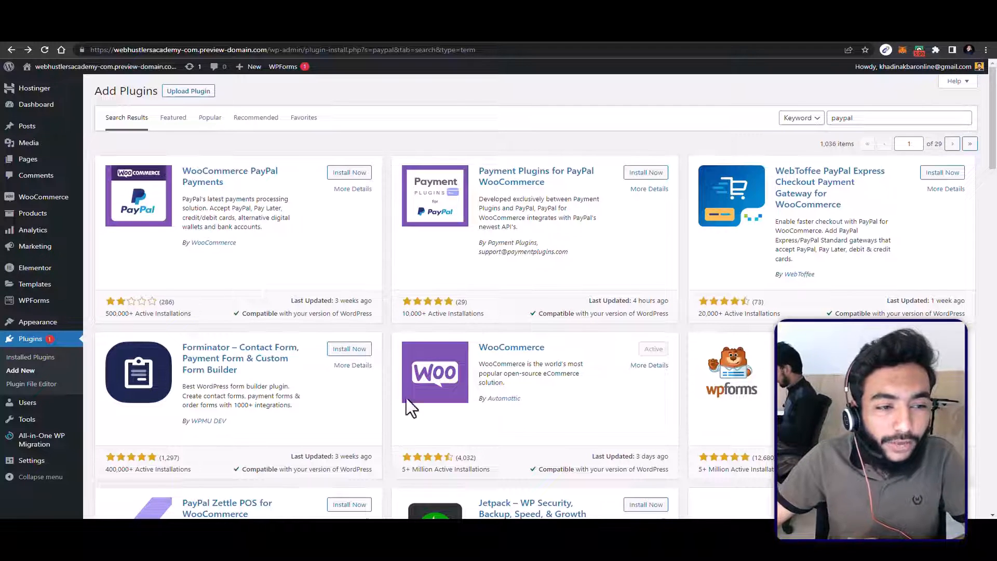
Step: Examine the full list of the store's existing products
{"action": "mouse_move", "coordinate": [42, 214]}
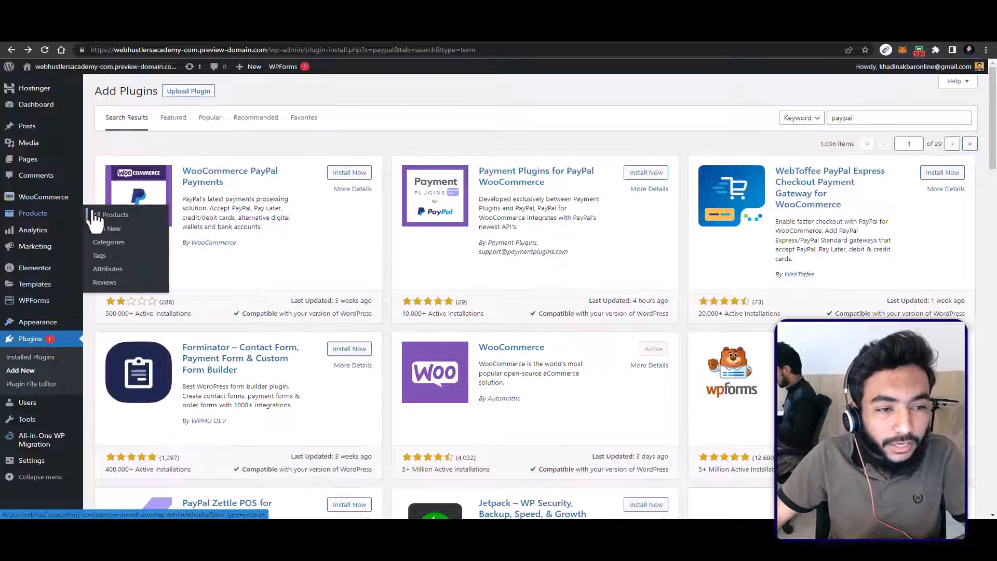
{"action": "left_click", "coordinate": [95, 216]}
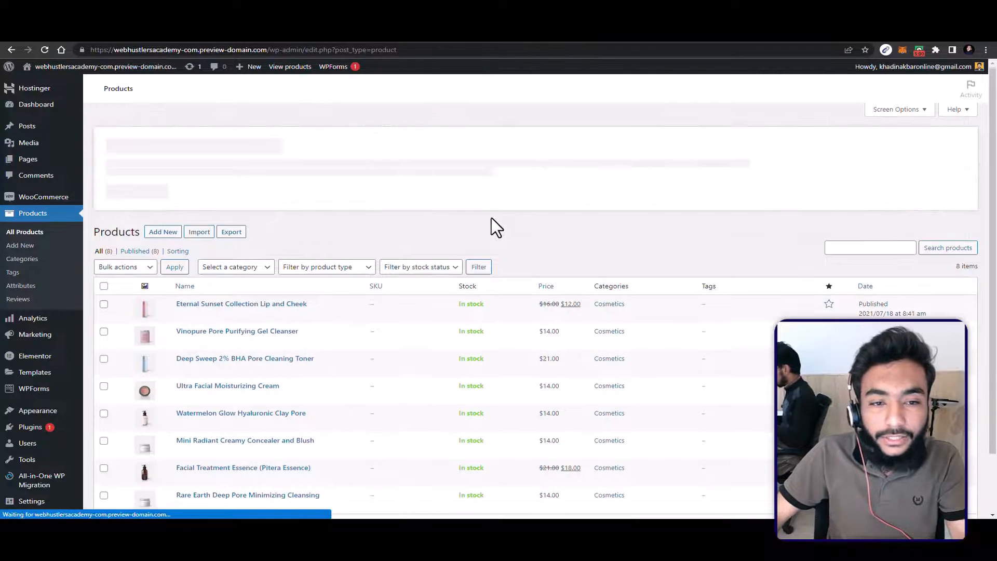
{"action": "scroll", "coordinate": [410, 228], "scroll_direction": "down", "scroll_amount": 1}
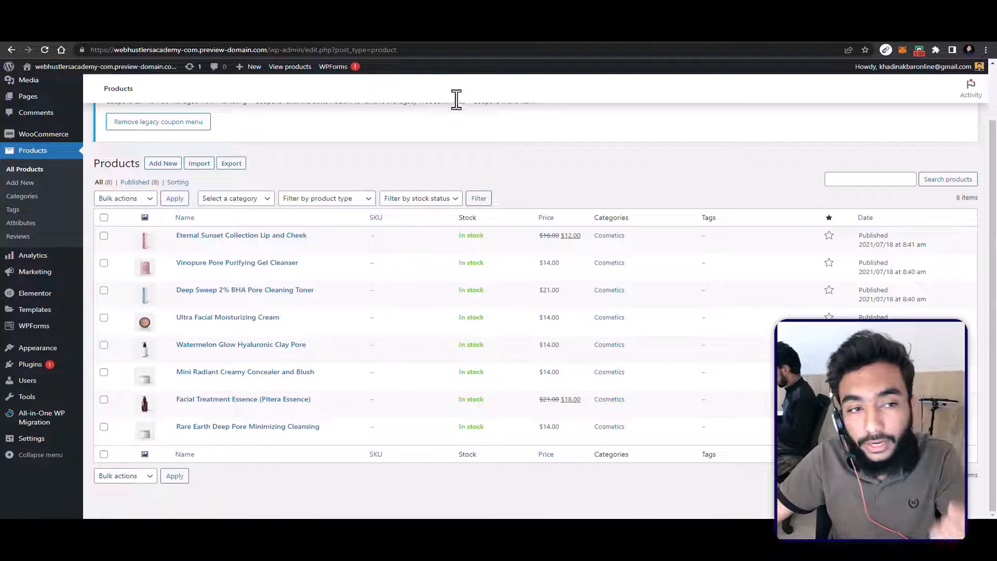
Step: Add a new product category named Makeup without a slug, parent category or description
{"action": "left_click", "coordinate": [23, 193]}
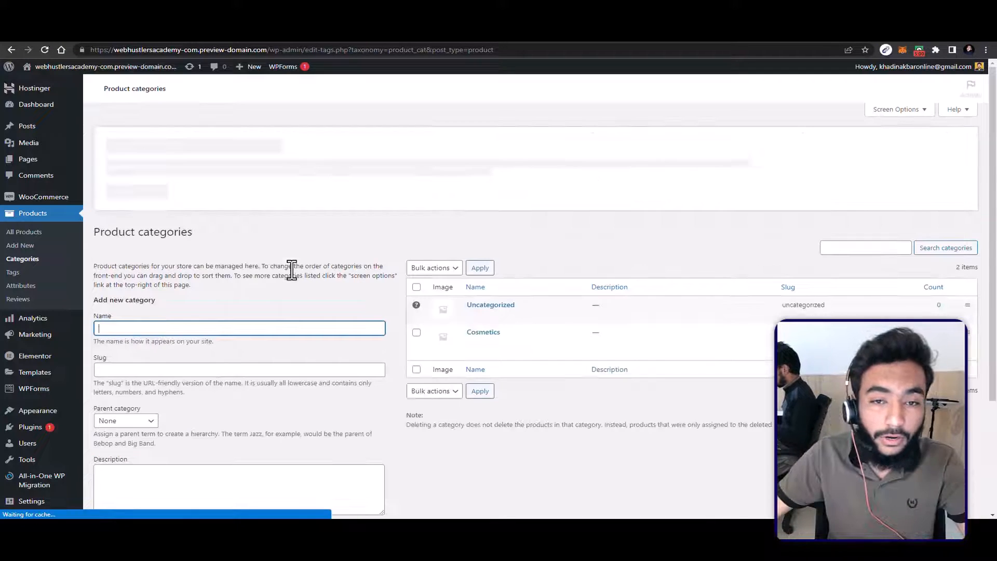
{"action": "scroll", "coordinate": [517, 223], "scroll_direction": "down", "scroll_amount": 3}
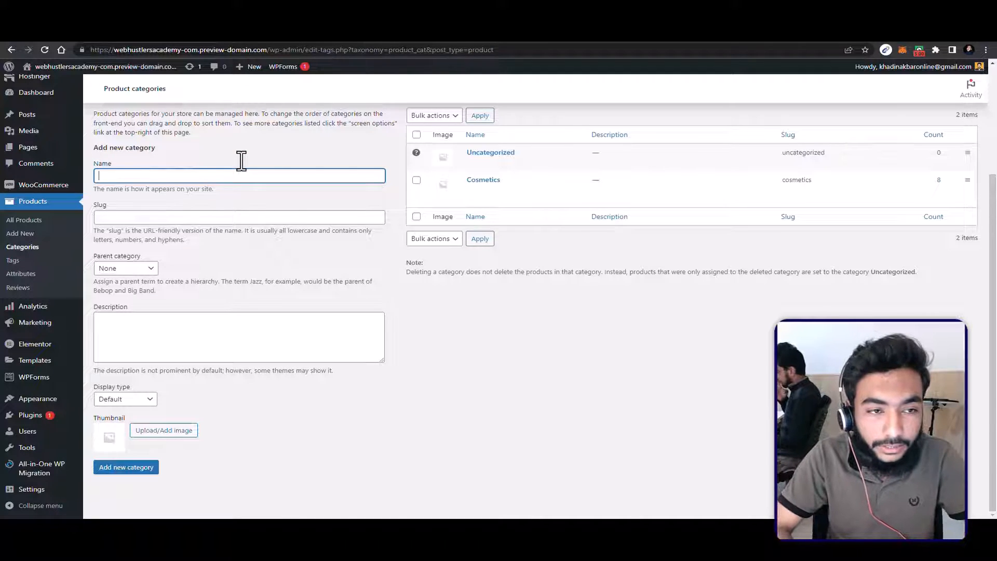
{"action": "type", "text": "Makeup"}
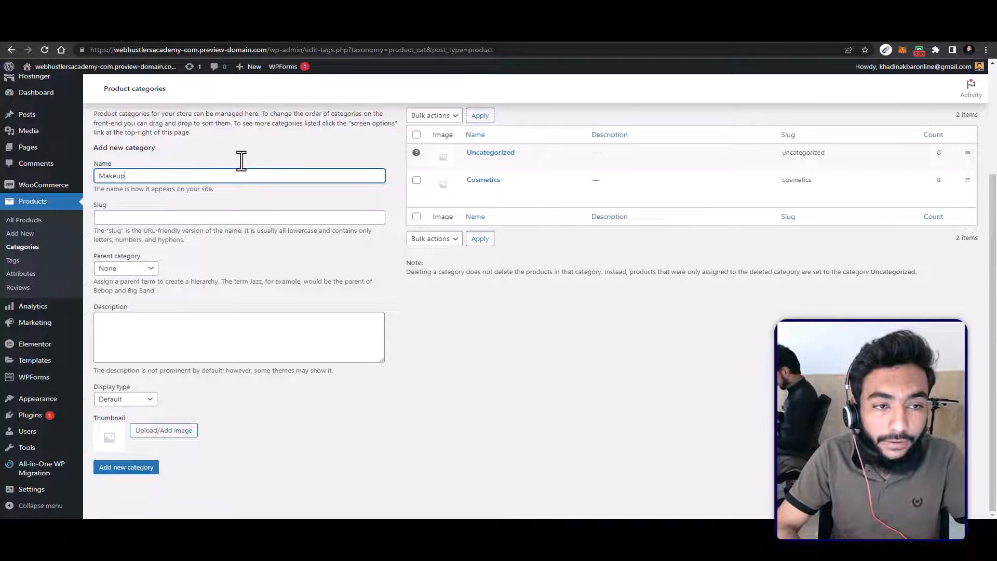
{"action": "key", "text": "Tab"}
{"action": "key", "text": "Tab"}
{"action": "key", "text": "Tab"}
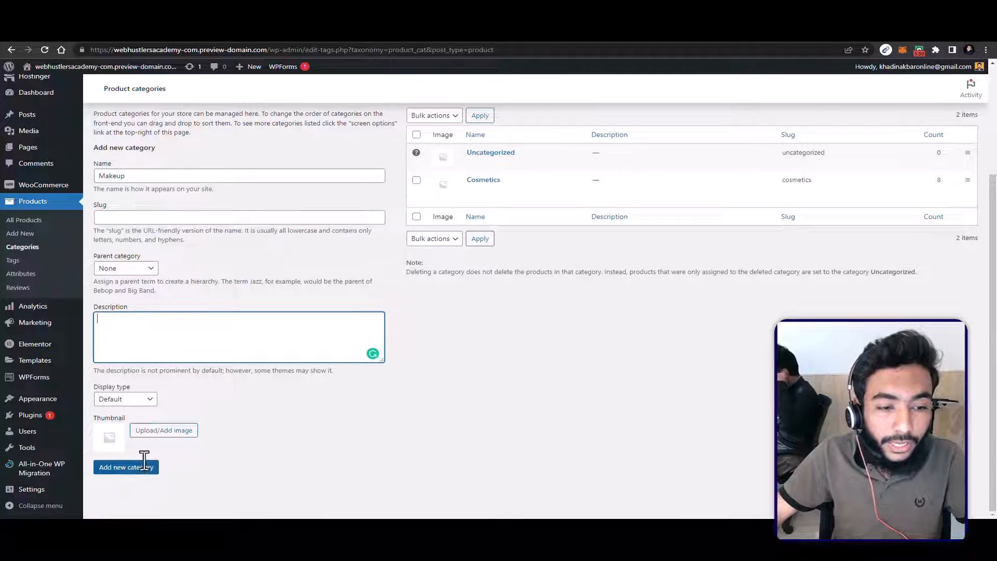
{"action": "left_click", "coordinate": [131, 470]}
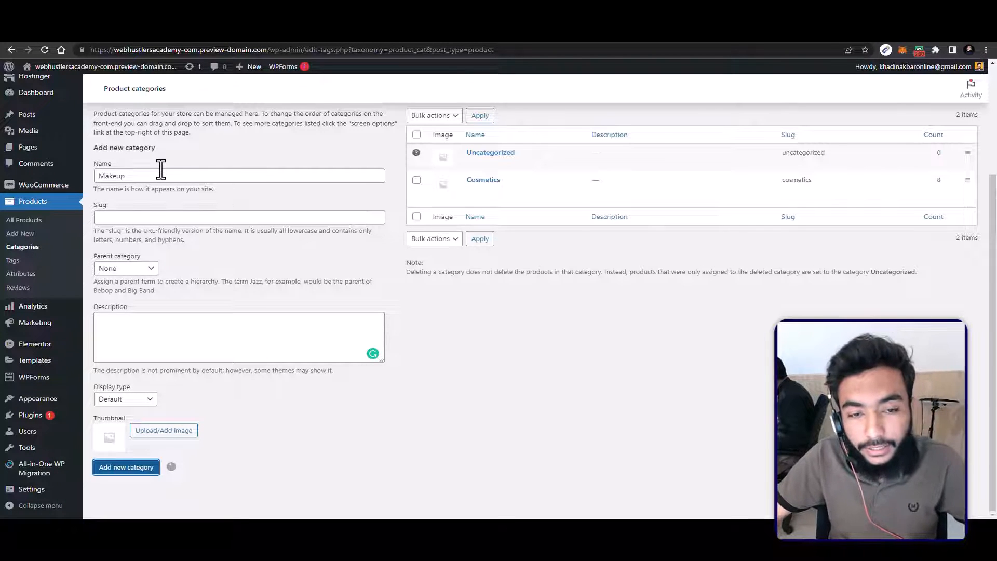
Step: Add a product category named Lipstick with Makeup as its parent and the display type Subcategories
{"action": "left_click", "coordinate": [143, 207]}
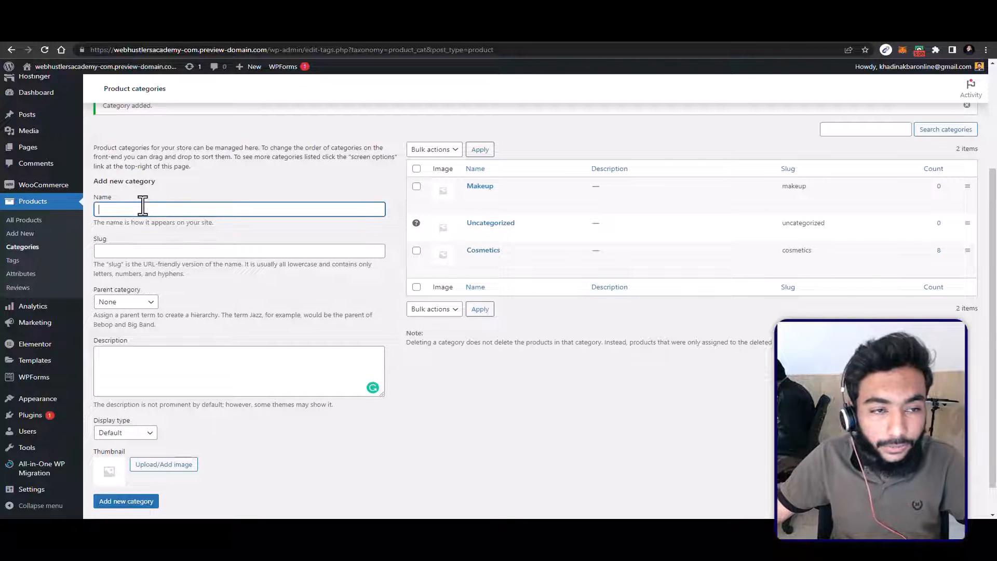
{"action": "type", "text": "Lipstick"}
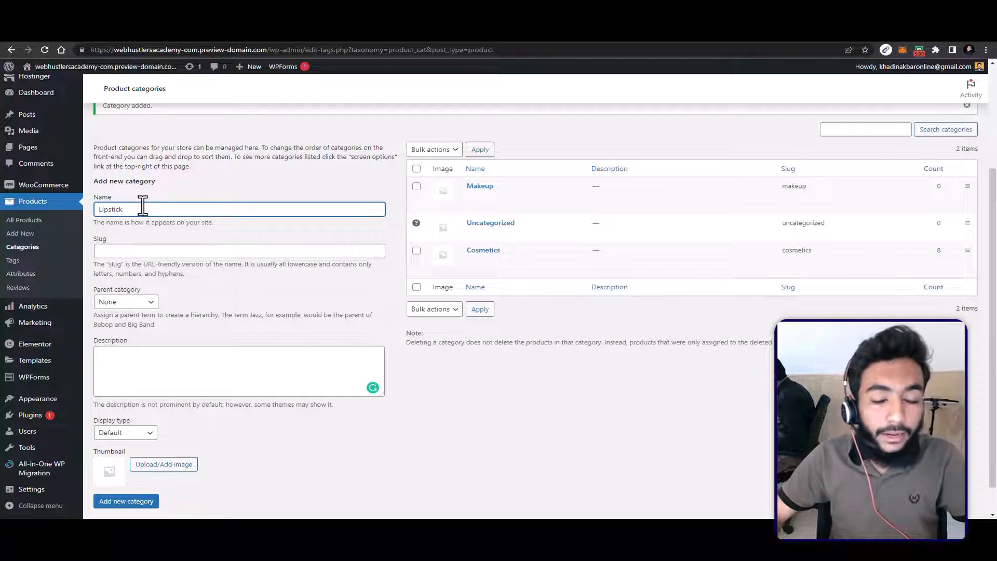
{"action": "left_click", "coordinate": [106, 303]}
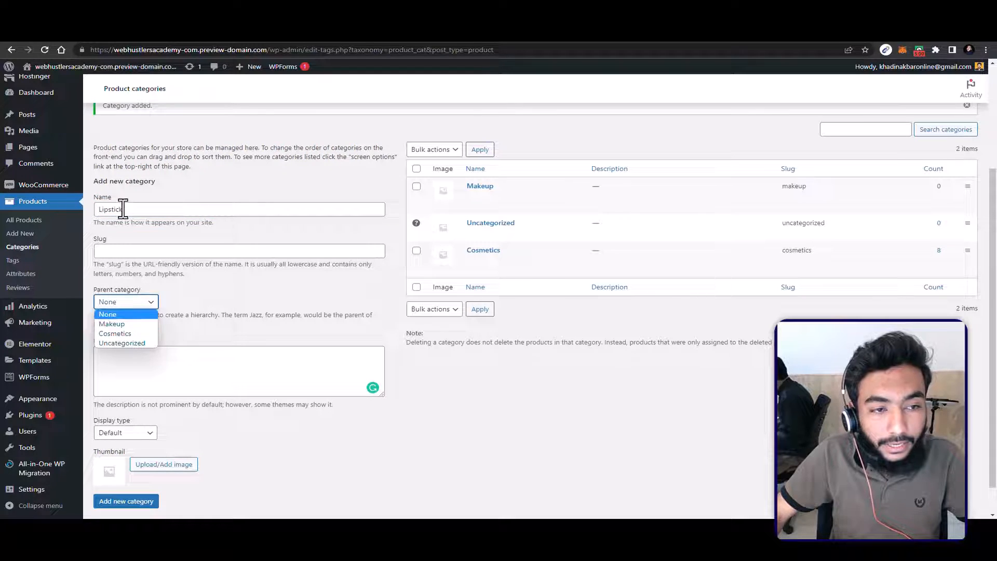
{"action": "left_click", "coordinate": [112, 323]}
{"action": "left_click", "coordinate": [132, 433]}
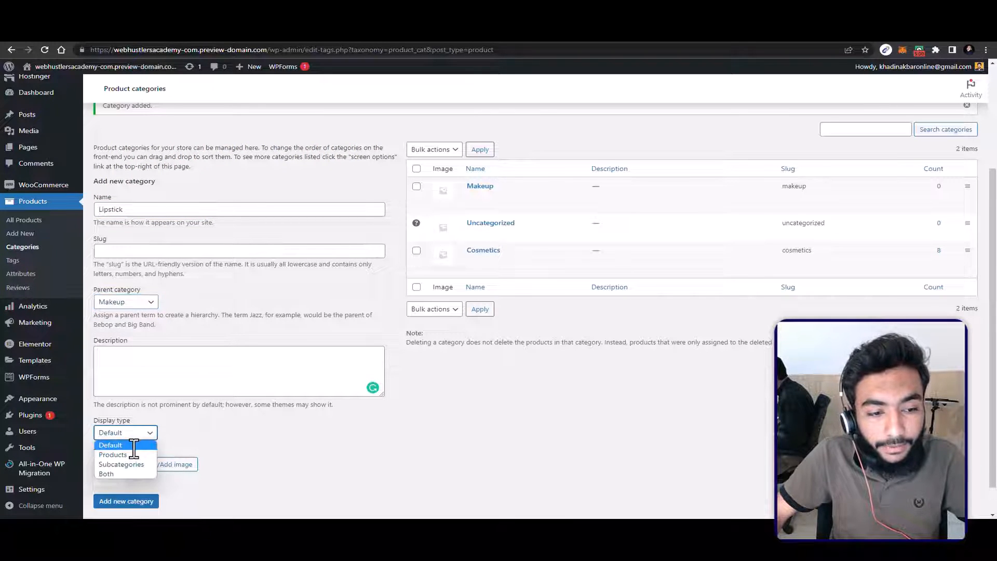
{"action": "left_click", "coordinate": [125, 465]}
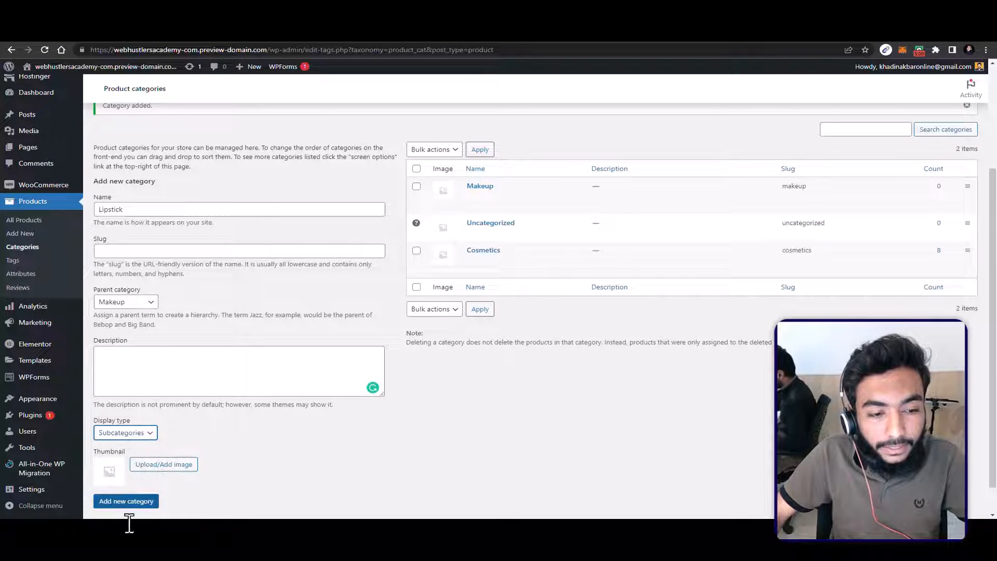
{"action": "left_click", "coordinate": [129, 501]}
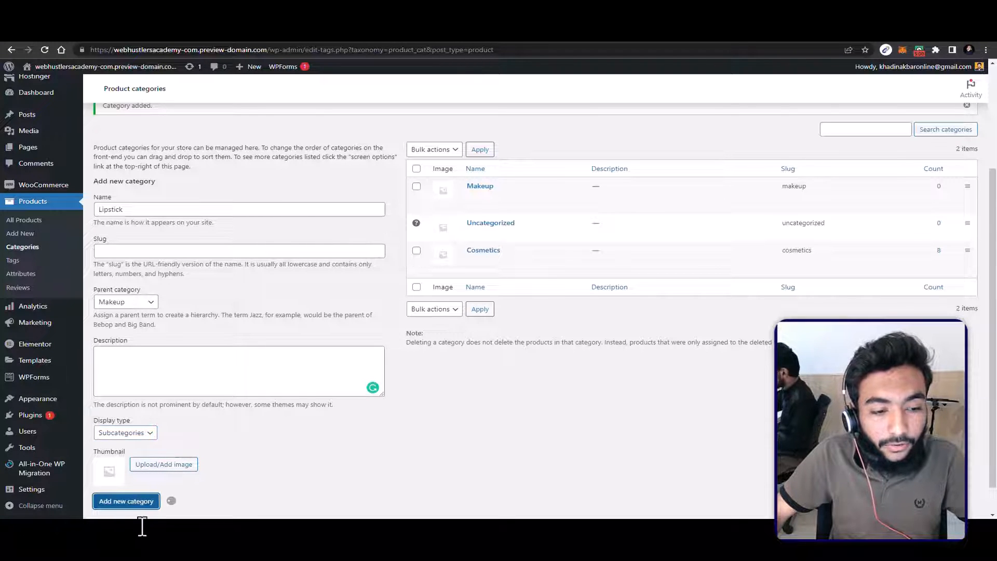
Step: Add a product attribute named color with custom ordering, and look over the default sort order choices
{"action": "left_click", "coordinate": [39, 278]}
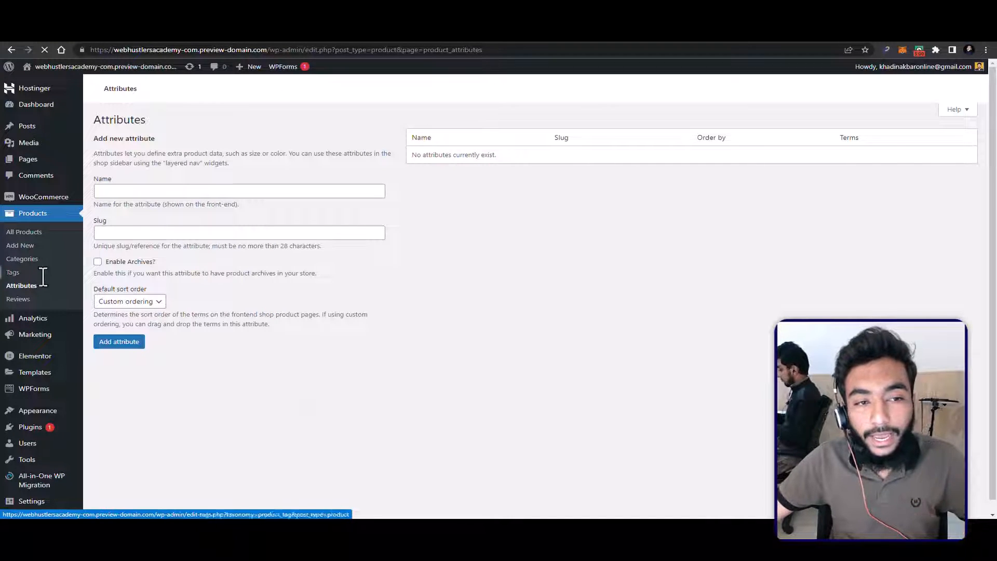
{"action": "left_click", "coordinate": [202, 182]}
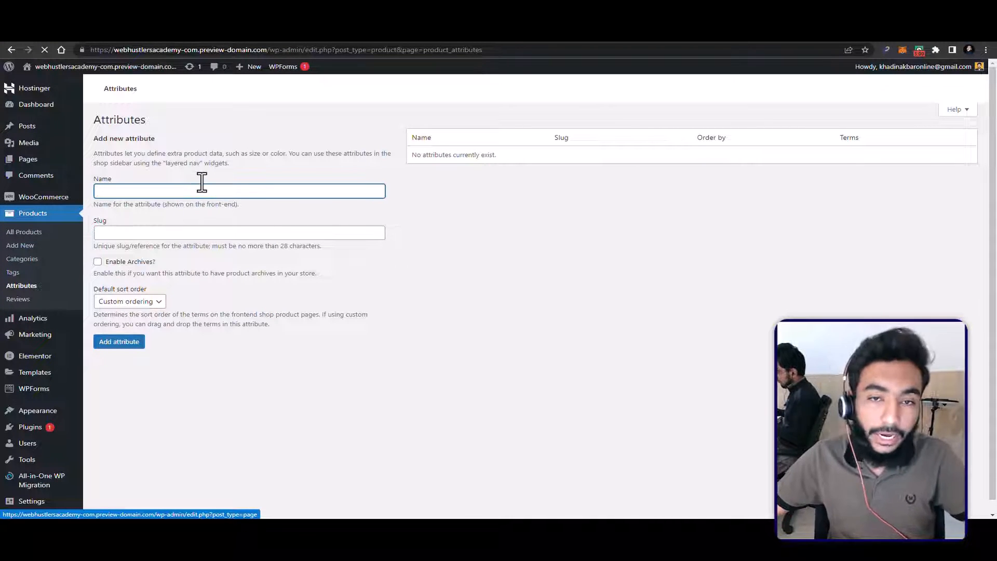
{"action": "type", "text": "color"}
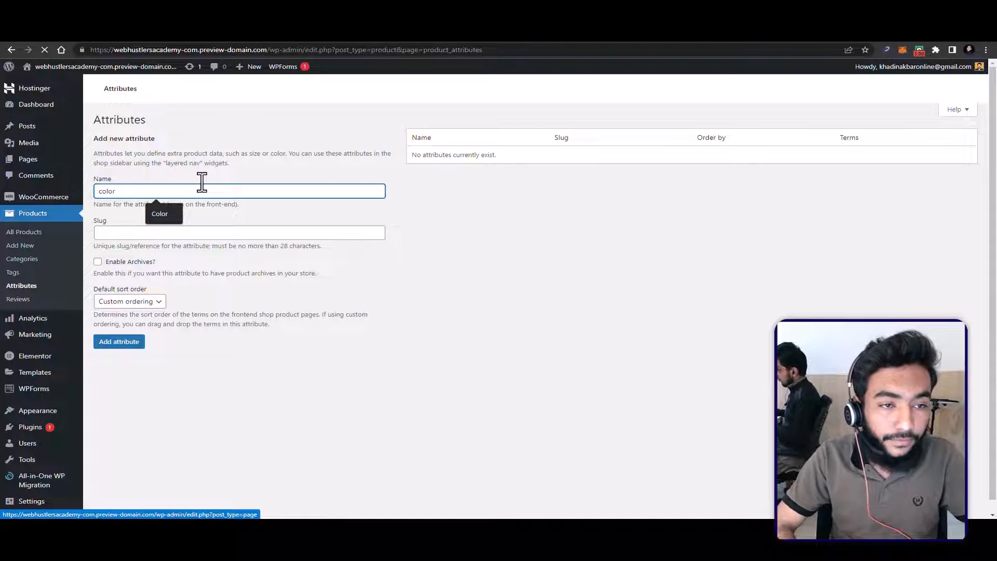
{"action": "key", "text": "Return"}
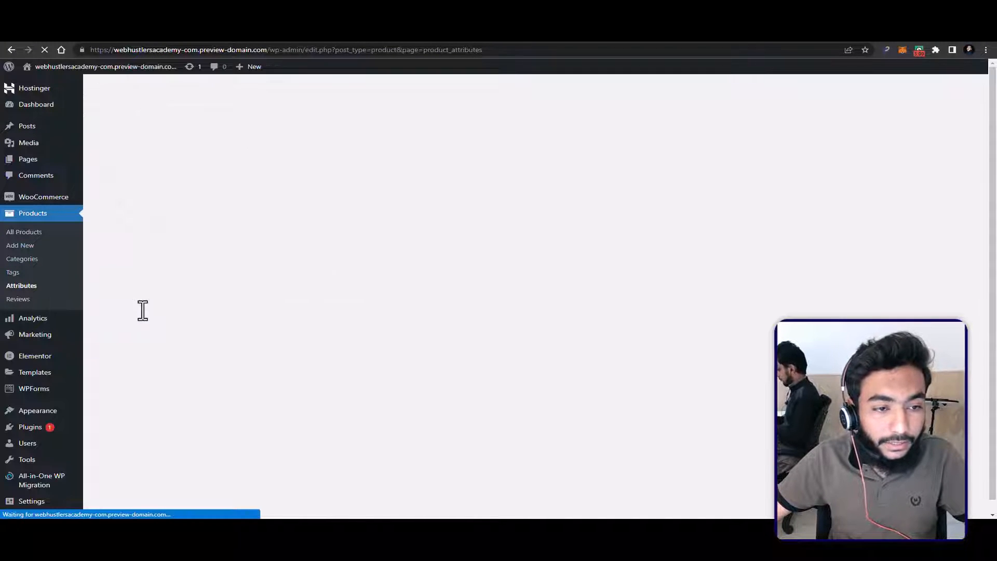
{"action": "left_click", "coordinate": [130, 302]}
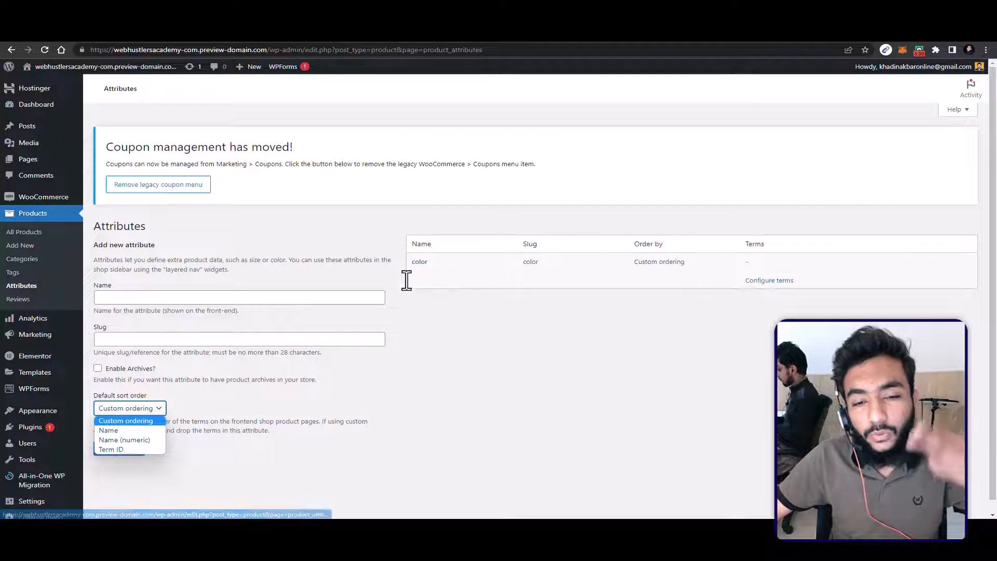
{"action": "mouse_move", "coordinate": [3, 357]}
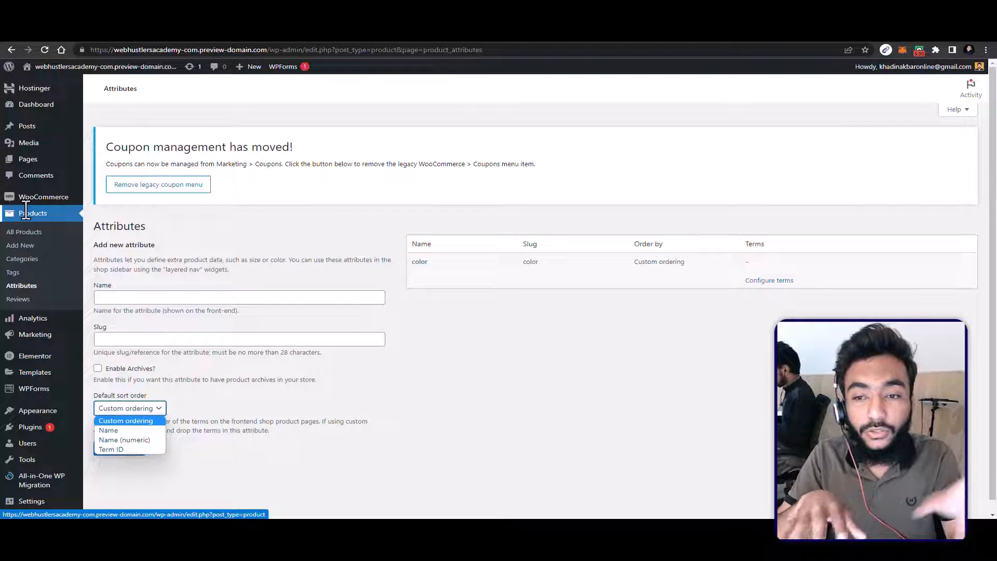
{"action": "left_click", "coordinate": [310, 221]}
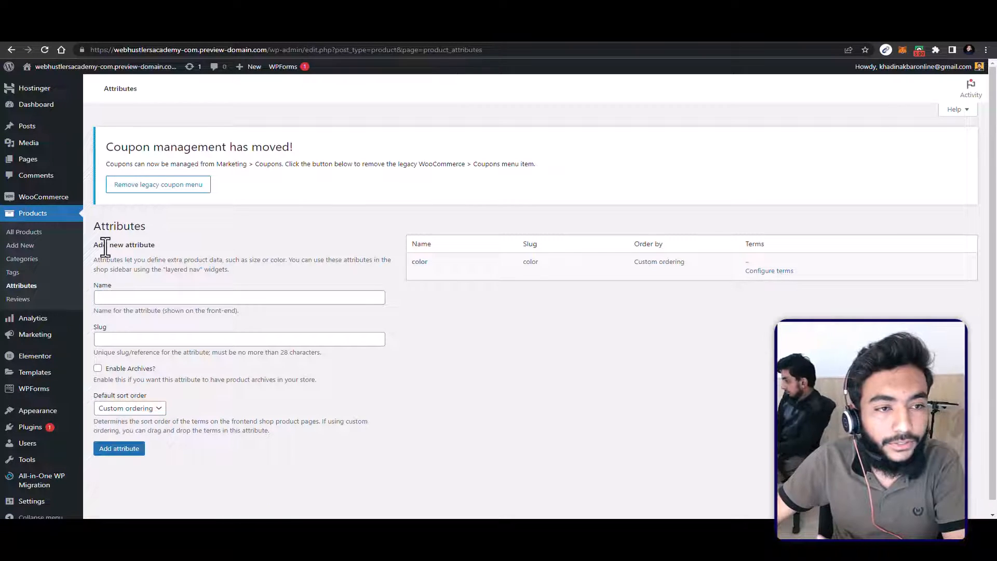
Step: Open the Eternal Sunset Collection Lip and Cheek product for editing and examine its title
{"action": "left_click", "coordinate": [44, 232]}
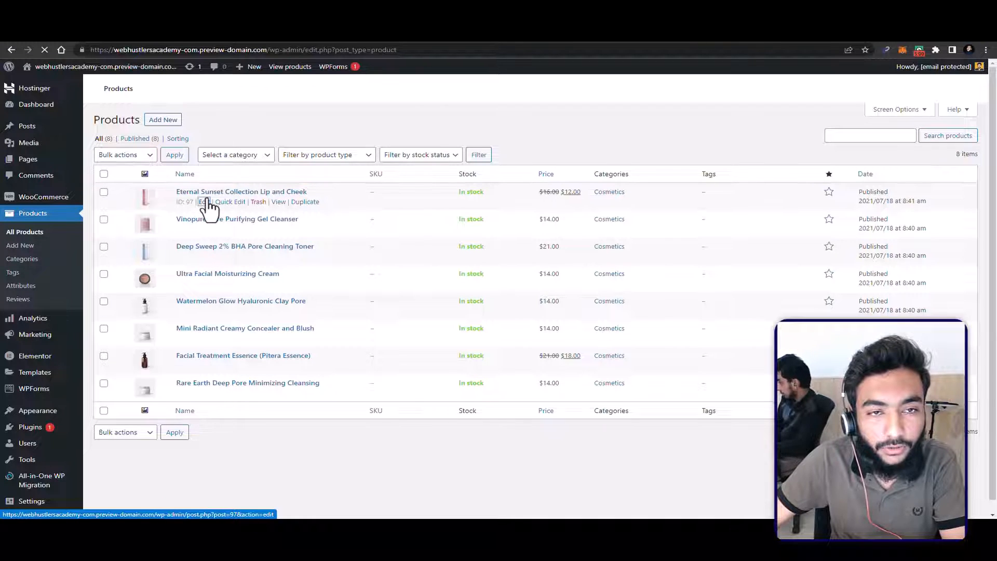
{"action": "left_click", "coordinate": [203, 202]}
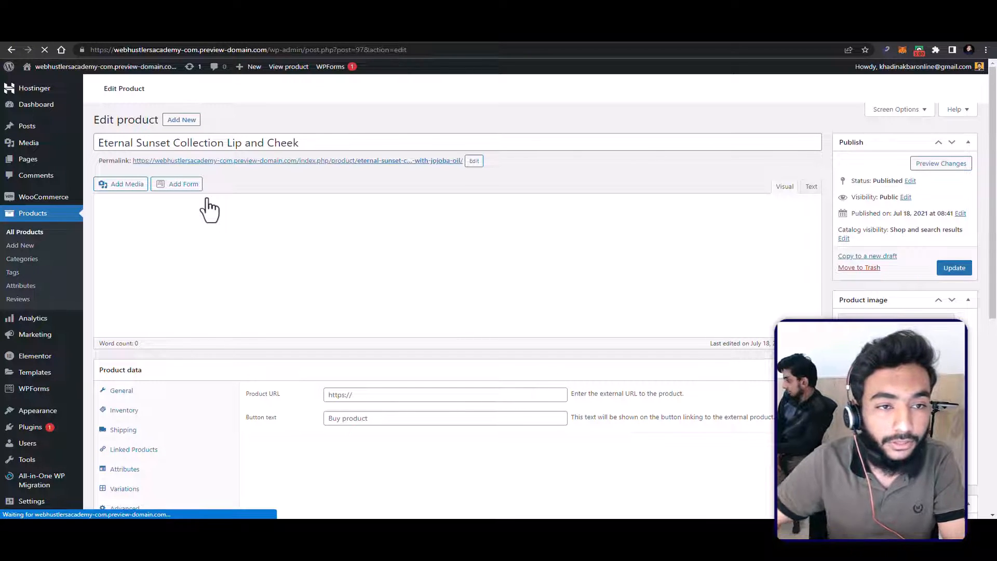
{"action": "left_click_drag", "start_coordinate": [118, 143], "coordinate": [314, 149]}
{"action": "double_click", "coordinate": [310, 137]}
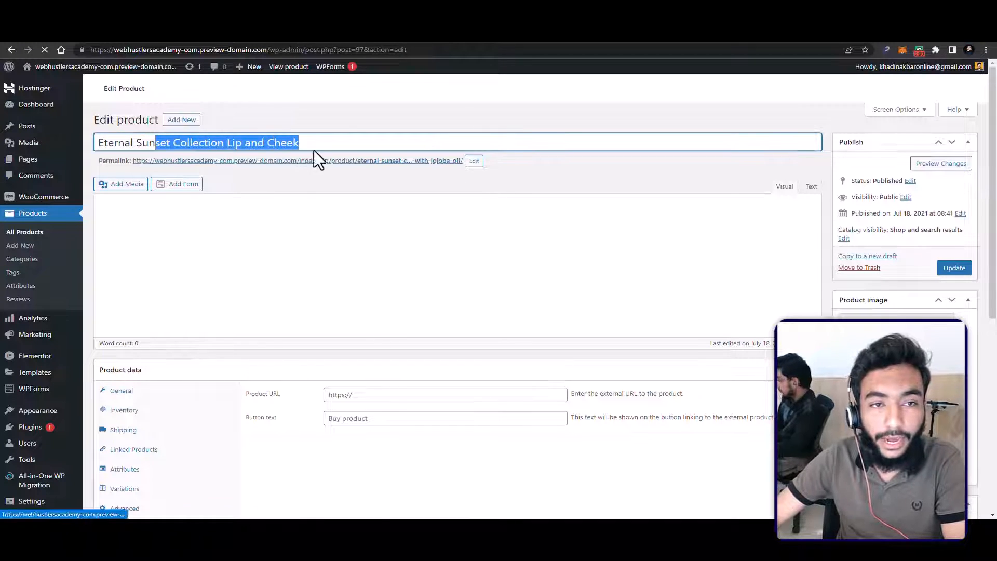
{"action": "left_click", "coordinate": [260, 120]}
{"action": "left_click_drag", "start_coordinate": [136, 142], "coordinate": [251, 111]}
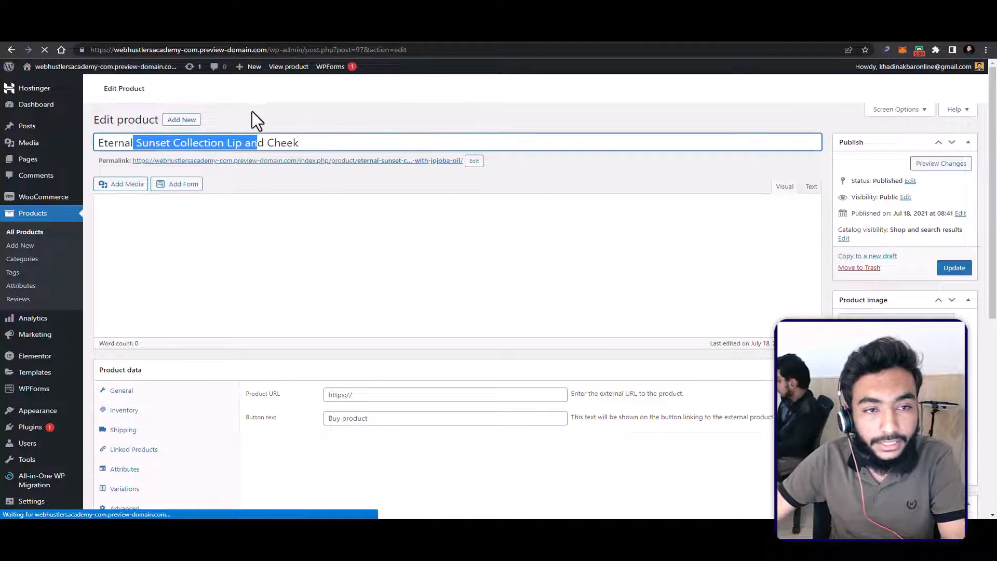
{"action": "left_click", "coordinate": [109, 205]}
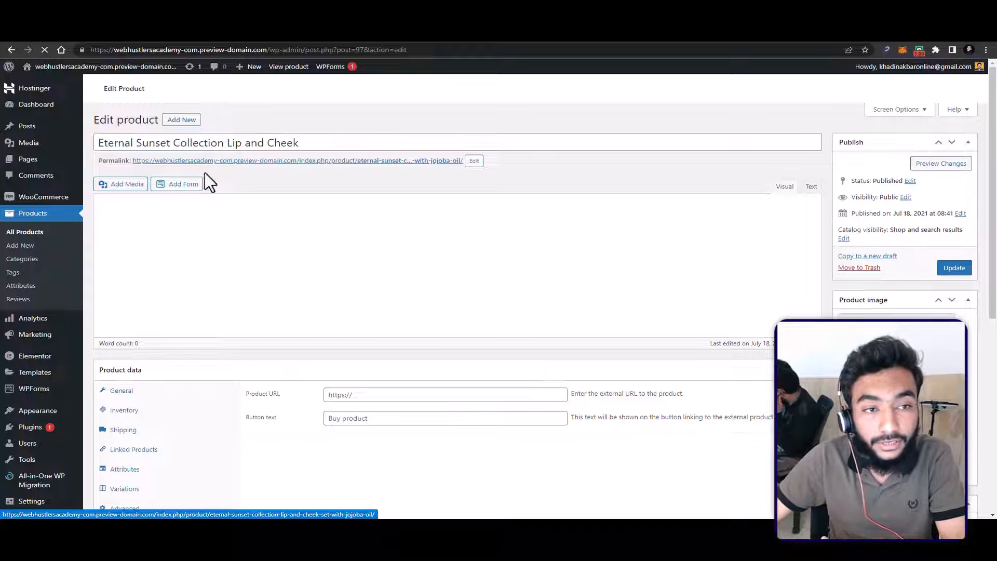
Step: Add the white COOIL bottle image from the media library to the product gallery
{"action": "scroll", "coordinate": [570, 232], "scroll_direction": "down", "scroll_amount": 1}
{"action": "scroll", "coordinate": [718, 244], "scroll_direction": "down", "scroll_amount": 2}
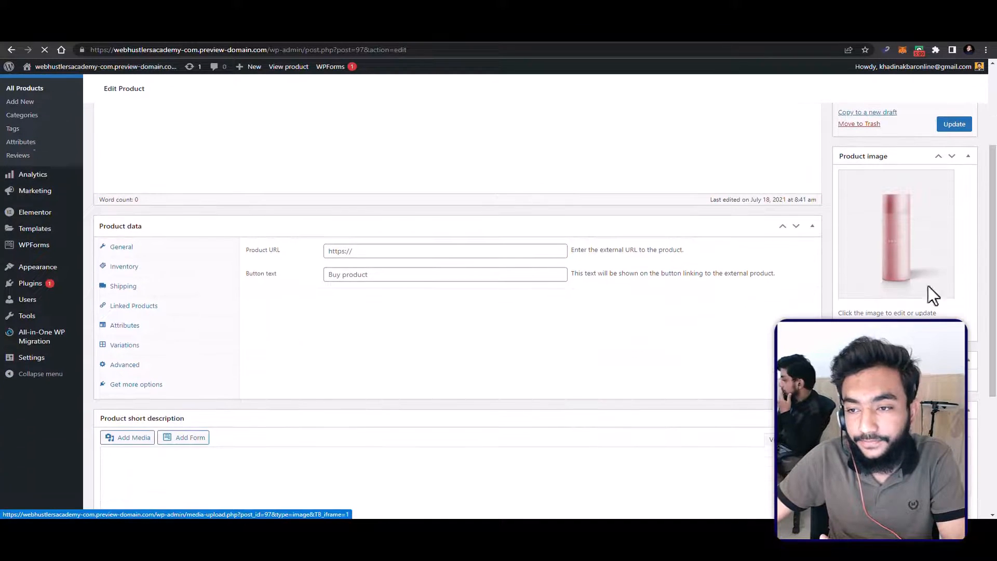
{"action": "left_click", "coordinate": [887, 282]}
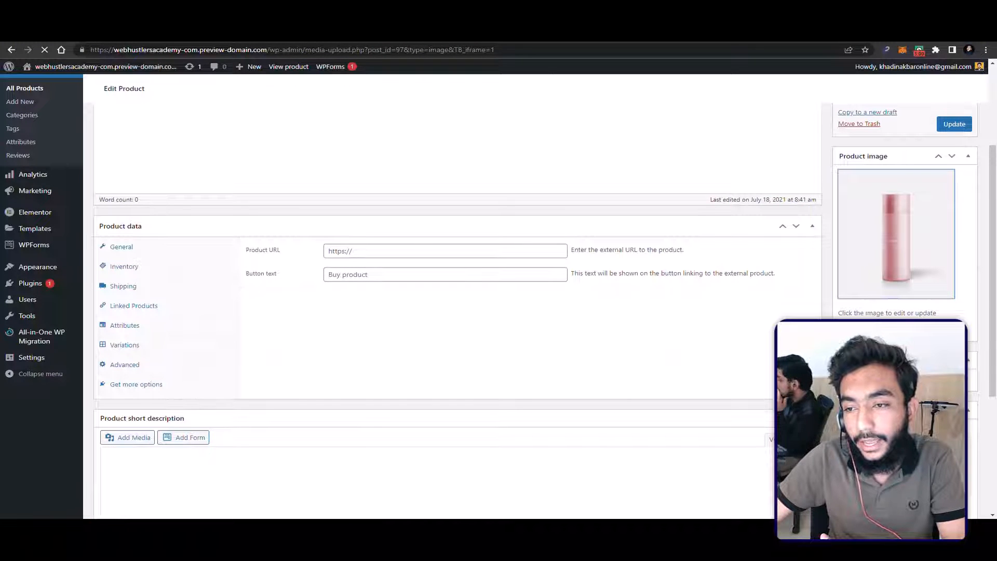
{"action": "scroll", "coordinate": [883, 283], "scroll_direction": "down", "scroll_amount": 2}
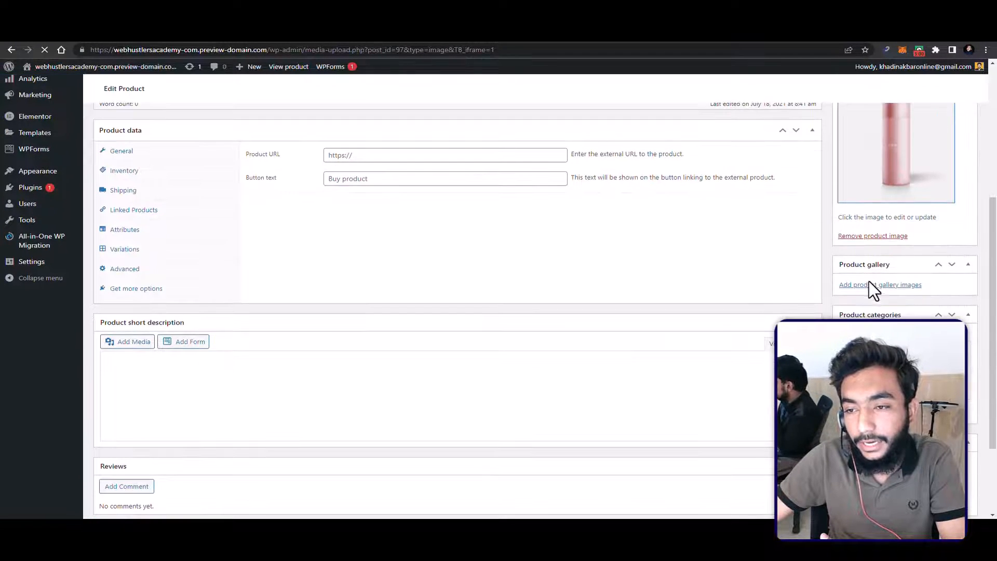
{"action": "left_click", "coordinate": [874, 286]}
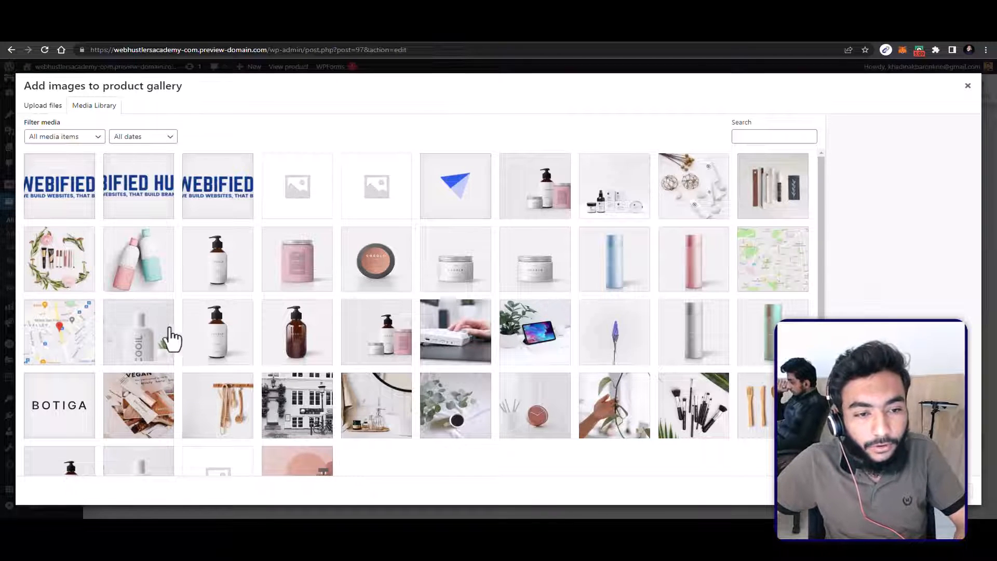
{"action": "left_click", "coordinate": [167, 338]}
{"action": "left_click", "coordinate": [293, 335]}
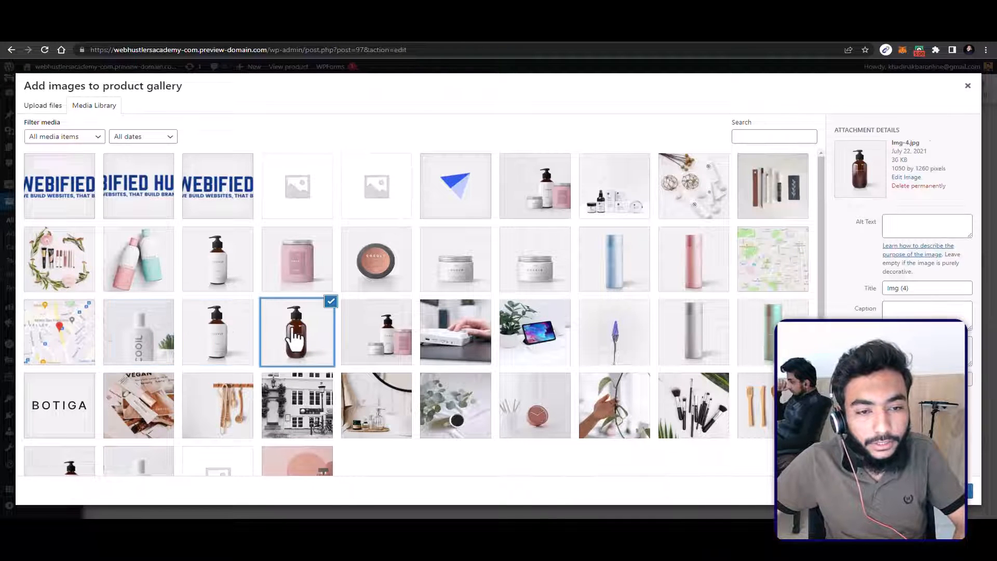
{"action": "left_click", "coordinate": [170, 320]}
{"action": "left_click", "coordinate": [218, 317]}
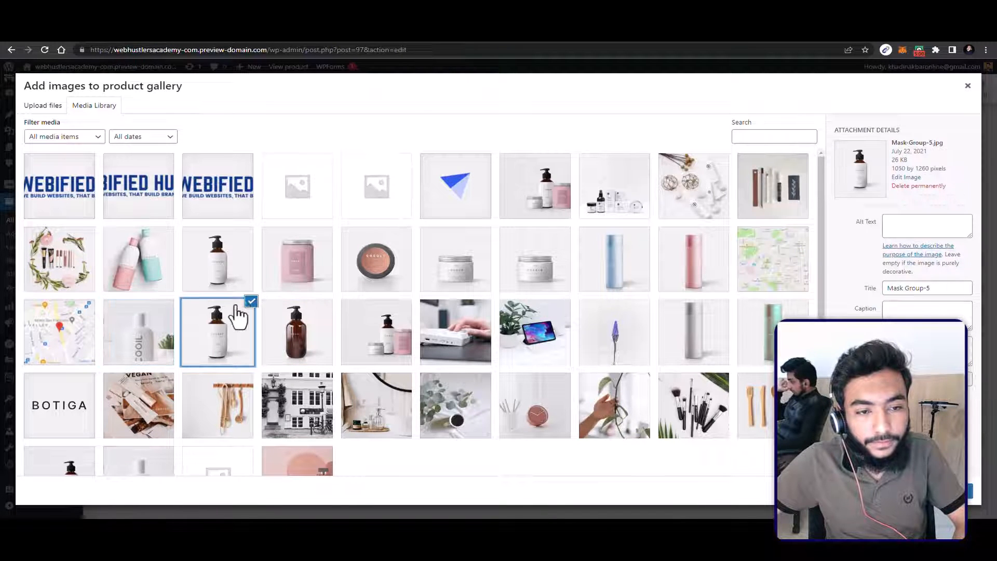
{"action": "left_click", "coordinate": [173, 314]}
{"action": "left_click", "coordinate": [969, 490]}
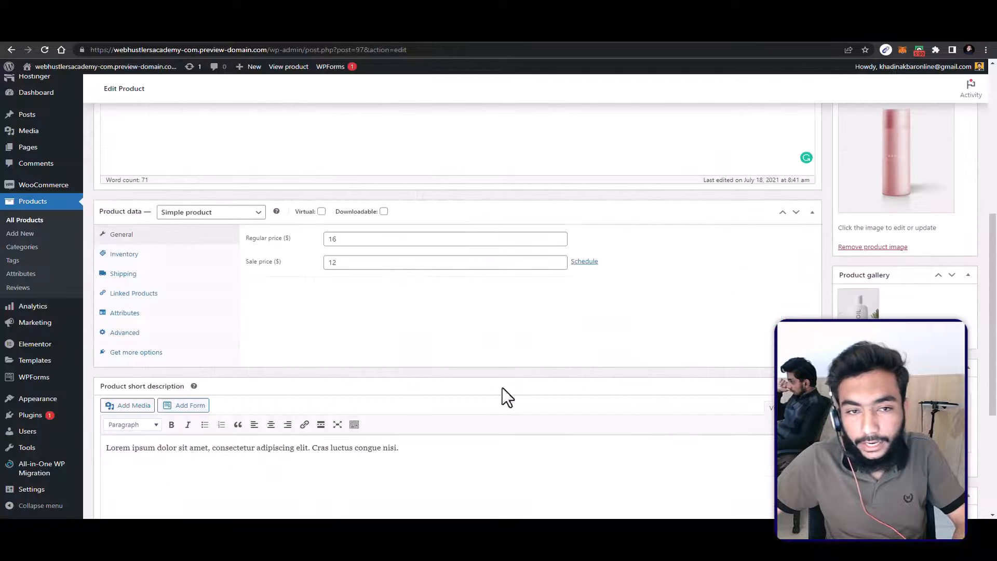
Step: Add the Hero2 image and a second copy of the white COOIL bottle image to the product gallery
{"action": "left_click", "coordinate": [877, 337]}
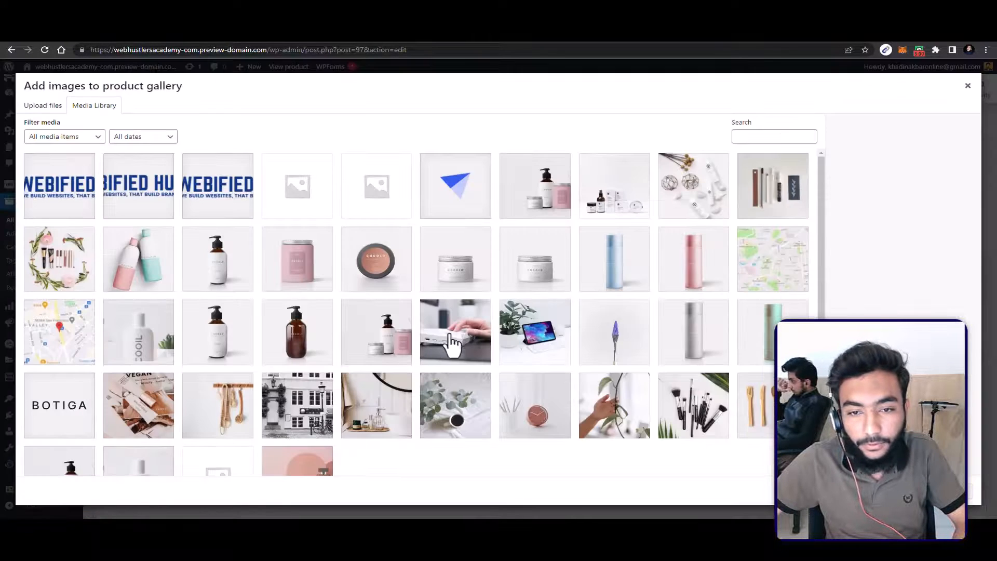
{"action": "left_click", "coordinate": [349, 333]}
{"action": "left_click", "coordinate": [969, 490]}
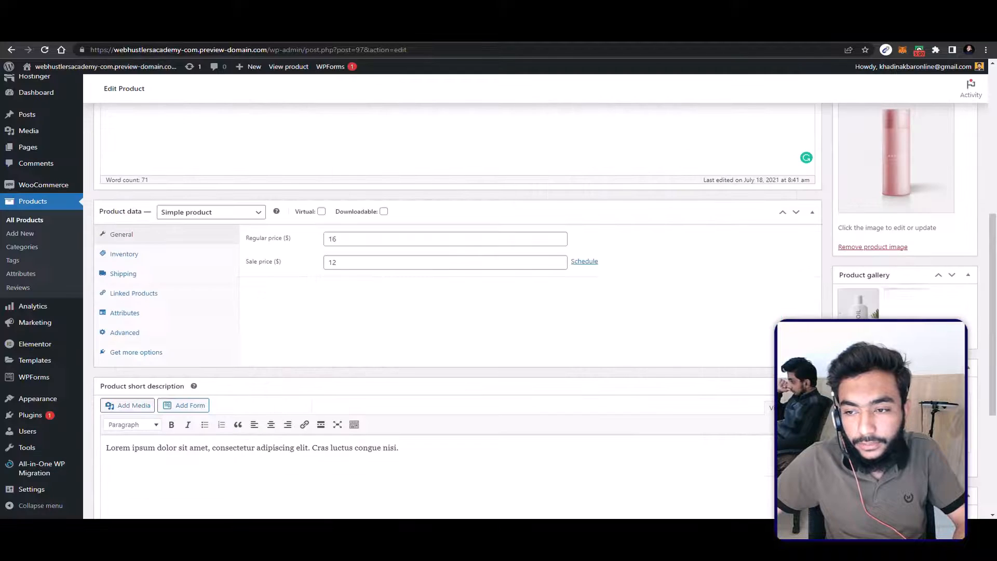
{"action": "left_click", "coordinate": [878, 337]}
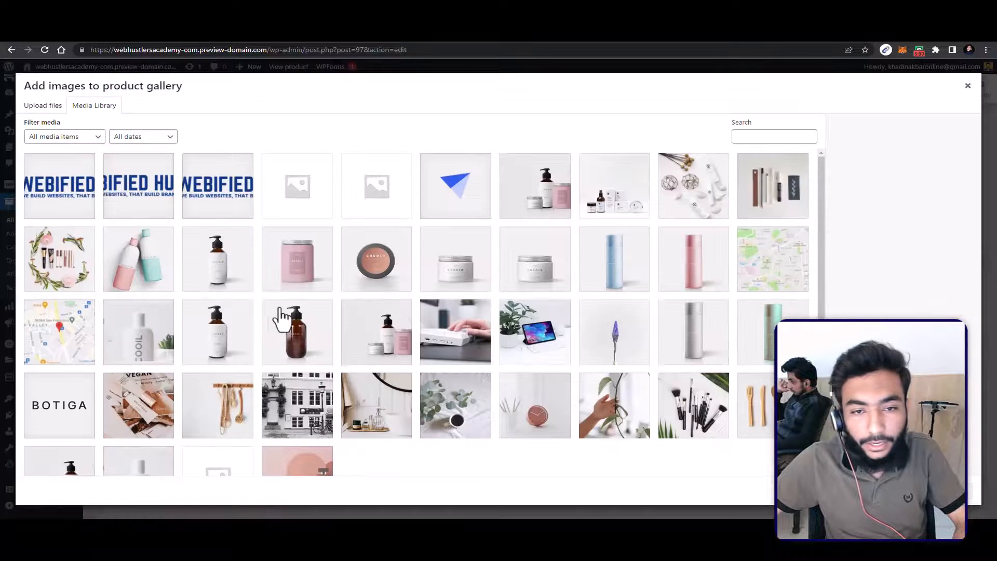
{"action": "left_click", "coordinate": [233, 339]}
{"action": "left_click", "coordinate": [425, 353]}
{"action": "left_click", "coordinate": [370, 356]}
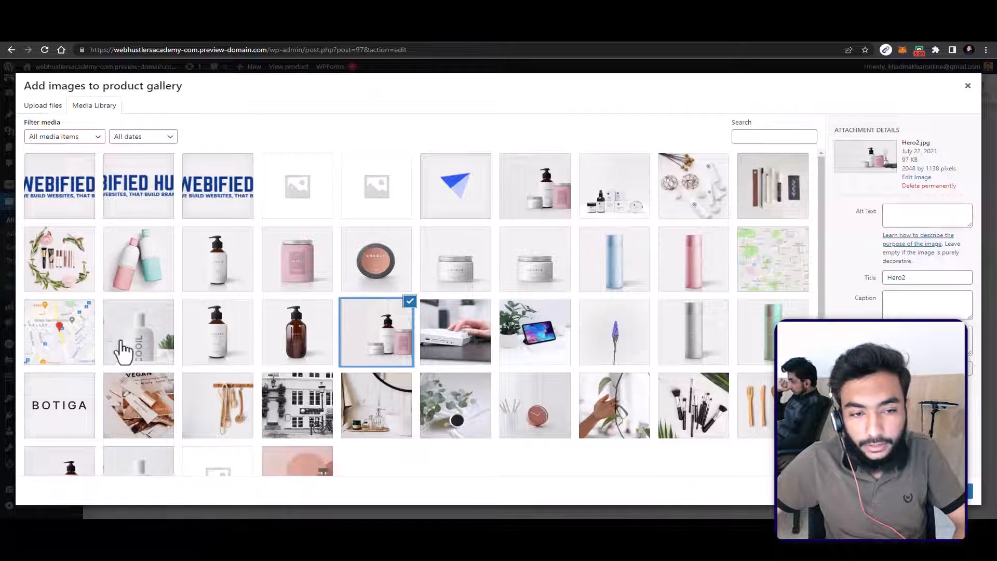
{"action": "left_click", "coordinate": [166, 358]}
{"action": "left_click", "coordinate": [969, 490]}
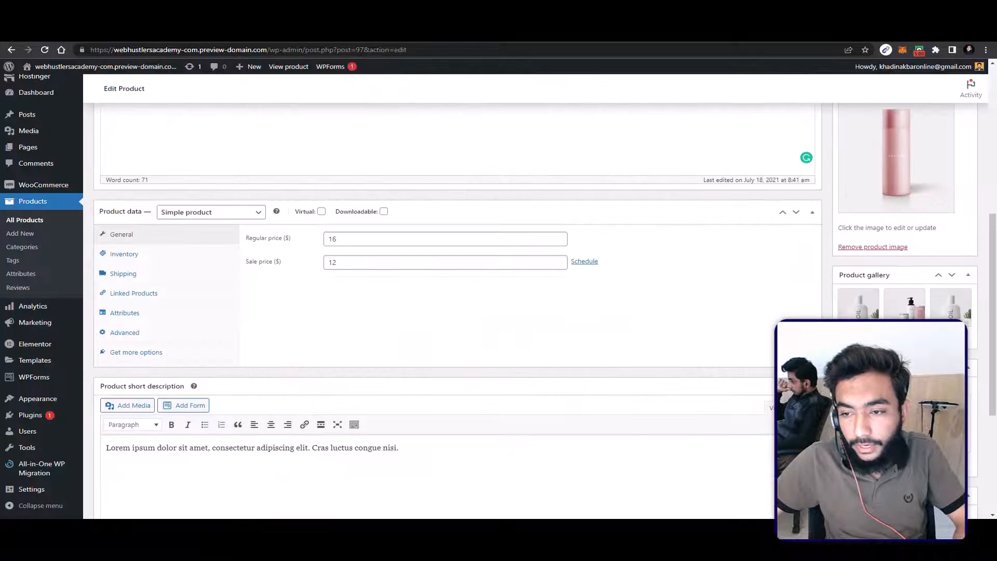
Step: Examine the product's categories, short description and the Sidebar layouts in the Botiga product options
{"action": "scroll", "coordinate": [457, 312], "scroll_direction": "down", "scroll_amount": 1}
{"action": "scroll", "coordinate": [881, 303], "scroll_direction": "down", "scroll_amount": 3}
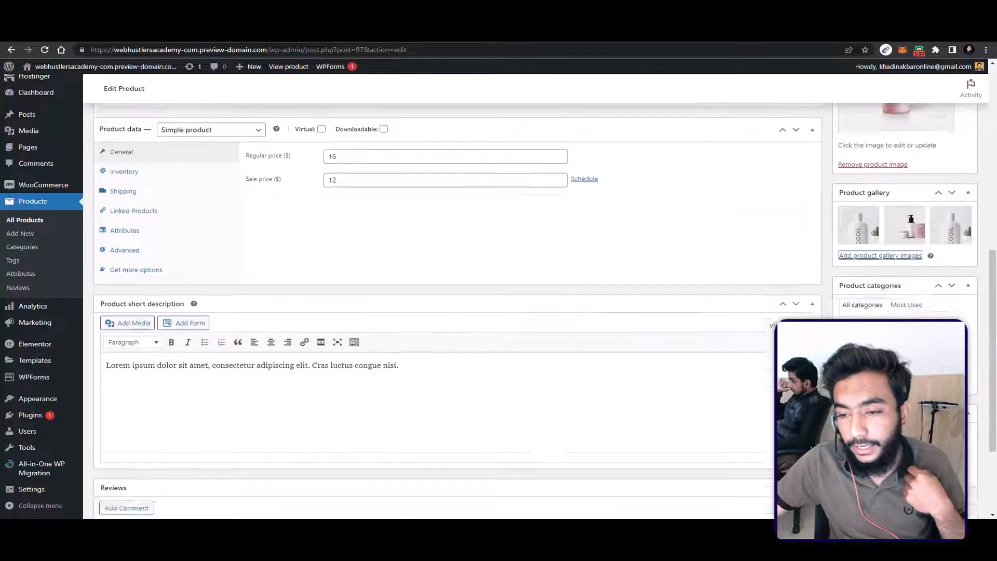
{"action": "scroll", "coordinate": [329, 312], "scroll_direction": "down", "scroll_amount": 1}
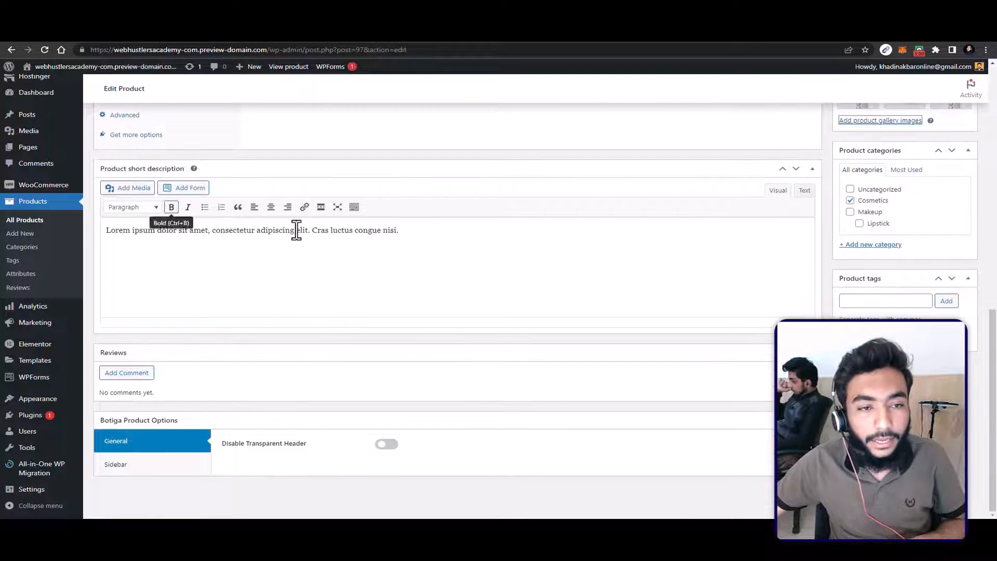
{"action": "left_click", "coordinate": [298, 230]}
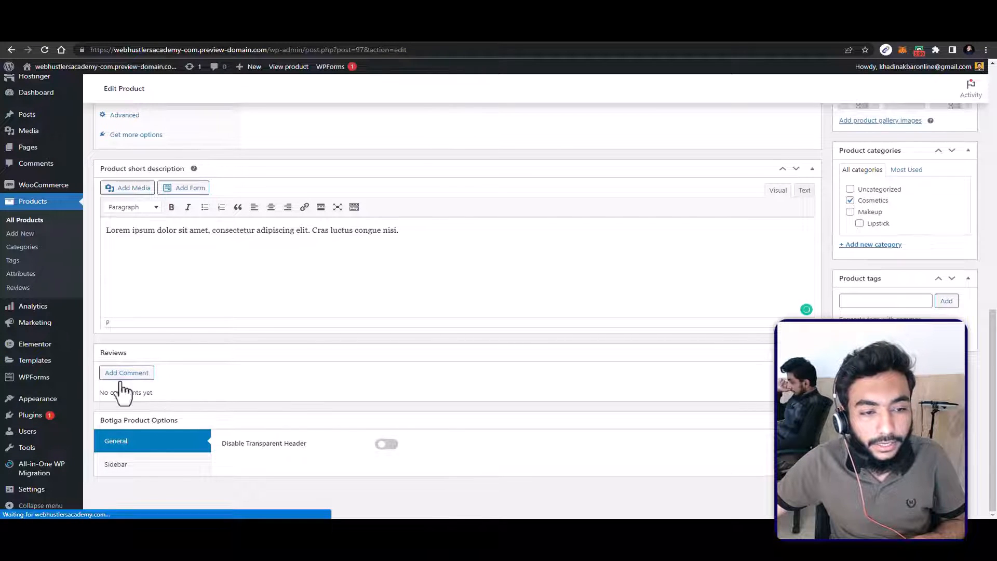
{"action": "left_click", "coordinate": [131, 465]}
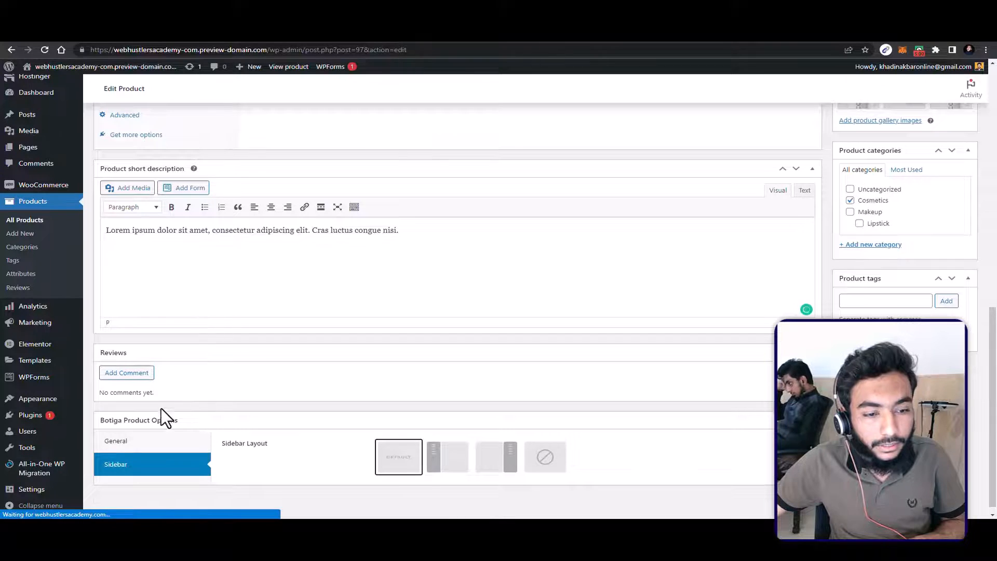
{"action": "scroll", "coordinate": [166, 415], "scroll_direction": "up", "scroll_amount": 5}
{"action": "scroll", "coordinate": [209, 423], "scroll_direction": "down", "scroll_amount": 1}
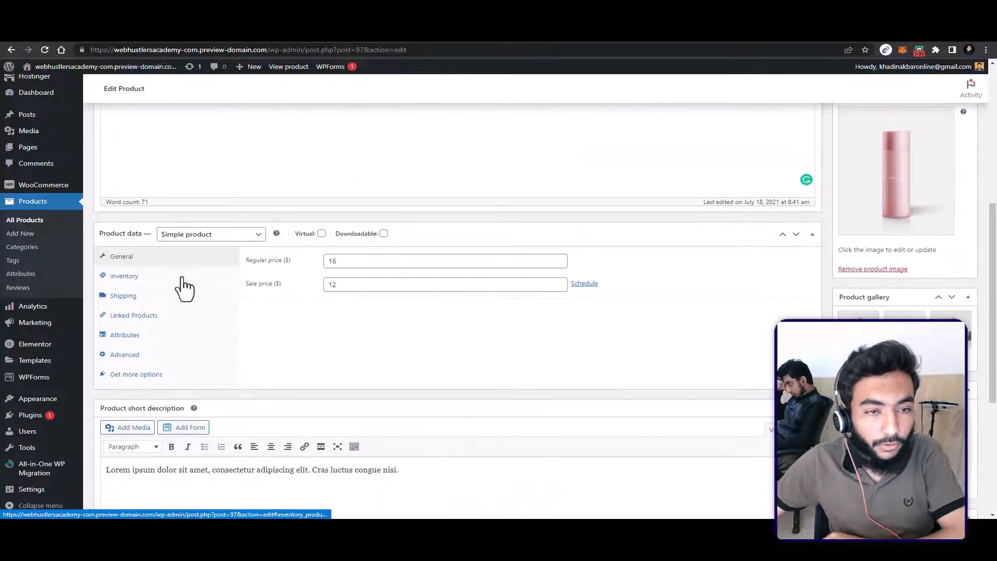
Step: Examine the available product types and try the Virtual and Downloadable options on the product
{"action": "left_click", "coordinate": [225, 237]}
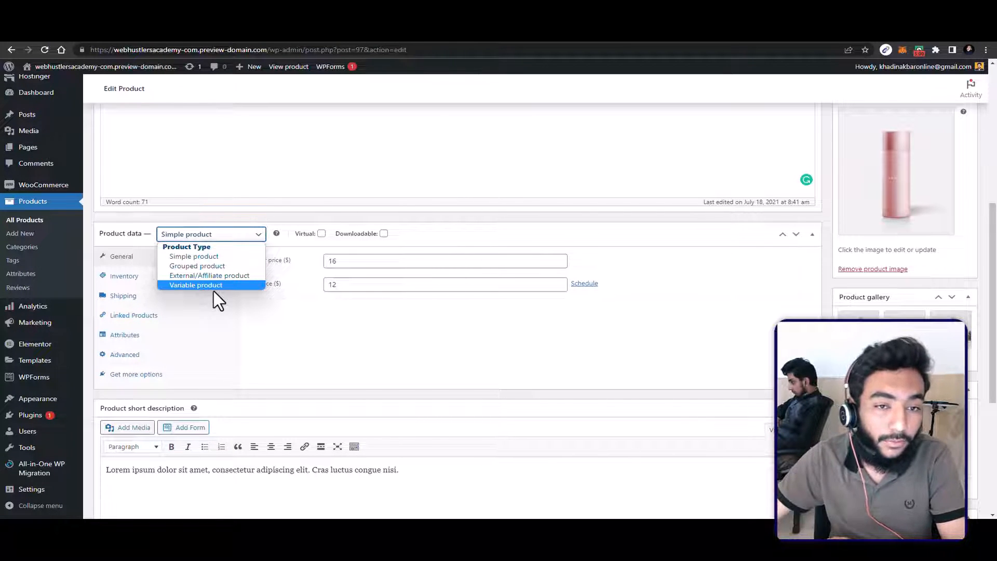
{"action": "left_click", "coordinate": [378, 232]}
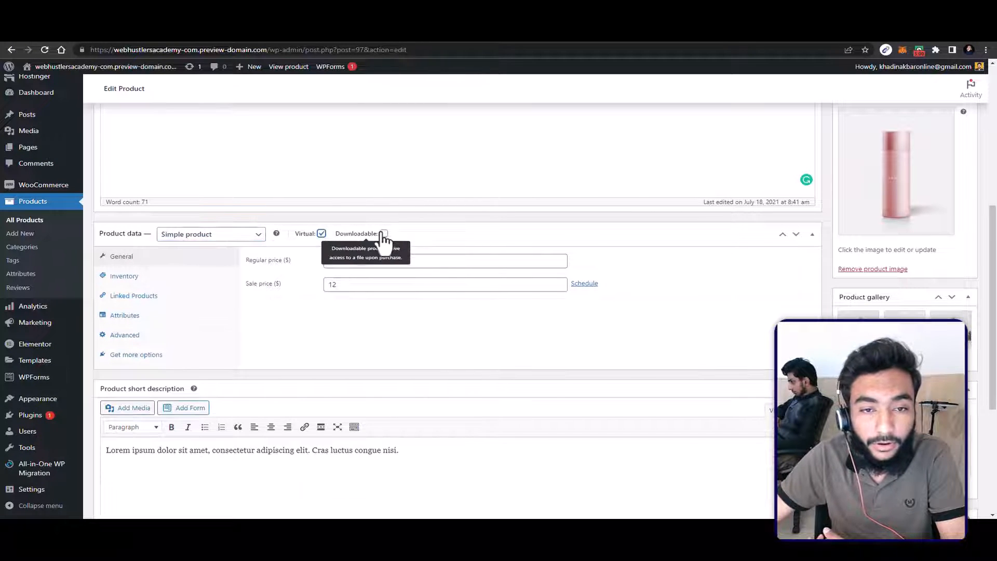
{"action": "left_click", "coordinate": [383, 233]}
{"action": "left_click", "coordinate": [383, 233]}
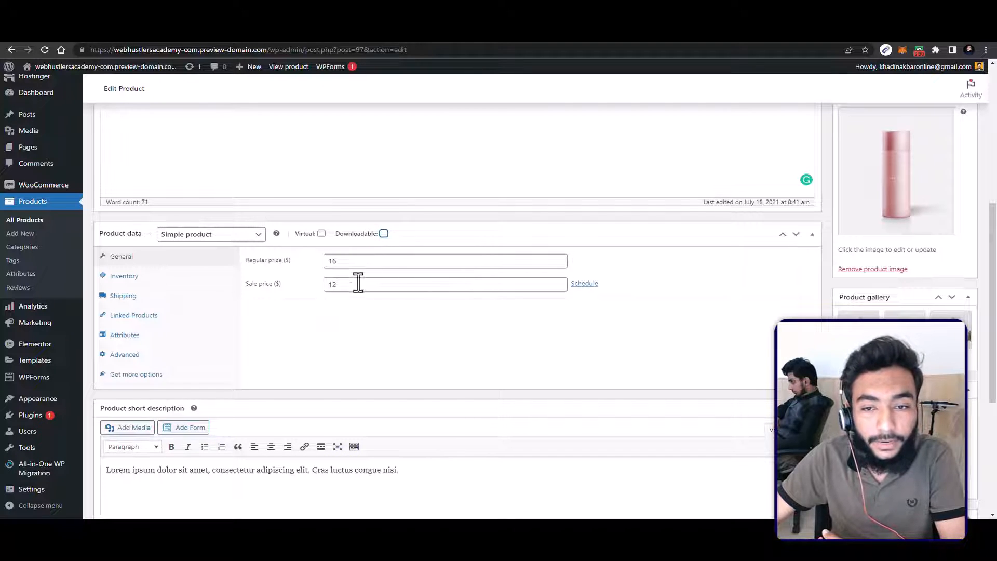
Step: Show the sale price schedule fields, and limit purchases to 1 item per order in the product's inventory settings
{"action": "left_click", "coordinate": [584, 283]}
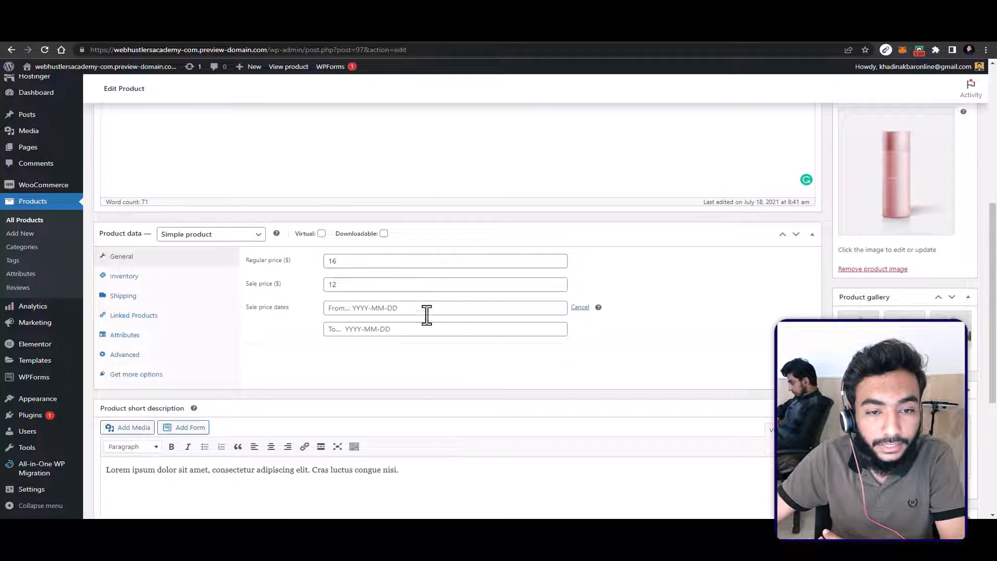
{"action": "left_click", "coordinate": [124, 277]}
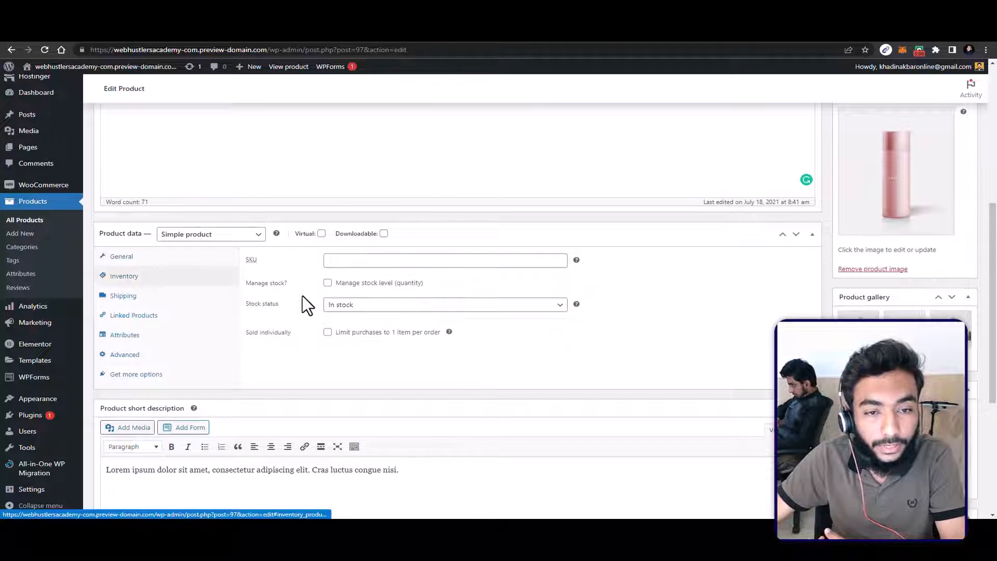
{"action": "left_click", "coordinate": [368, 259]}
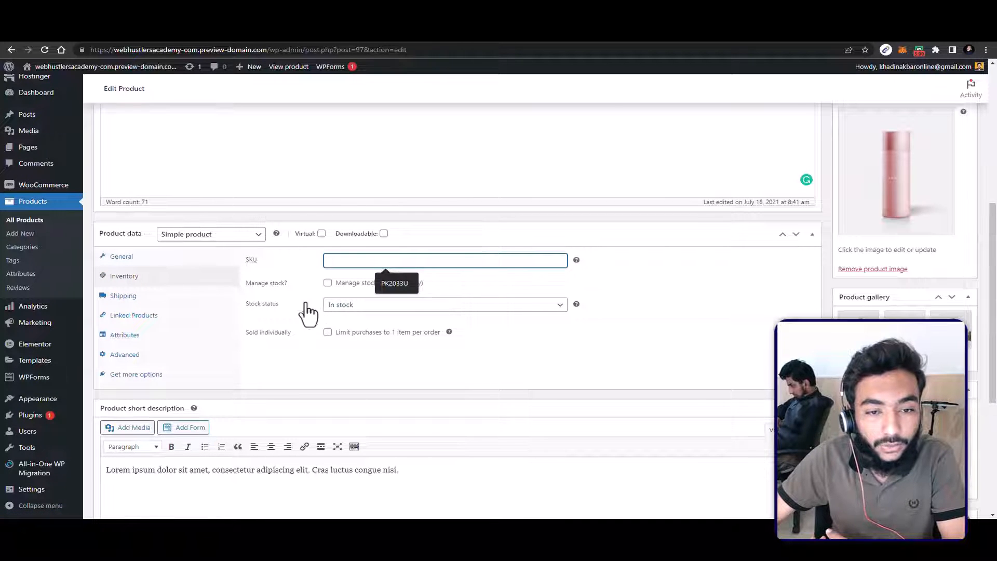
{"action": "left_click", "coordinate": [358, 306]}
{"action": "left_click", "coordinate": [346, 365]}
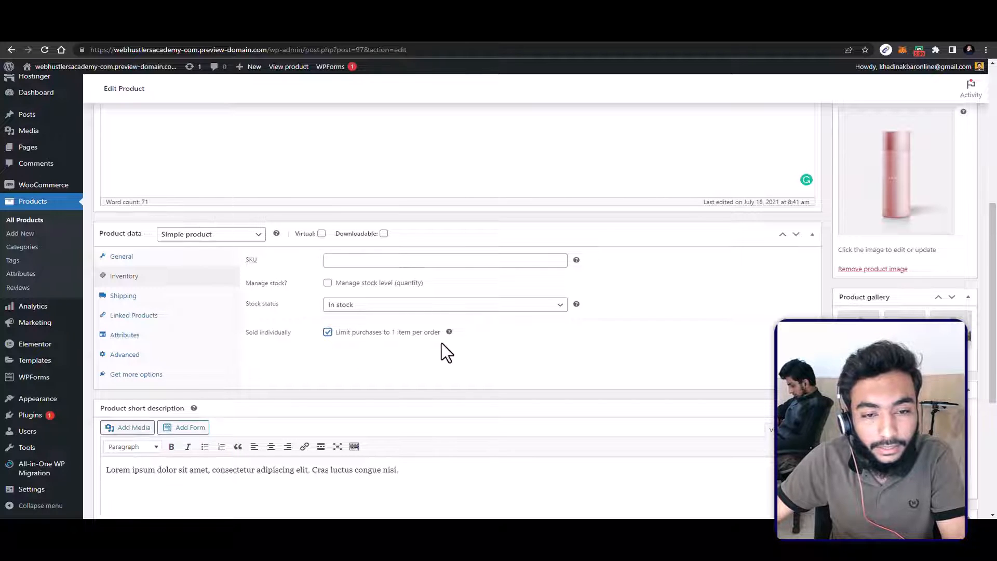
Step: Examine the product's shipping settings for weight, dimensions and shipping class
{"action": "left_click", "coordinate": [136, 297]}
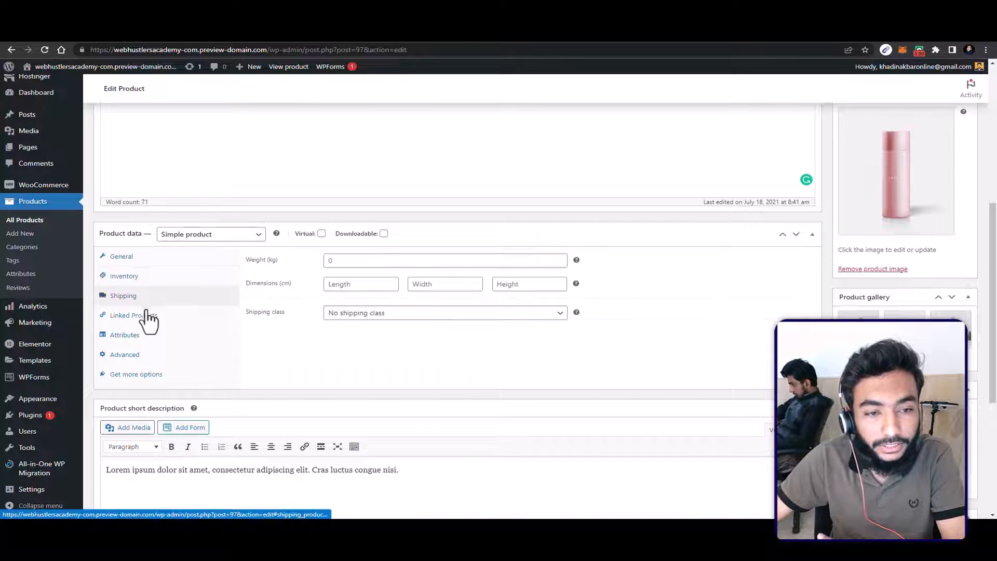
{"action": "left_click", "coordinate": [420, 316]}
{"action": "left_click", "coordinate": [357, 353]}
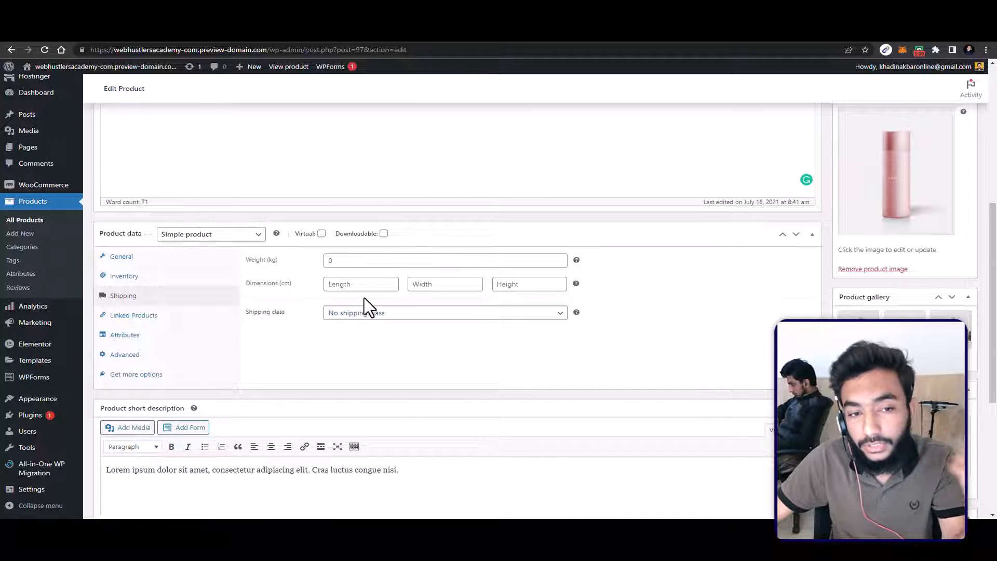
{"action": "left_click", "coordinate": [394, 318]}
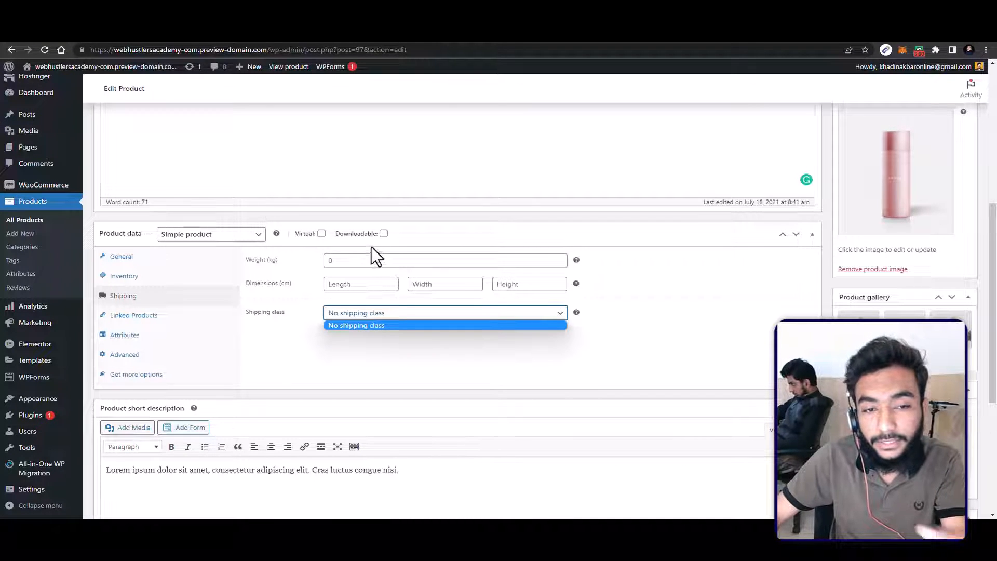
{"action": "left_click", "coordinate": [363, 260]}
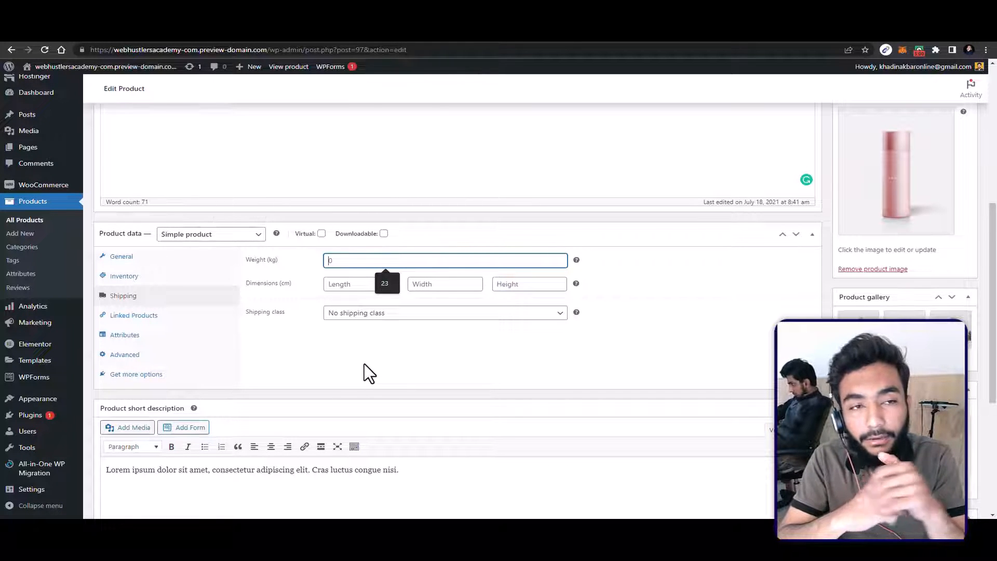
Step: Examine the upsell and cross-sell product search in the product's linked products settings
{"action": "left_click", "coordinate": [131, 318]}
{"action": "left_click", "coordinate": [373, 265]}
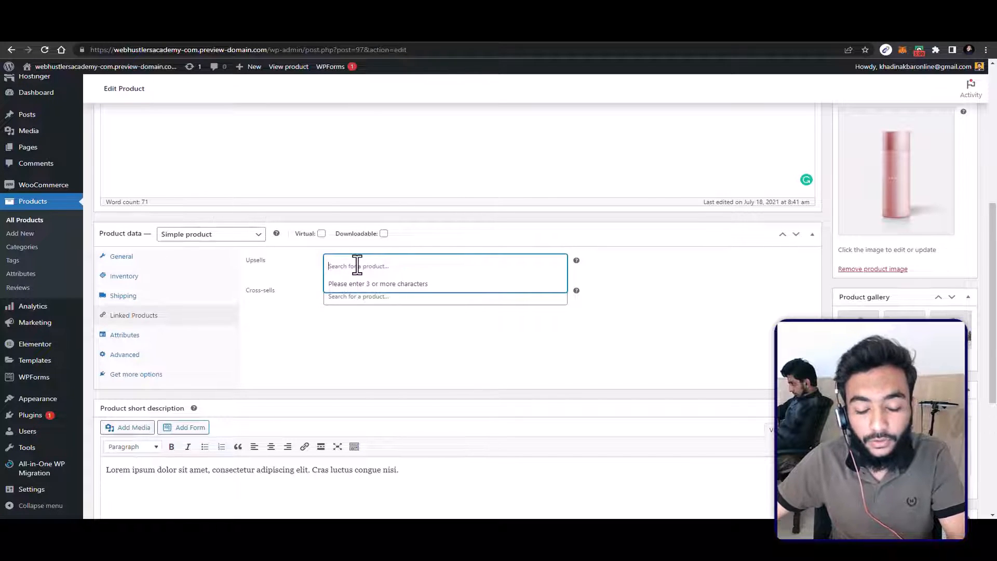
{"action": "type", "text": "t"}
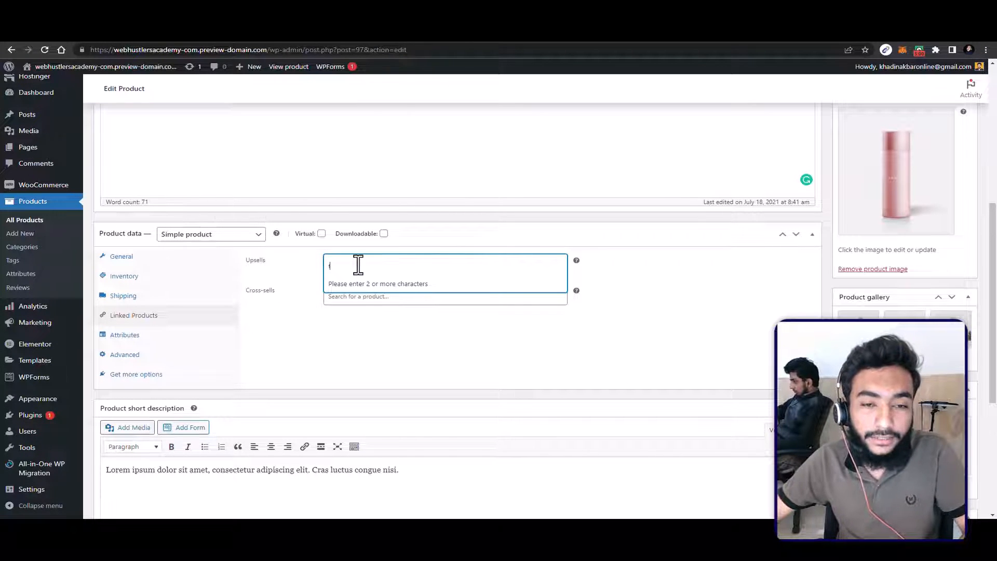
{"action": "key", "text": "BackSpace"}
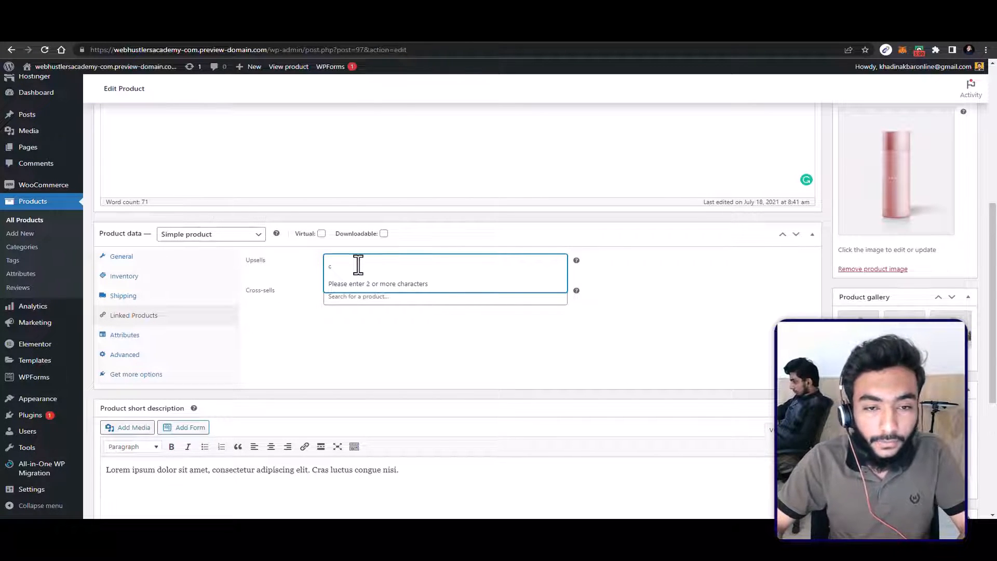
{"action": "left_click", "coordinate": [360, 325]}
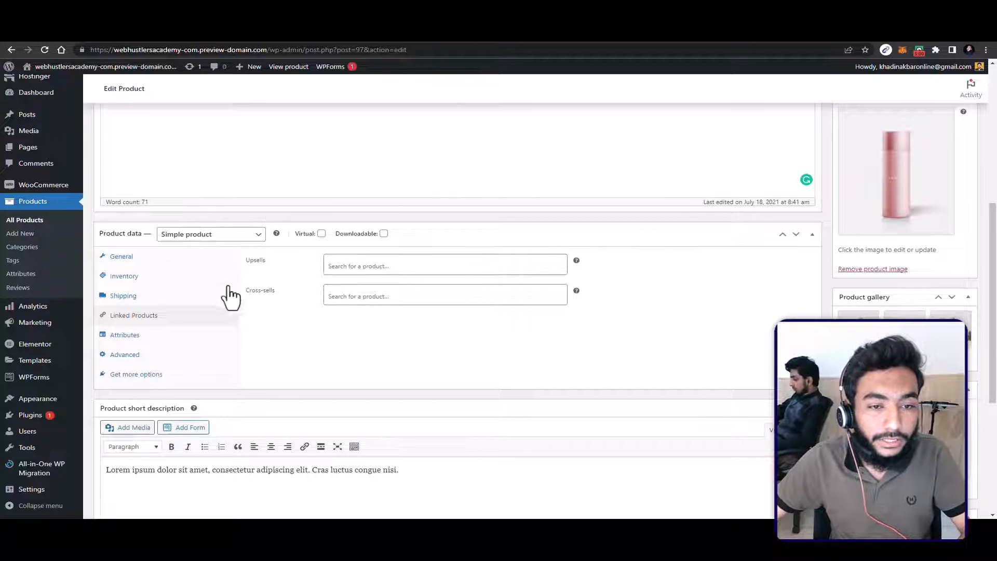
Step: Add the existing color attribute to the product and check its selectable terms
{"action": "left_click", "coordinate": [139, 344]}
{"action": "left_click", "coordinate": [297, 258]}
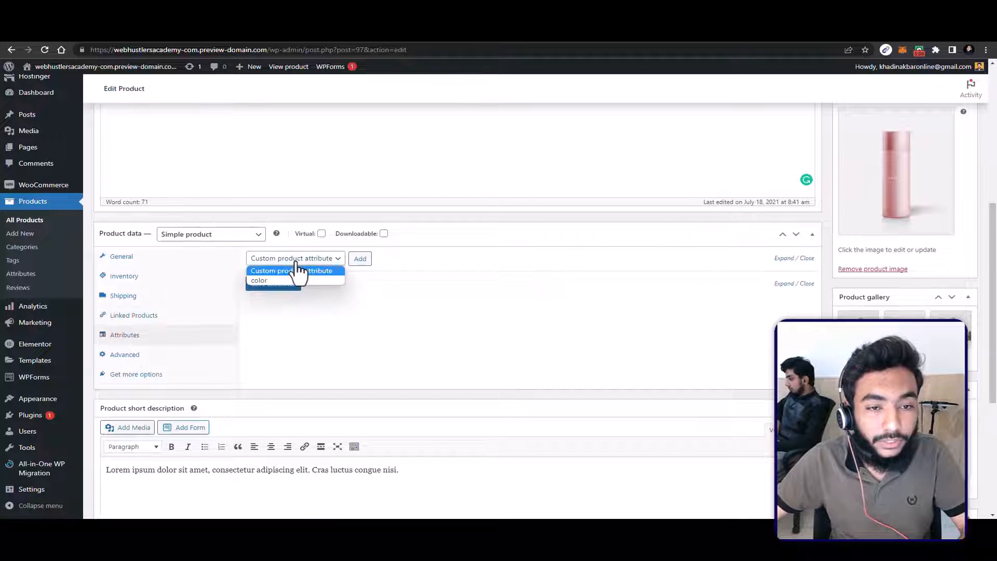
{"action": "left_click", "coordinate": [267, 279]}
{"action": "left_click", "coordinate": [362, 261]}
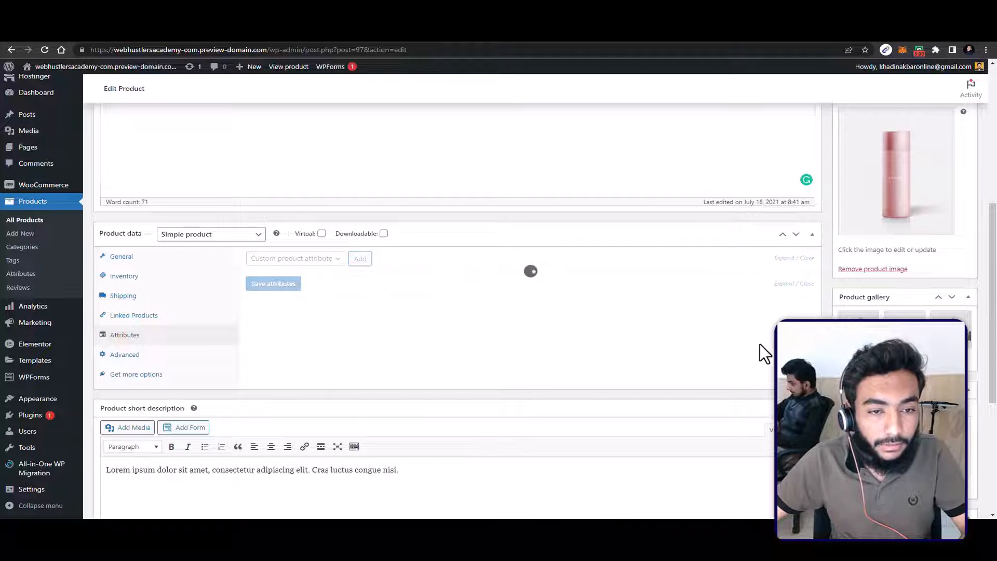
{"action": "left_click", "coordinate": [386, 323]}
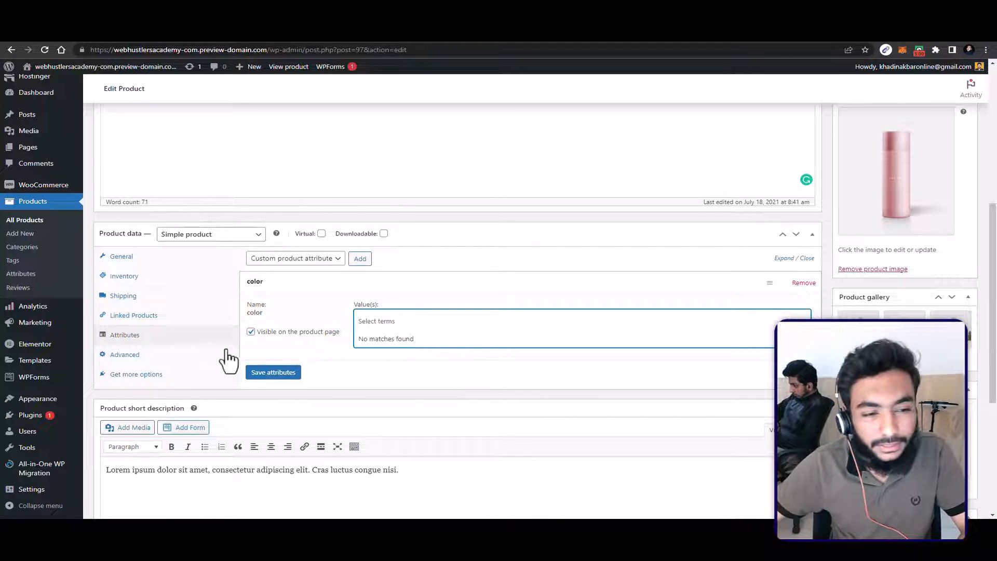
Step: Review the product's advanced settings and update the product
{"action": "left_click", "coordinate": [180, 355]}
{"action": "scroll", "coordinate": [280, 334], "scroll_direction": "up", "scroll_amount": 1}
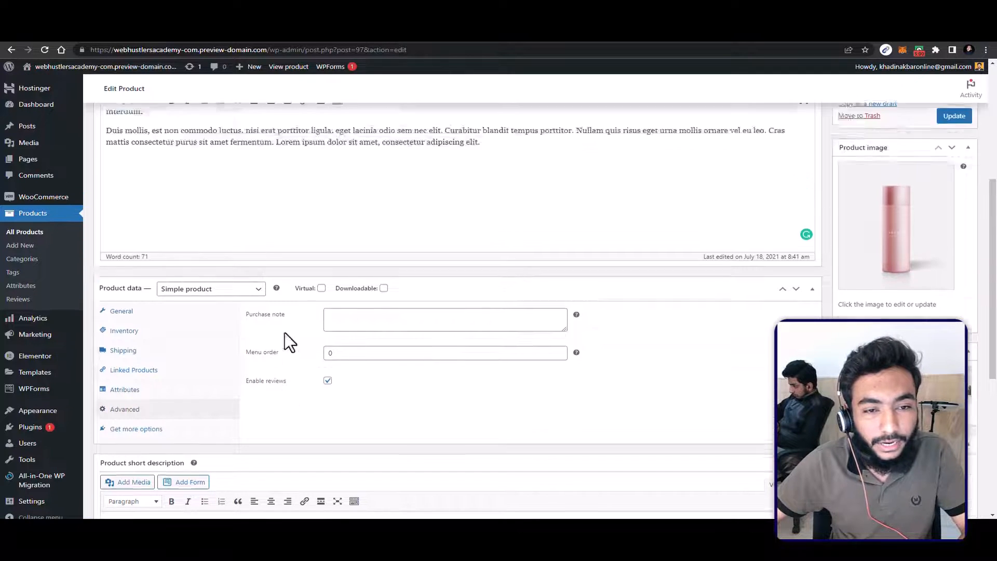
{"action": "scroll", "coordinate": [284, 332], "scroll_direction": "up", "scroll_amount": 5}
{"action": "left_click", "coordinate": [954, 375]}
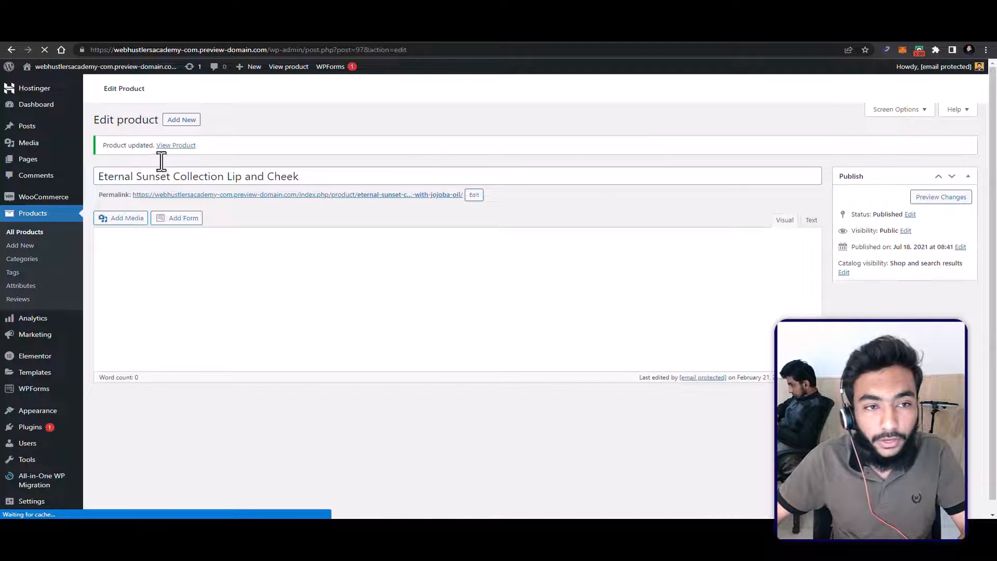
Step: View the updated product on the storefront and examine its price, short description, gallery images and description section
{"action": "left_click", "coordinate": [175, 144]}
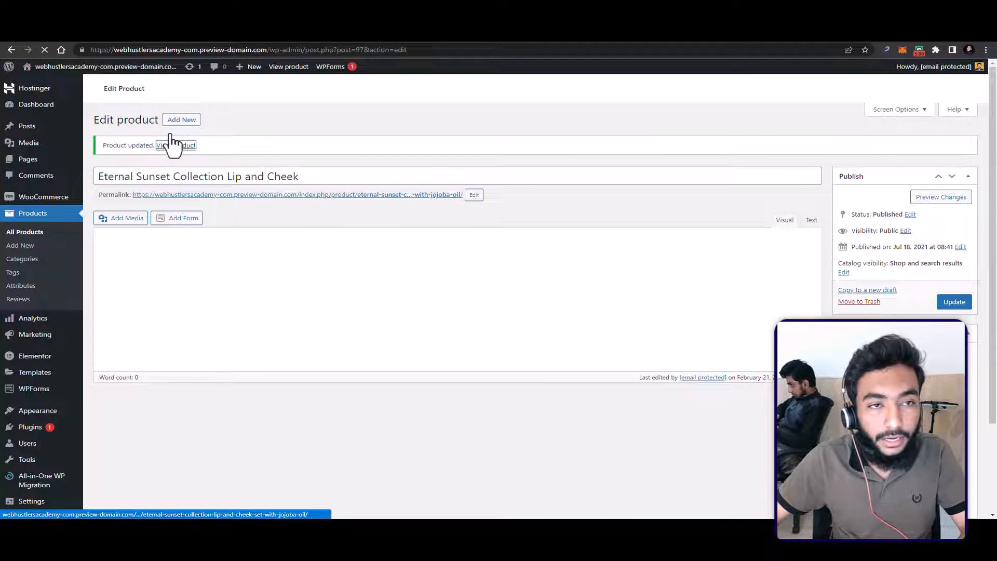
{"action": "right_click", "coordinate": [173, 141]}
{"action": "left_click", "coordinate": [543, 168]}
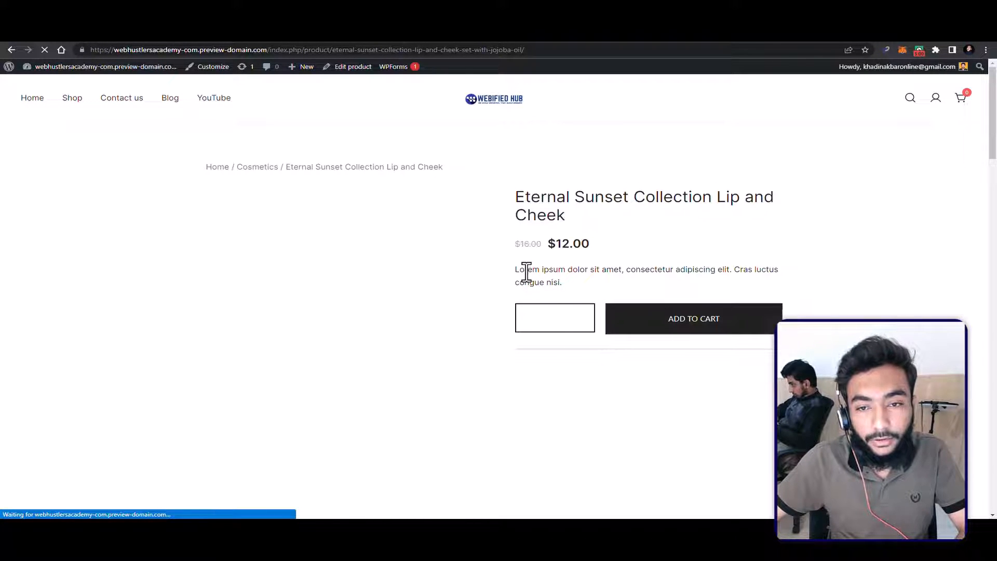
{"action": "left_click_drag", "start_coordinate": [525, 269], "coordinate": [786, 270]}
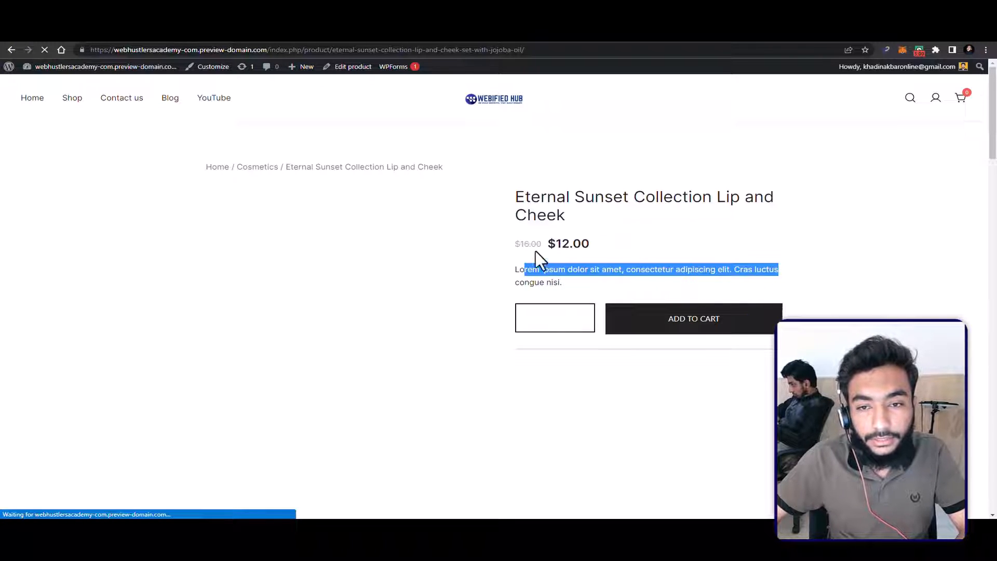
{"action": "left_click", "coordinate": [627, 185]}
{"action": "left_click_drag", "start_coordinate": [558, 269], "coordinate": [730, 269]}
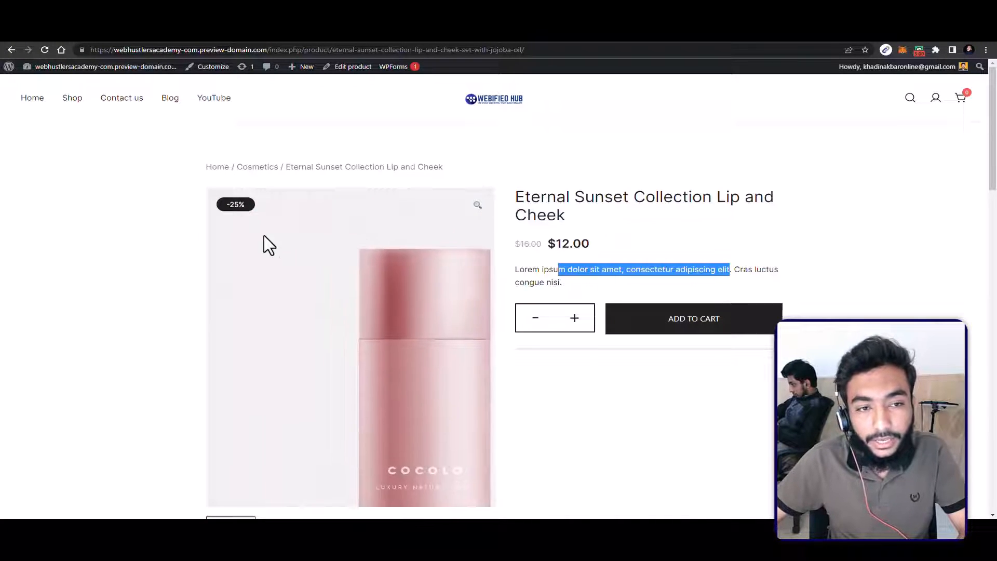
{"action": "scroll", "coordinate": [264, 228], "scroll_direction": "down", "scroll_amount": 1}
{"action": "scroll", "coordinate": [263, 291], "scroll_direction": "down", "scroll_amount": 2}
{"action": "left_click", "coordinate": [277, 346]}
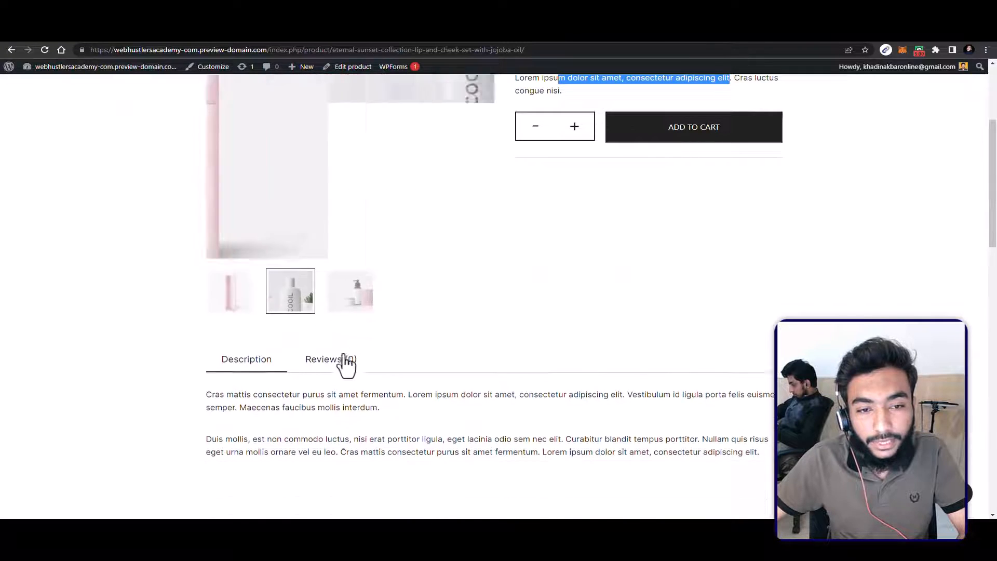
{"action": "scroll", "coordinate": [354, 250], "scroll_direction": "up", "scroll_amount": 2}
{"action": "left_click", "coordinate": [243, 234]}
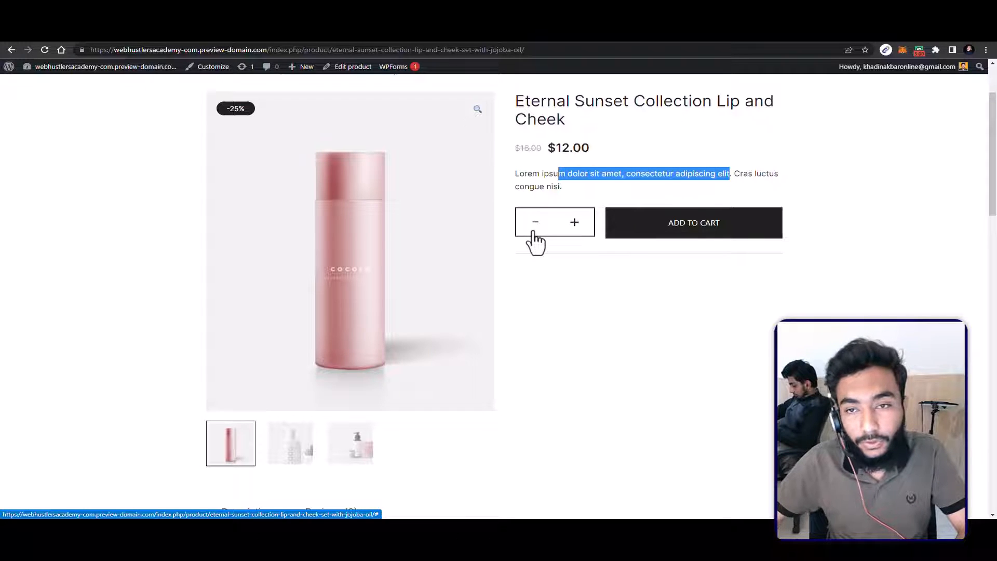
Step: Add the Eternal Sunset Collection Lip and Cheek product to the cart, then proceed from the cart to checkout
{"action": "left_click", "coordinate": [736, 223]}
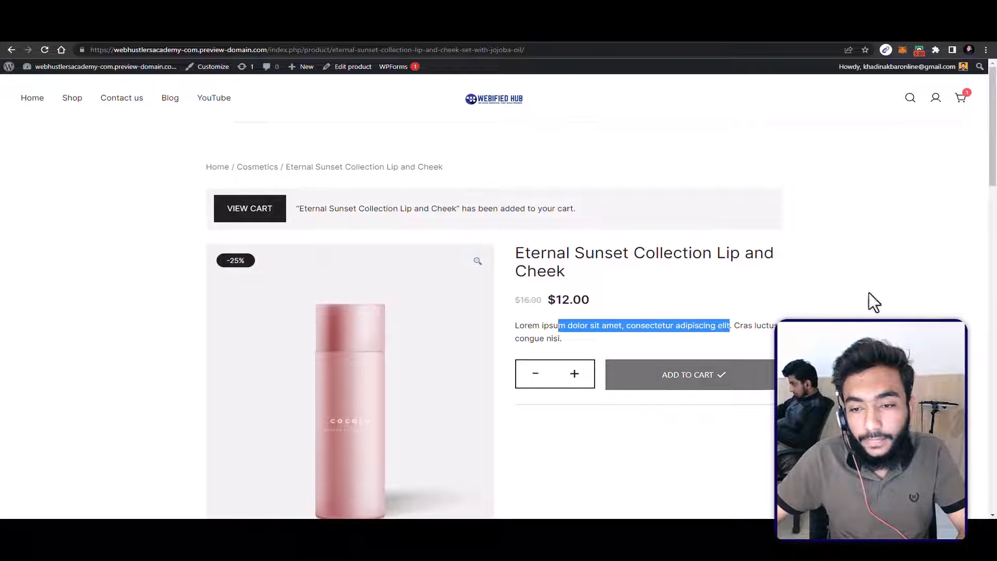
{"action": "left_click", "coordinate": [958, 94]}
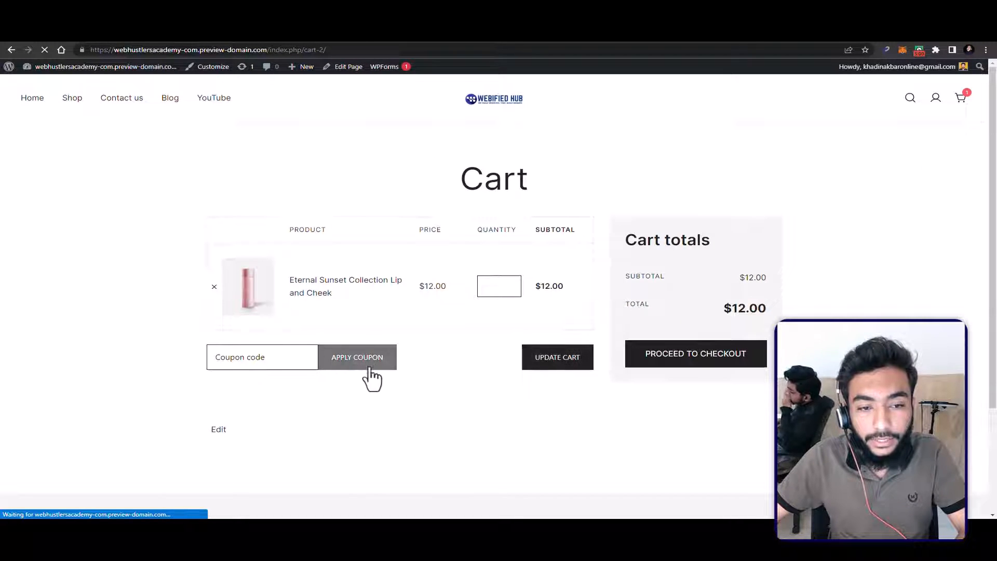
{"action": "left_click", "coordinate": [278, 356]}
{"action": "left_click", "coordinate": [483, 403]}
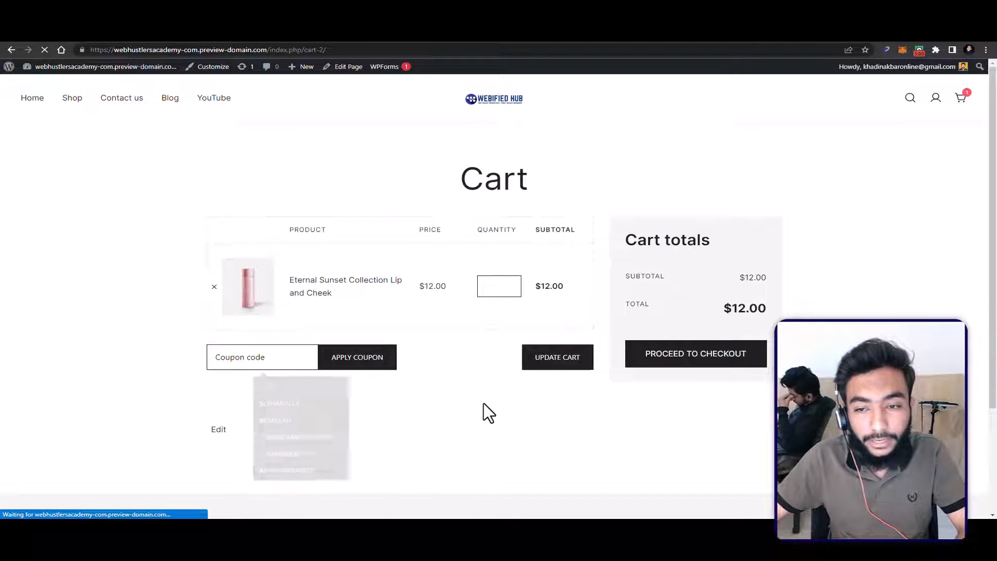
{"action": "left_click", "coordinate": [710, 364]}
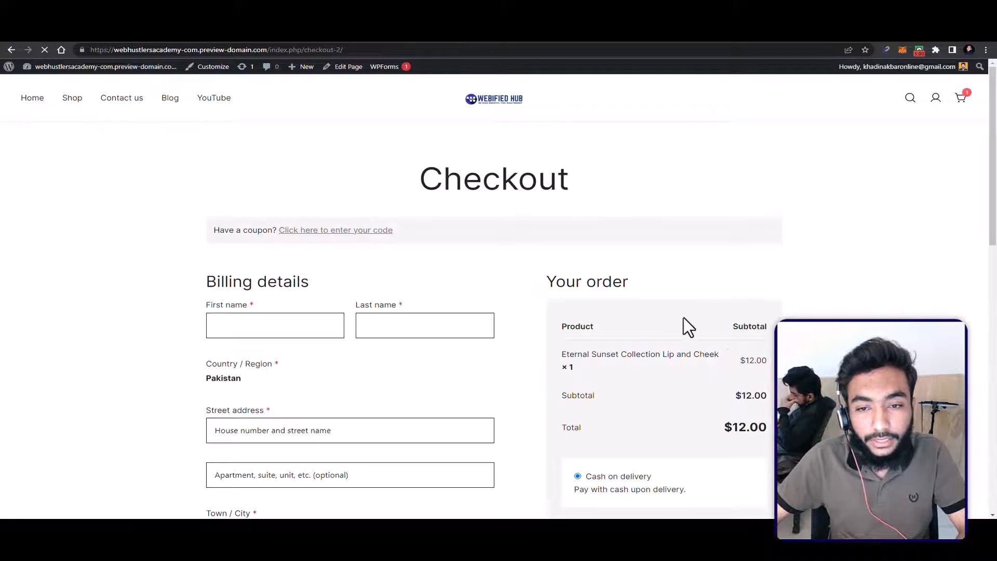
{"action": "left_click", "coordinate": [986, 48]}
{"action": "left_click", "coordinate": [985, 46]}
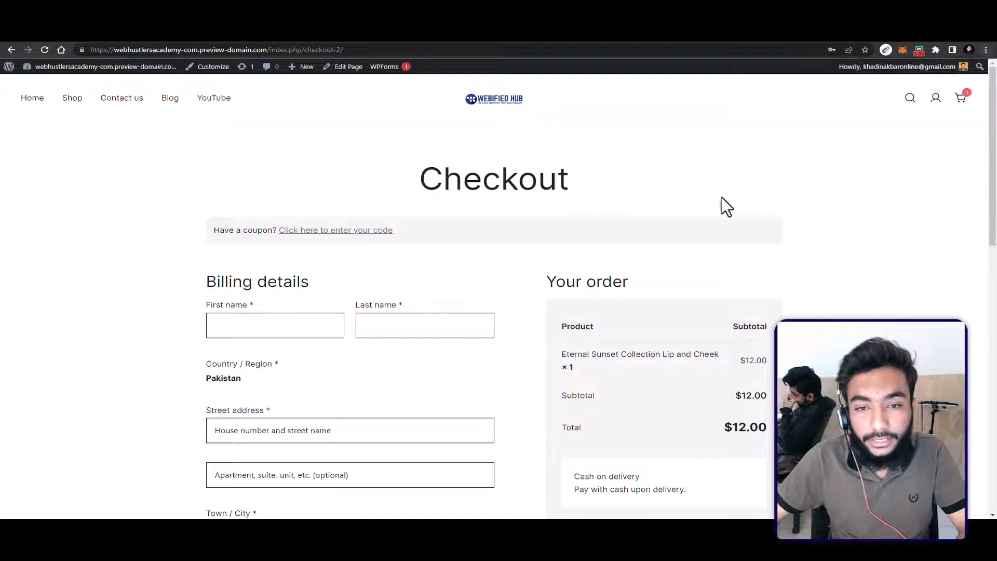
Step: Fill in the billing details with the customer's saved name, address, phone number and e-mail
{"action": "left_click", "coordinate": [302, 327]}
{"action": "left_click", "coordinate": [297, 363]}
{"action": "scroll", "coordinate": [347, 353], "scroll_direction": "down", "scroll_amount": 8}
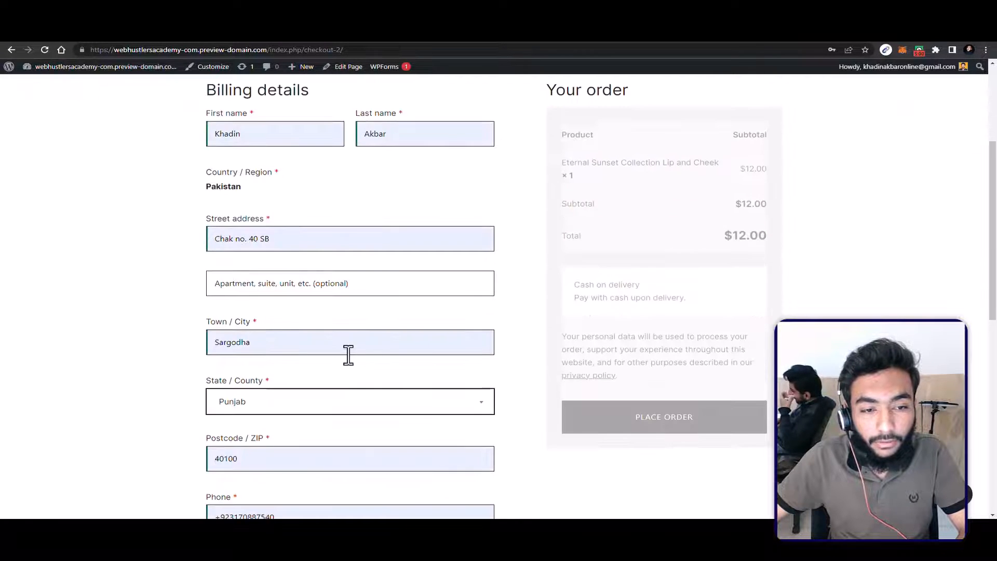
{"action": "scroll", "coordinate": [398, 363], "scroll_direction": "down", "scroll_amount": 3}
{"action": "scroll", "coordinate": [527, 354], "scroll_direction": "up", "scroll_amount": 5}
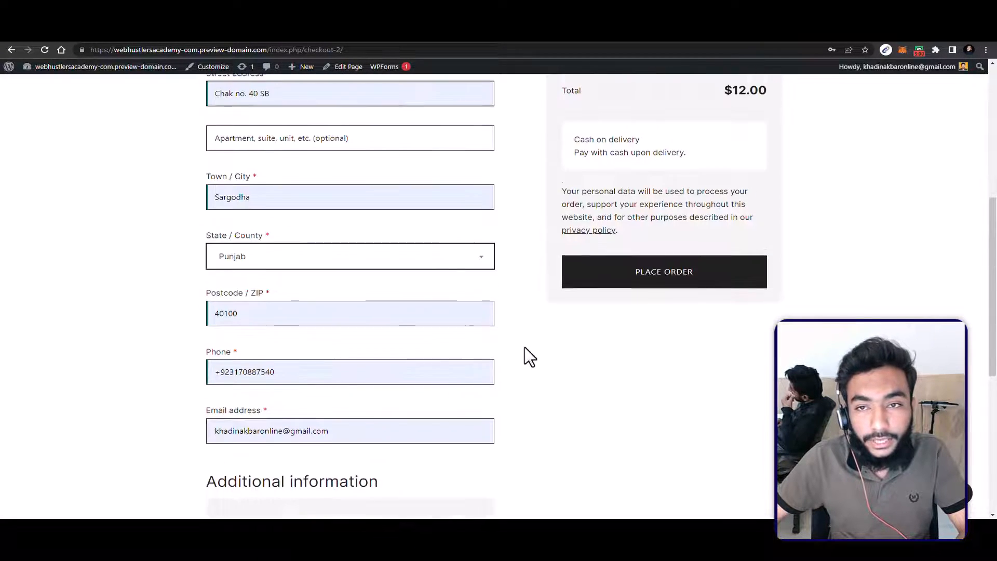
Step: Leave the optional order notes empty and place the order with cash on delivery
{"action": "left_click_drag", "start_coordinate": [579, 188], "coordinate": [632, 235]}
{"action": "scroll", "coordinate": [398, 455], "scroll_direction": "down", "scroll_amount": 4}
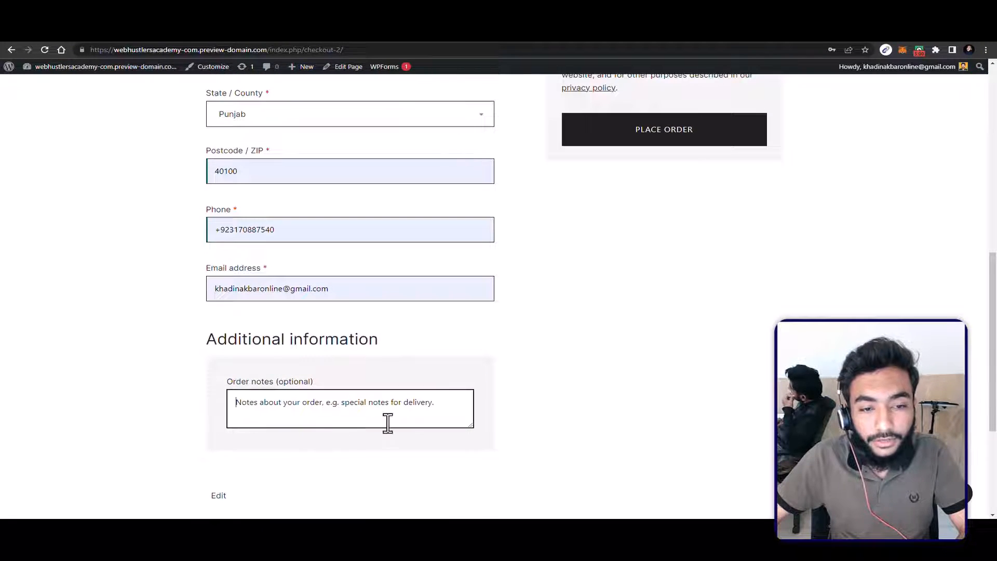
{"action": "left_click", "coordinate": [674, 119]}
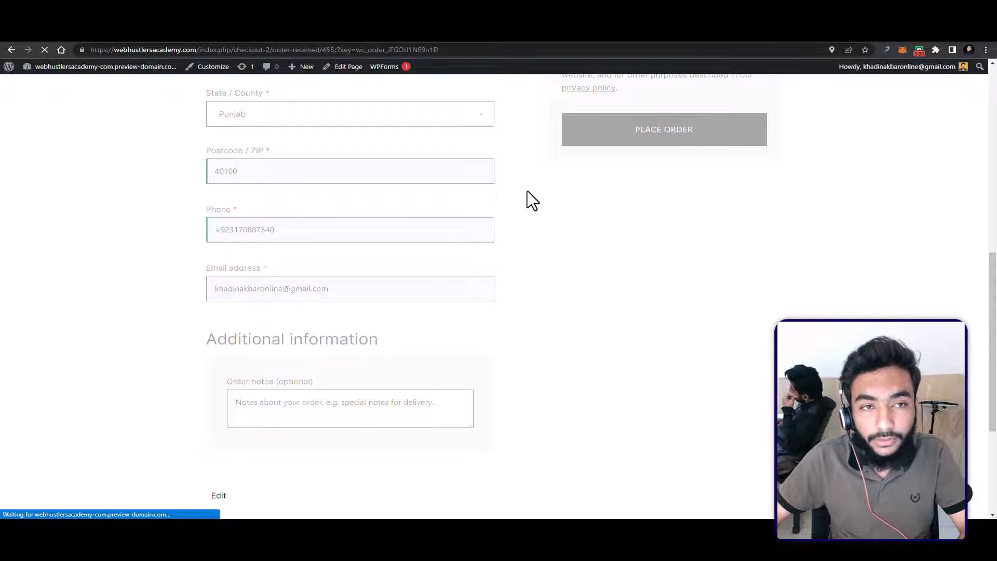
Step: Review the placed order's details and billing address, and return to the WordPress admin dashboard
{"action": "scroll", "coordinate": [364, 228], "scroll_direction": "down", "scroll_amount": 4}
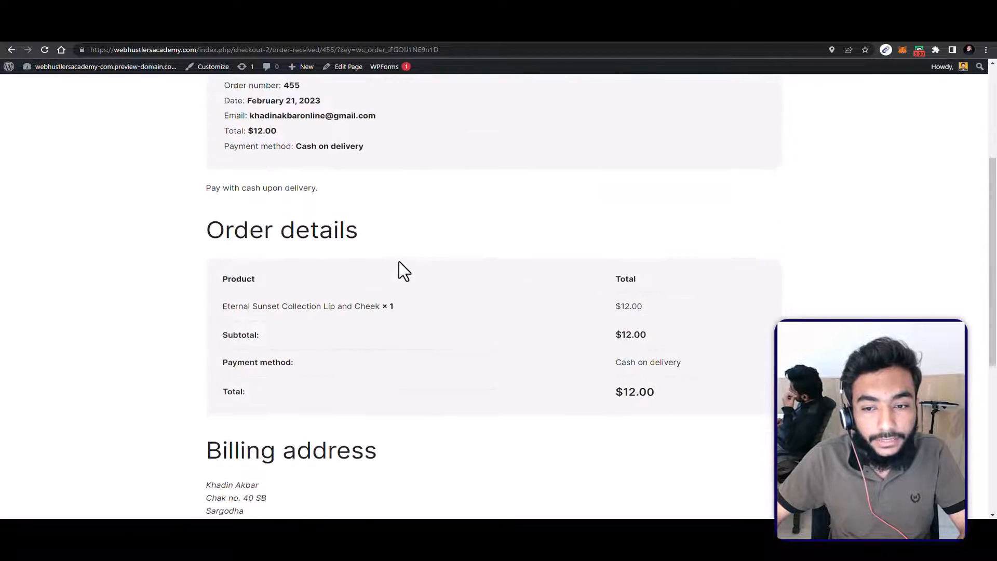
{"action": "scroll", "coordinate": [404, 268], "scroll_direction": "down", "scroll_amount": 1}
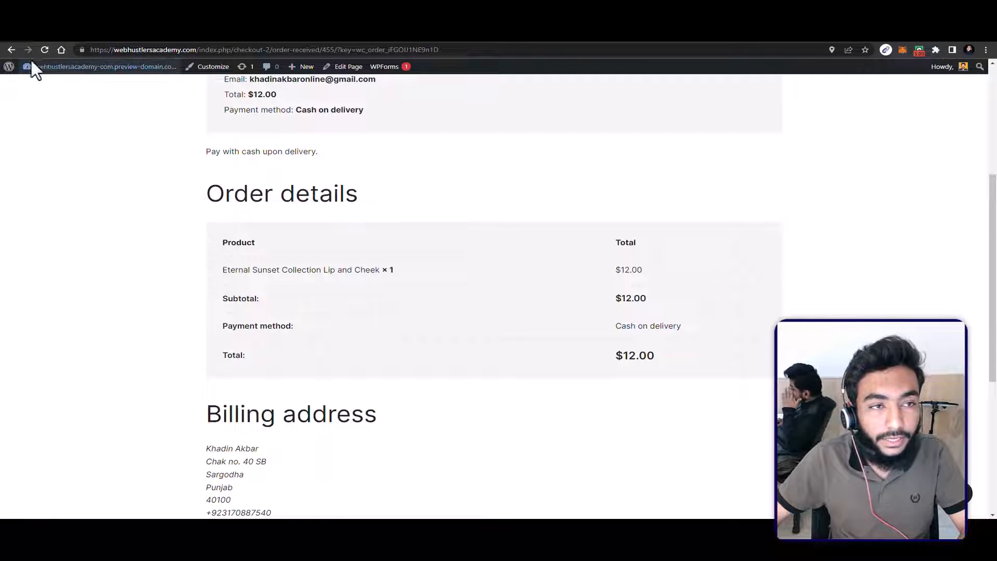
{"action": "left_click", "coordinate": [39, 70]}
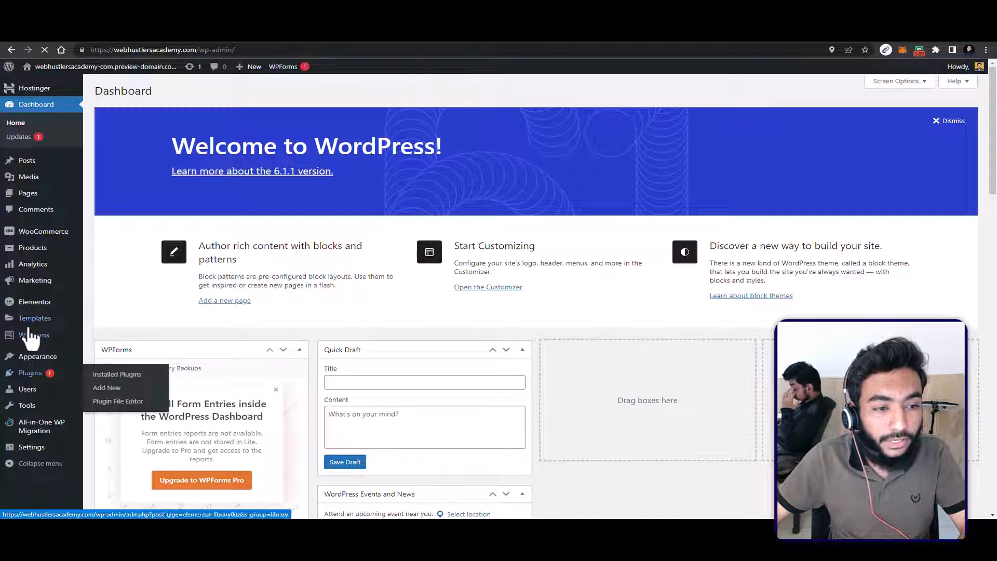
Step: Open the newly placed order from the WooCommerce orders list
{"action": "mouse_move", "coordinate": [35, 265]}
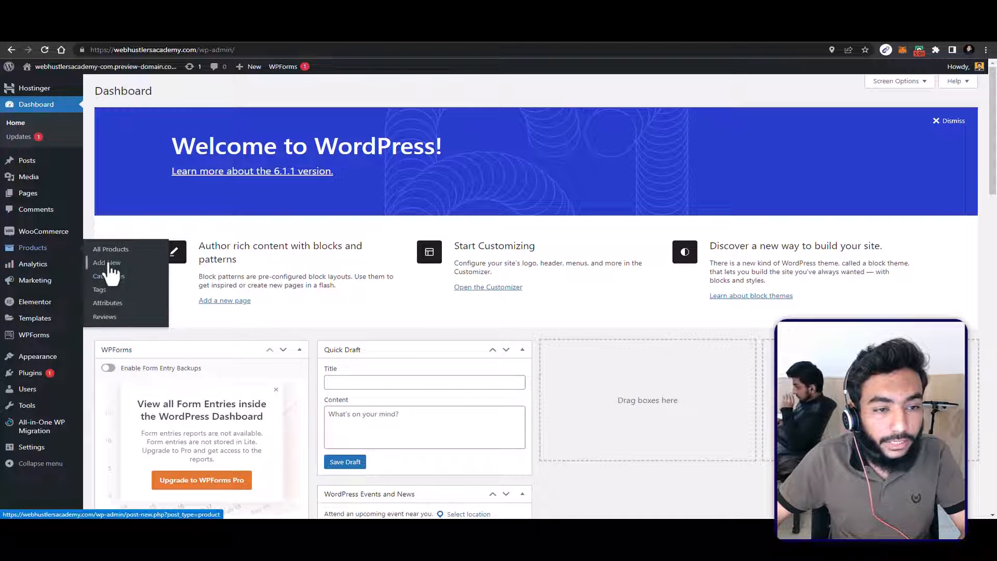
{"action": "mouse_move", "coordinate": [43, 231]}
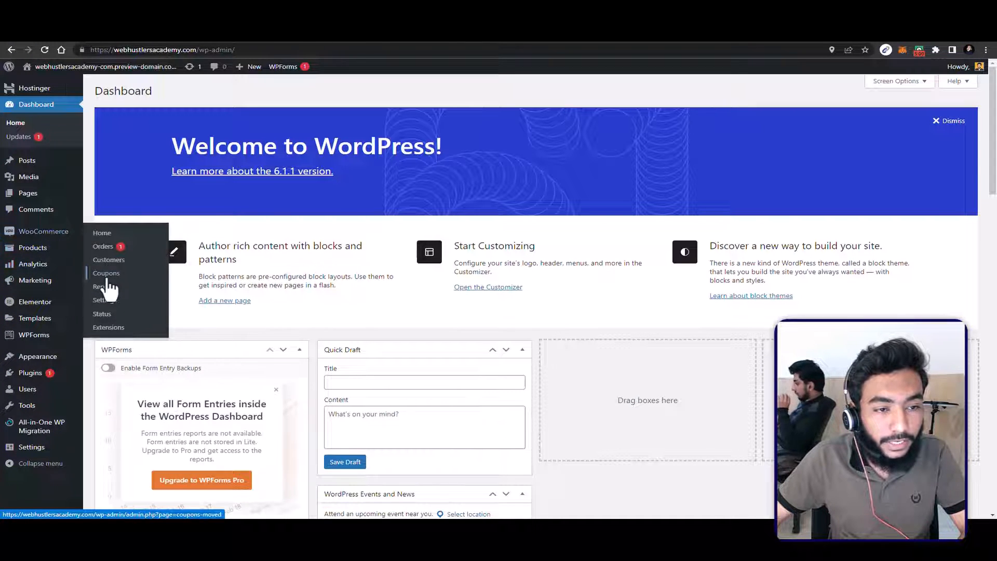
{"action": "left_click", "coordinate": [104, 247]}
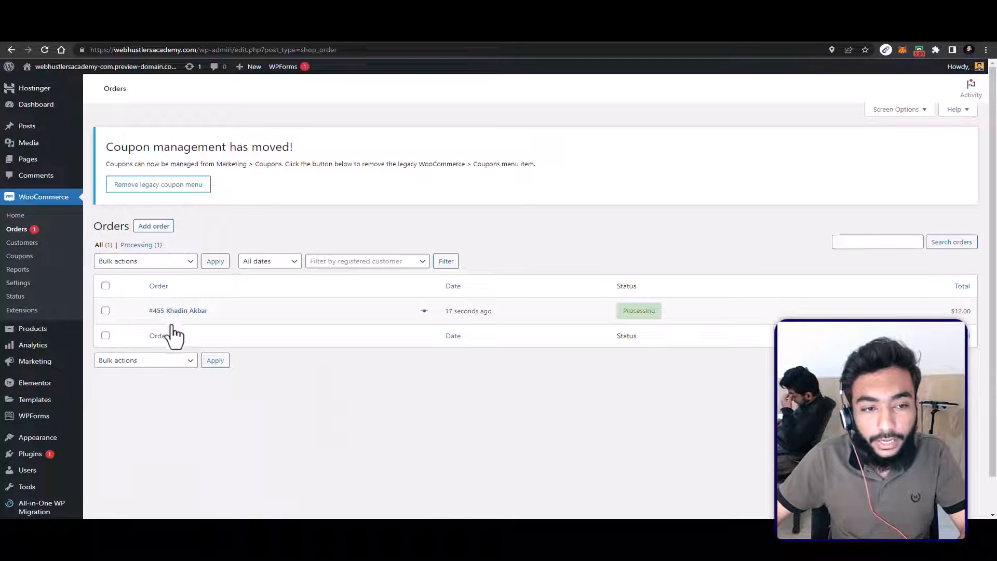
{"action": "left_click", "coordinate": [198, 311]}
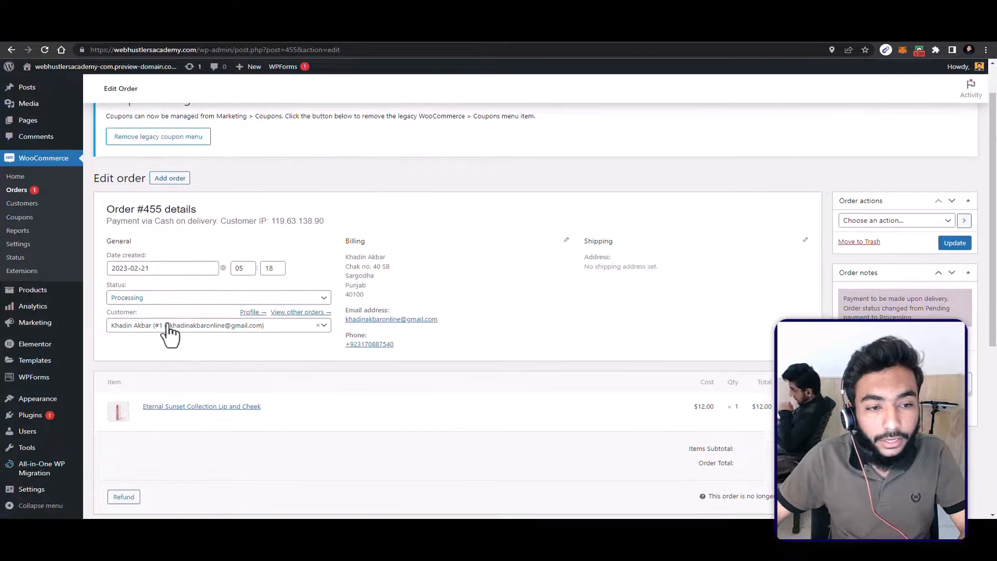
Step: Look through the status options available for the order without choosing a different one
{"action": "left_click", "coordinate": [166, 299]}
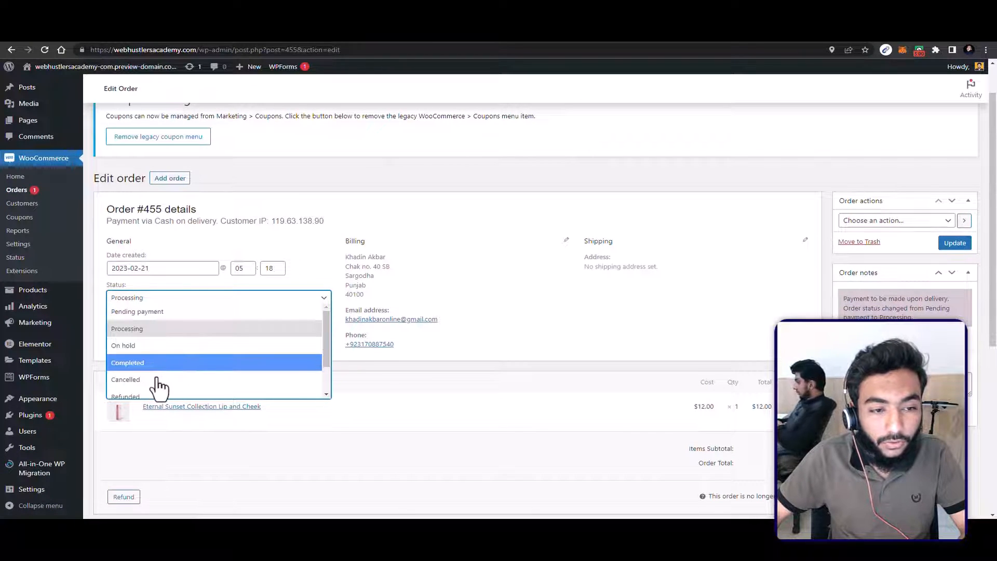
{"action": "scroll", "coordinate": [148, 395], "scroll_direction": "down", "scroll_amount": 1}
{"action": "scroll", "coordinate": [151, 389], "scroll_direction": "up", "scroll_amount": 2}
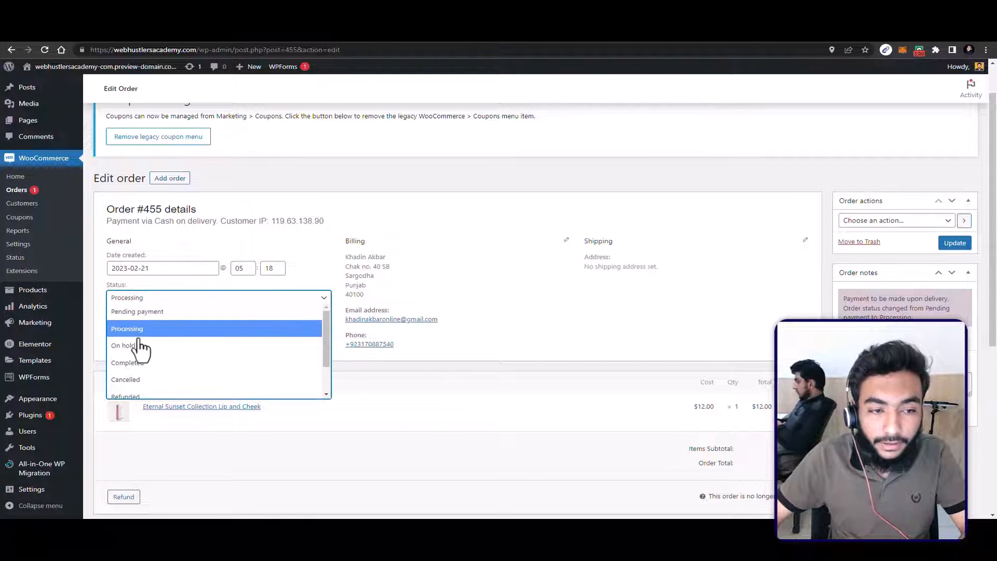
{"action": "left_click", "coordinate": [510, 314]}
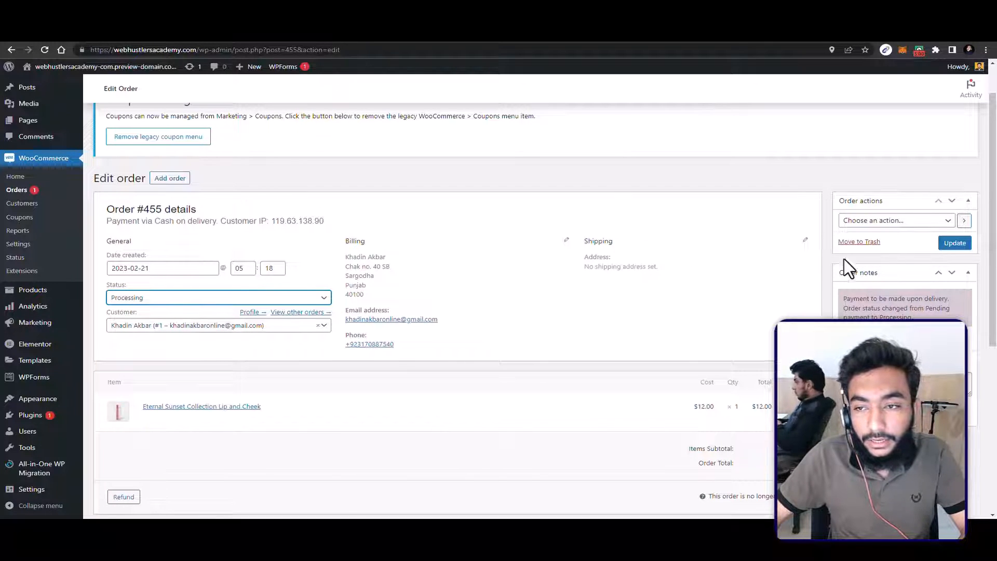
Step: Choose the order action "Email invoice / order details to customer" and update the order to send it
{"action": "left_click", "coordinate": [891, 229]}
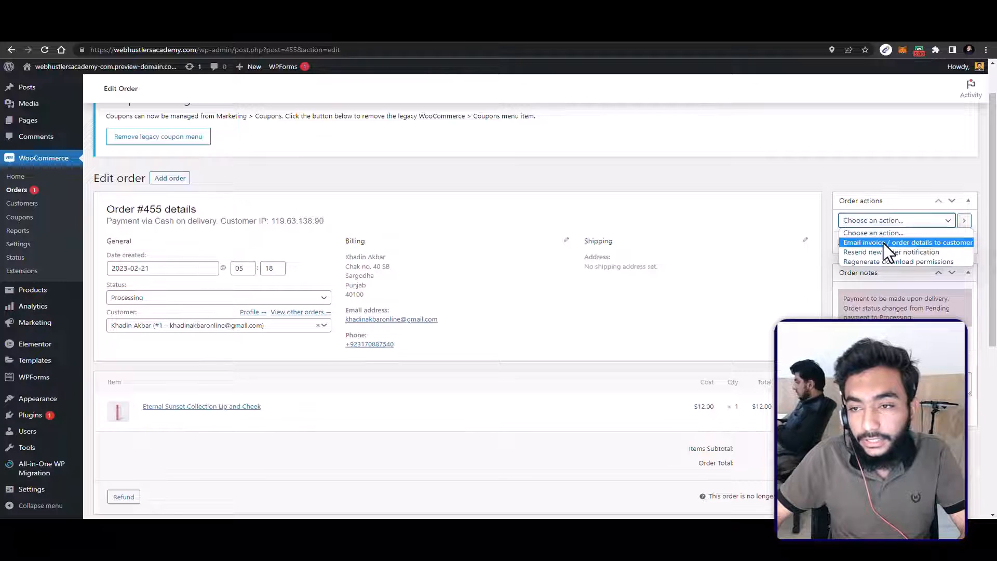
{"action": "left_click", "coordinate": [883, 243]}
{"action": "left_click", "coordinate": [886, 226]}
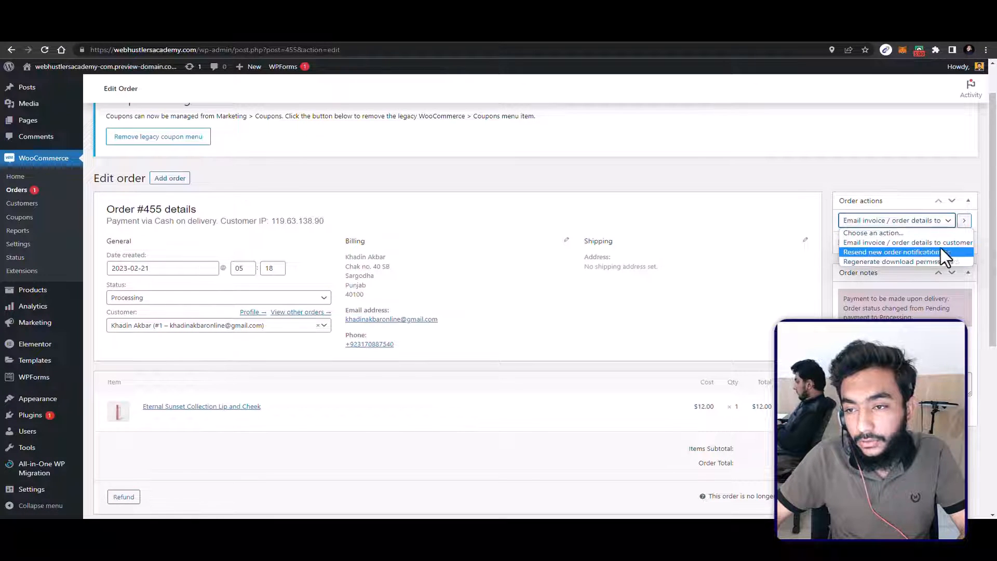
{"action": "left_click", "coordinate": [619, 319]}
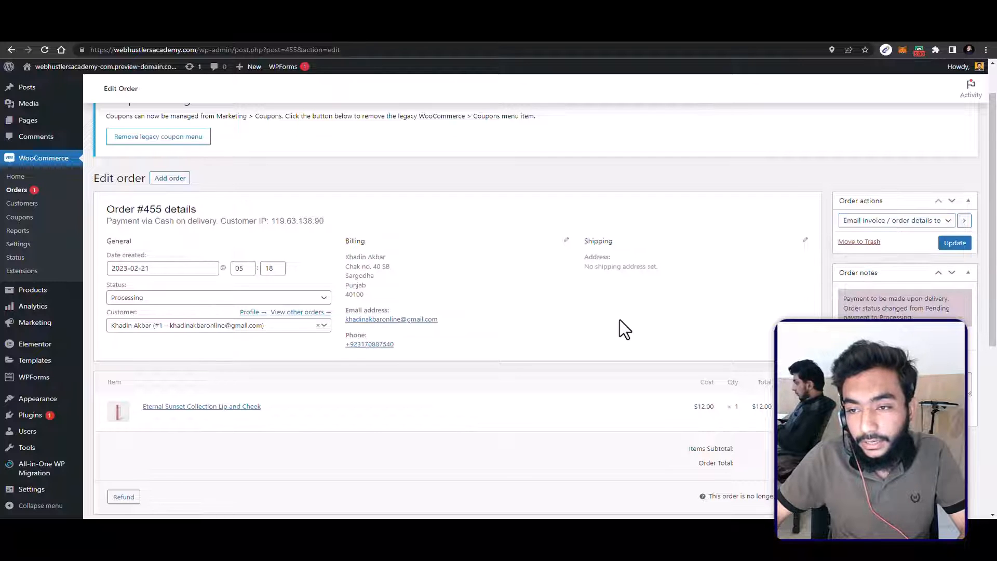
{"action": "scroll", "coordinate": [337, 389], "scroll_direction": "down", "scroll_amount": 3}
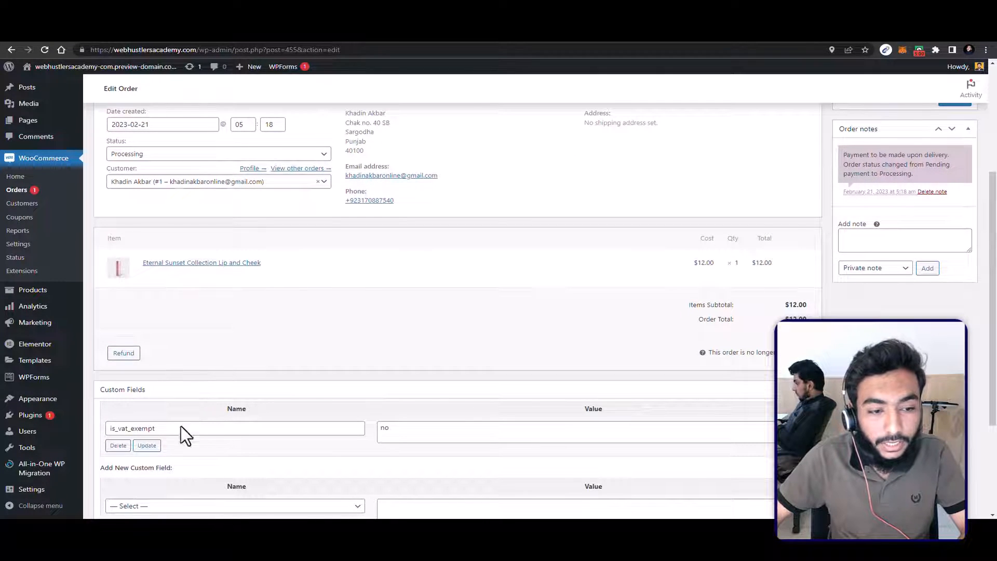
{"action": "scroll", "coordinate": [280, 415], "scroll_direction": "down", "scroll_amount": 3}
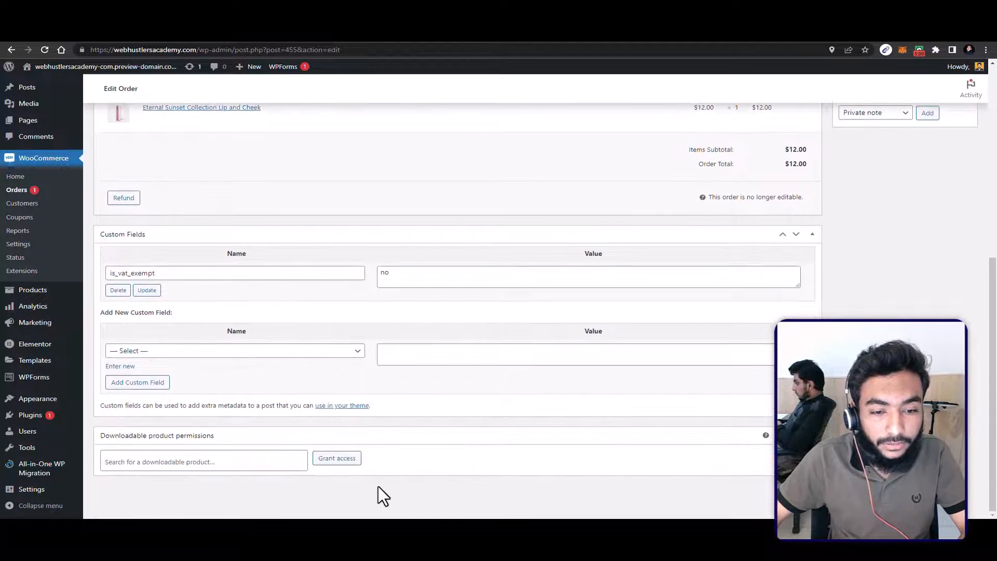
{"action": "scroll", "coordinate": [487, 477], "scroll_direction": "up", "scroll_amount": 2}
{"action": "scroll", "coordinate": [487, 478], "scroll_direction": "up", "scroll_amount": 3}
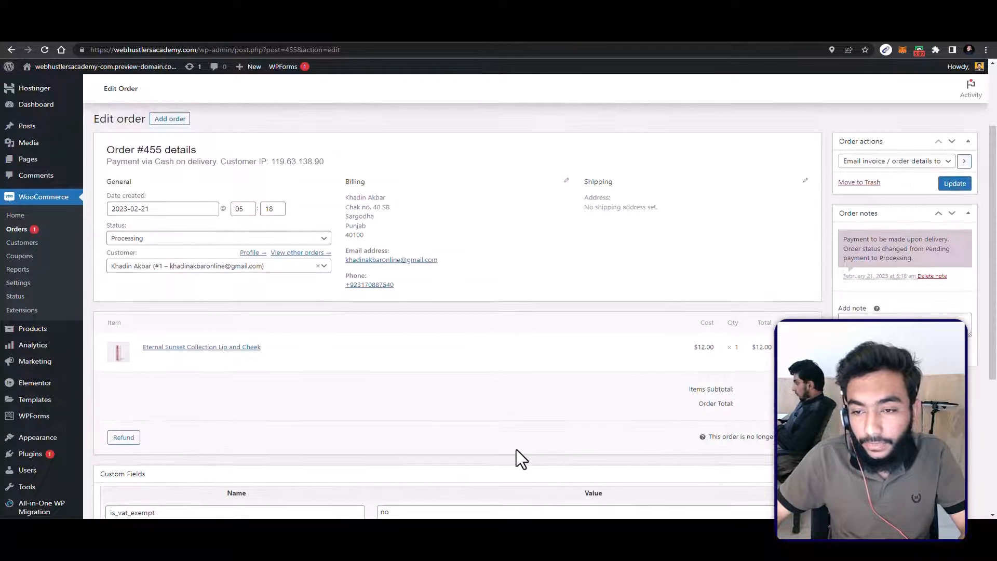
{"action": "scroll", "coordinate": [516, 458], "scroll_direction": "down", "scroll_amount": 2}
{"action": "scroll", "coordinate": [545, 447], "scroll_direction": "up", "scroll_amount": 5}
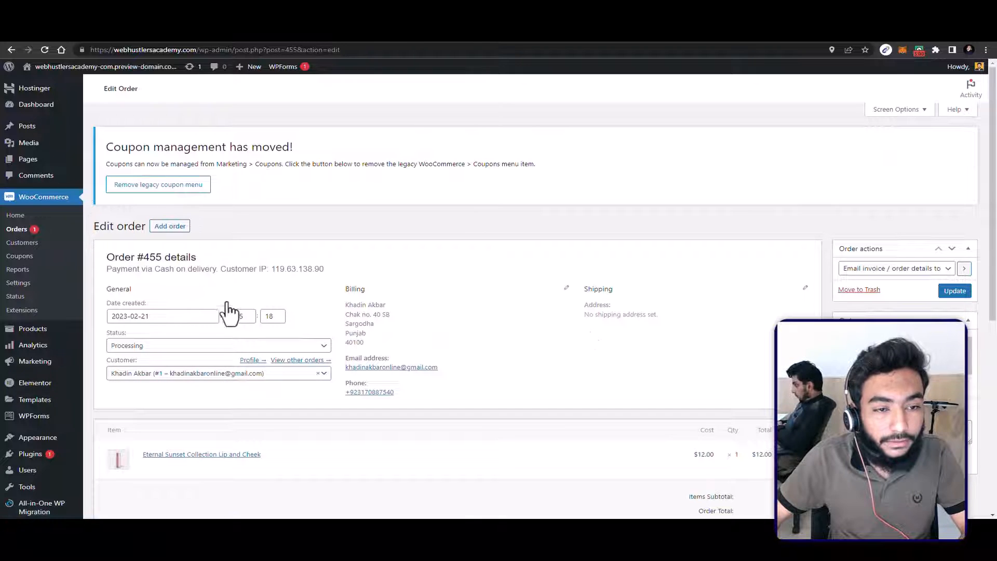
{"action": "left_click", "coordinate": [953, 294]}
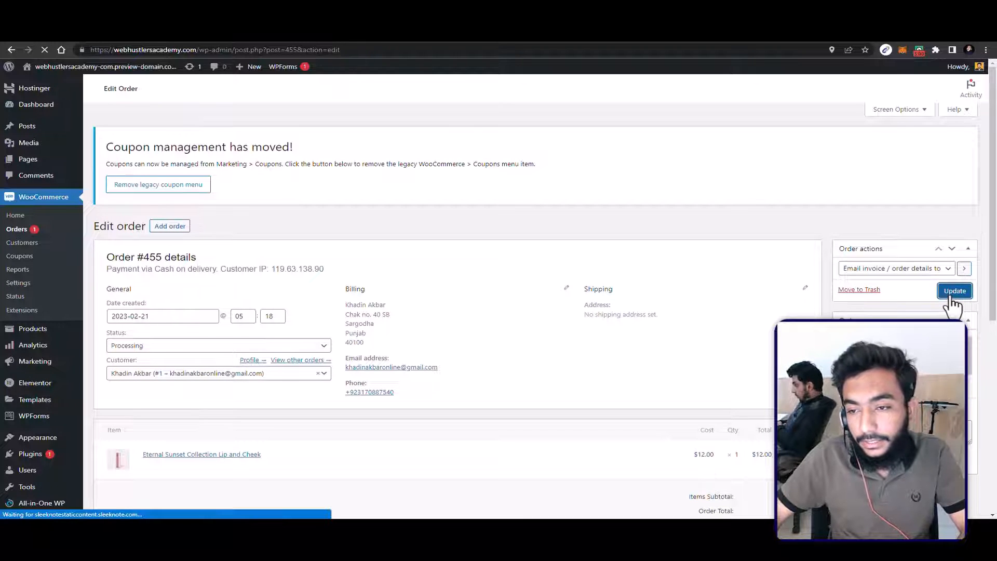
{"action": "scroll", "coordinate": [883, 374], "scroll_direction": "down", "scroll_amount": 1}
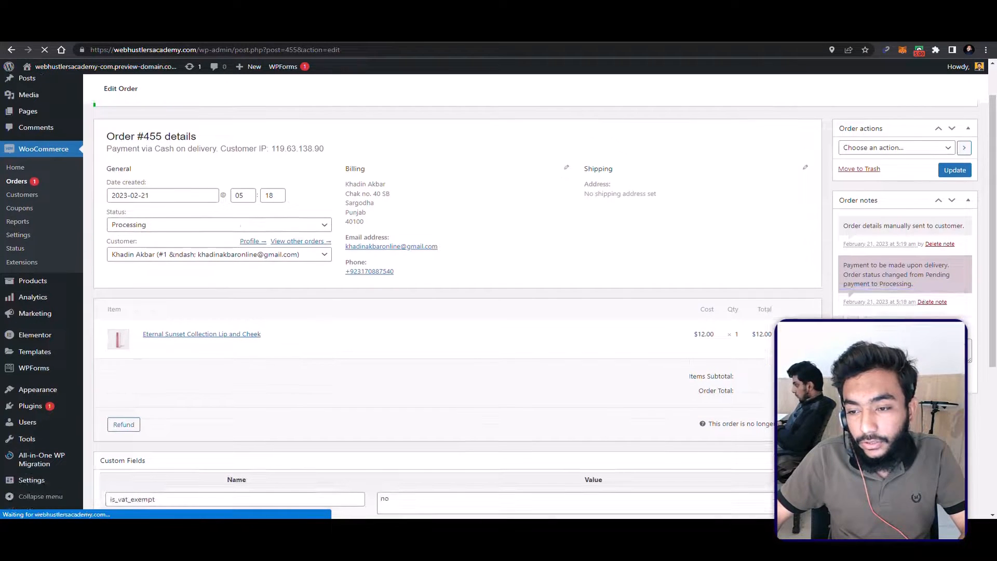
{"action": "scroll", "coordinate": [244, 319], "scroll_direction": "up", "scroll_amount": 3}
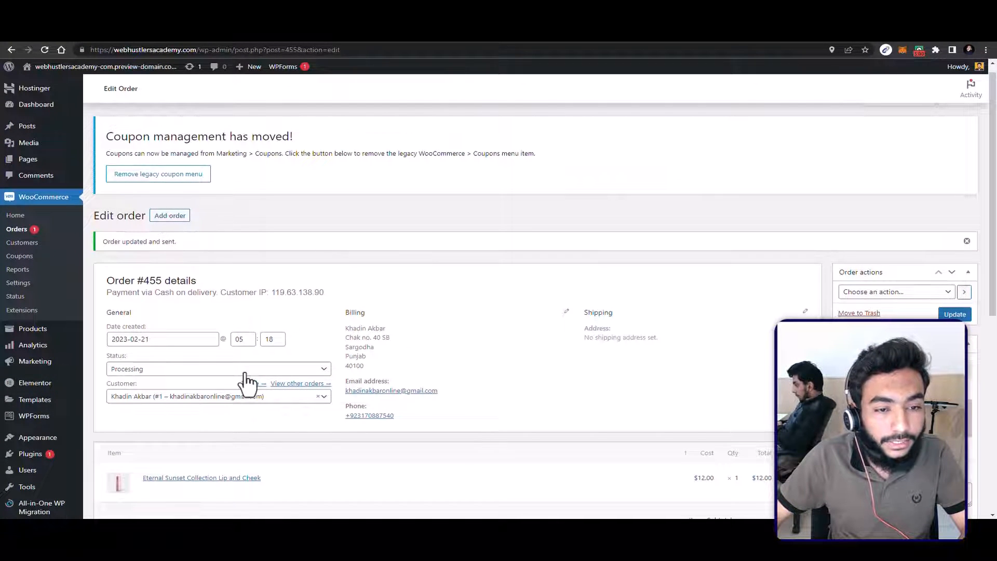
Step: Set the order's status to Completed and update the order
{"action": "left_click", "coordinate": [198, 372]}
{"action": "scroll", "coordinate": [197, 431], "scroll_direction": "up", "scroll_amount": 2}
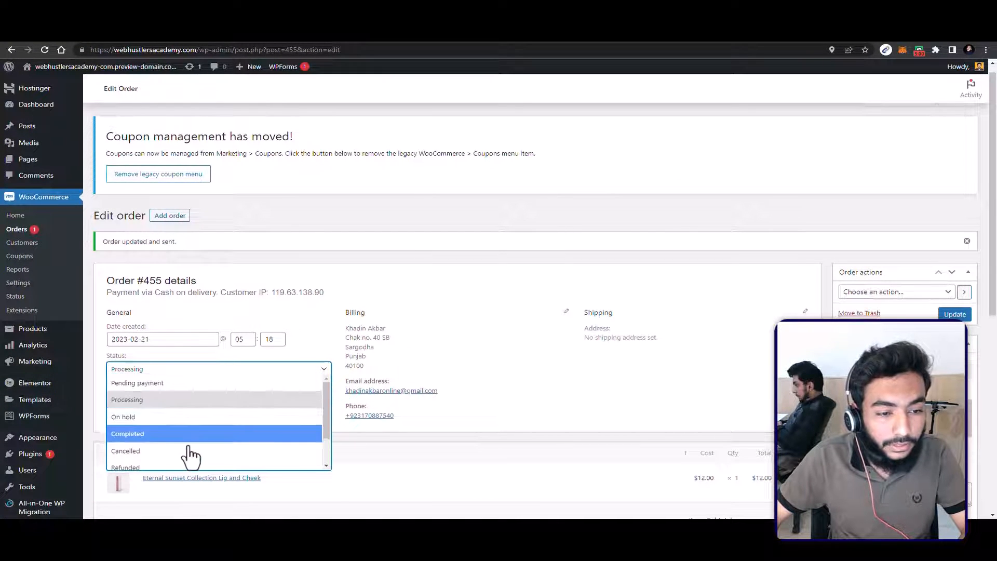
{"action": "scroll", "coordinate": [181, 442], "scroll_direction": "down", "scroll_amount": 2}
{"action": "left_click", "coordinate": [175, 394]}
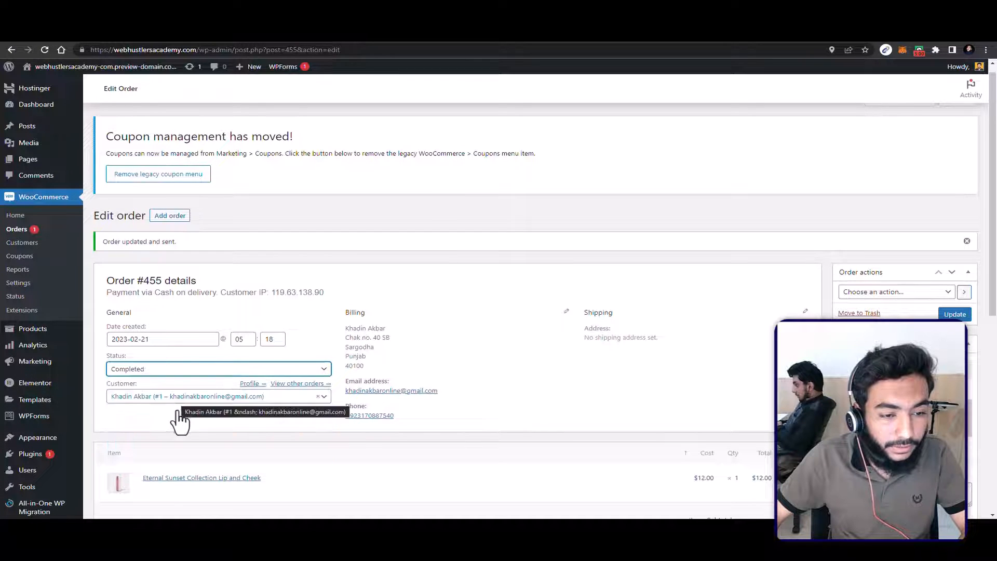
{"action": "left_click", "coordinate": [962, 314]}
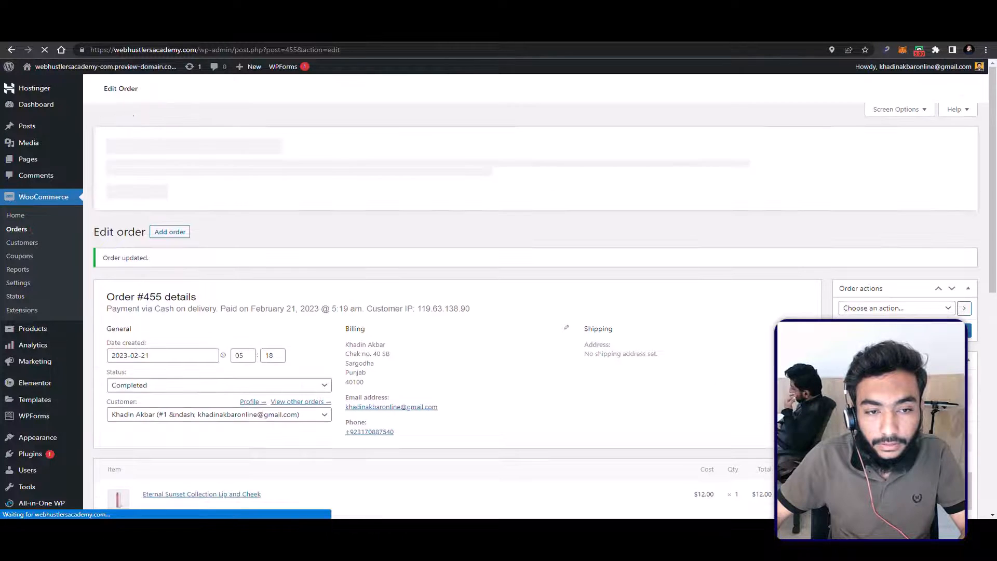
{"action": "scroll", "coordinate": [565, 391], "scroll_direction": "down", "scroll_amount": 5}
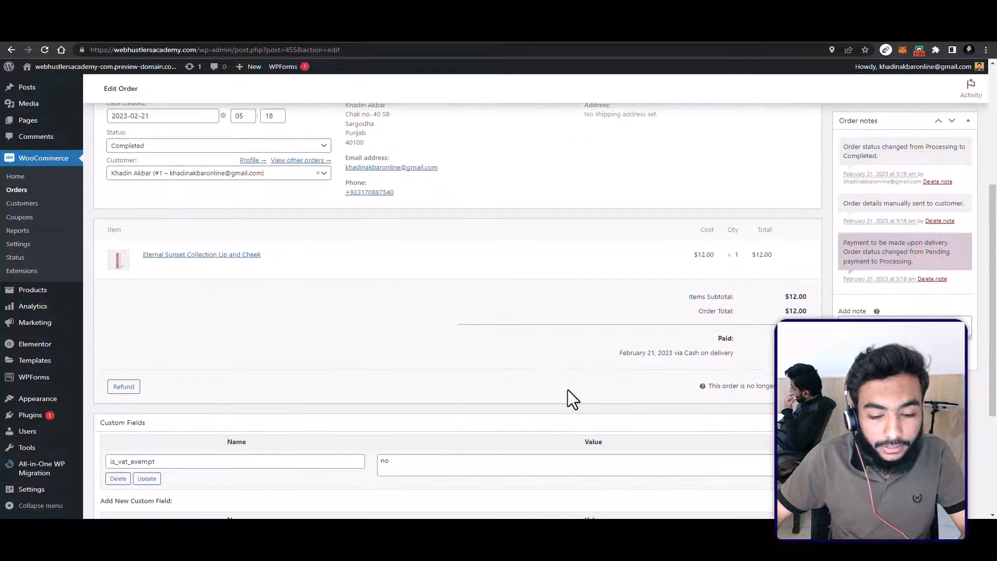
Step: Switch to the Gmail inbox and read the order completion e-mail down to the billing address
{"action": "key", "text": "alt+Tab"}
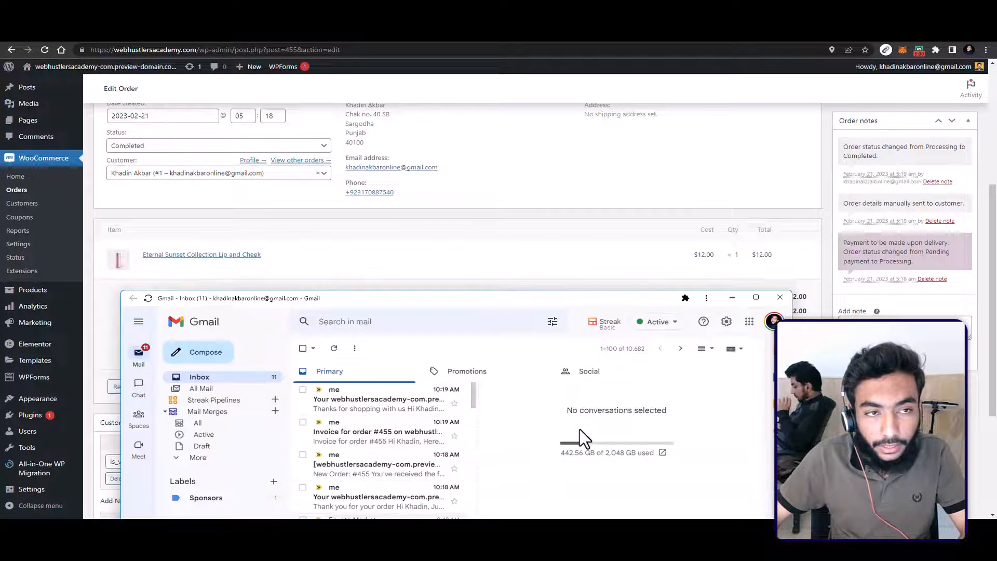
{"action": "left_click", "coordinate": [353, 413]}
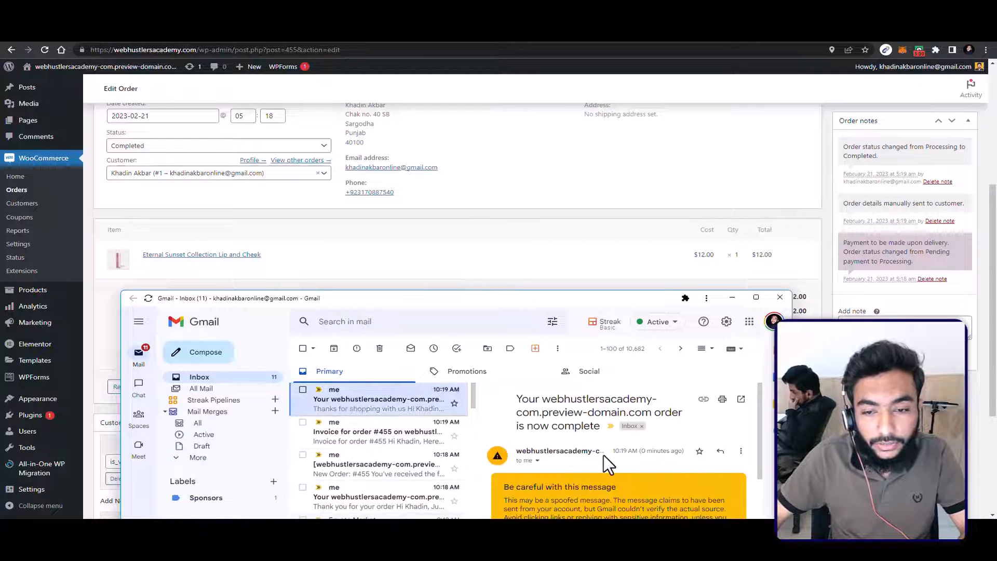
{"action": "scroll", "coordinate": [602, 454], "scroll_direction": "down", "scroll_amount": 5}
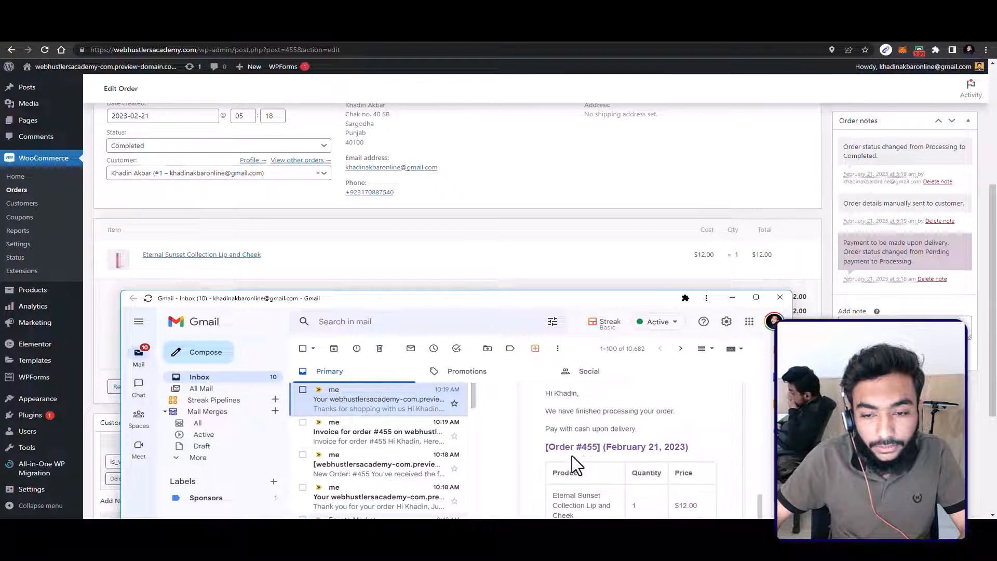
{"action": "scroll", "coordinate": [591, 452], "scroll_direction": "up", "scroll_amount": 2}
{"action": "scroll", "coordinate": [595, 465], "scroll_direction": "down", "scroll_amount": 1}
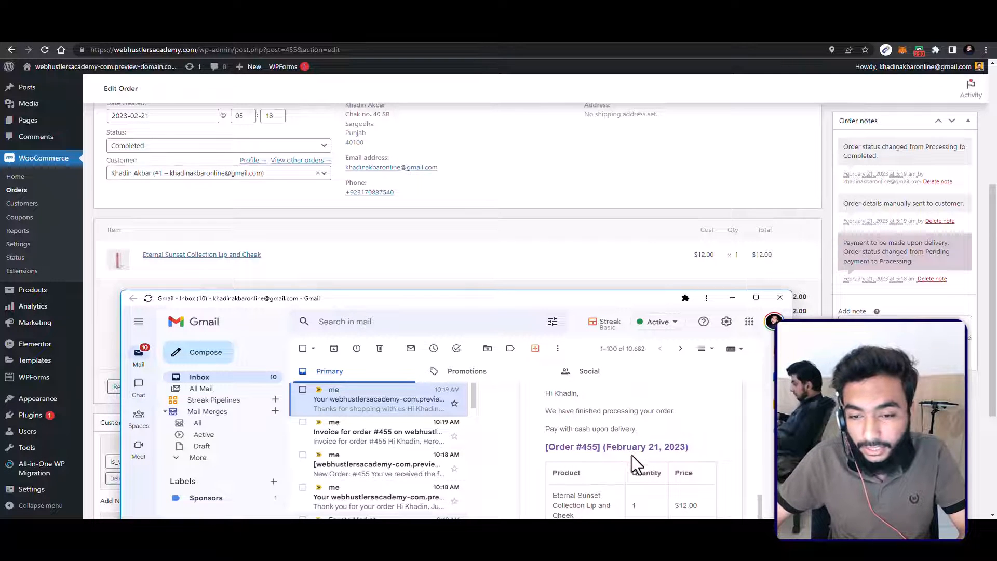
{"action": "scroll", "coordinate": [631, 456], "scroll_direction": "down", "scroll_amount": 2}
{"action": "scroll", "coordinate": [621, 473], "scroll_direction": "down", "scroll_amount": 3}
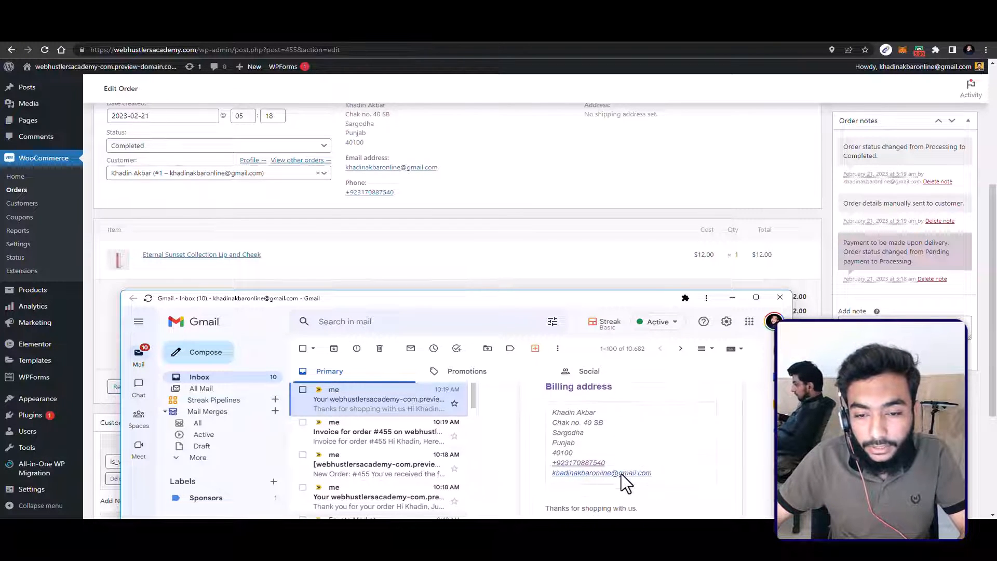
Step: Check the invoice, new order and order received e-mails, and minimize the Gmail window to return to the order
{"action": "left_click", "coordinate": [343, 447]}
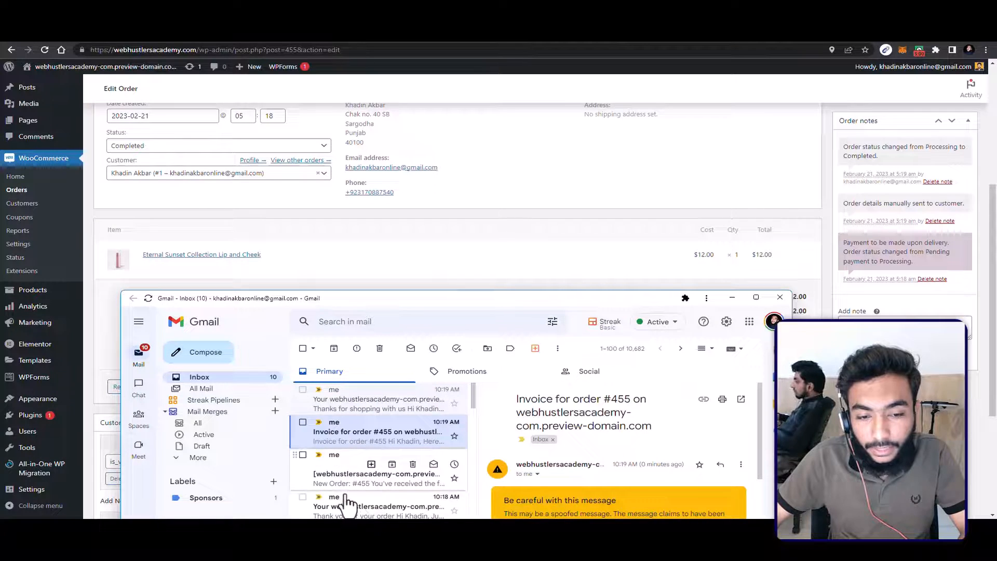
{"action": "left_click", "coordinate": [347, 489]}
{"action": "scroll", "coordinate": [619, 485], "scroll_direction": "down", "scroll_amount": 5}
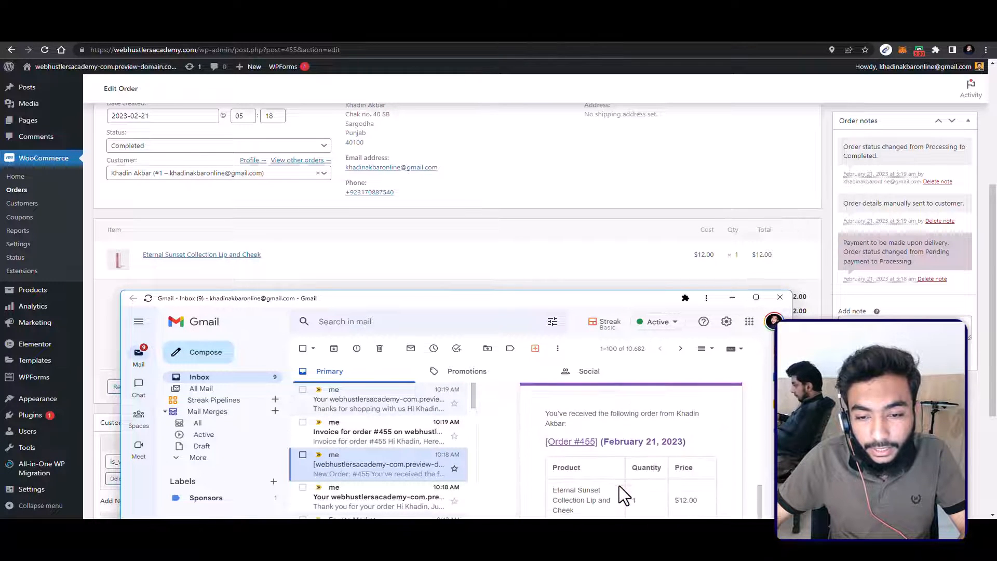
{"action": "scroll", "coordinate": [599, 449], "scroll_direction": "up", "scroll_amount": 2}
{"action": "scroll", "coordinate": [552, 461], "scroll_direction": "down", "scroll_amount": 3}
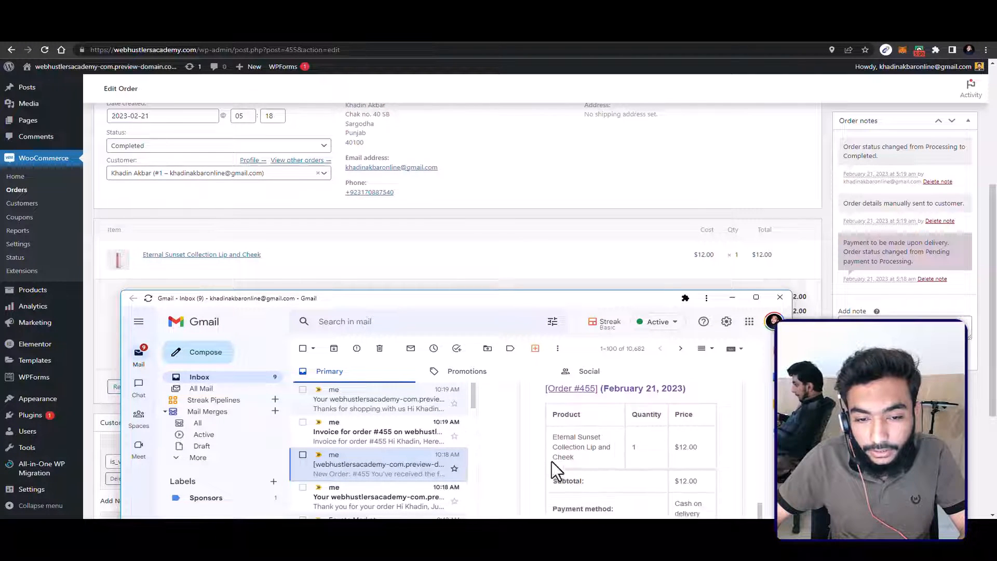
{"action": "left_click", "coordinate": [344, 506]}
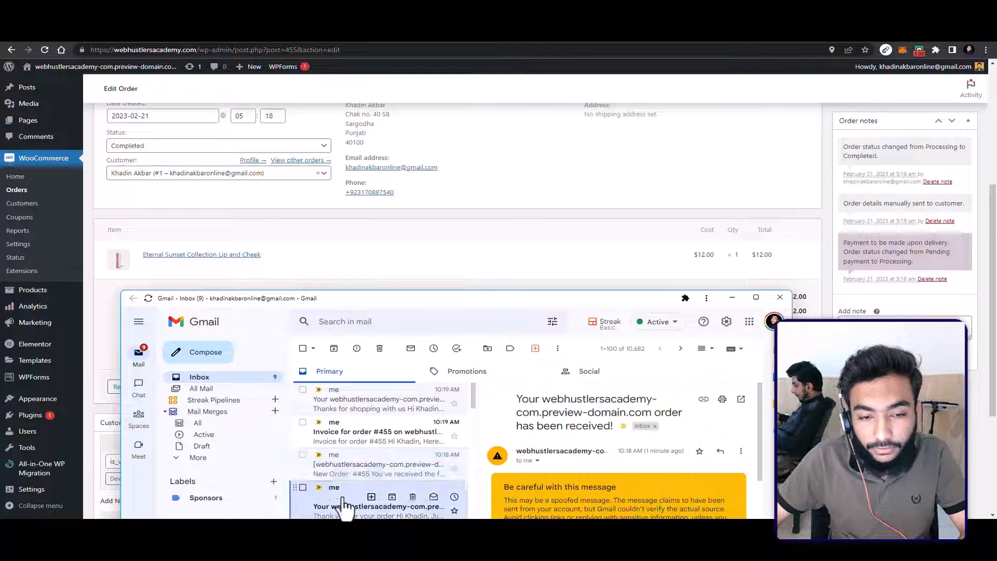
{"action": "left_click", "coordinate": [342, 442]}
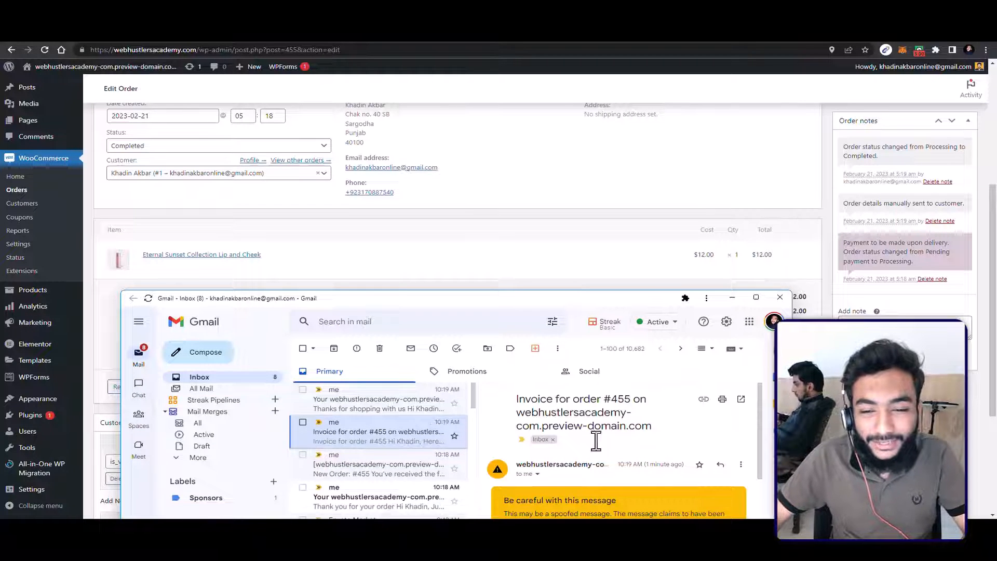
{"action": "left_click", "coordinate": [732, 297]}
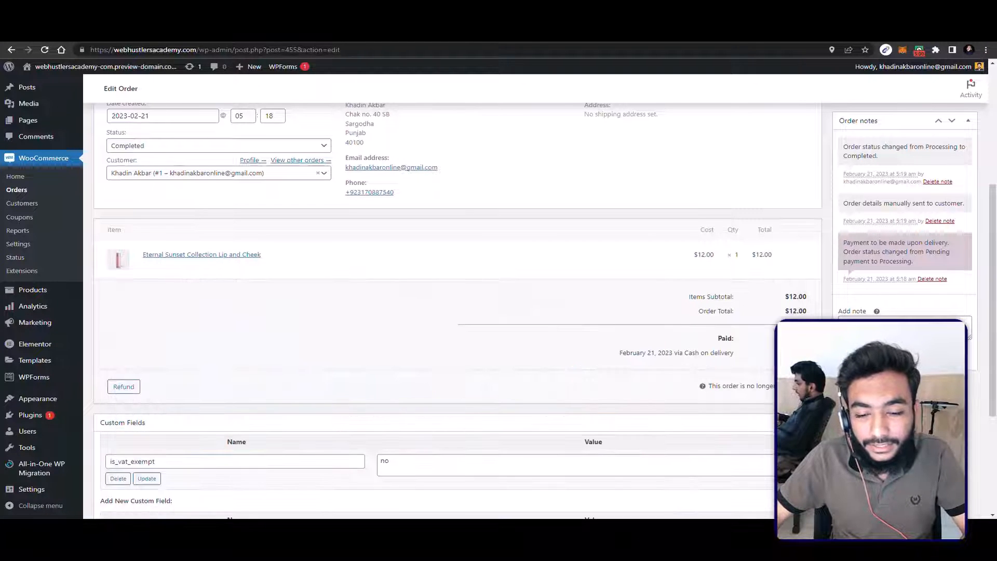
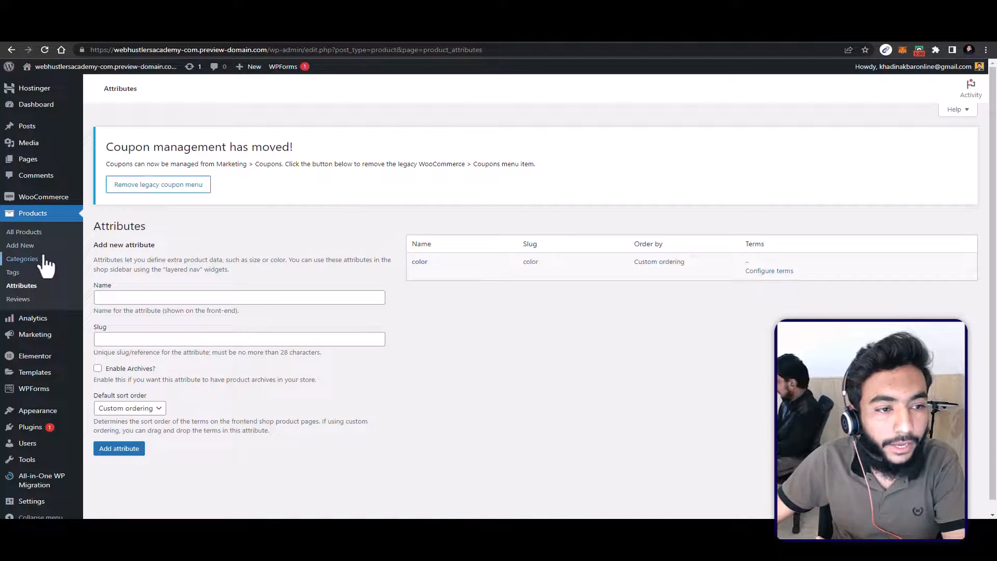
Step: Open the product "Eternal Sunset Collection Lip and Cheek" for editing from the list of all products and check its title
{"action": "left_click", "coordinate": [43, 241]}
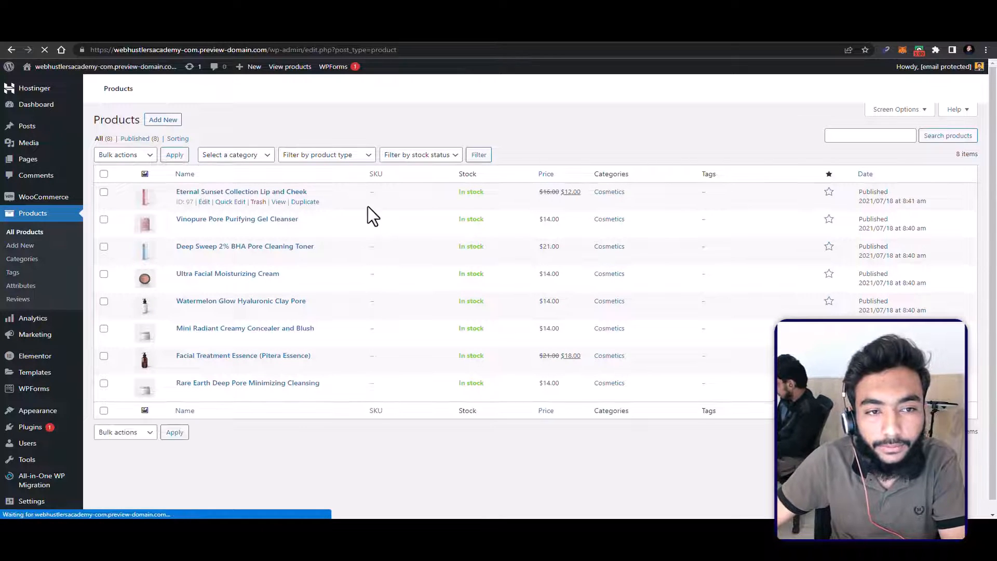
{"action": "left_click", "coordinate": [204, 202]}
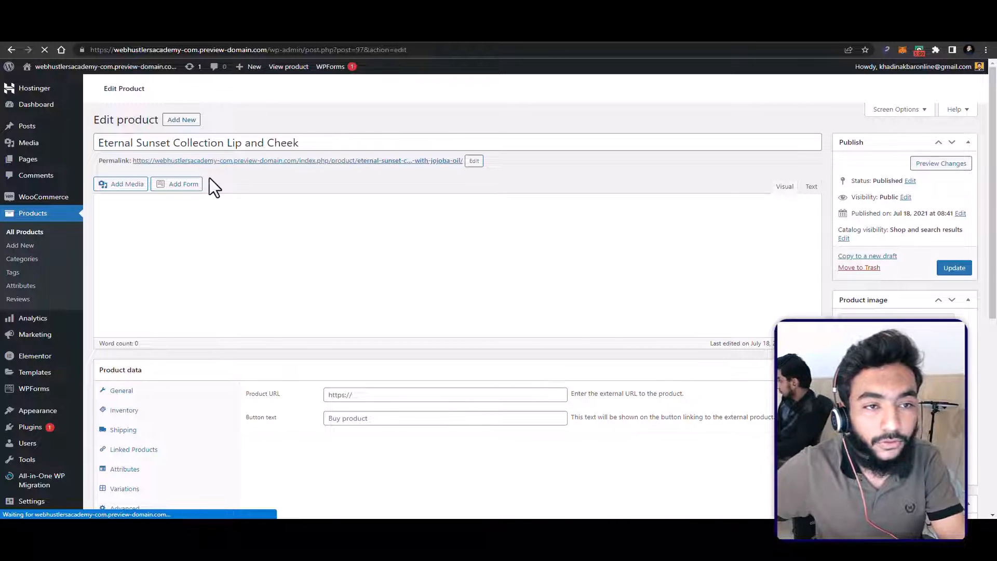
{"action": "left_click_drag", "start_coordinate": [118, 141], "coordinate": [309, 138]}
{"action": "double_click", "coordinate": [311, 136]}
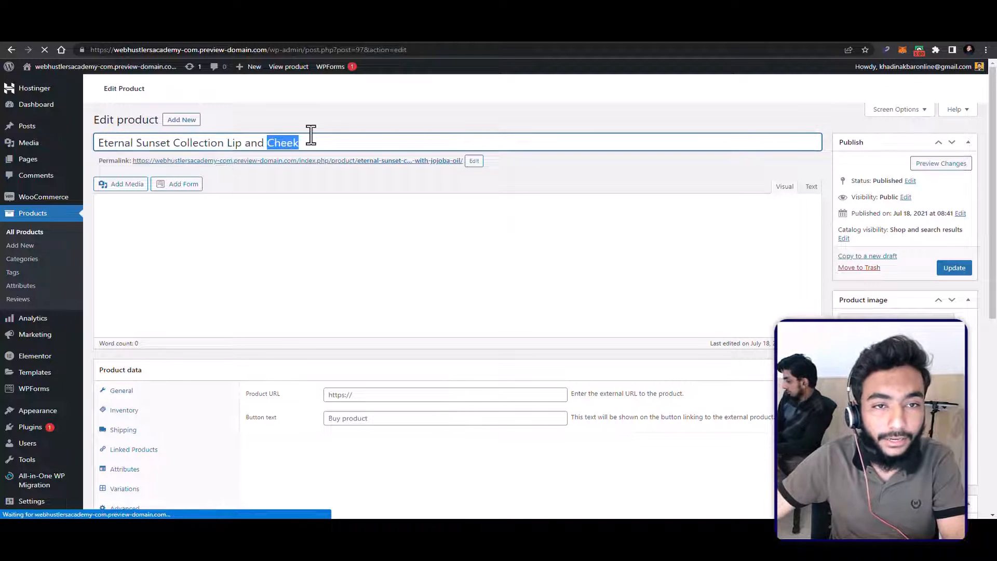
{"action": "left_click_drag", "start_coordinate": [156, 142], "coordinate": [257, 140]}
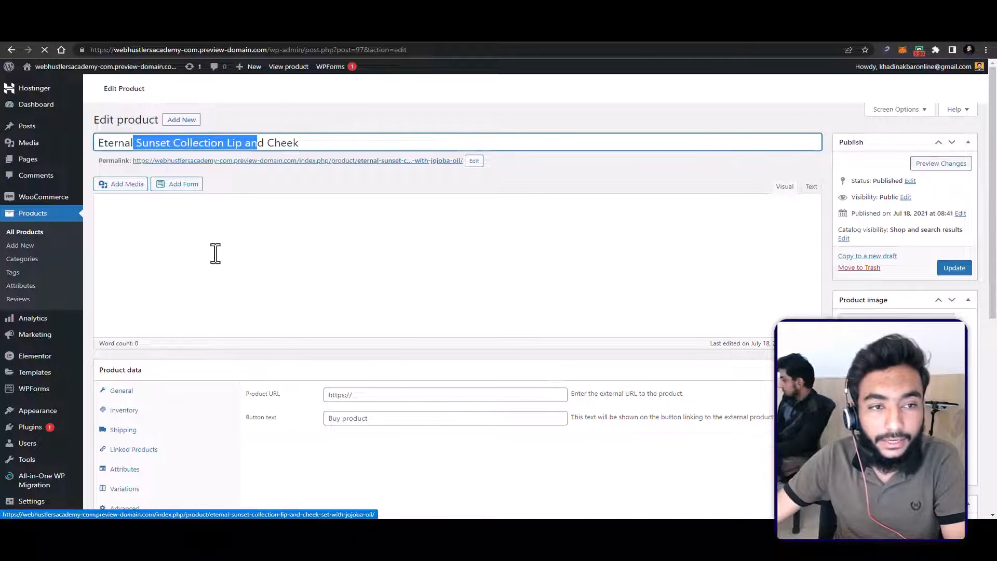
{"action": "left_click", "coordinate": [215, 253]}
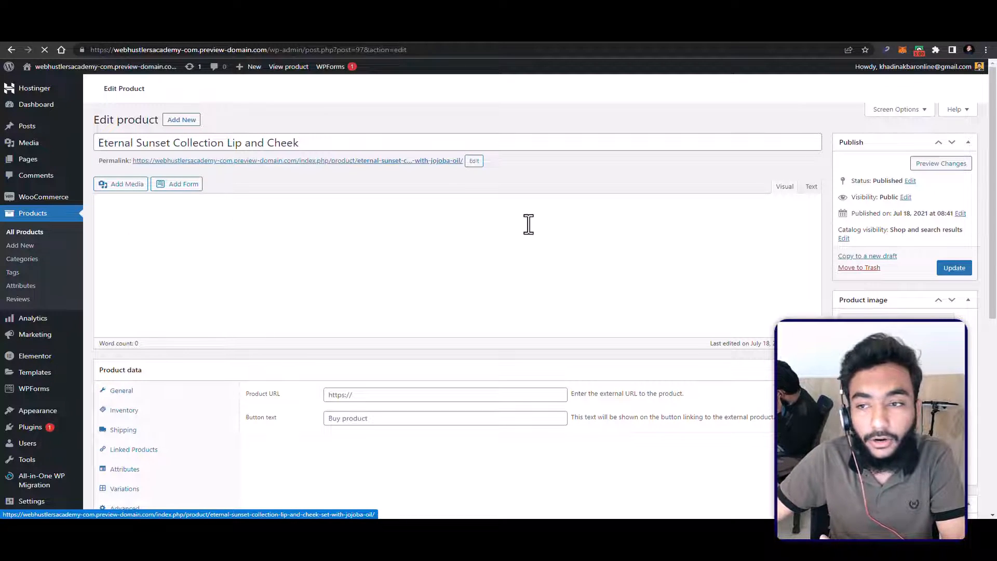
Step: Add the gray bottle image hbg-1.jpg from the media library to the product gallery
{"action": "scroll", "coordinate": [529, 224], "scroll_direction": "down", "scroll_amount": 2}
{"action": "scroll", "coordinate": [603, 231], "scroll_direction": "up", "scroll_amount": 1}
{"action": "scroll", "coordinate": [778, 260], "scroll_direction": "down", "scroll_amount": 3}
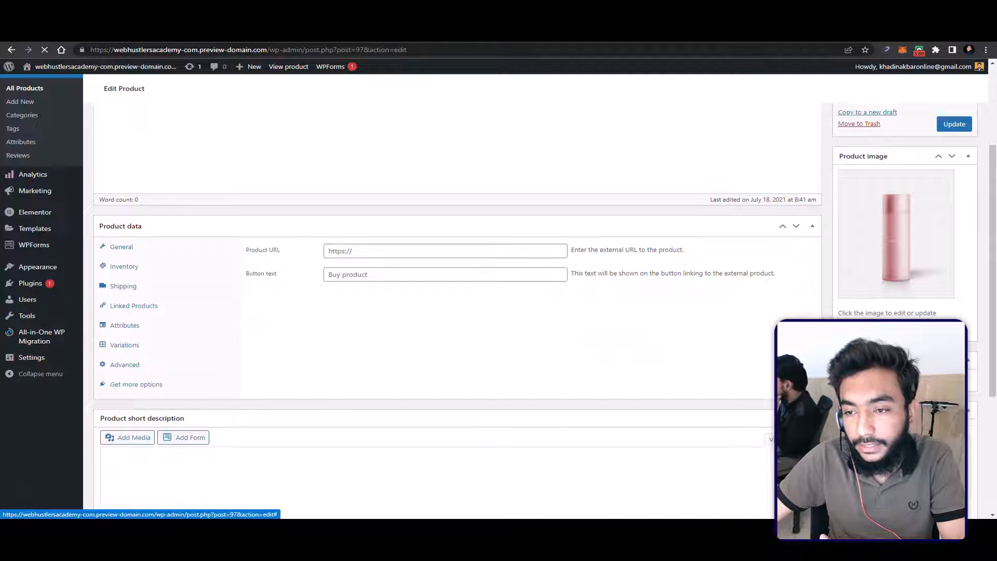
{"action": "left_click", "coordinate": [885, 283]}
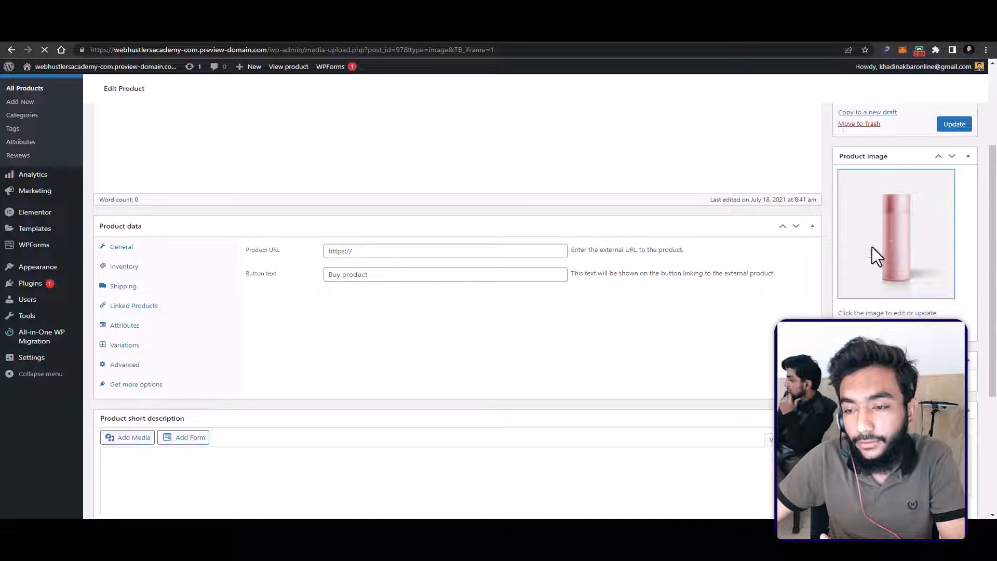
{"action": "scroll", "coordinate": [872, 259], "scroll_direction": "down", "scroll_amount": 2}
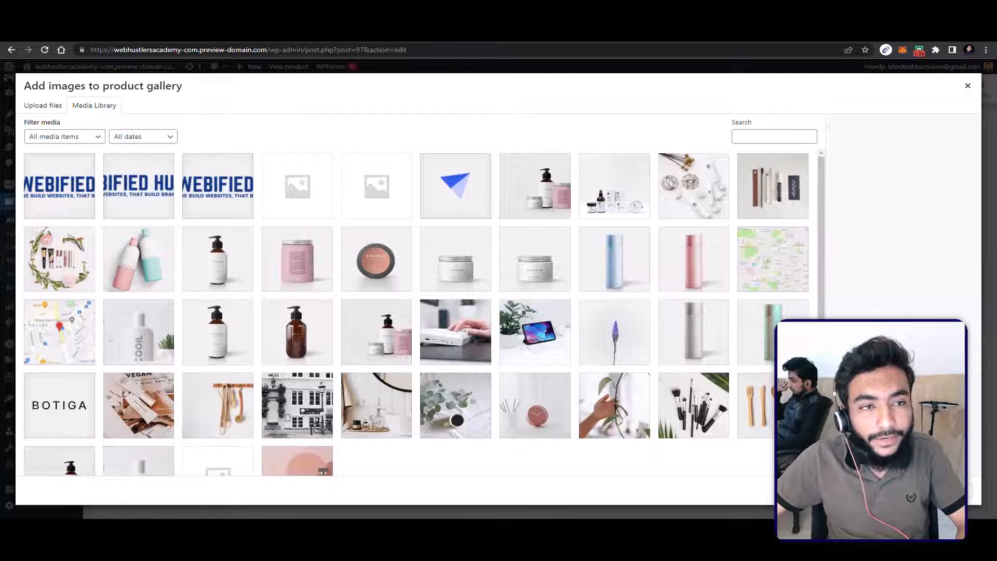
{"action": "left_click", "coordinate": [216, 338]}
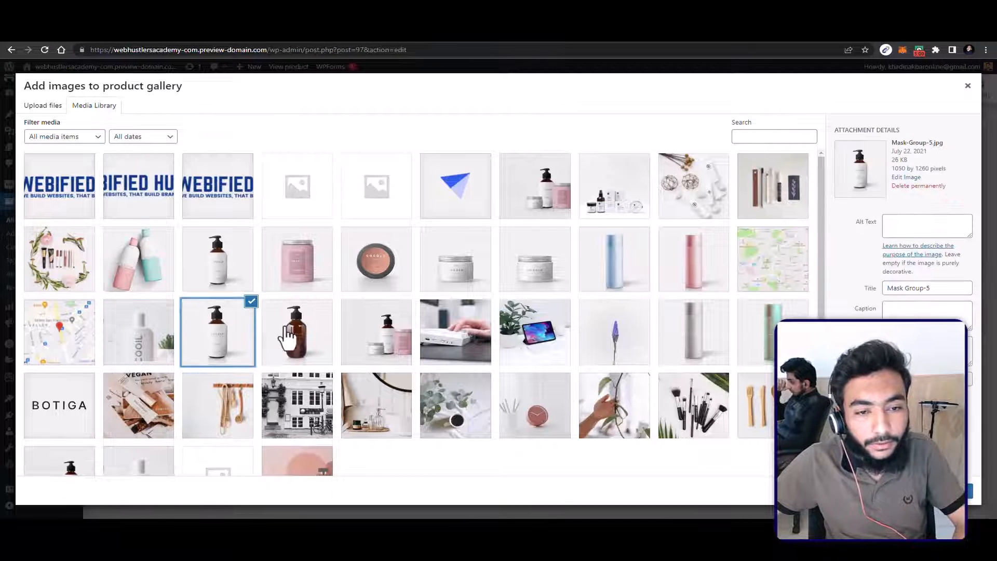
{"action": "left_click", "coordinate": [287, 337]}
{"action": "left_click", "coordinate": [189, 328]}
{"action": "left_click", "coordinate": [165, 326]}
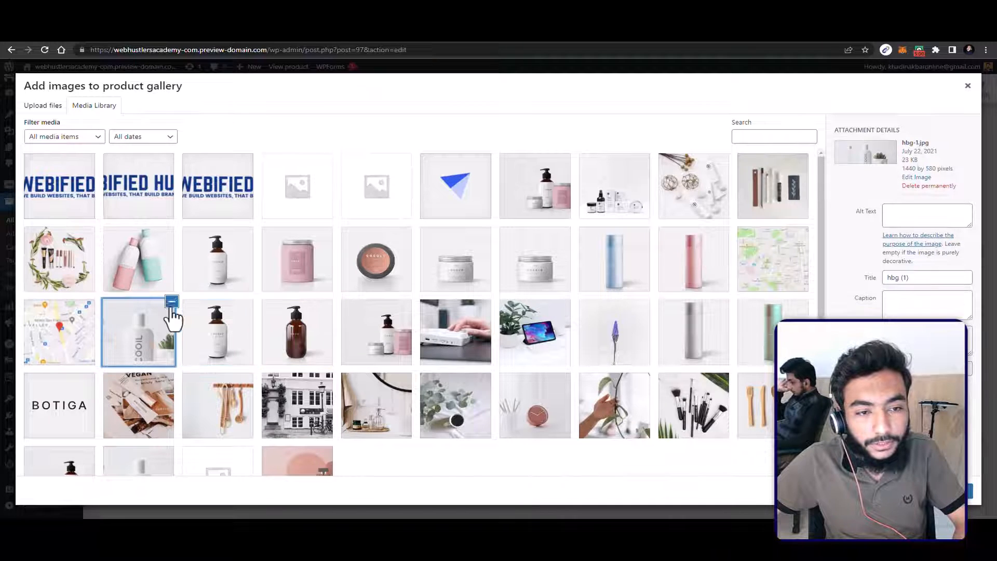
{"action": "left_click", "coordinate": [216, 326]}
{"action": "left_click", "coordinate": [178, 314]}
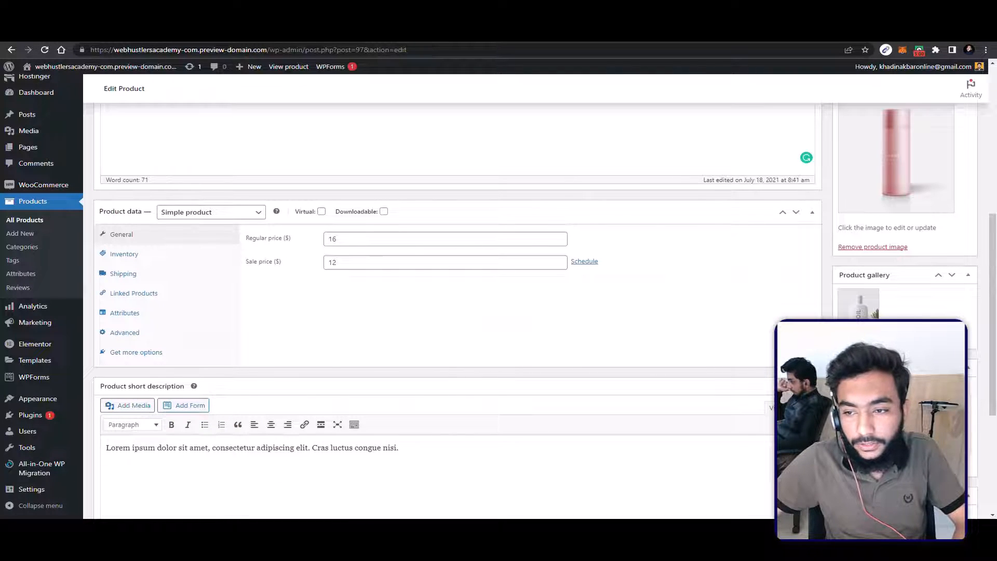
Step: Add the image of the pump bottle with the pink jar to the product gallery
{"action": "left_click", "coordinate": [877, 339]}
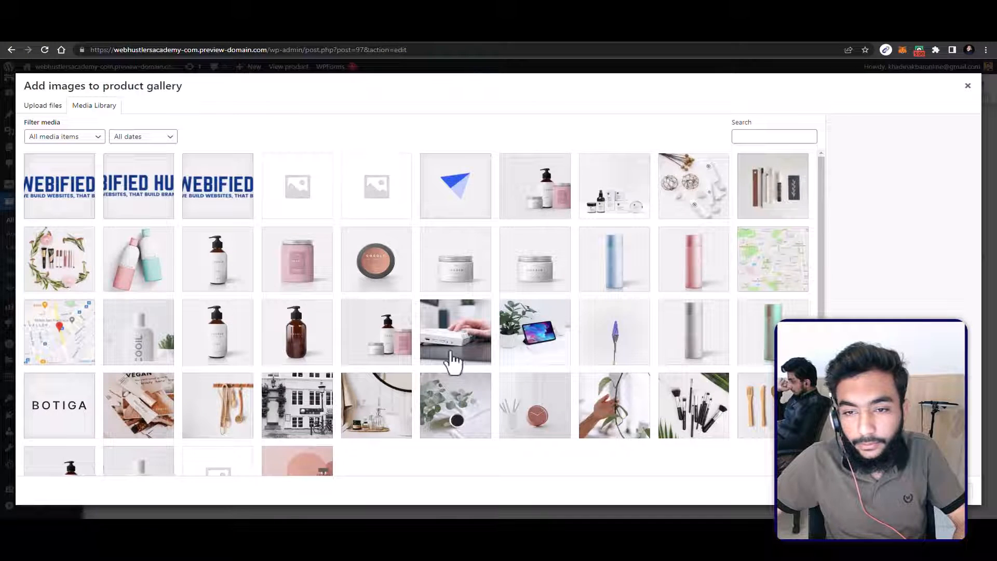
{"action": "left_click", "coordinate": [351, 329]}
{"action": "left_click", "coordinate": [942, 491]}
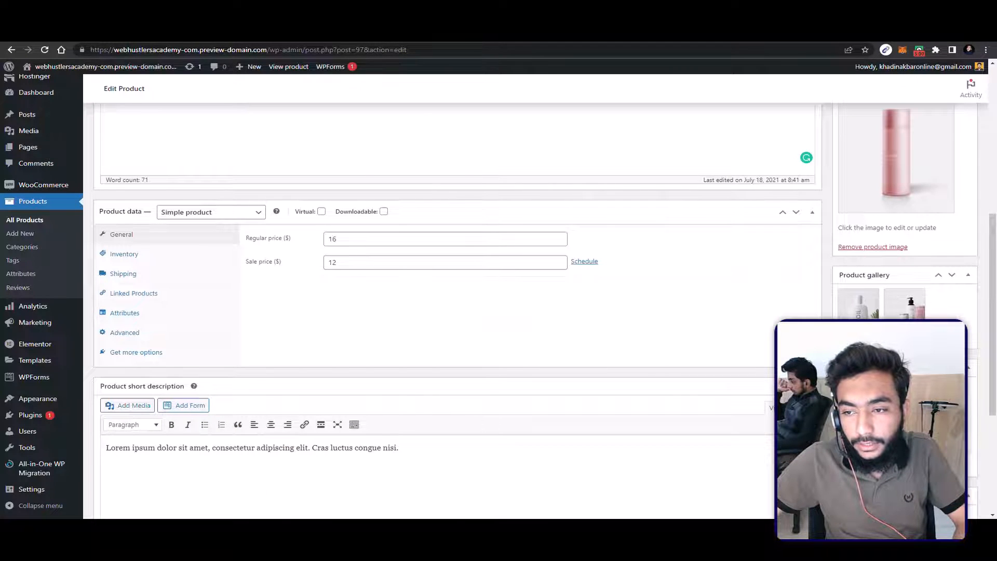
Step: Add the image hbg-1.jpg to the product gallery once more as a third gallery image
{"action": "left_click", "coordinate": [877, 340]}
{"action": "left_click", "coordinate": [234, 337]}
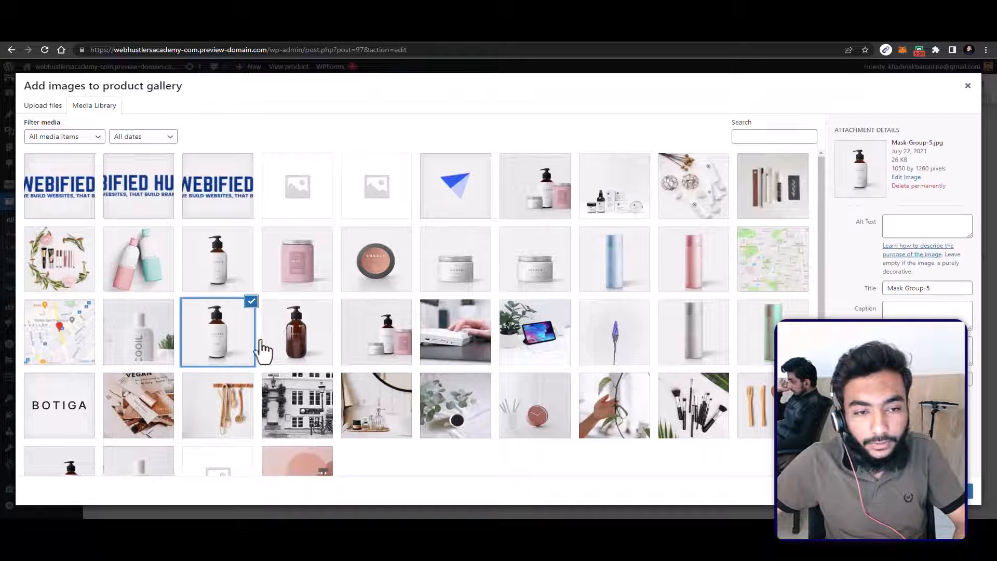
{"action": "left_click", "coordinate": [423, 352]}
{"action": "left_click", "coordinate": [378, 345]}
{"action": "left_click", "coordinate": [138, 345]}
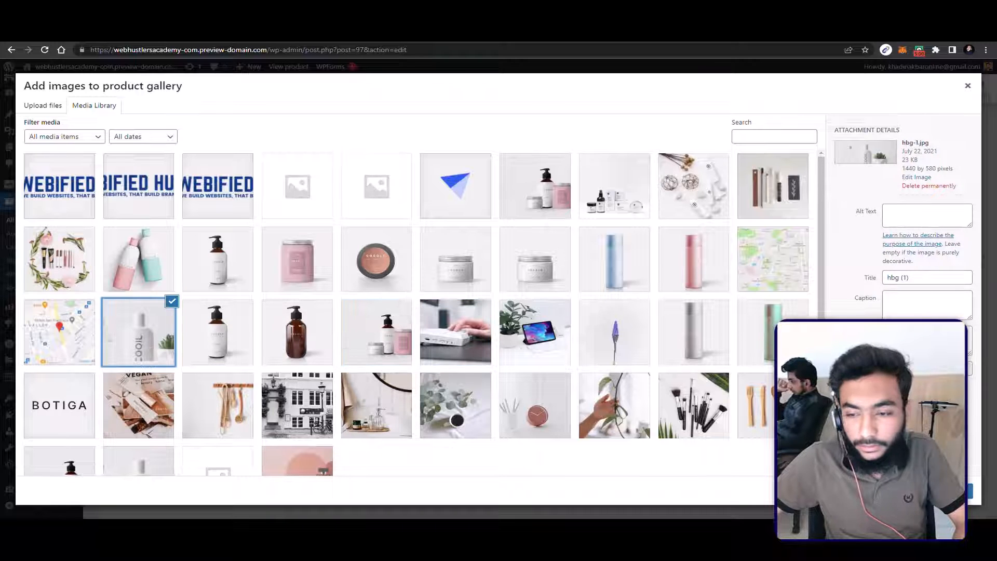
{"action": "left_click", "coordinate": [942, 491]}
Step: Review the product's categories, short description and Botiga sidebar options
{"action": "scroll", "coordinate": [452, 291], "scroll_direction": "down", "scroll_amount": 1}
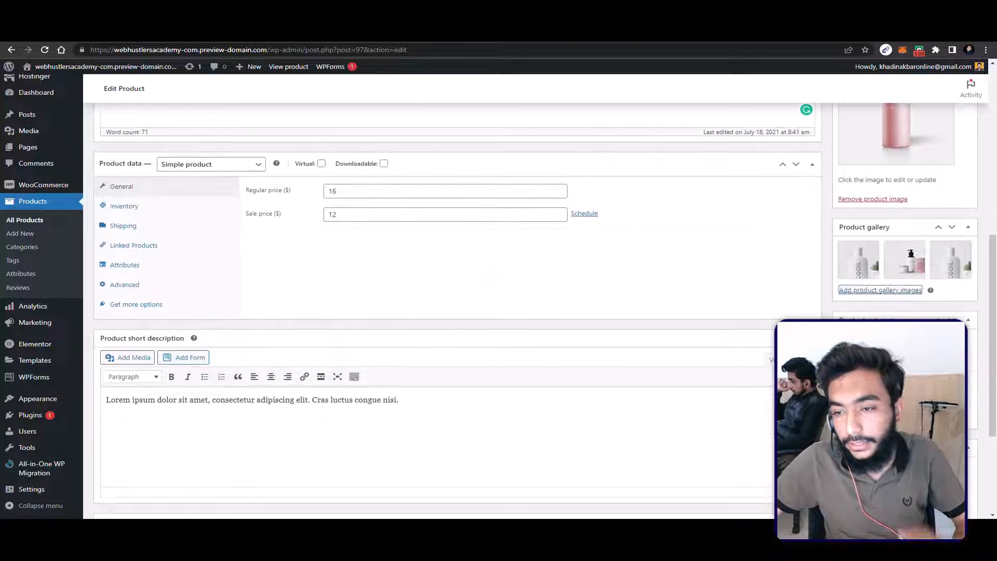
{"action": "scroll", "coordinate": [451, 291], "scroll_direction": "down", "scroll_amount": 3}
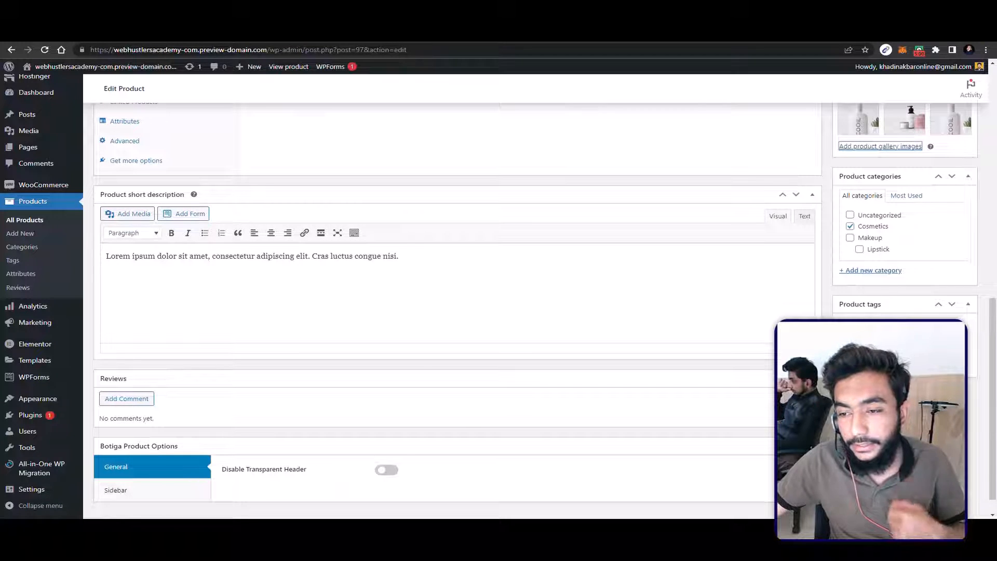
{"action": "scroll", "coordinate": [375, 294], "scroll_direction": "down", "scroll_amount": 1}
{"action": "left_click", "coordinate": [301, 232]}
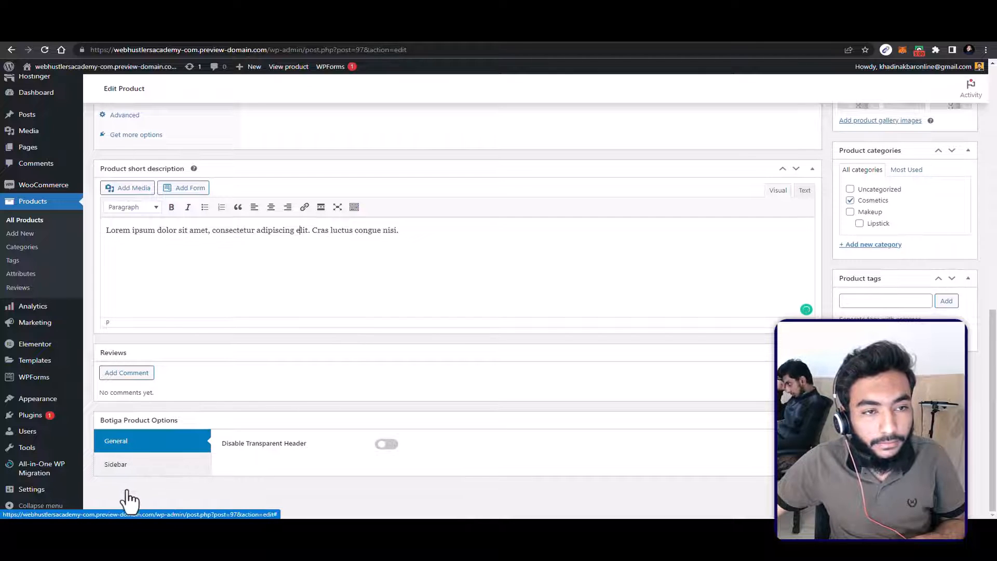
{"action": "left_click", "coordinate": [130, 468]}
Step: Check the available product types and try the Virtual and Downloadable options, leaving both turned off
{"action": "scroll", "coordinate": [204, 419], "scroll_direction": "up", "scroll_amount": 5}
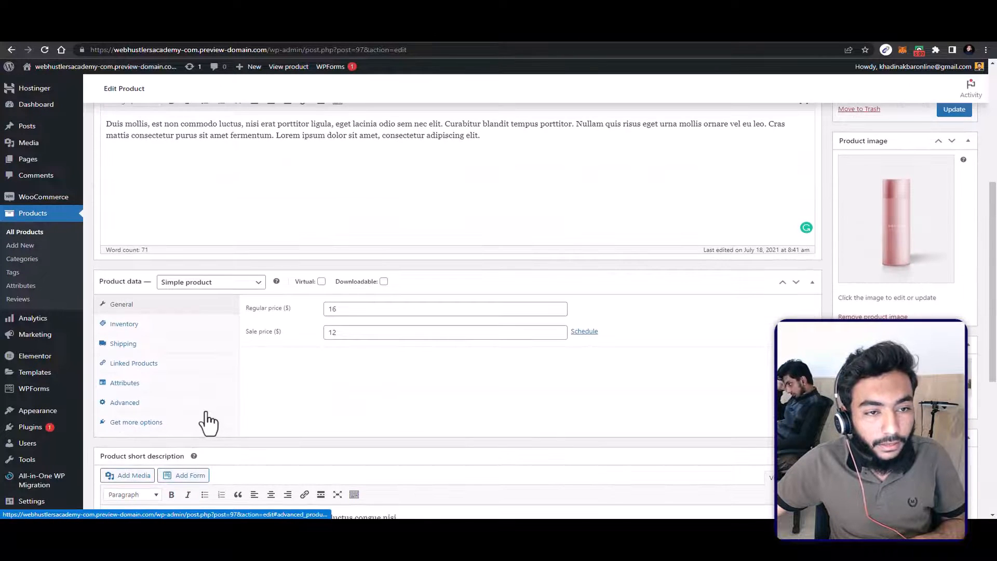
{"action": "scroll", "coordinate": [208, 411], "scroll_direction": "down", "scroll_amount": 1}
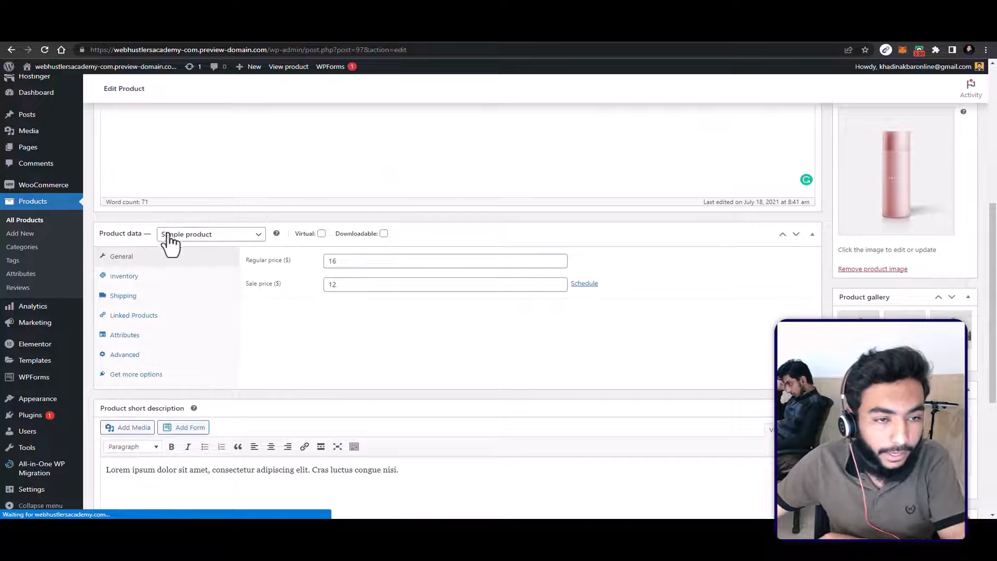
{"action": "left_click", "coordinate": [223, 236]}
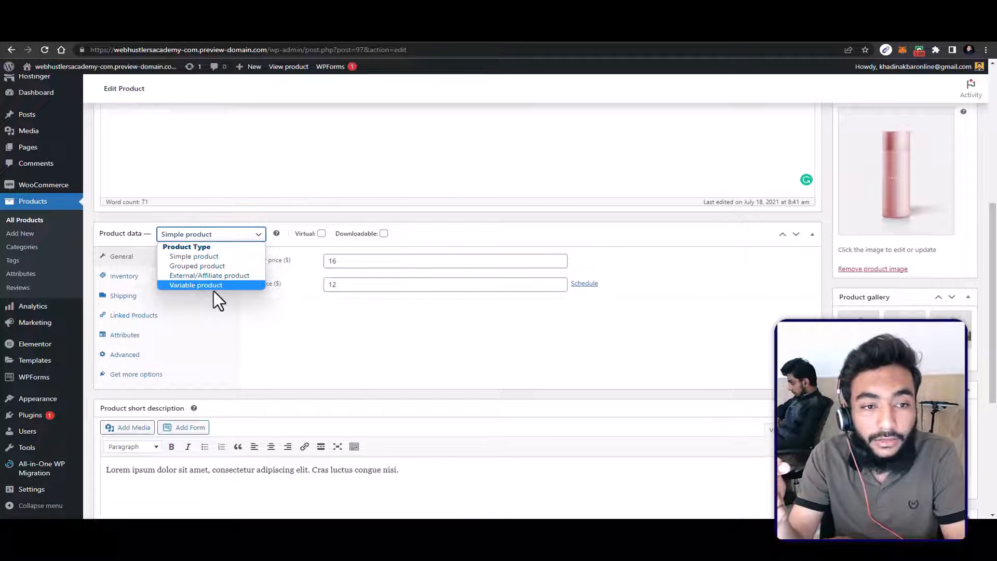
{"action": "left_click", "coordinate": [321, 233]}
{"action": "left_click", "coordinate": [383, 233]}
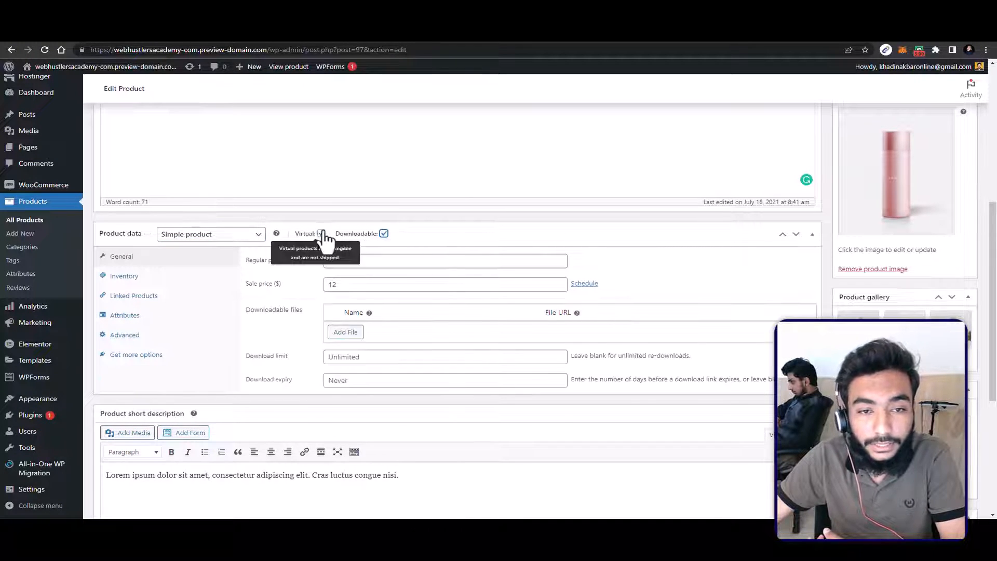
{"action": "left_click", "coordinate": [321, 233]}
{"action": "left_click", "coordinate": [383, 233]}
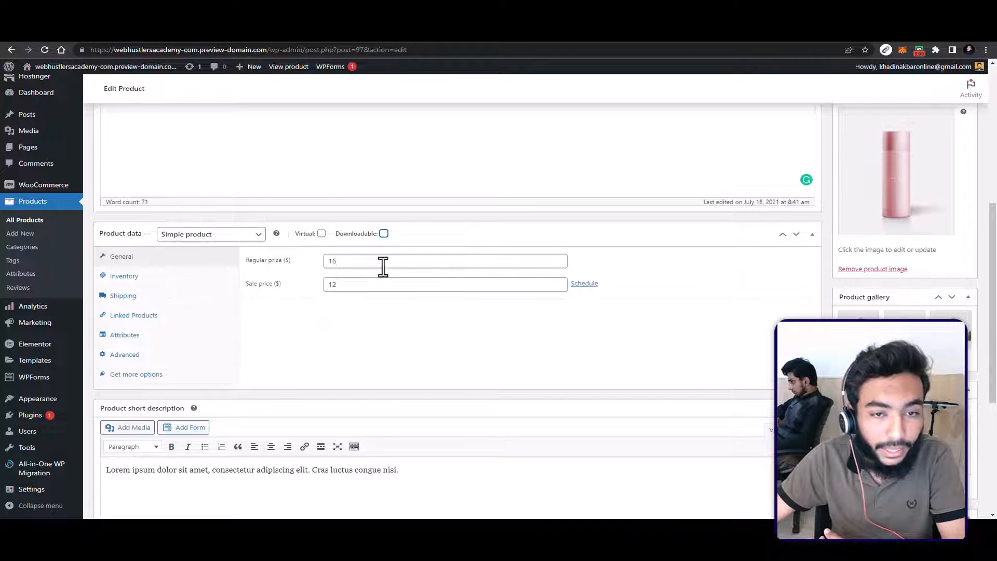
Step: Reveal the sale price schedule dates and limit purchases of the product to 1 item per order in its inventory settings
{"action": "left_click", "coordinate": [585, 283]}
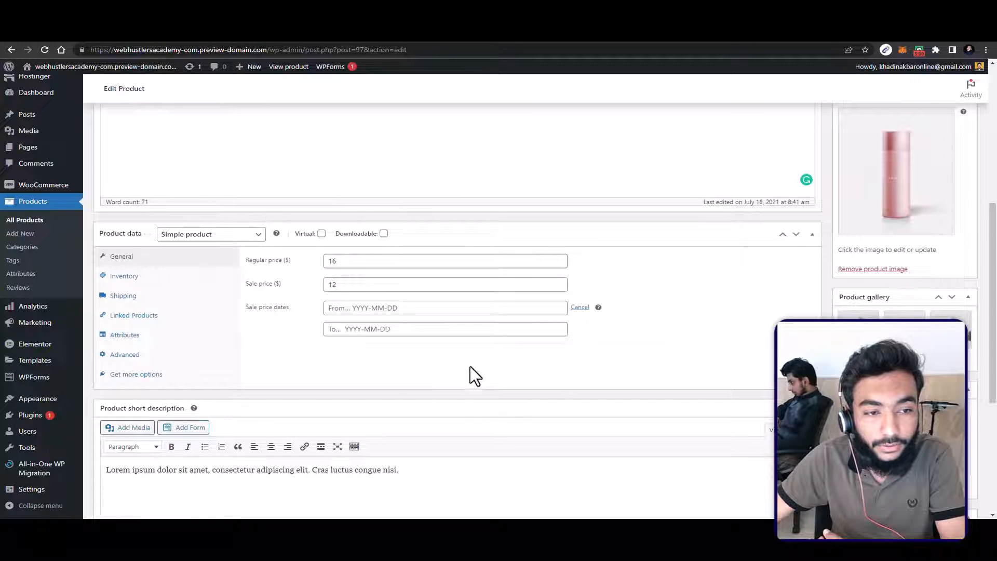
{"action": "left_click", "coordinate": [126, 278]}
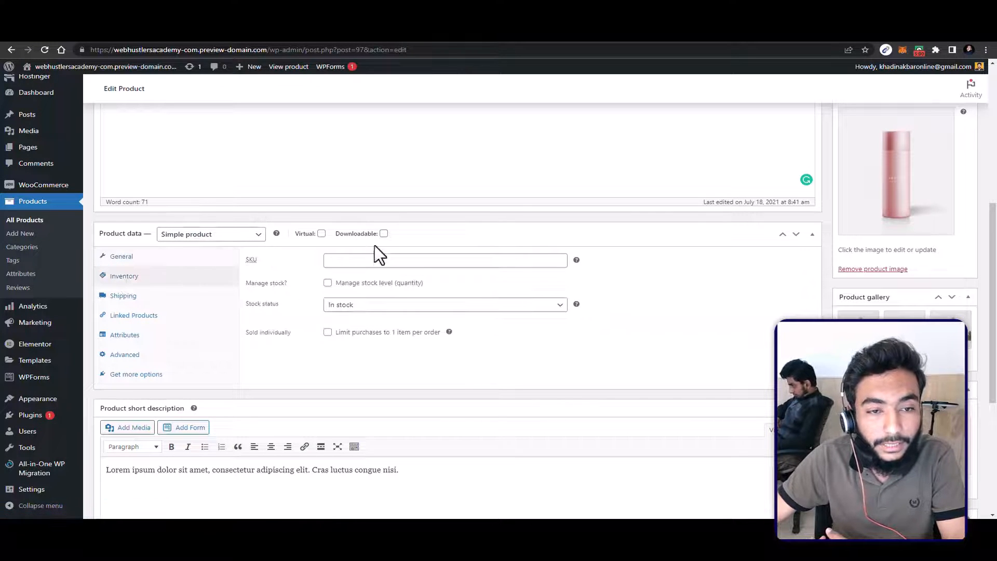
{"action": "left_click", "coordinate": [385, 260]}
{"action": "left_click", "coordinate": [363, 307]}
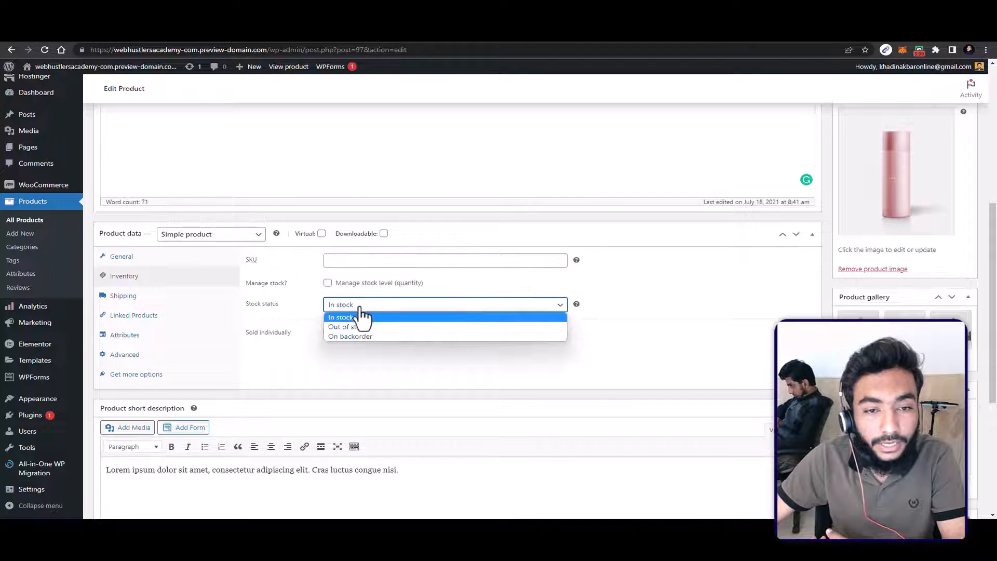
{"action": "left_click", "coordinate": [346, 370]}
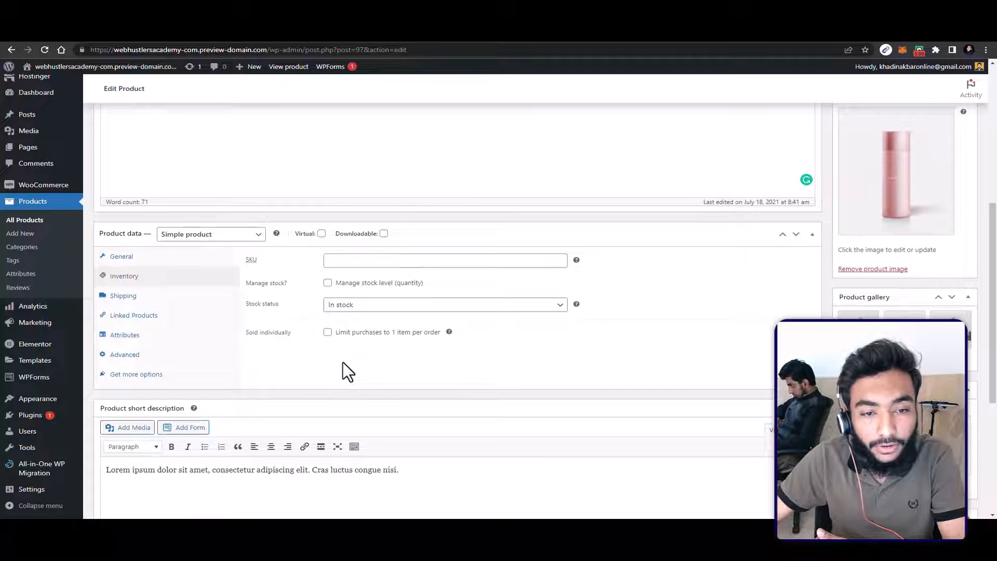
{"action": "left_click", "coordinate": [328, 333]}
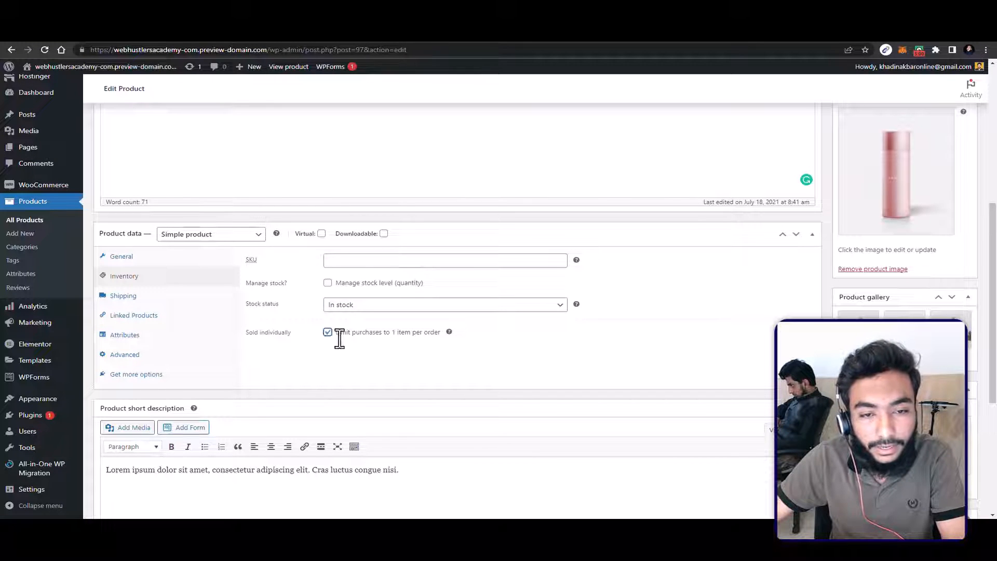
Step: Examine the product's shipping weight, dimensions and shipping class settings and its upsell and cross-sell fields
{"action": "left_click", "coordinate": [135, 297]}
{"action": "left_click", "coordinate": [418, 314]}
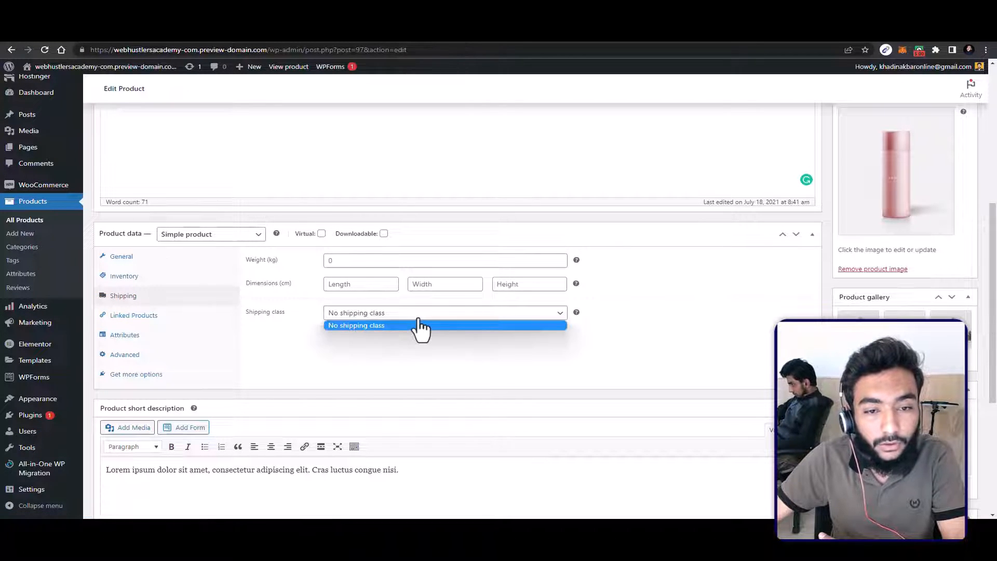
{"action": "left_click", "coordinate": [359, 351]}
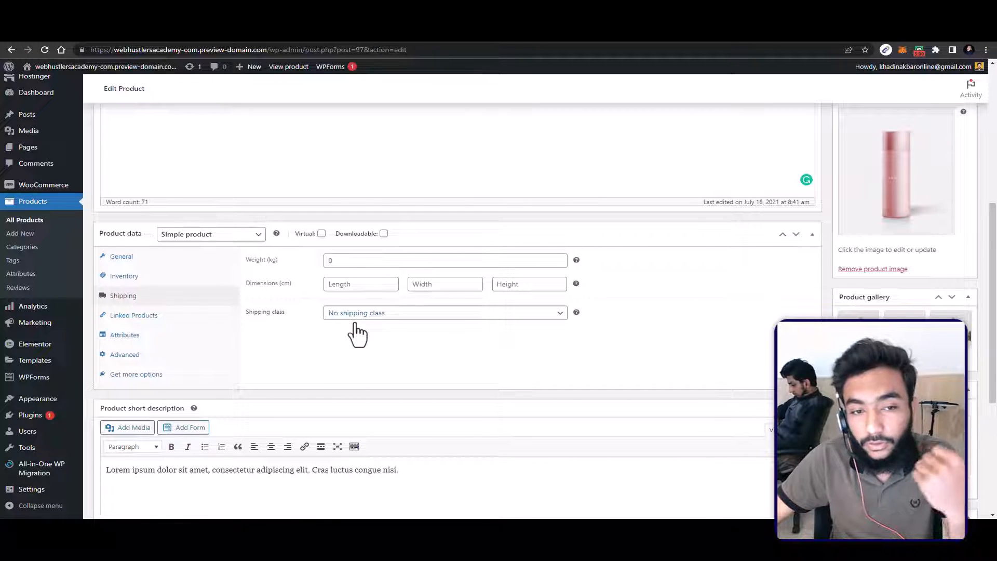
{"action": "left_click", "coordinate": [403, 315]}
{"action": "left_click", "coordinate": [363, 259]}
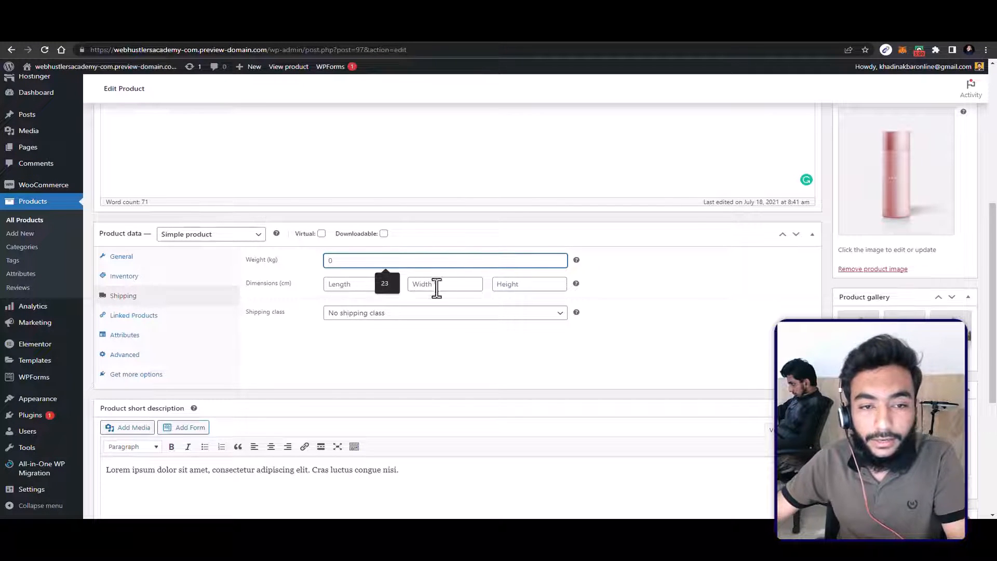
{"action": "left_click", "coordinate": [131, 315]}
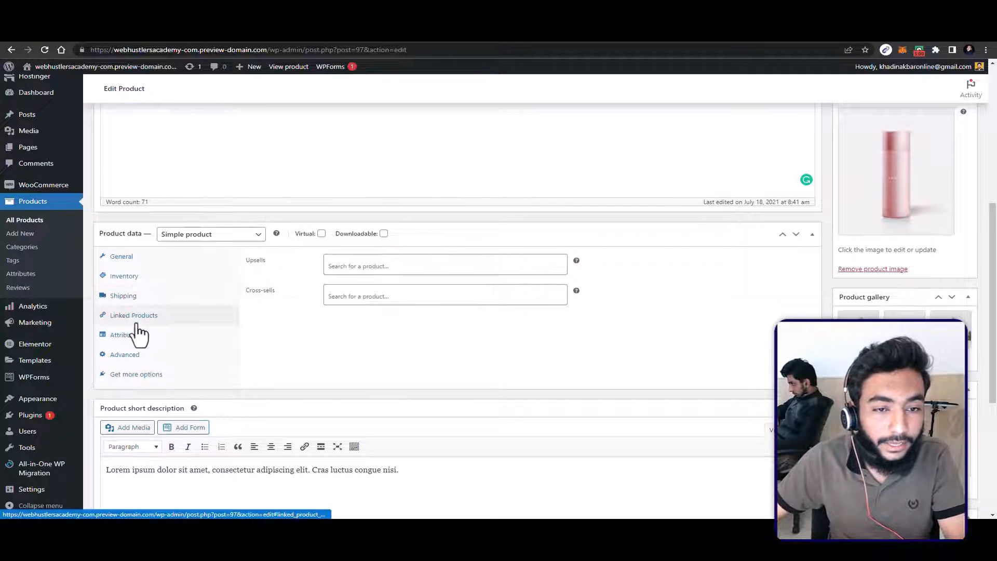
{"action": "left_click", "coordinate": [374, 265]}
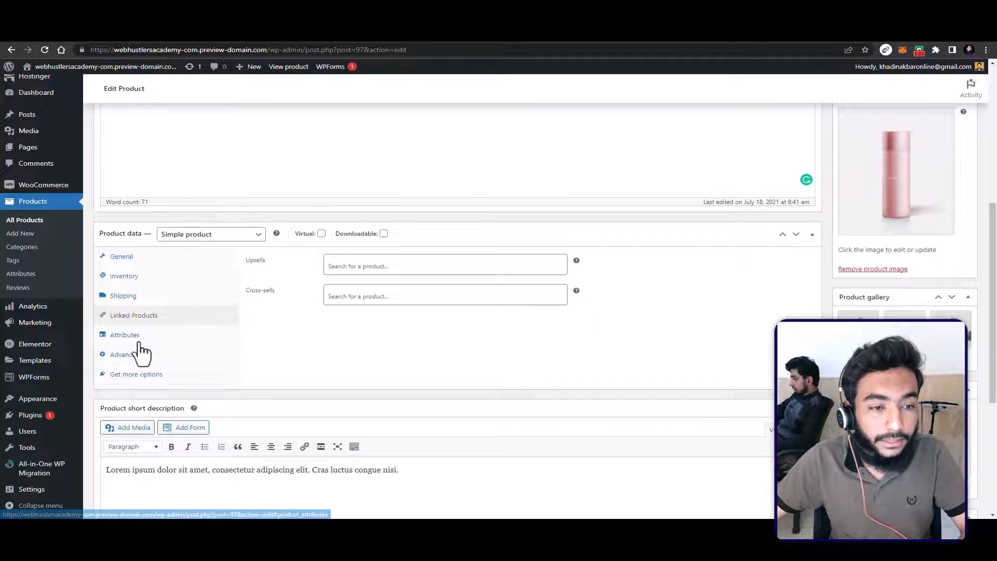
Step: Add the existing color attribute to the product
{"action": "left_click", "coordinate": [167, 345]}
{"action": "left_click", "coordinate": [291, 259]}
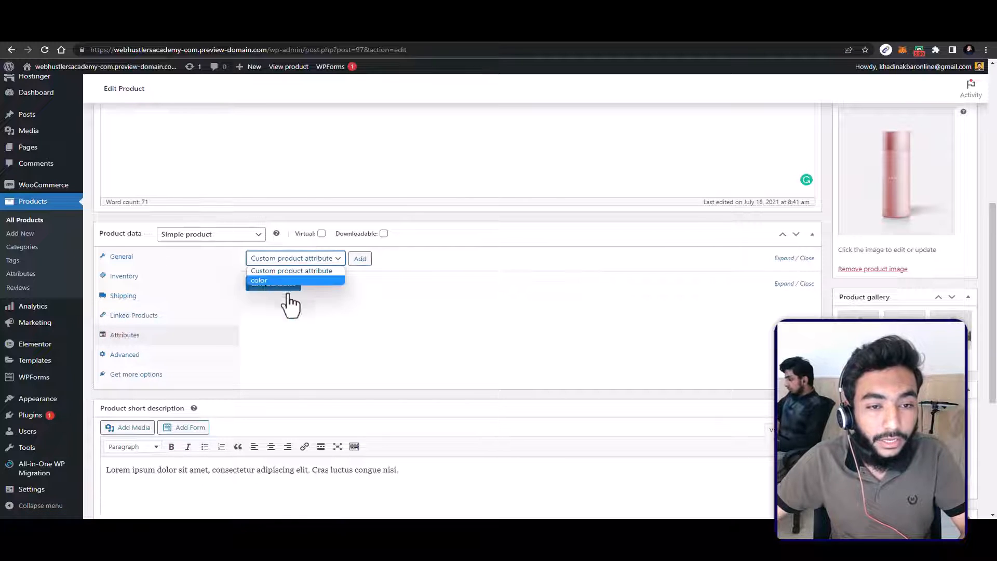
{"action": "left_click", "coordinate": [267, 280]}
{"action": "left_click", "coordinate": [360, 259]}
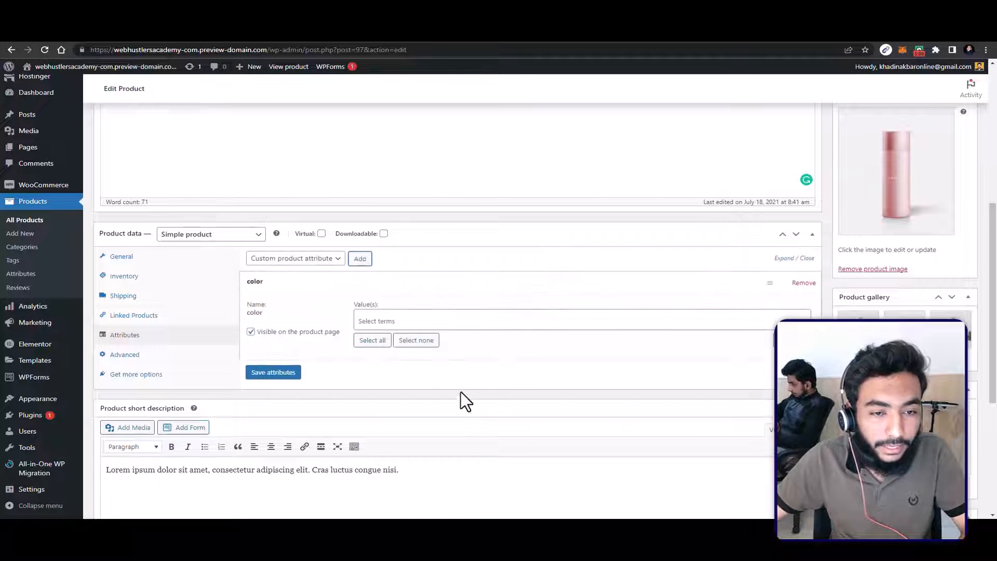
Step: Check the available terms of the color attribute and the product's advanced settings
{"action": "left_click", "coordinate": [378, 326]}
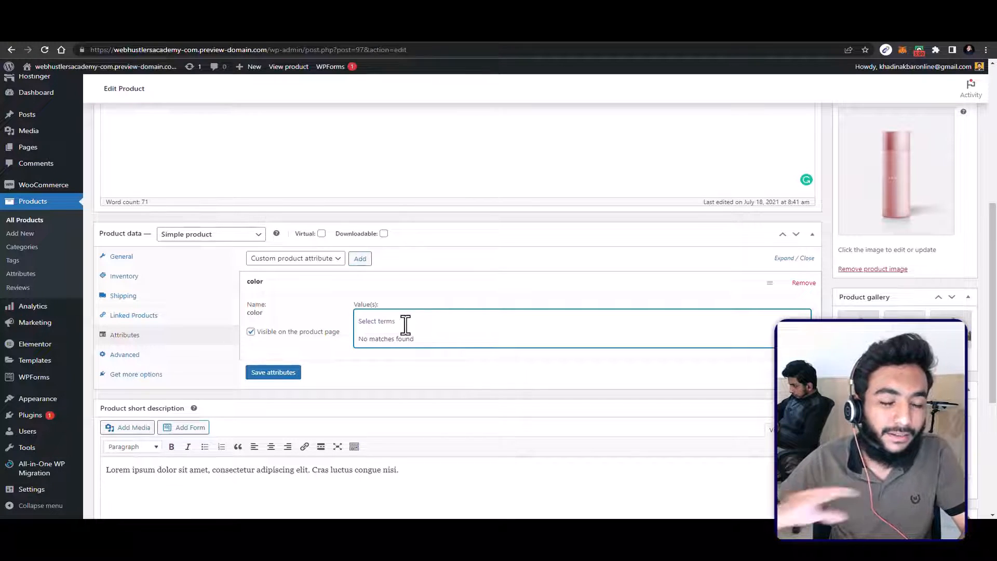
{"action": "left_click", "coordinate": [179, 356]}
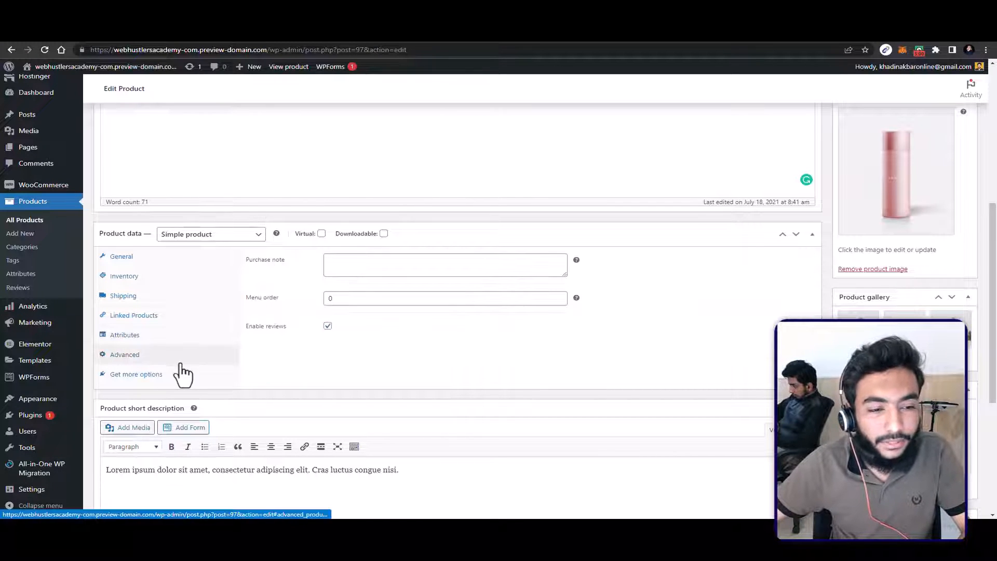
Step: Update the Eternal Sunset Collection Lip and Cheek product and open its page in the store
{"action": "scroll", "coordinate": [291, 332], "scroll_direction": "up", "scroll_amount": 6}
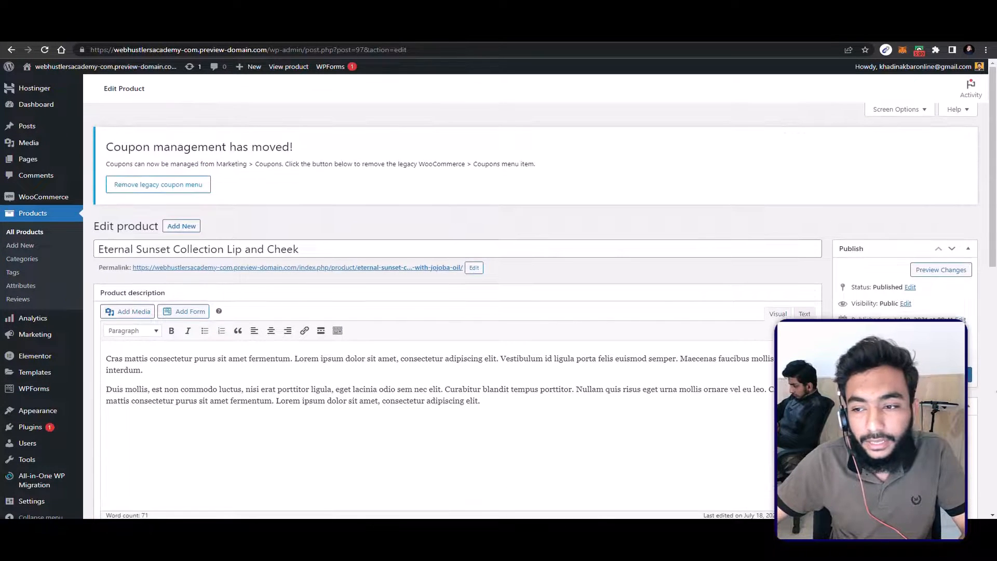
{"action": "left_click", "coordinate": [914, 269]}
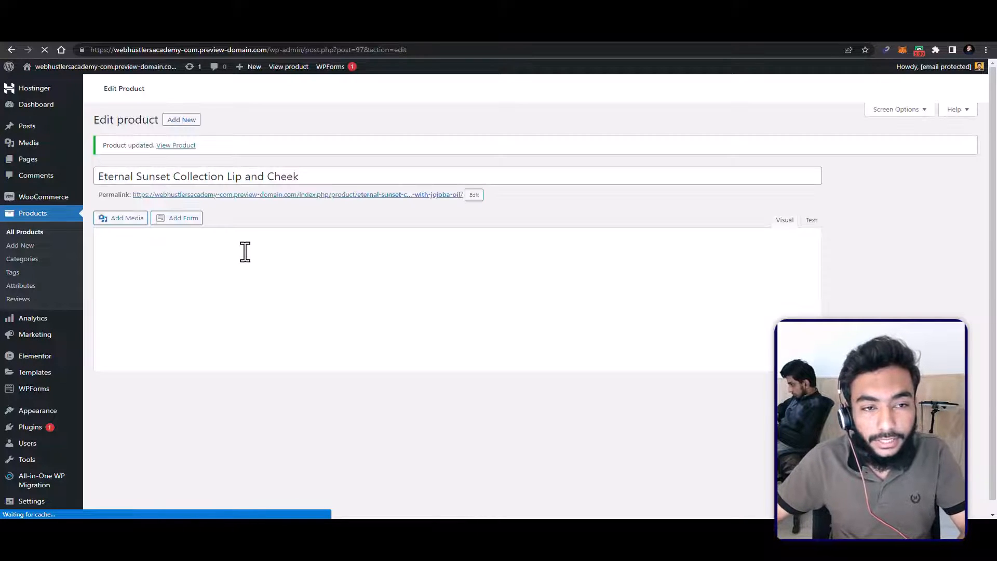
{"action": "left_click", "coordinate": [176, 145]}
{"action": "right_click", "coordinate": [169, 143]}
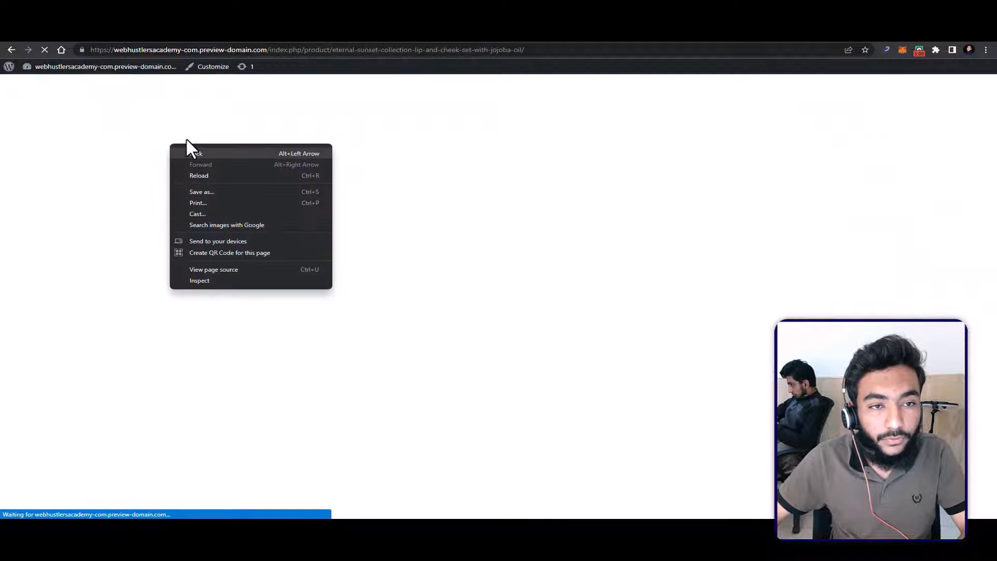
{"action": "left_click", "coordinate": [543, 168]}
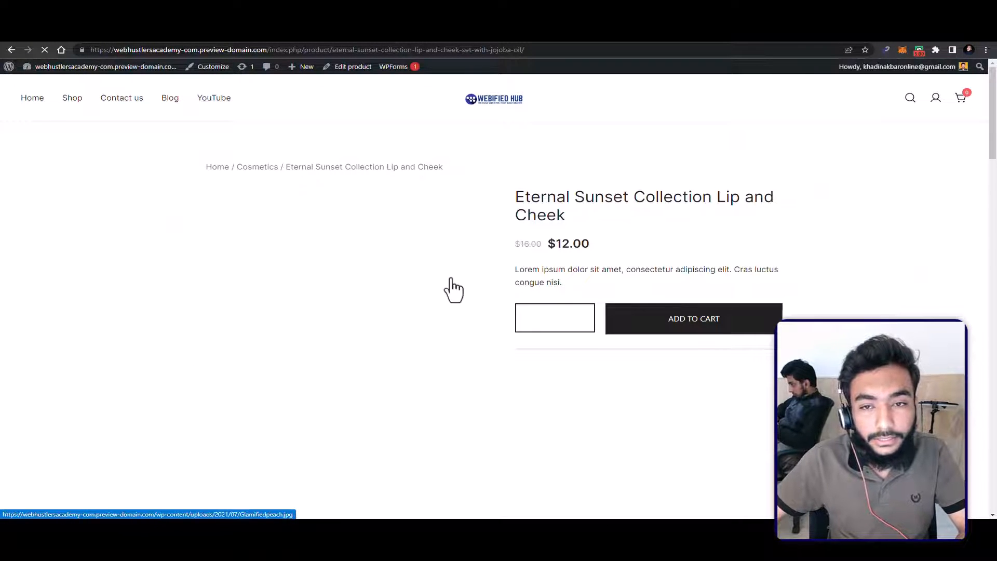
Step: Examine the product page's title, short description, discount badge and gallery images
{"action": "left_click_drag", "start_coordinate": [524, 270], "coordinate": [775, 270]}
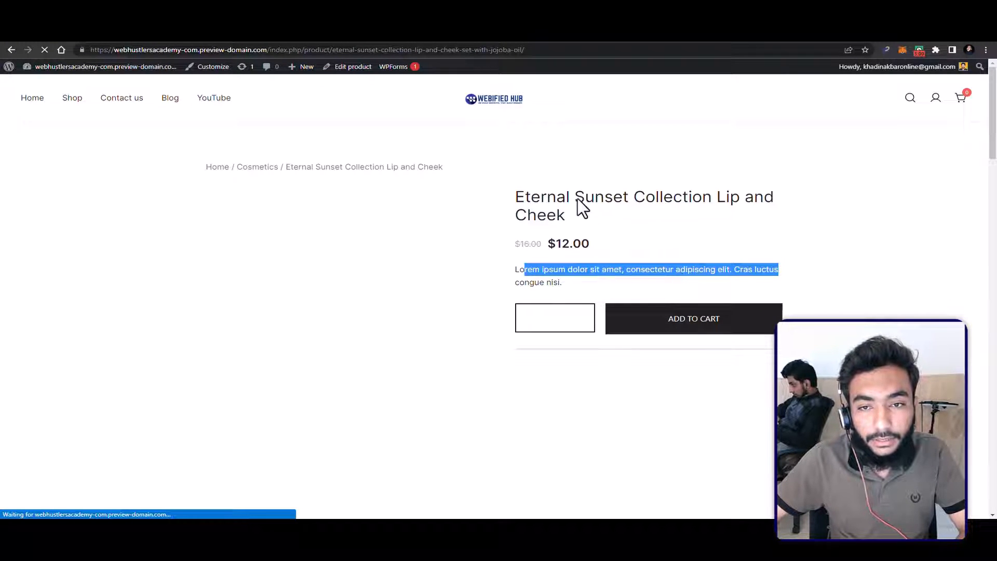
{"action": "left_click_drag", "start_coordinate": [571, 198], "coordinate": [694, 186]}
{"action": "left_click_drag", "start_coordinate": [558, 269], "coordinate": [729, 270]}
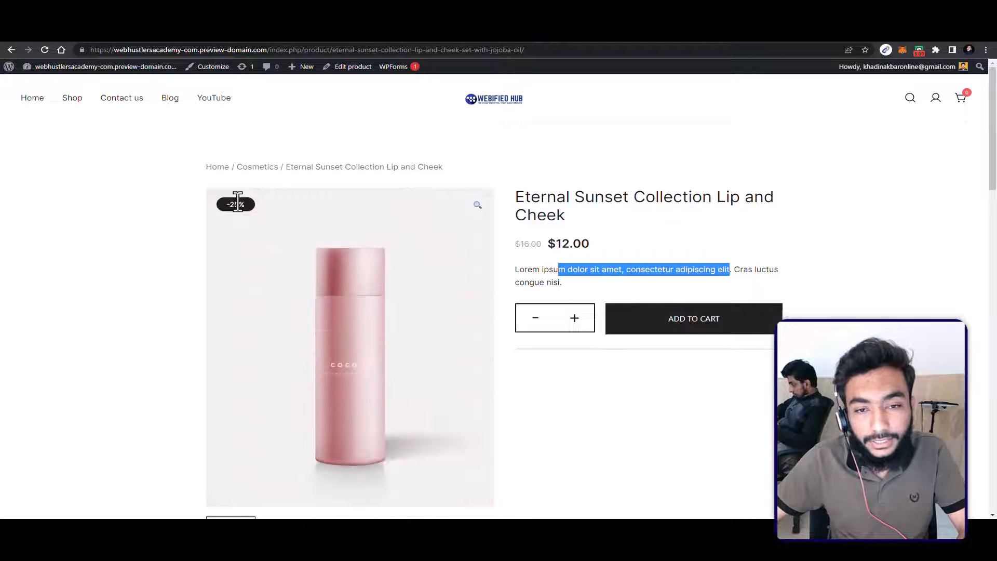
{"action": "scroll", "coordinate": [284, 236], "scroll_direction": "down", "scroll_amount": 3}
{"action": "left_click", "coordinate": [281, 353]}
{"action": "scroll", "coordinate": [363, 174], "scroll_direction": "up", "scroll_amount": 2}
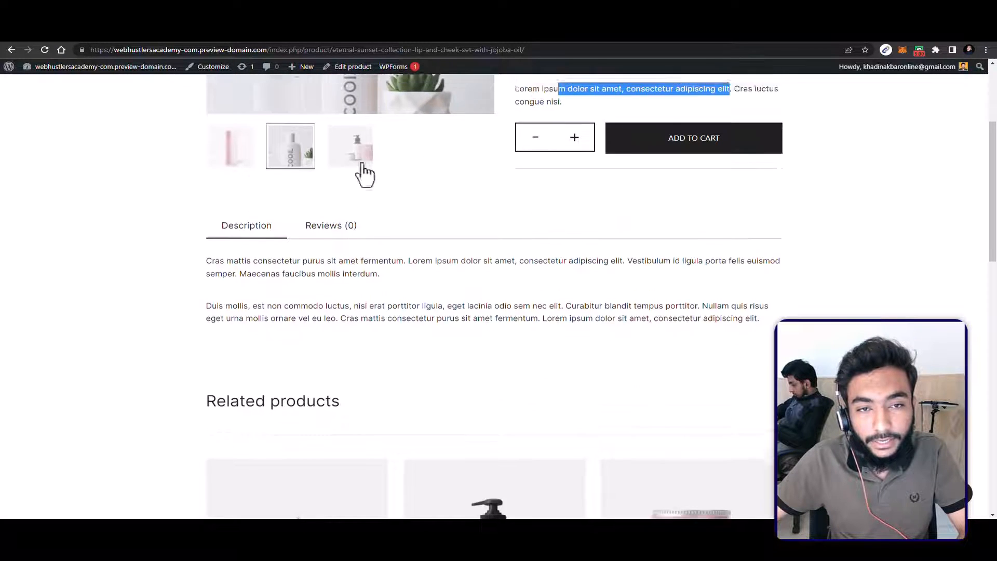
{"action": "left_click", "coordinate": [351, 244]}
{"action": "left_click", "coordinate": [244, 272]}
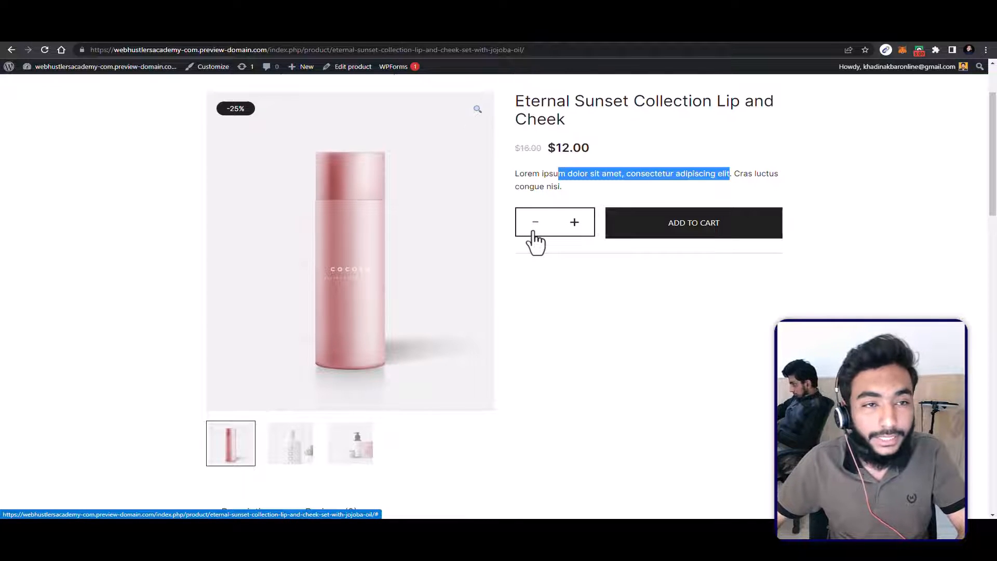
Step: Add the Eternal Sunset Collection Lip and Cheek product to the cart and proceed from the cart to checkout
{"action": "left_click", "coordinate": [730, 223]}
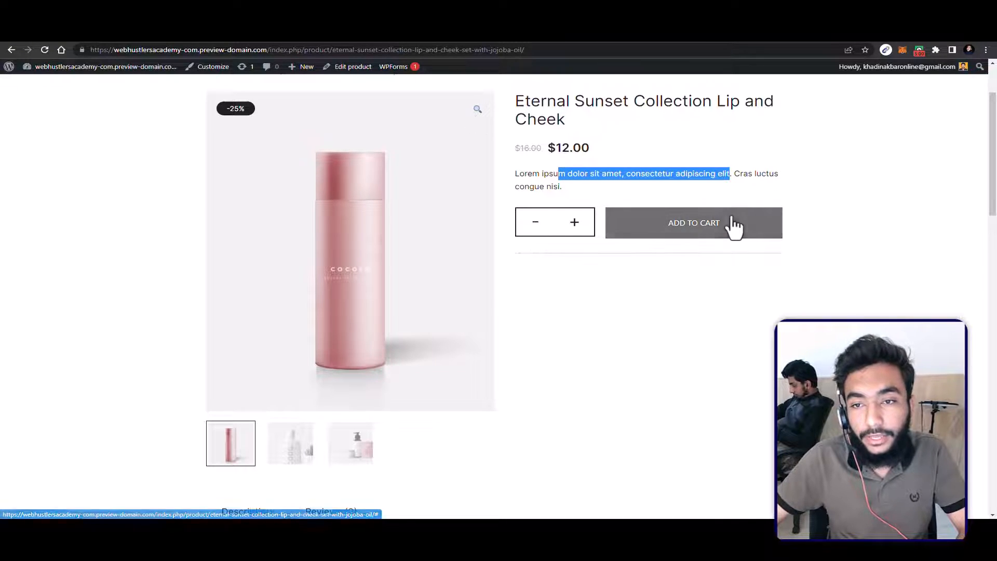
{"action": "scroll", "coordinate": [751, 294], "scroll_direction": "up", "scroll_amount": 2}
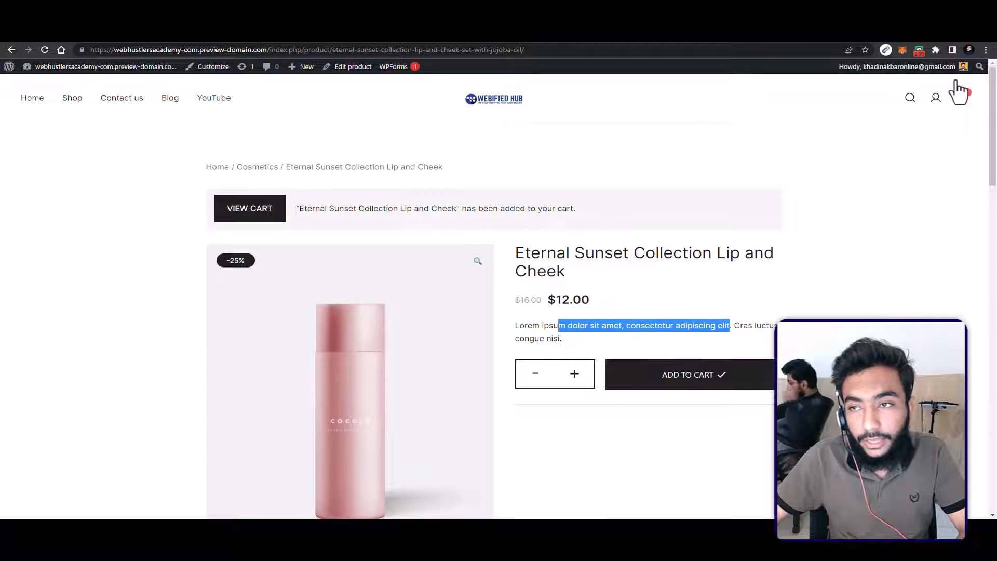
{"action": "left_click", "coordinate": [960, 98]}
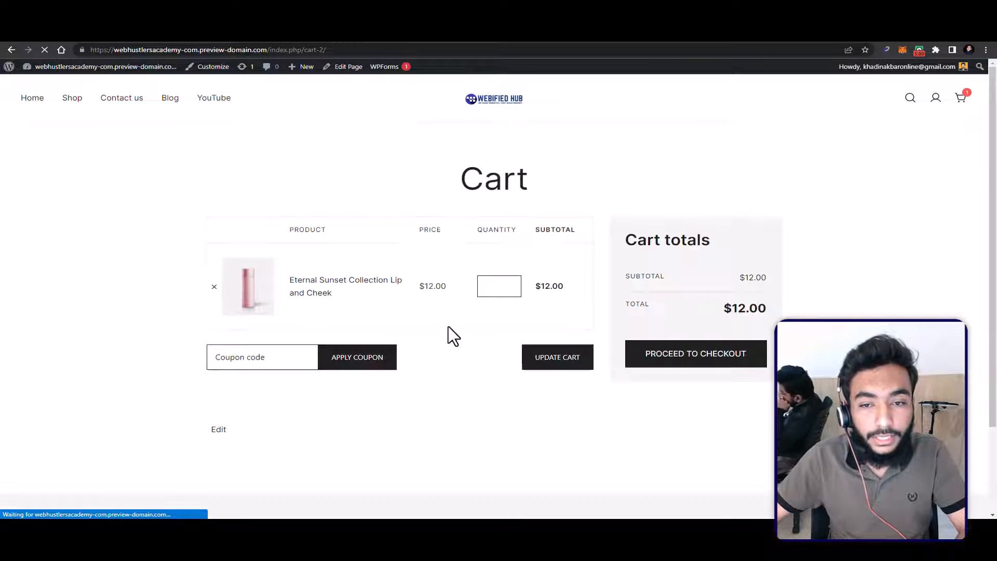
{"action": "left_click", "coordinate": [312, 357]}
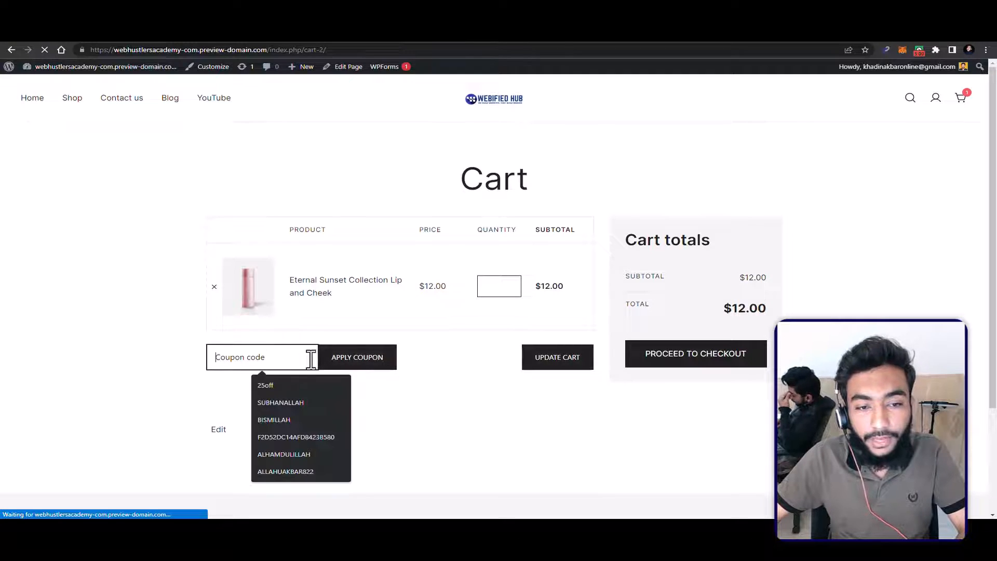
{"action": "left_click", "coordinate": [710, 364]}
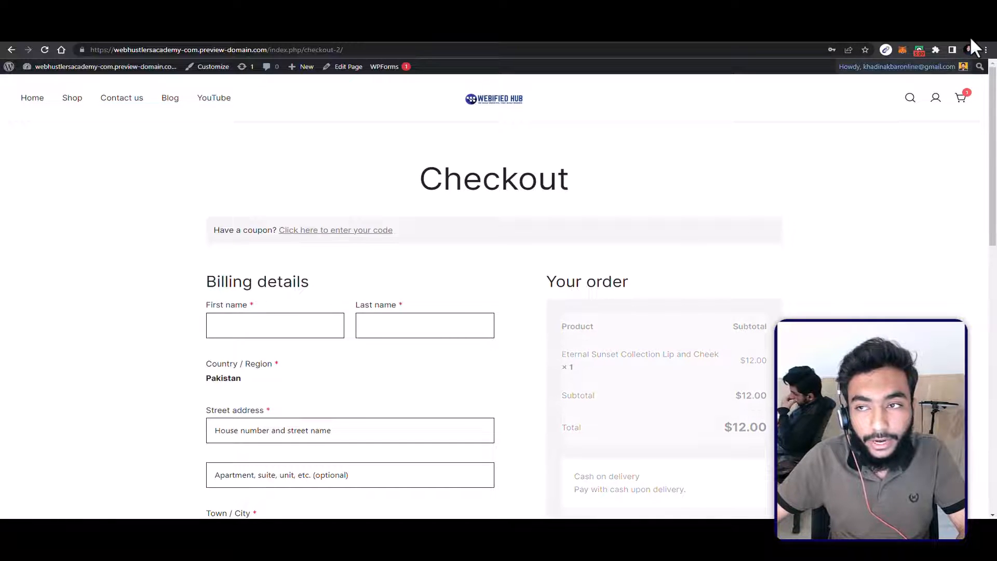
Step: Fill in the checkout billing details with the customer's saved name, address, phone number and email
{"action": "left_click", "coordinate": [986, 48]}
{"action": "left_click", "coordinate": [988, 31]}
{"action": "left_click", "coordinate": [312, 327]}
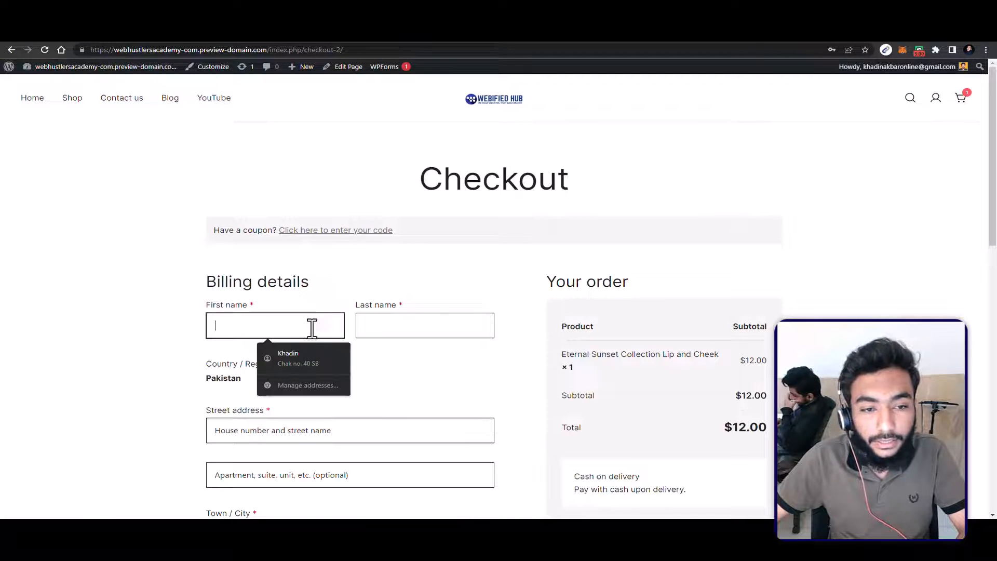
{"action": "left_click", "coordinate": [301, 367]}
{"action": "scroll", "coordinate": [303, 336], "scroll_direction": "down", "scroll_amount": 5}
{"action": "scroll", "coordinate": [348, 354], "scroll_direction": "down", "scroll_amount": 5}
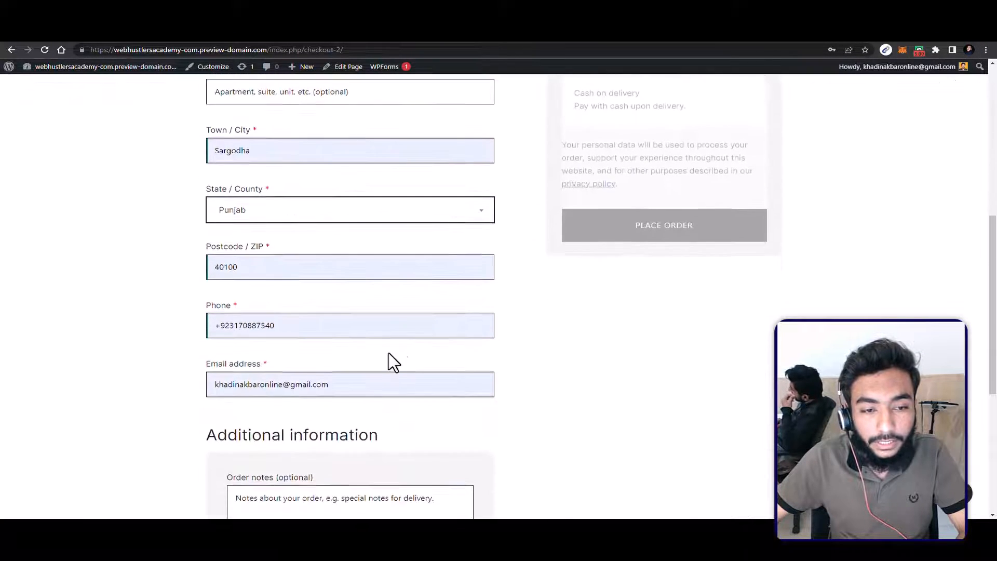
{"action": "scroll", "coordinate": [519, 351], "scroll_direction": "up", "scroll_amount": 4}
{"action": "scroll", "coordinate": [551, 259], "scroll_direction": "up", "scroll_amount": 1}
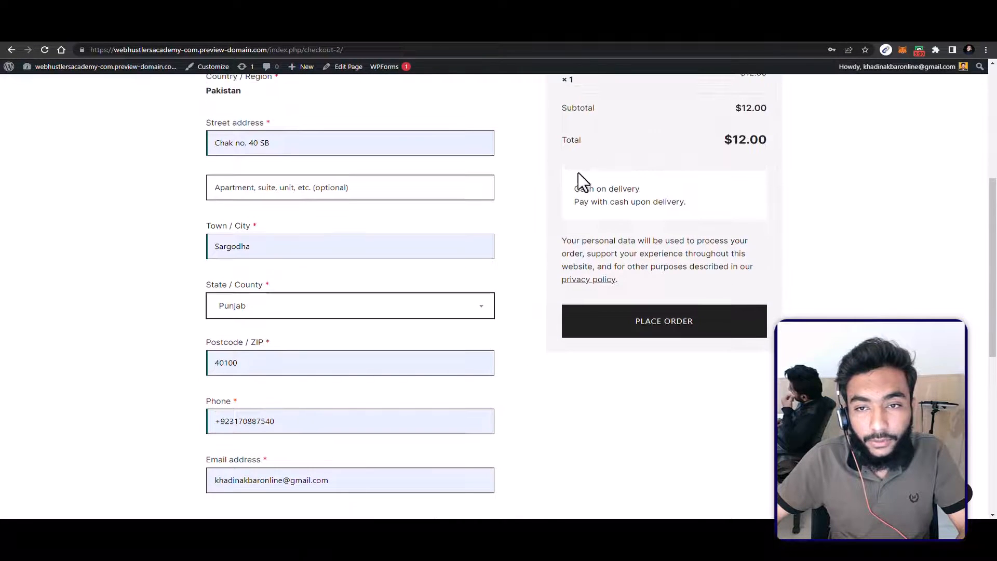
Step: Check the cash on delivery payment method and the optional order notes, and place the order
{"action": "left_click_drag", "start_coordinate": [641, 189], "coordinate": [581, 188]}
{"action": "left_click", "coordinate": [638, 221]}
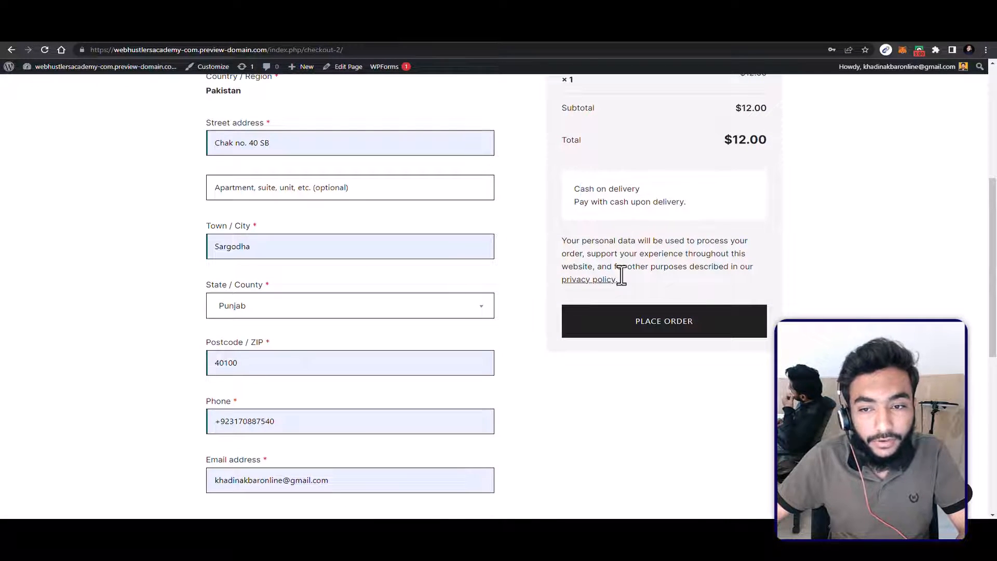
{"action": "scroll", "coordinate": [618, 276], "scroll_direction": "down", "scroll_amount": 4}
{"action": "left_click", "coordinate": [321, 422]}
{"action": "left_click", "coordinate": [674, 124]}
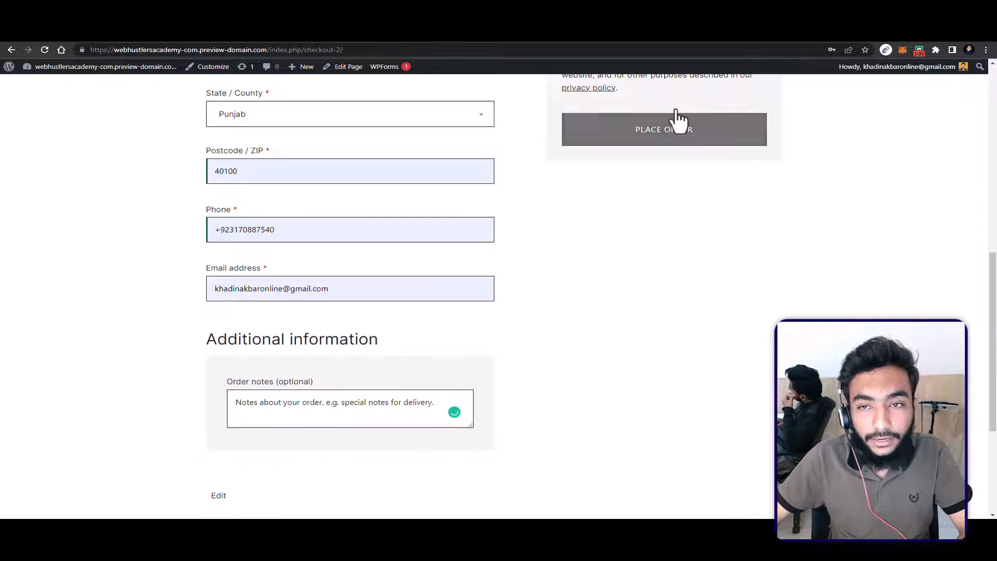
{"action": "left_click", "coordinate": [866, 63]}
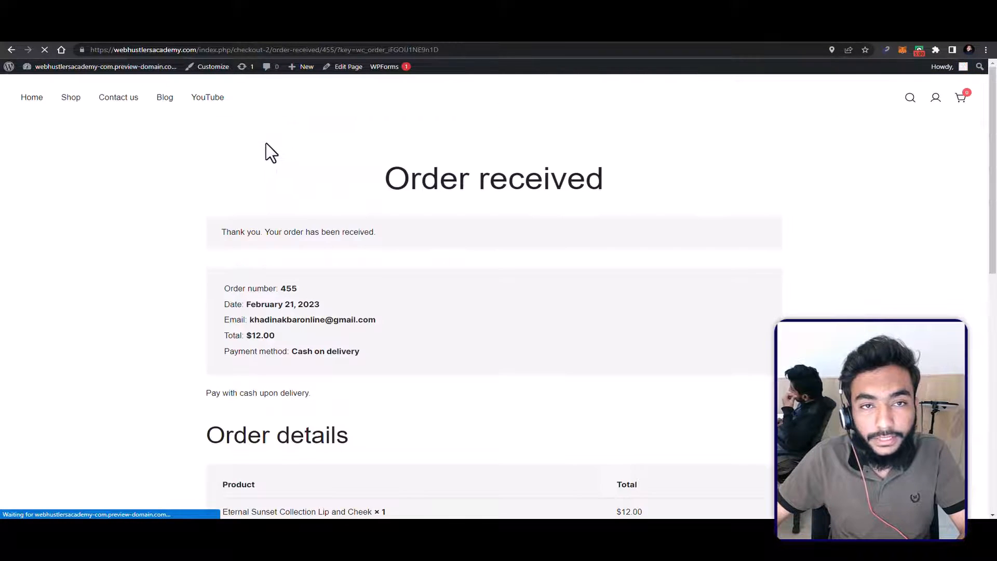
Step: Review the order confirmation page, including the order details and billing address
{"action": "scroll", "coordinate": [364, 239], "scroll_direction": "down", "scroll_amount": 2}
{"action": "scroll", "coordinate": [400, 267], "scroll_direction": "down", "scroll_amount": 3}
{"action": "scroll", "coordinate": [416, 270], "scroll_direction": "up", "scroll_amount": 2}
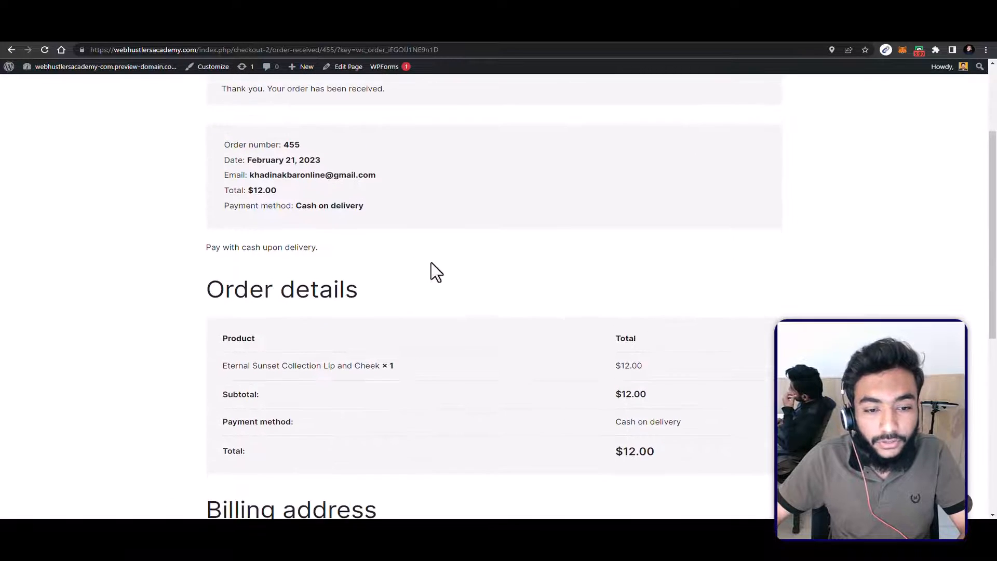
{"action": "scroll", "coordinate": [431, 272], "scroll_direction": "down", "scroll_amount": 2}
Step: Return to the WordPress dashboard and open the newly placed order from the WooCommerce orders list
{"action": "left_click", "coordinate": [37, 66]}
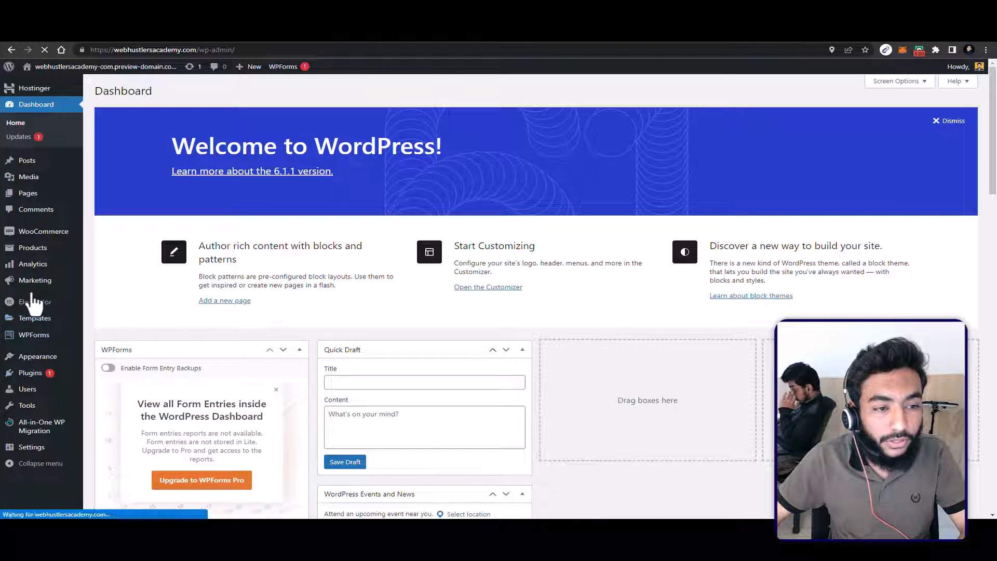
{"action": "mouse_move", "coordinate": [33, 247]}
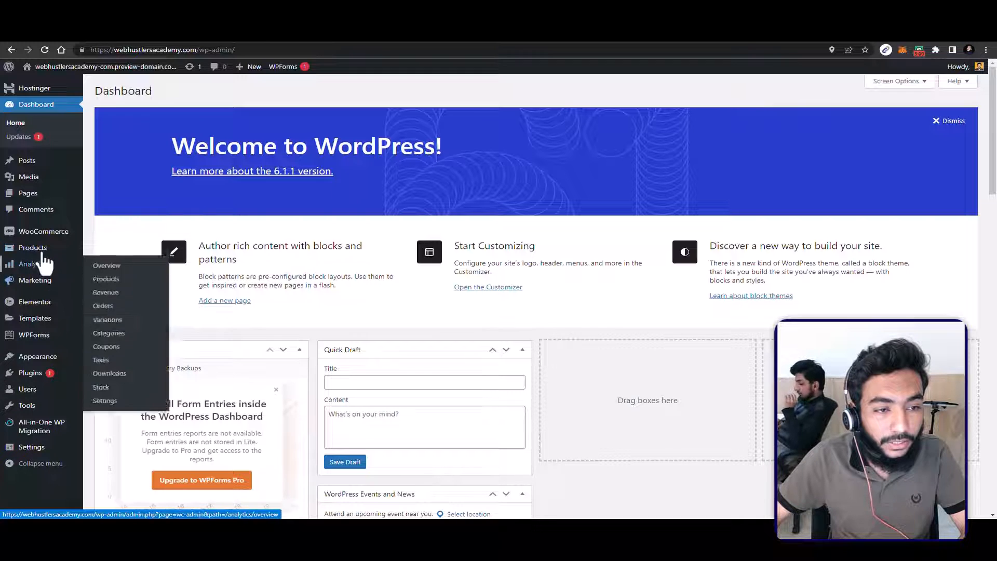
{"action": "mouse_move", "coordinate": [43, 231]}
{"action": "left_click", "coordinate": [106, 248]}
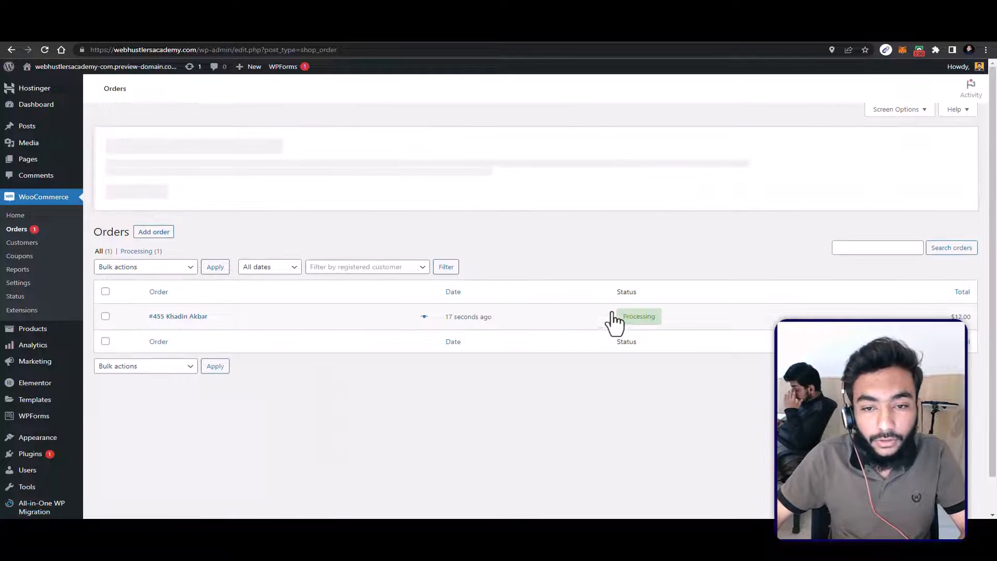
{"action": "left_click", "coordinate": [198, 311]}
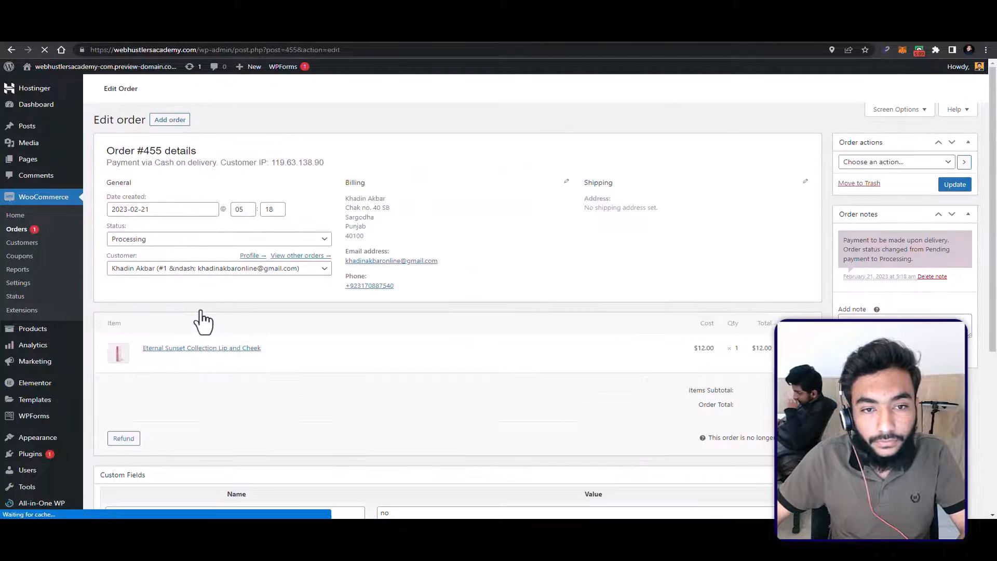
{"action": "scroll", "coordinate": [181, 332], "scroll_direction": "down", "scroll_amount": 1}
Step: Review the available order statuses, keeping the order set to Processing
{"action": "left_click", "coordinate": [175, 300]}
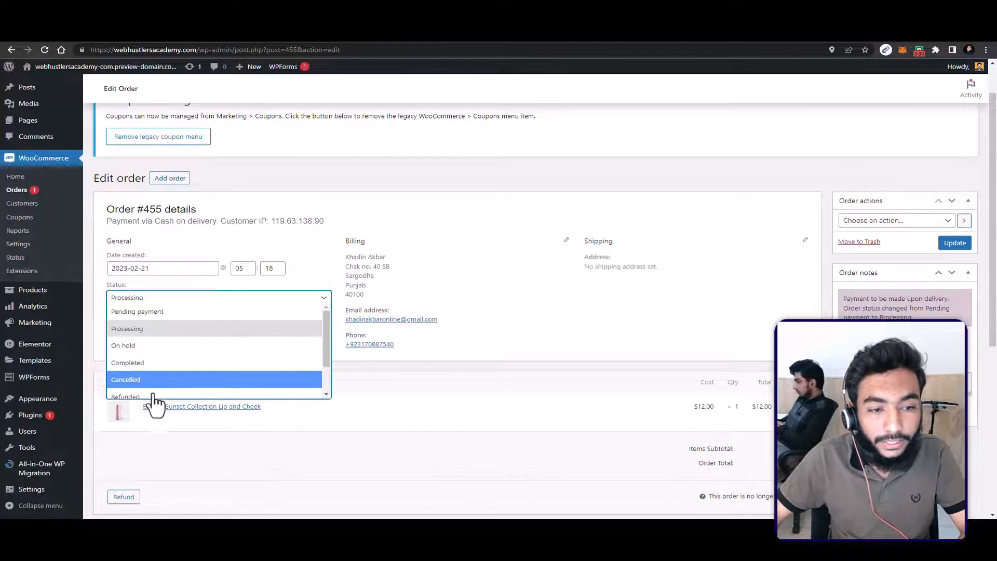
{"action": "scroll", "coordinate": [174, 378], "scroll_direction": "down", "scroll_amount": 2}
{"action": "scroll", "coordinate": [145, 373], "scroll_direction": "up", "scroll_amount": 2}
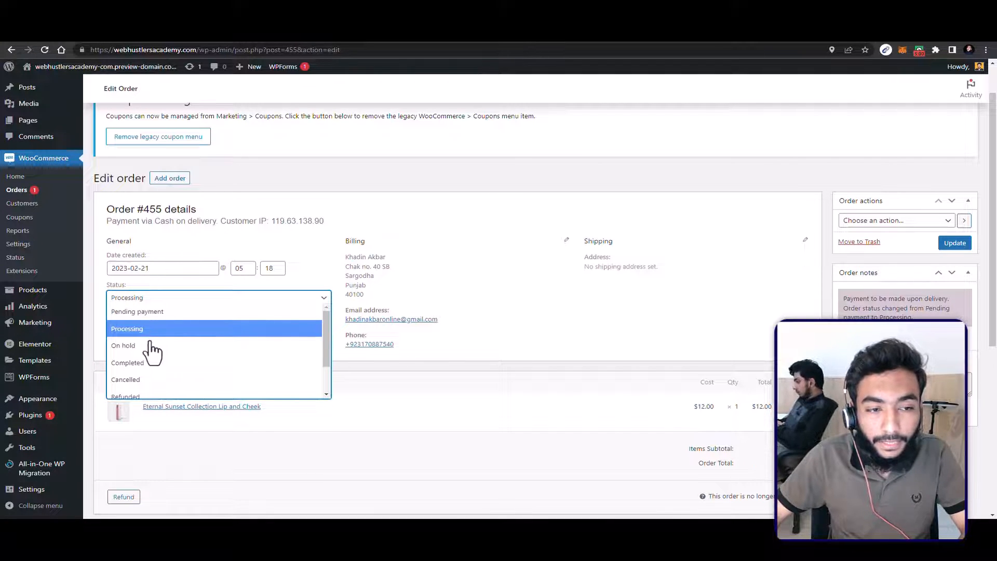
{"action": "left_click", "coordinate": [177, 334]}
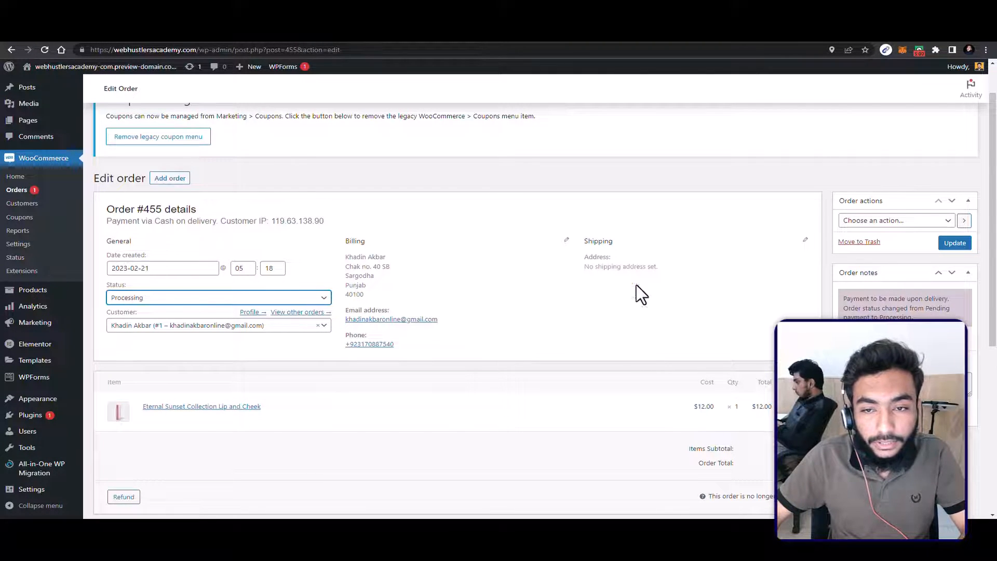
Step: Select emailing the invoice / order details to the customer as the order action, and check the other available actions
{"action": "left_click", "coordinate": [891, 220]}
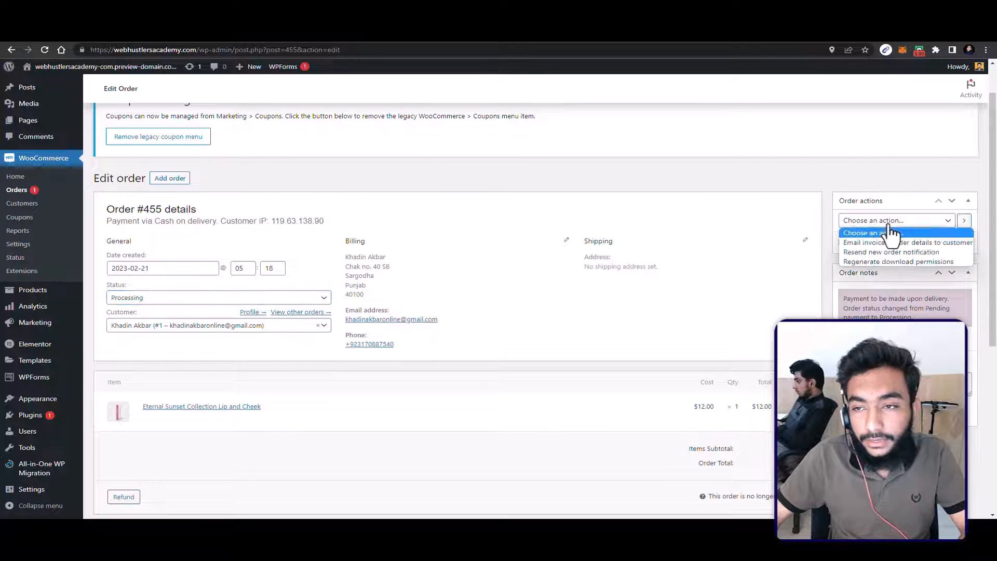
{"action": "left_click", "coordinate": [883, 243]}
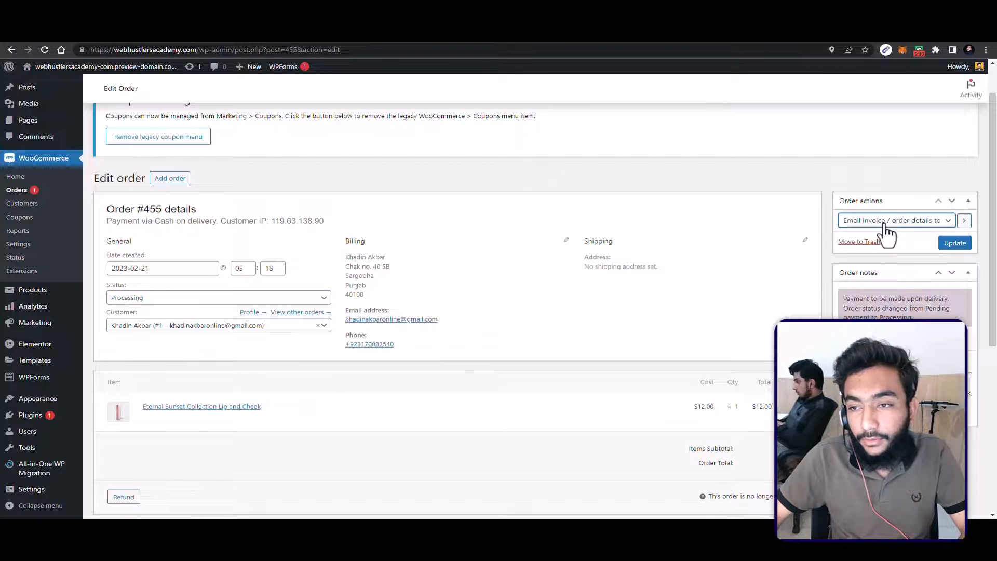
{"action": "left_click", "coordinate": [885, 223]}
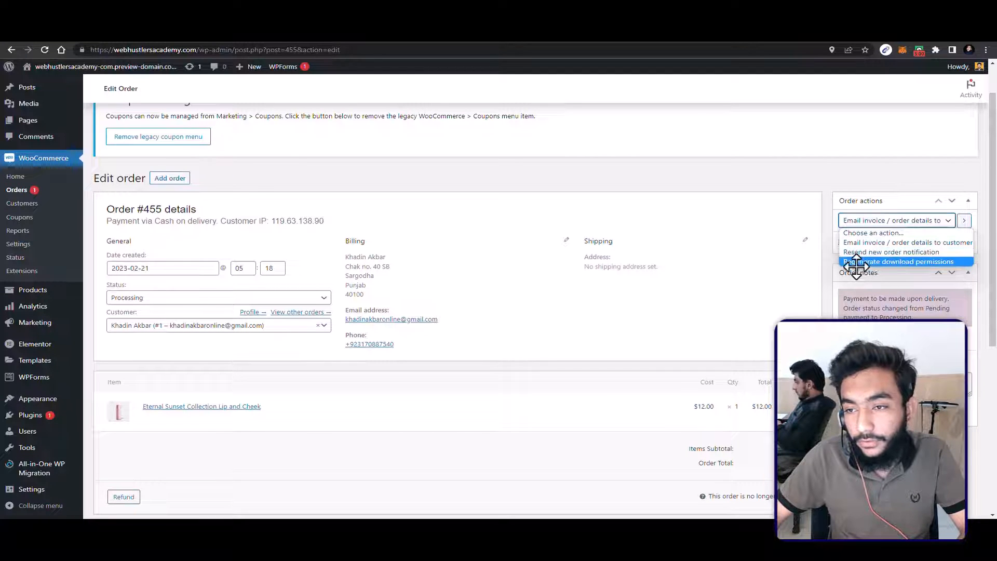
{"action": "left_click", "coordinate": [613, 323]}
Step: Examine the order's items, custom fields and downloadable product permissions
{"action": "scroll", "coordinate": [465, 375], "scroll_direction": "down", "scroll_amount": 3}
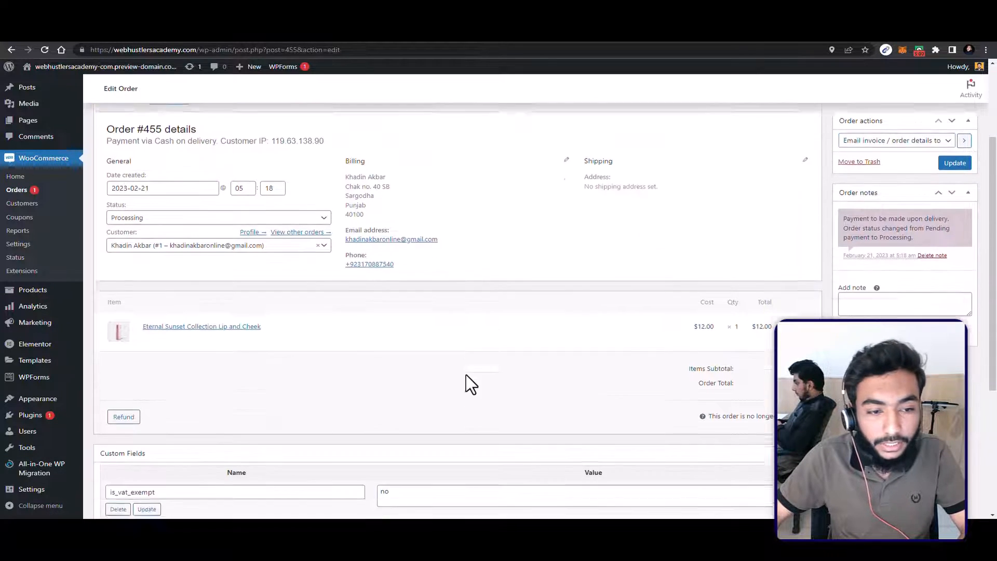
{"action": "scroll", "coordinate": [301, 408], "scroll_direction": "down", "scroll_amount": 2}
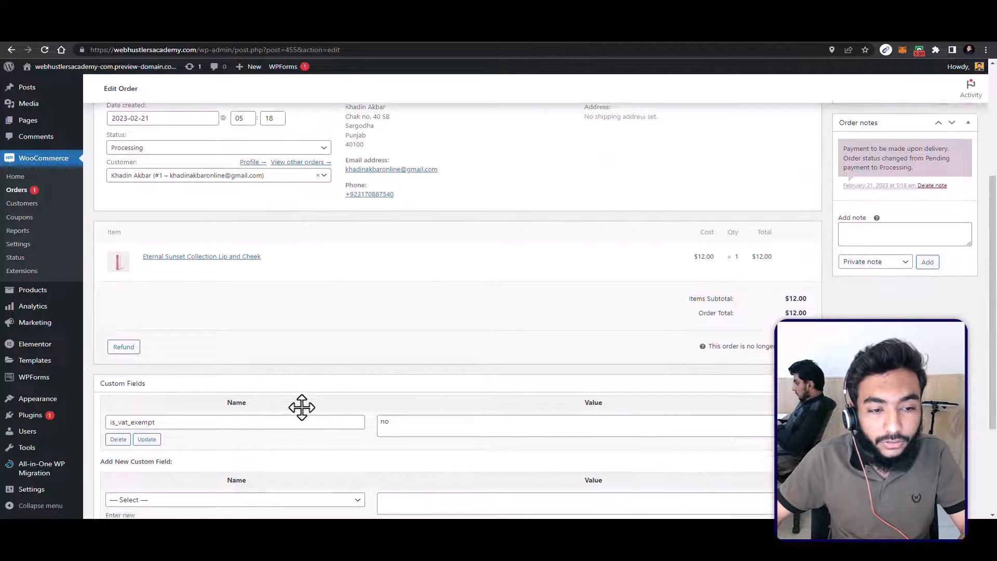
{"action": "scroll", "coordinate": [281, 442], "scroll_direction": "down", "scroll_amount": 1}
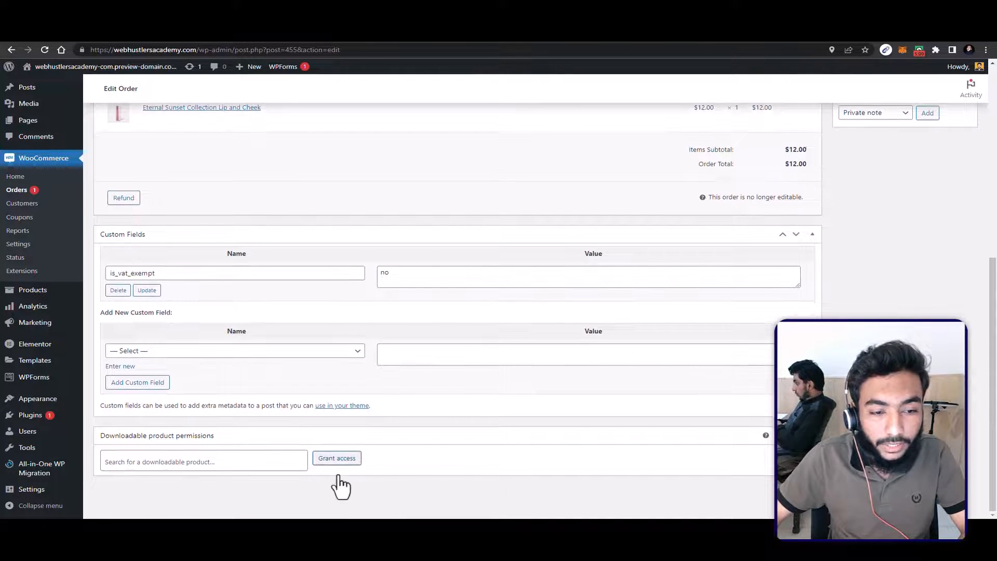
Step: Update the order to send the selected invoice / order details email to the customer
{"action": "scroll", "coordinate": [487, 475], "scroll_direction": "up", "scroll_amount": 4}
{"action": "scroll", "coordinate": [545, 446], "scroll_direction": "down", "scroll_amount": 3}
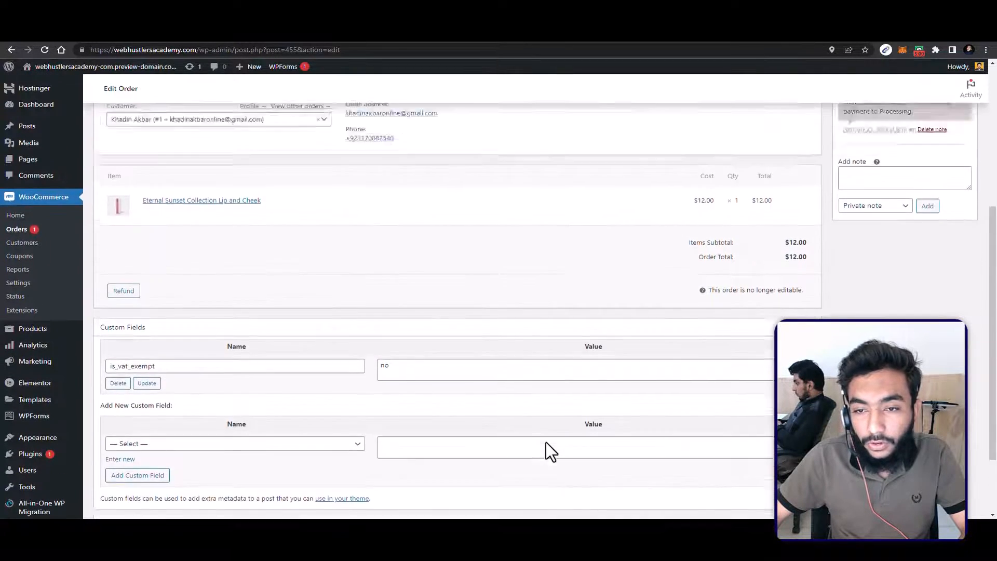
{"action": "scroll", "coordinate": [545, 446], "scroll_direction": "up", "scroll_amount": 4}
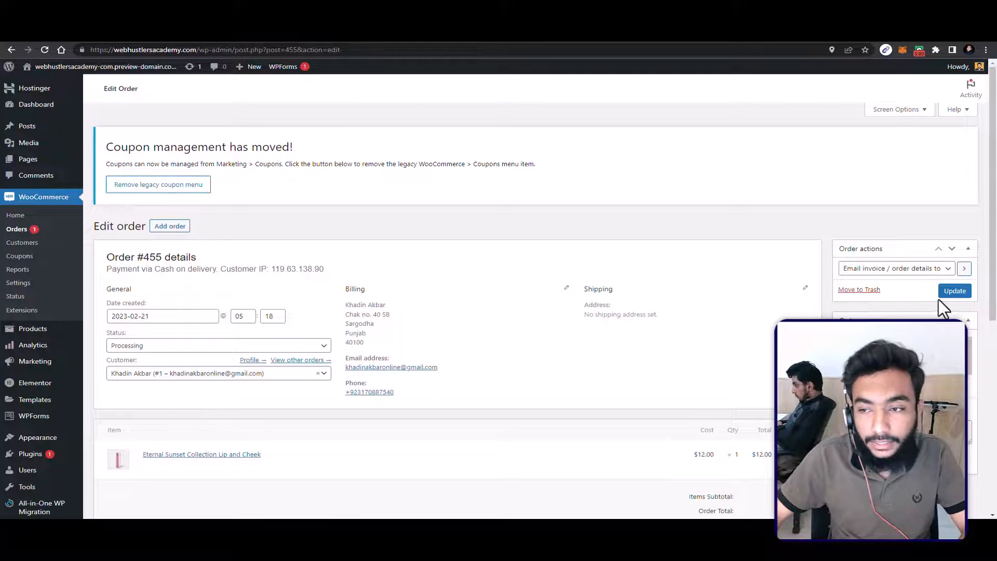
{"action": "left_click", "coordinate": [954, 293]}
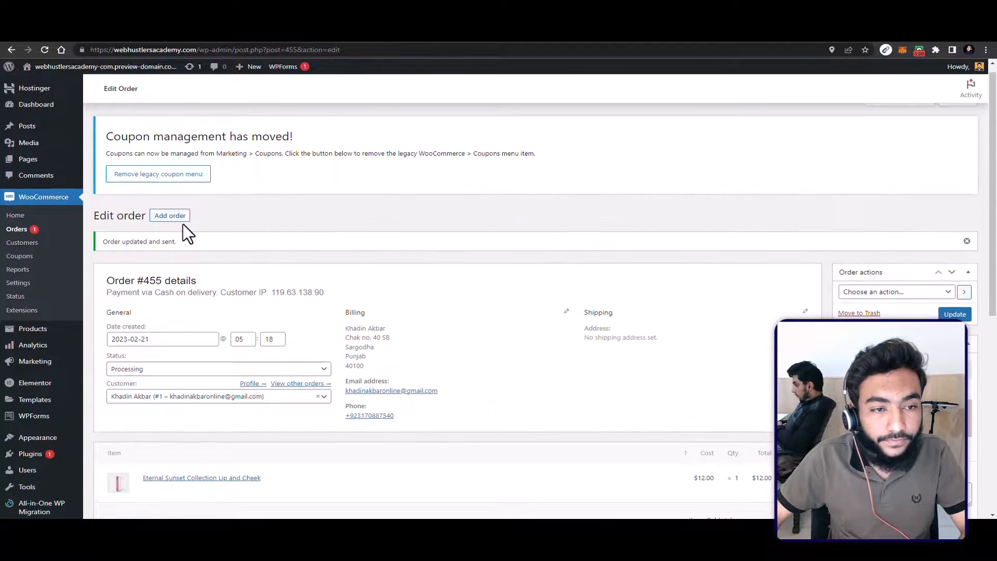
Step: Set the order's status to Completed and update the order
{"action": "left_click", "coordinate": [201, 371]}
{"action": "scroll", "coordinate": [182, 436], "scroll_direction": "down", "scroll_amount": 1}
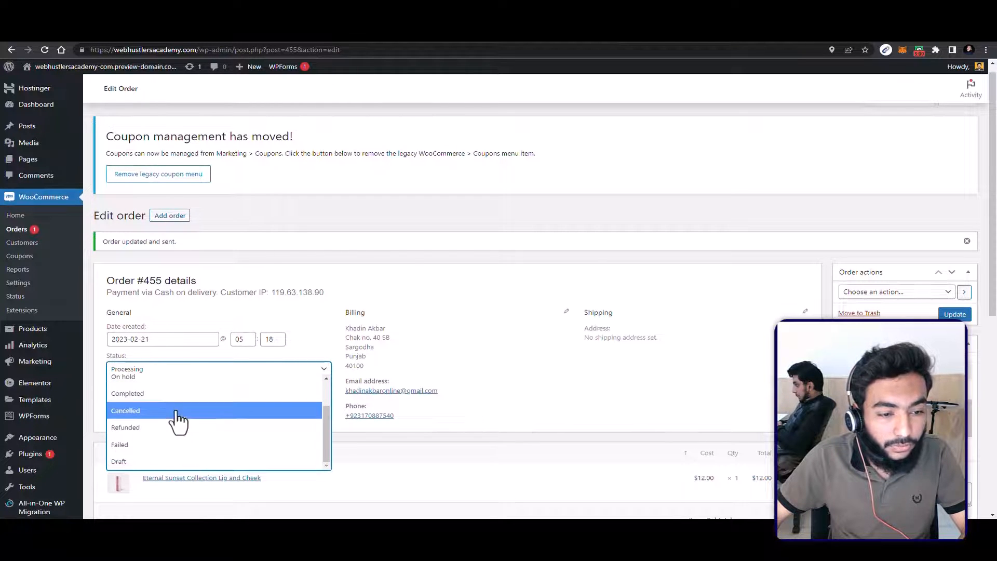
{"action": "key", "text": "Up"}
{"action": "key", "text": "Return"}
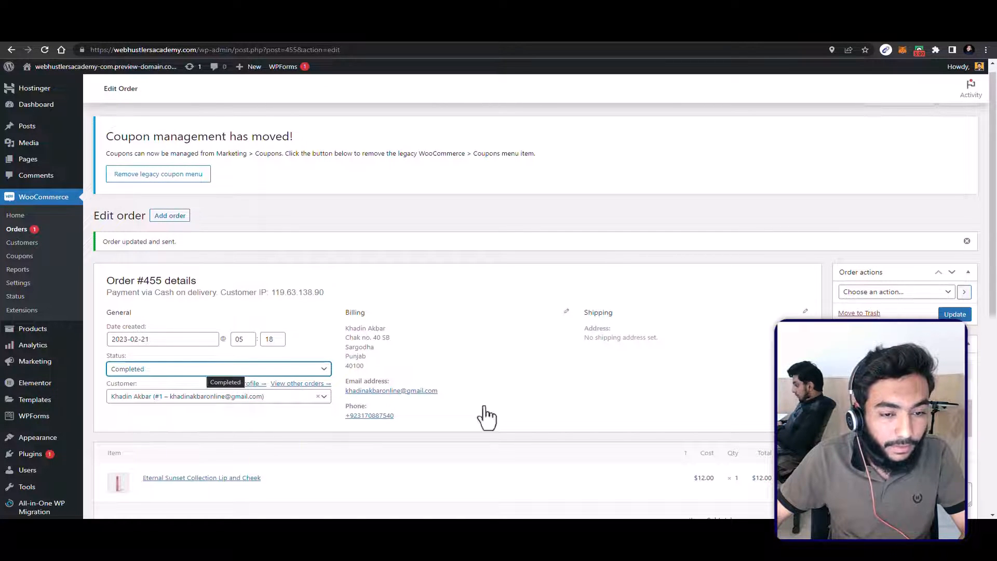
{"action": "left_click", "coordinate": [954, 314]}
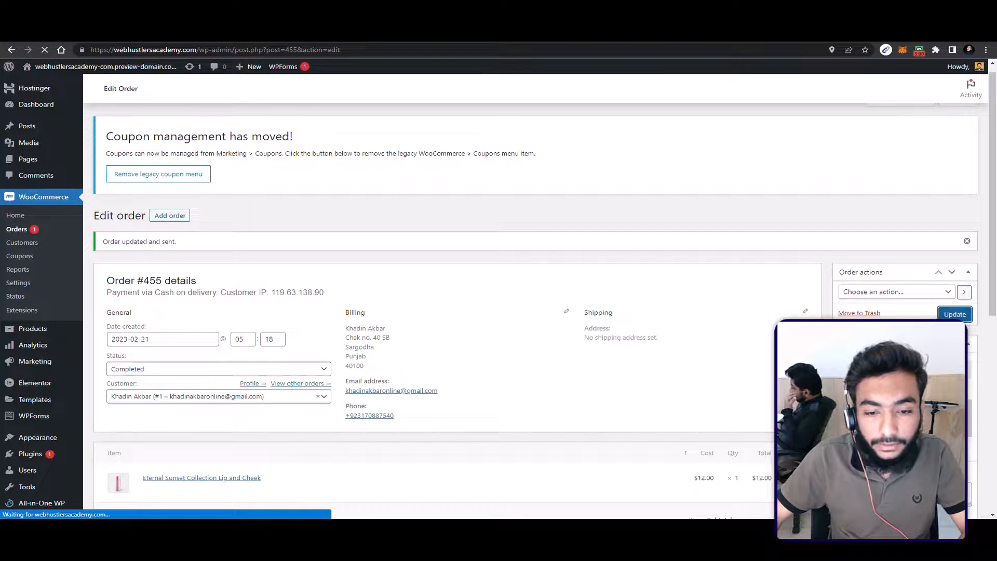
{"action": "scroll", "coordinate": [566, 392], "scroll_direction": "down", "scroll_amount": 3}
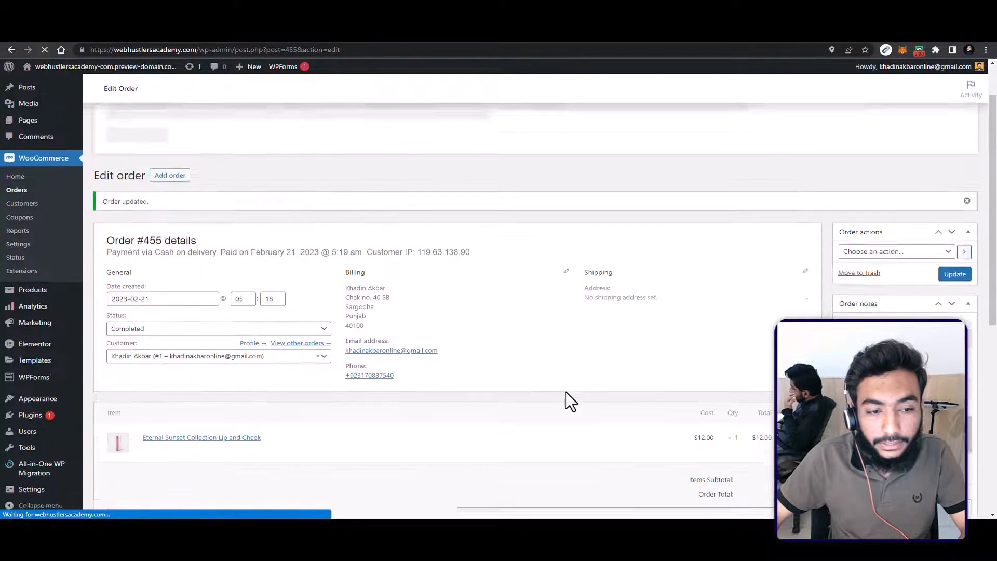
{"action": "scroll", "coordinate": [566, 391], "scroll_direction": "down", "scroll_amount": 2}
Step: Switch to the Gmail inbox and read the newest "Thanks for shopping with us" email, including its order table and billing address
{"action": "key", "text": "alt+Tab"}
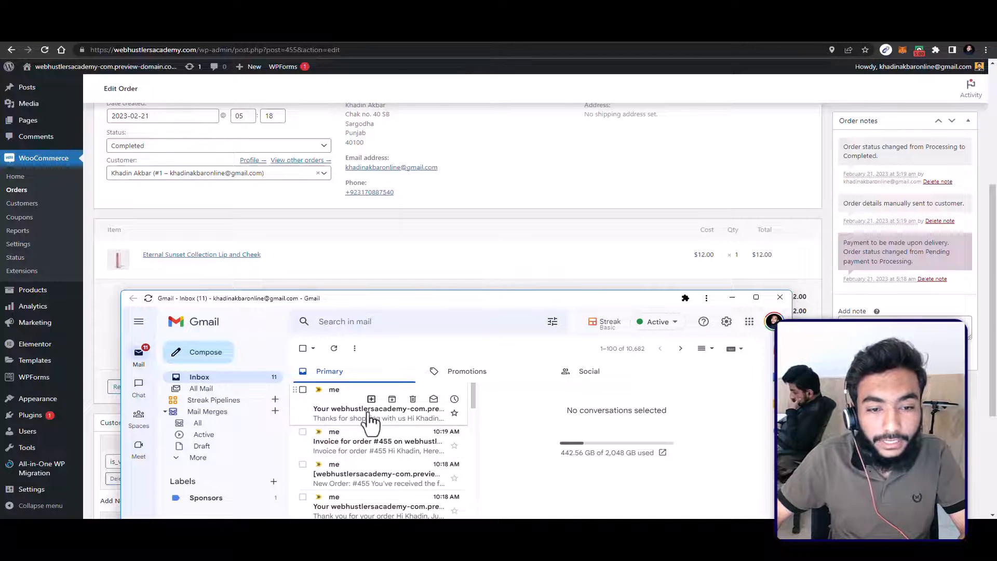
{"action": "left_click", "coordinate": [344, 422]}
{"action": "scroll", "coordinate": [602, 456], "scroll_direction": "down", "scroll_amount": 5}
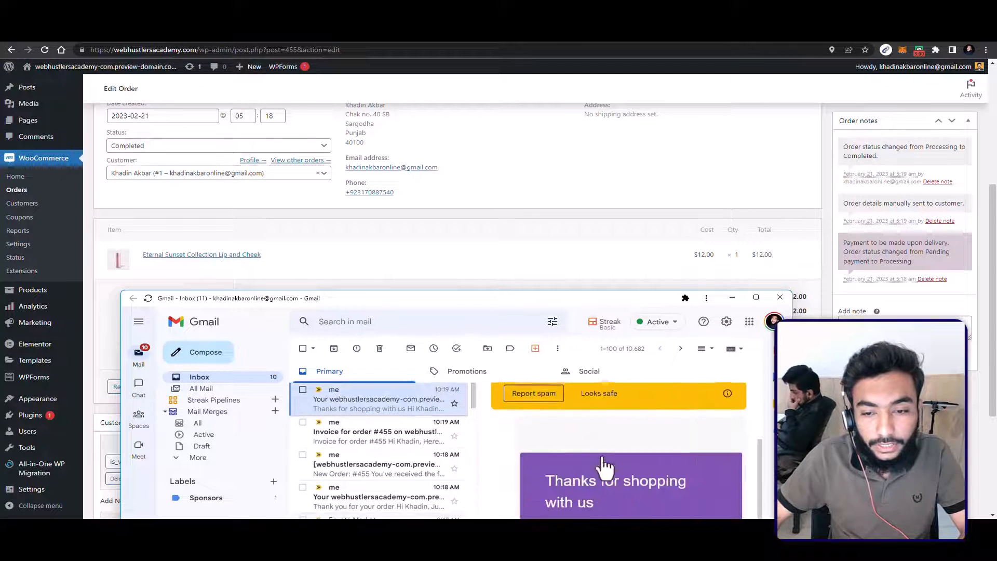
{"action": "scroll", "coordinate": [602, 456], "scroll_direction": "down", "scroll_amount": 3}
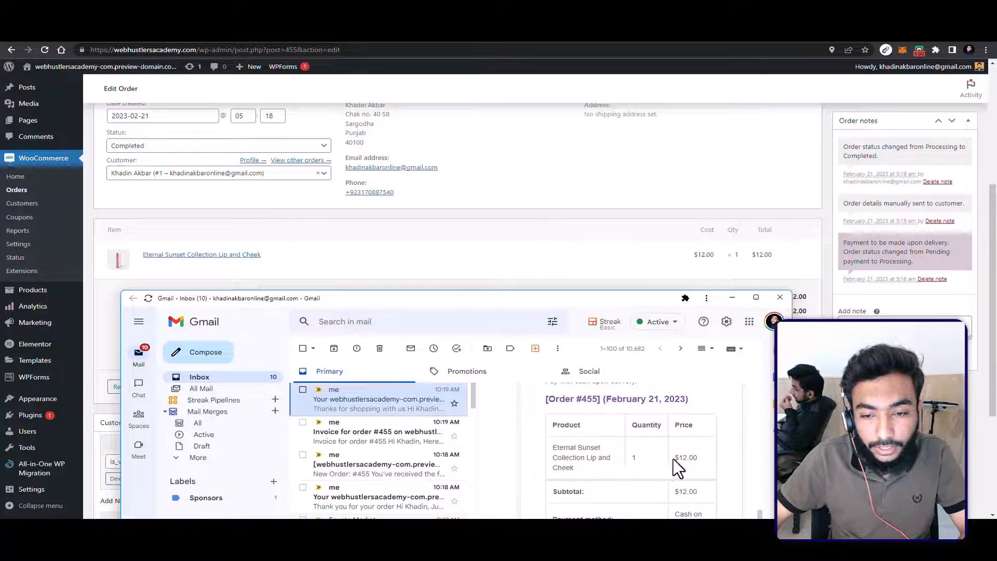
{"action": "scroll", "coordinate": [673, 458], "scroll_direction": "up", "scroll_amount": 2}
{"action": "scroll", "coordinate": [592, 453], "scroll_direction": "up", "scroll_amount": 1}
{"action": "scroll", "coordinate": [623, 457], "scroll_direction": "down", "scroll_amount": 2}
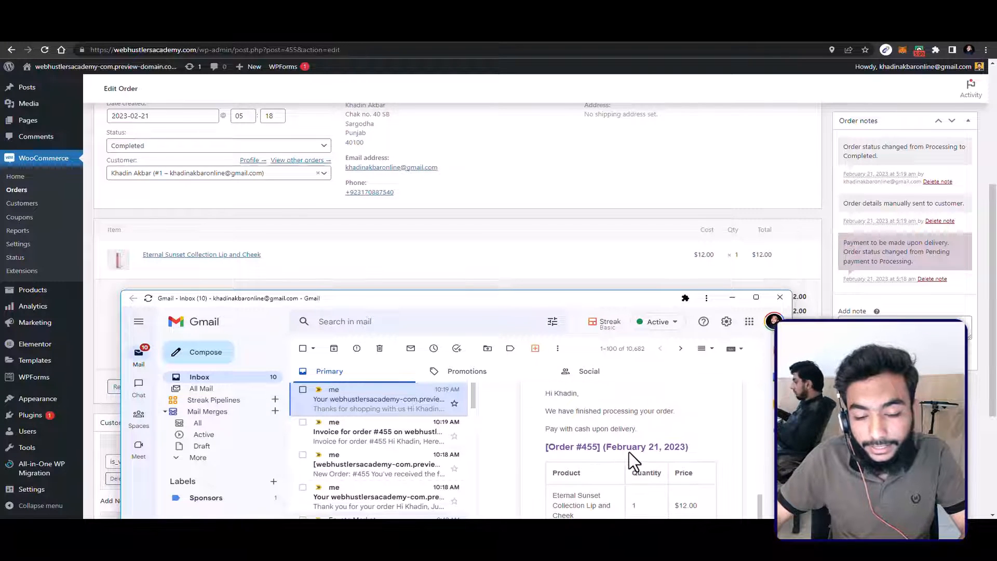
{"action": "scroll", "coordinate": [673, 467], "scroll_direction": "down", "scroll_amount": 5}
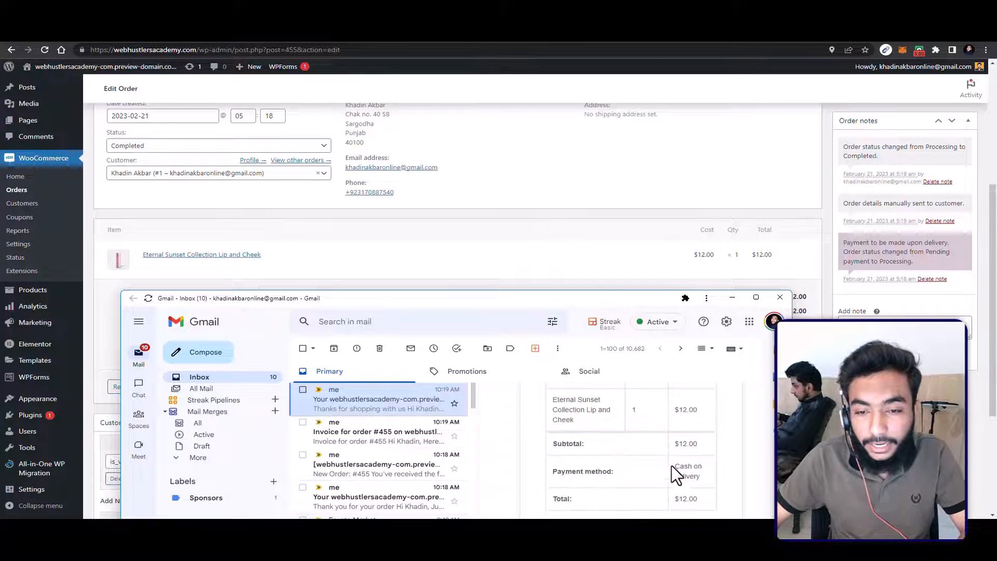
{"action": "scroll", "coordinate": [621, 473], "scroll_direction": "down", "scroll_amount": 2}
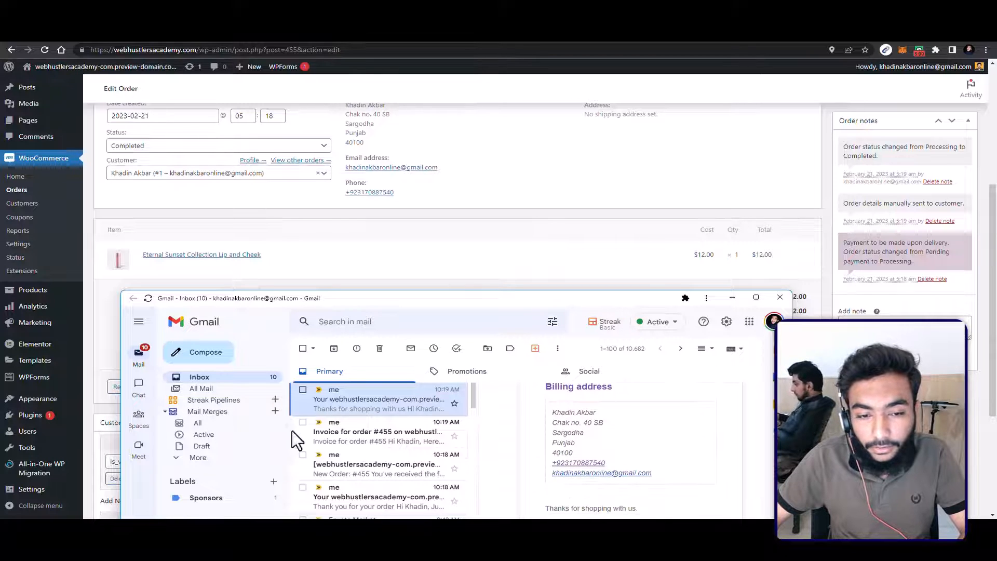
Step: Open the store's new order notification email and examine its product, payment method and total details
{"action": "left_click", "coordinate": [311, 436]}
{"action": "left_click", "coordinate": [348, 485]}
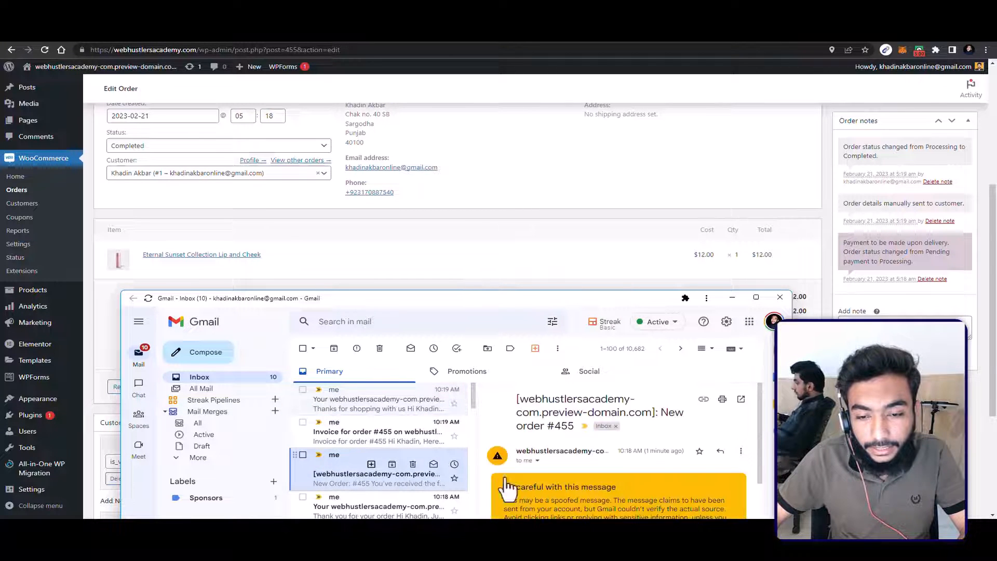
{"action": "scroll", "coordinate": [619, 485], "scroll_direction": "down", "scroll_amount": 5}
{"action": "scroll", "coordinate": [597, 467], "scroll_direction": "down", "scroll_amount": 1}
{"action": "scroll", "coordinate": [587, 425], "scroll_direction": "up", "scroll_amount": 1}
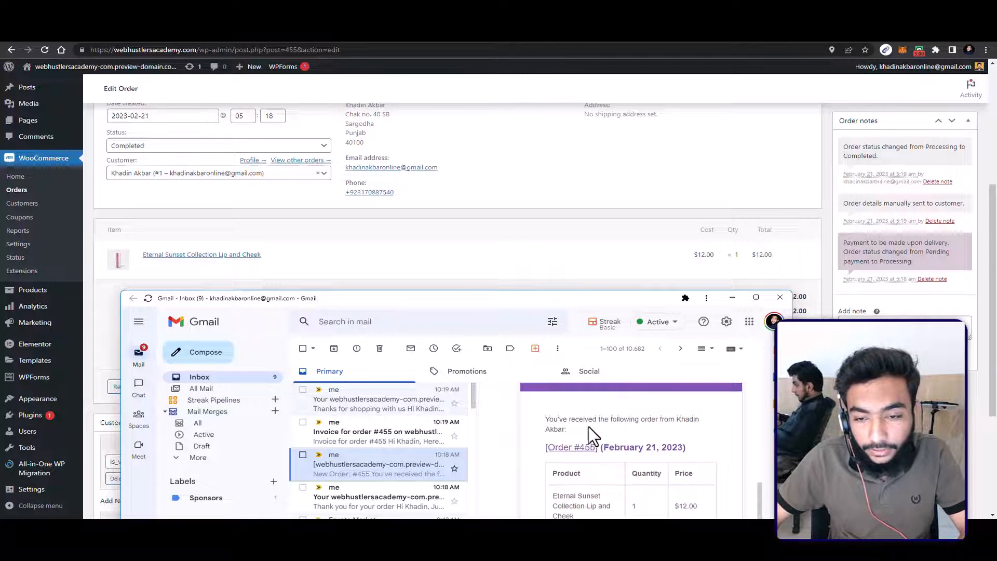
{"action": "scroll", "coordinate": [675, 431], "scroll_direction": "down", "scroll_amount": 1}
{"action": "scroll", "coordinate": [668, 439], "scroll_direction": "down", "scroll_amount": 1}
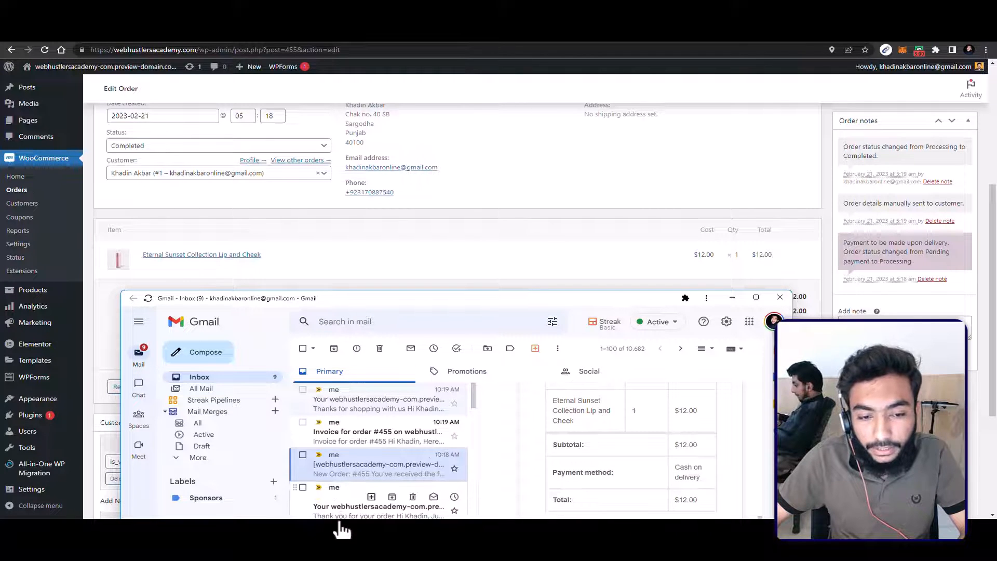
Step: View the "Thank you for your order" and invoice emails, and return to the WooCommerce order page
{"action": "left_click", "coordinate": [342, 506]}
{"action": "left_click", "coordinate": [341, 441]}
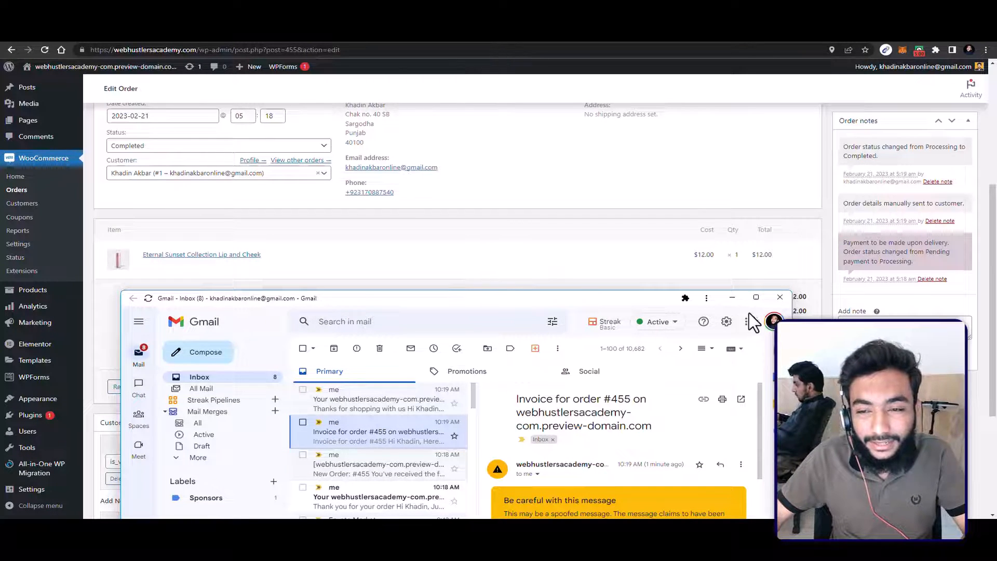
{"action": "left_click", "coordinate": [732, 297]}
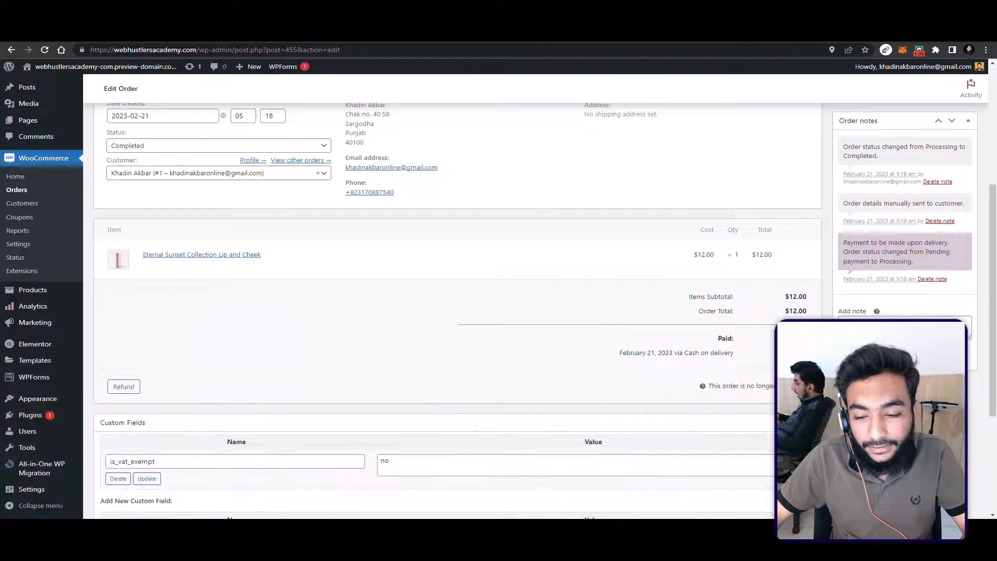